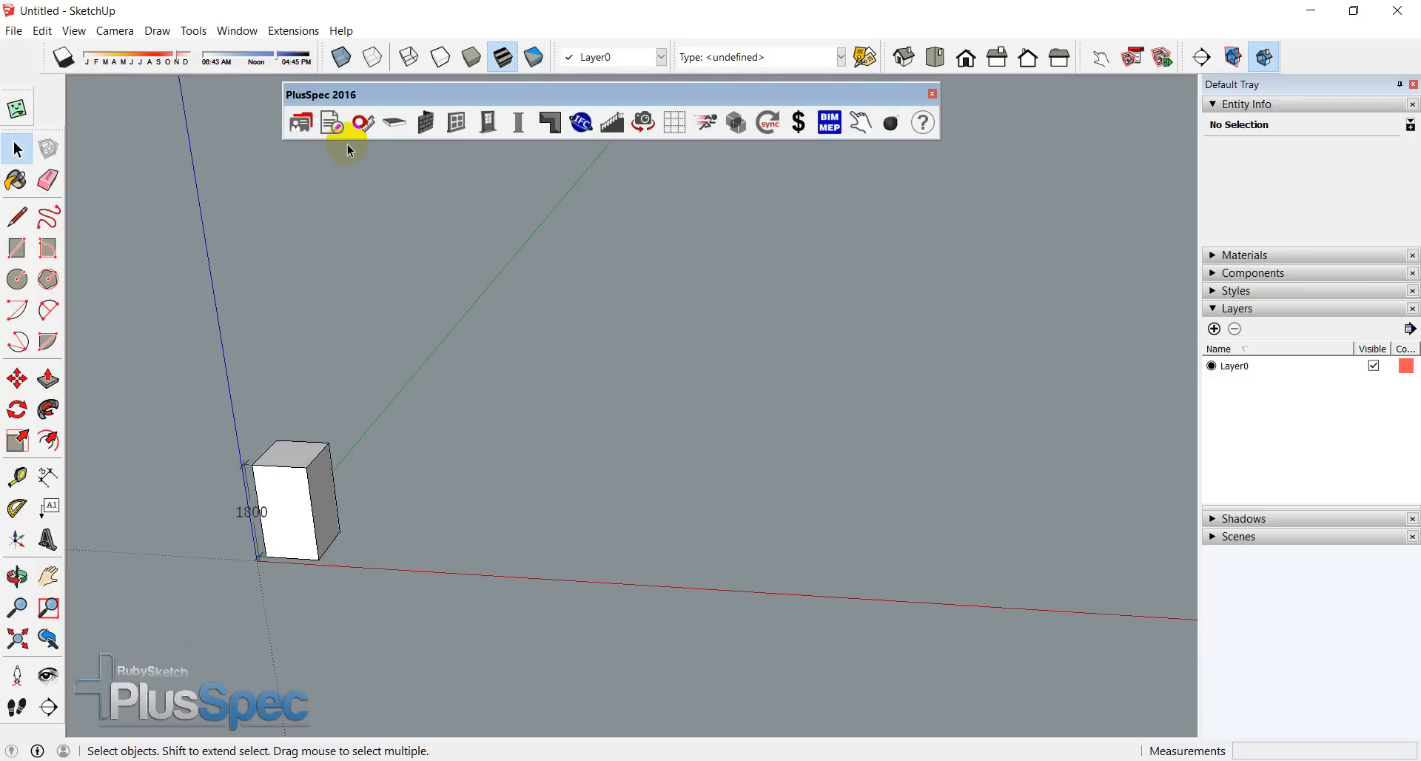
Step: Start a new PlusSpec wall and choose 90x35 H2 Timber Structural as its stud timber
left_click(428, 128)
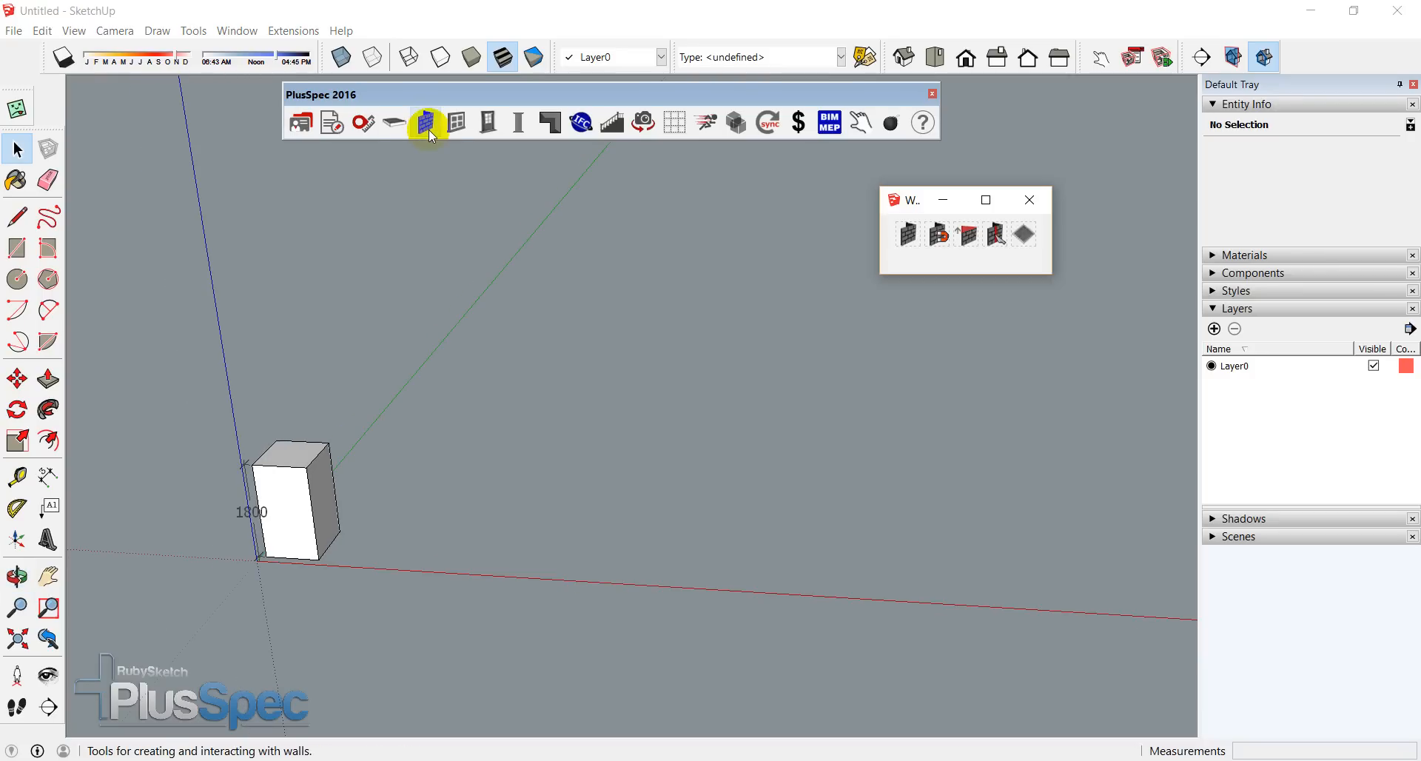
left_click(905, 236)
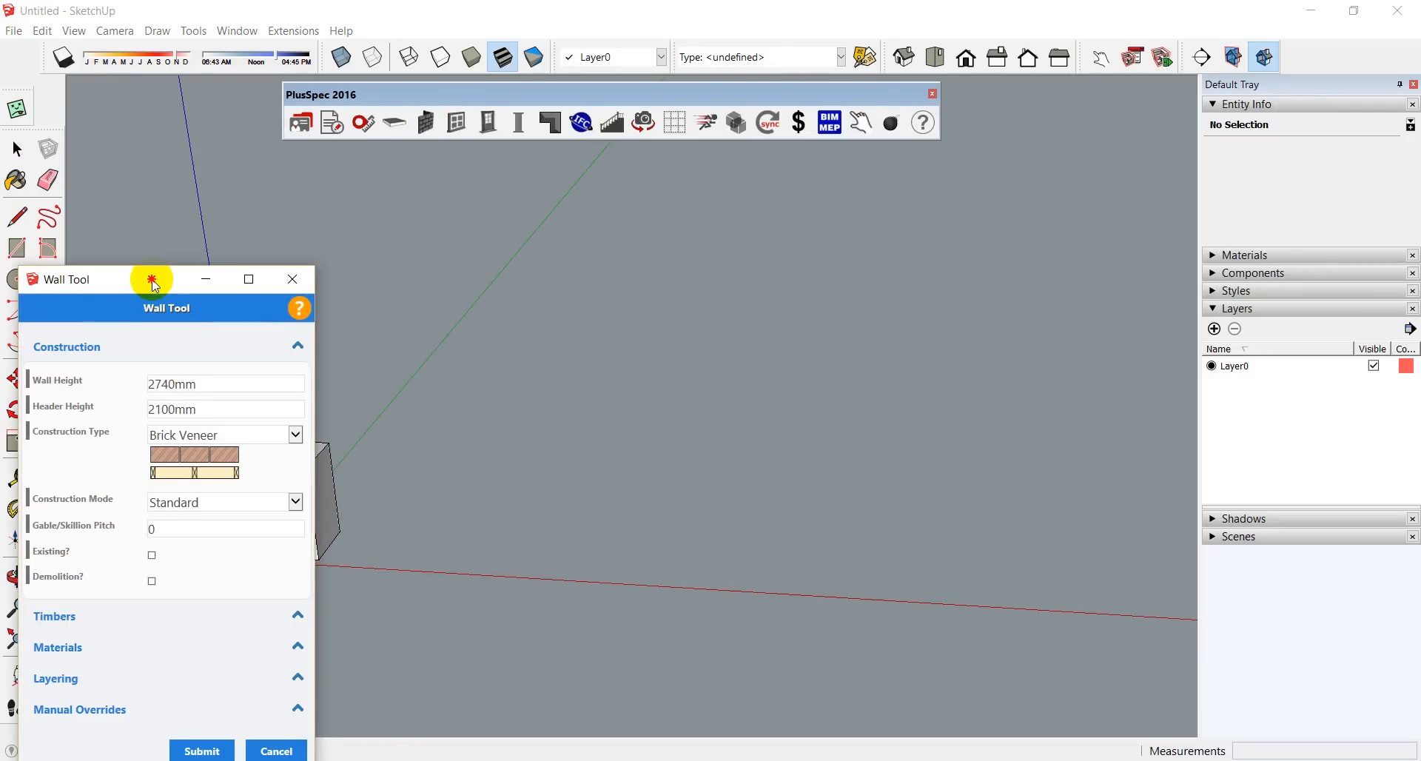
left_click_drag(156, 287, 150, 150)
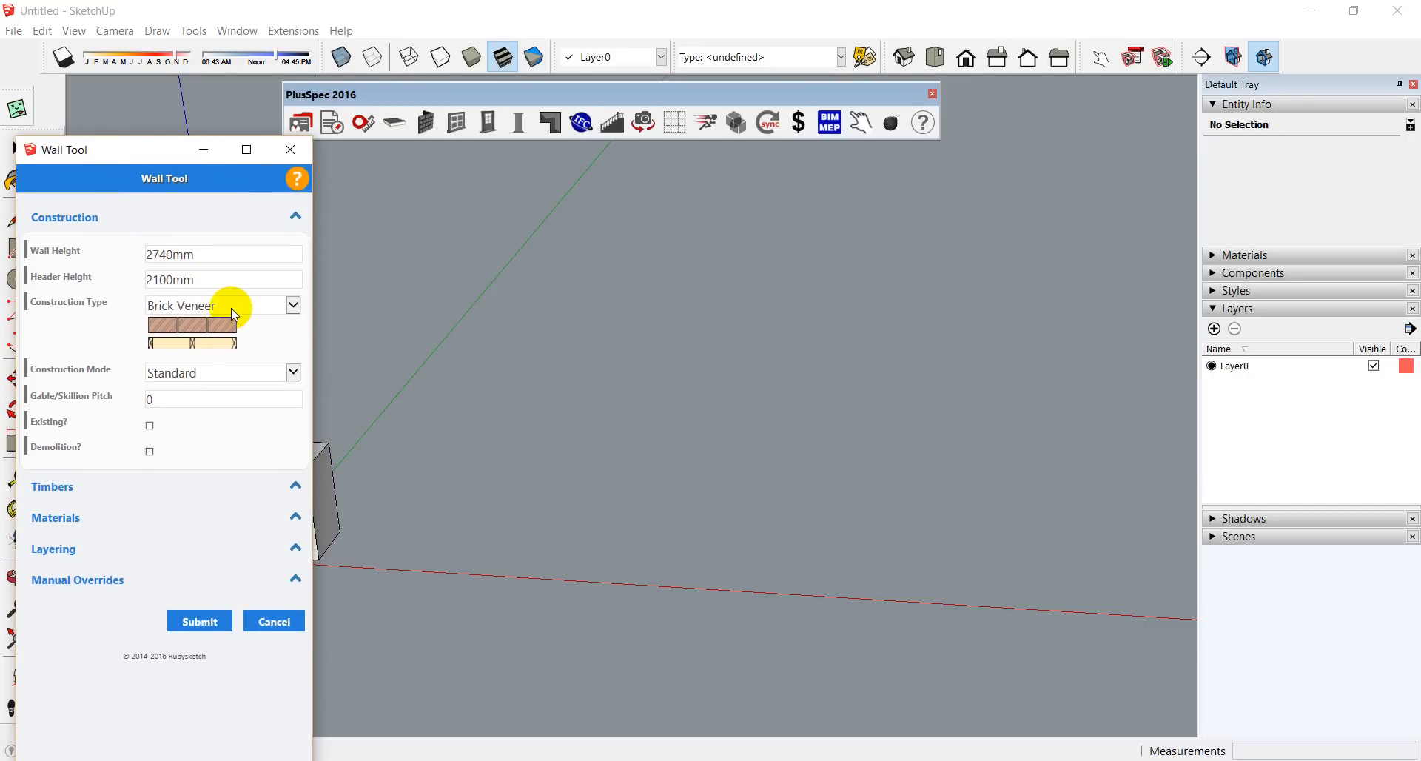
left_click(101, 492)
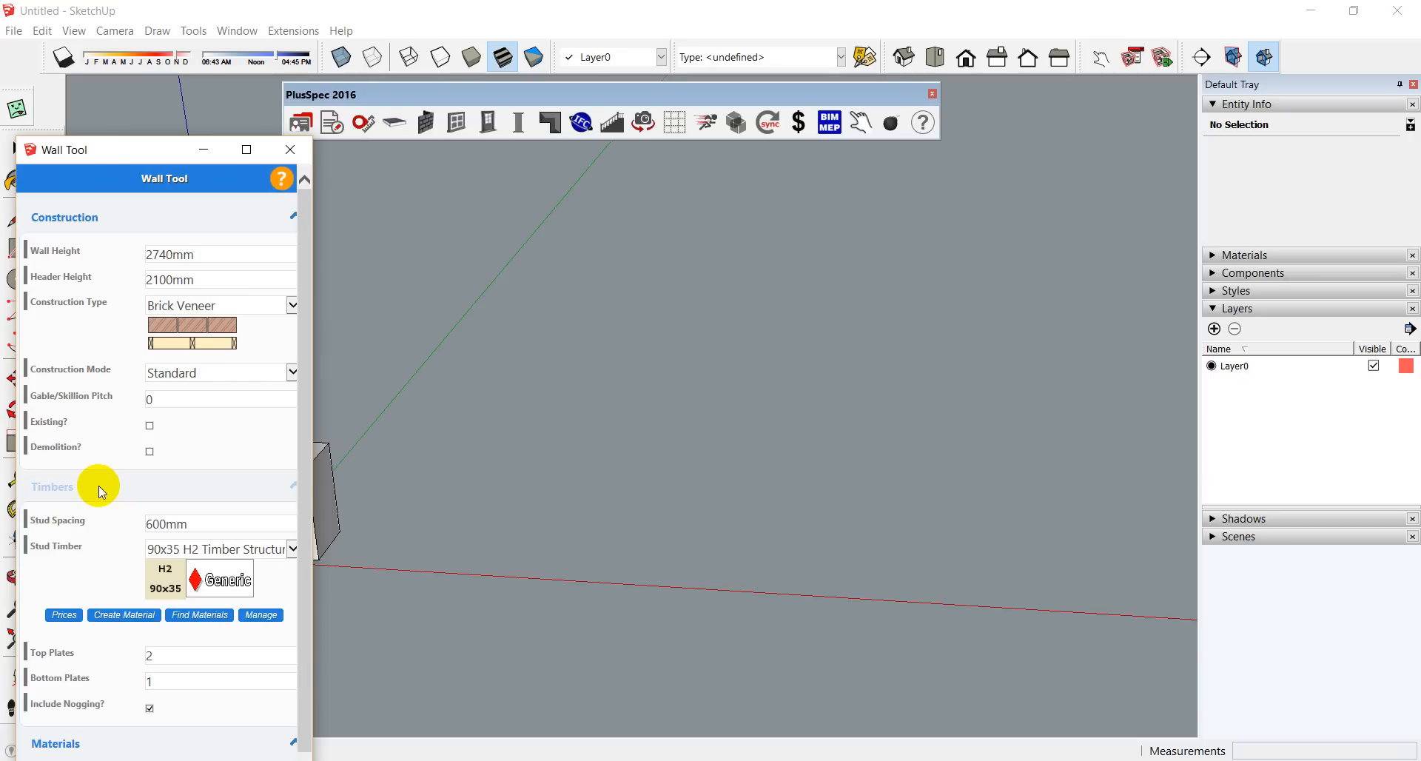
left_click(181, 549)
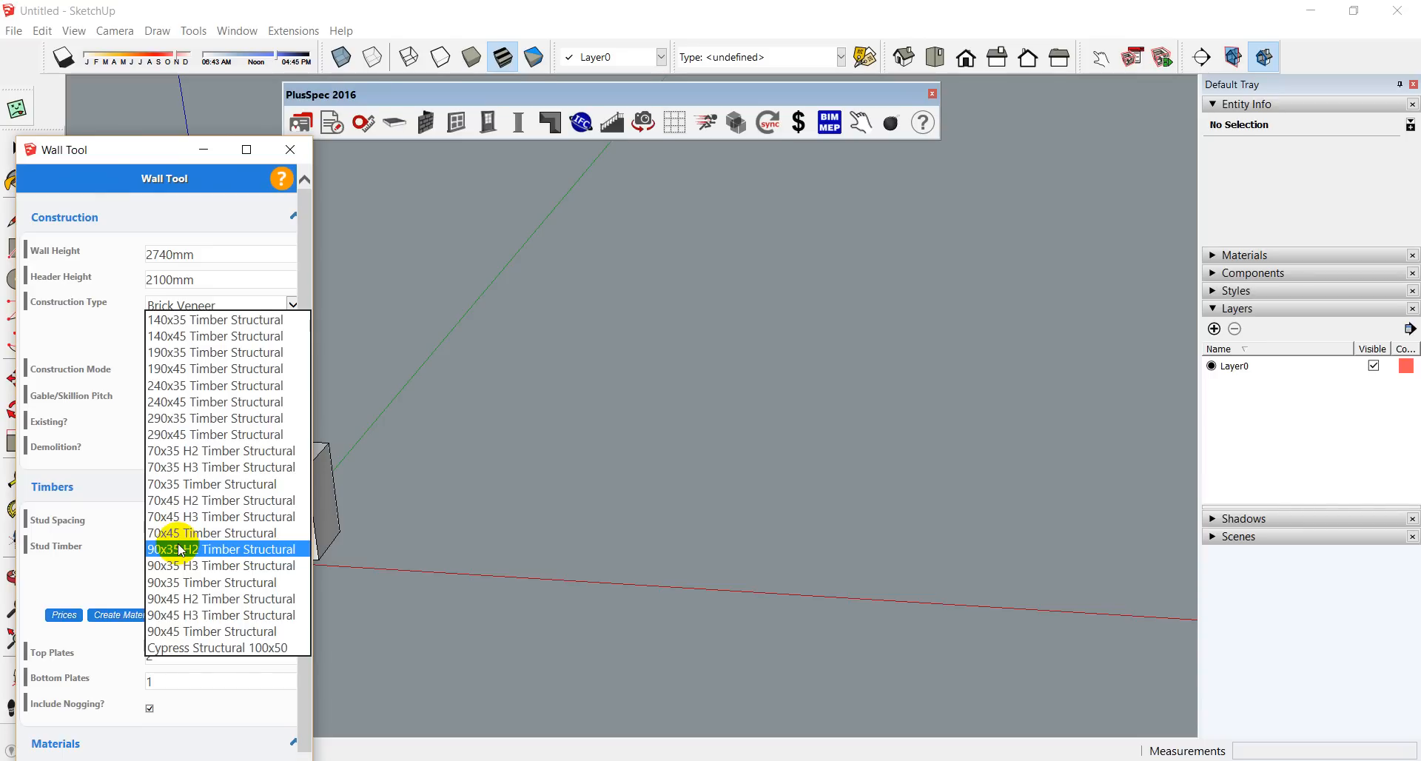
left_click(182, 549)
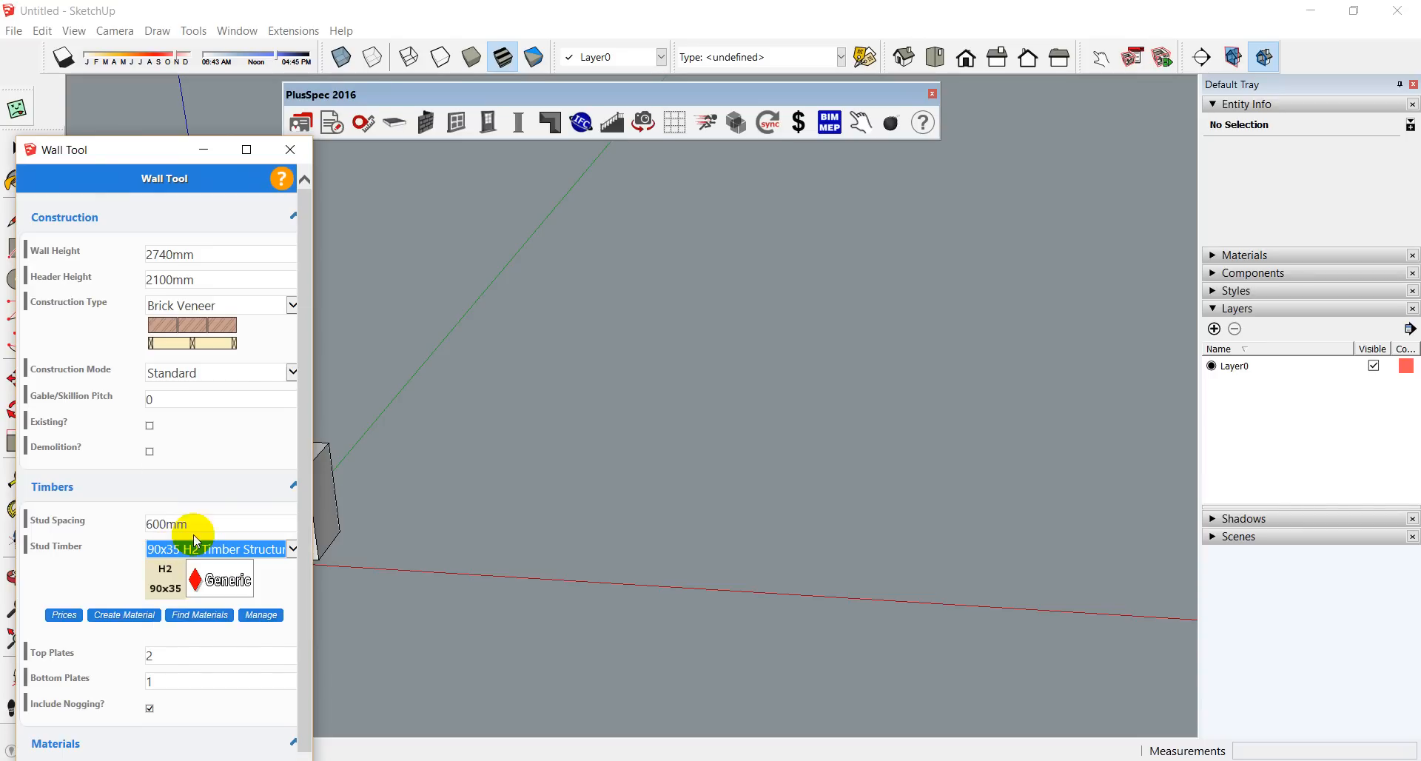
scroll(300, 482, "down", 2)
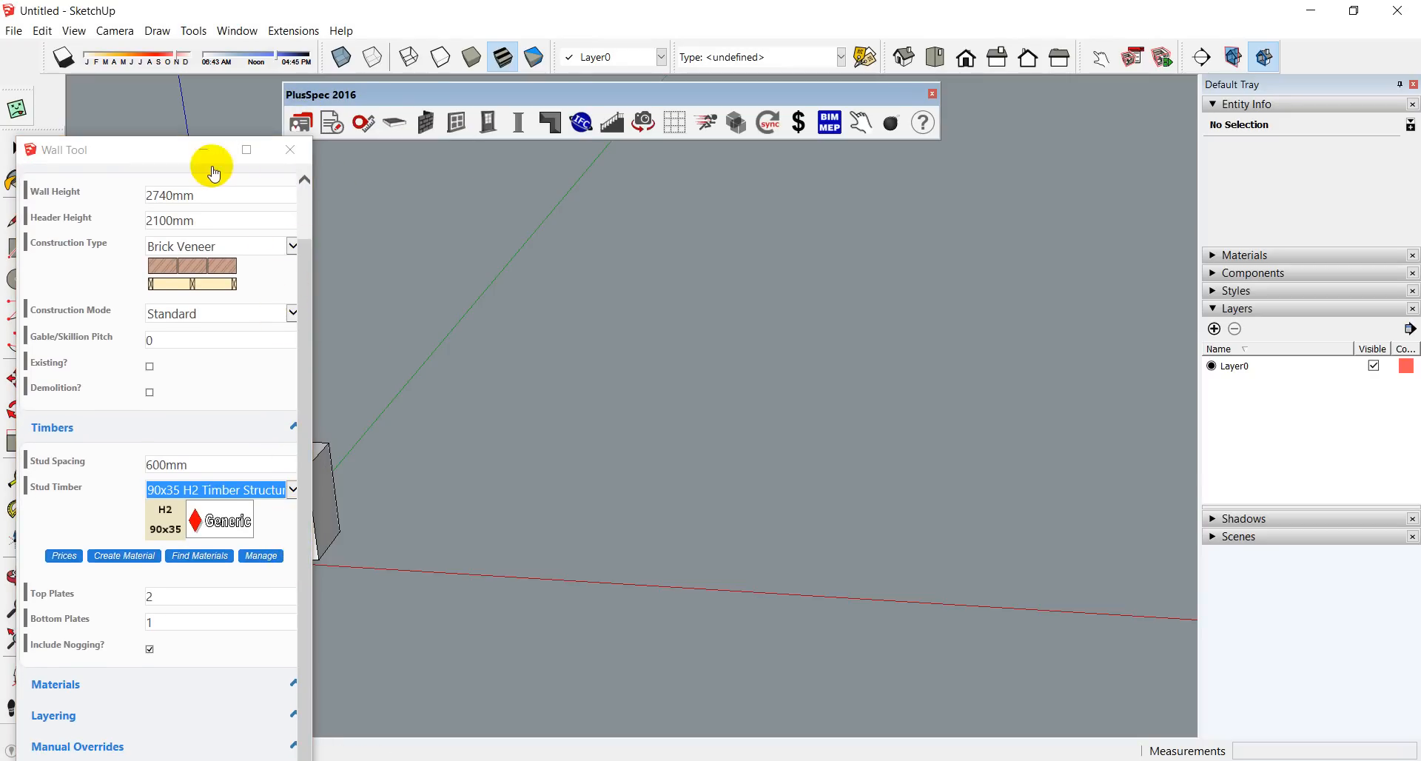
left_click_drag(169, 154, 166, 79)
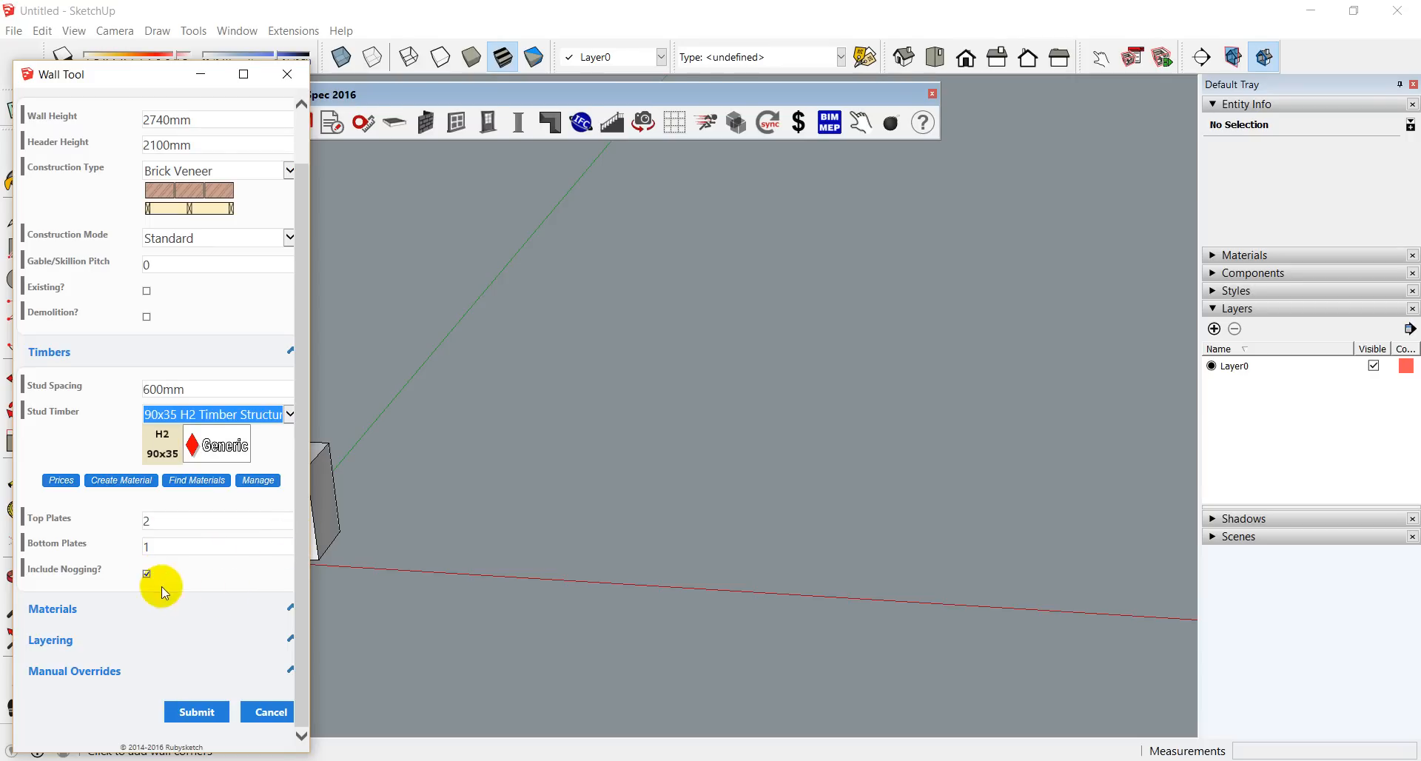
Step: Review the wall's brick, flashing, insulation, plasterboard and termite barrier materials, and accept the wall settings
left_click(119, 605)
scroll(181, 518, "down", 9)
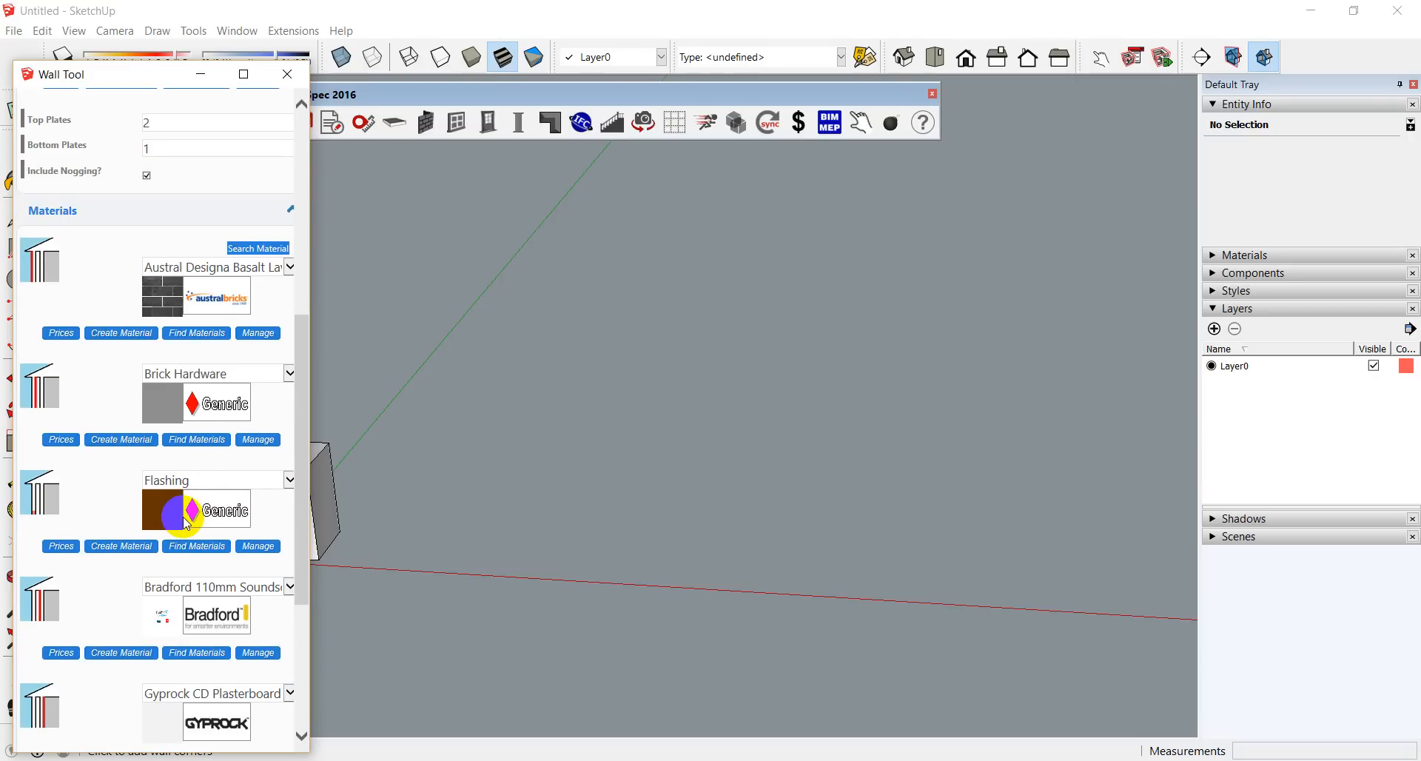
scroll(187, 524, "down", 2)
scroll(186, 524, "up", 8)
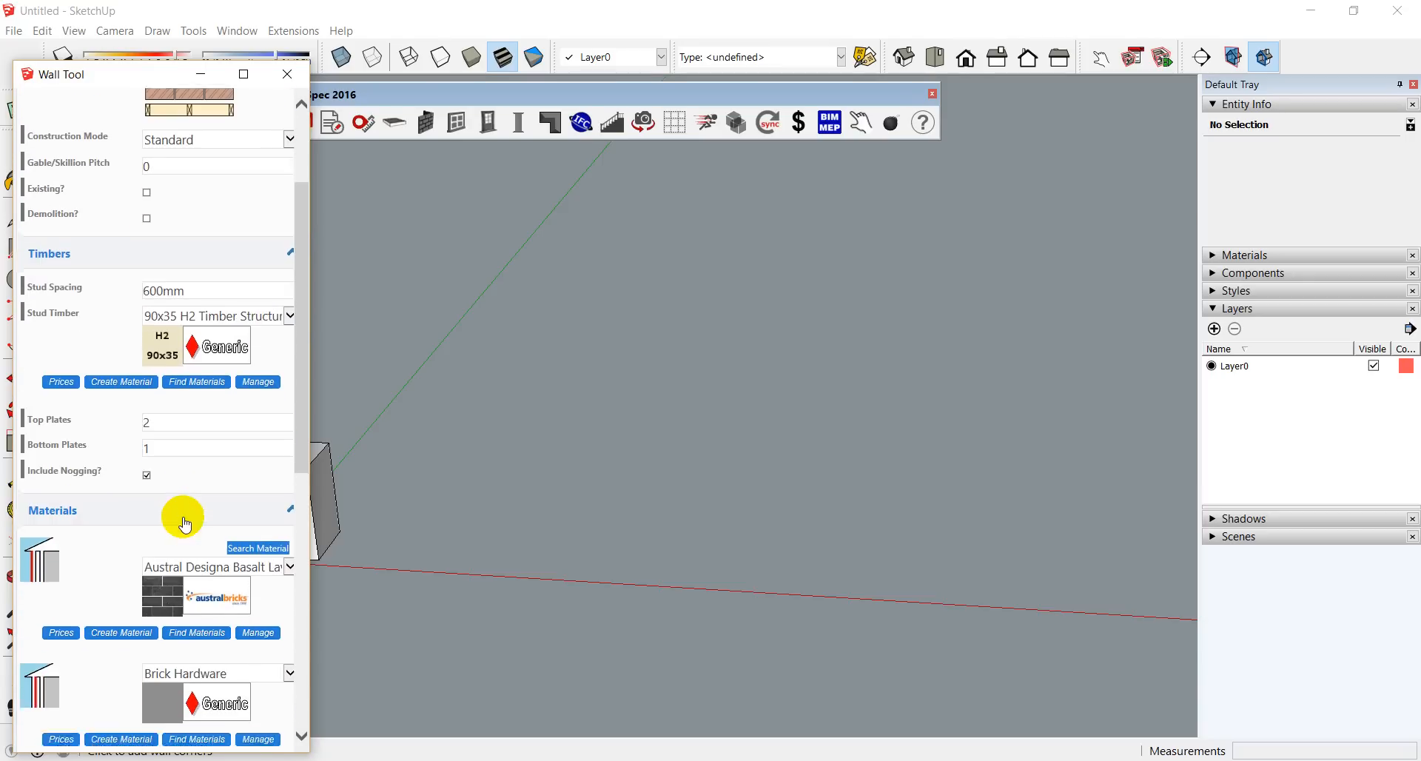
scroll(185, 522, "up", 3)
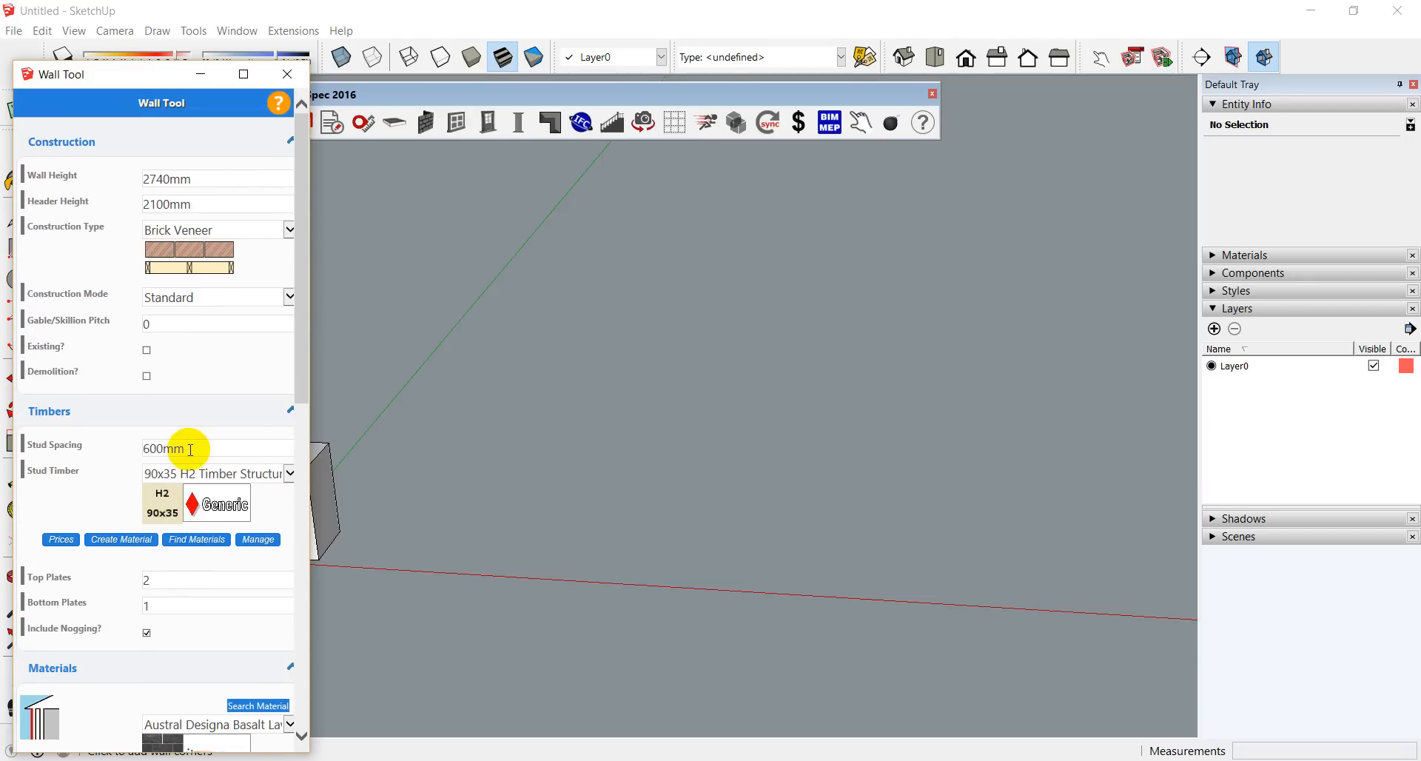
scroll(229, 386, "down", 10)
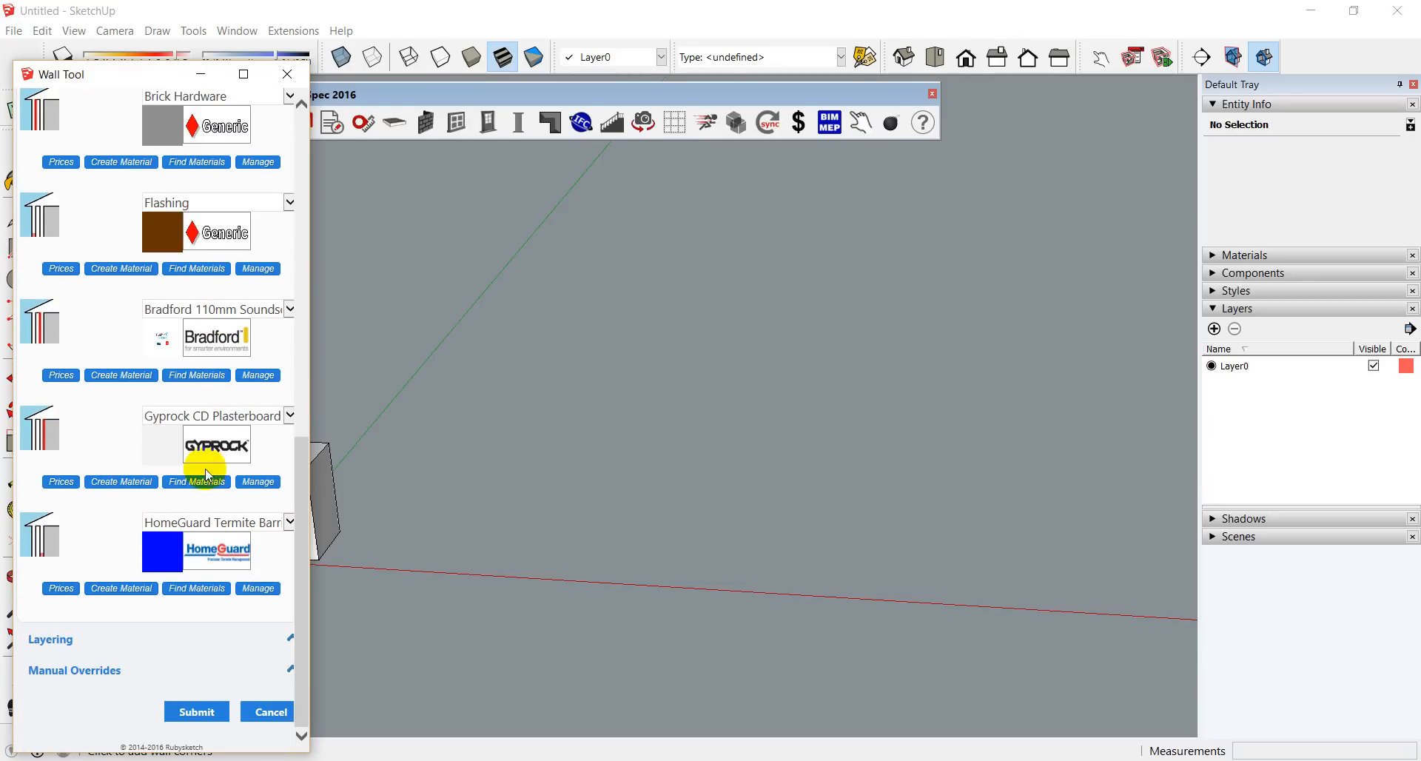
left_click(211, 707)
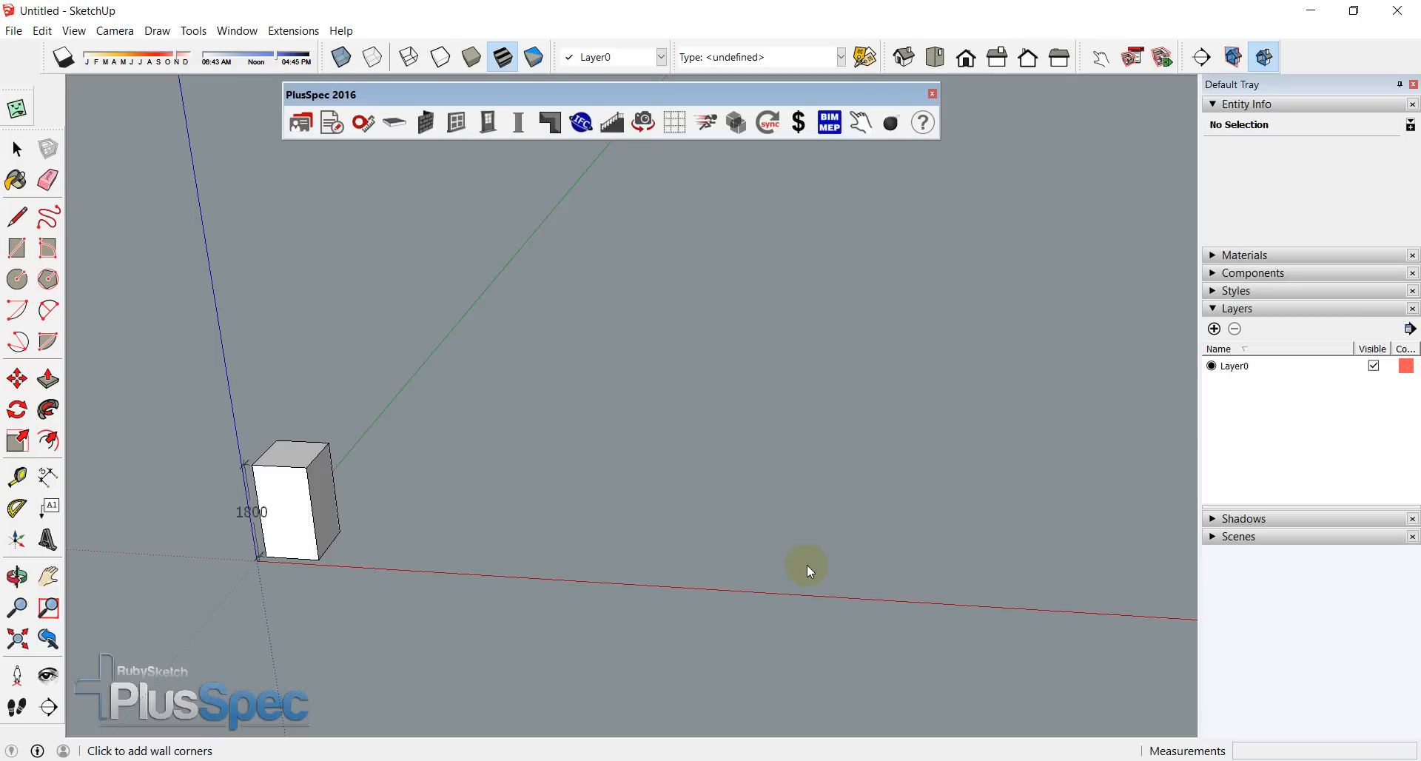
Step: Draw a closed stepped wall perimeter beside the box, with a front wall about 5955 mm long and a rear wall about 7650 mm long
left_click(846, 570)
left_click(505, 549)
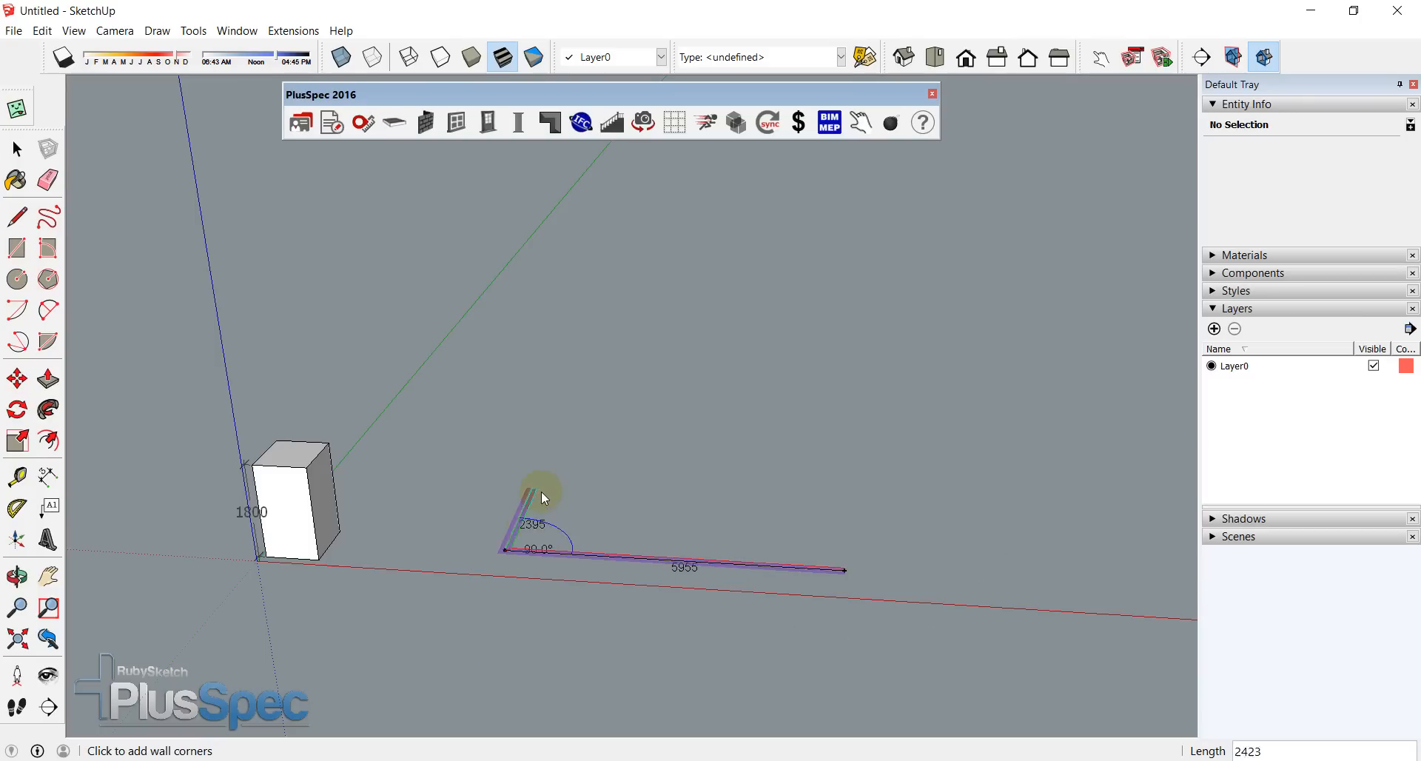
left_click(542, 464)
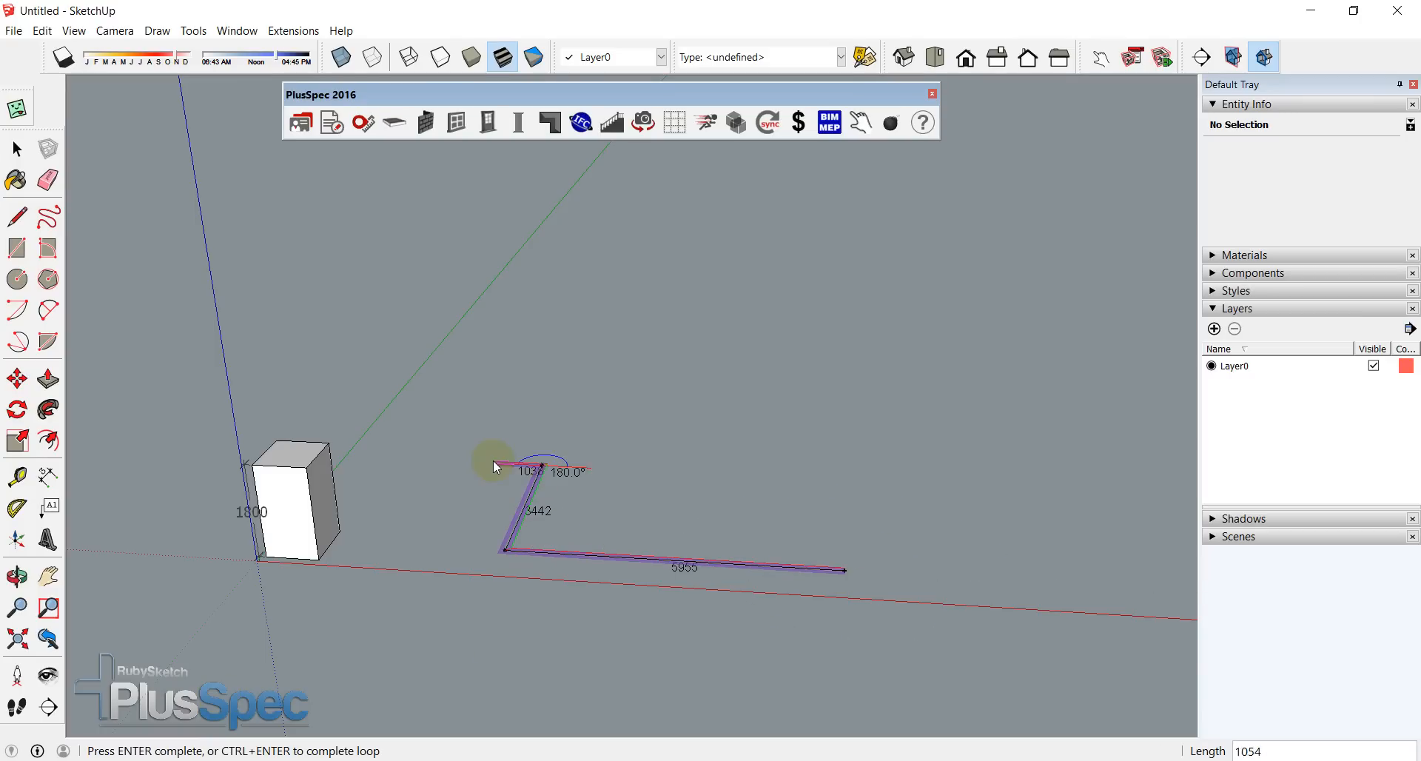
left_click(455, 460)
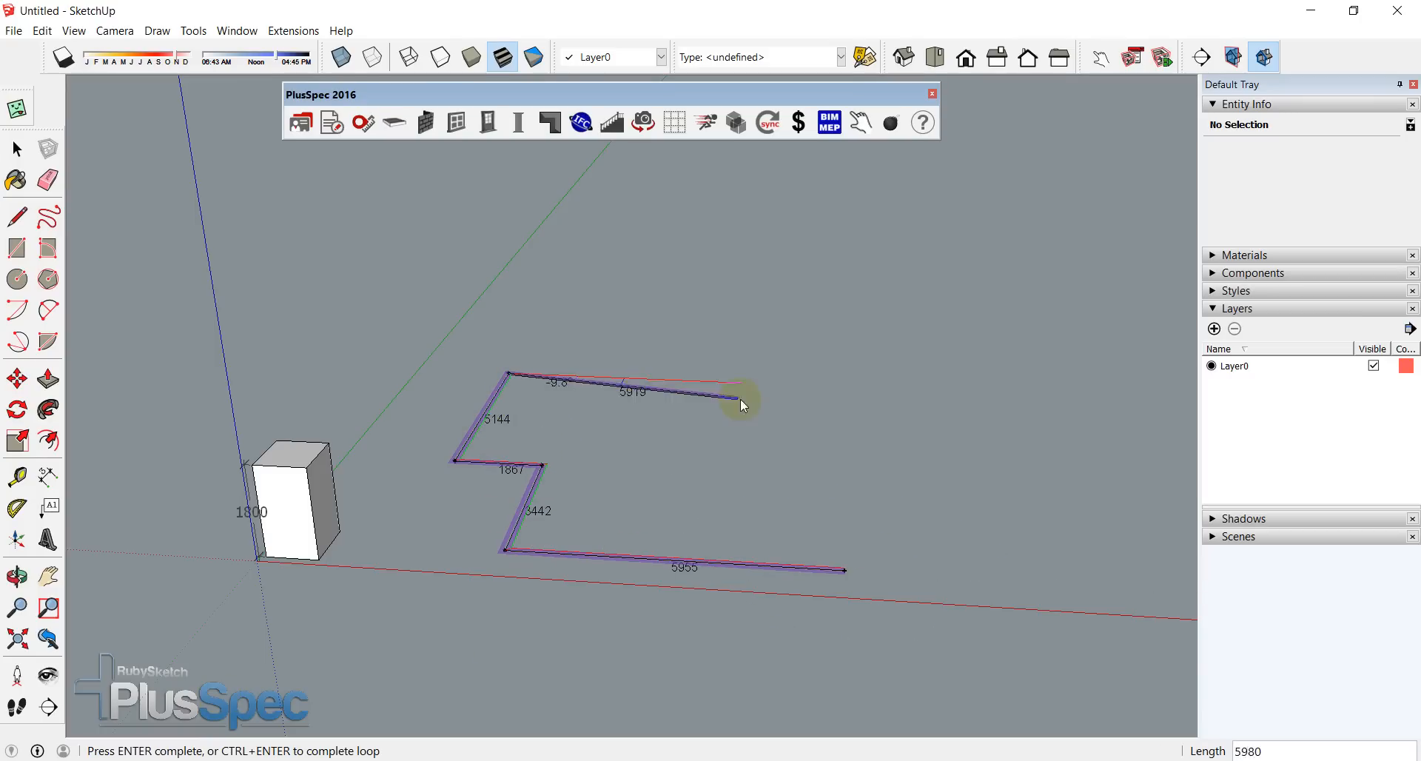
left_click(813, 384)
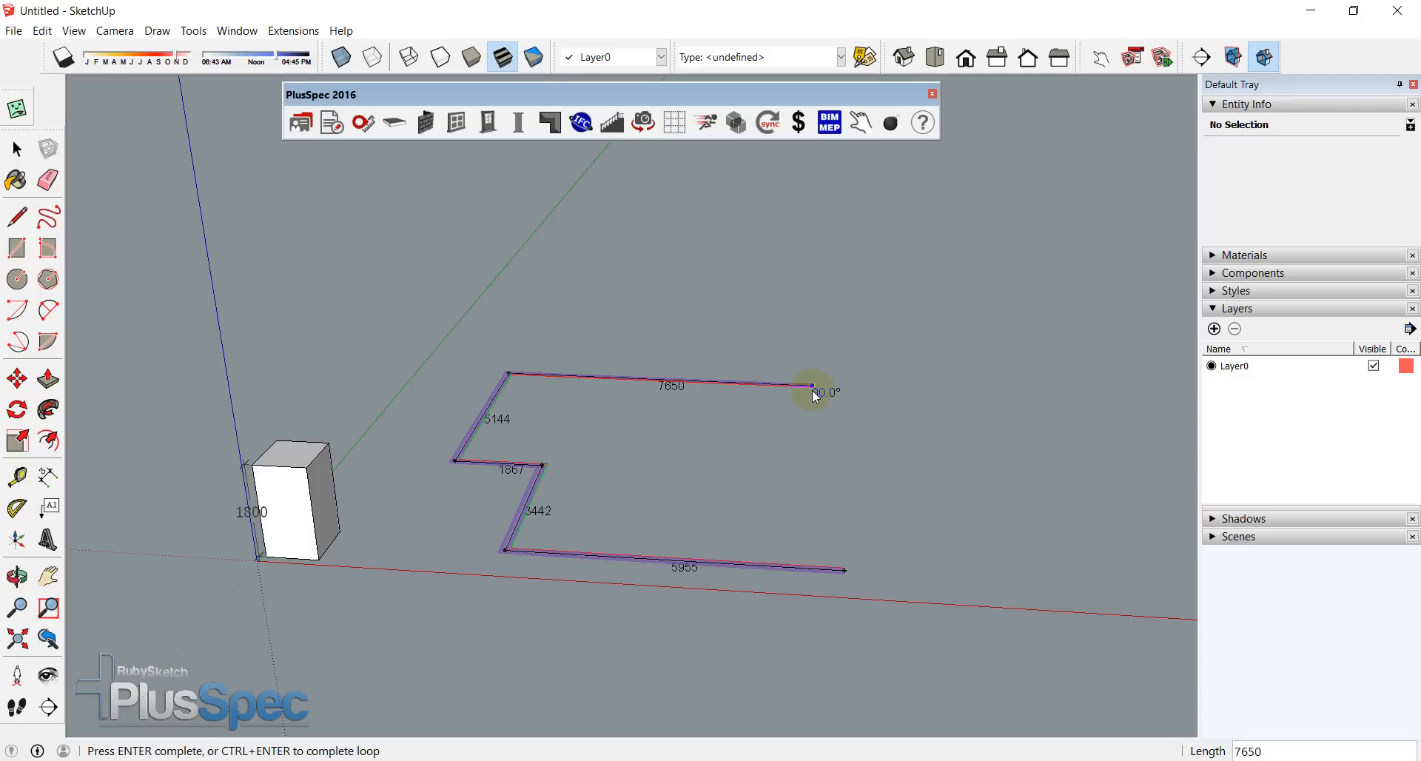
left_click(815, 472)
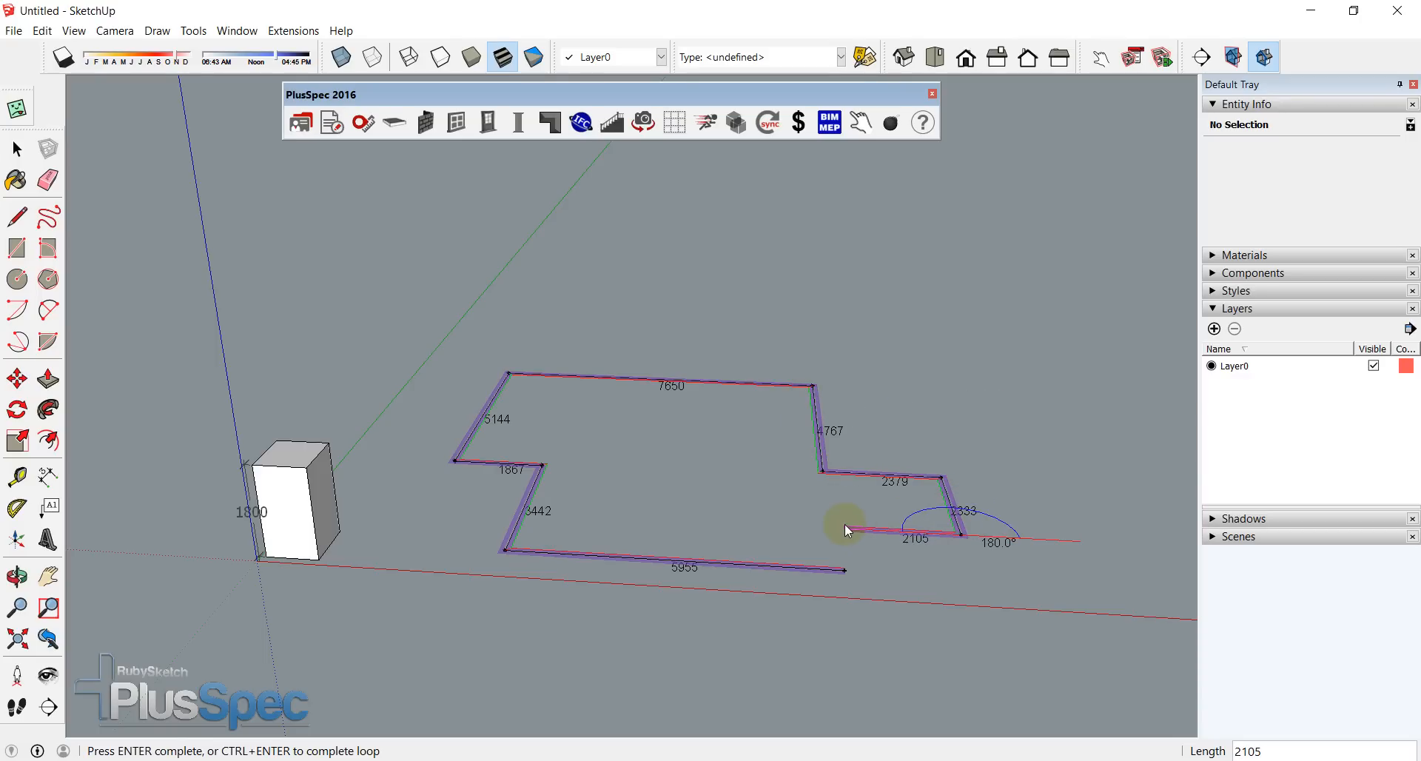
left_click(846, 572)
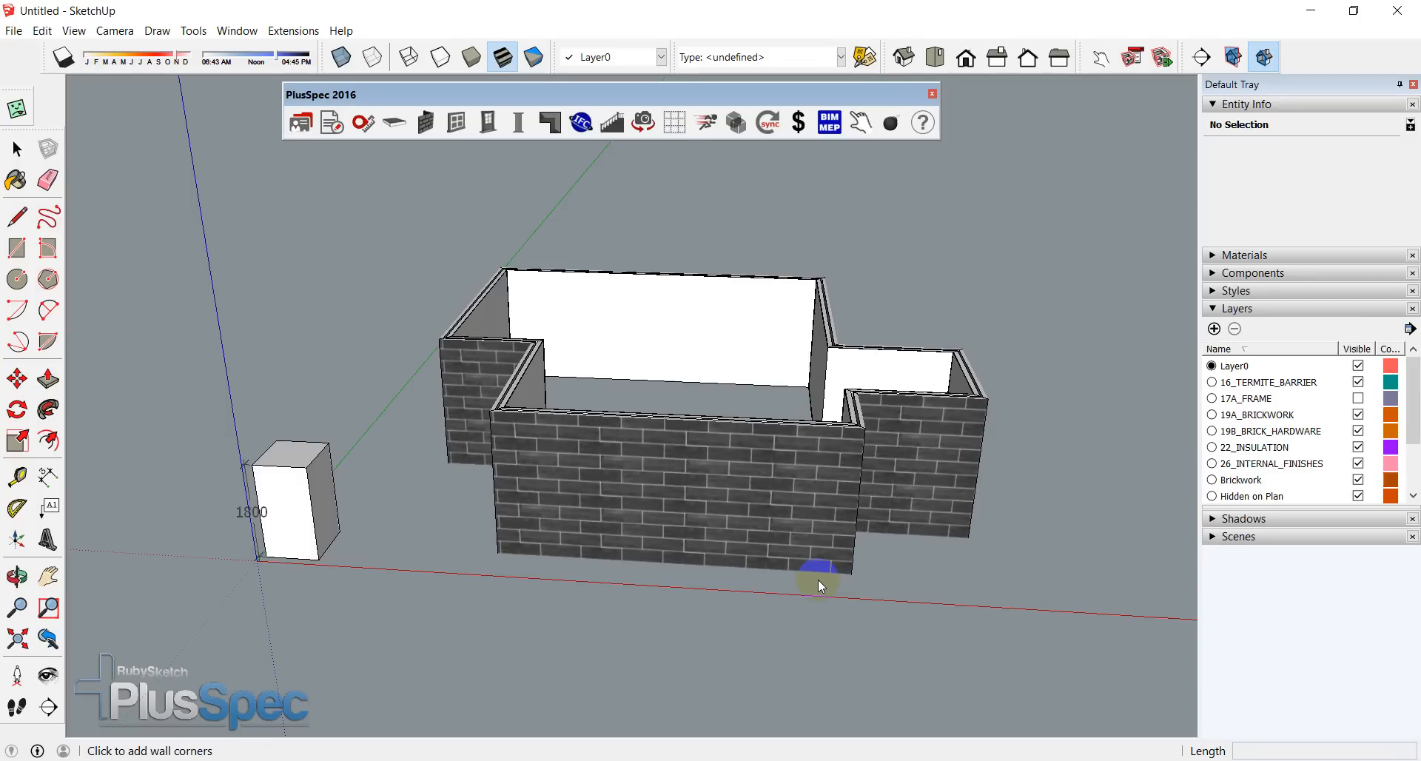
Step: Examine the wall corners up close to see the brick, cavity, insulation and plasterboard layers
scroll(791, 551, "up", 1)
middle_click_drag(789, 547, 226, 597)
scroll(498, 296, "up", 5)
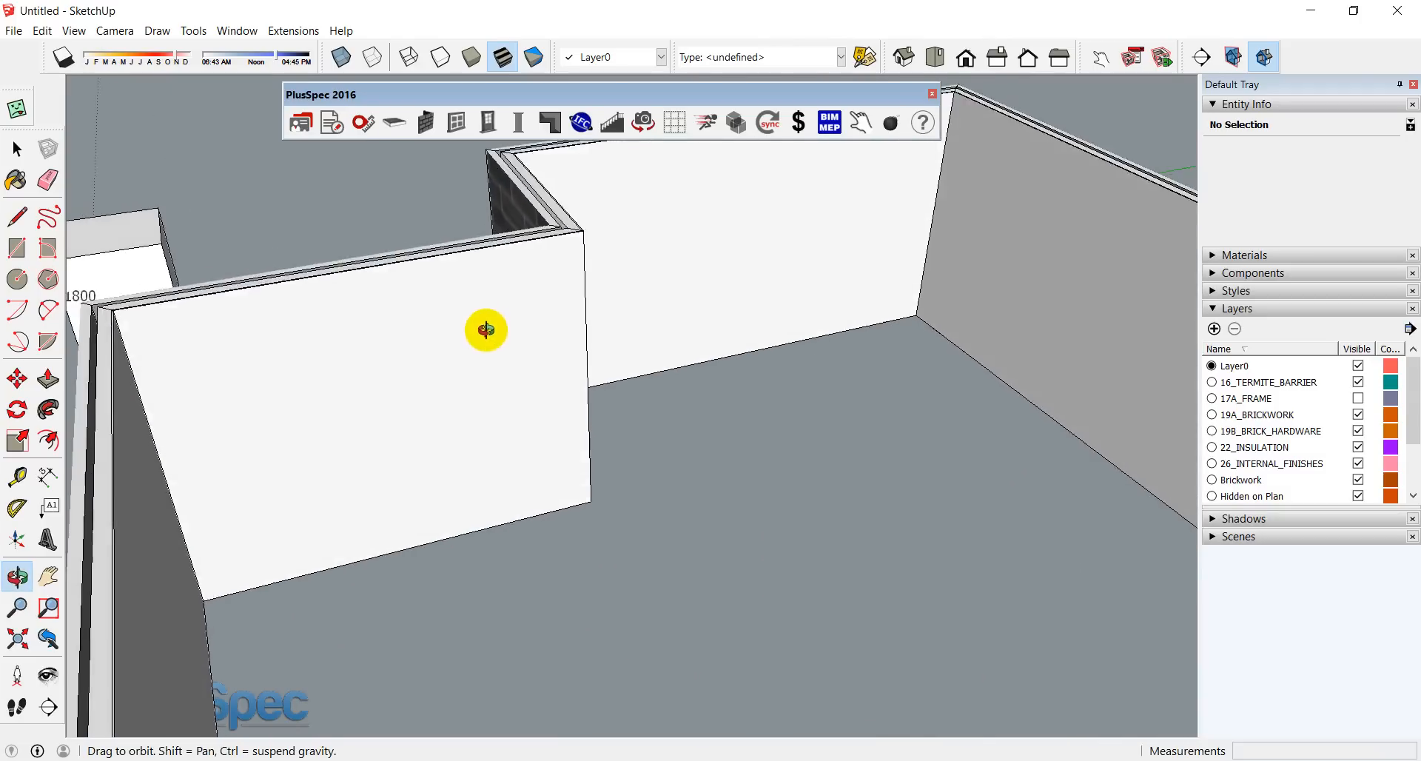
middle_click_drag(486, 326, 759, 333, "shift")
scroll(434, 308, "up", 6)
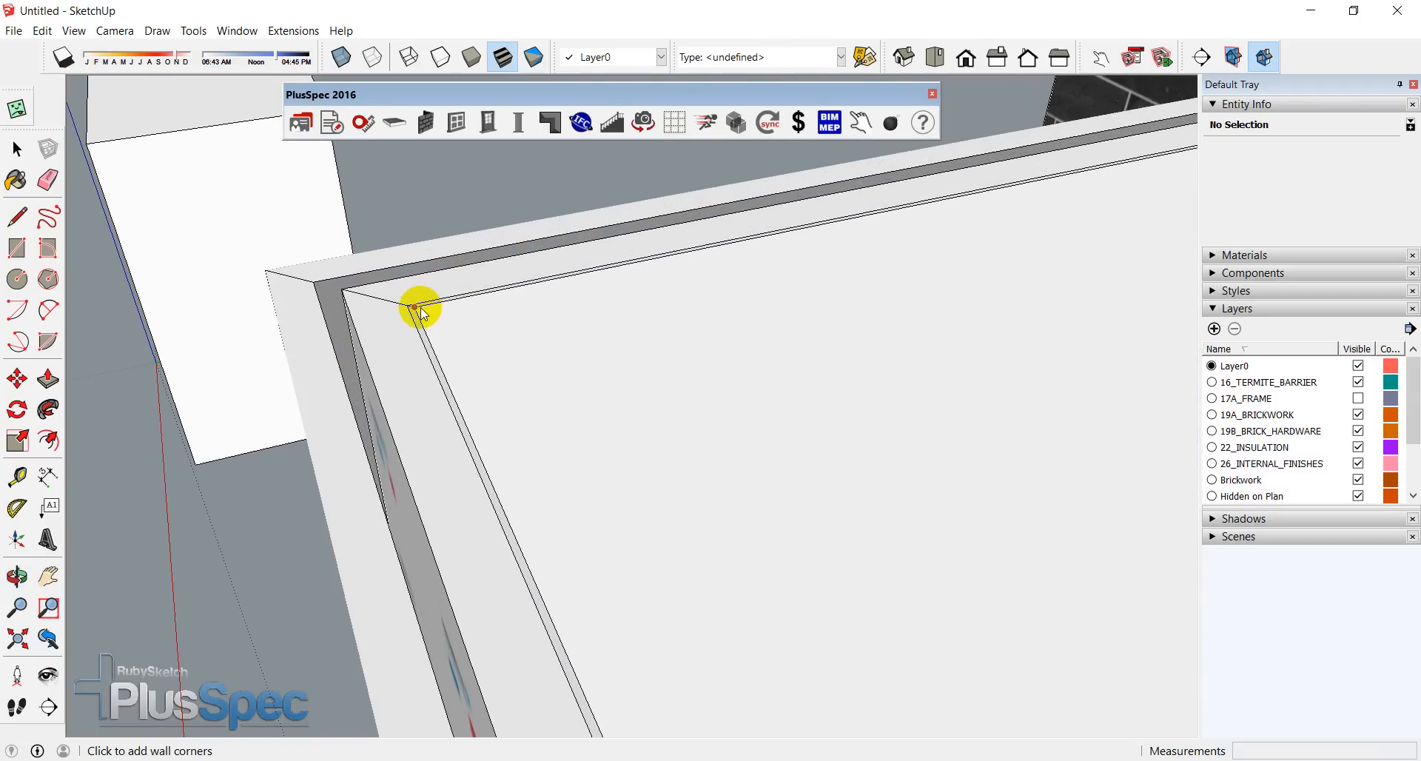
middle_click_drag(408, 315, 707, 561)
scroll(472, 598, "up", 3)
scroll(471, 606, "down", 8)
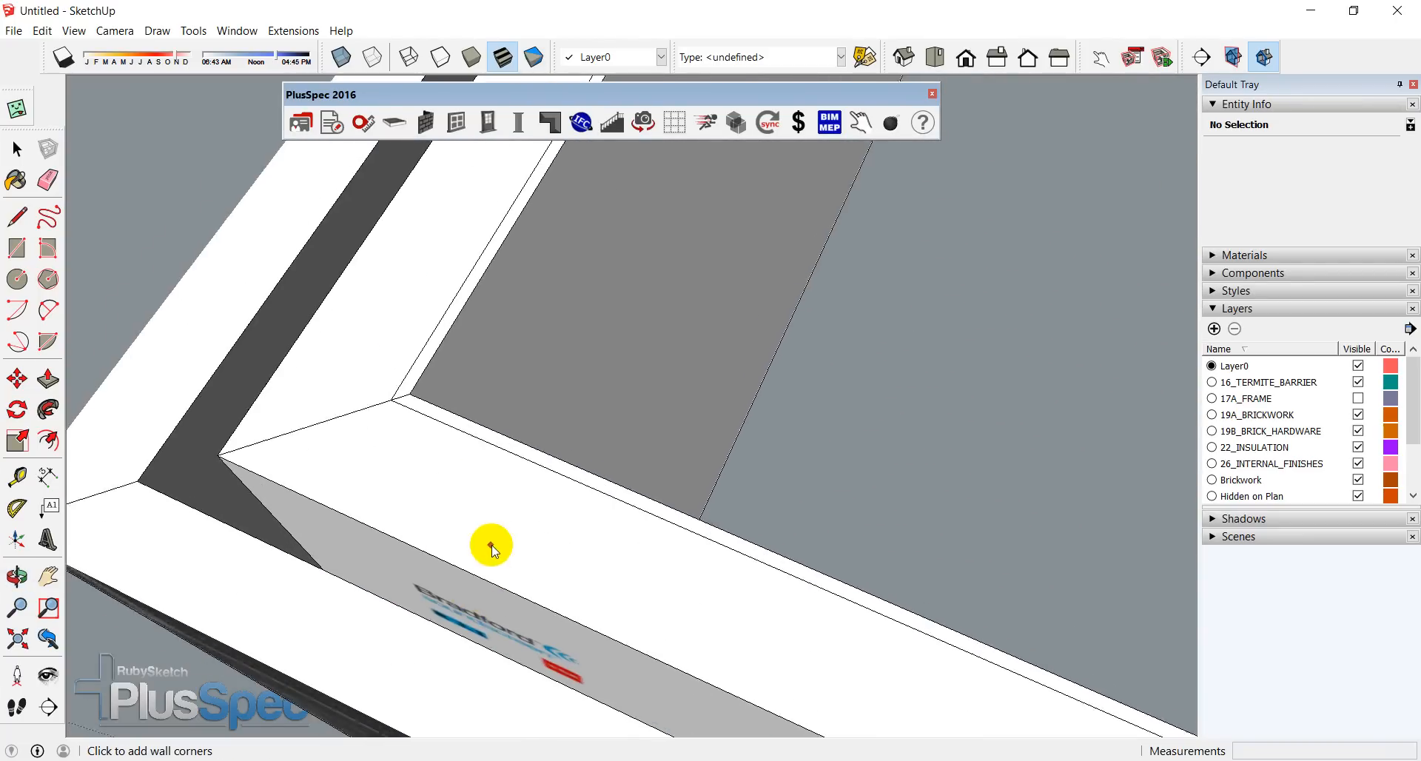
scroll(497, 527, "down", 5)
middle_click_drag(498, 508, 460, 262)
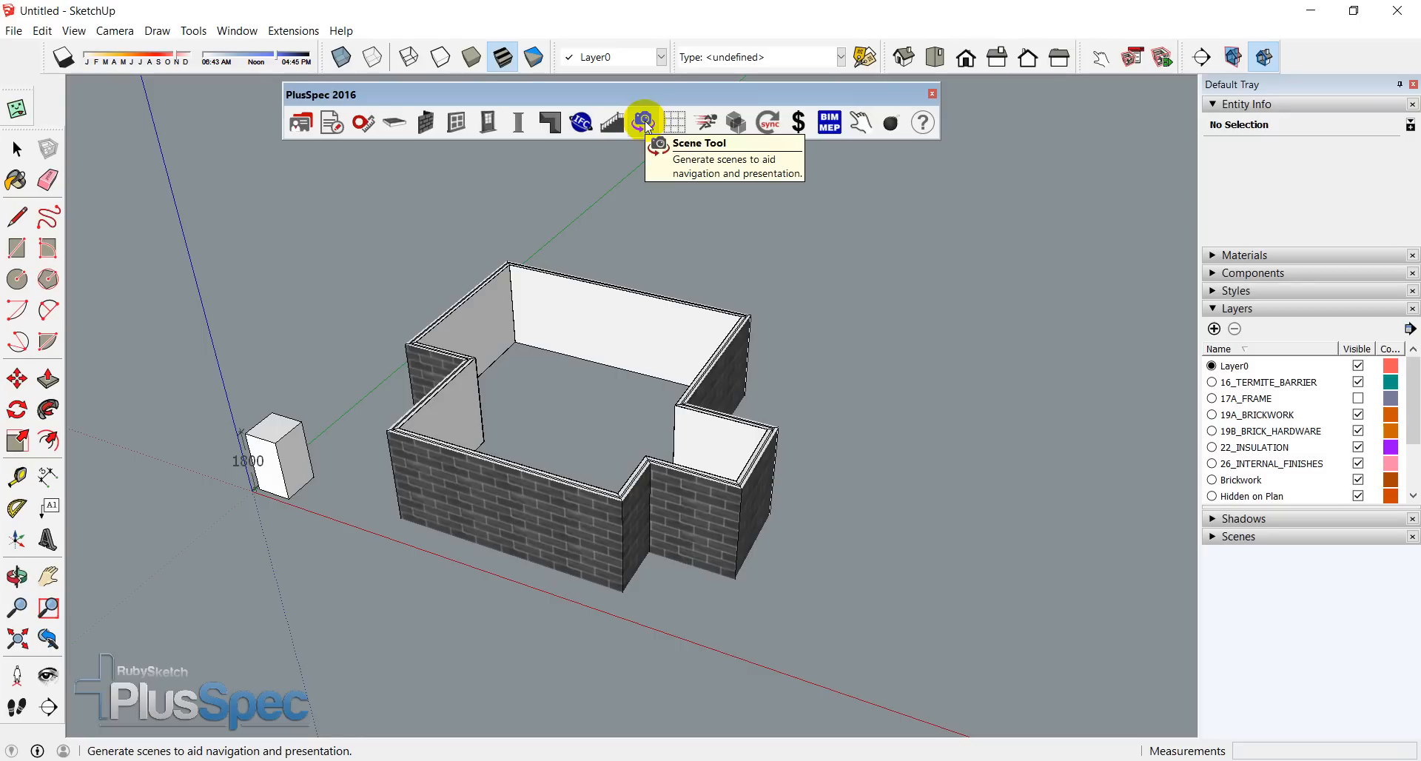
Step: Generate the complete set of PlusSpec scenes for the model using the All scene set
left_click_drag(642, 97, 643, 126)
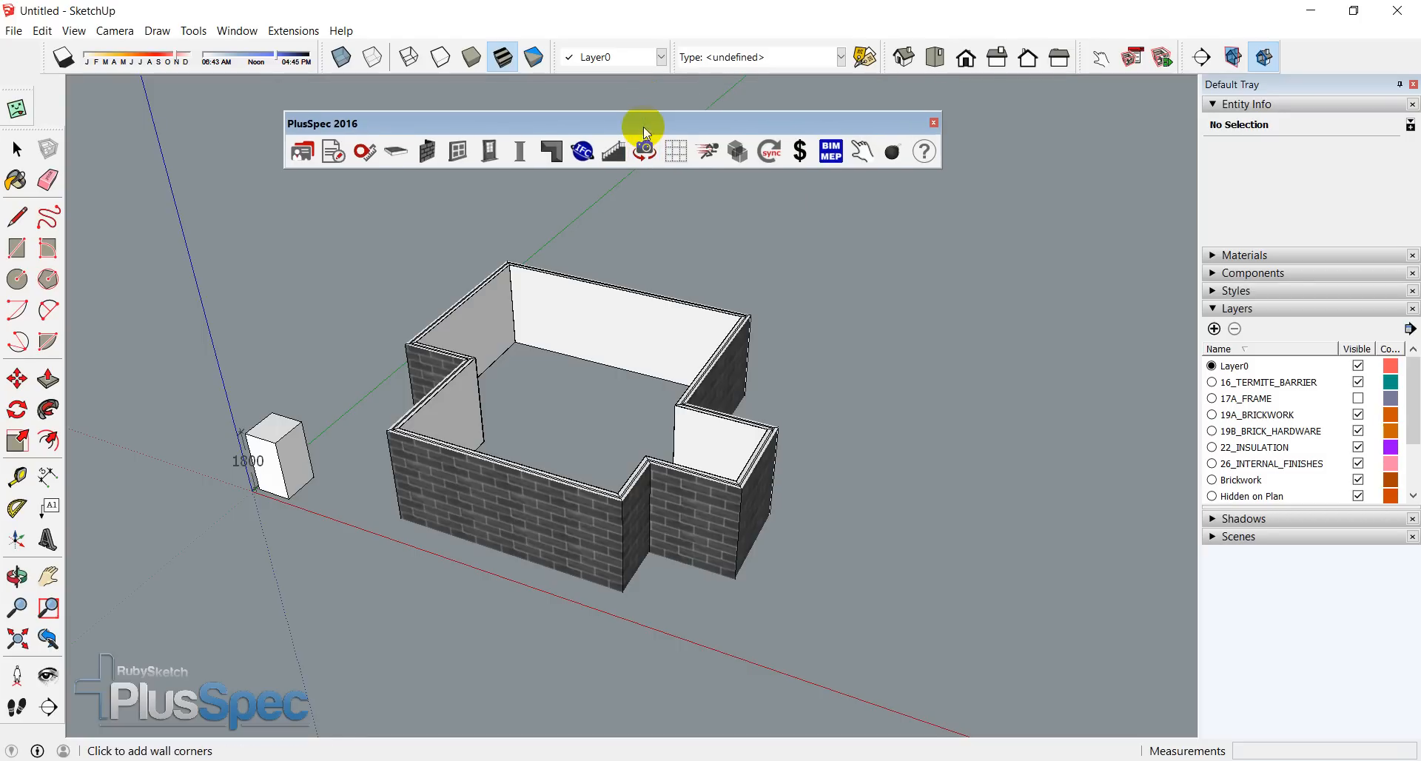
left_click(649, 152)
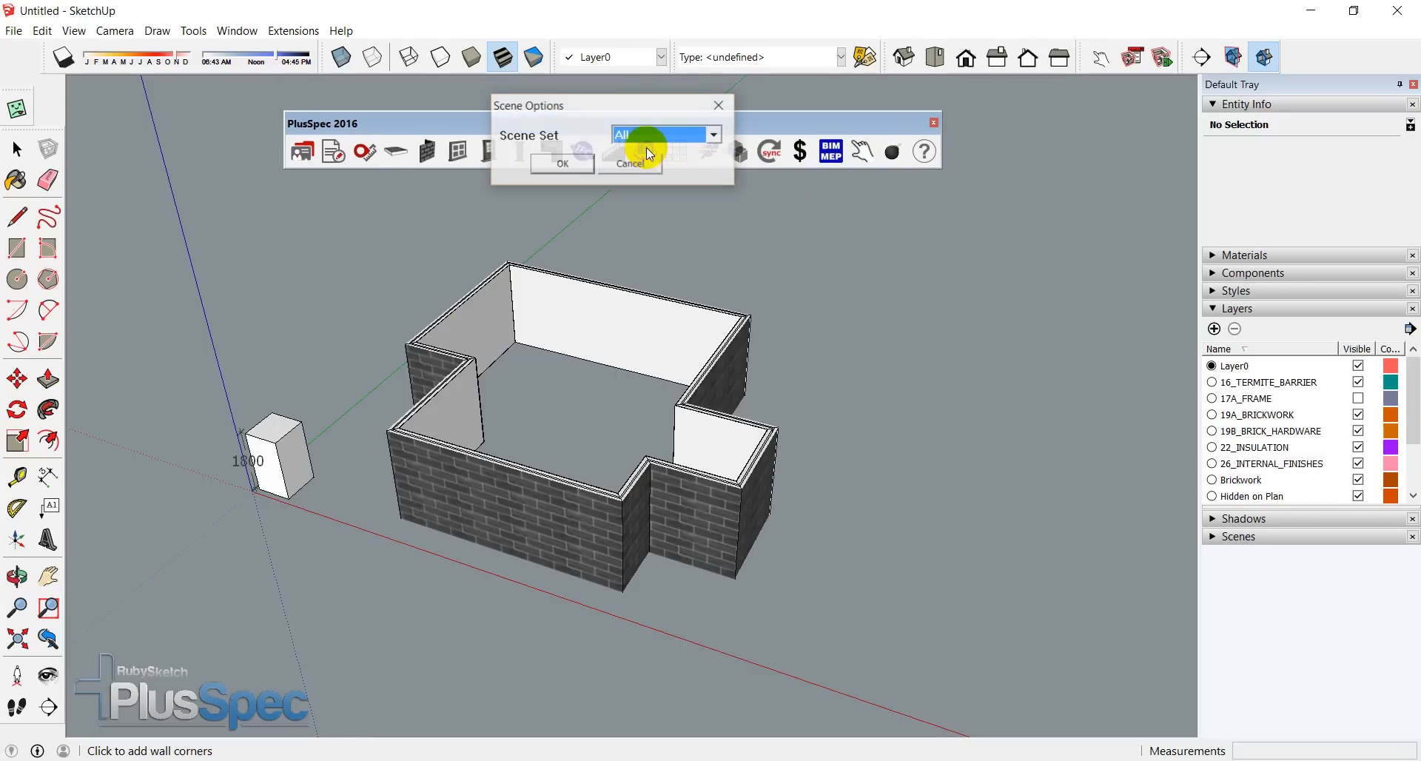
left_click(588, 164)
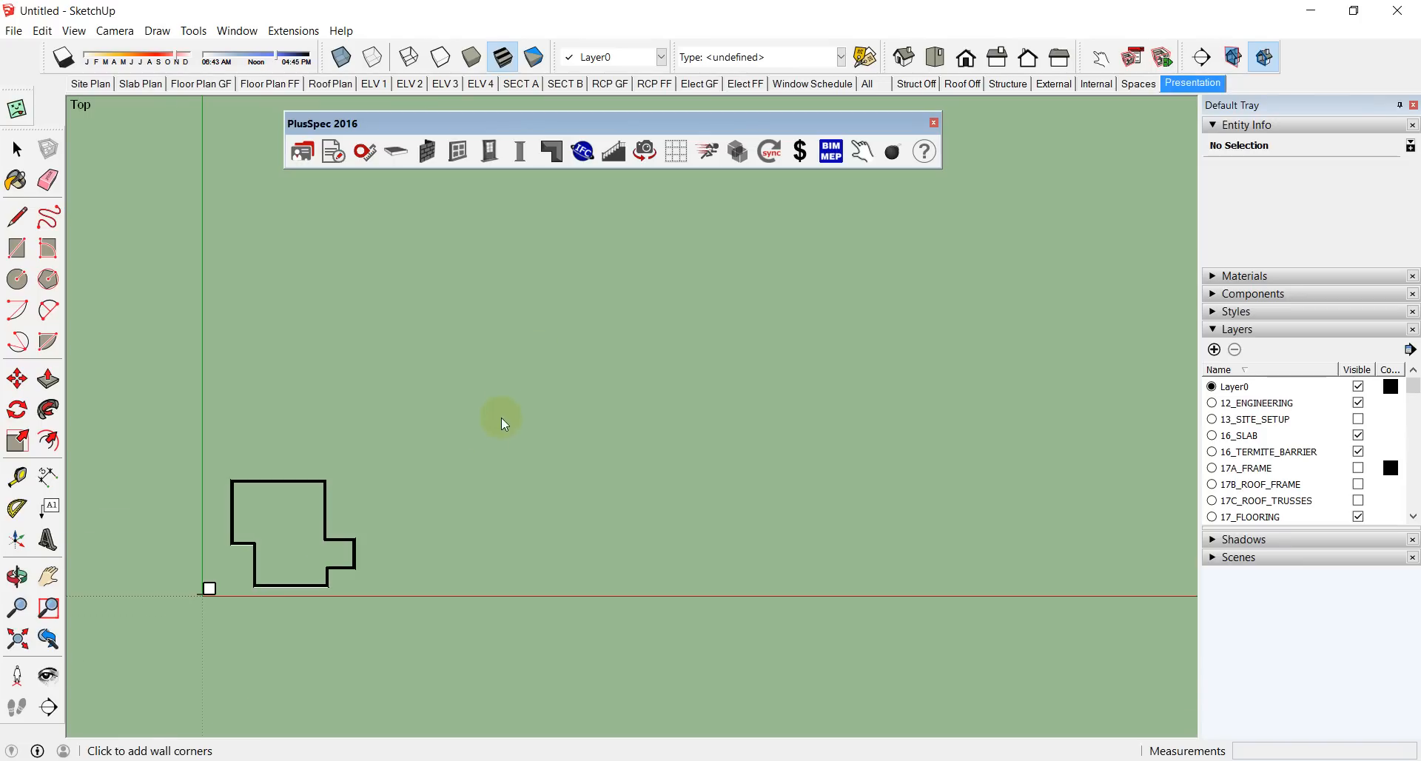
middle_click_drag(343, 523, 726, 511, "shift")
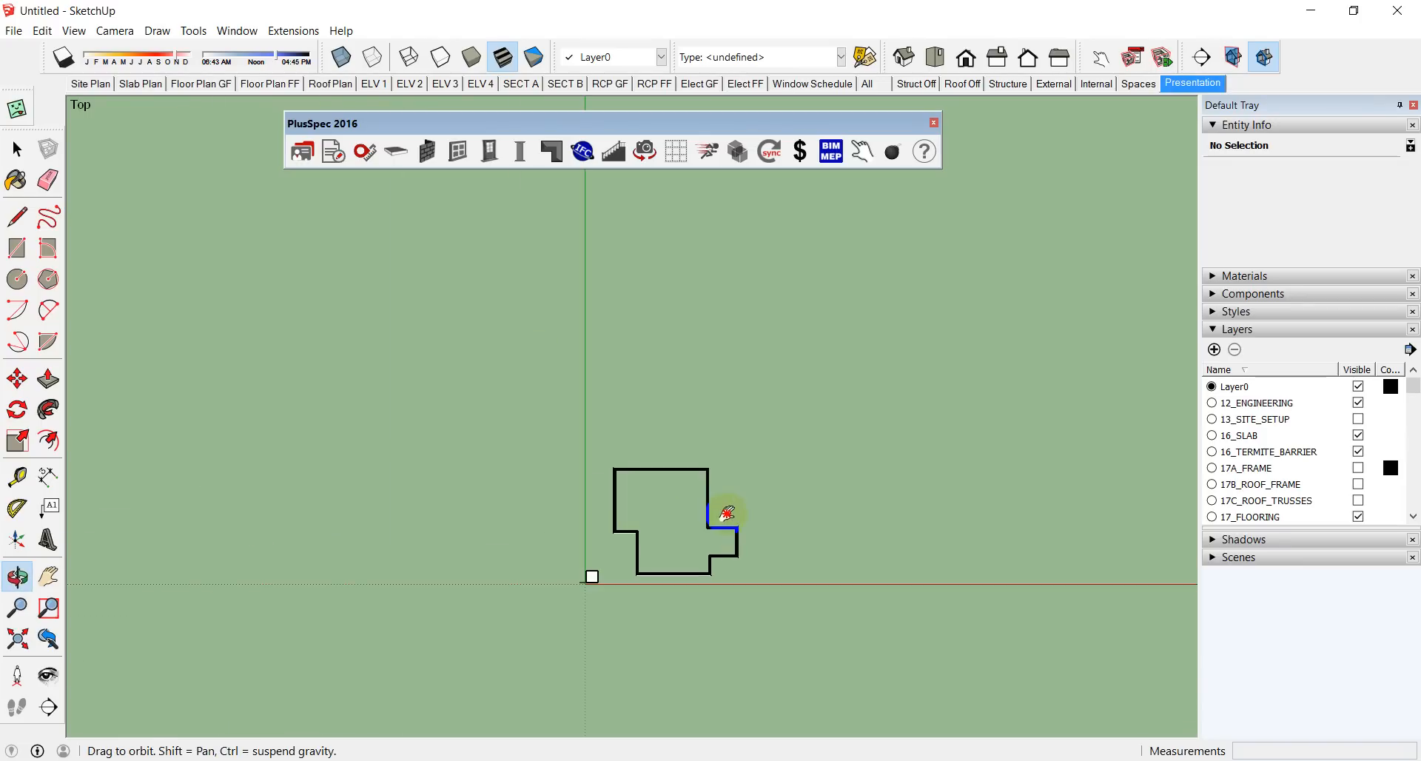
scroll(727, 514, "up", 3)
scroll(677, 552, "up", 4)
scroll(706, 533, "down", 2)
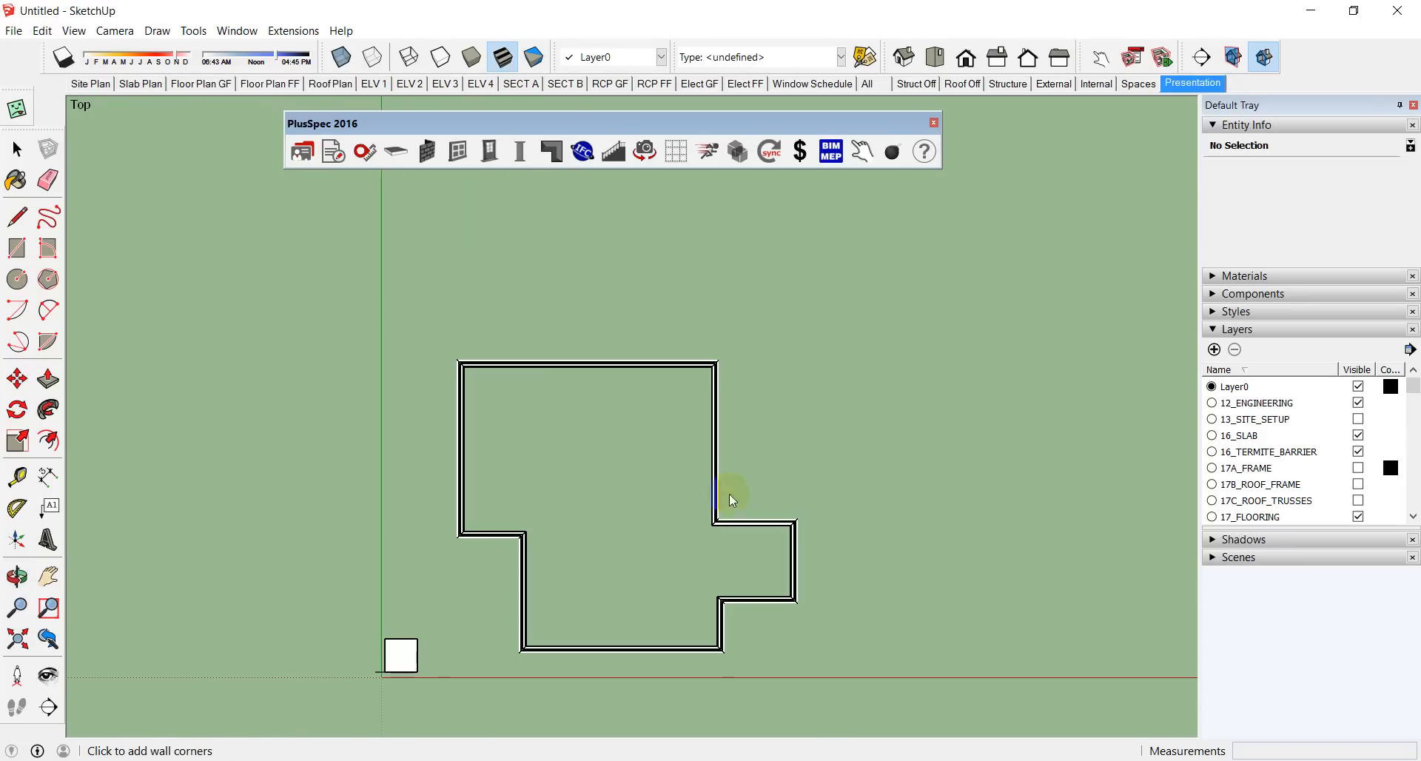
Step: Switch to the Structure scene and examine the timber studs, plates and noggings of the wall frame
left_click(1008, 85)
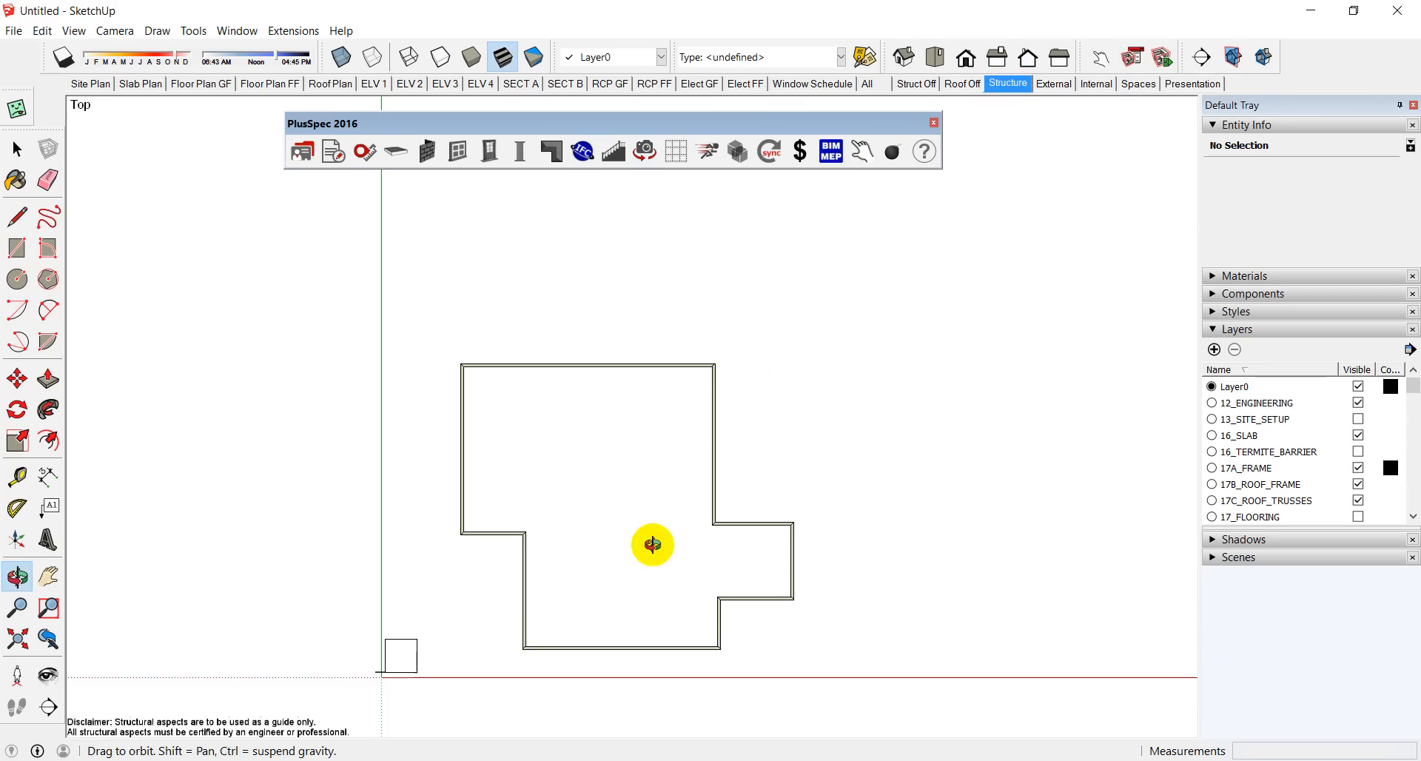
scroll(655, 578, "up", 2)
middle_click_drag(655, 578, 530, 381)
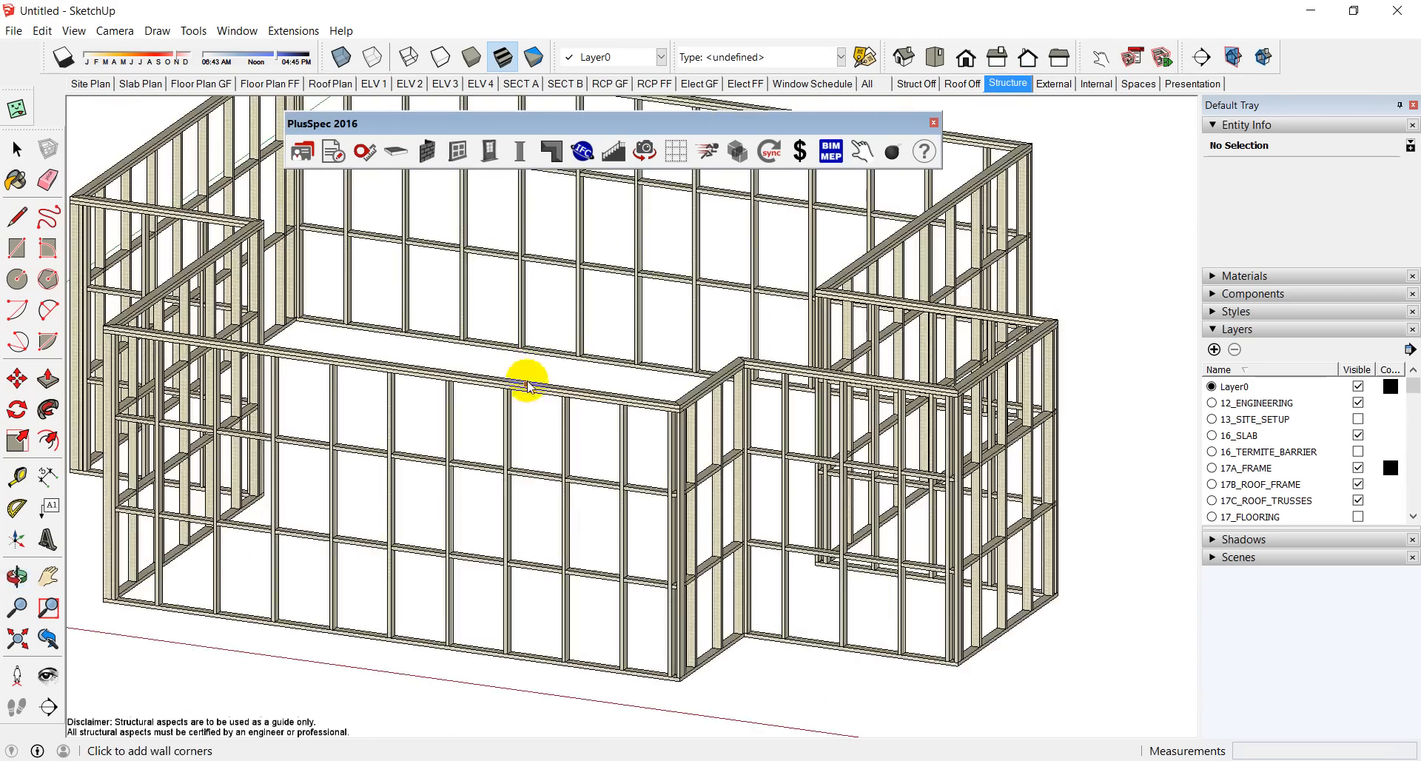
scroll(562, 411, "up", 5)
scroll(570, 423, "up", 8)
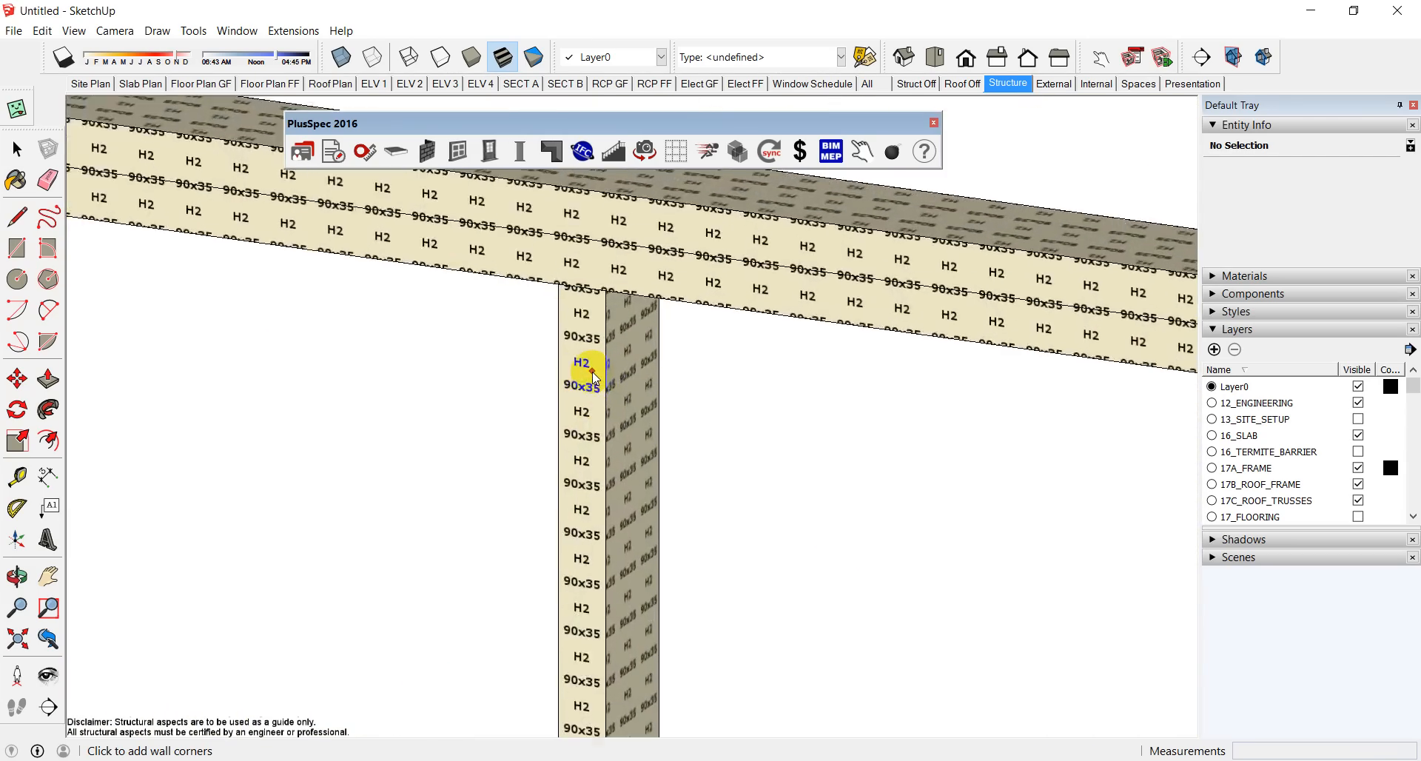
scroll(596, 378, "down", 5)
middle_click_drag(587, 375, 436, 334)
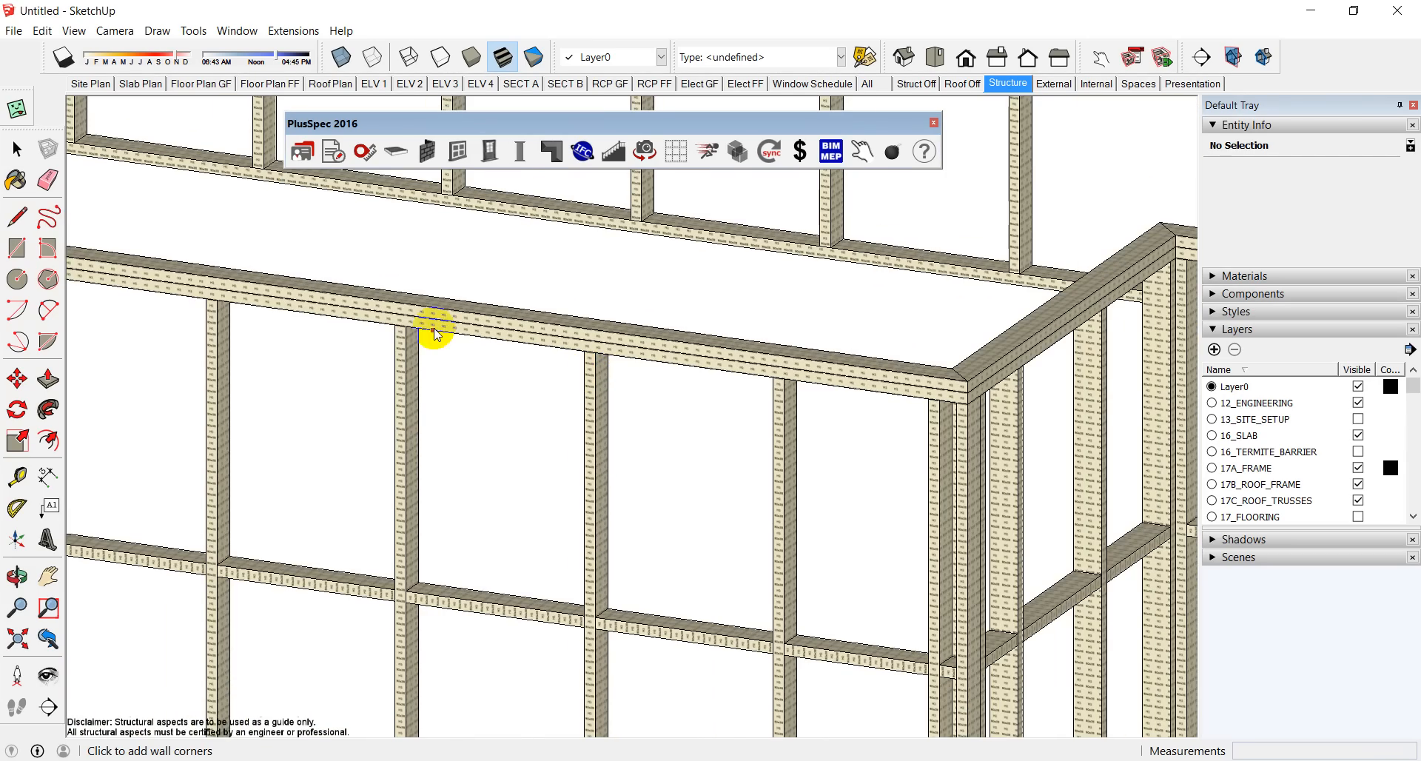
Step: Measure the spacing between two neighbouring studs in the front wall frame
key("d")
left_click(406, 327)
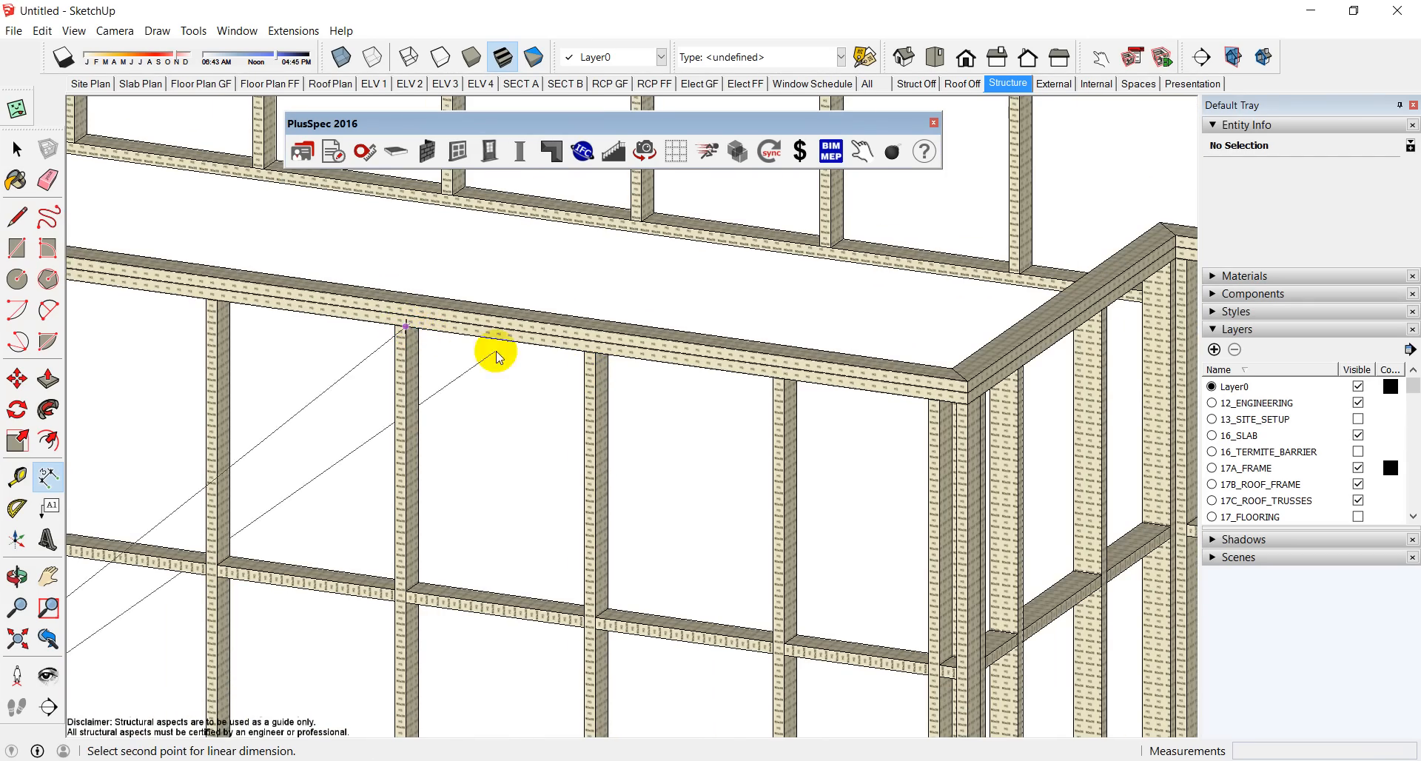
left_click(596, 353)
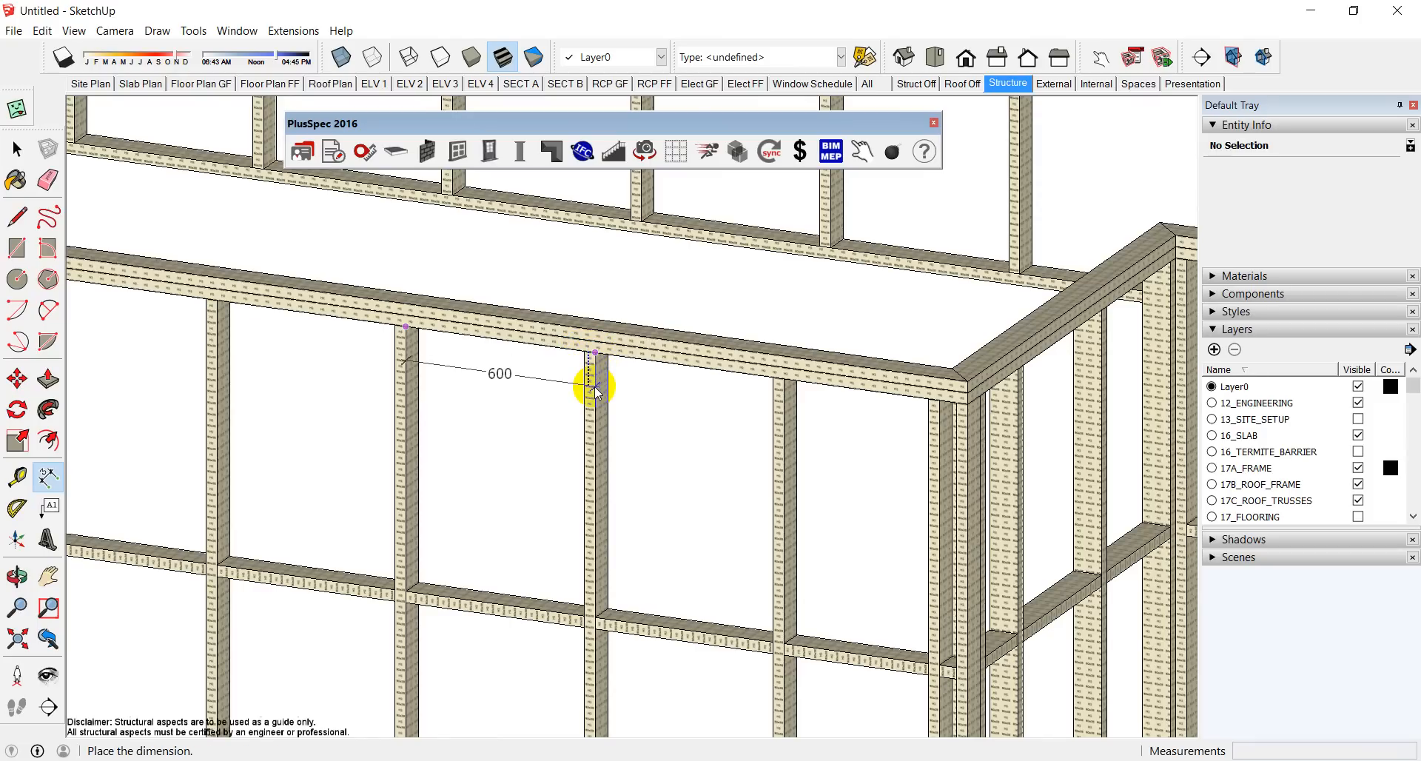
key("Escape")
scroll(590, 384, "down", 8)
middle_click_drag(590, 383, 651, 476)
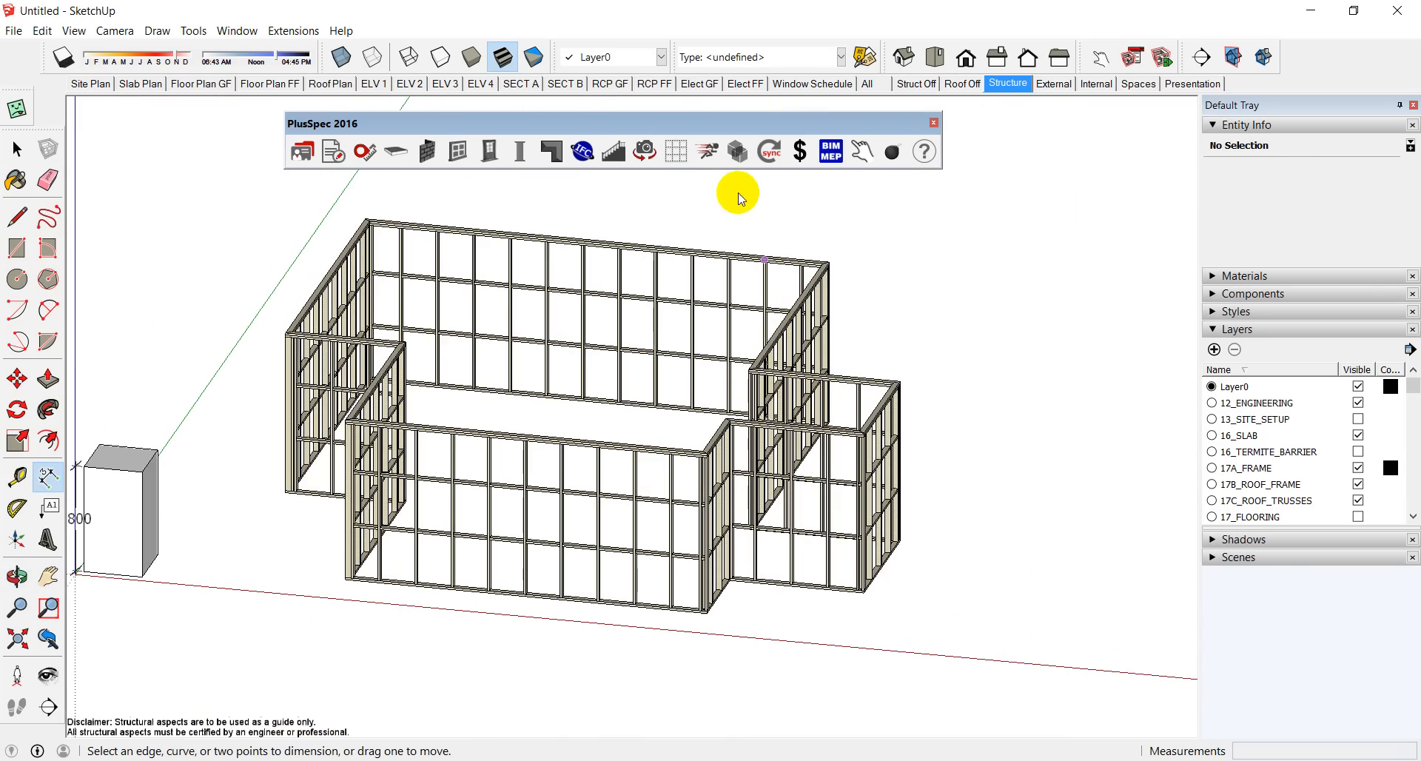
Step: Switch to the All scene and examine the complete brick veneer walls from several angles
left_click(869, 83)
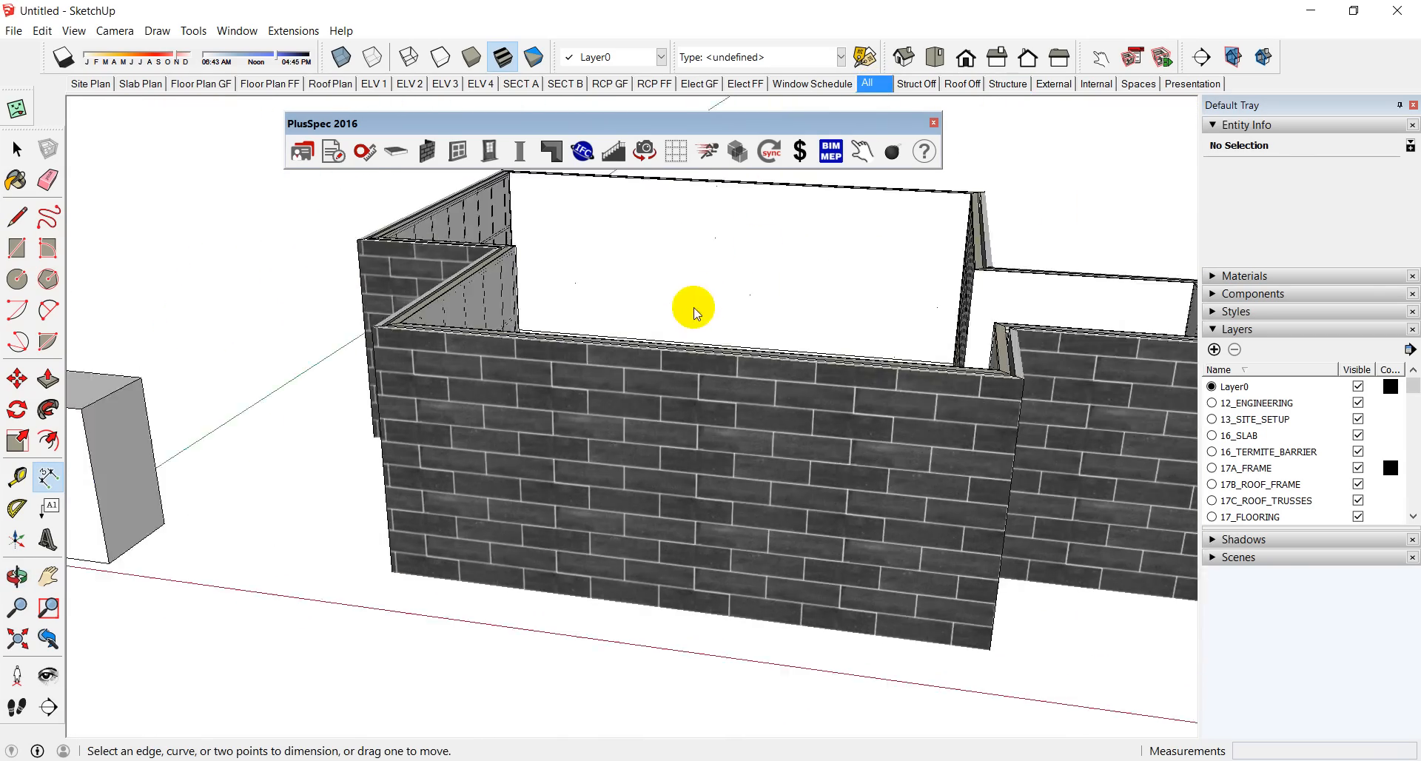
middle_click_drag(695, 311, 517, 358)
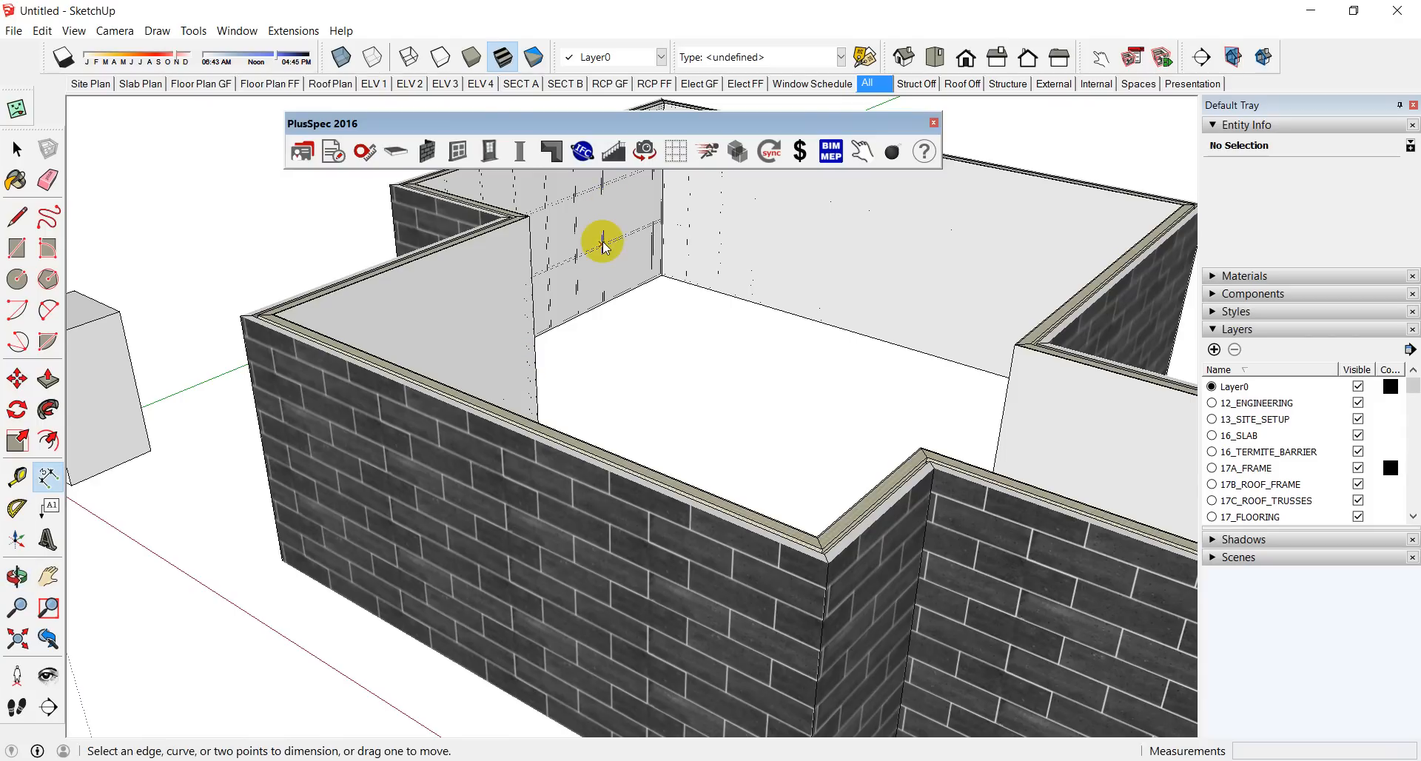
scroll(603, 244, "up", 3)
scroll(603, 244, "down", 6)
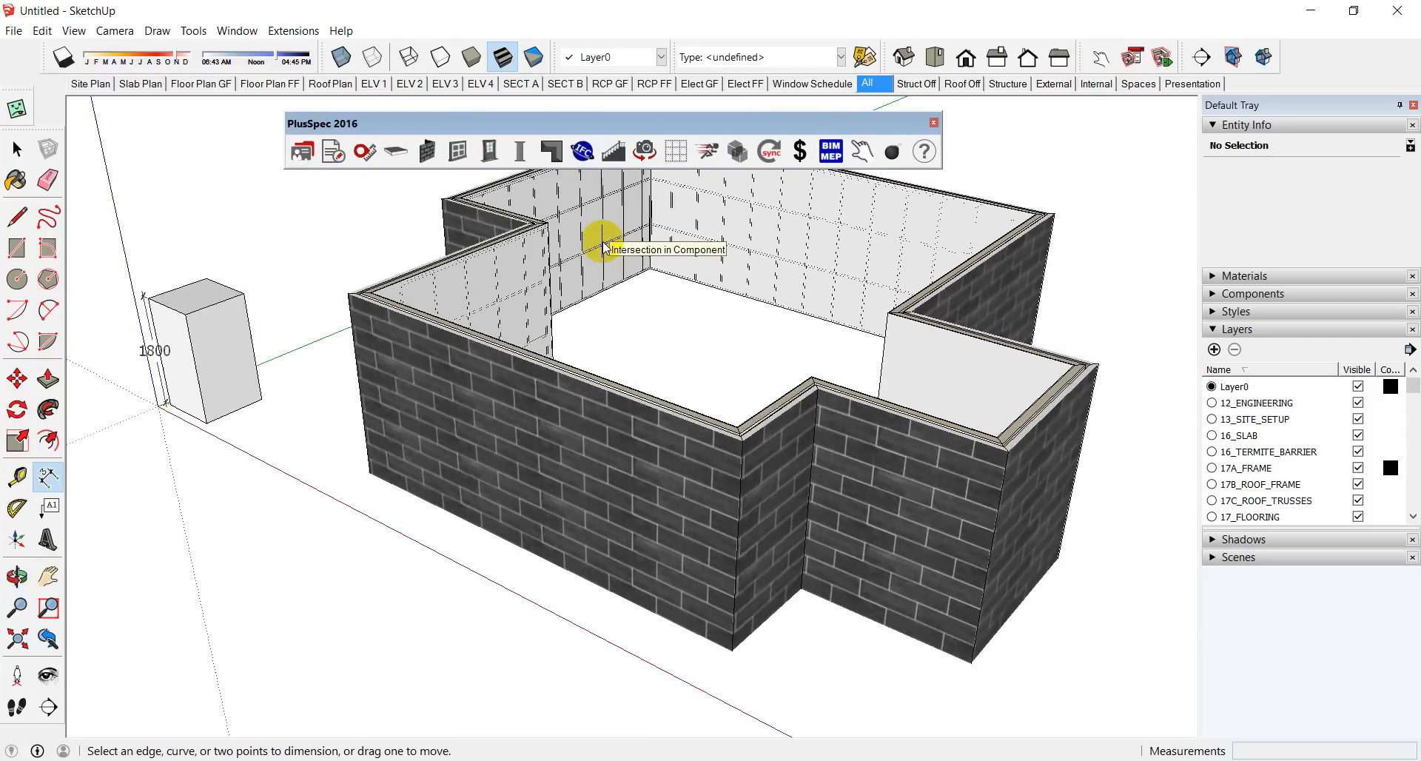
middle_click_drag(602, 355, 793, 360)
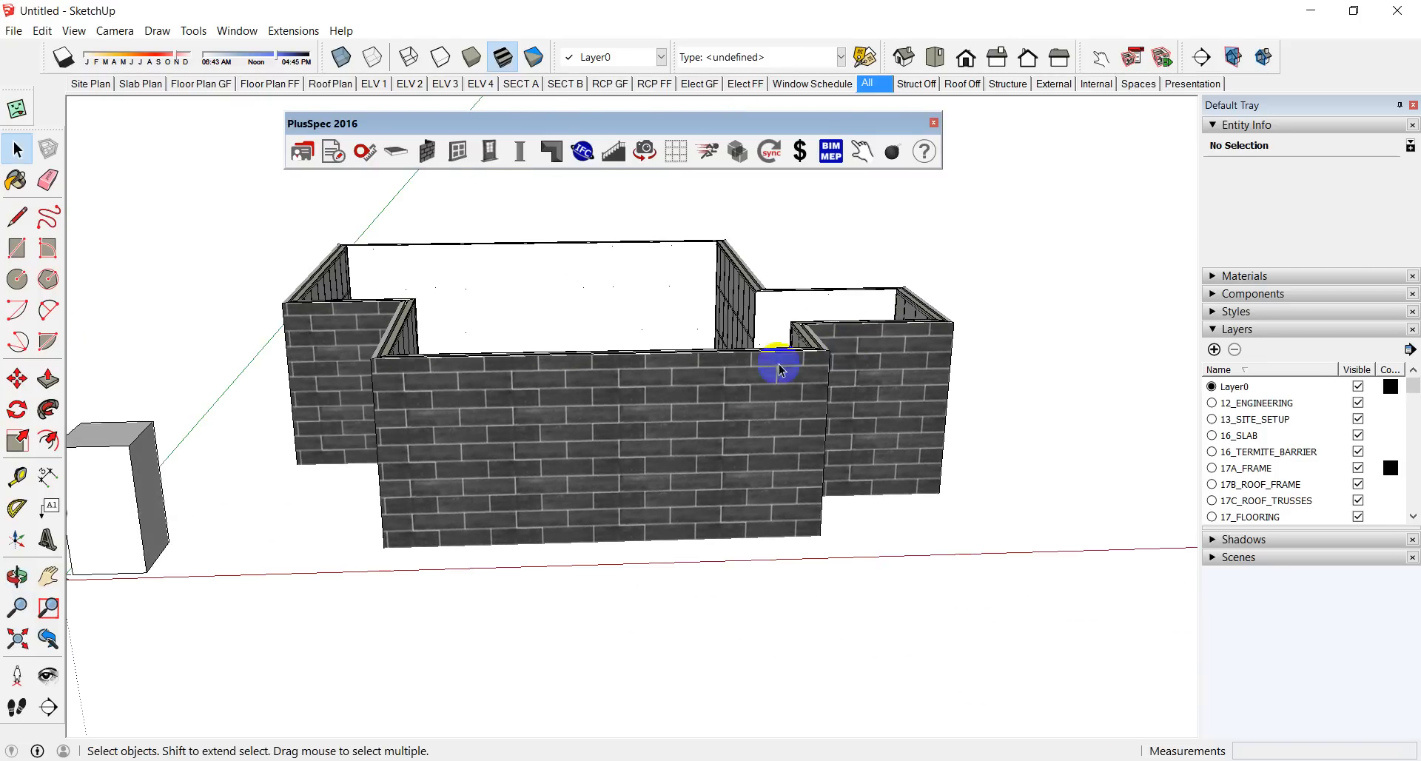
Step: Bring up the wall settings for the front brick wall and set the stud spacing to 450 mm
left_click(670, 417)
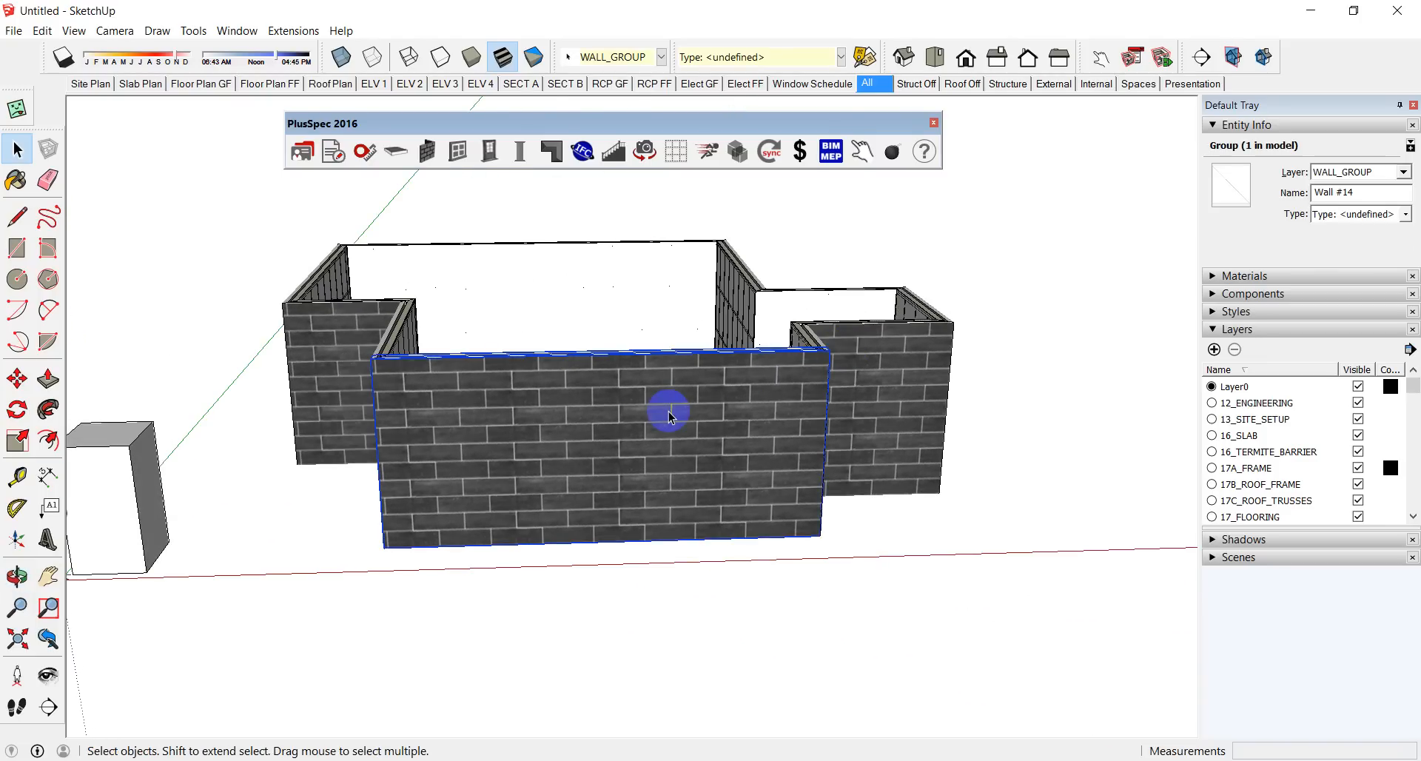
left_click(427, 151)
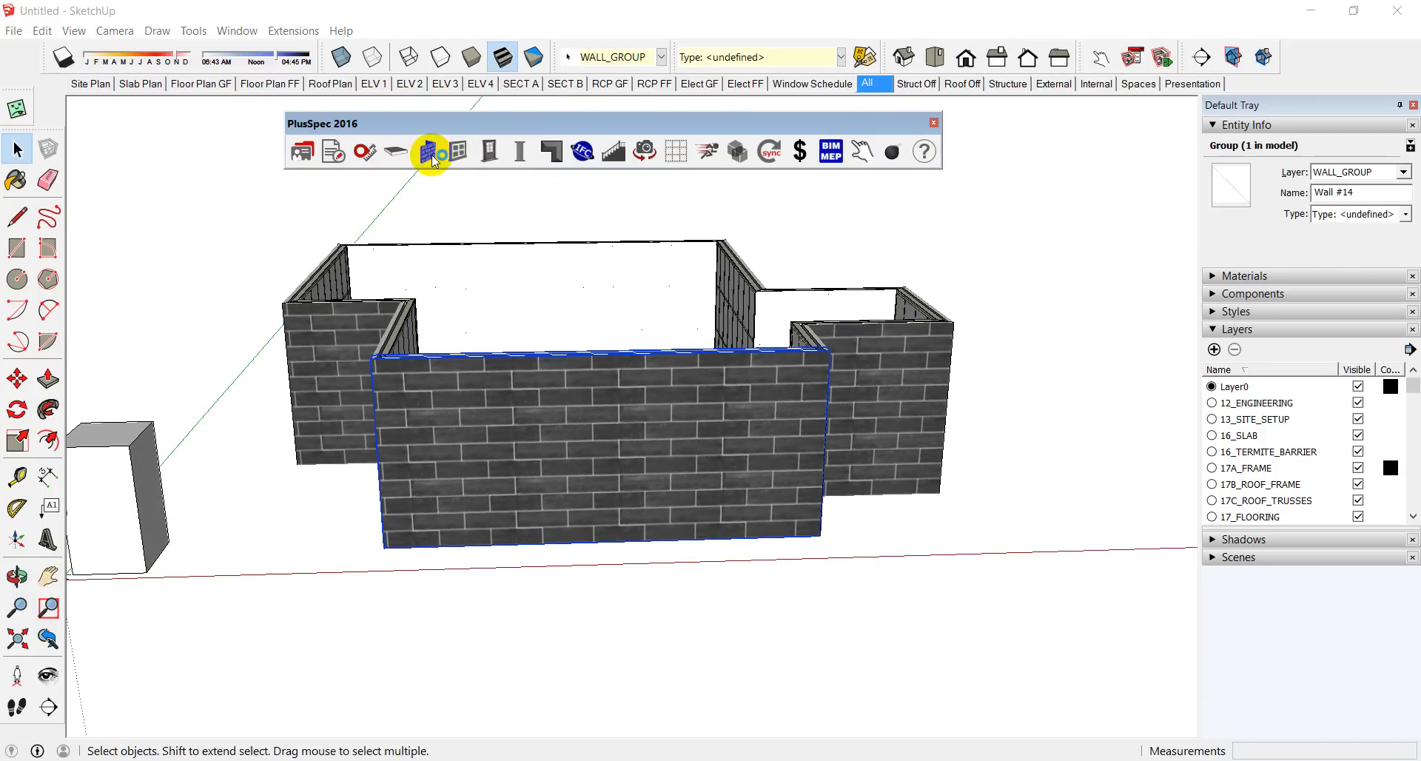
left_click(908, 233)
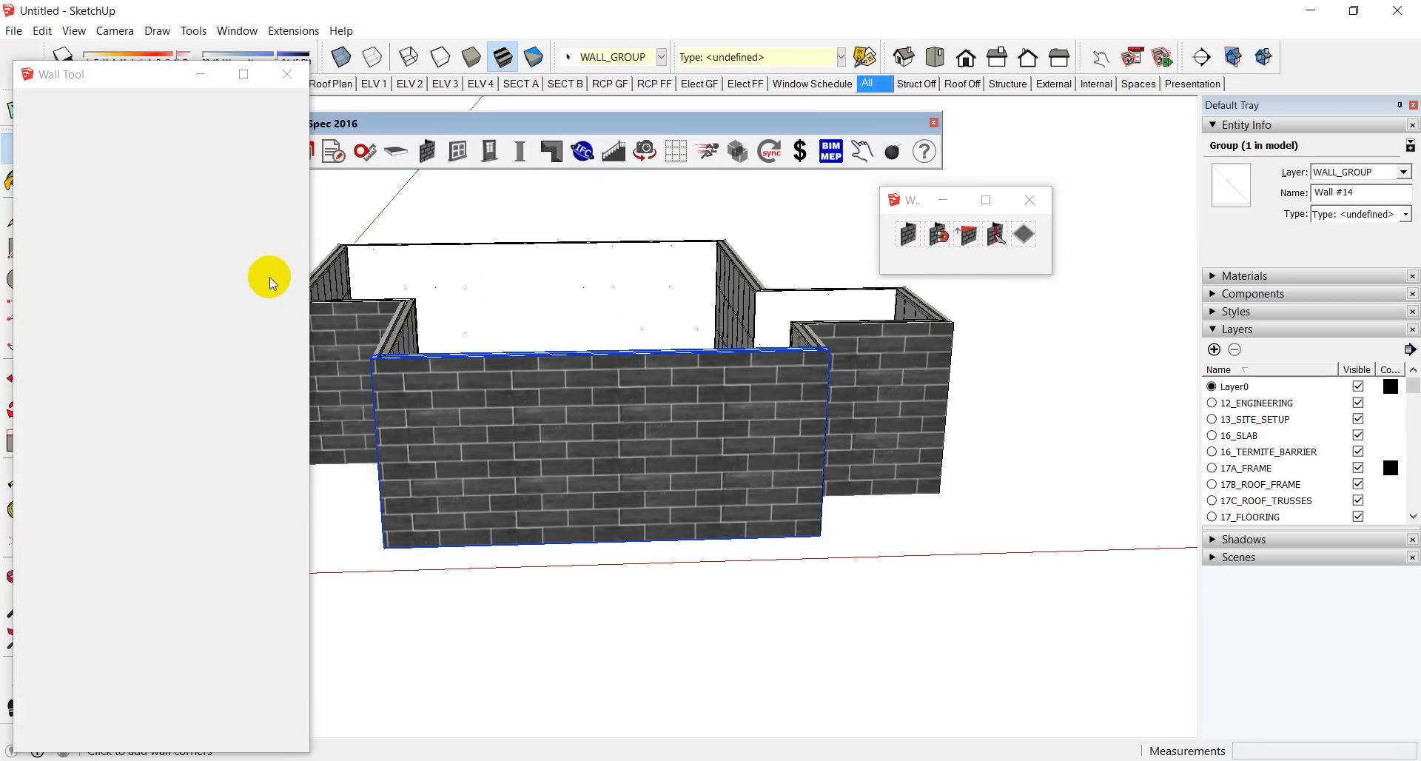
left_click(111, 416)
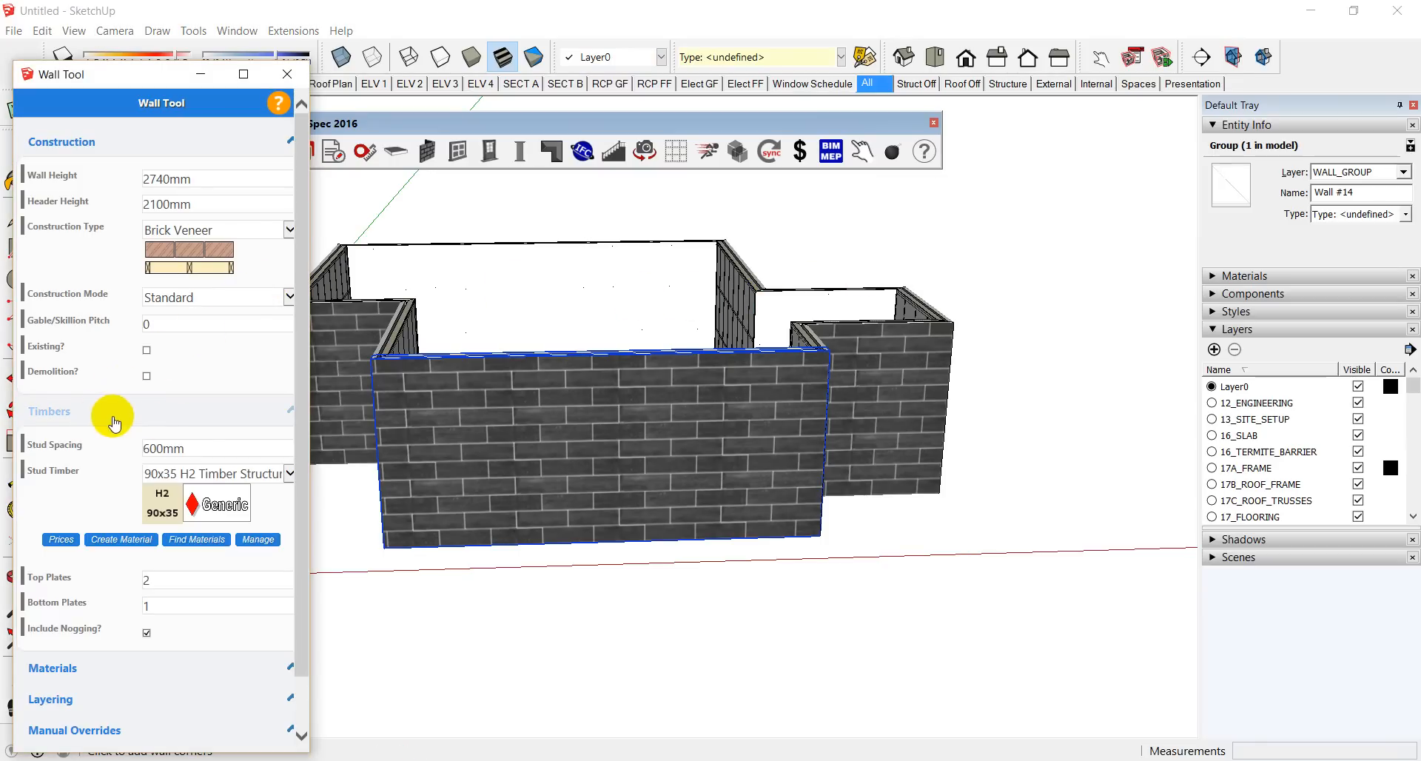
left_click(200, 449)
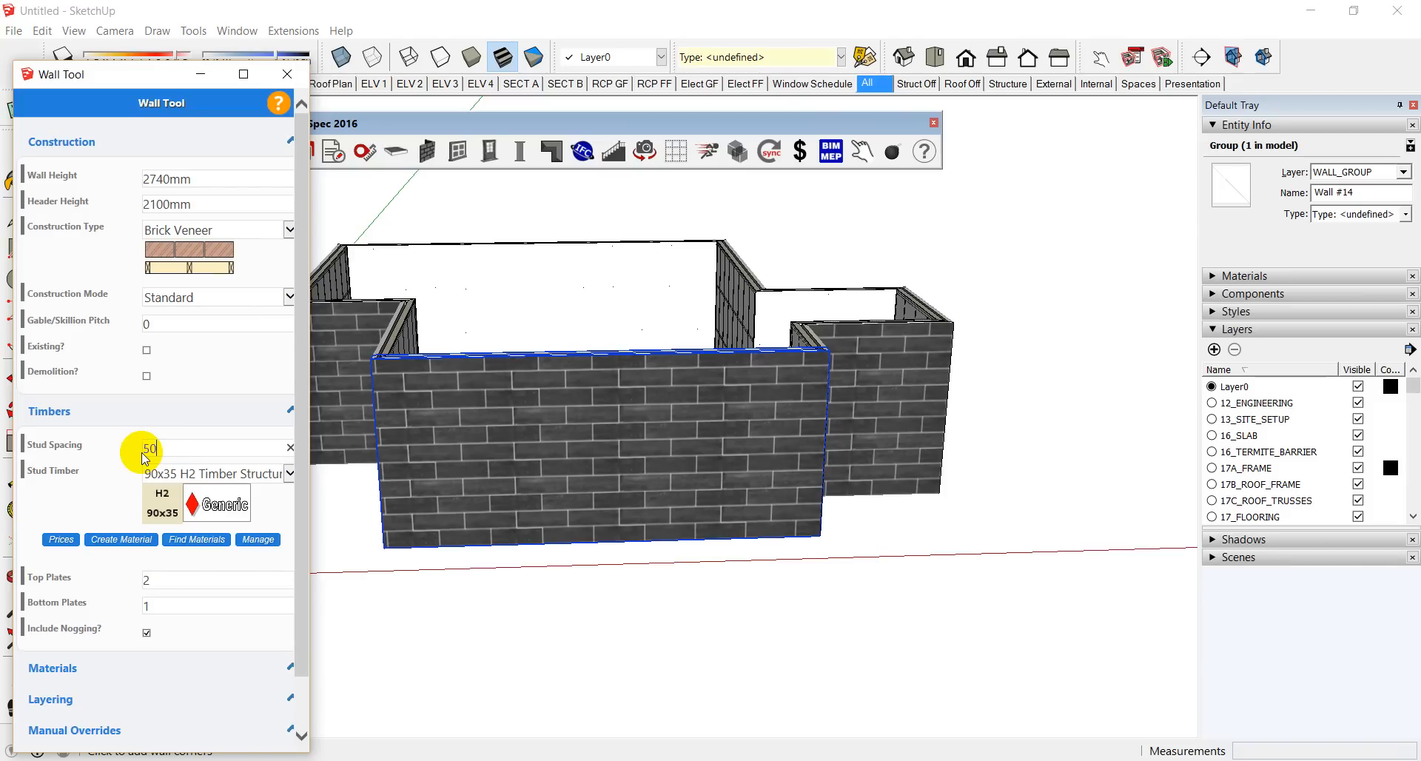
key("BackSpace")
key("BackSpace")
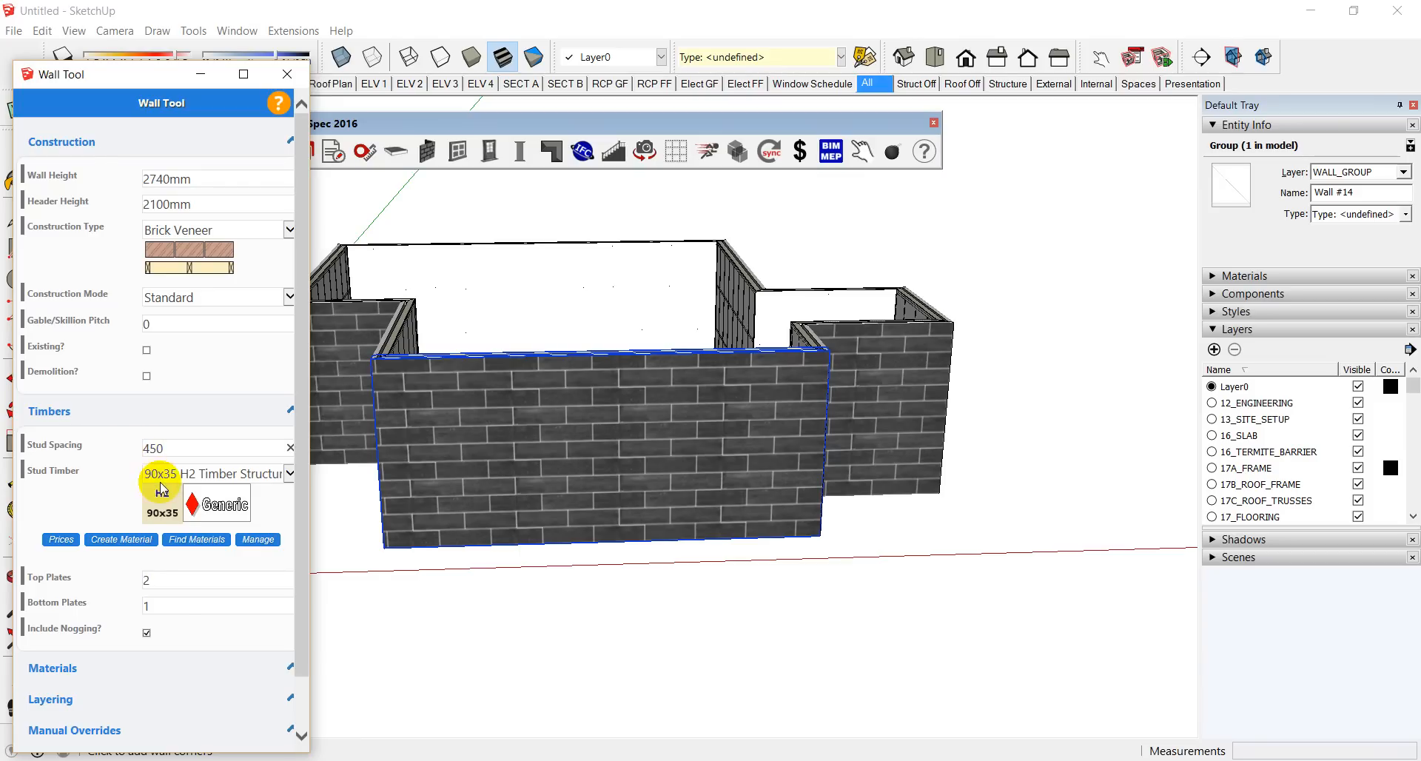
Step: Set the stud timber to 90x45 H2 Timber Structural and submit the wall settings
left_click(162, 476)
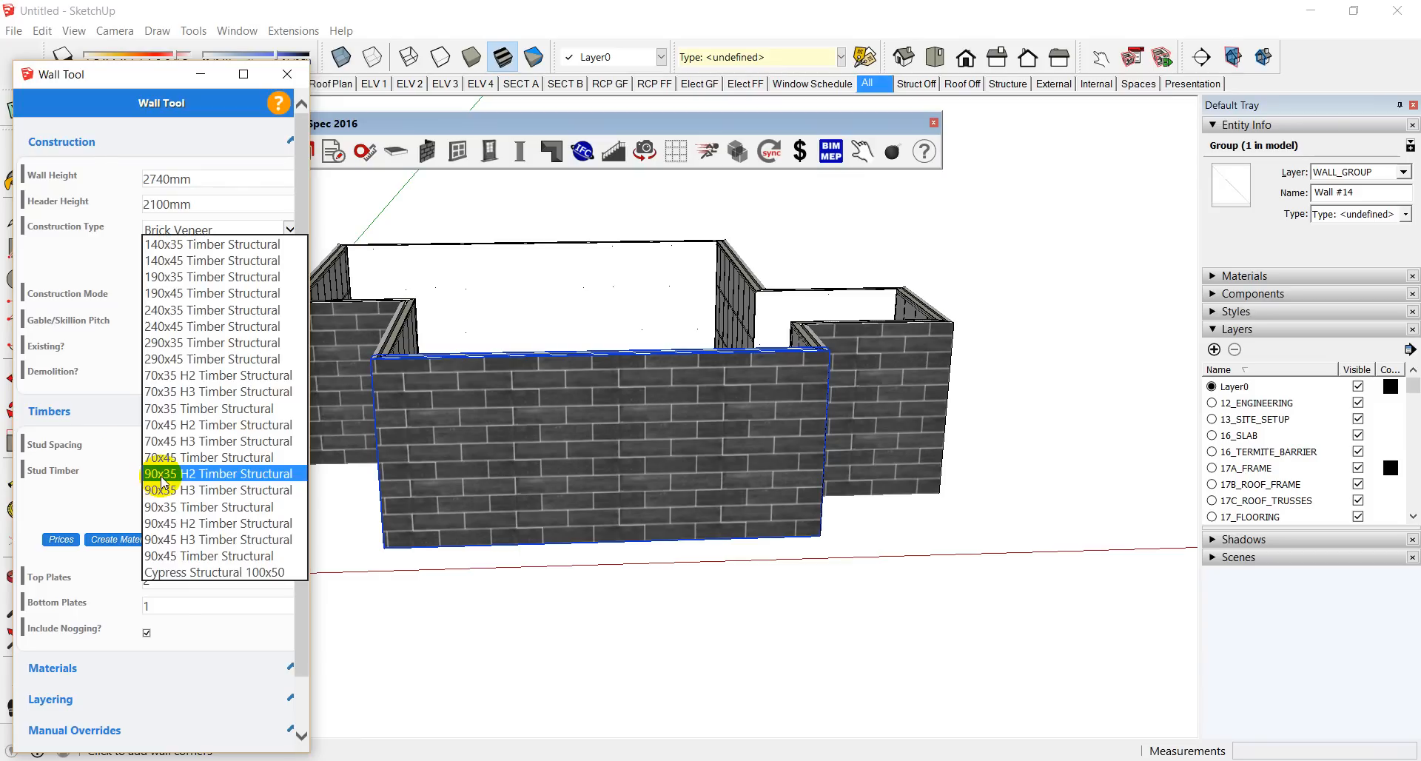
left_click(167, 523)
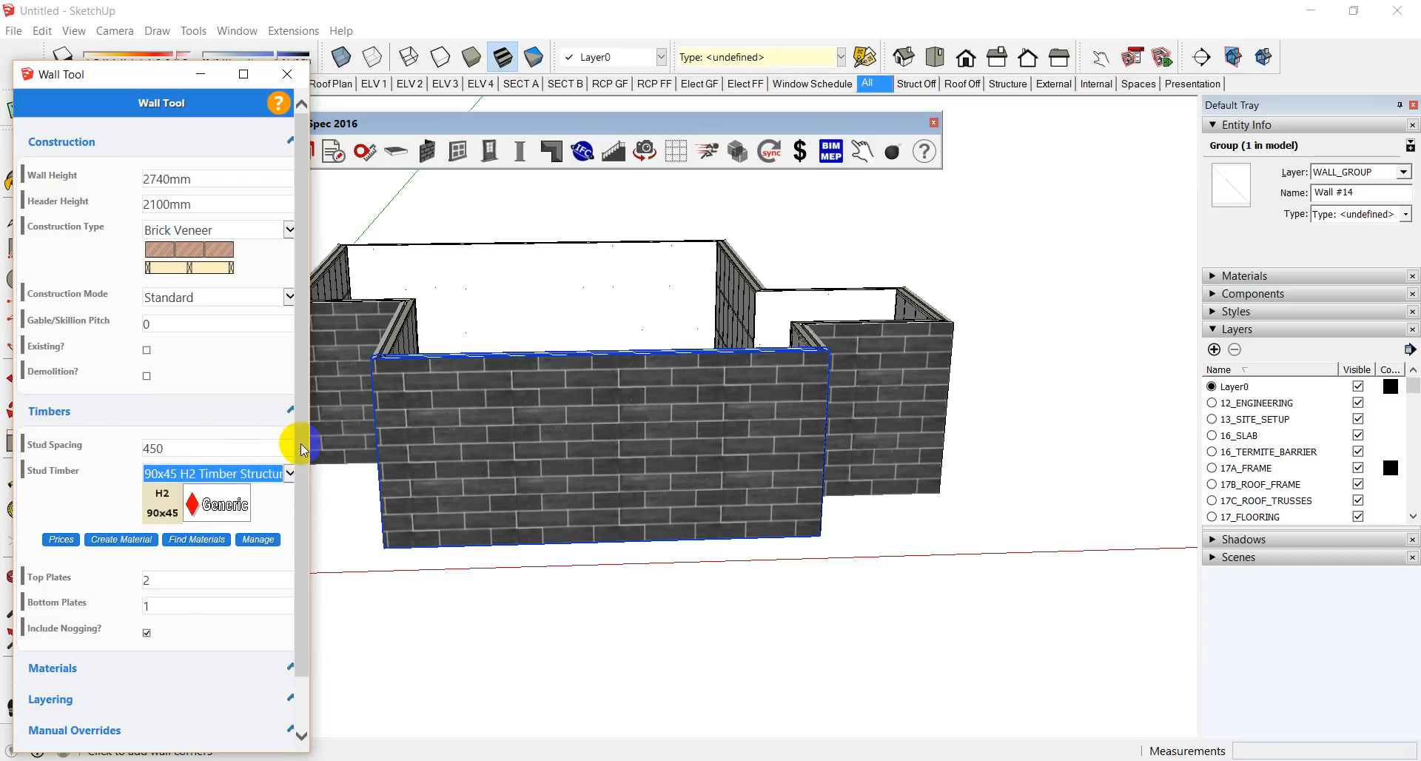
left_click_drag(300, 445, 305, 503)
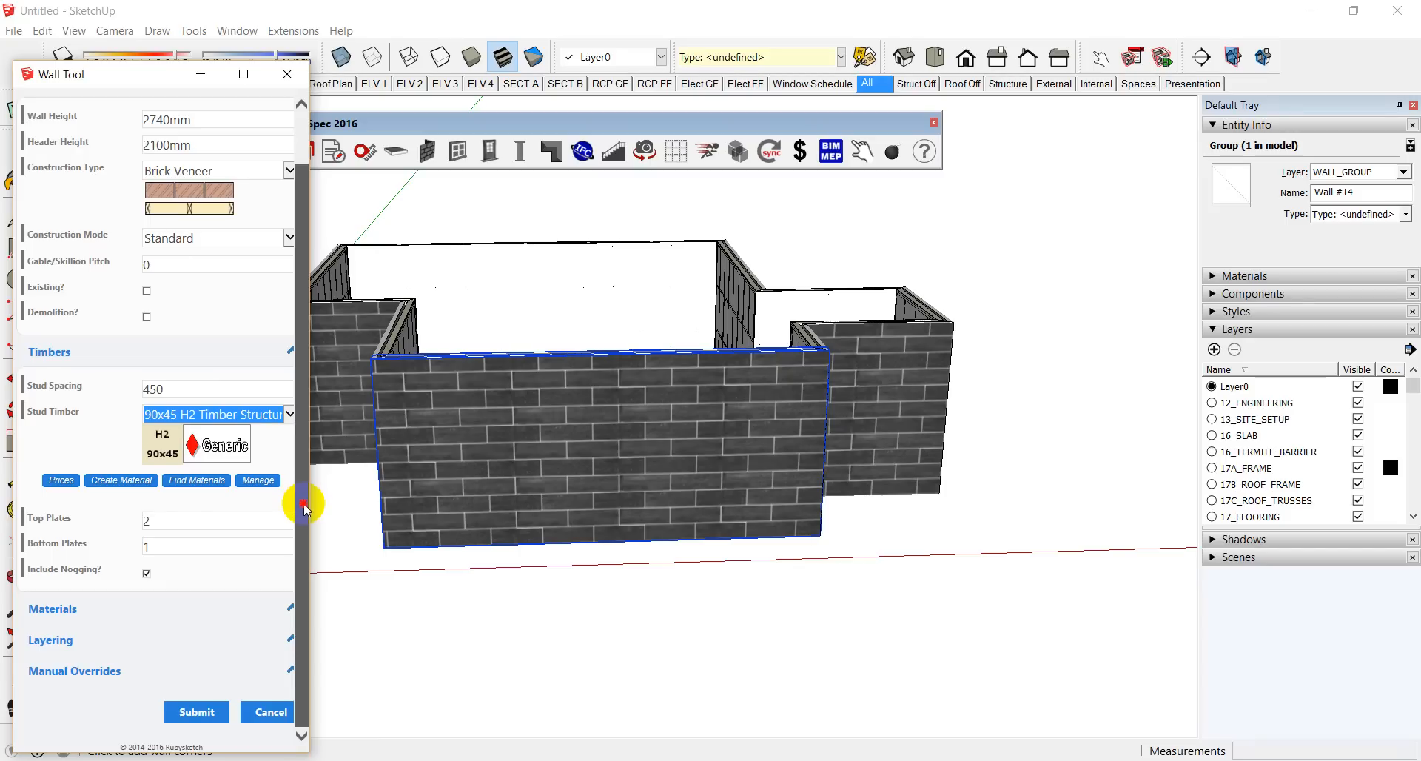
left_click(145, 520)
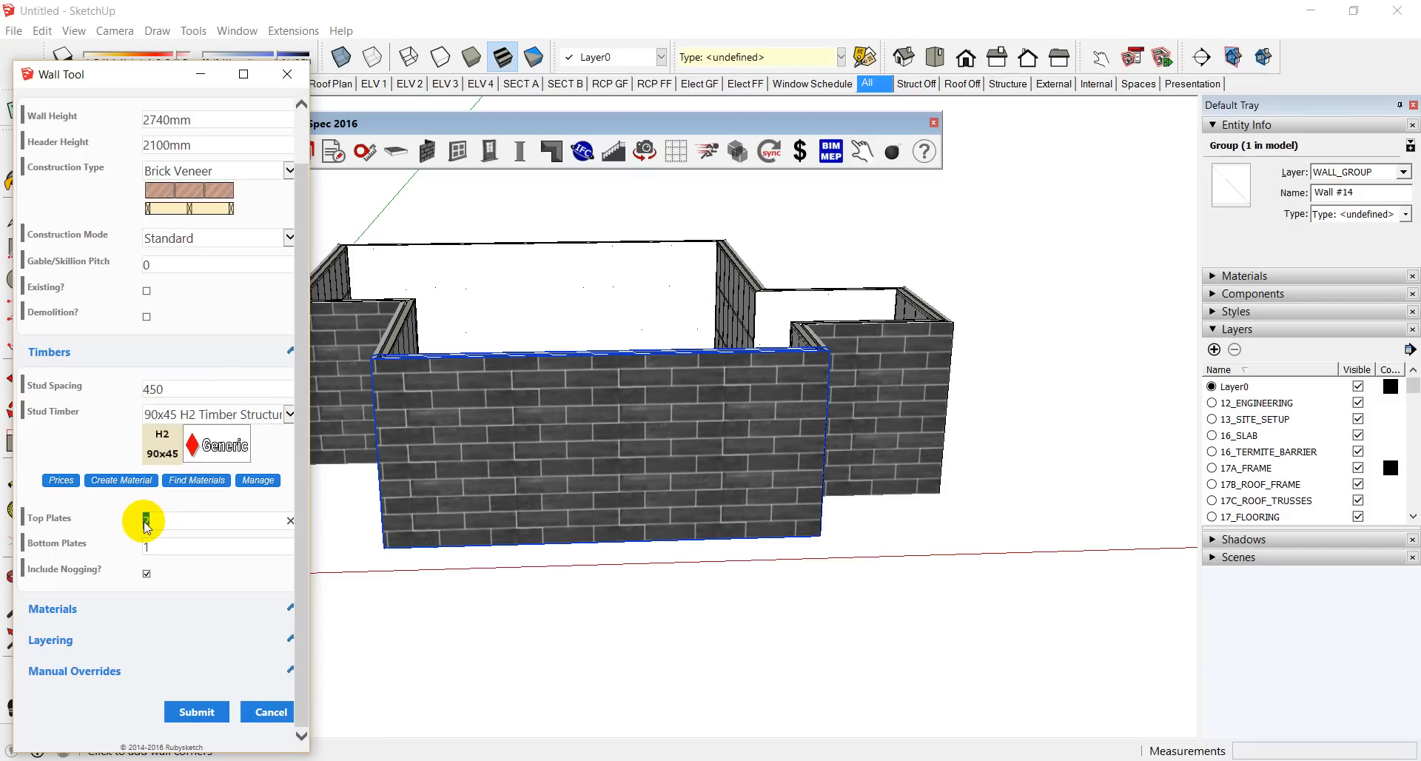
left_click(194, 711)
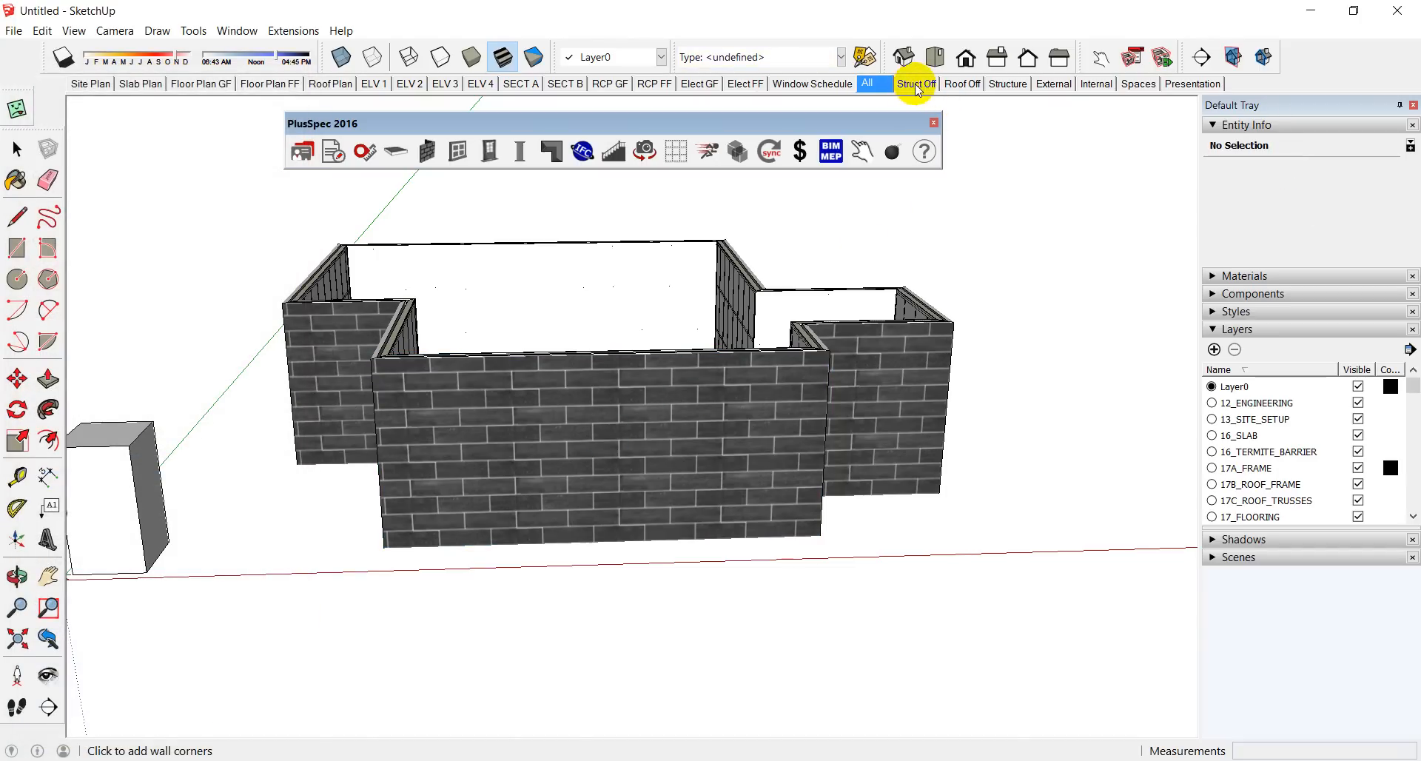
Step: Switch to the Structure scene and examine the stud spacing and the size labels on the studs and top plates
left_click(1006, 84)
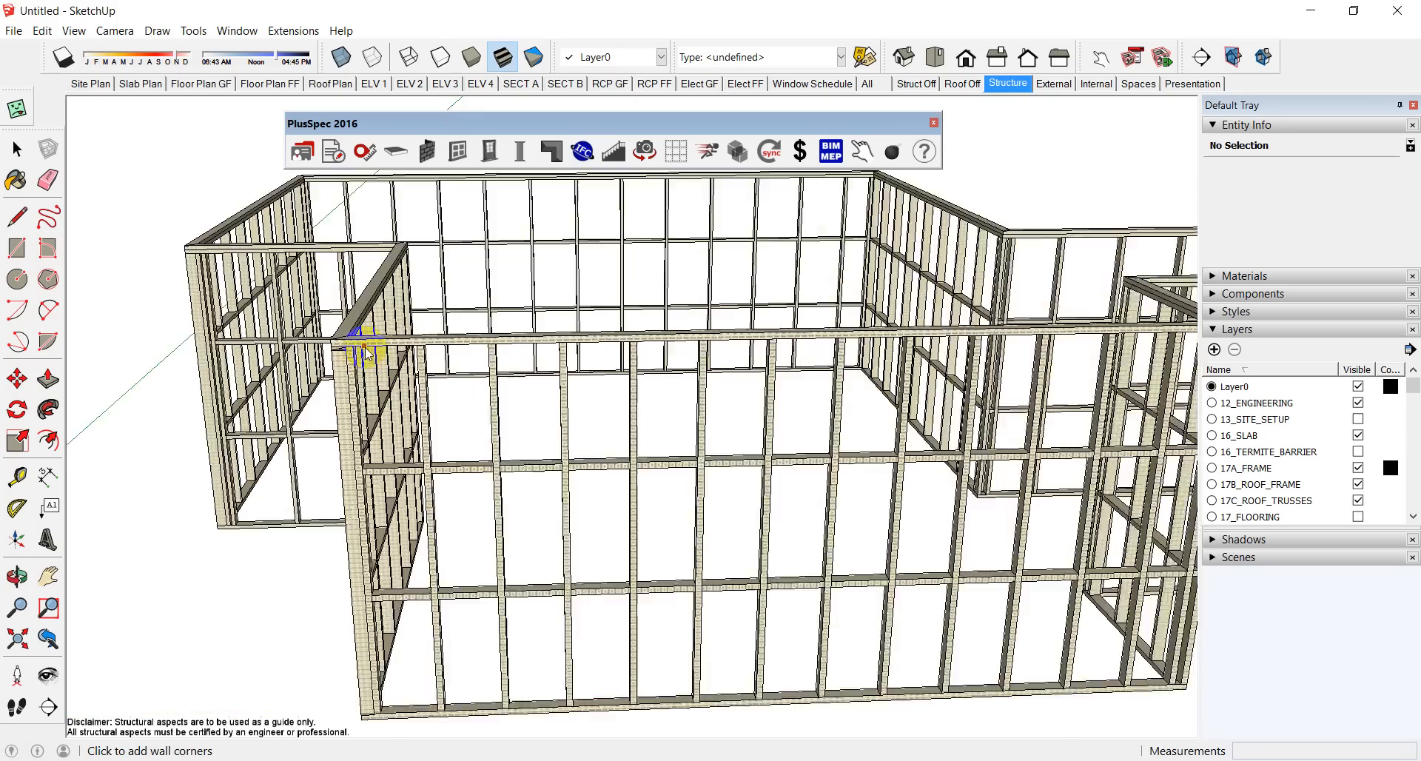
scroll(358, 339, "up", 2)
middle_click_drag(353, 330, 219, 362)
scroll(308, 355, "up", 5)
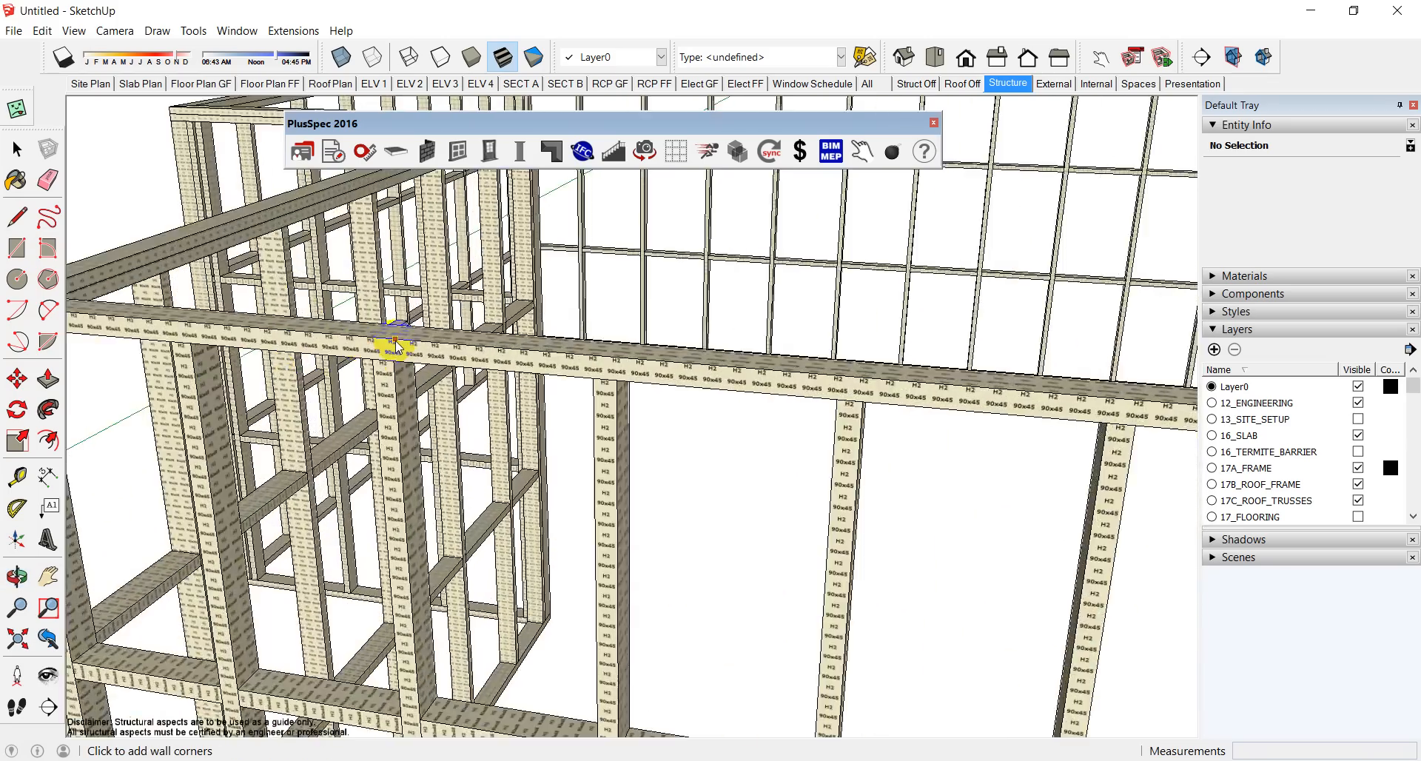
scroll(395, 345, "up", 6)
middle_click_drag(393, 354, 335, 324)
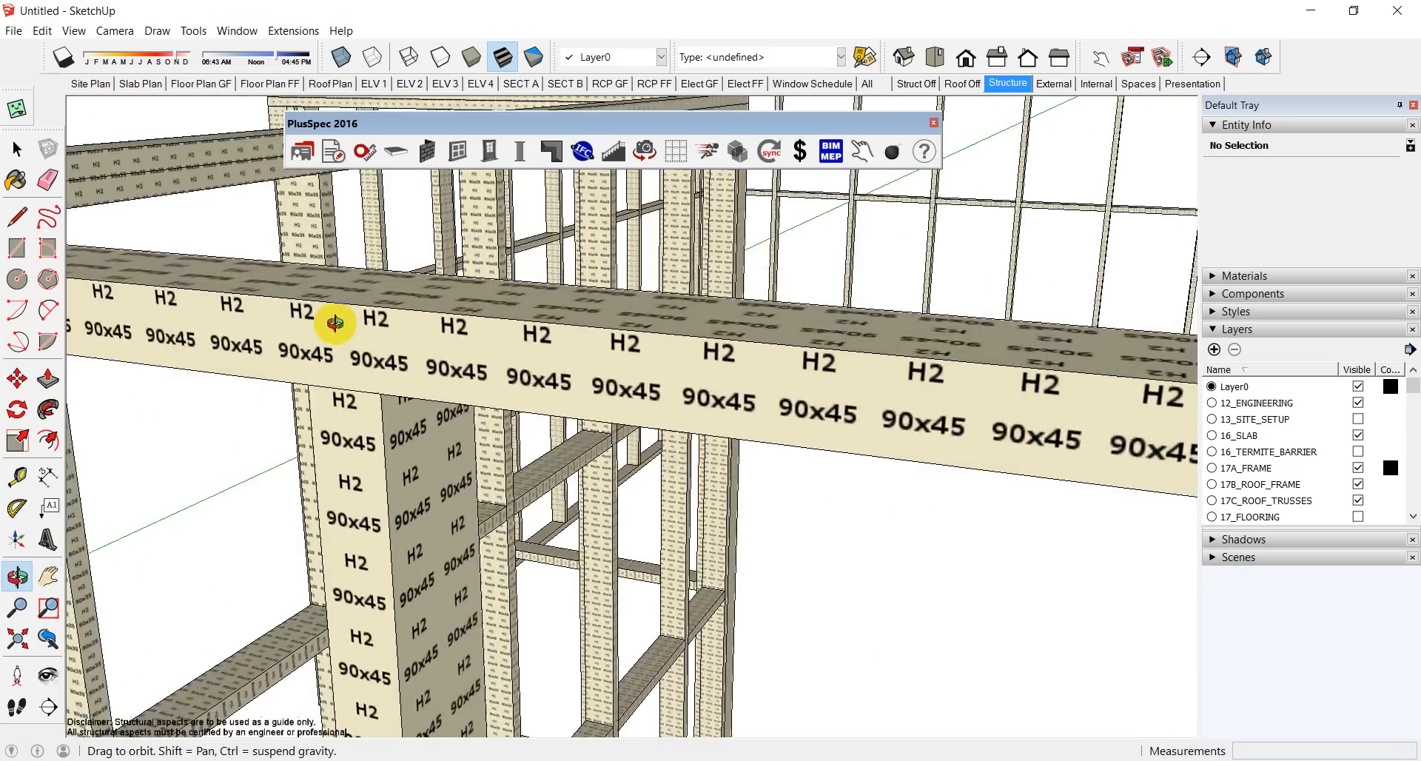
scroll(336, 330, "down", 10)
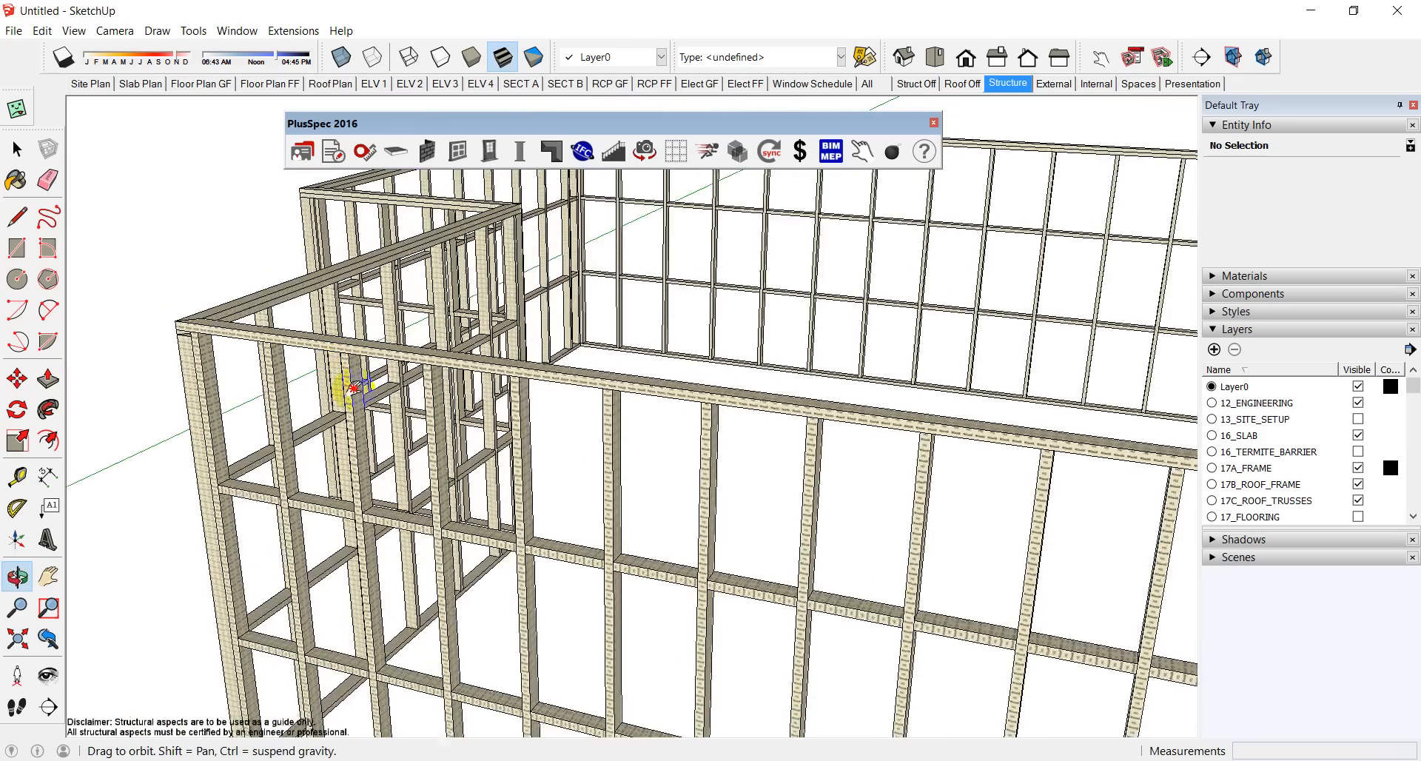
scroll(354, 386, "down", 8)
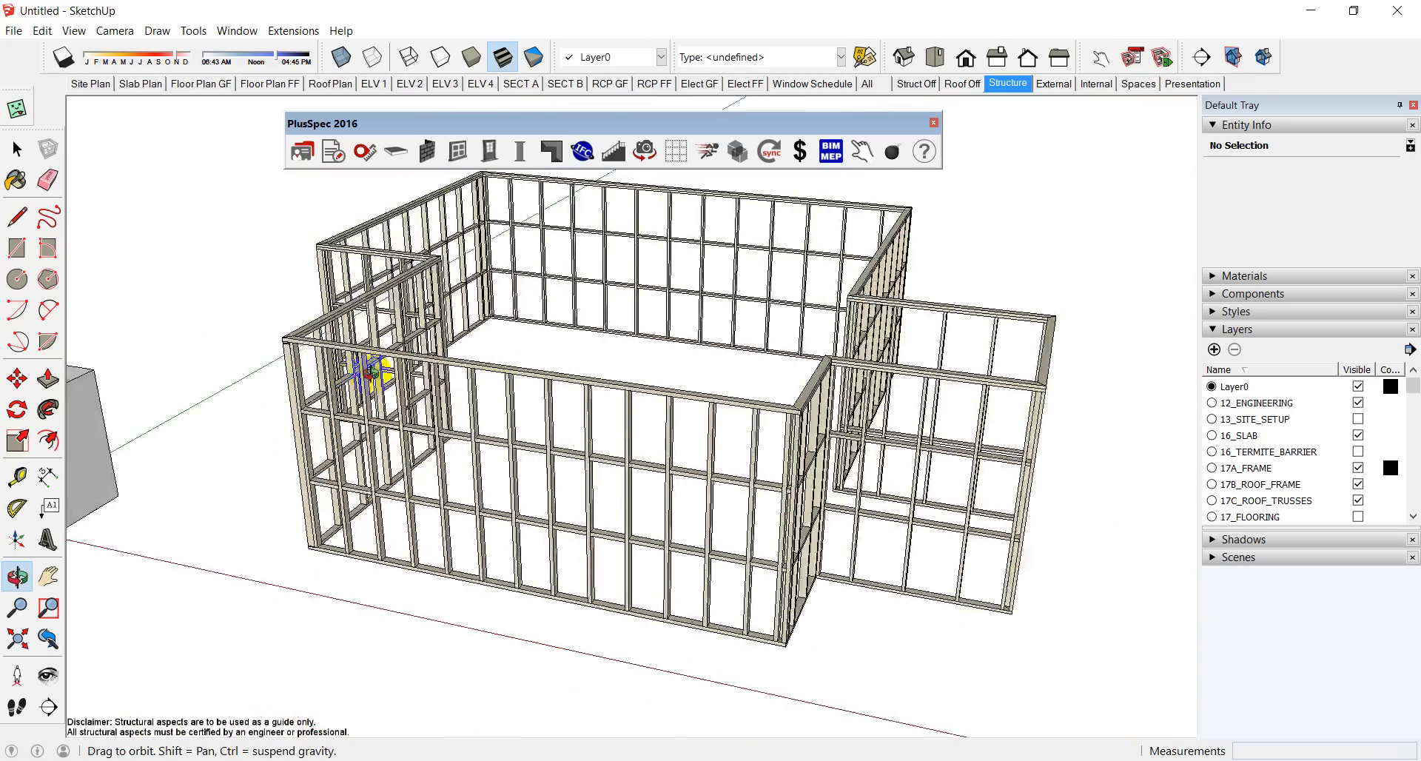
Step: Insert an aluminium commercial Double Hung Window, 1500 mm high and about 1350 mm wide, near one end of the long rear wall frame
middle_click_drag(370, 374, 526, 453)
key("space")
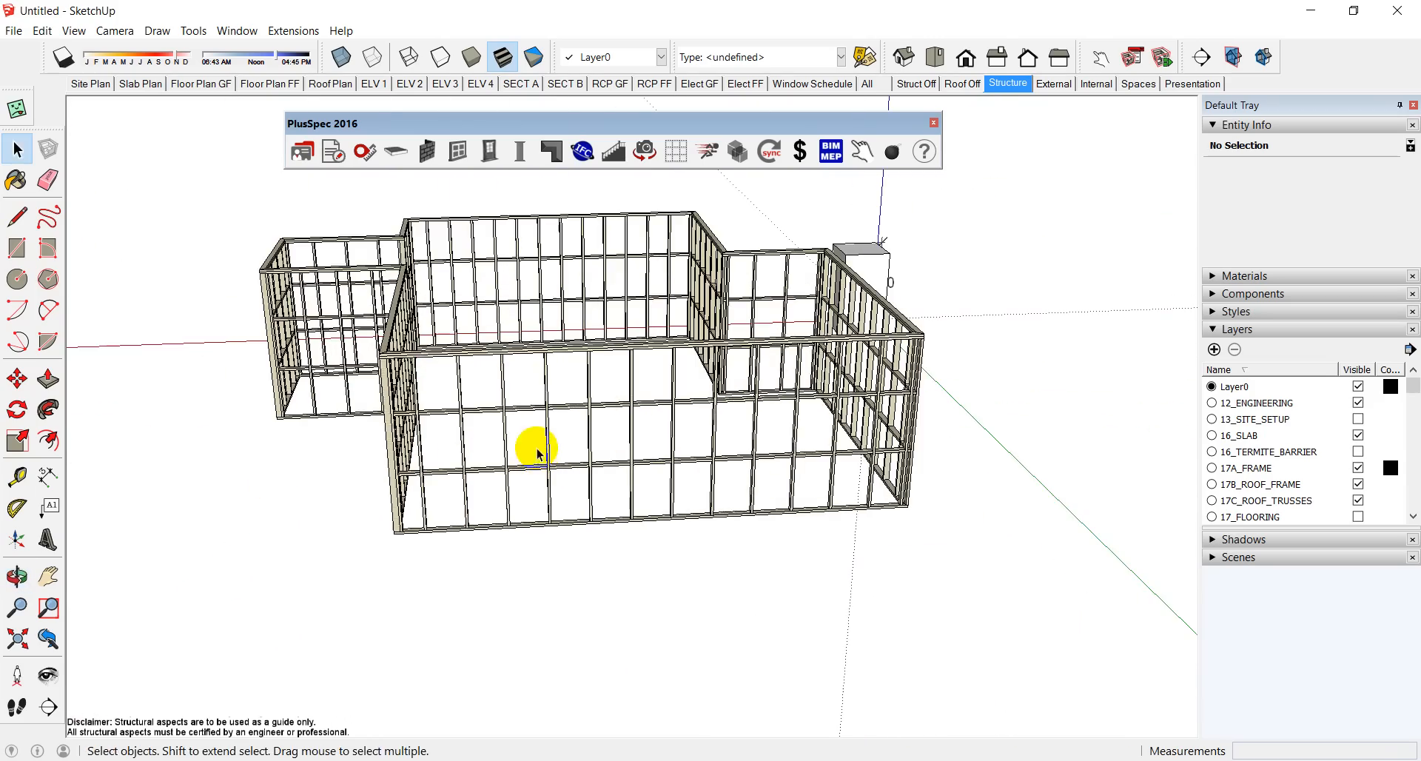
left_click(533, 413)
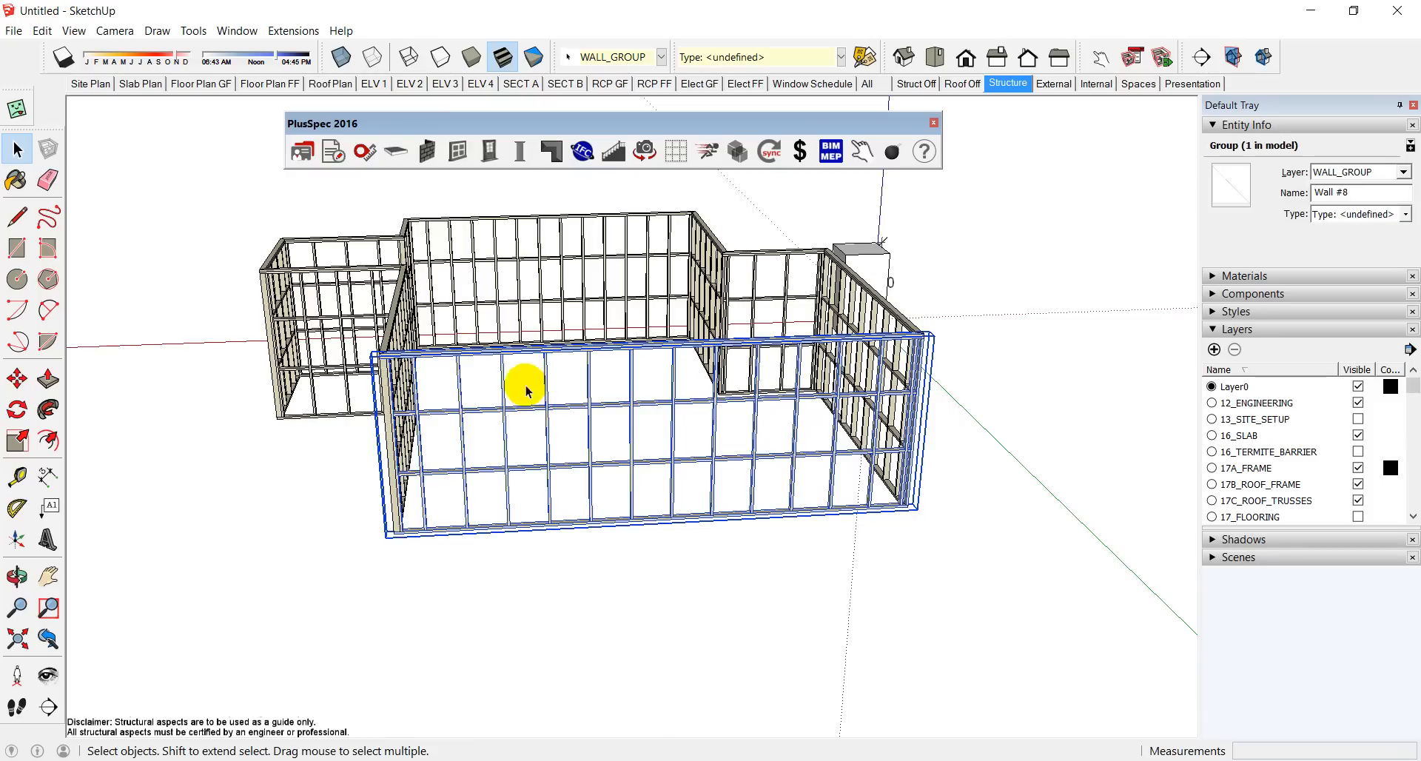
left_click(464, 156)
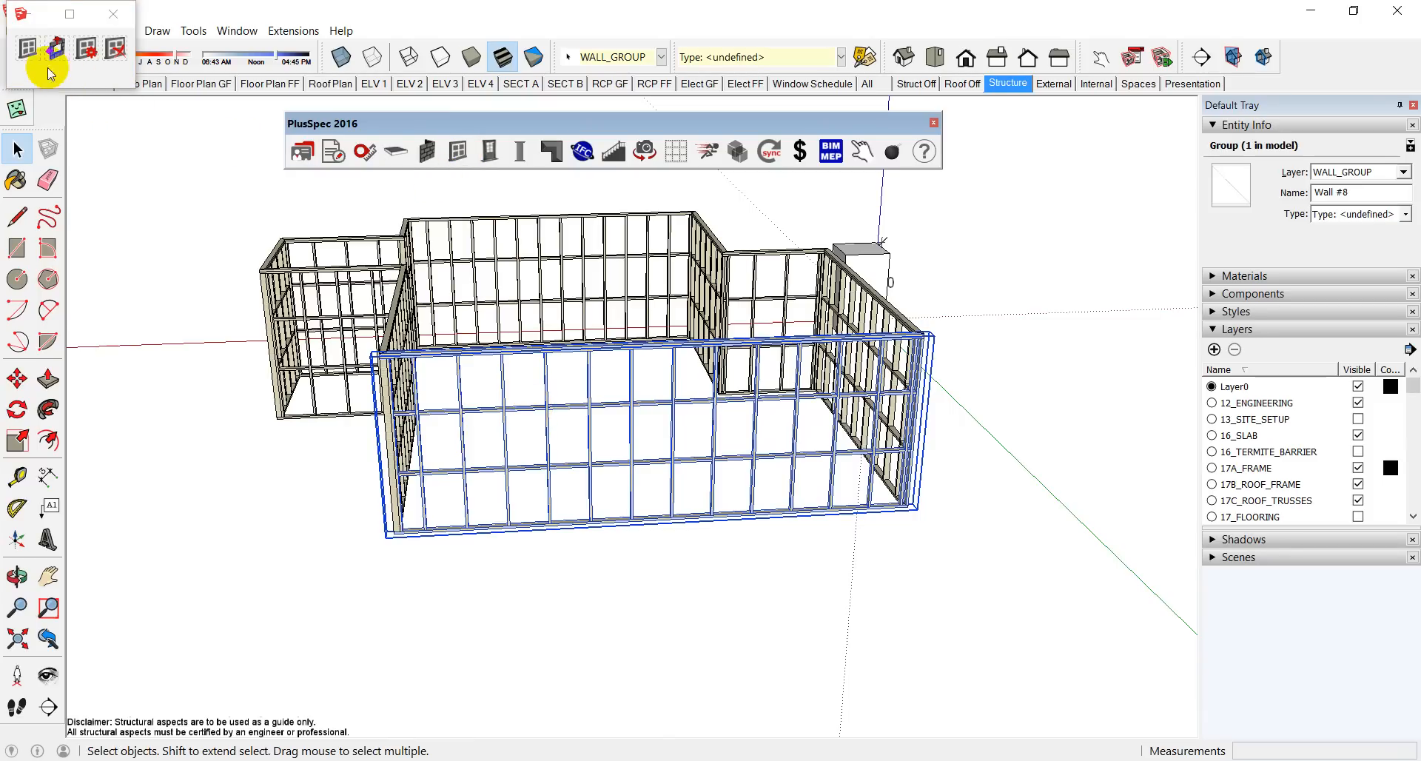
left_click(28, 48)
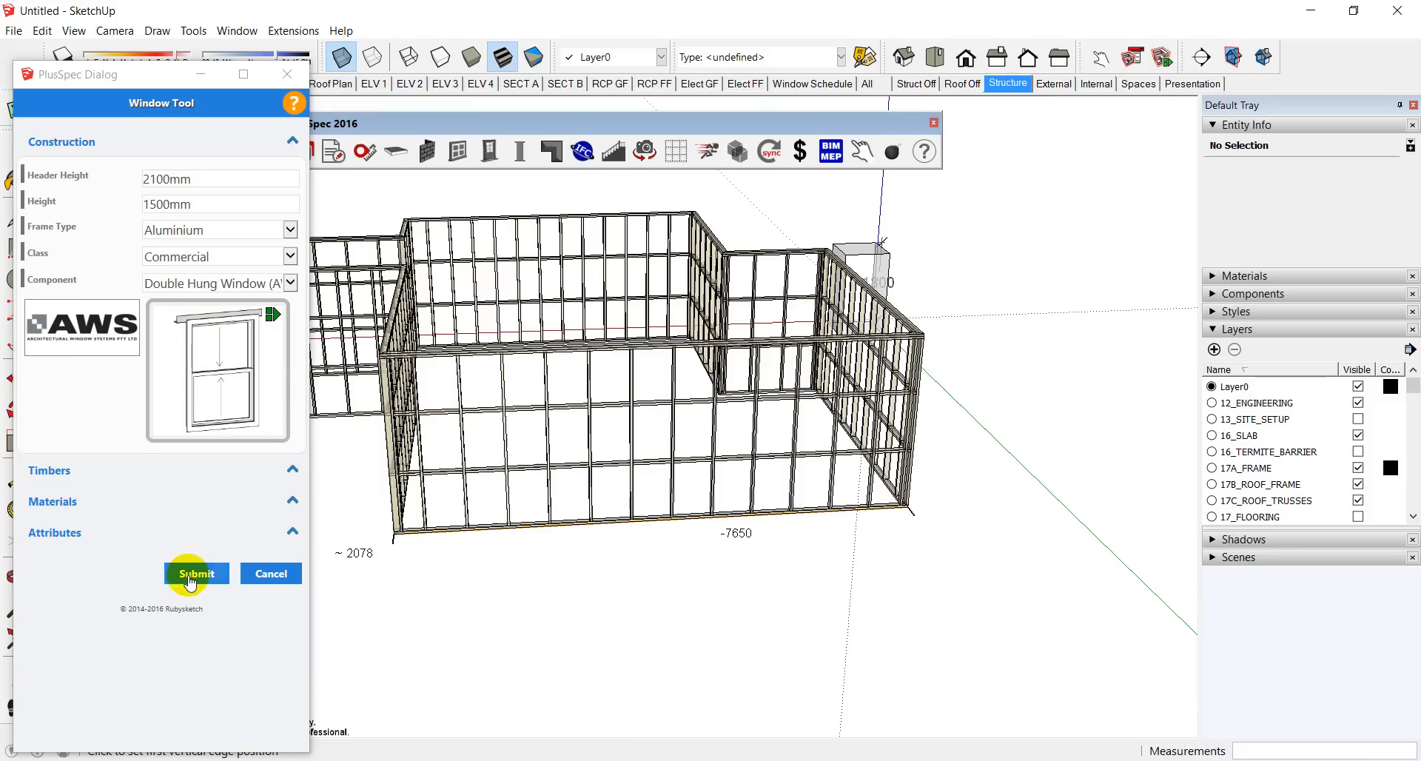
left_click(190, 583)
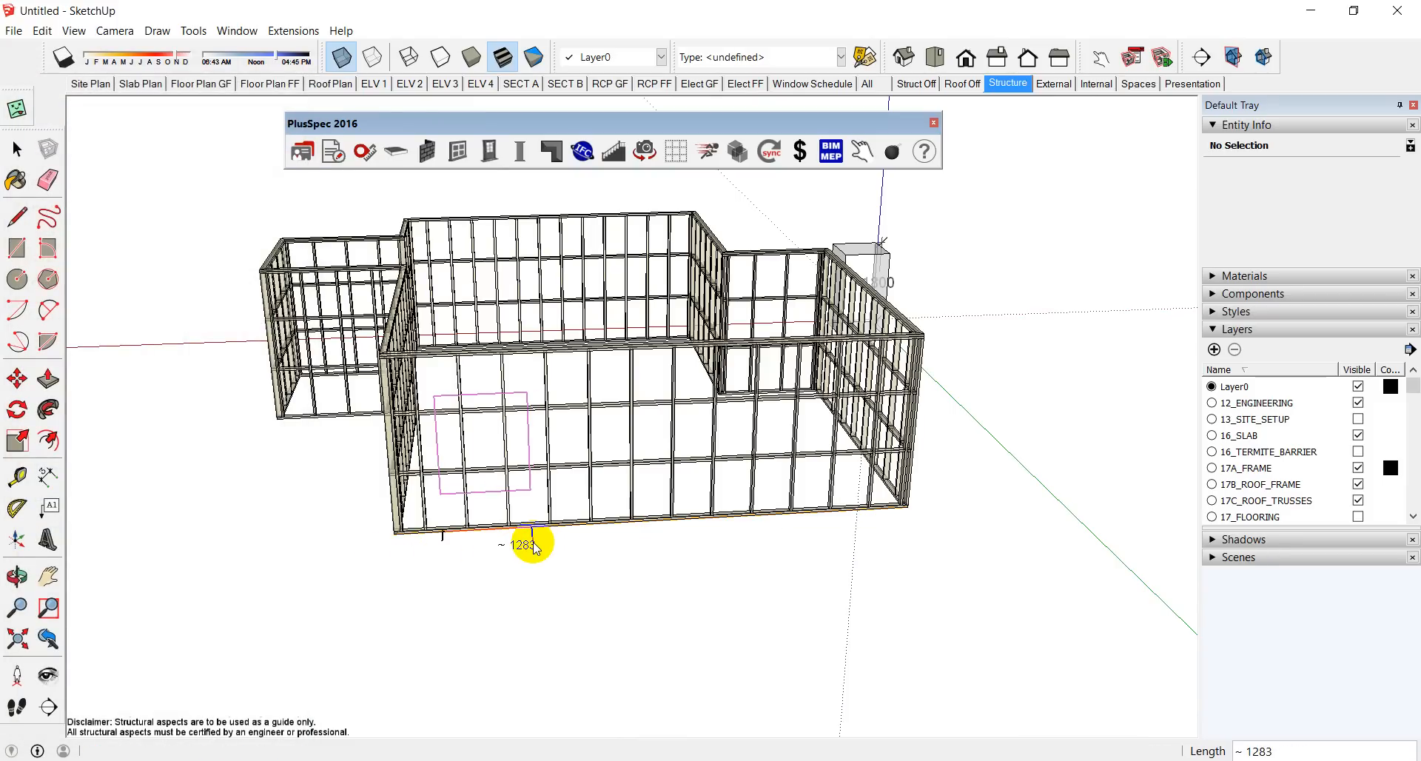
Step: Examine the lintel and the surrounding studs at the new window opening
scroll(510, 387, "up", 6)
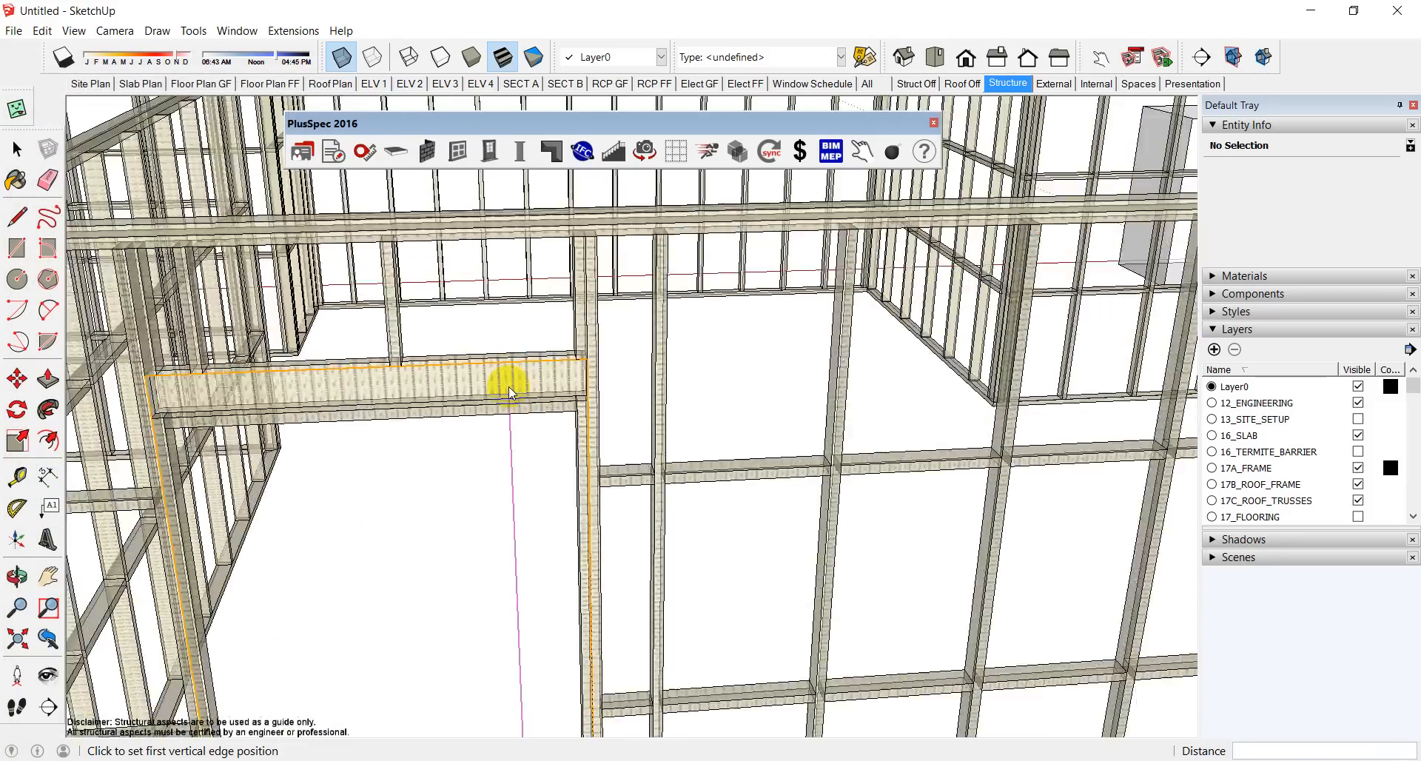
scroll(508, 386, "up", 5)
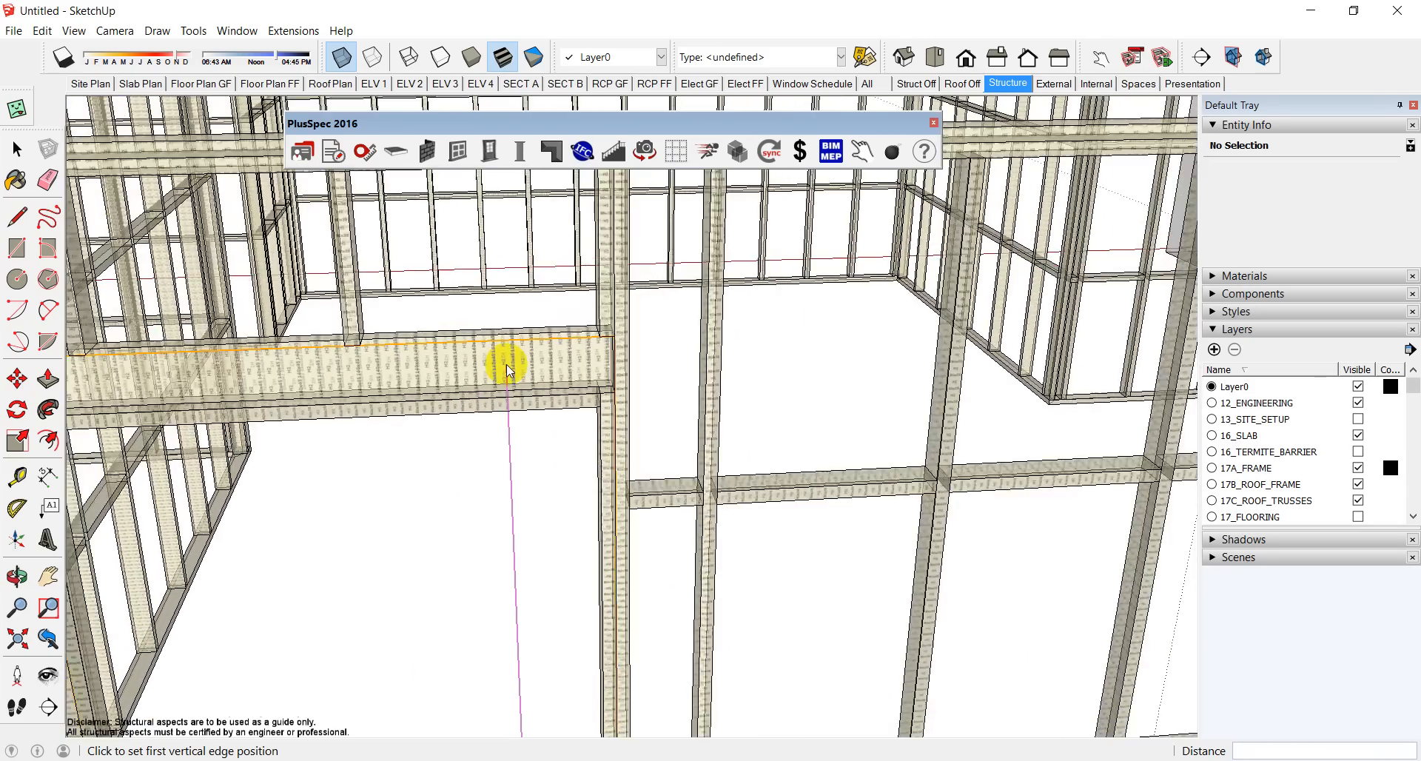
scroll(506, 364, "down", 6)
middle_click_drag(508, 365, 498, 415)
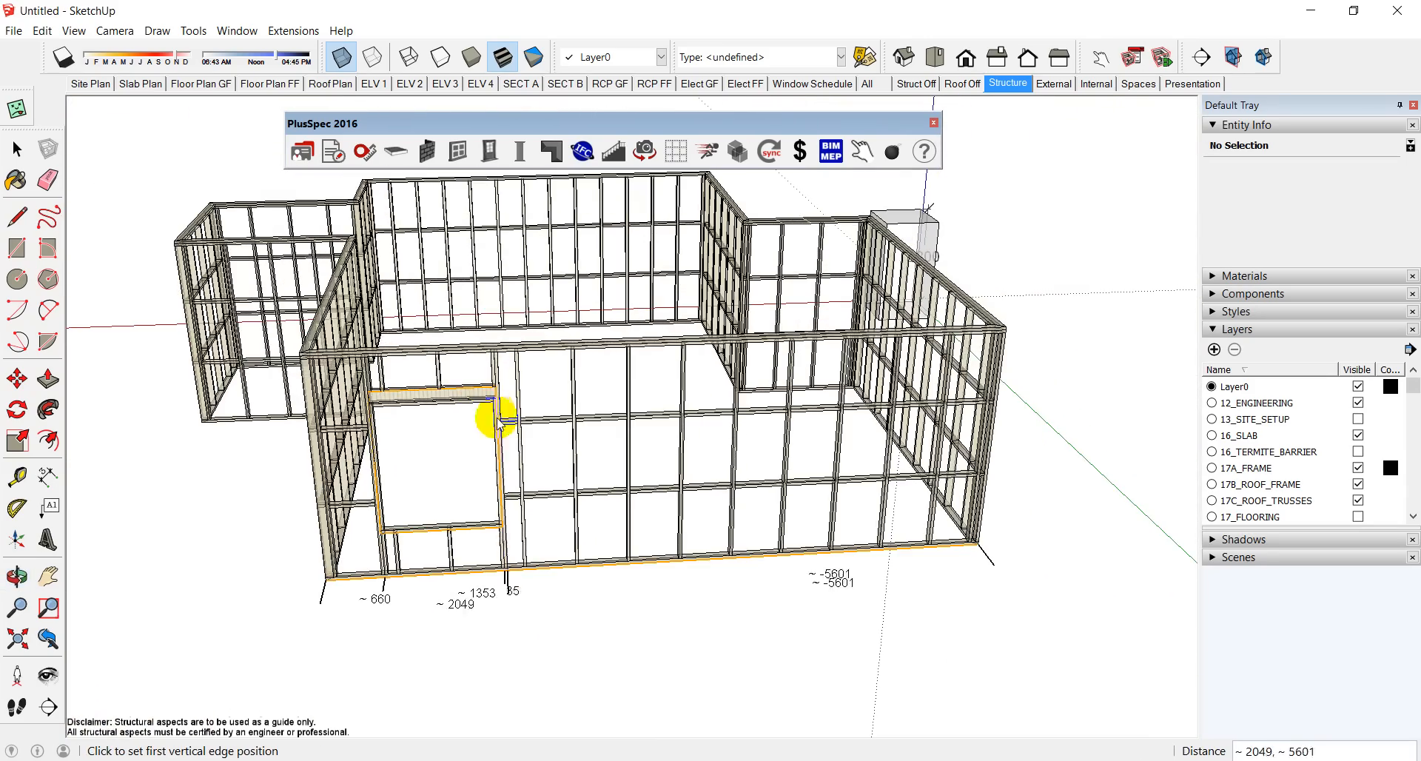
Step: Split the wall containing the window at two points, about 4630 mm and 1660 mm from the end farther from the window
key("space")
left_click(575, 503)
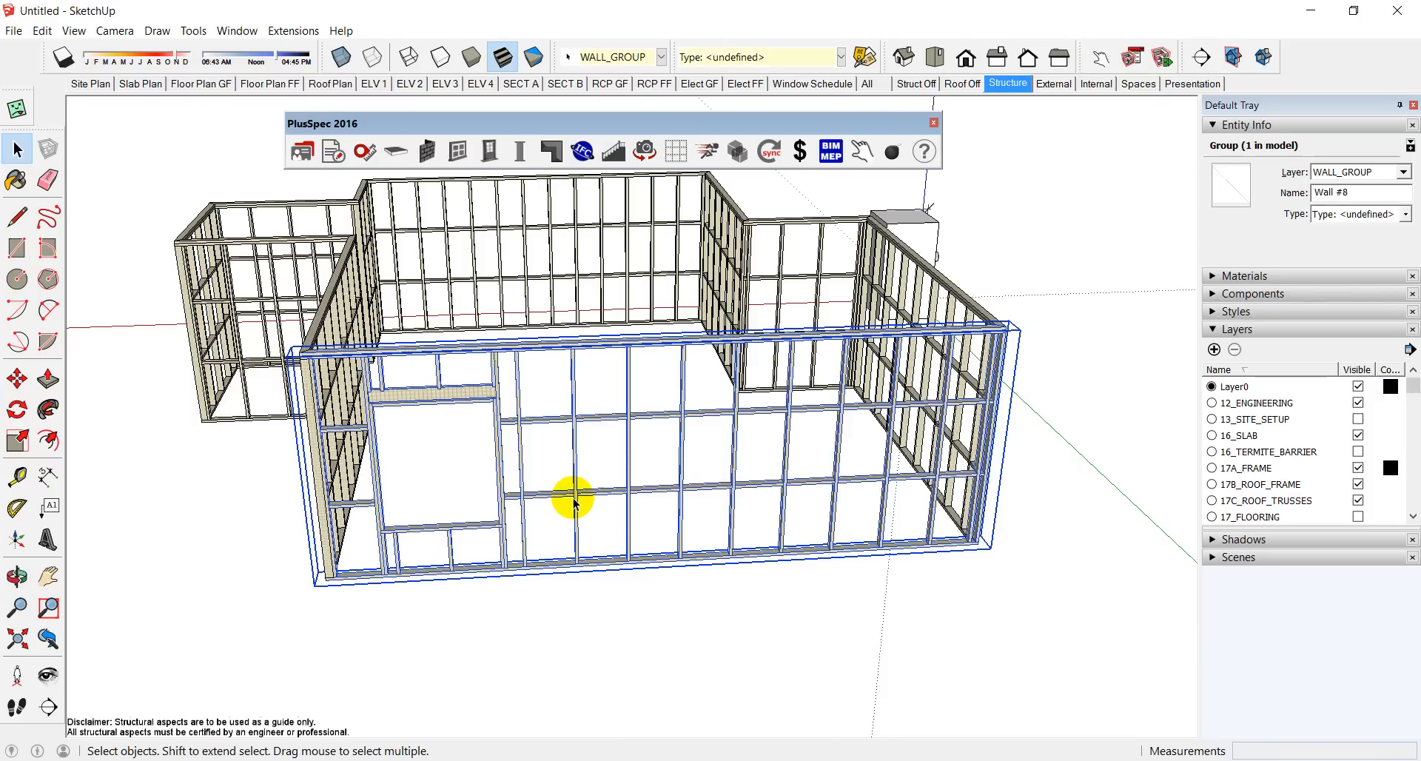
right_click(589, 497)
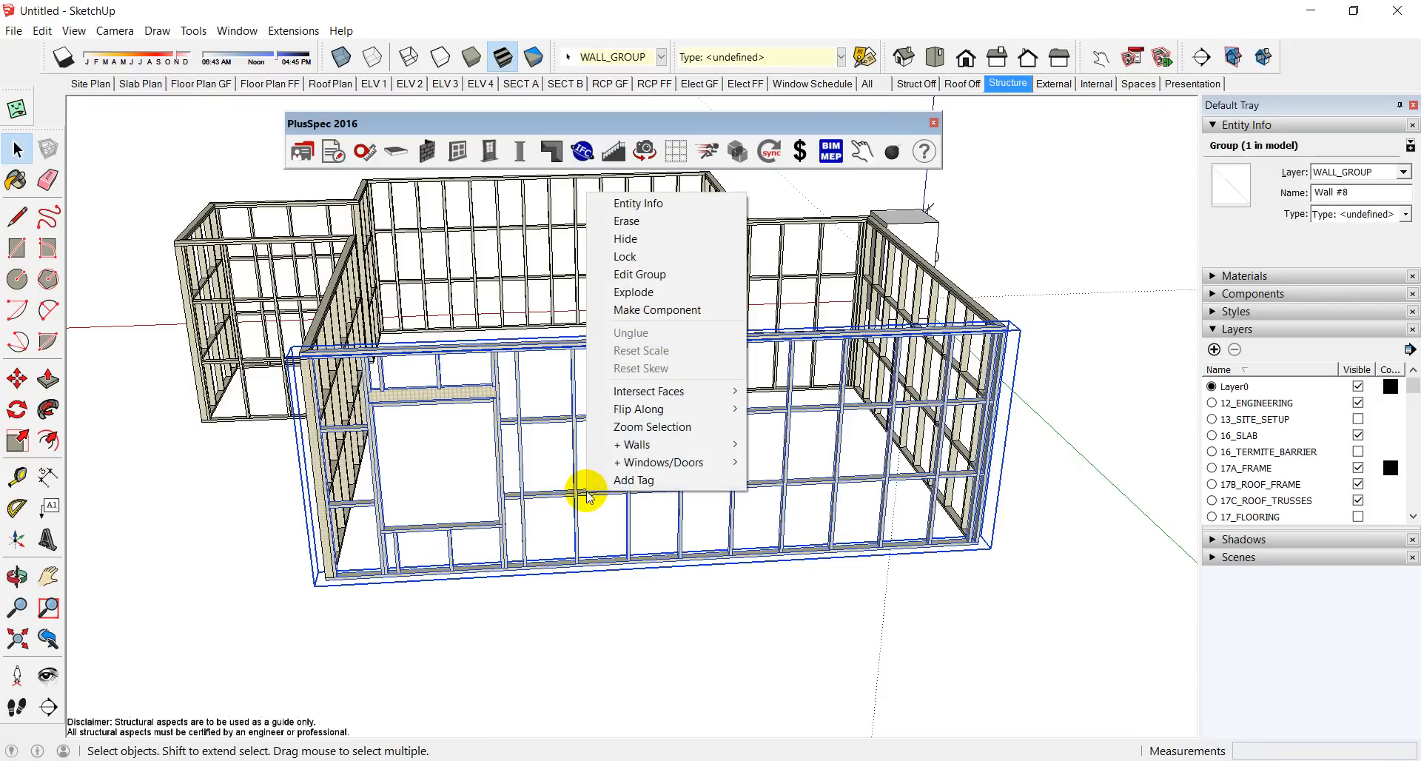
mouse_move(627, 446)
left_click(507, 515)
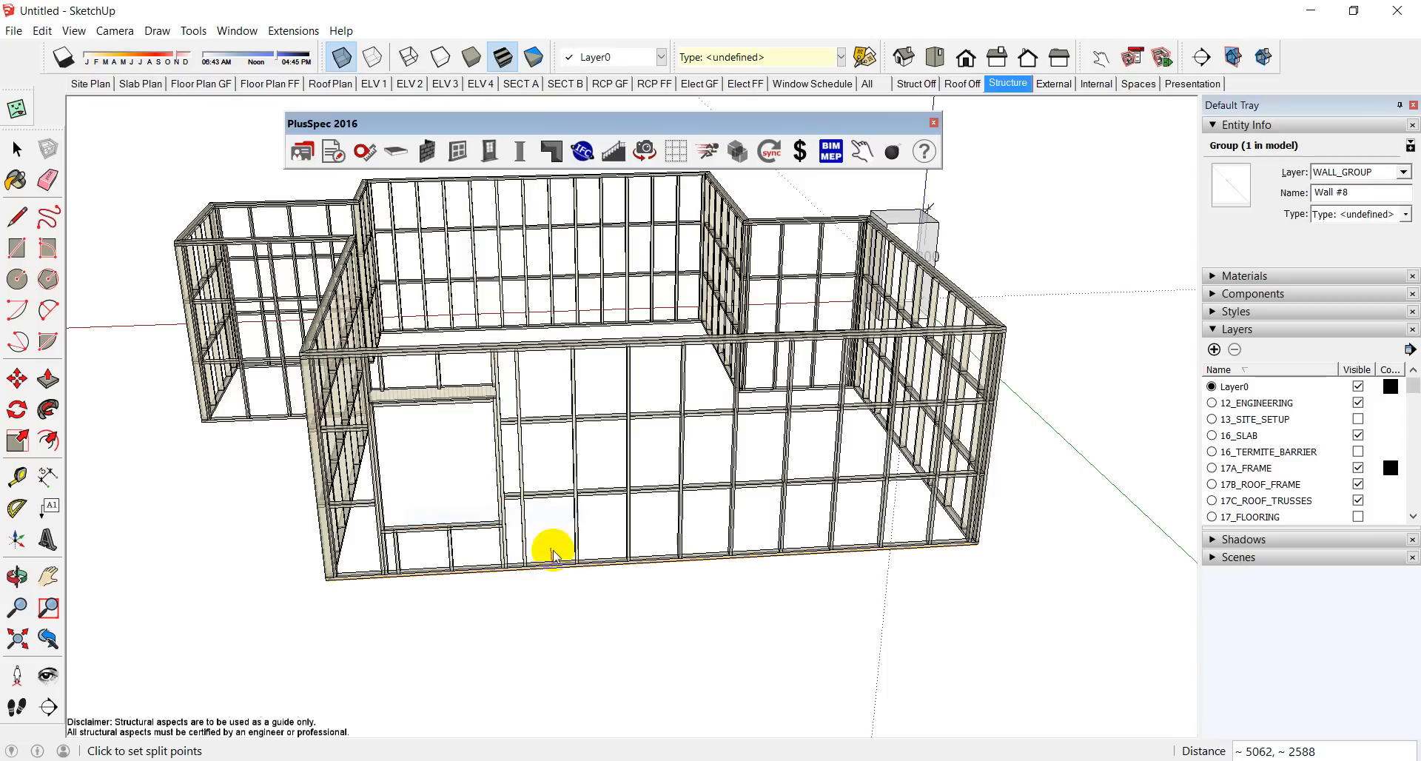
left_click(591, 570)
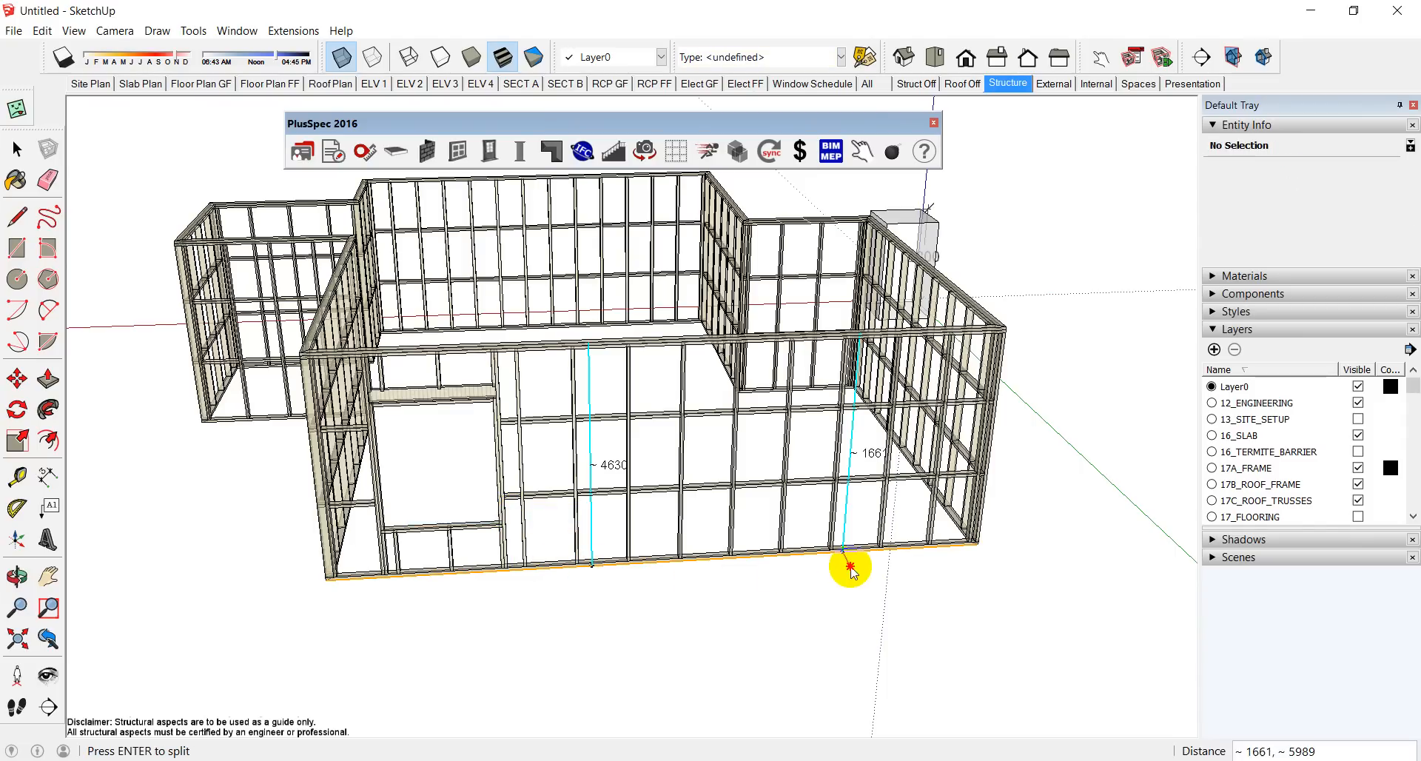
key("Return")
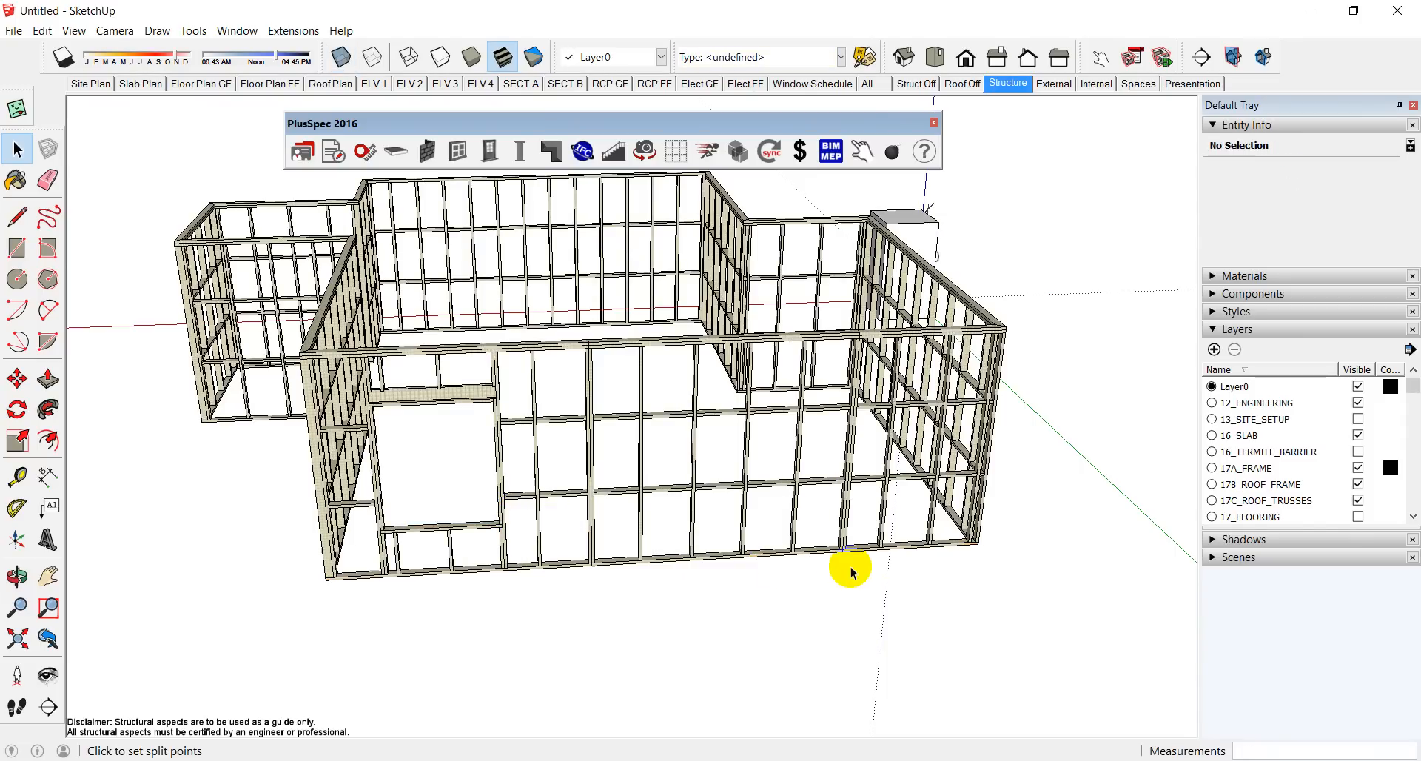
Step: Select the middle wall panel between the two splits and examine its separate frame
left_click(683, 563)
scroll(580, 491, "up", 5)
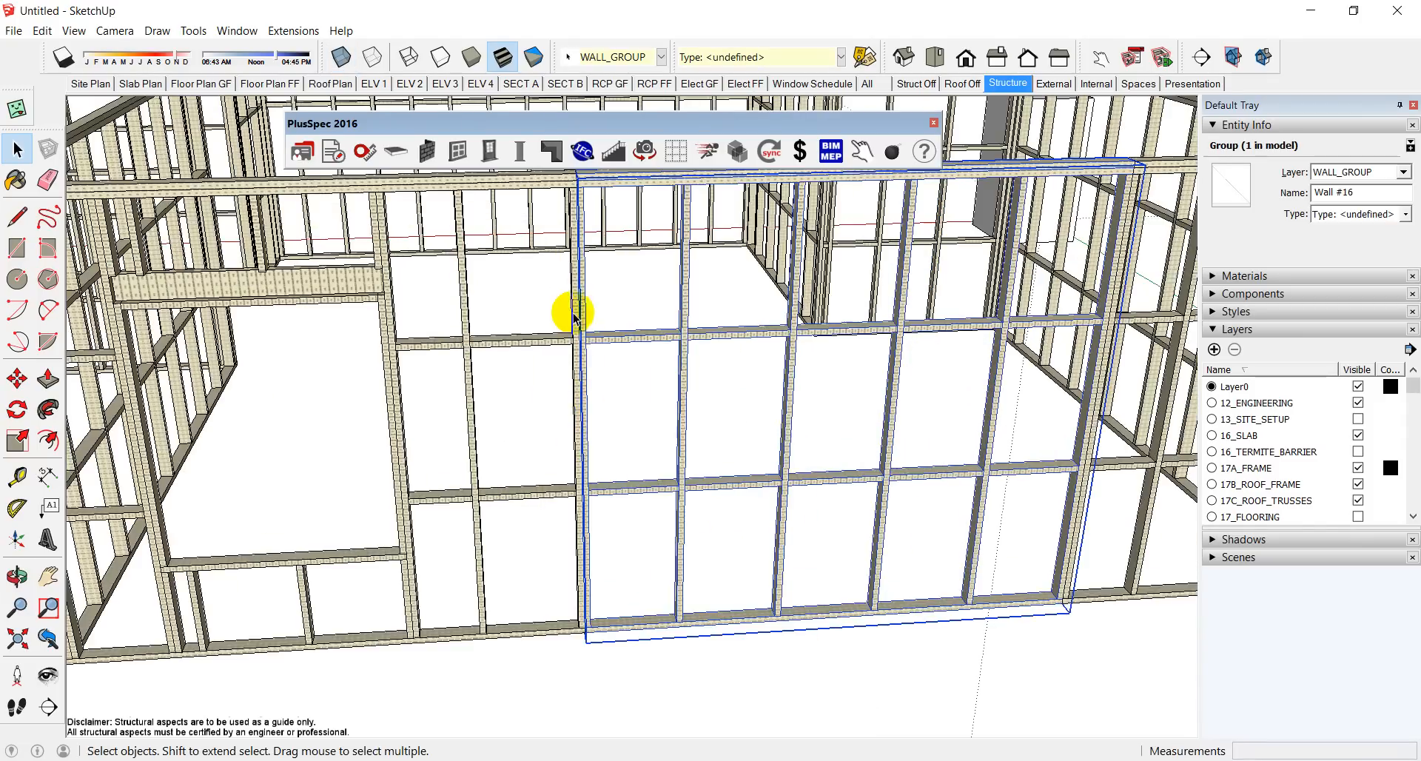
middle_click_drag(565, 311, 677, 480)
scroll(545, 405, "down", 8)
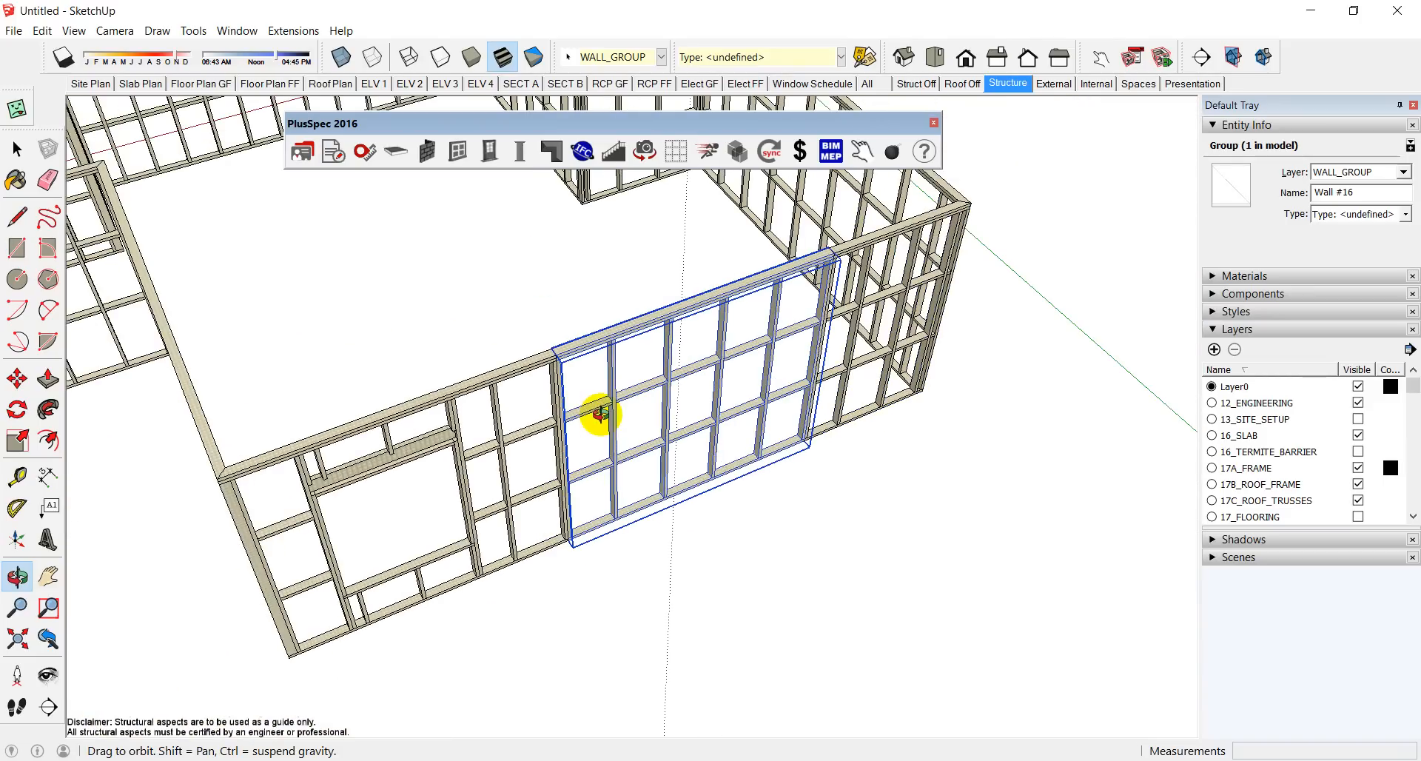
Step: Push the selected middle wall panel about 1365 mm outward with the Wall Push Pull Tool
key("space")
left_click(428, 151)
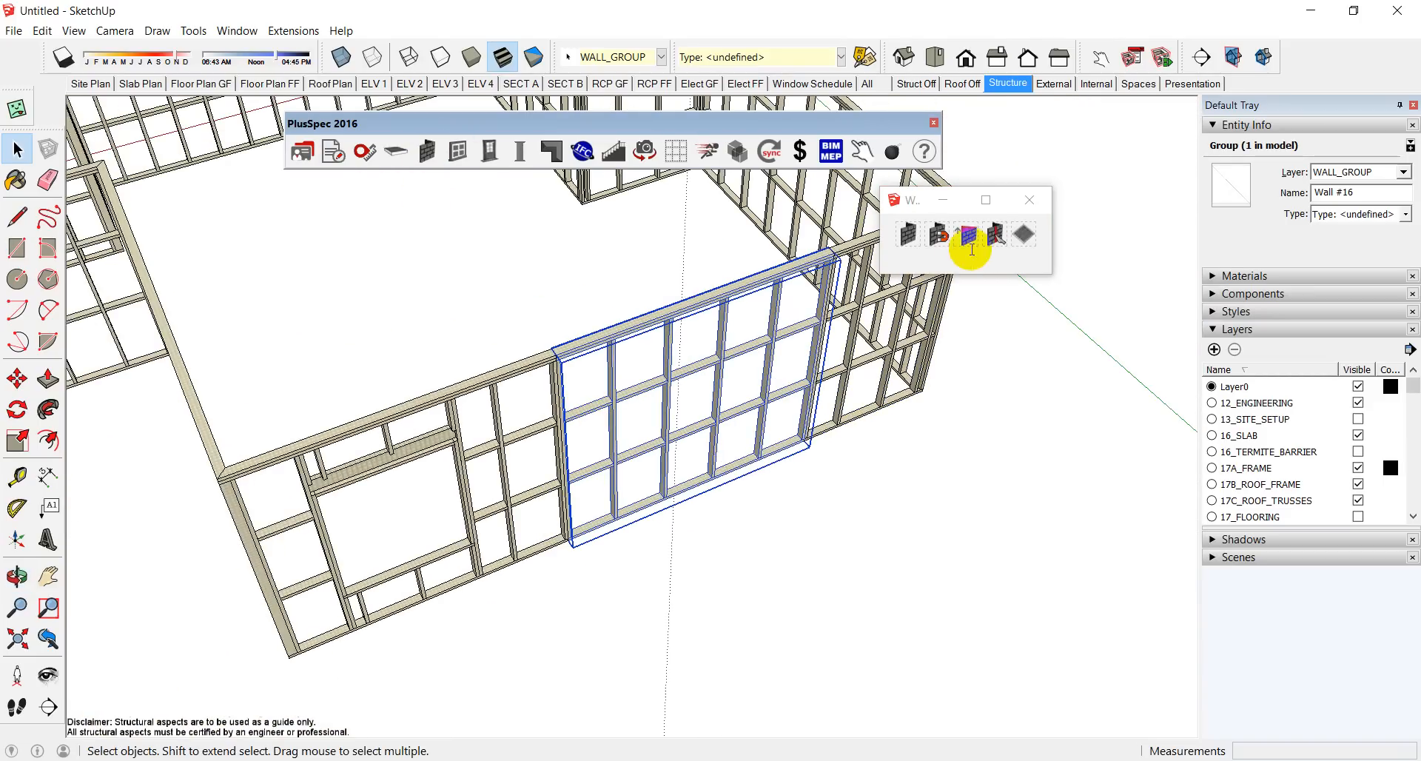
left_click(940, 237)
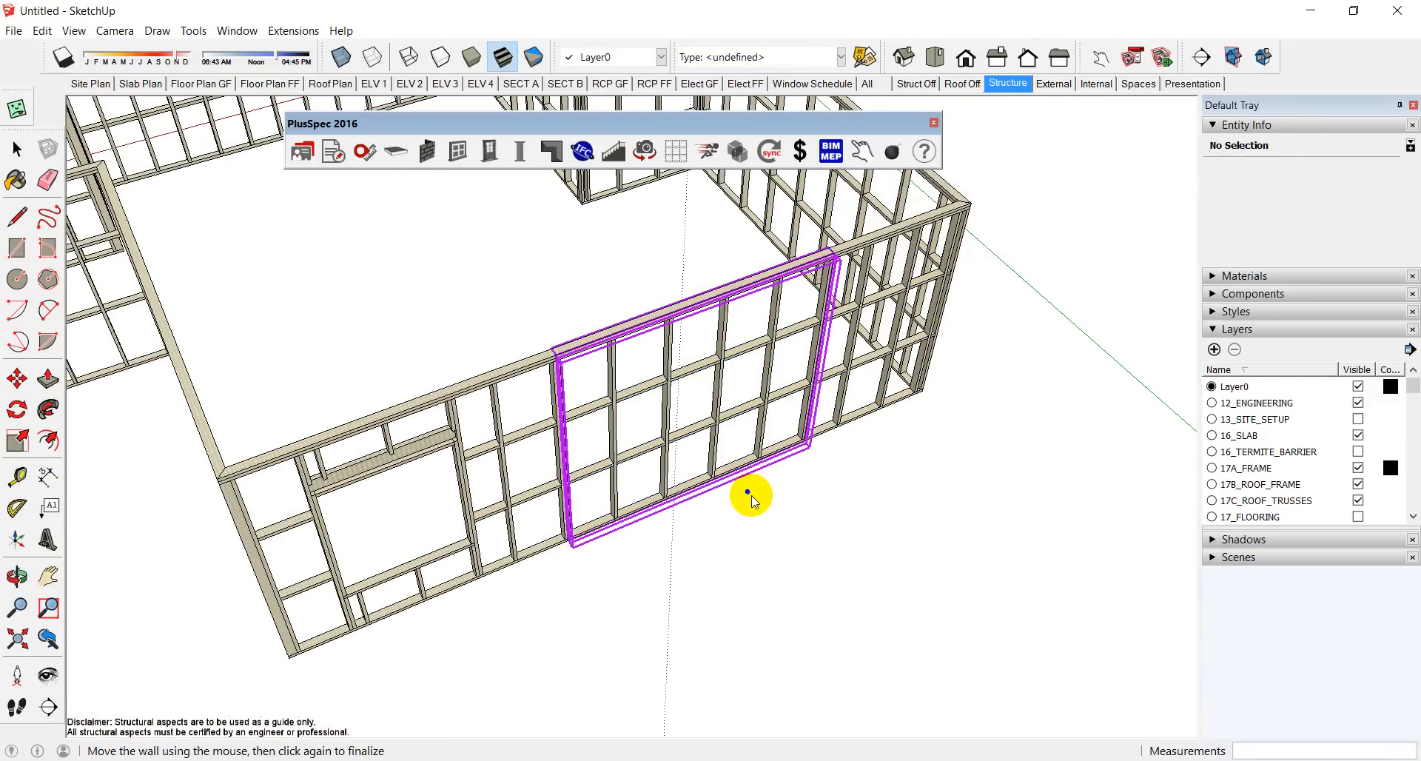
left_click(820, 584)
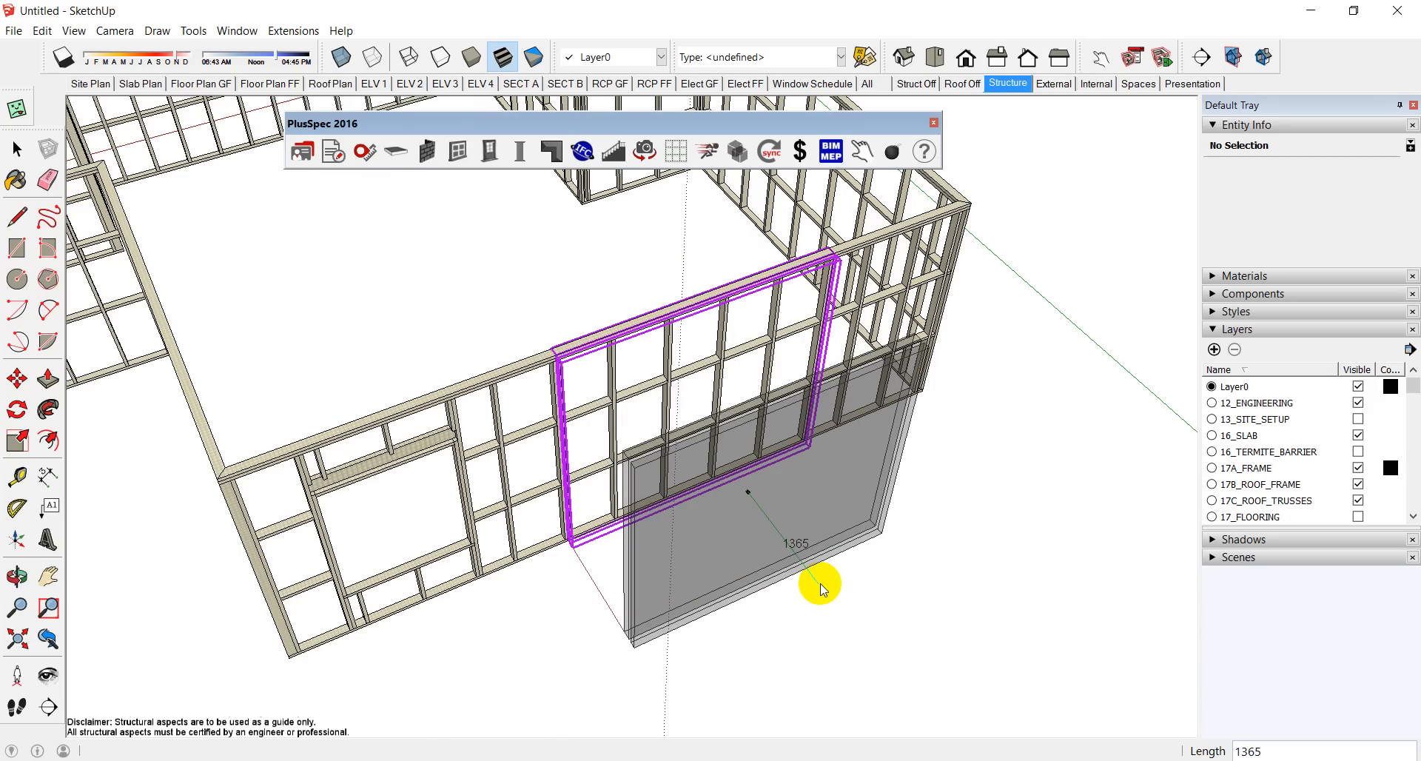
Step: Examine the frame junctions around the pushed-out panel, and the brickwork corners and overall building in the All scene
middle_click_drag(750, 551, 722, 494)
scroll(536, 367, "up", 7)
middle_click_drag(564, 342, 604, 325)
scroll(603, 325, "down", 7)
middle_click_drag(771, 403, 885, 489)
scroll(572, 359, "down", 5)
key("space")
left_click(882, 87)
scroll(582, 474, "down", 2)
scroll(722, 461, "up", 6)
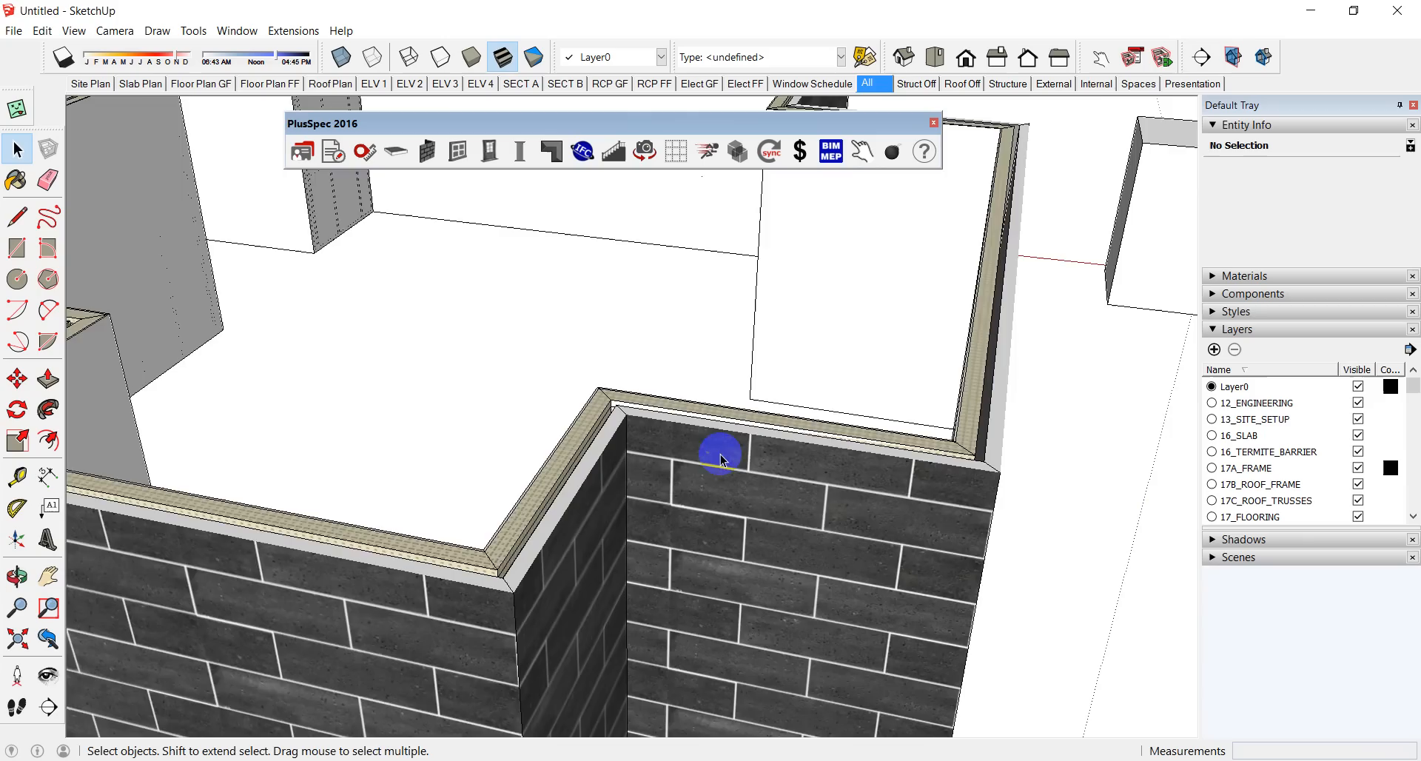
middle_click_drag(722, 461, 778, 437)
scroll(676, 482, "down", 6)
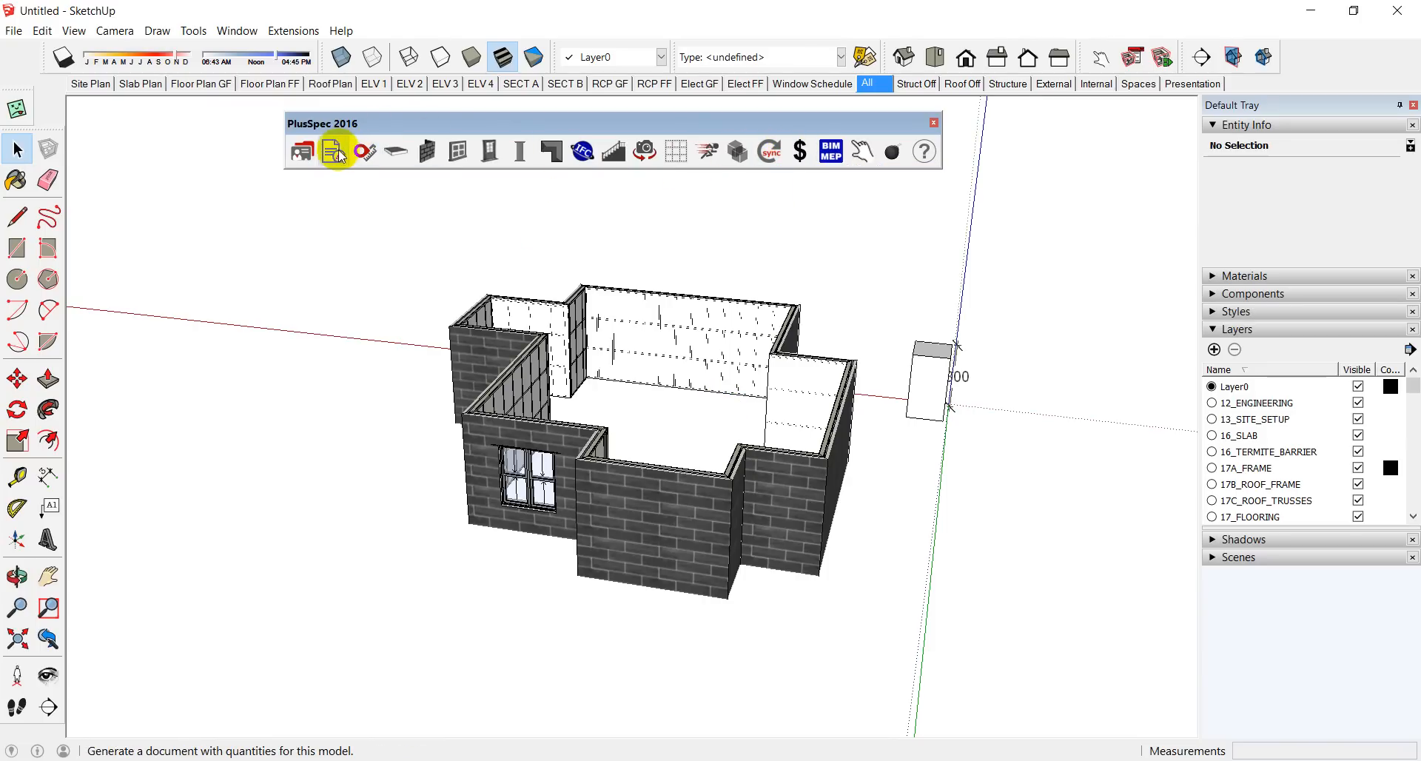
middle_click_drag(647, 434, 577, 460)
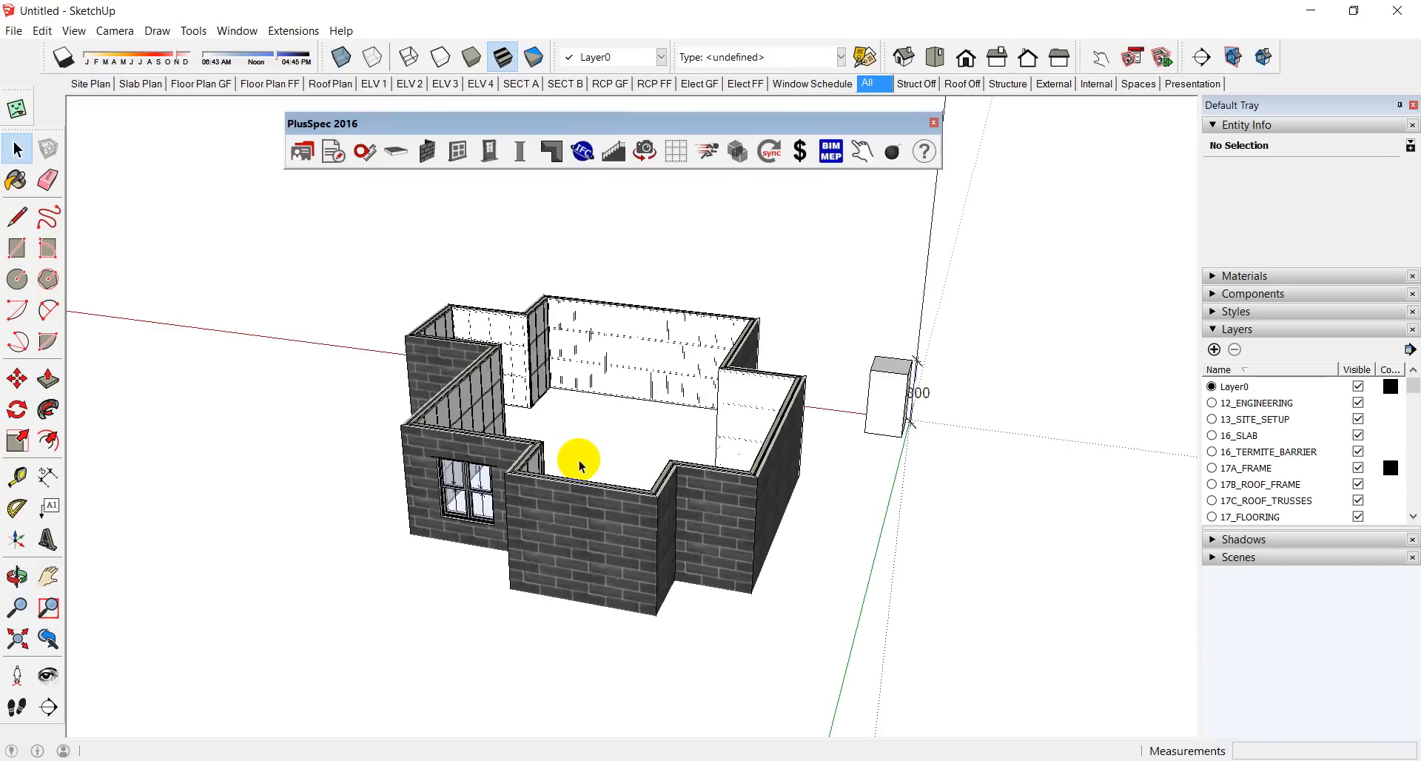
Step: Display the Structure scene and draw a 2379 by 2333 mm rectangle over the wall tops of the small projecting room
left_click(1007, 83)
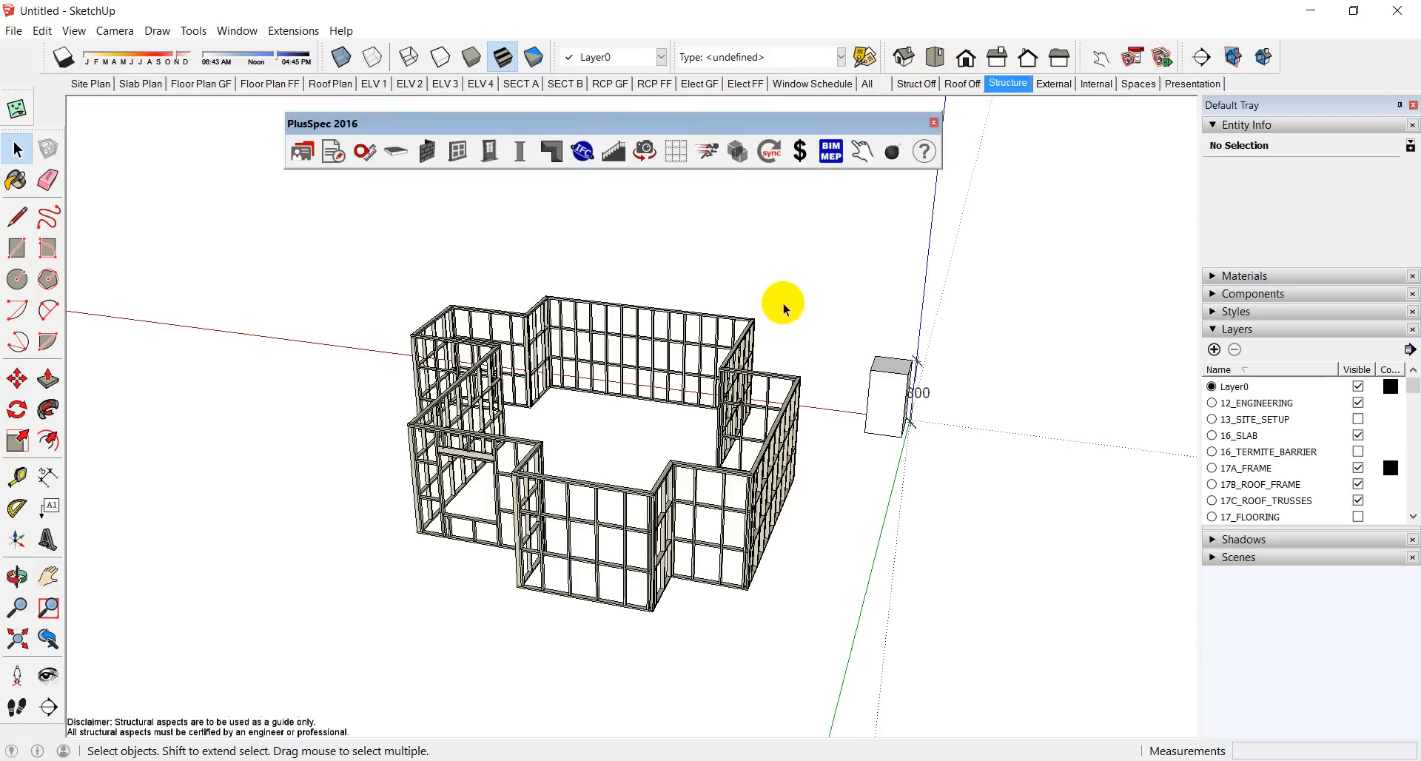
middle_click_drag(779, 302, 479, 426)
scroll(510, 244, "up", 6)
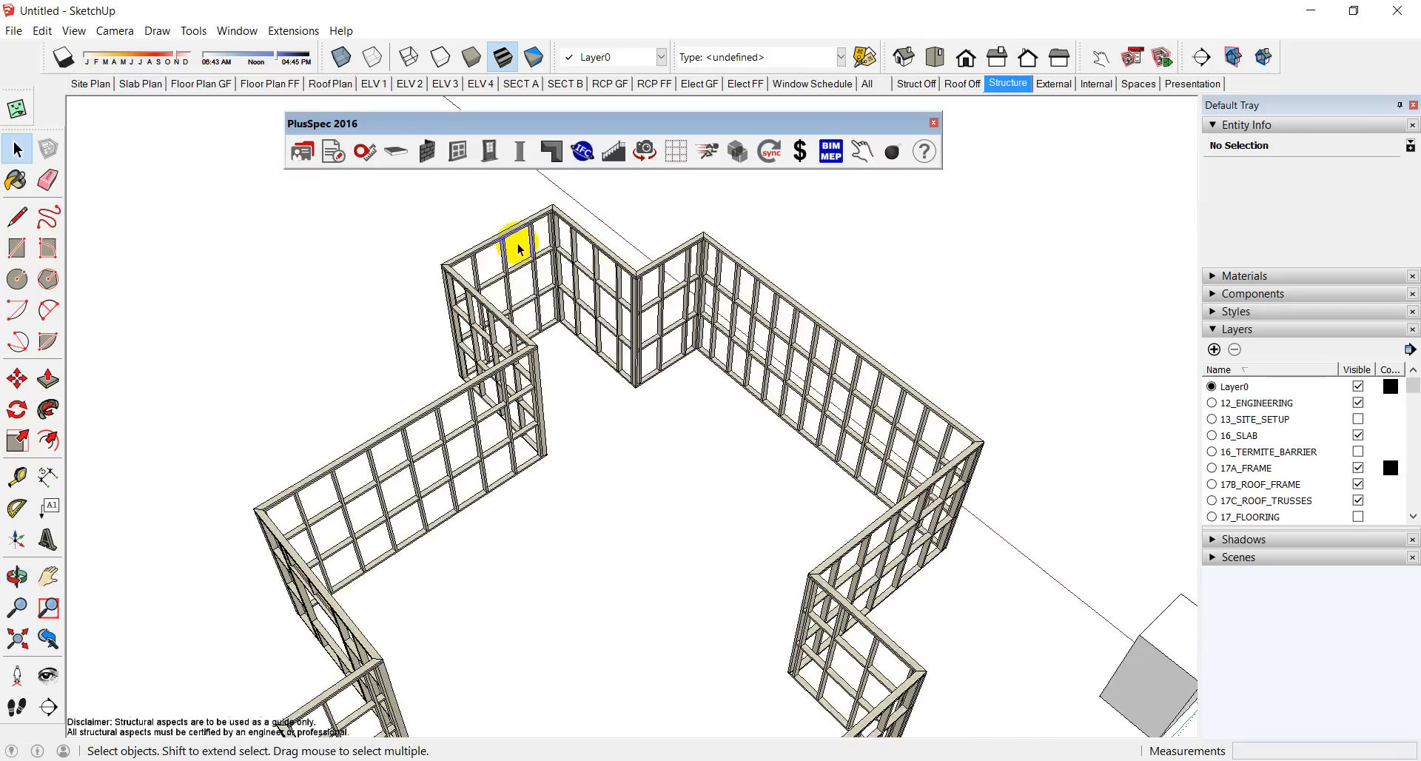
middle_click_drag(523, 232, 562, 392)
key("r")
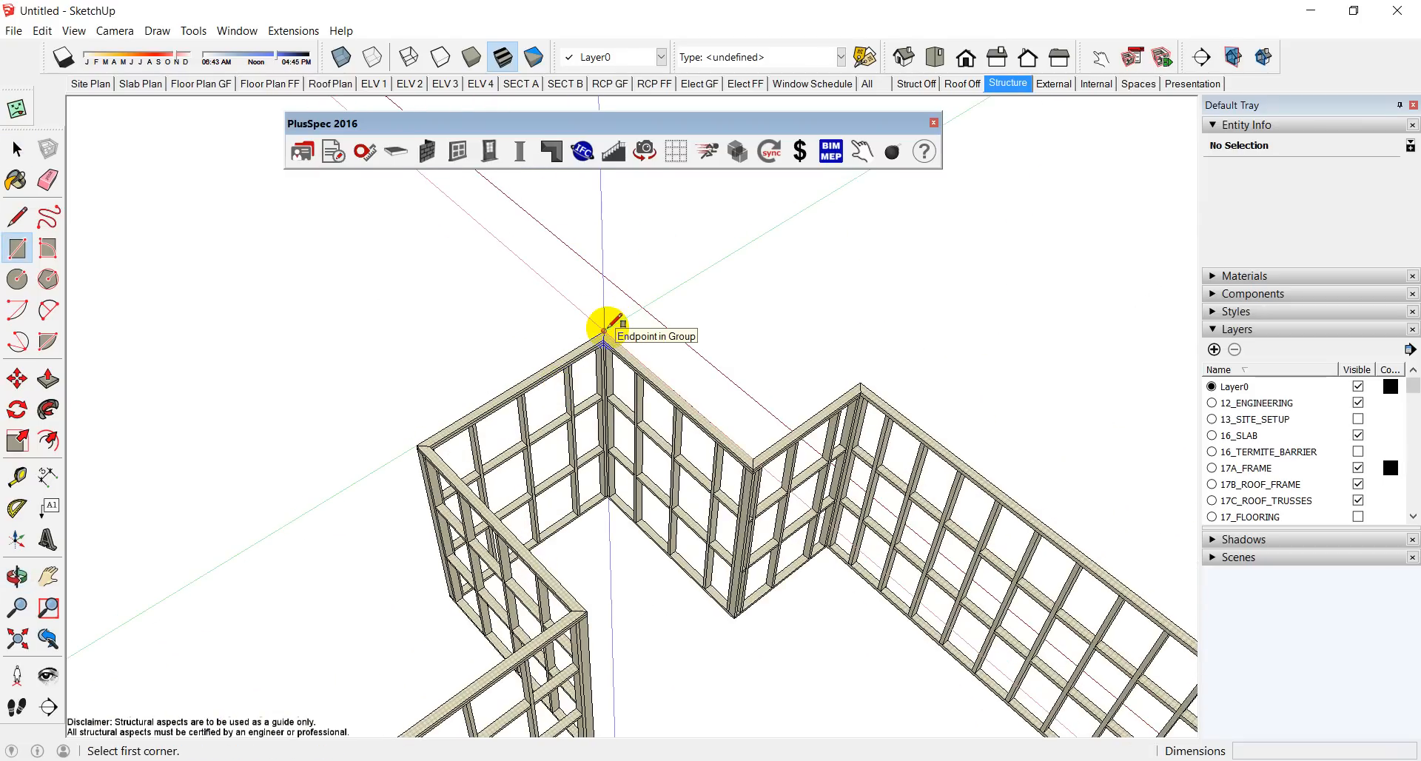
left_click(605, 329)
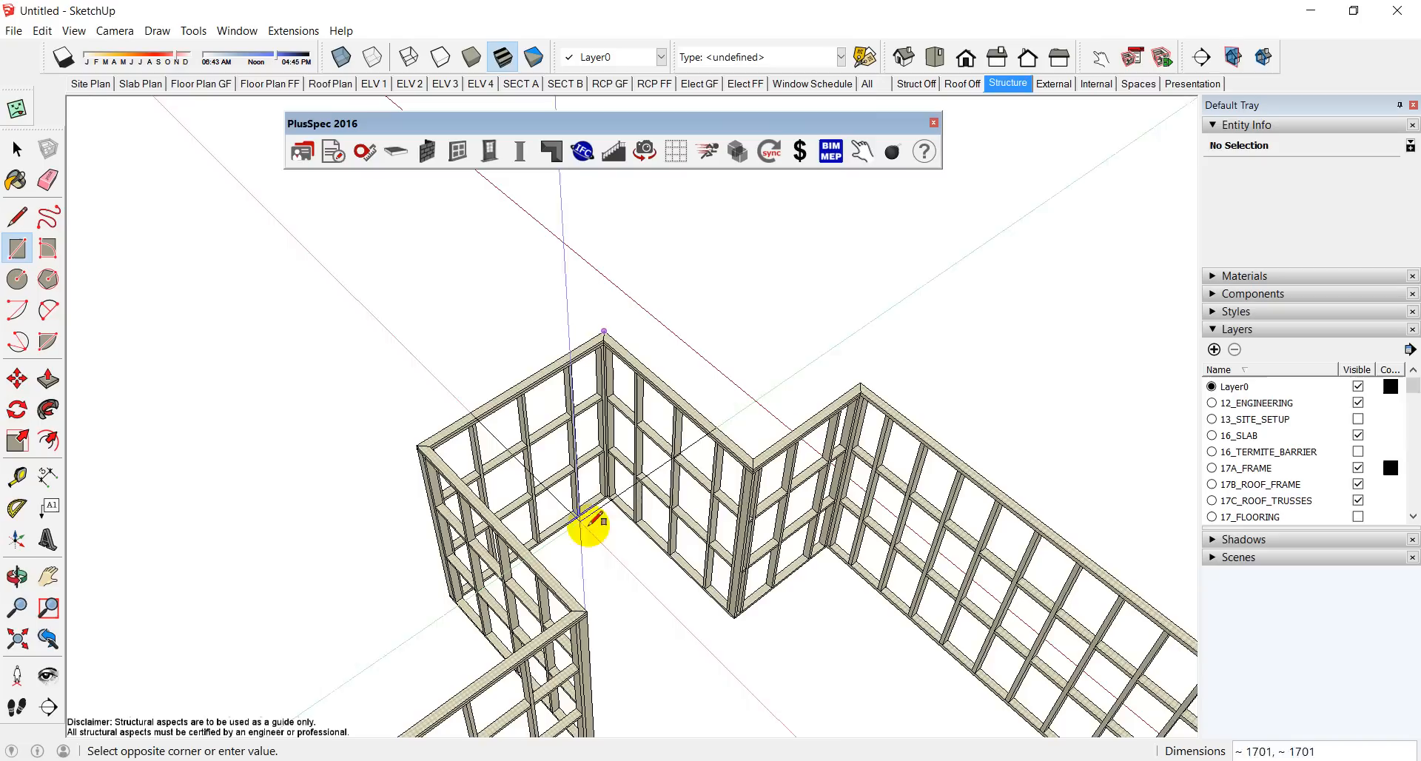
left_click(568, 606)
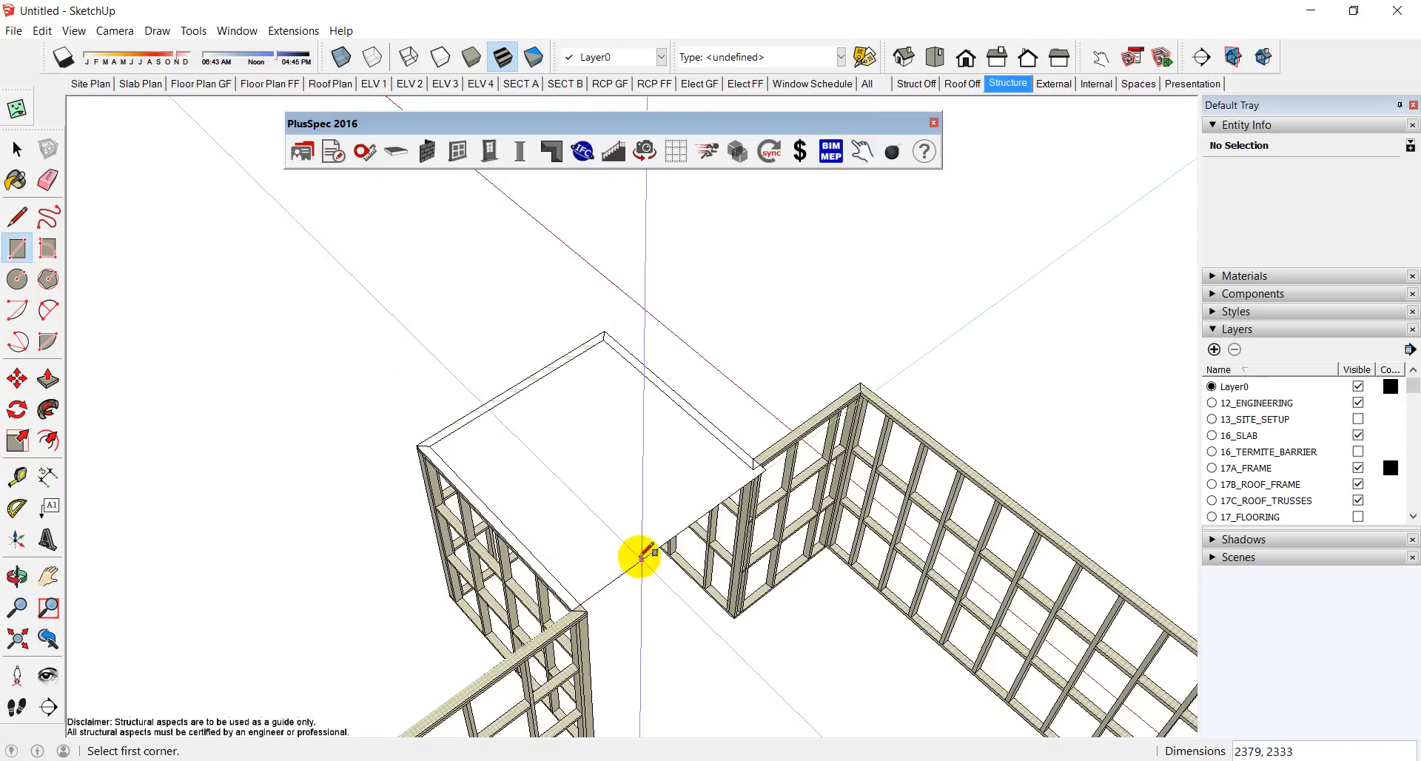
Step: Move the short wall beside the projecting room with the Wall Push Pull Tool to line up with the frame corner opposite
scroll(753, 466, "up", 1)
middle_click_drag(753, 466, 593, 482)
key("space")
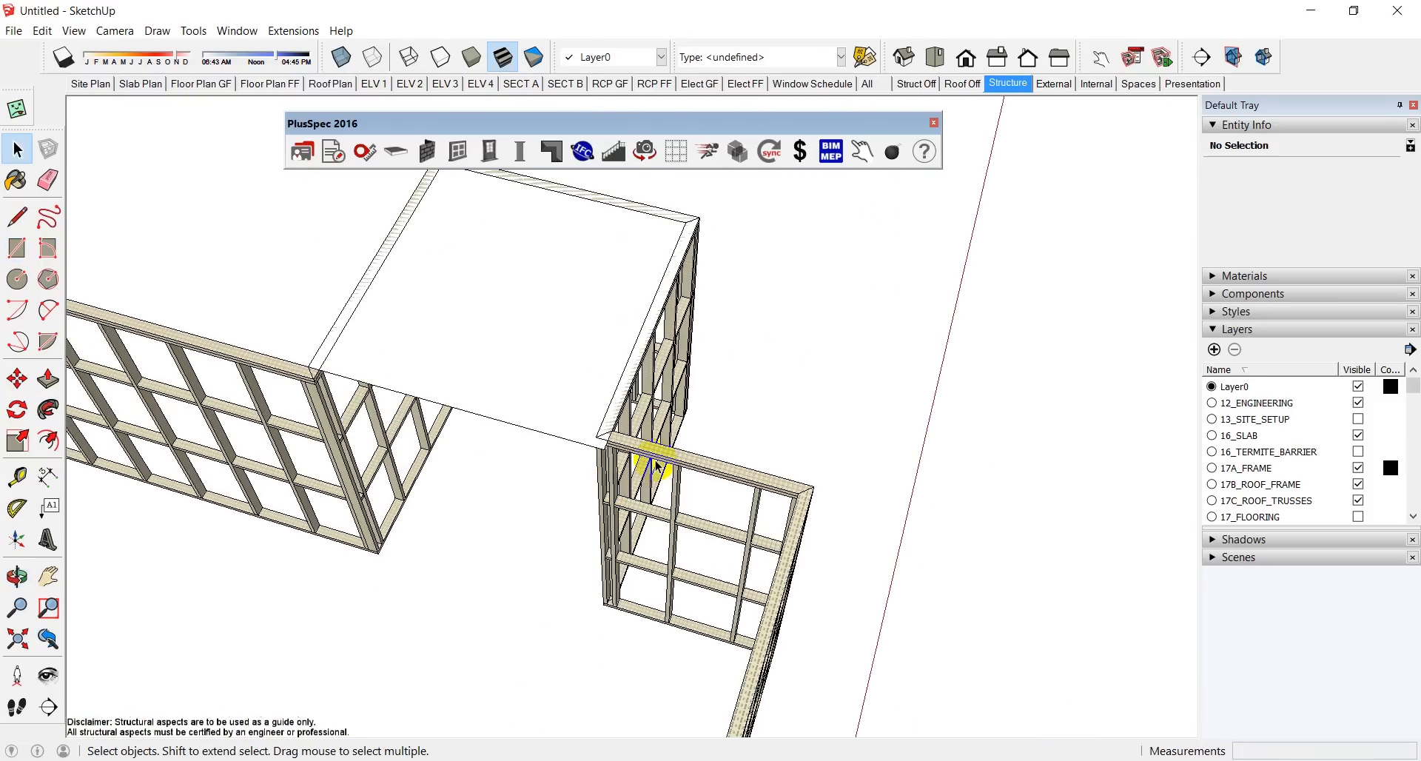
left_click(656, 462)
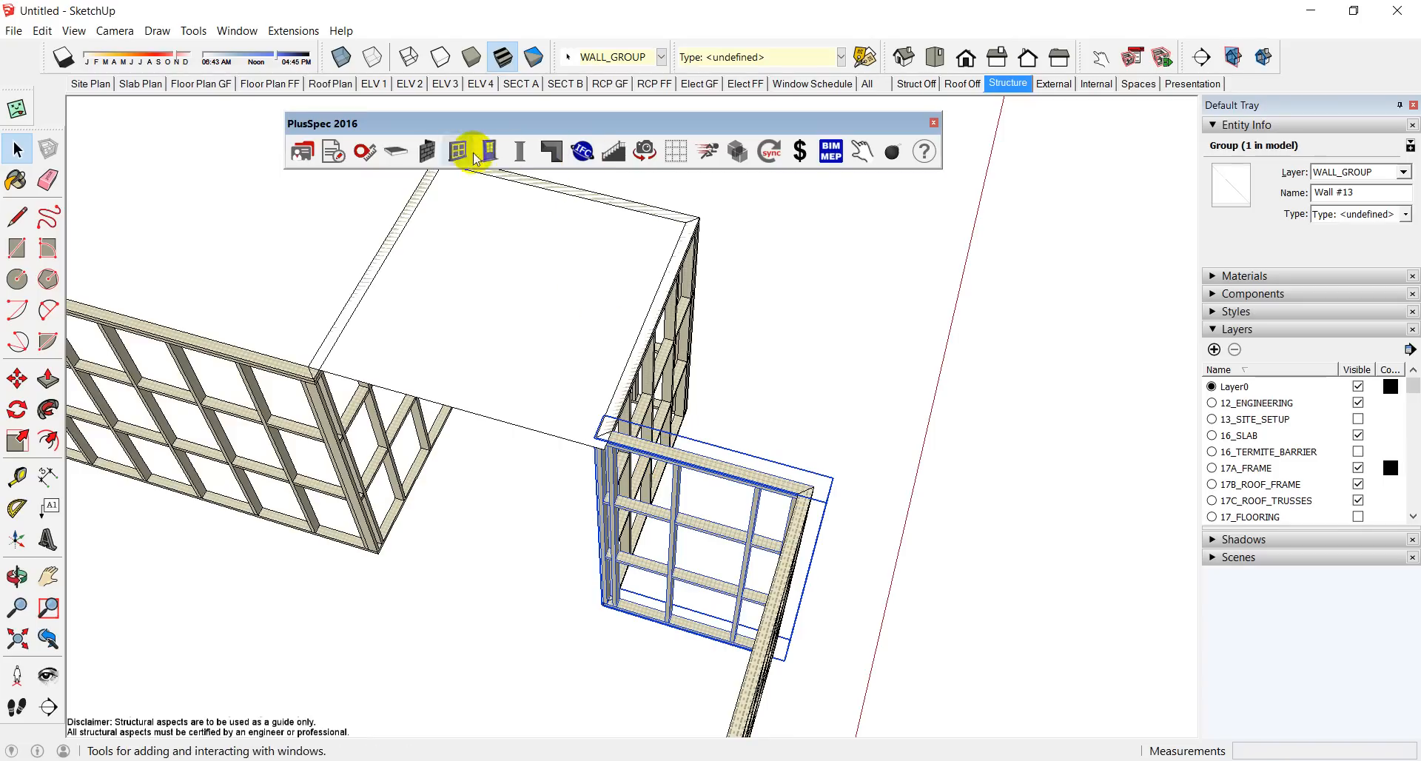
left_click(425, 150)
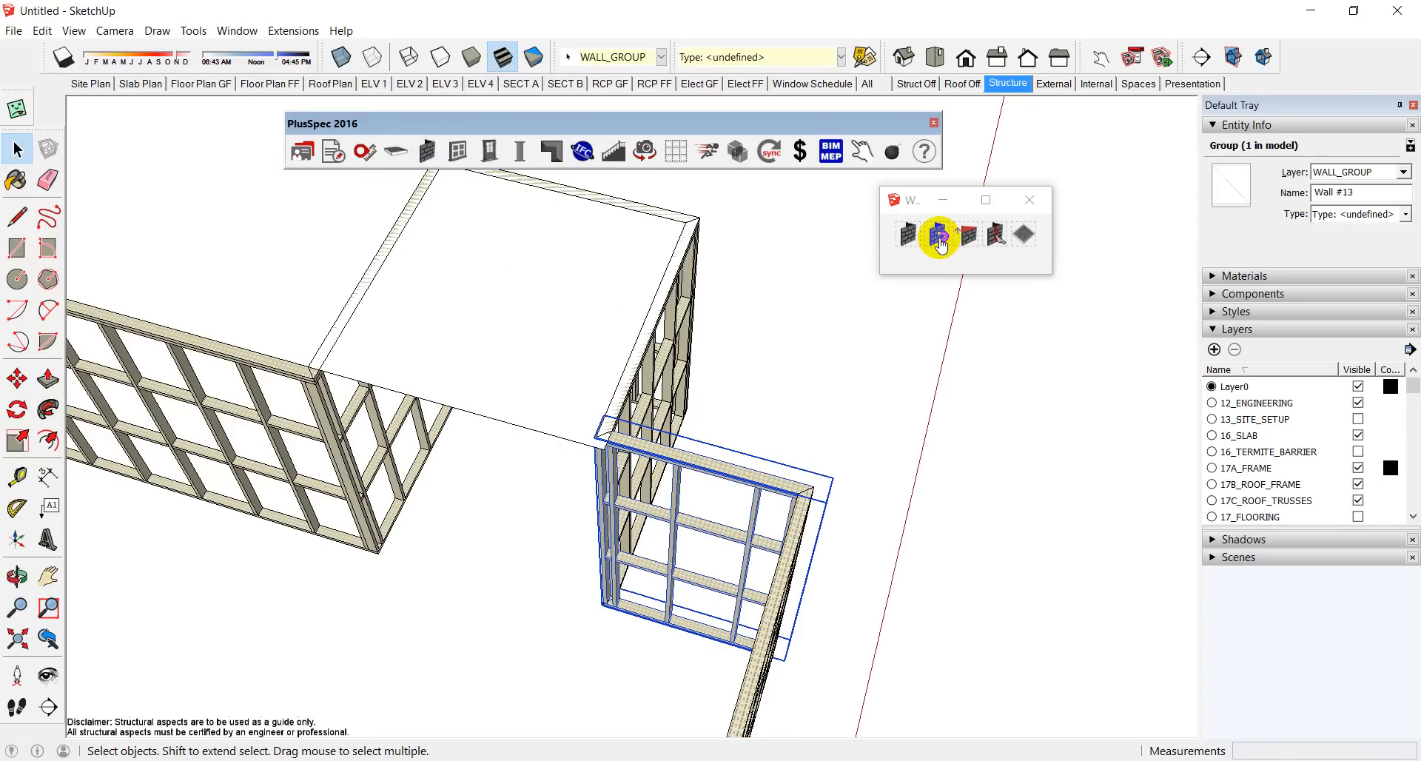
left_click(939, 237)
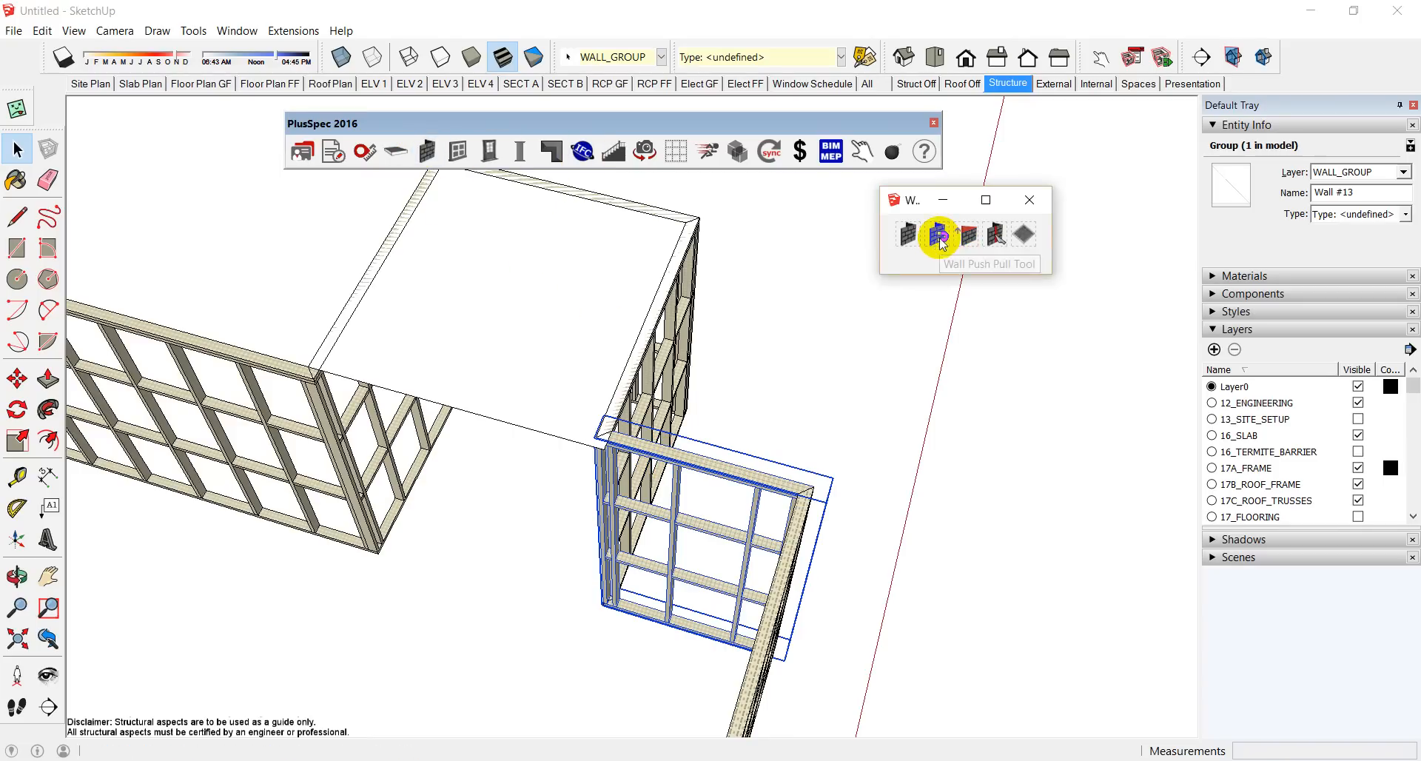
left_click(641, 626)
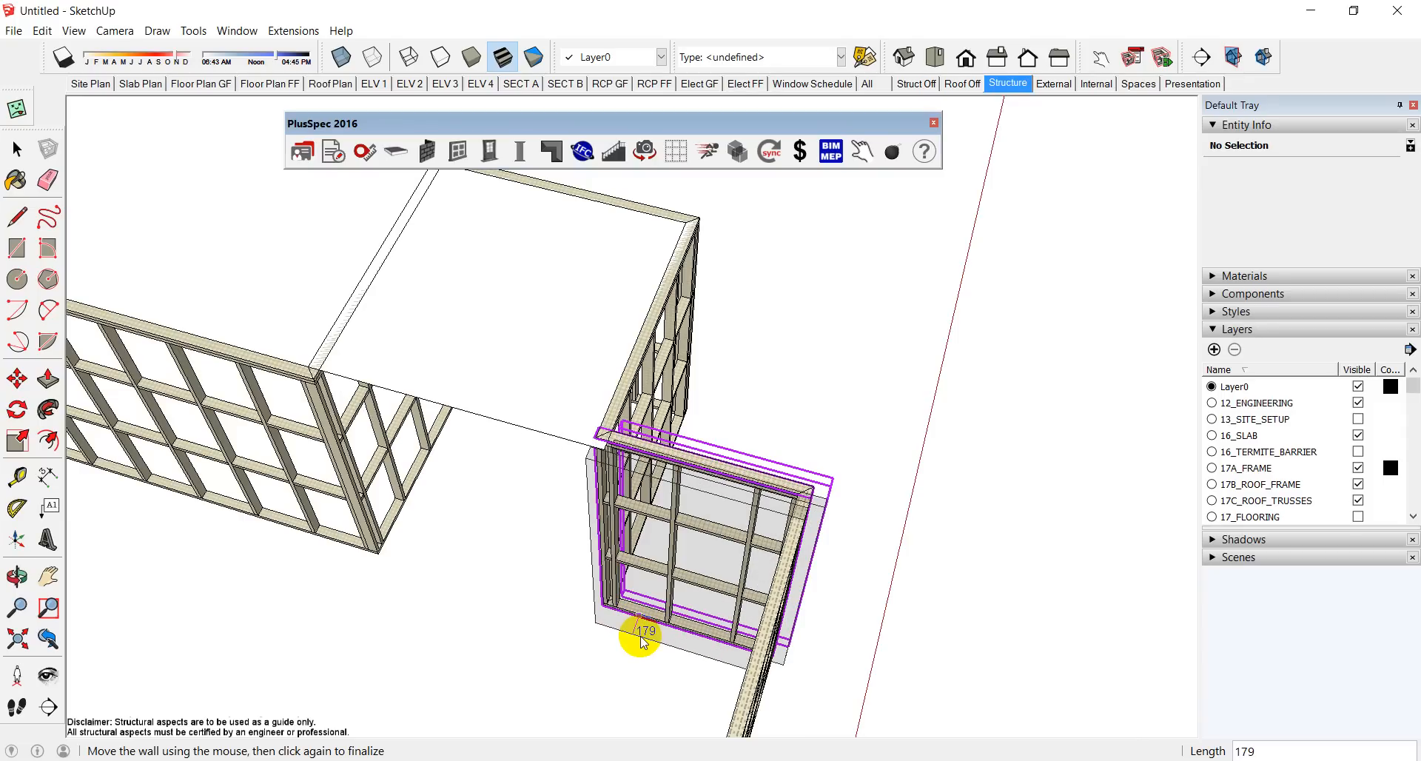
left_click(382, 555)
middle_click_drag(518, 531, 763, 555)
key("space")
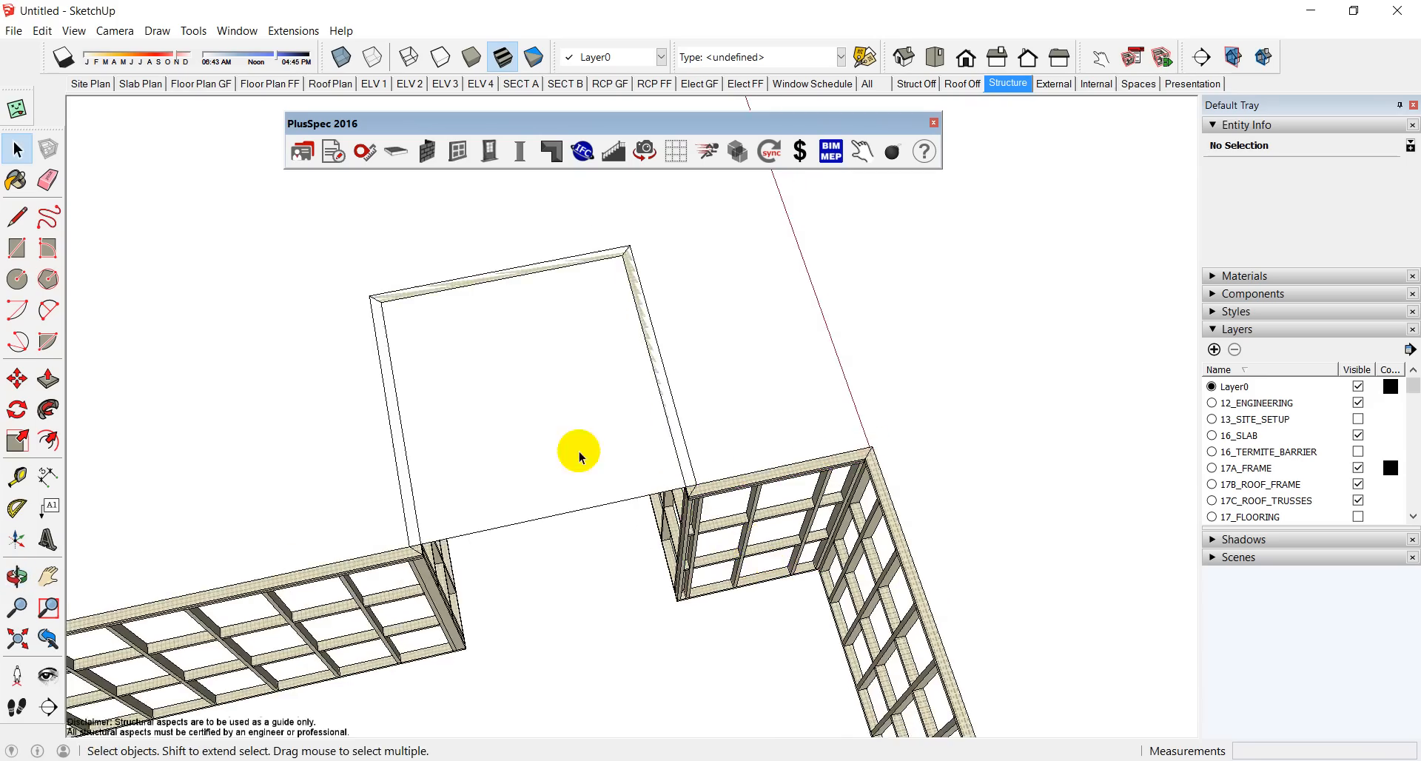
Step: Draw a rectangle on the wall tops from the short wall's outer corner to the inner corner at the far end of the building
middle_click_drag(581, 456, 507, 378)
key("r")
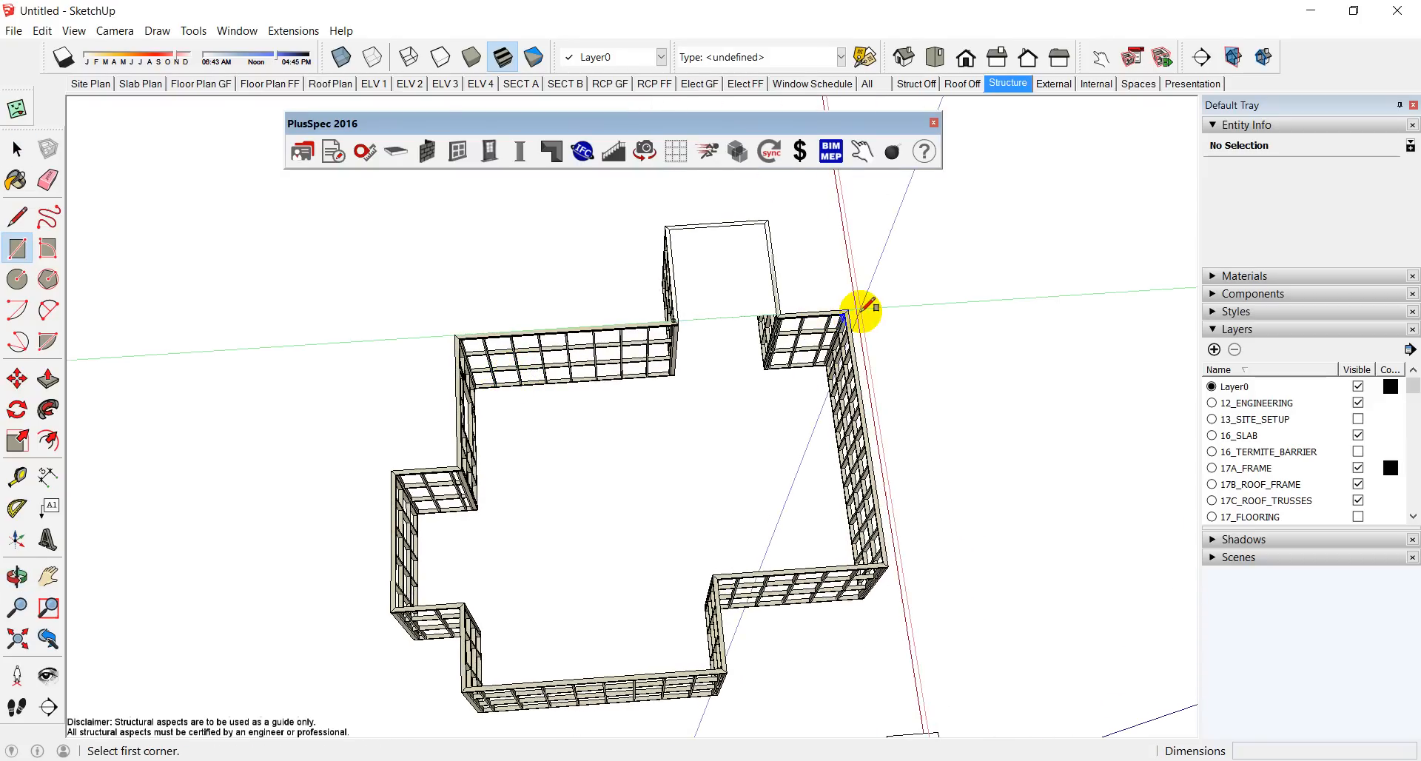
left_click(848, 309)
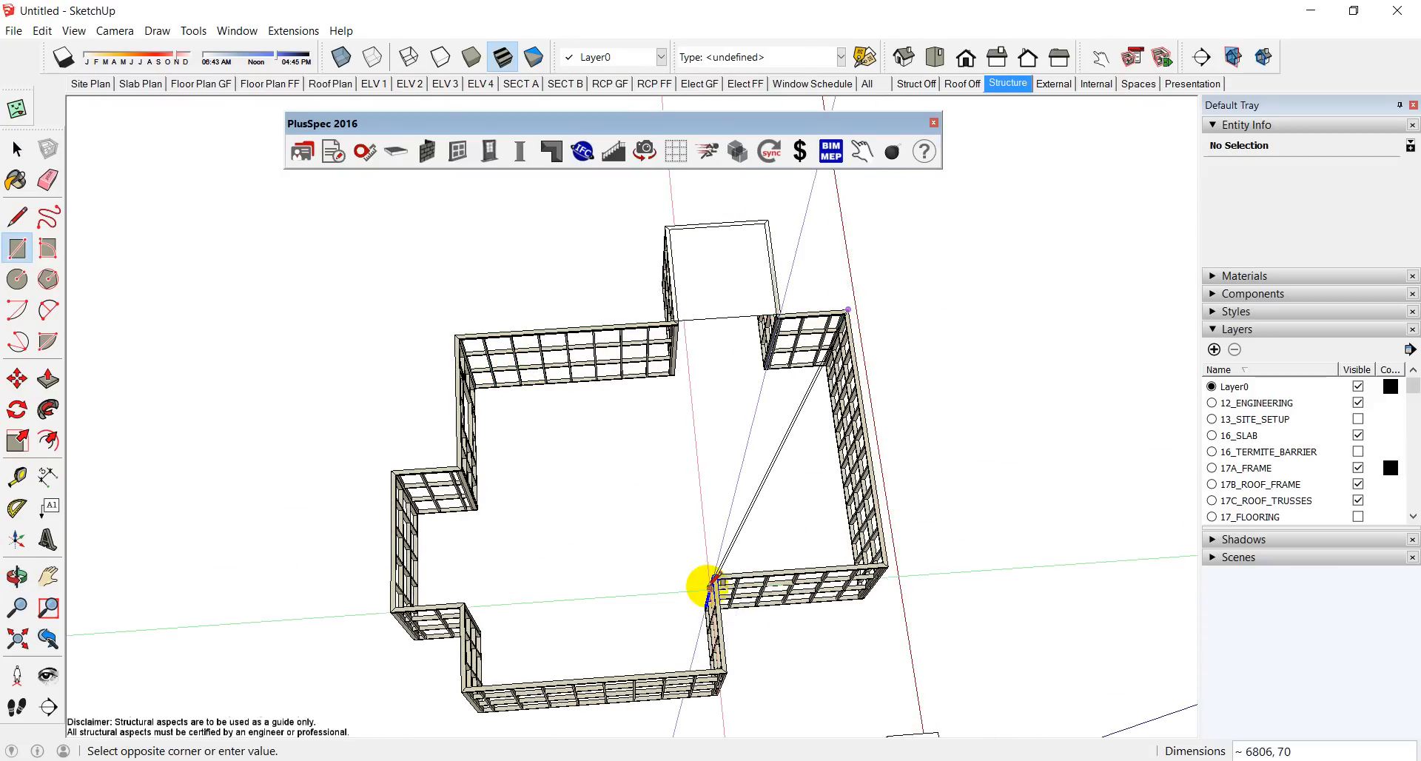
scroll(712, 585, "up", 5)
key("Escape")
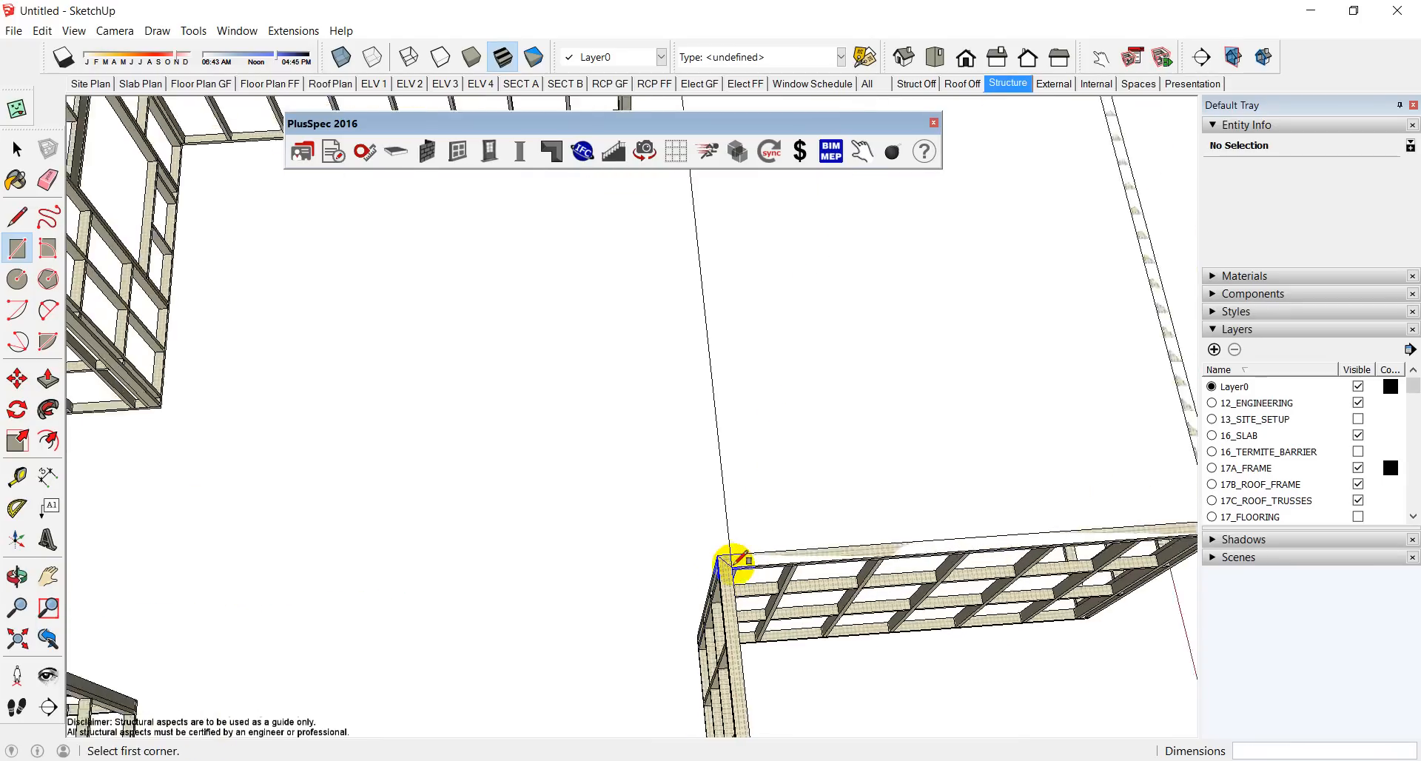
scroll(738, 561, "down", 8)
middle_click_drag(783, 415, 712, 361)
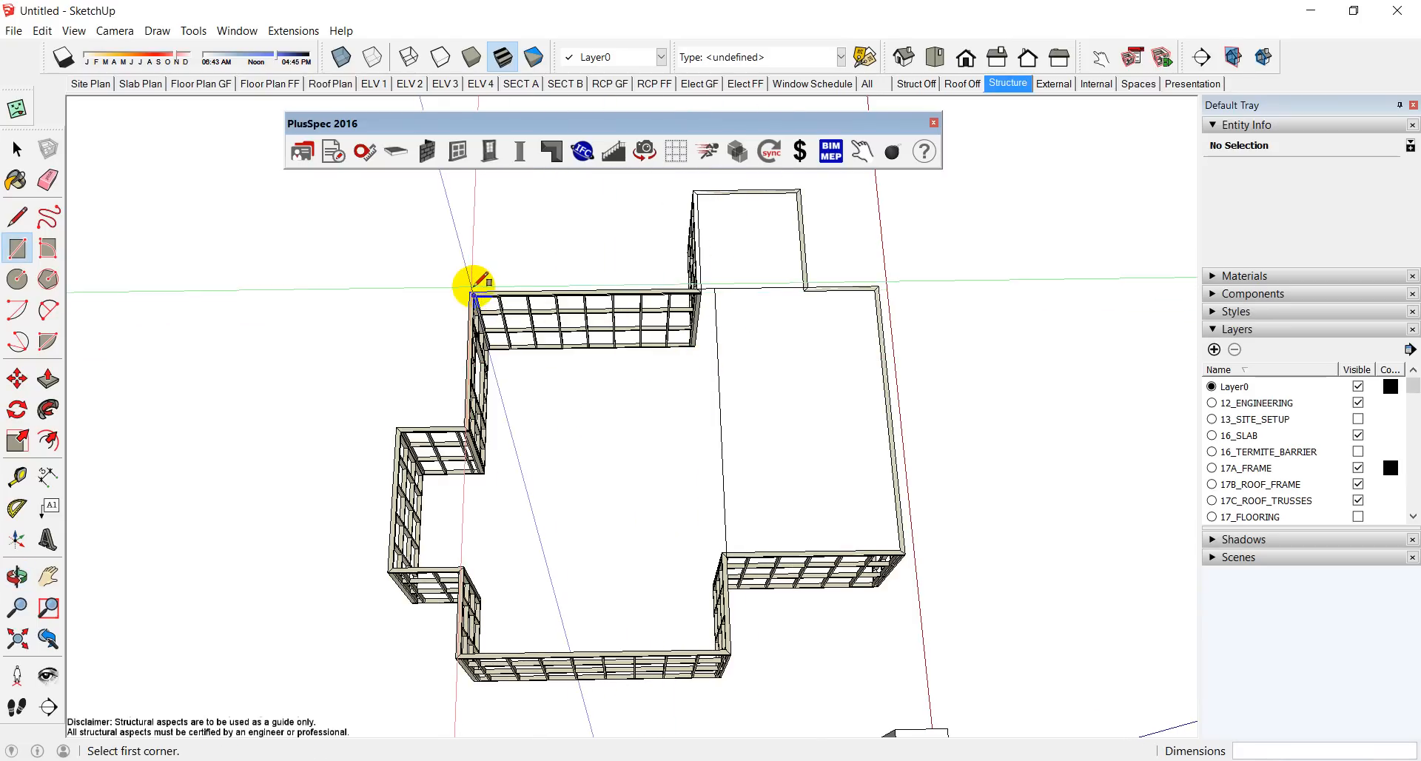
Step: Draw a rectangle over the rest of the main area, from the long wall's outer corner to the diagonally opposite front corner
scroll(473, 293, "up", 4)
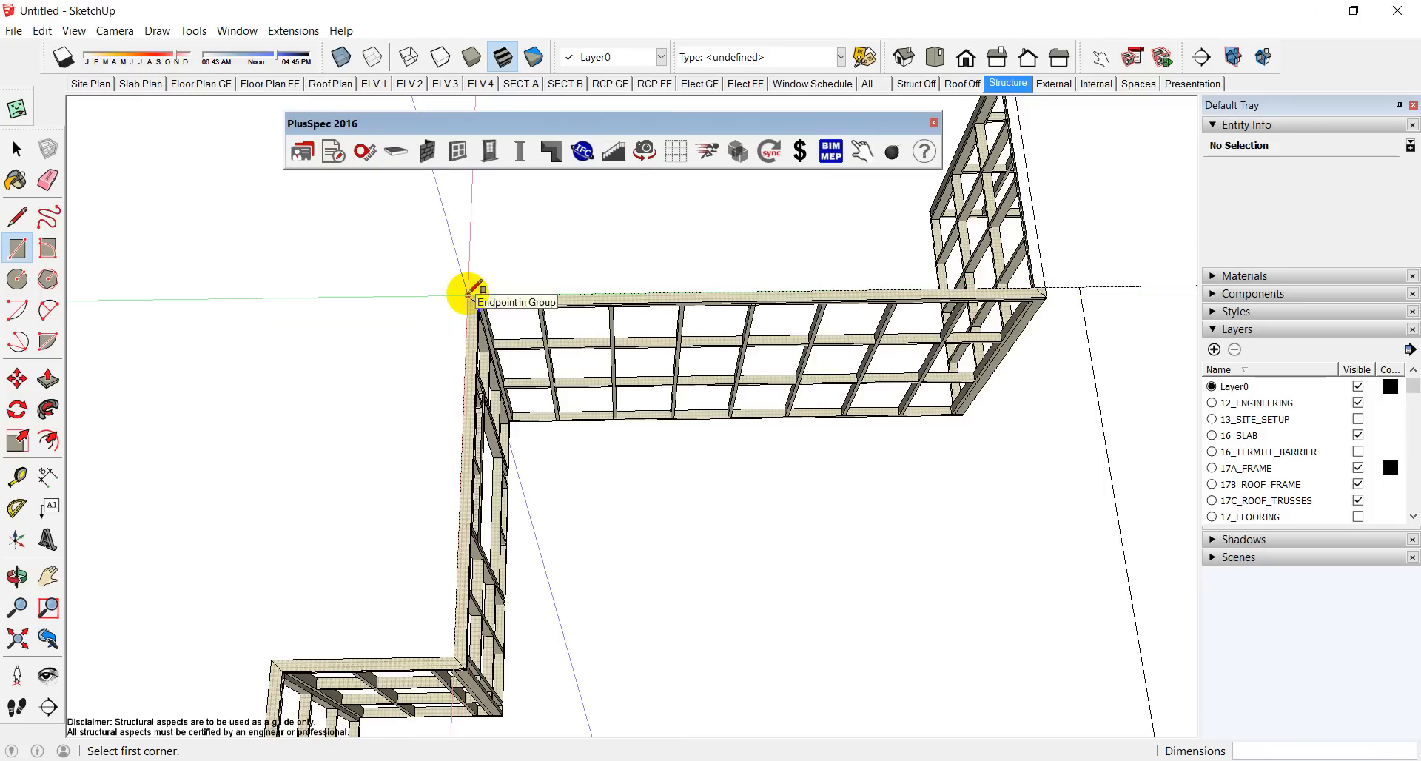
left_click(474, 293)
scroll(474, 293, "down", 6)
scroll(600, 494, "up", 5)
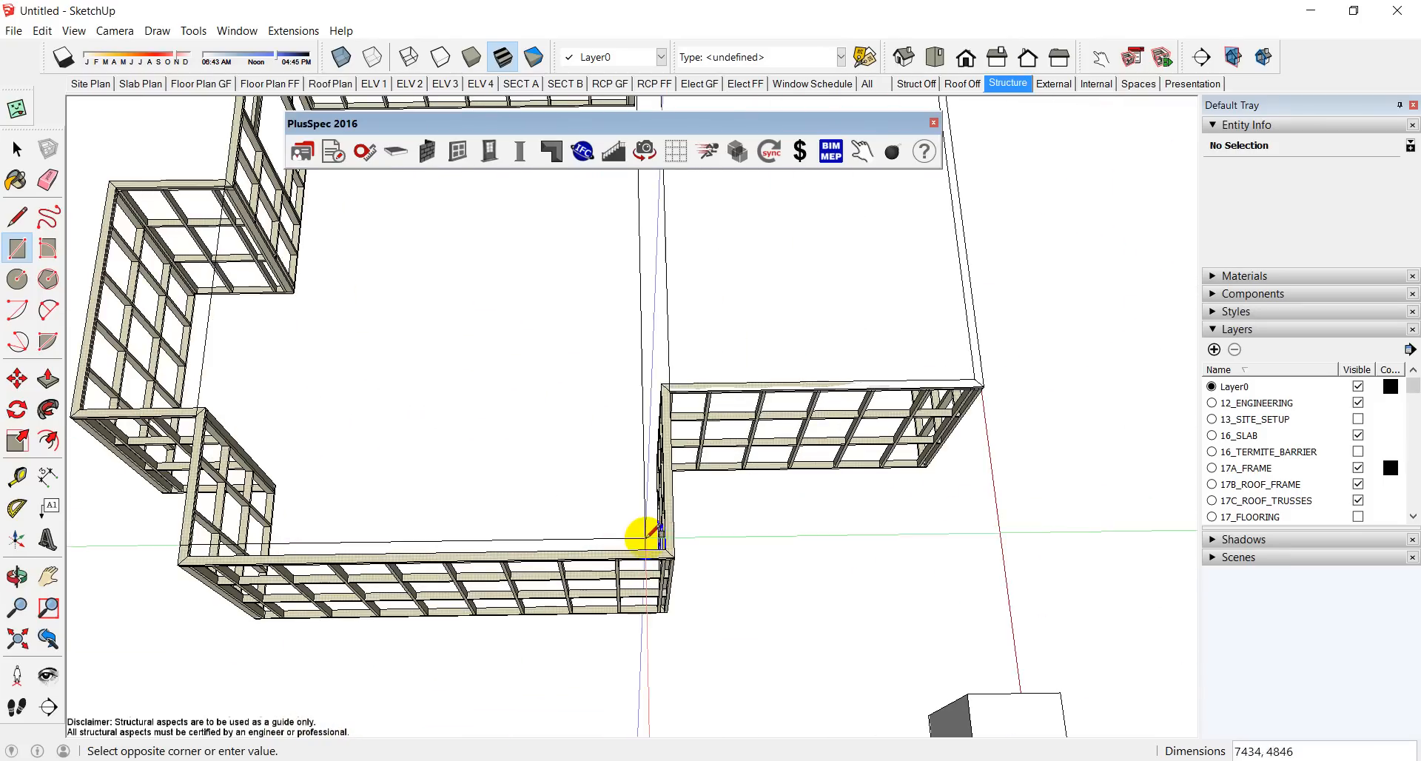
scroll(603, 515, "down", 4)
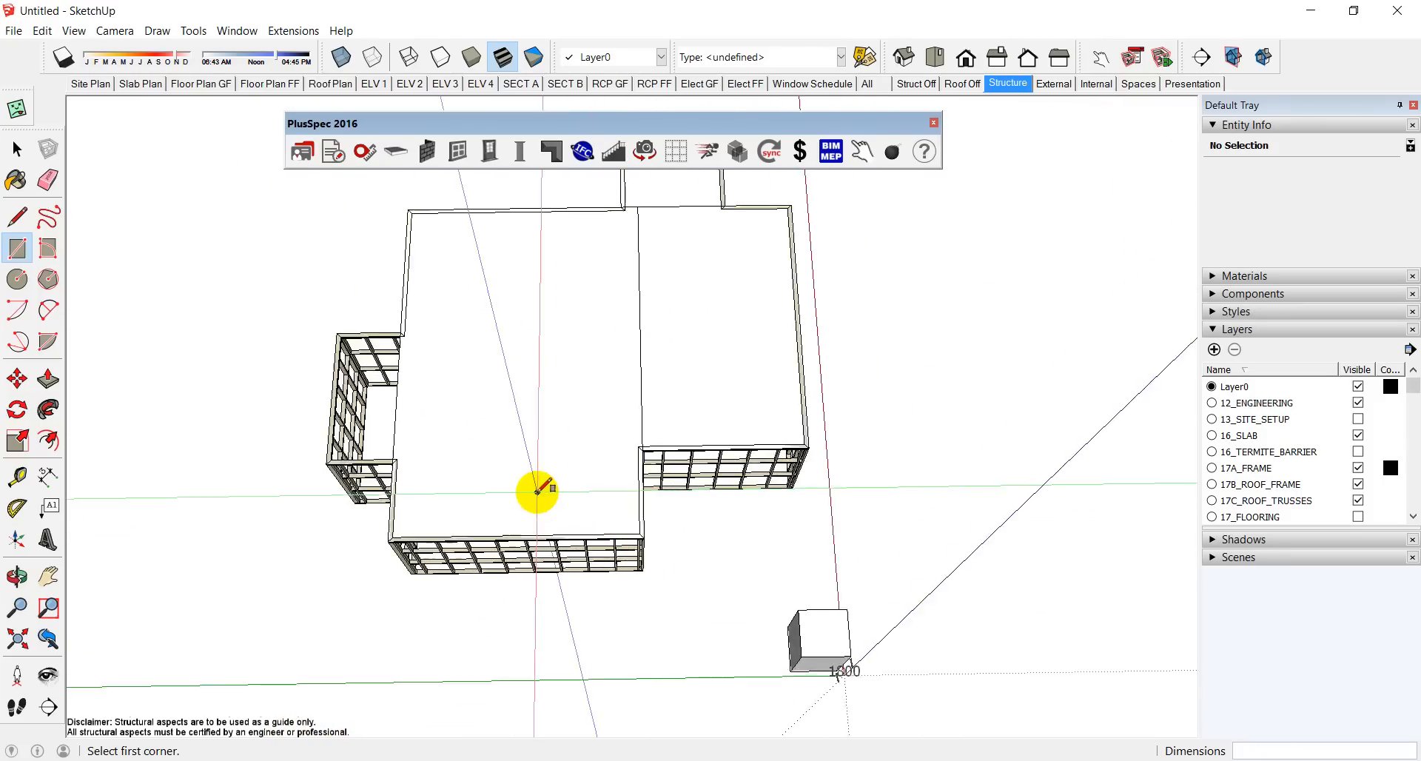
Step: Draw a rectangle over the wall tops of the side bay, from its outer corner to the main face
middle_click_drag(537, 493, 587, 461)
scroll(338, 420, "up", 3)
scroll(289, 359, "up", 3)
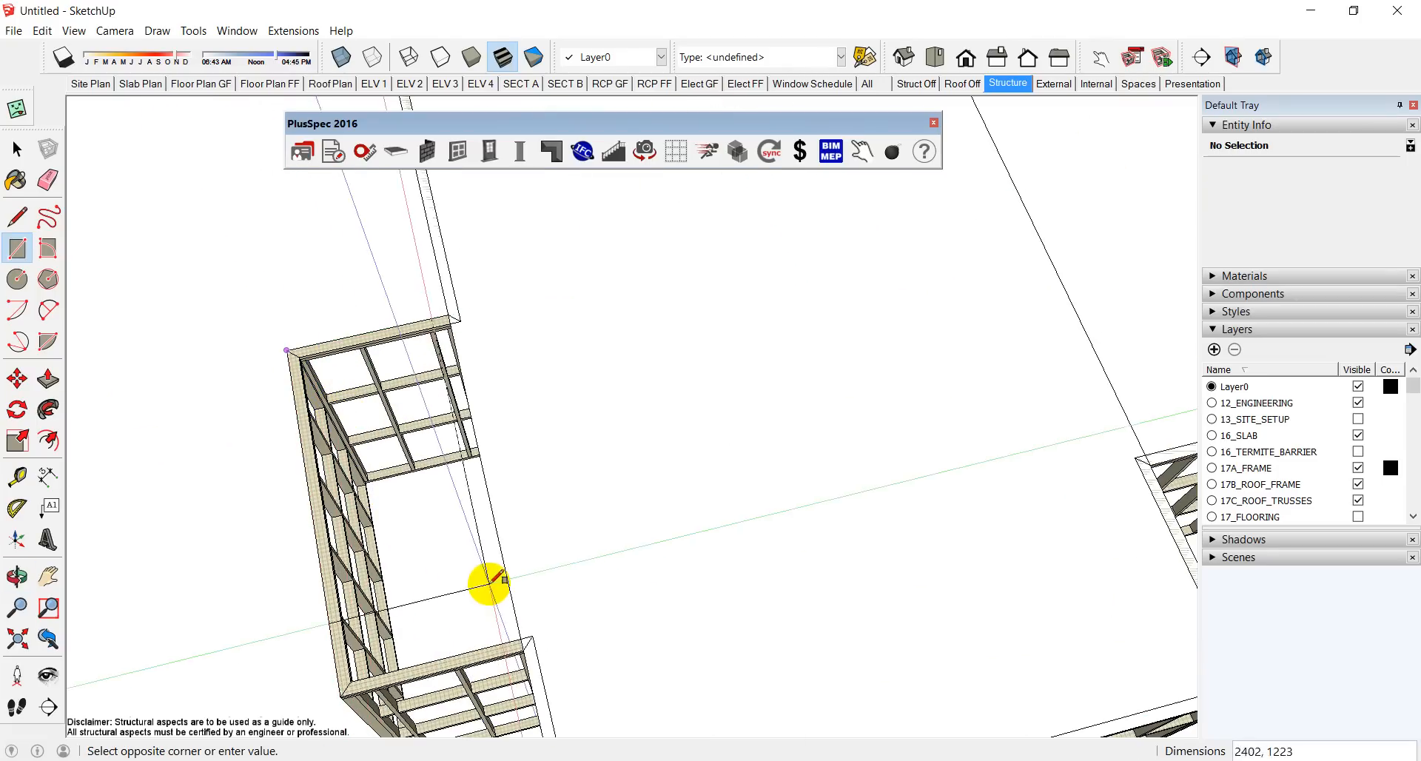
left_click(516, 651)
scroll(576, 598, "down", 5)
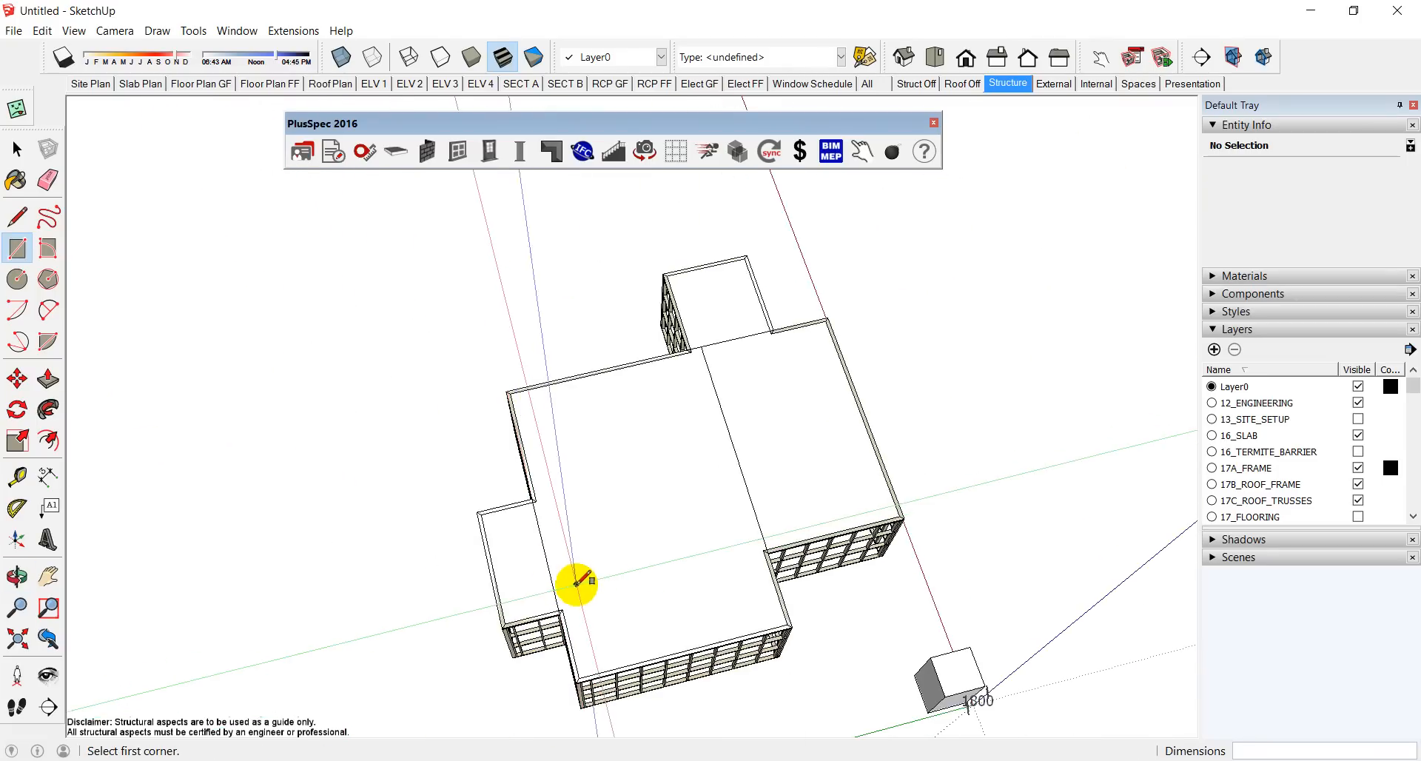
Step: Delete the edge dividing the side bay's face from the main face to merge them
middle_click_drag(571, 580, 672, 516)
key("space")
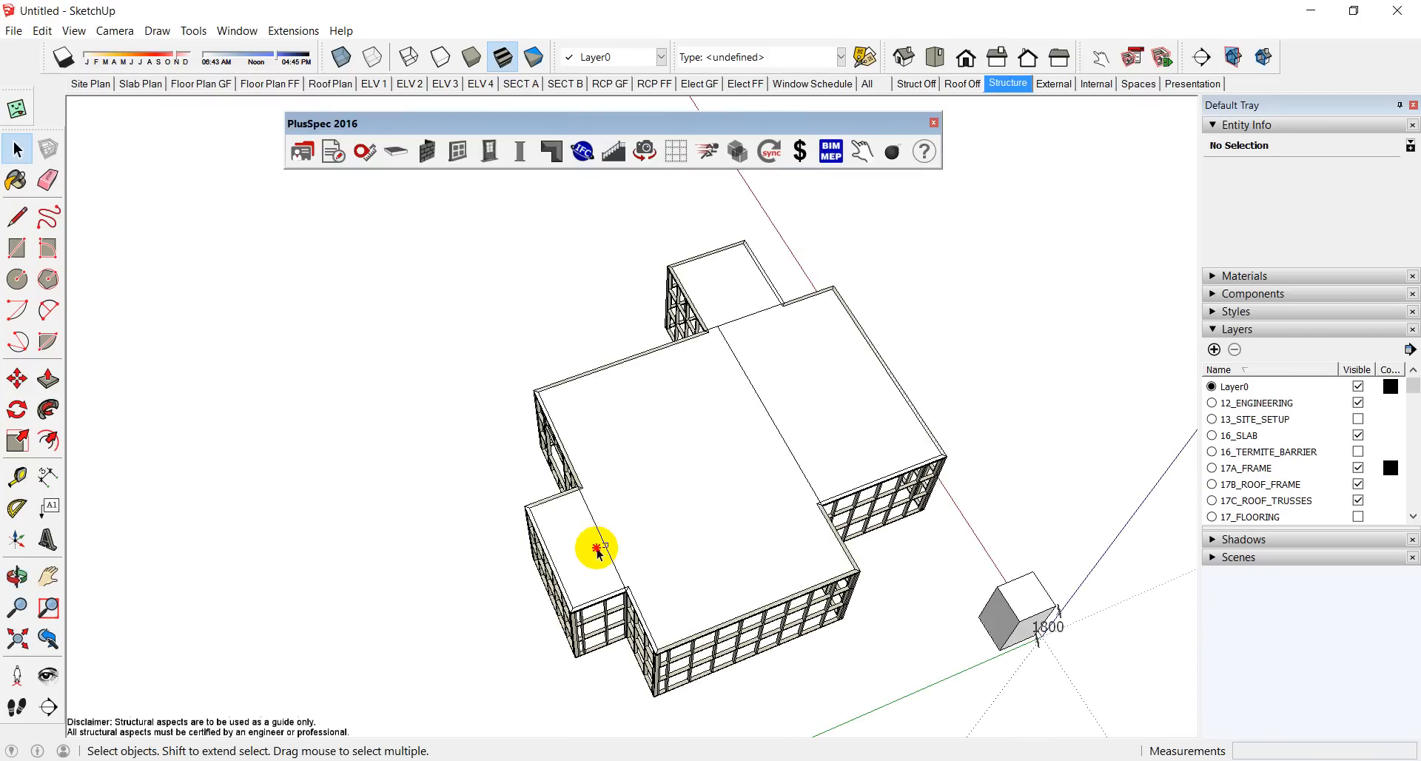
double_click(601, 551)
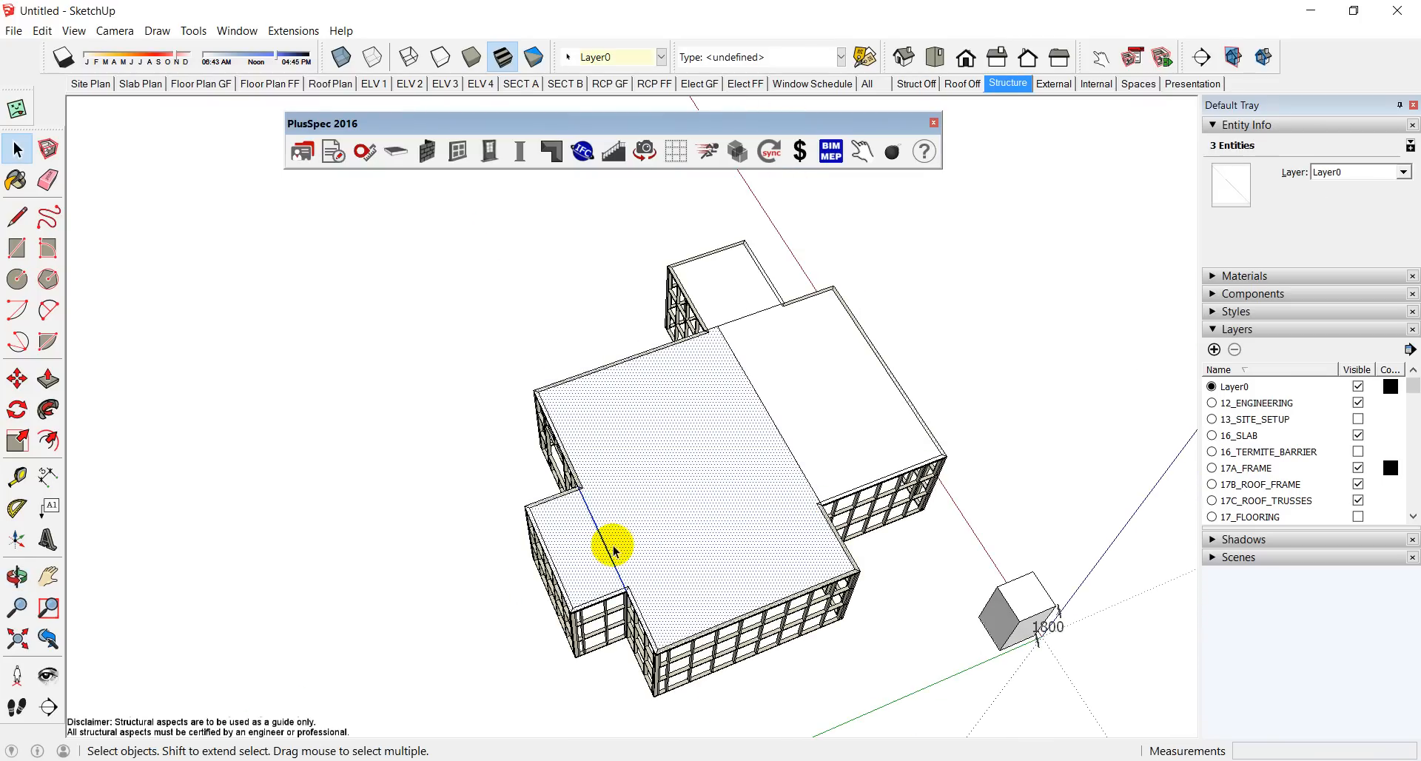
left_click(609, 551)
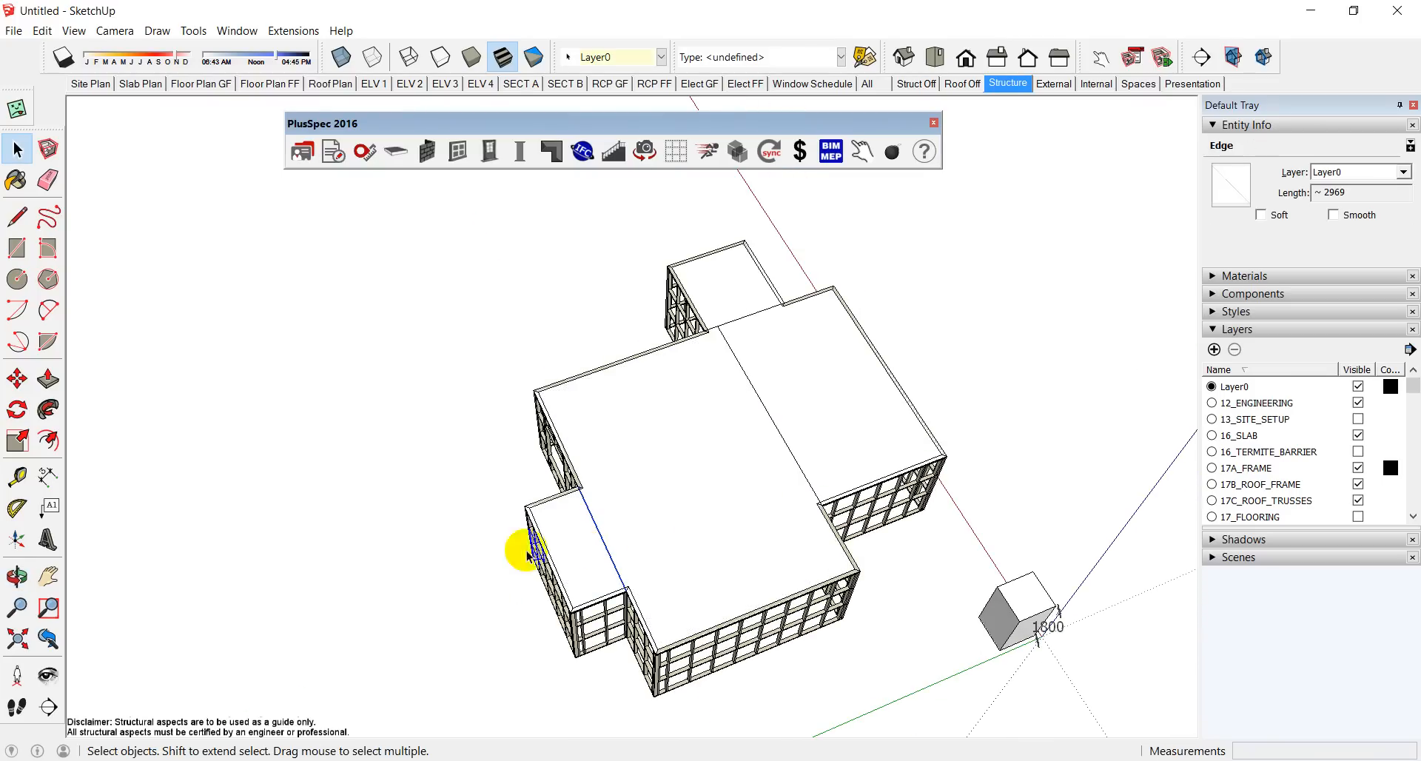
Step: Start the Floor Tool on the merged face, setting joist spacing to 450 and the joist beam to 290x45 H2 LVL Timber Structural
left_click(619, 533)
left_click(398, 156)
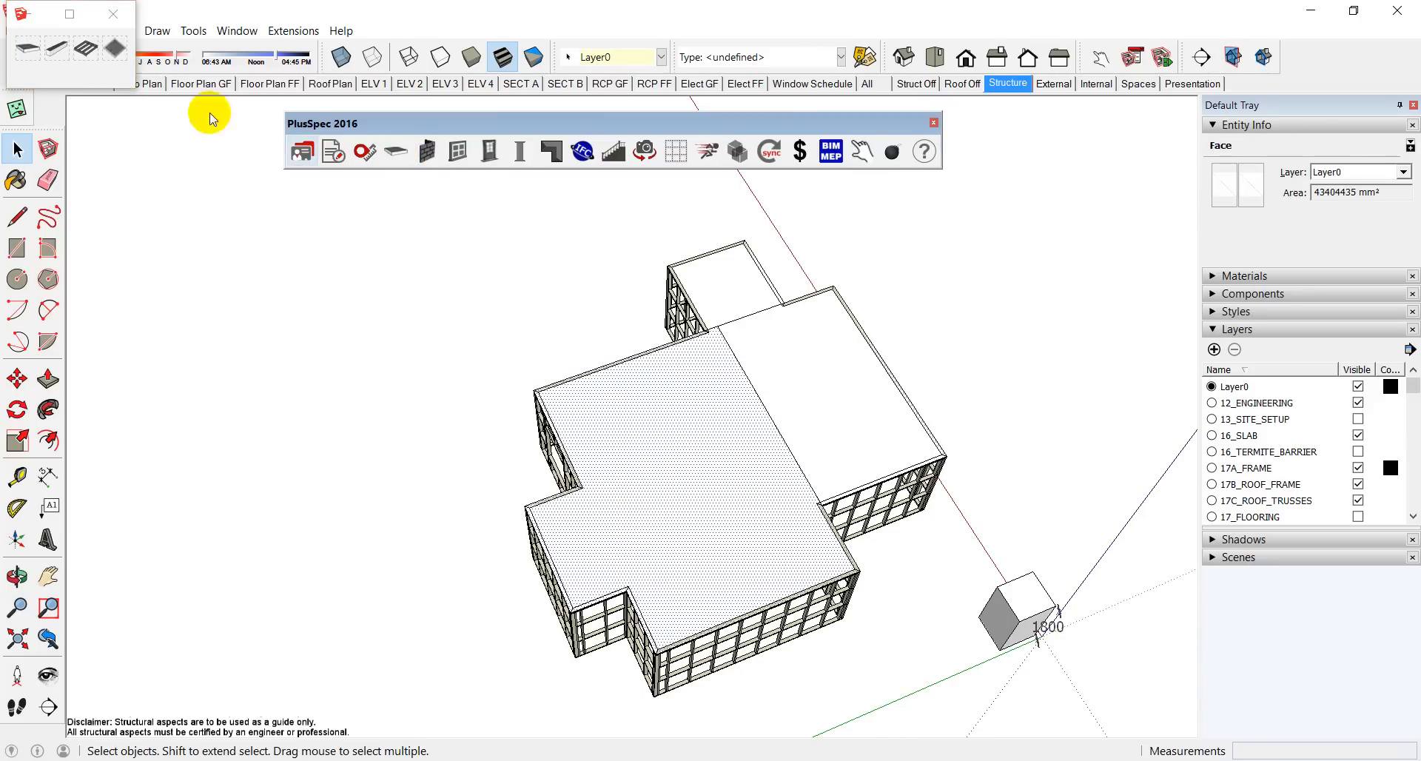
left_click(89, 52)
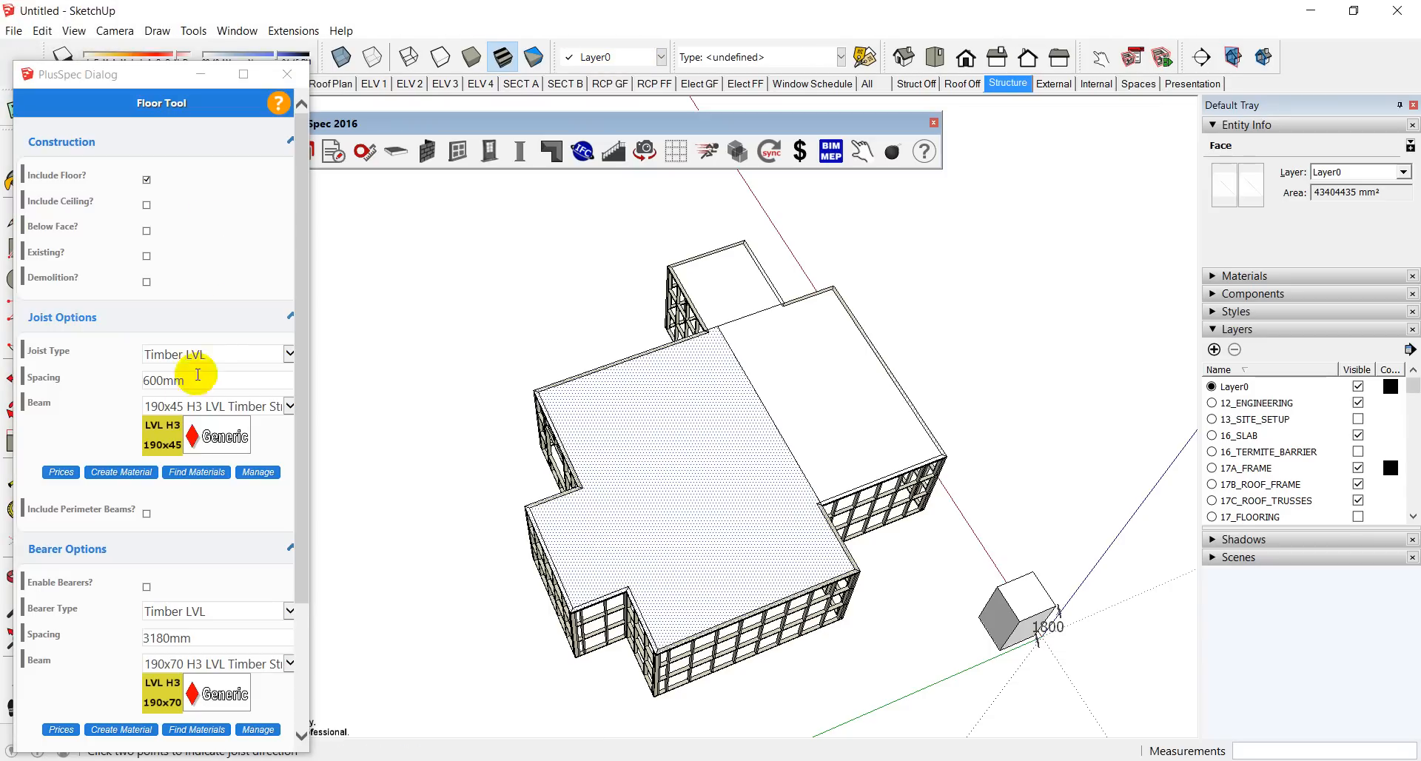
double_click(140, 381)
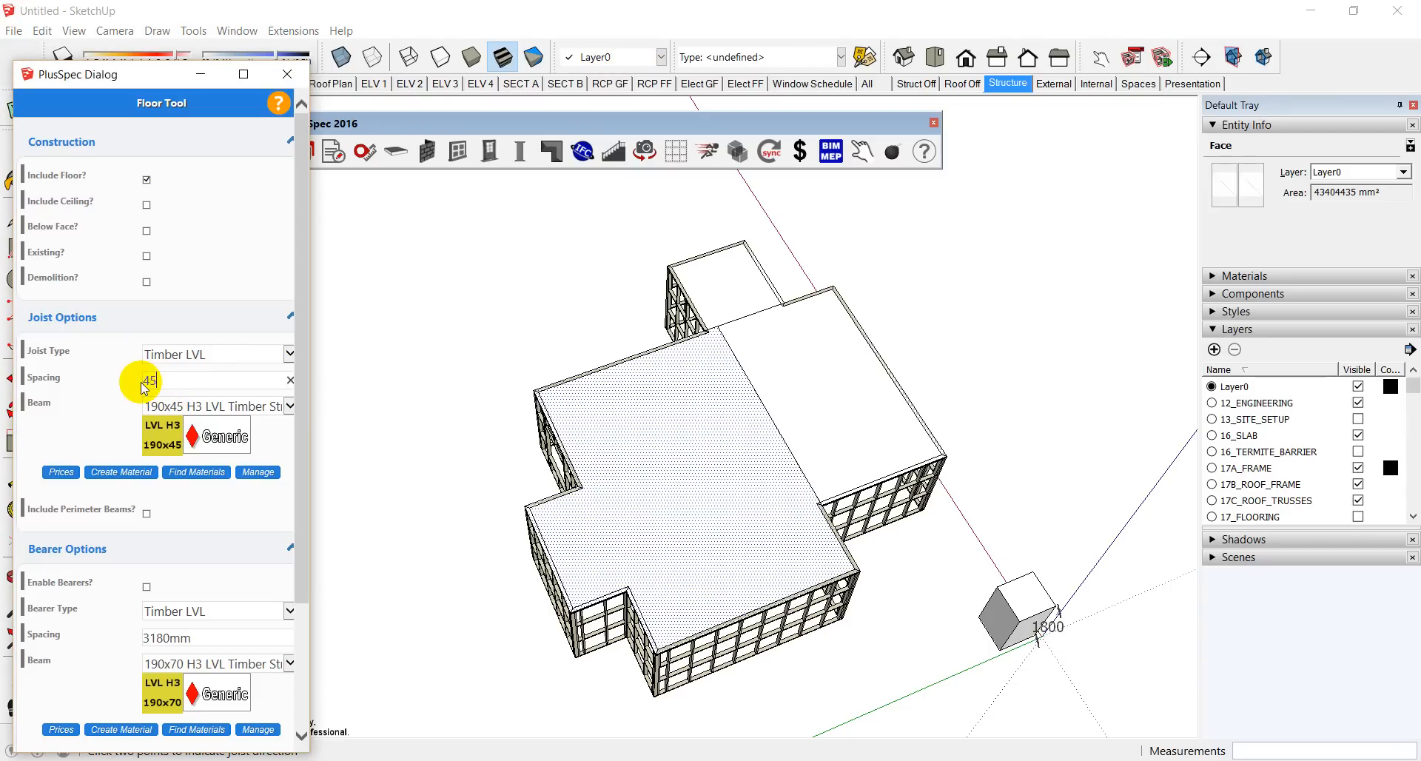
left_click(291, 407)
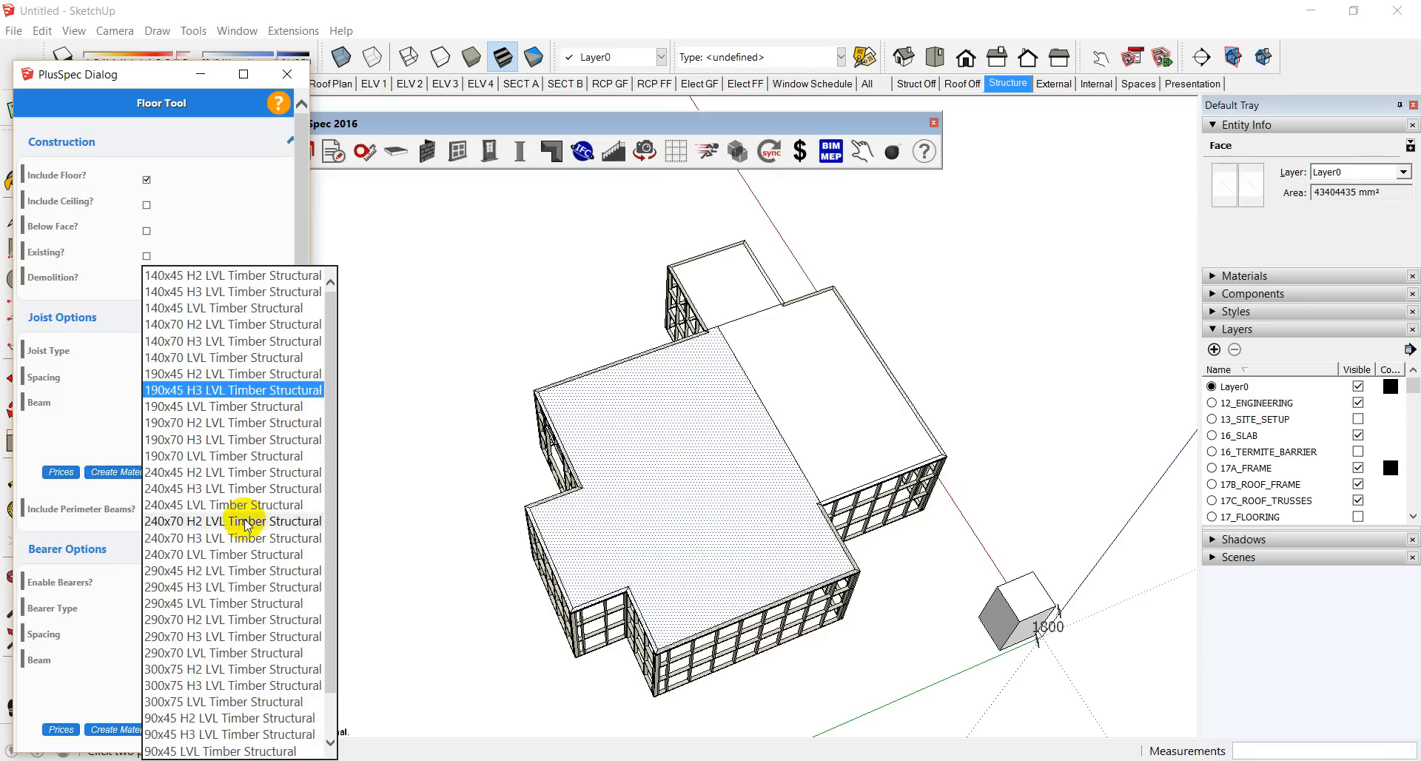
left_click(230, 571)
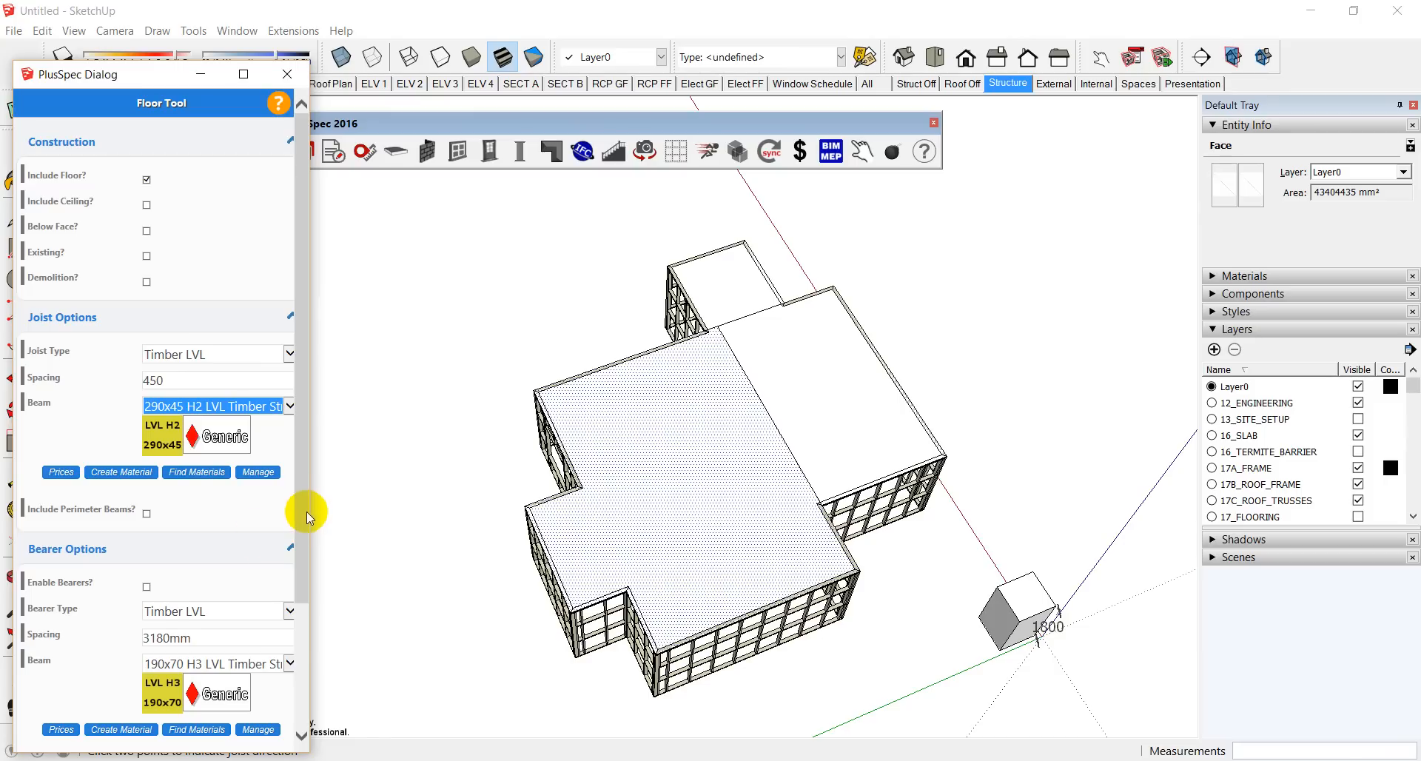
left_click_drag(306, 512, 302, 594)
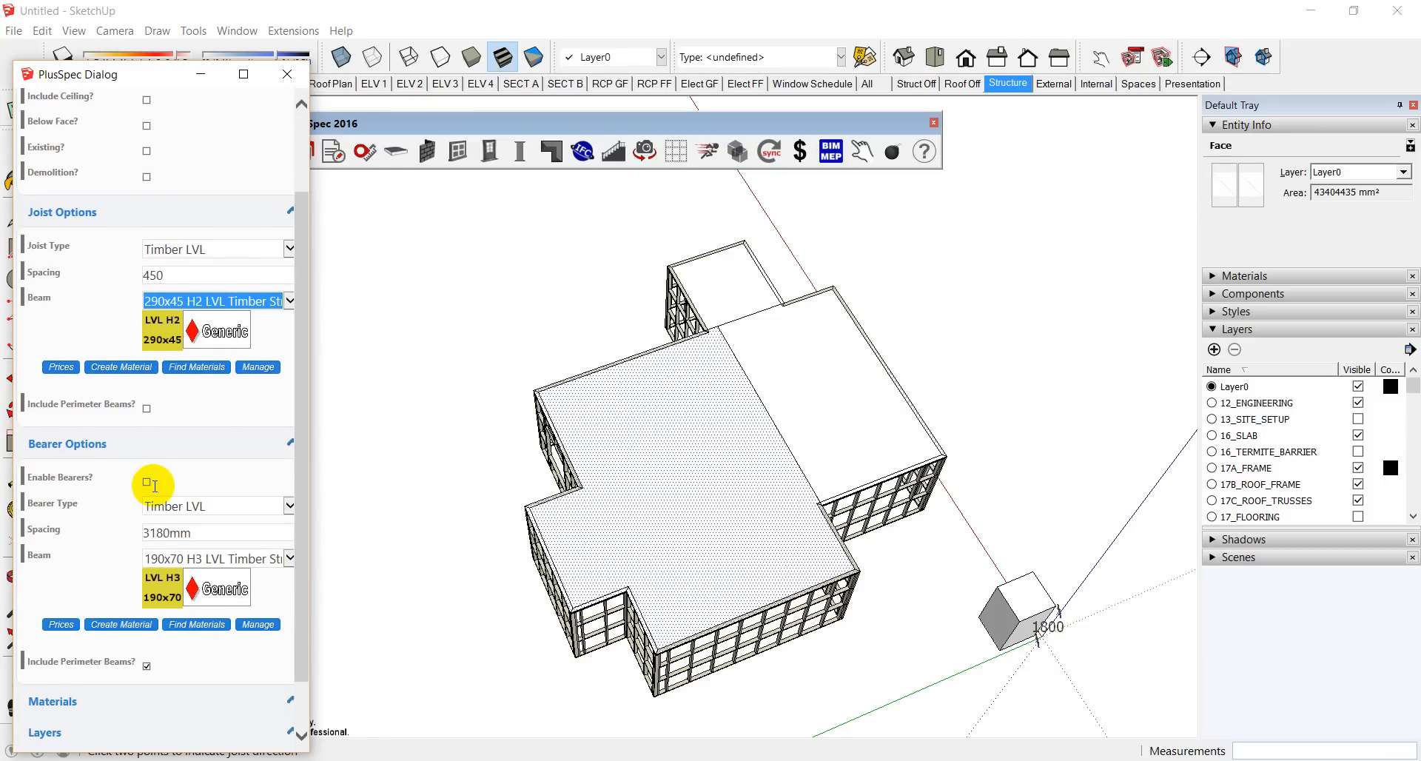
Step: Submit the floor settings and lay the joists over the main face, running parallel to the long front wall
left_click(565, 524)
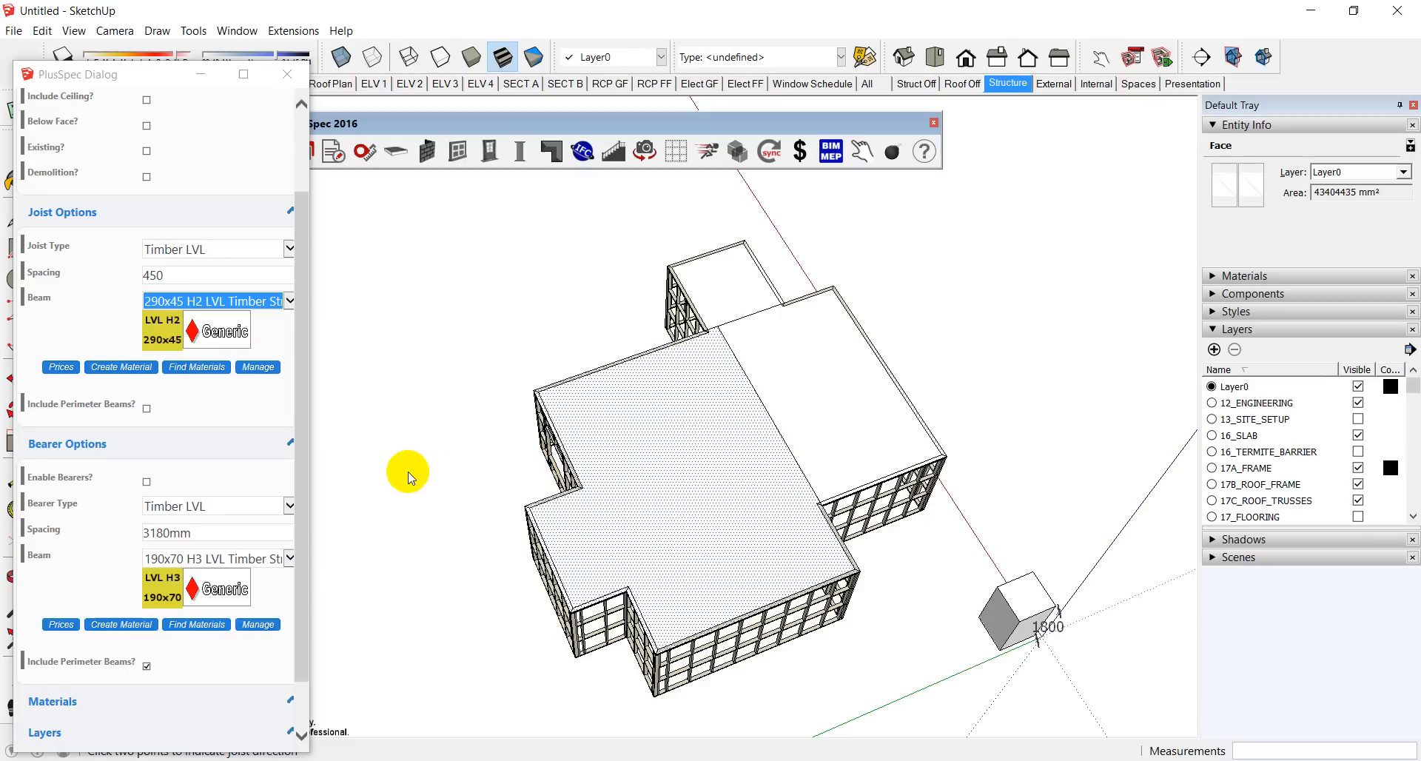
left_click_drag(303, 513, 293, 545)
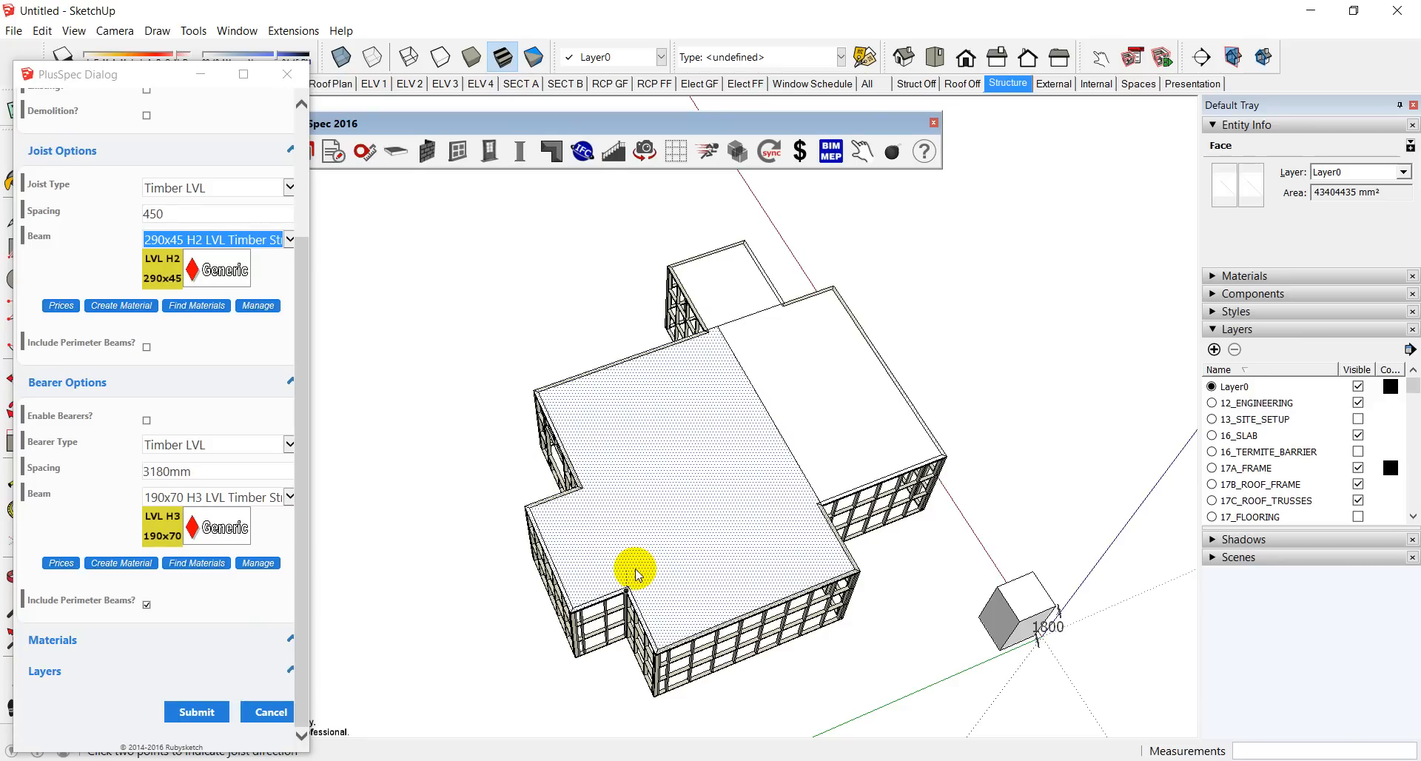
left_click(194, 711)
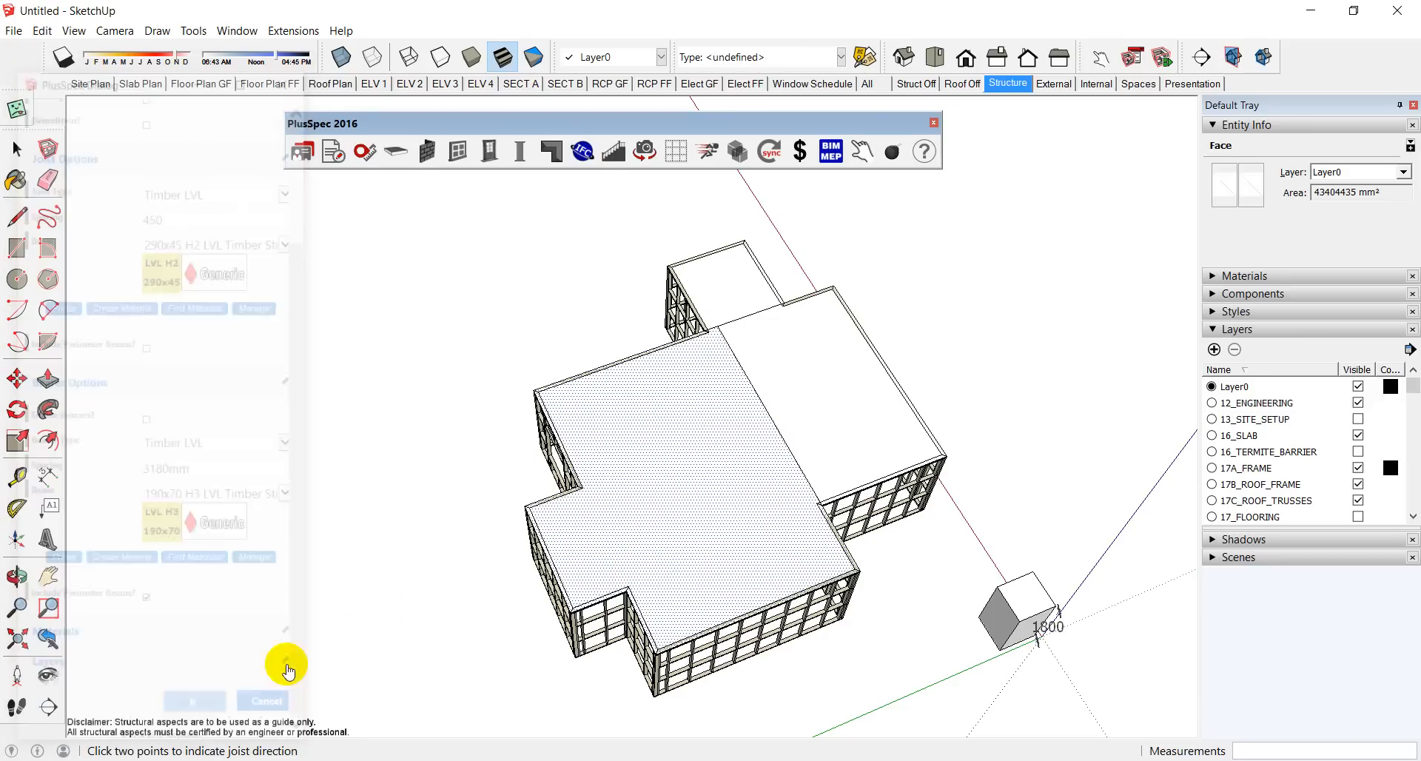
left_click(603, 549)
left_click(661, 527)
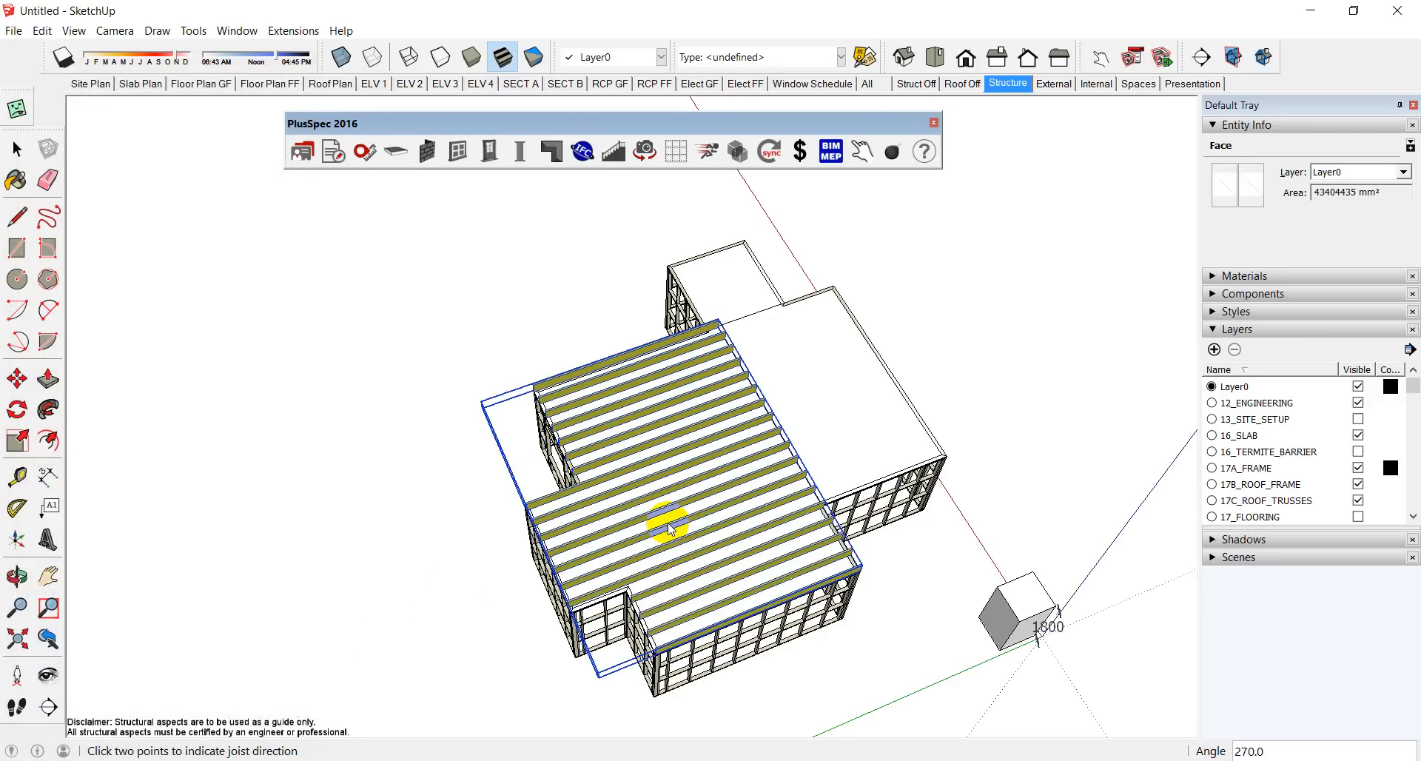
Step: Copy the main floor's end joist a short distance inward along the wall's top plate to form a second edge joist
scroll(527, 598, "up", 5)
middle_click_drag(527, 592, 673, 399)
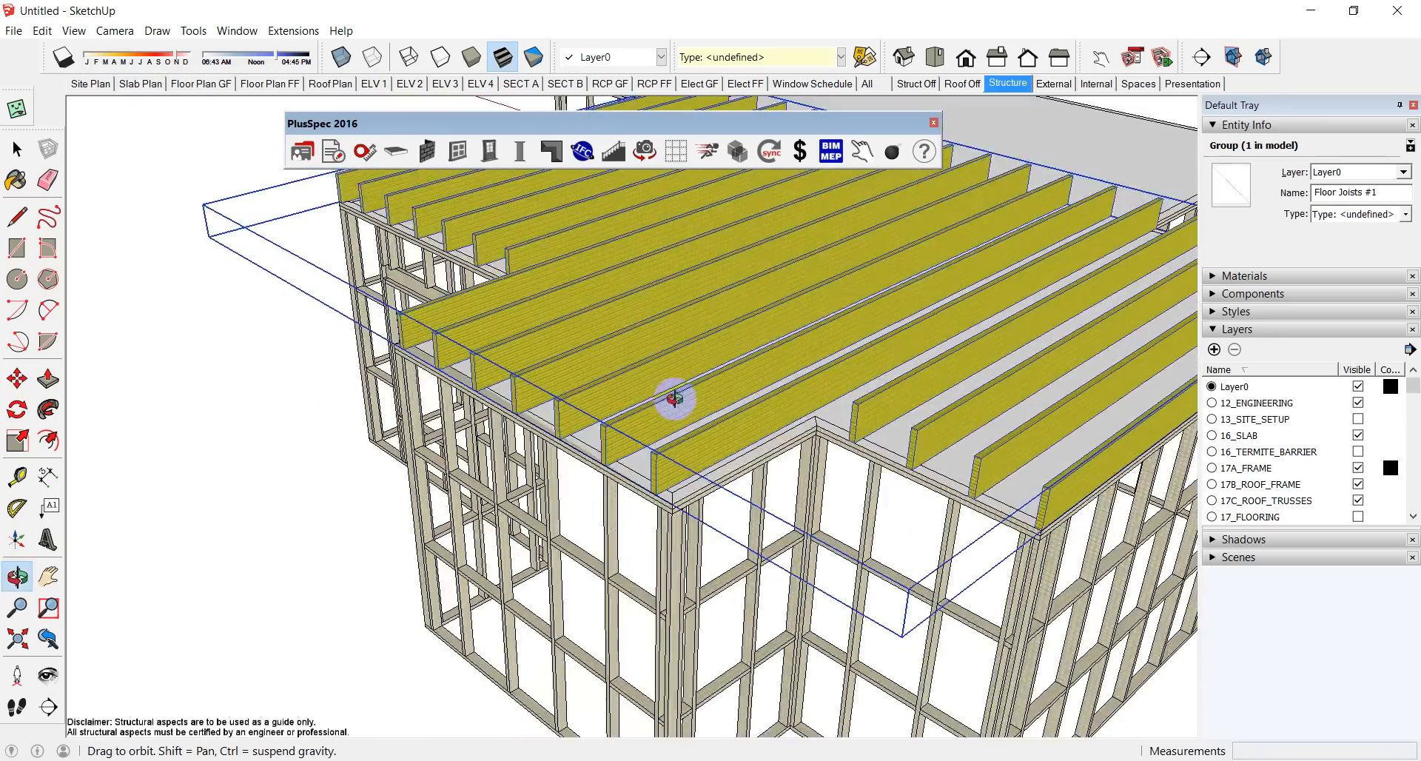
scroll(687, 449, "up", 3)
middle_click_drag(686, 449, 686, 447)
left_click_drag(686, 447, 616, 442)
middle_click_drag(615, 442, 533, 466)
key("space")
scroll(862, 425, "up", 4)
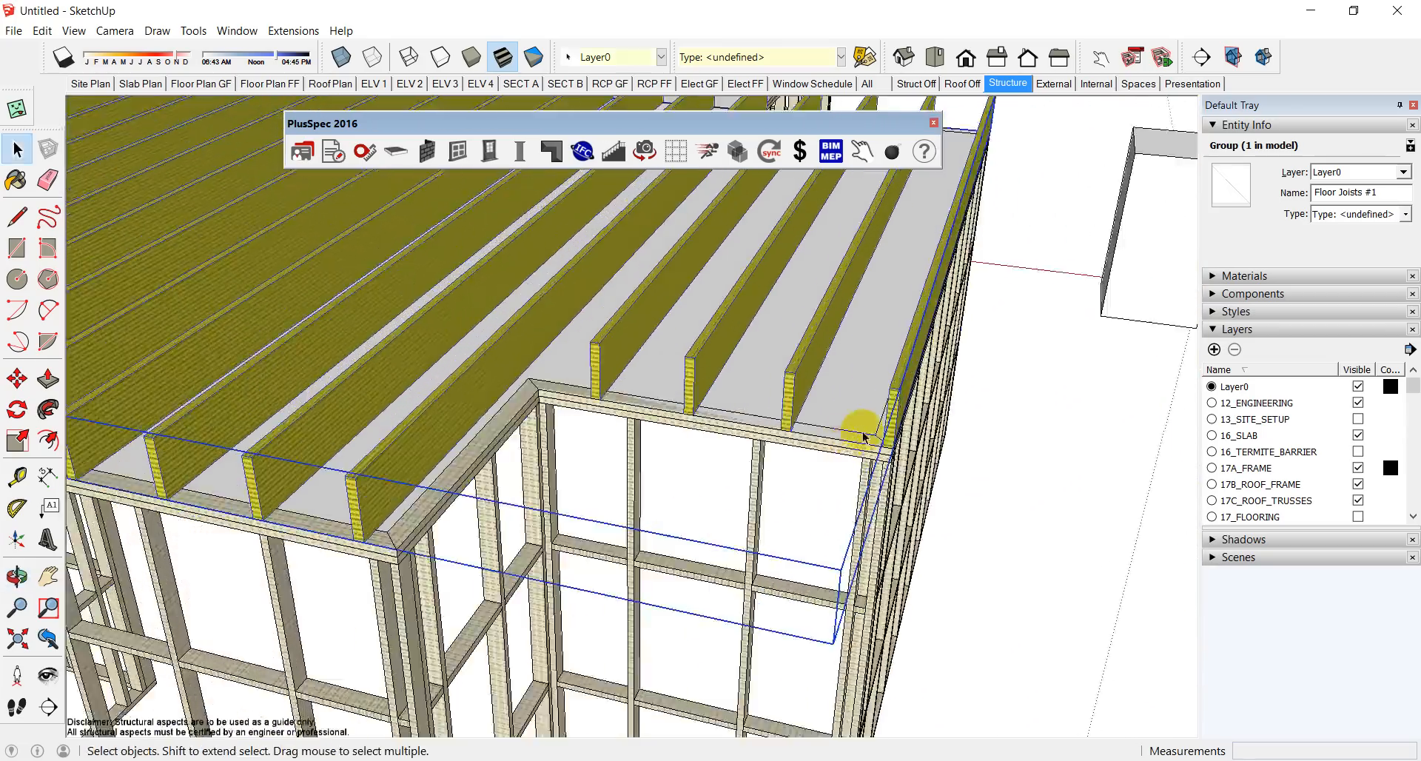
double_click(916, 423)
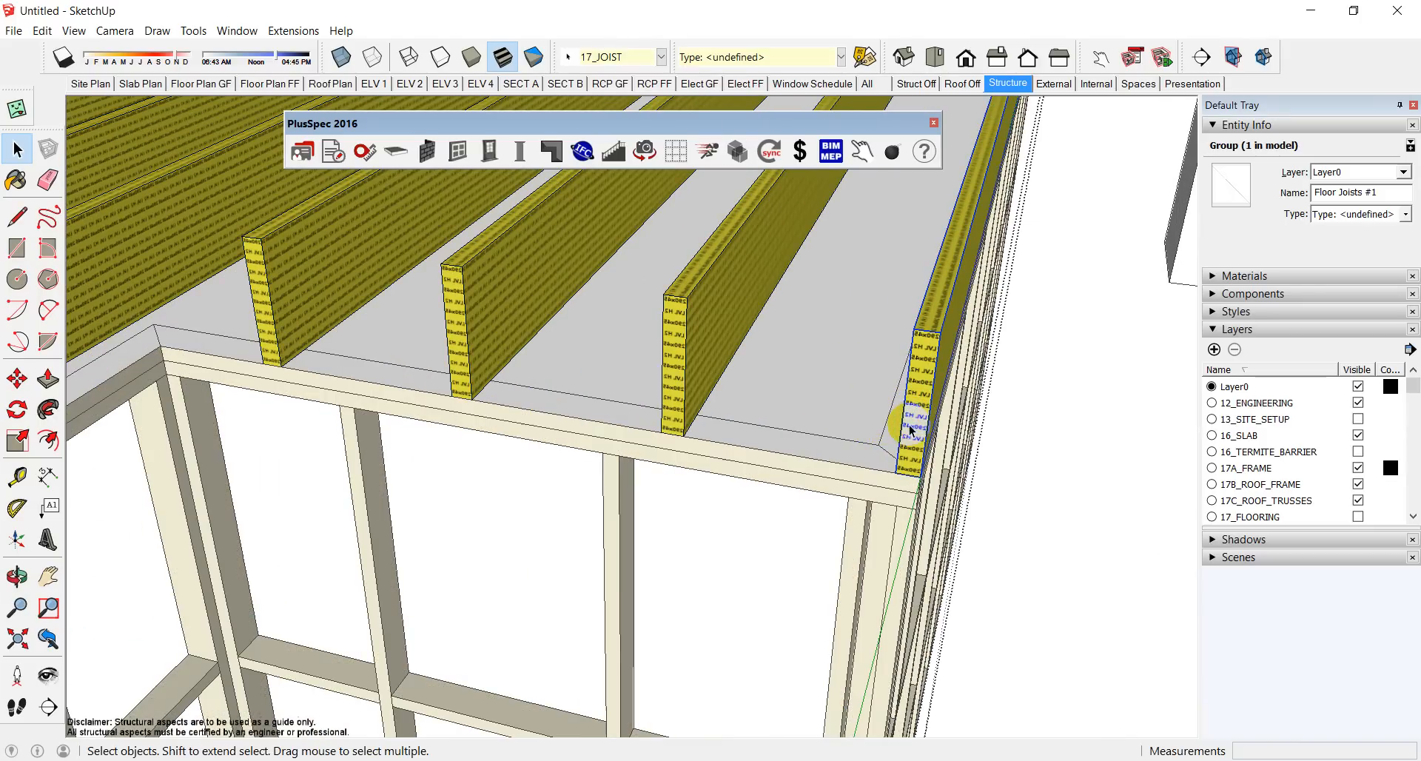
key("m")
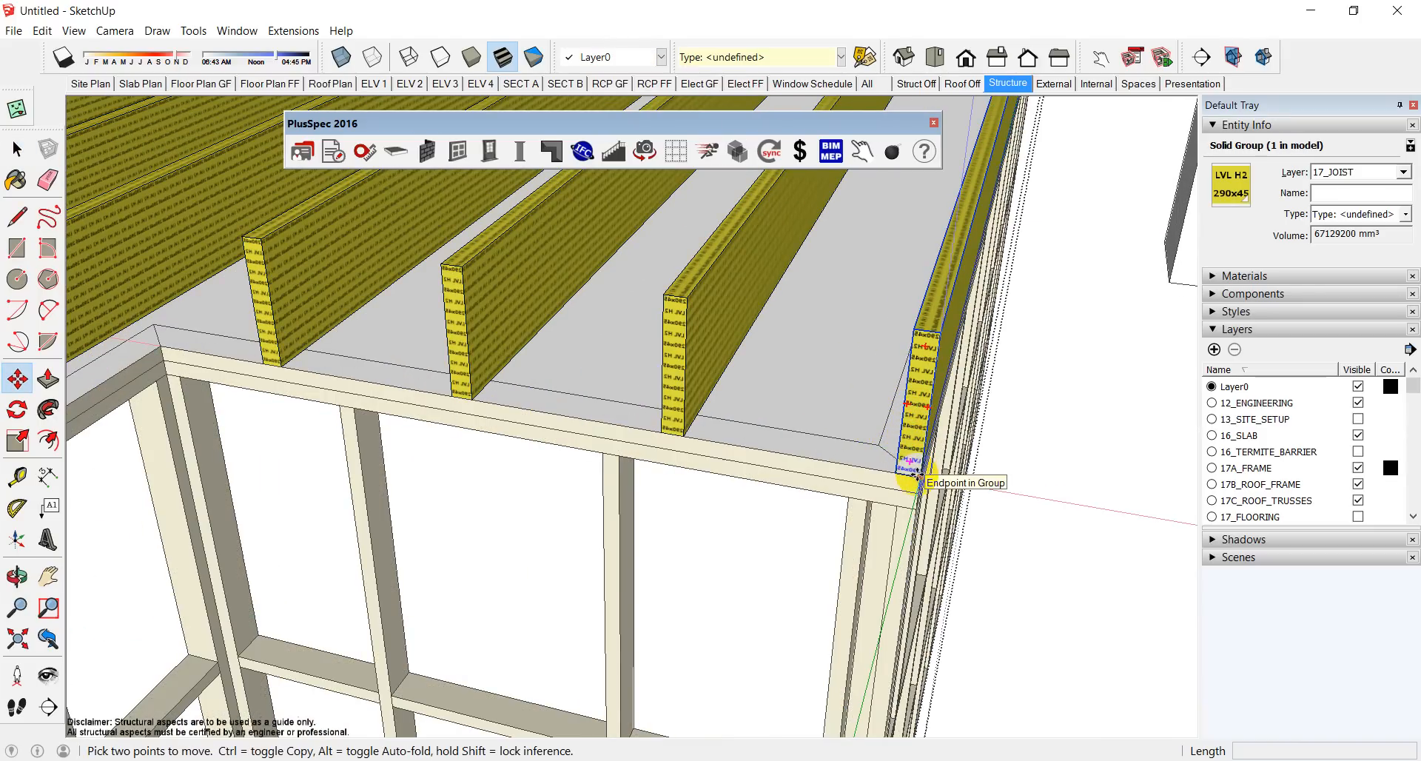
left_click(917, 475)
key("ctrl")
left_click(859, 462)
scroll(844, 457, "down", 6)
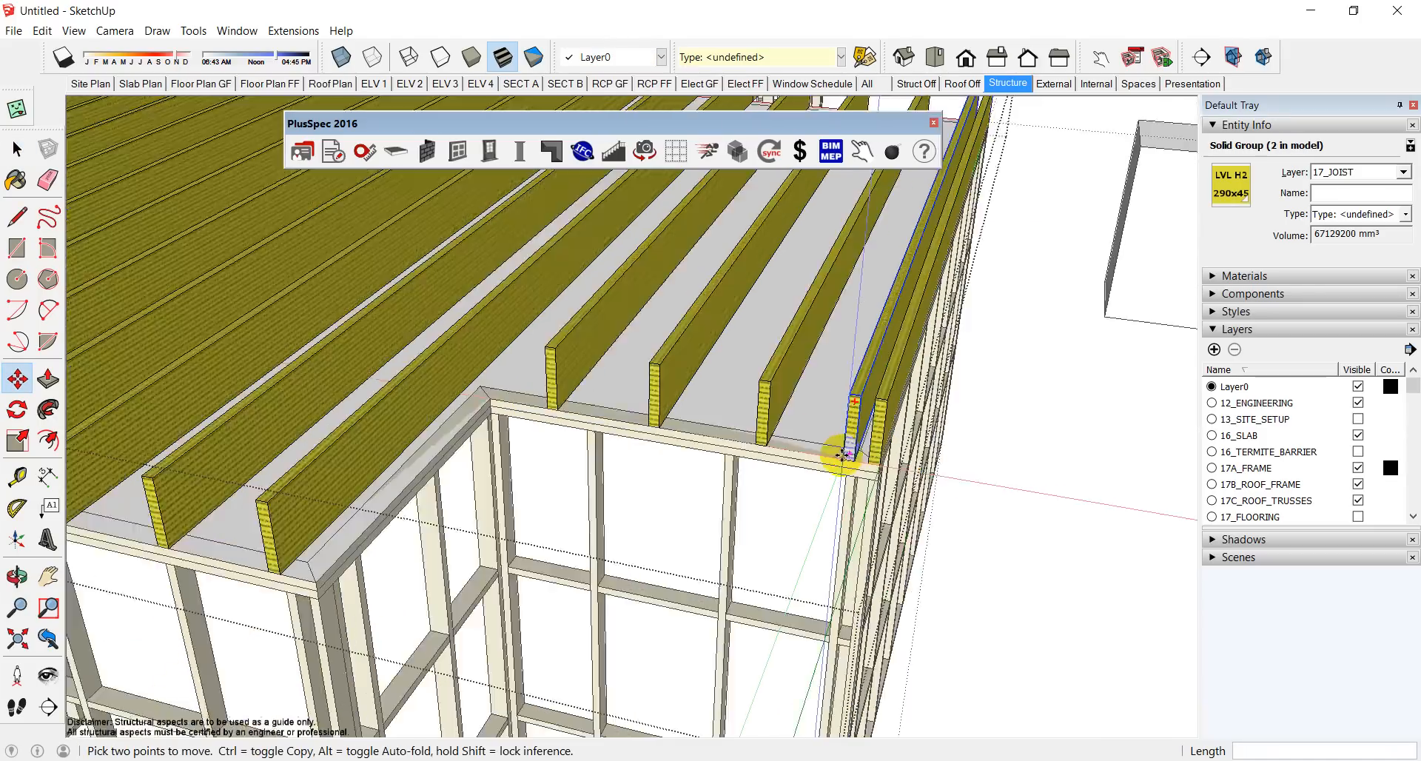
middle_click_drag(790, 419, 381, 492)
key("space")
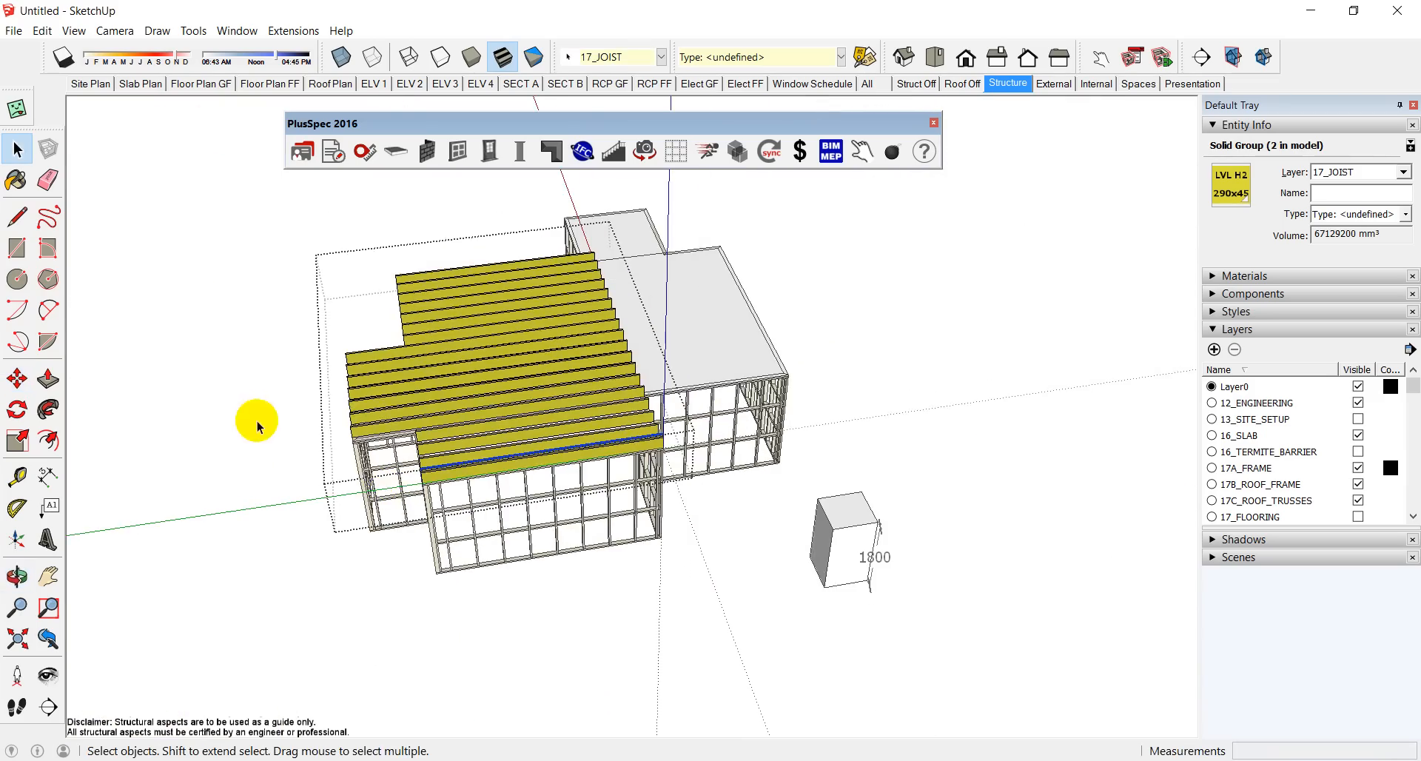
left_click(357, 415)
Step: Create floor joists on the adjoining large face with the same 450 mm, 290x45 settings, running perpendicular to the main floor's joists
middle_click_drag(357, 415, 481, 405)
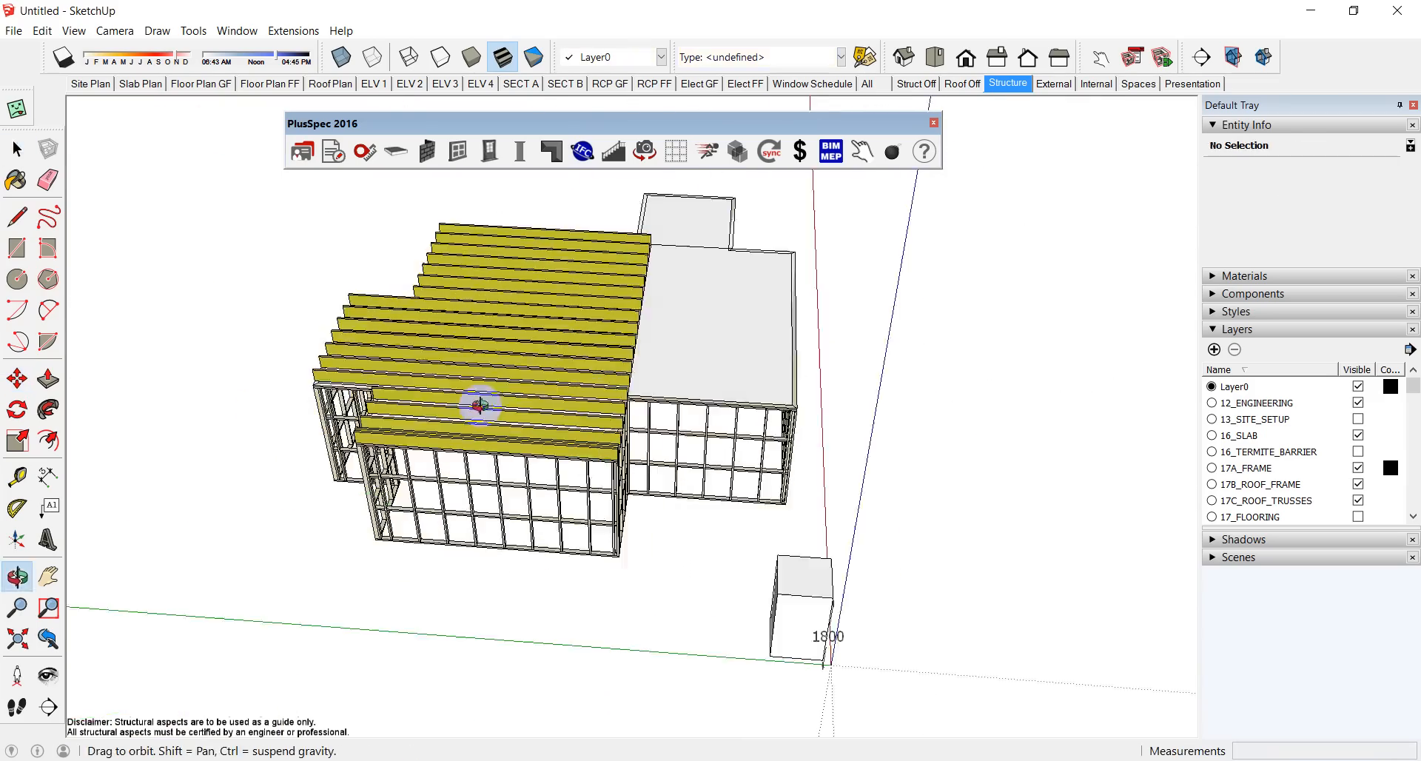
left_click(695, 357)
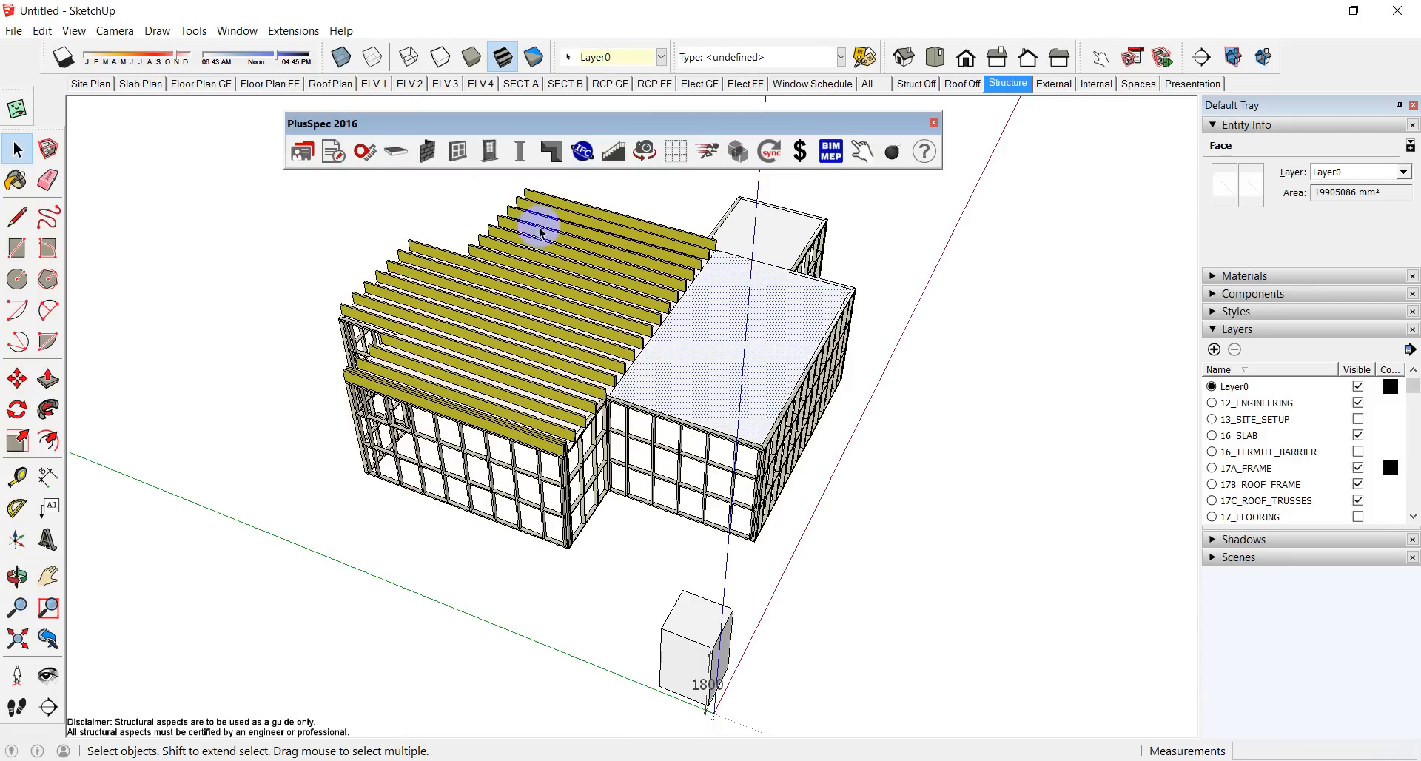
left_click(396, 152)
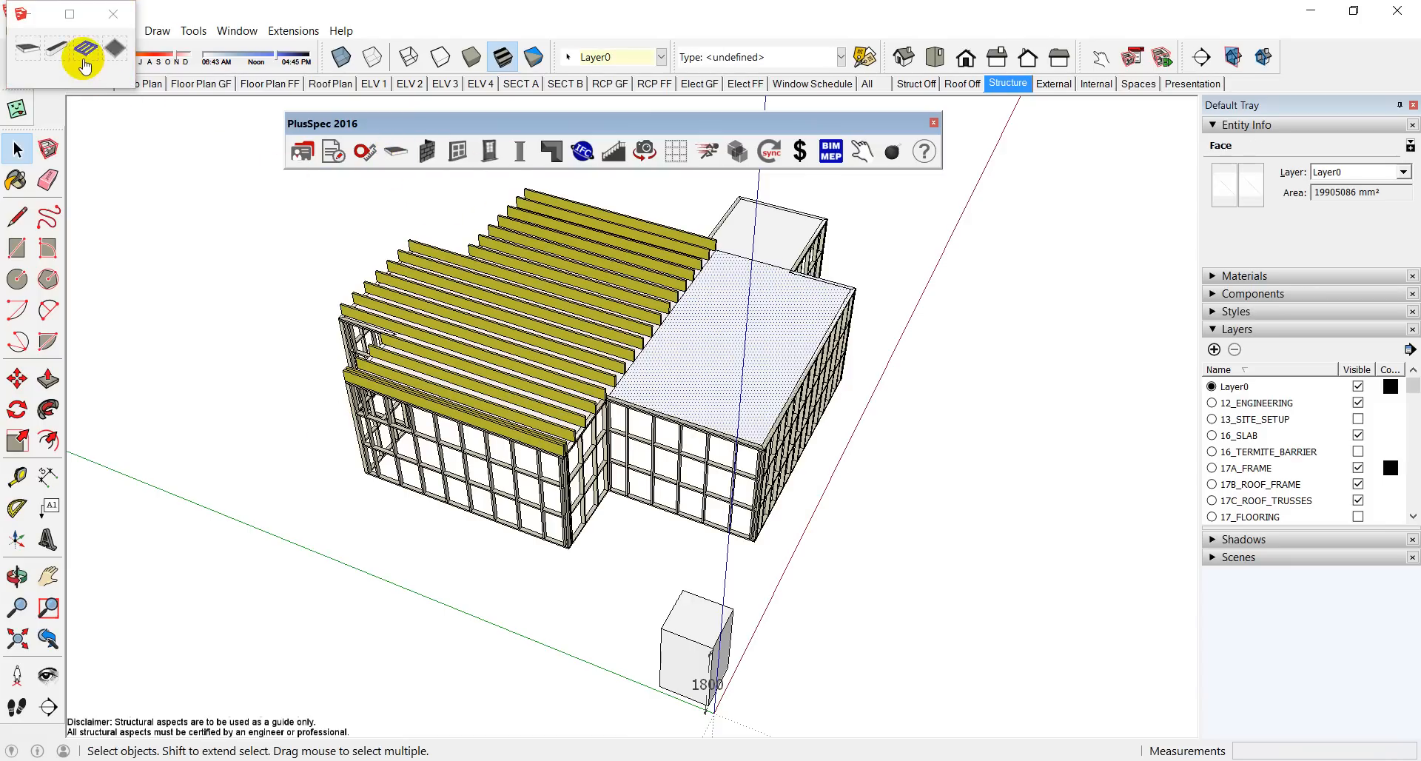
left_click(59, 48)
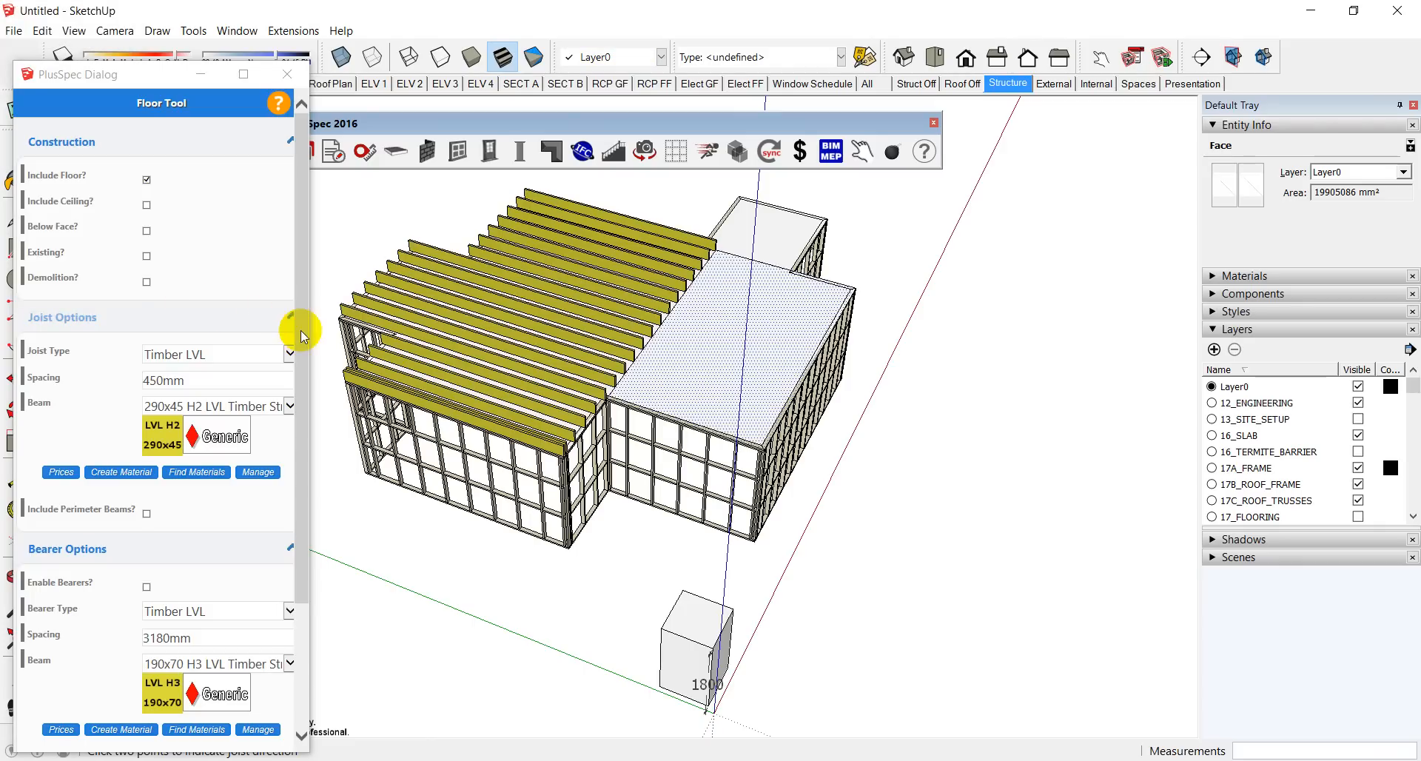
scroll(304, 335, "down", 5)
left_click(197, 708)
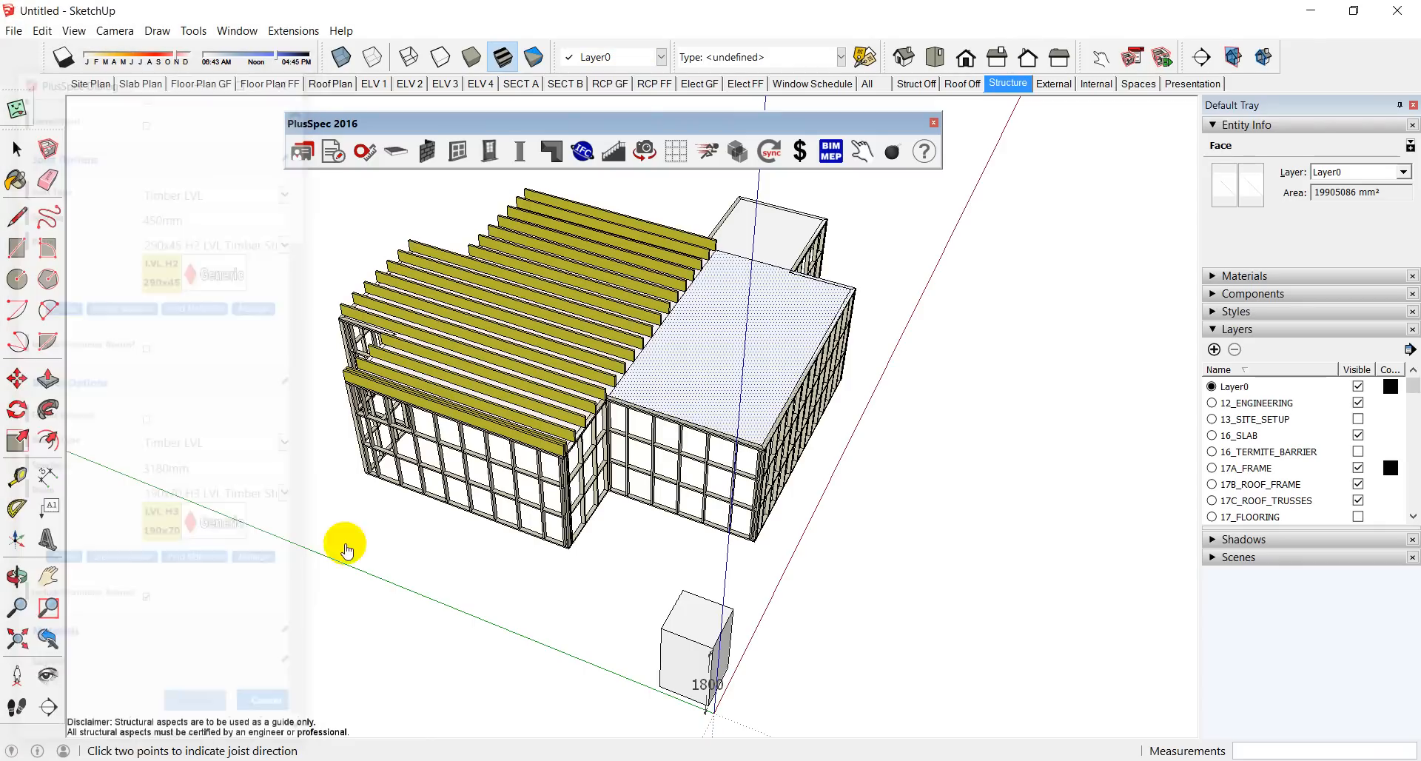
left_click(715, 333)
left_click(677, 358)
Step: Create floor joists on the remaining small face with the same settings, running perpendicular to the adjoining area's joists
middle_click_drag(730, 344, 565, 355)
left_click(593, 355)
left_click(419, 153)
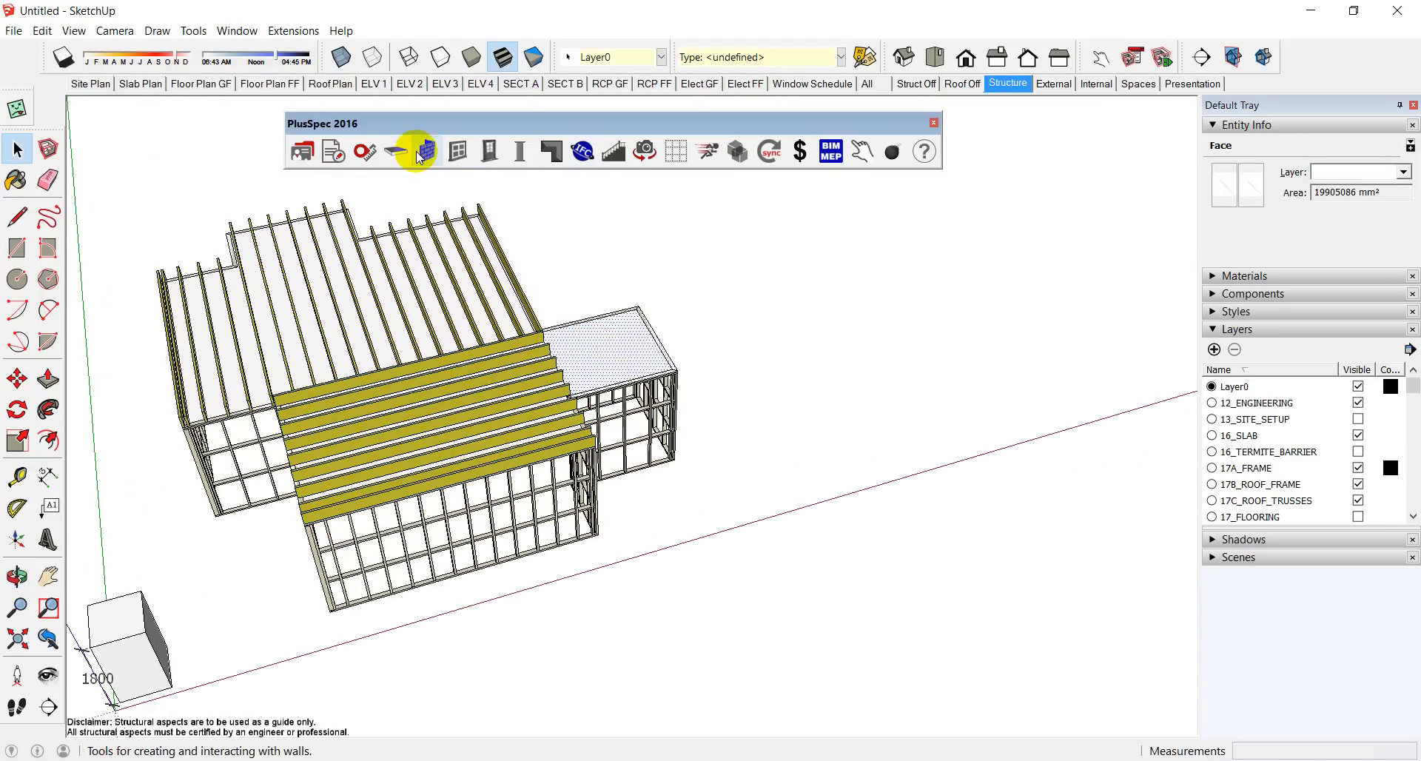
left_click(399, 153)
left_click(89, 49)
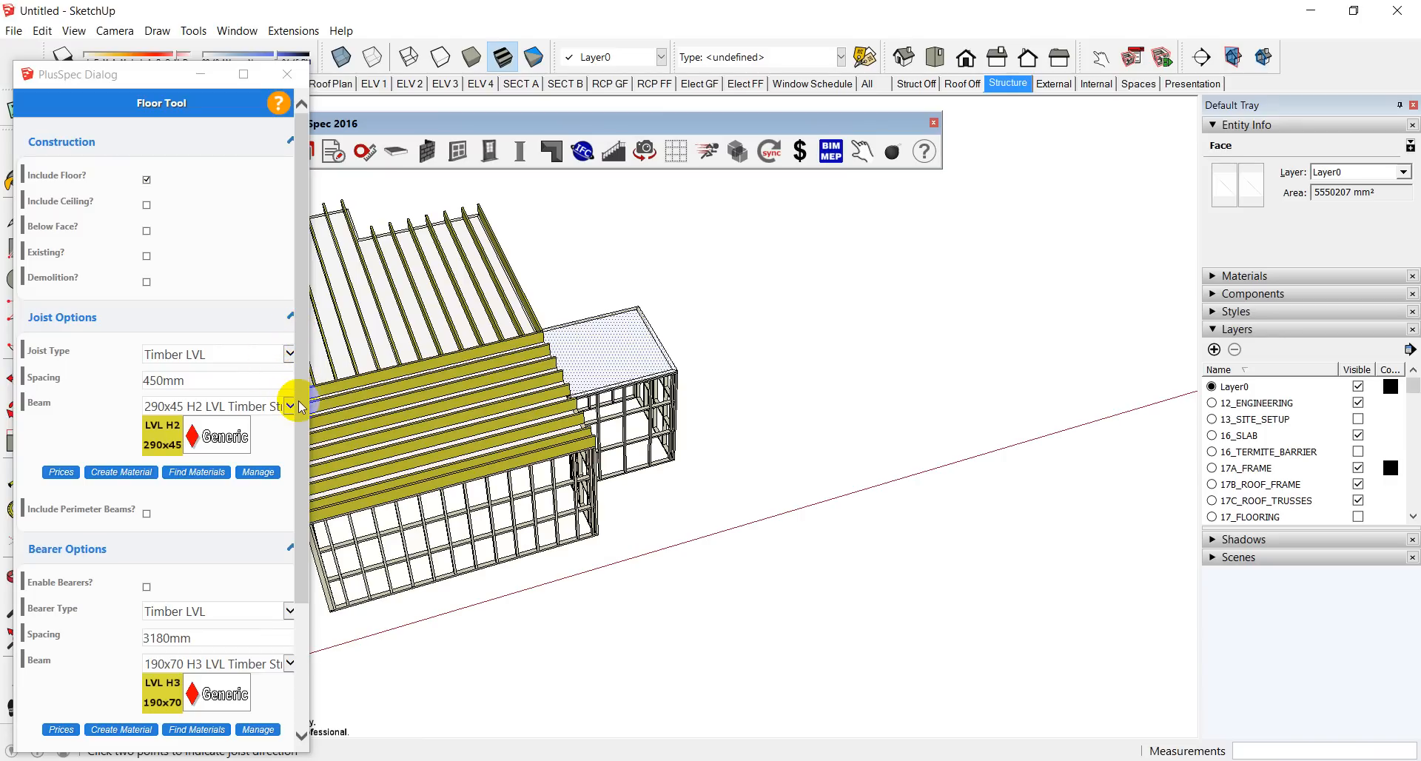
scroll(292, 425, "down", 3)
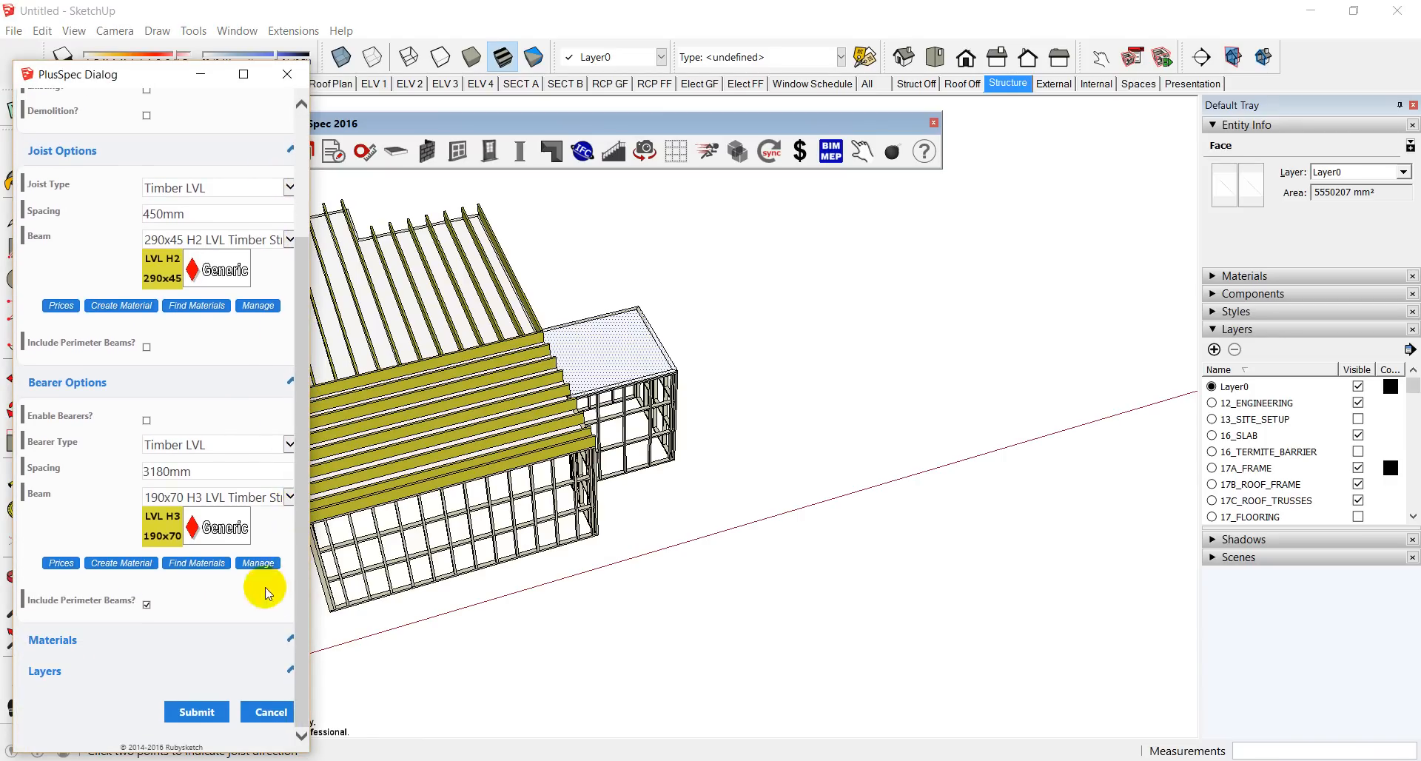
left_click(200, 711)
scroll(584, 367, "up", 5)
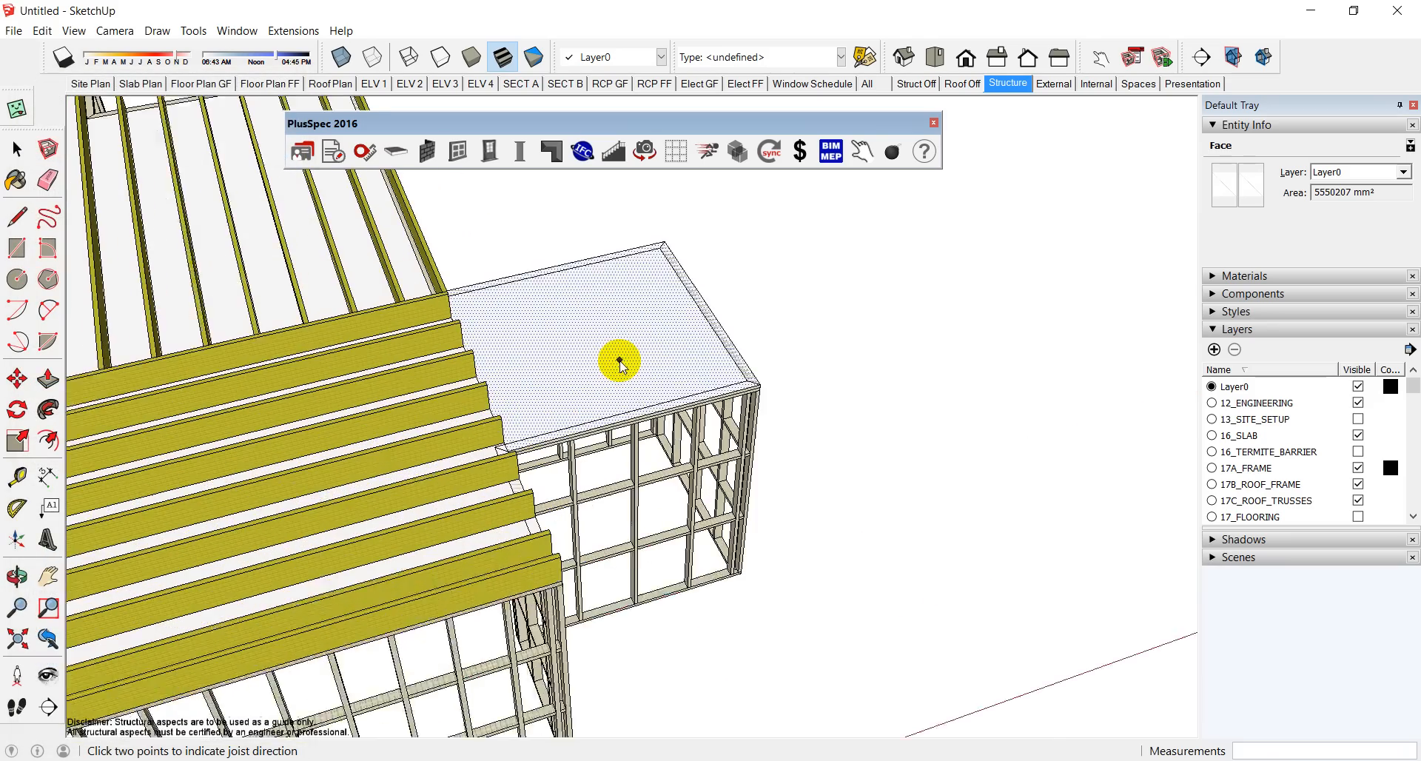
left_click(627, 378)
left_click(612, 352)
Step: Start the Component Tool with the structural steel component Universal Beam on the 12_ENGINEERING layer
scroll(603, 347, "down", 5)
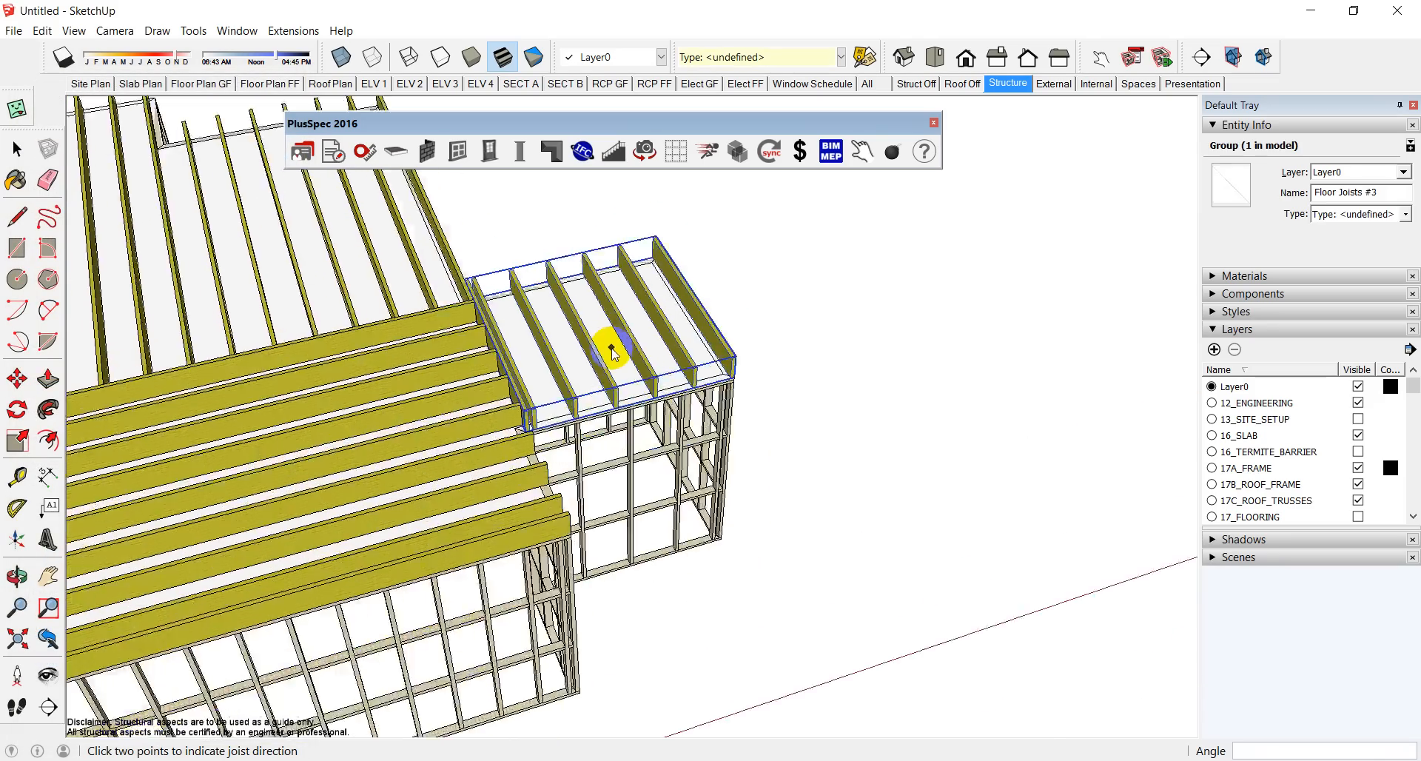
middle_click_drag(602, 343, 985, 333)
scroll(411, 462, "up", 5)
middle_click_drag(412, 465, 431, 460)
scroll(431, 460, "down", 6)
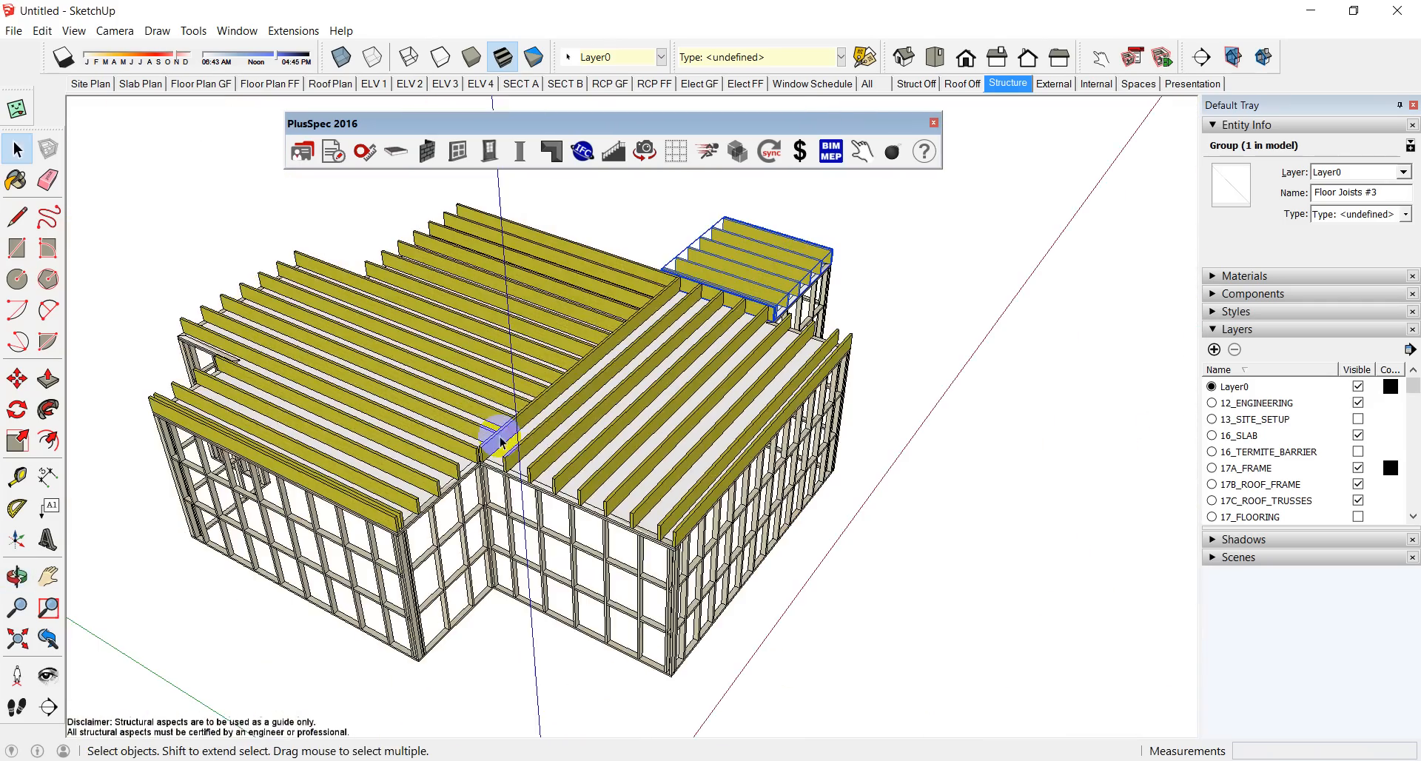
middle_click_drag(755, 492, 781, 423)
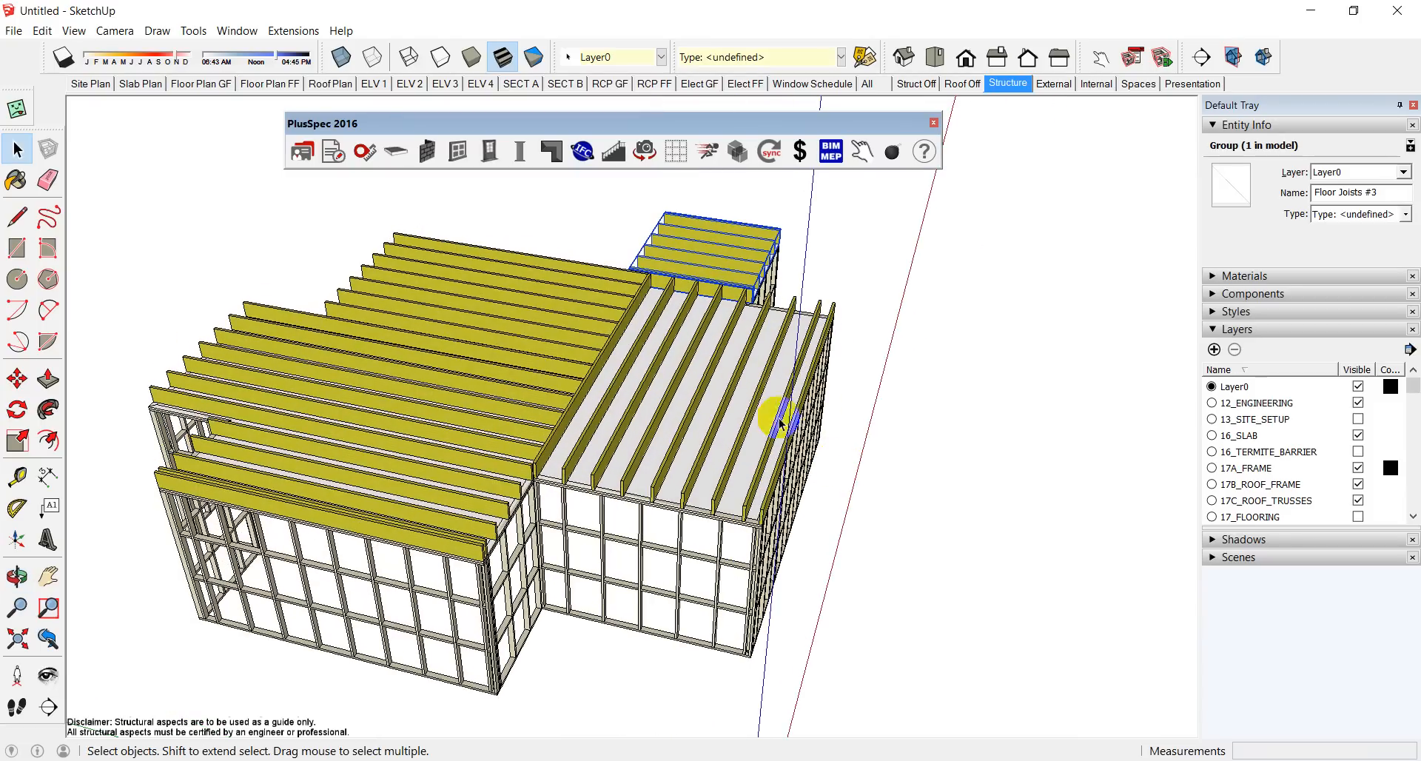
left_click(738, 152)
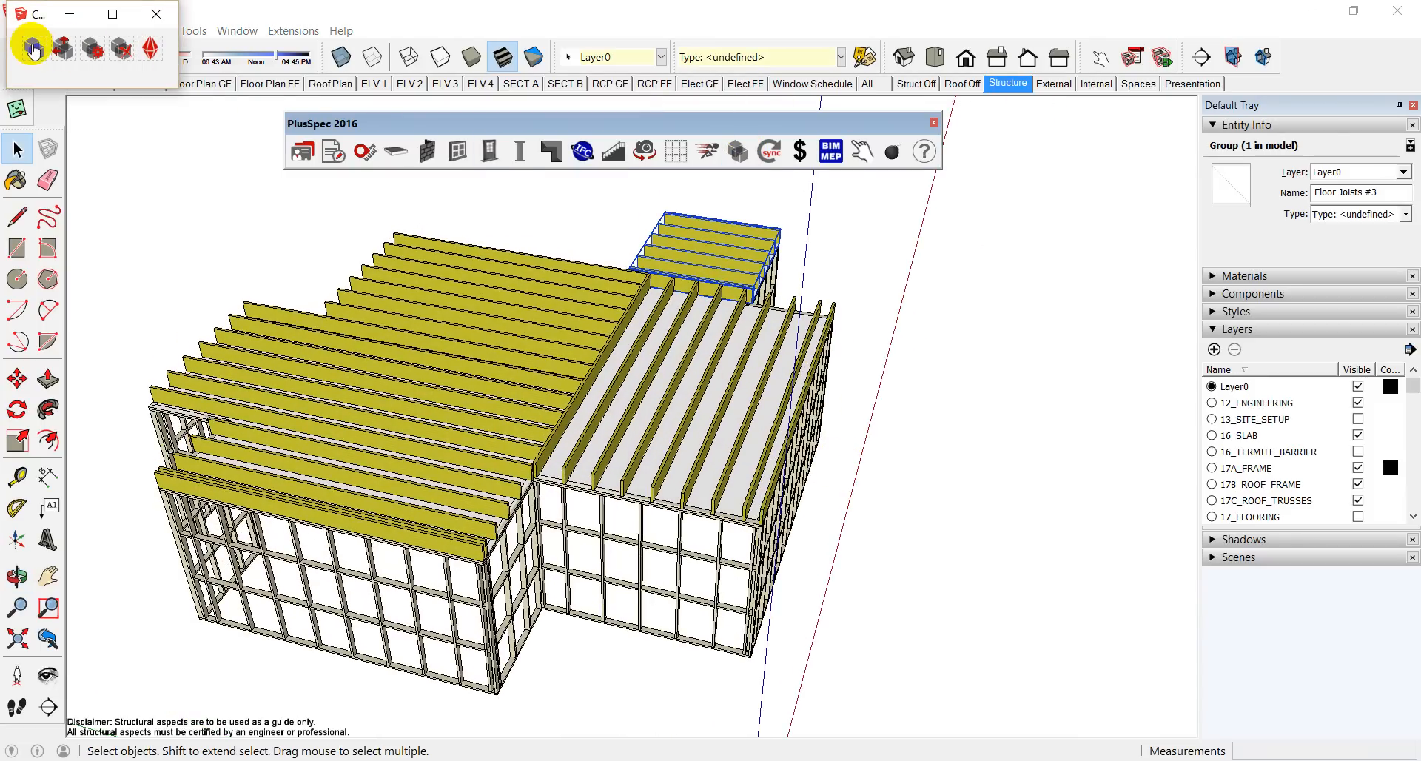
left_click(34, 49)
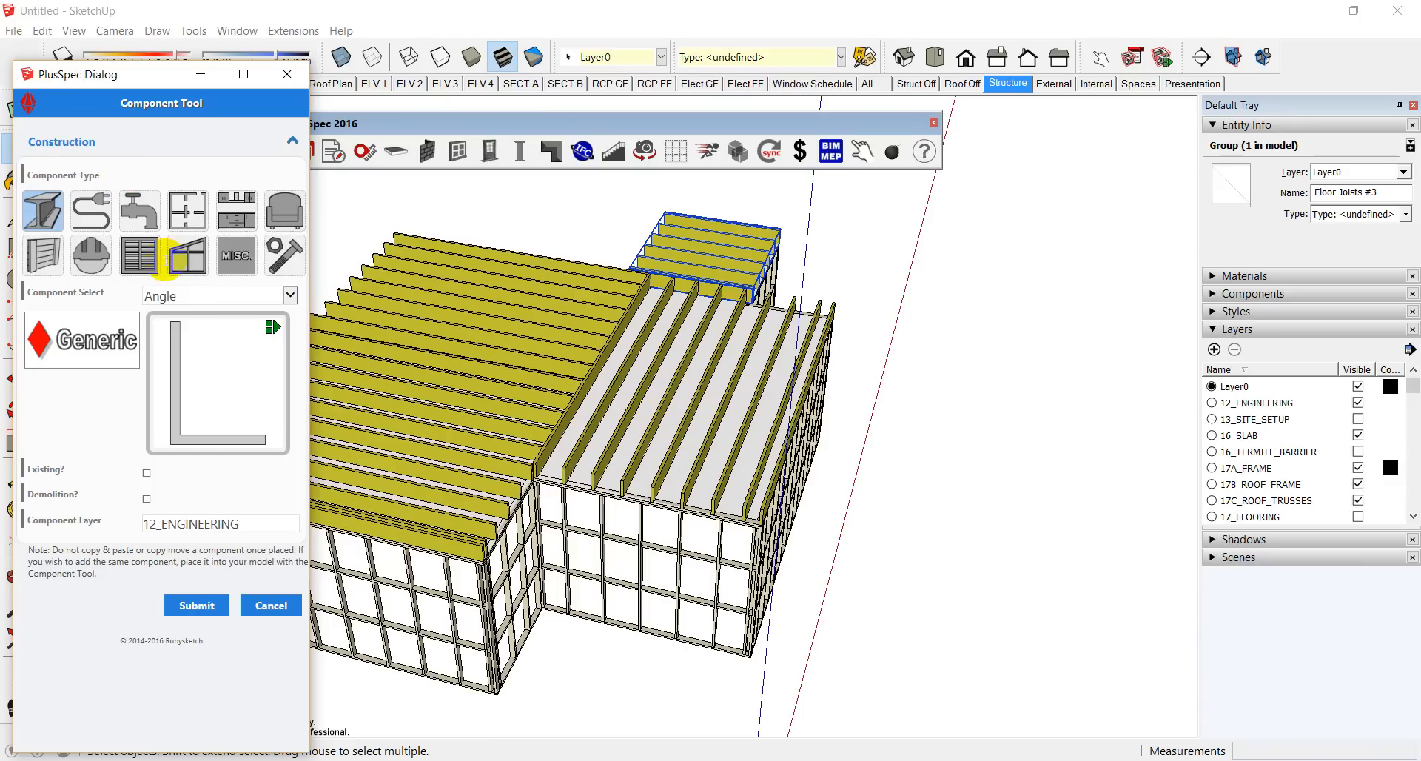
scroll(176, 360, "down", 4)
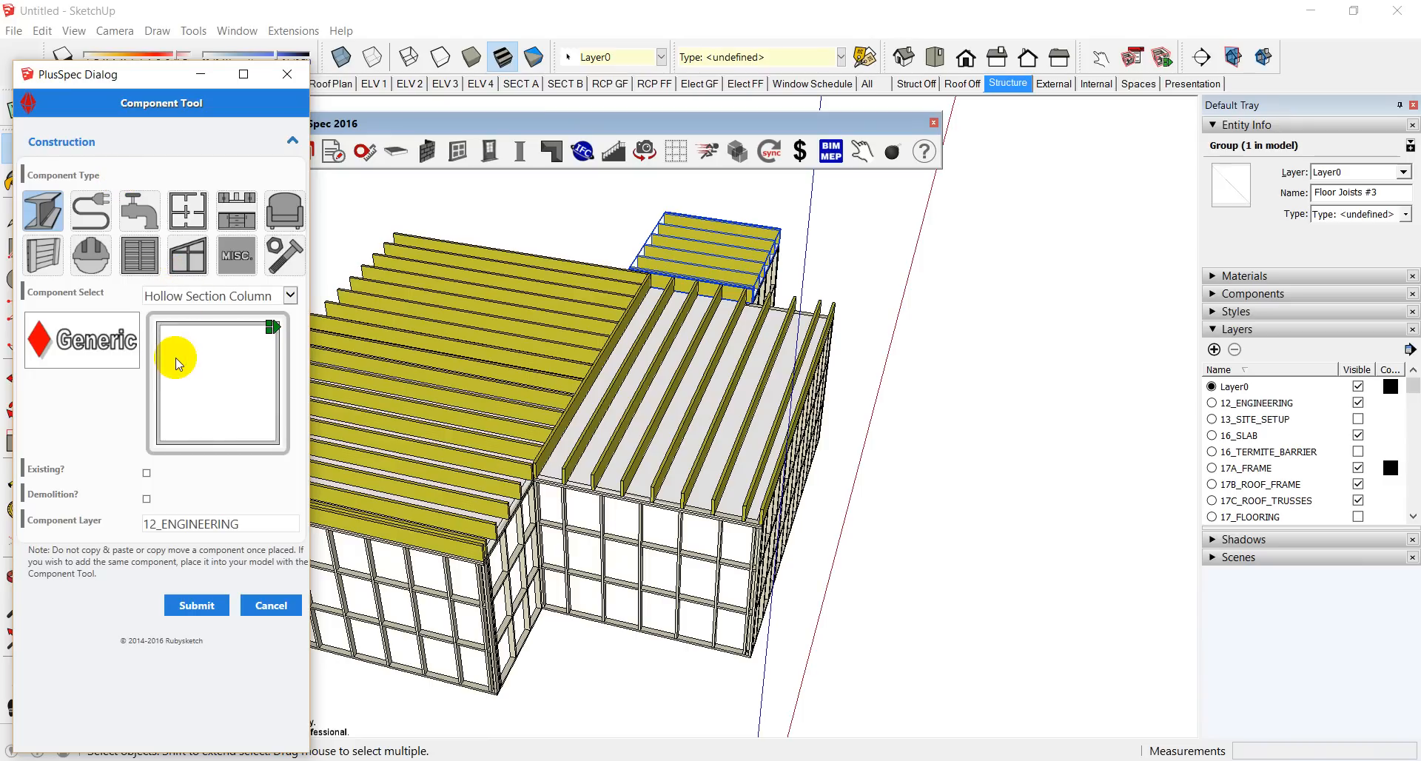
scroll(177, 362, "down", 1)
scroll(179, 363, "up", 1)
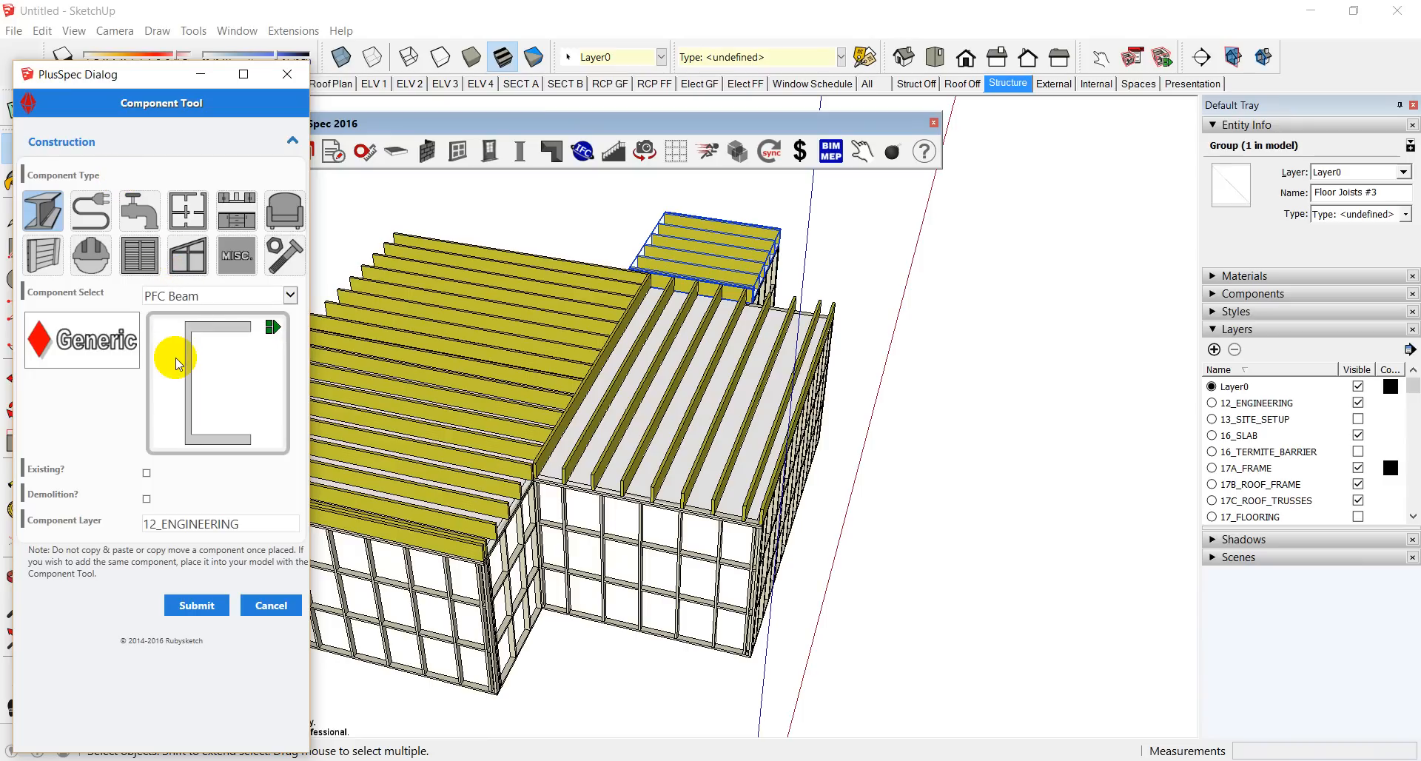
scroll(178, 363, "down", 1)
scroll(179, 364, "down", 1)
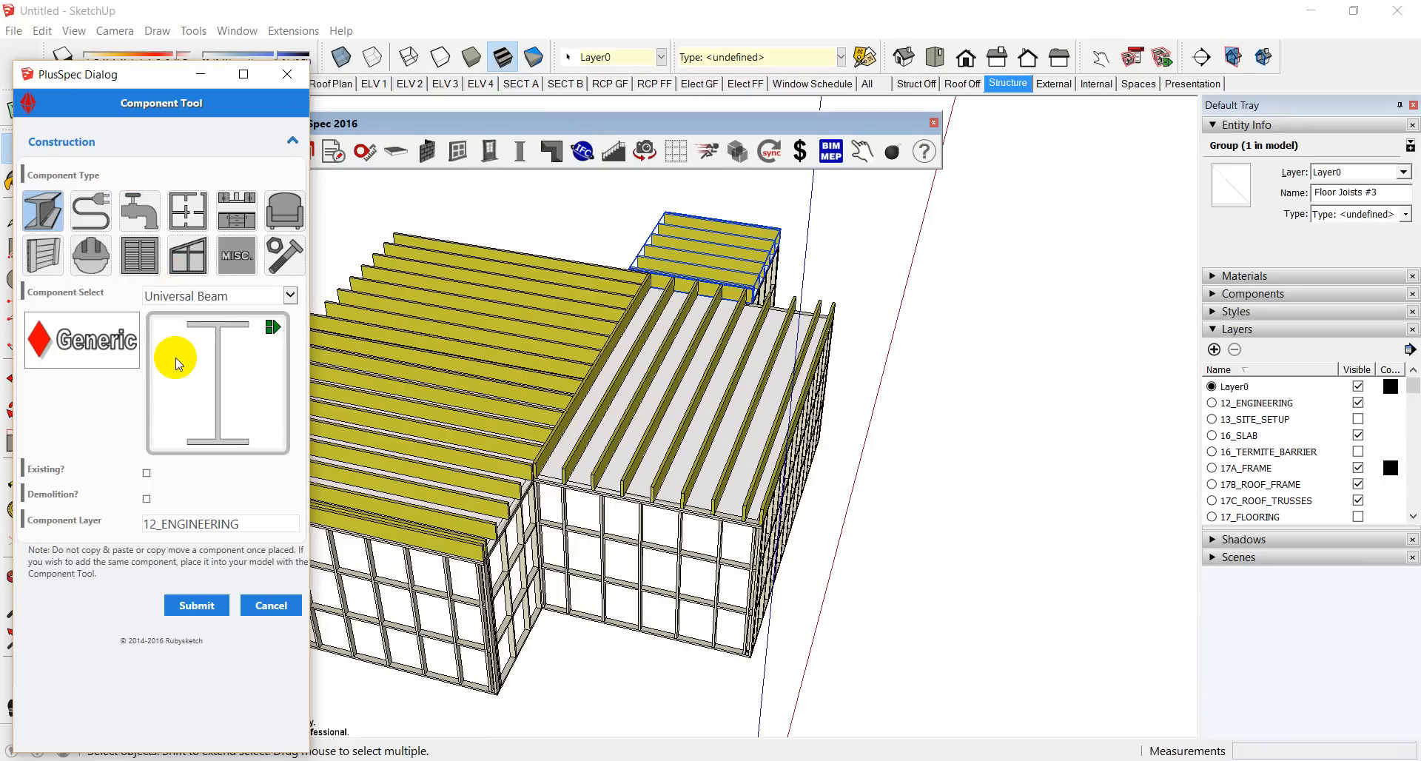
left_click(196, 608)
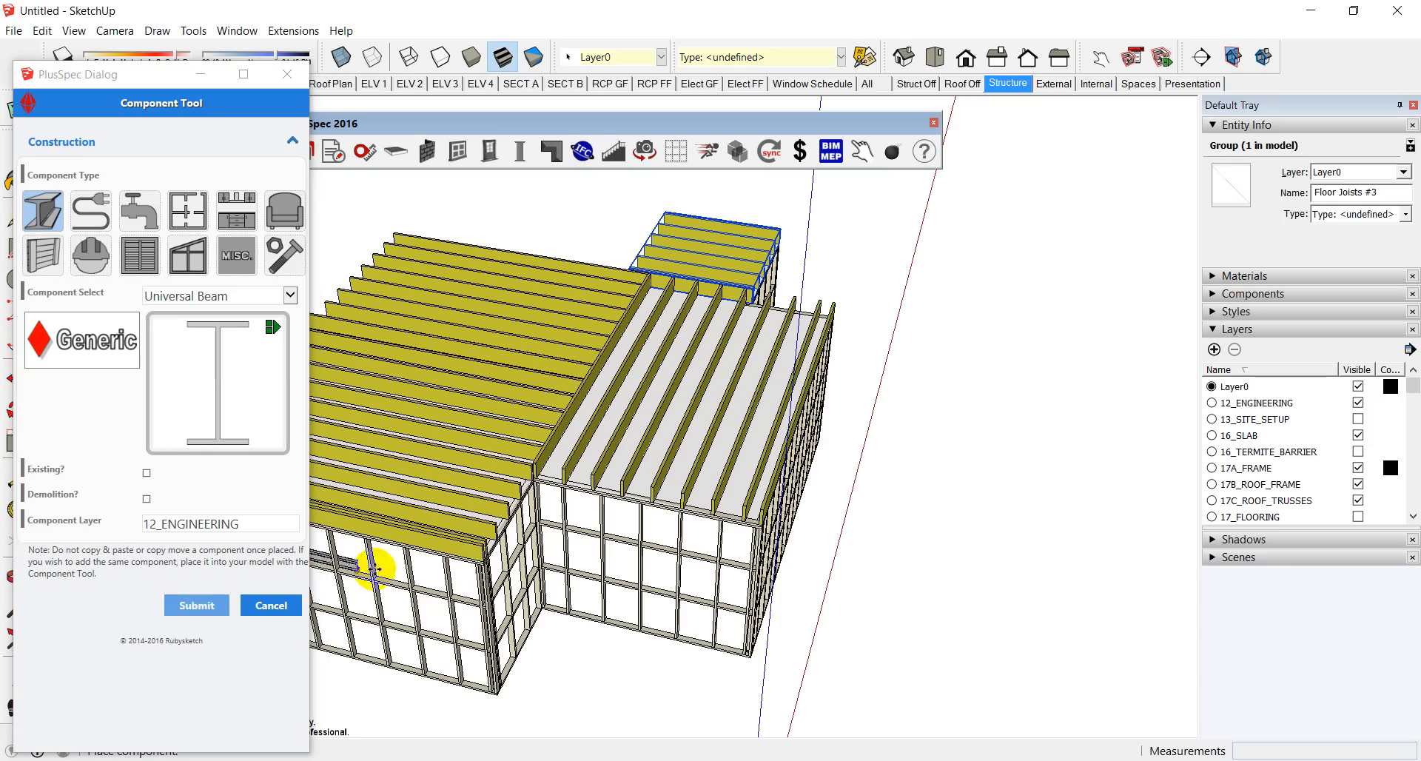
Step: Place the universal beam on the wall's top plate beside the junction of the two joist areas
scroll(551, 495, "up", 5)
scroll(592, 481, "up", 2)
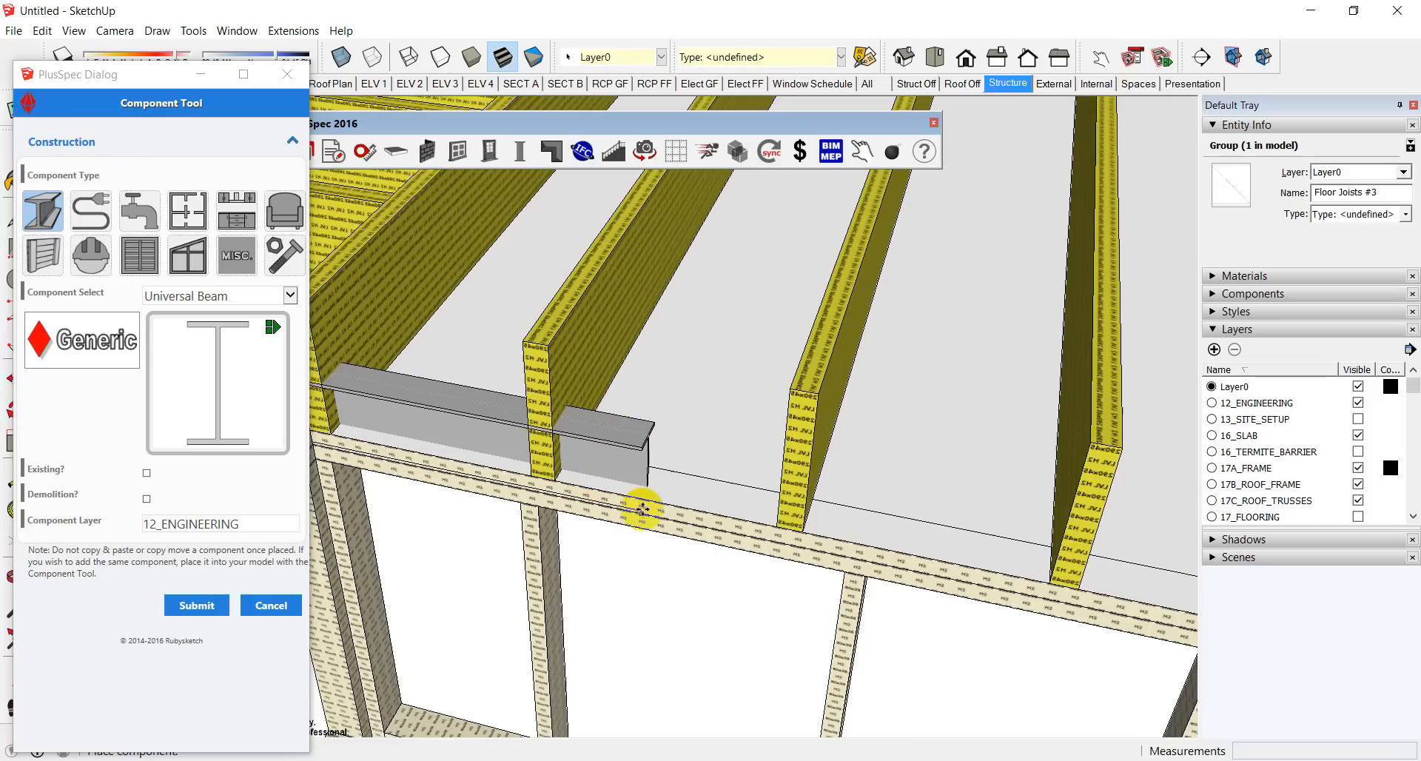
left_click(651, 499)
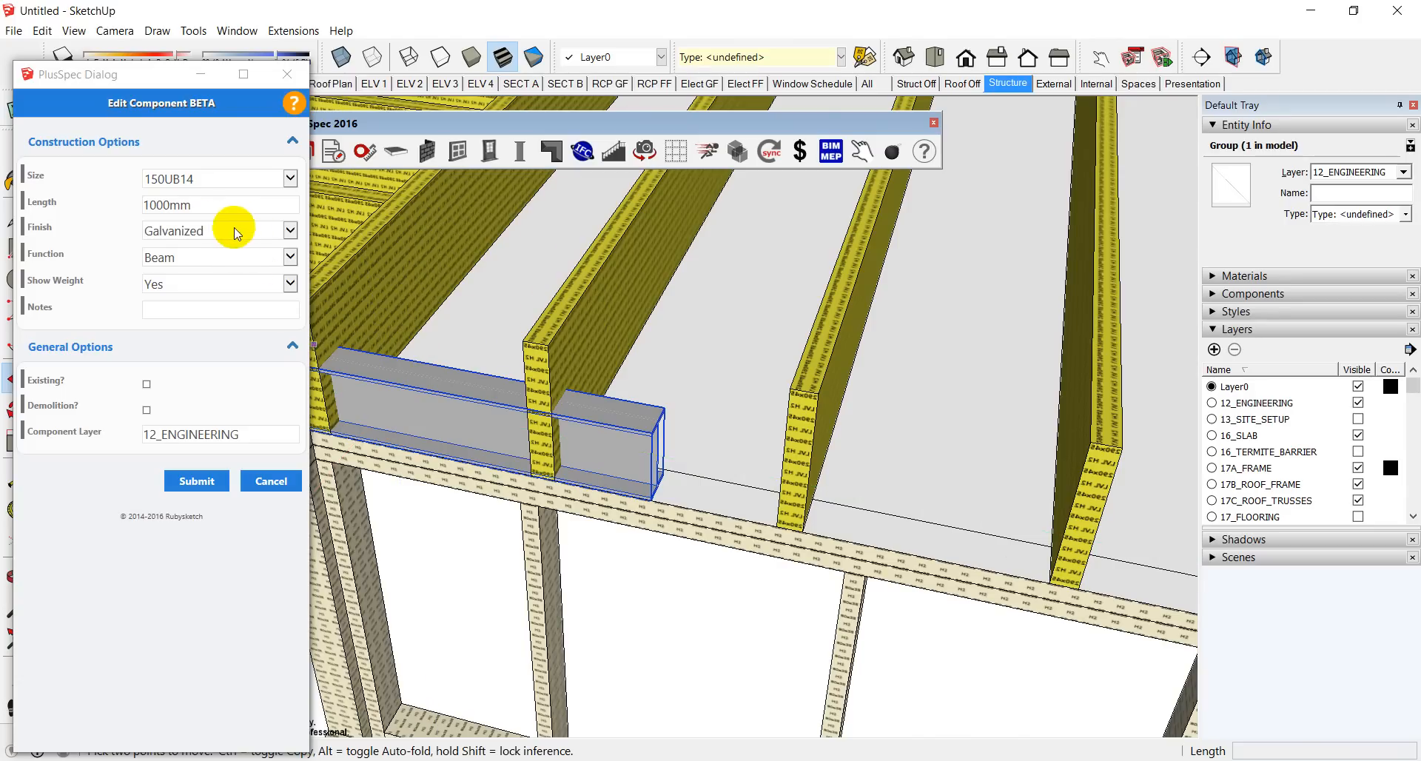
Step: Set the placed beam's size to 310UB32 and its finish to Red Oxide
left_click(288, 179)
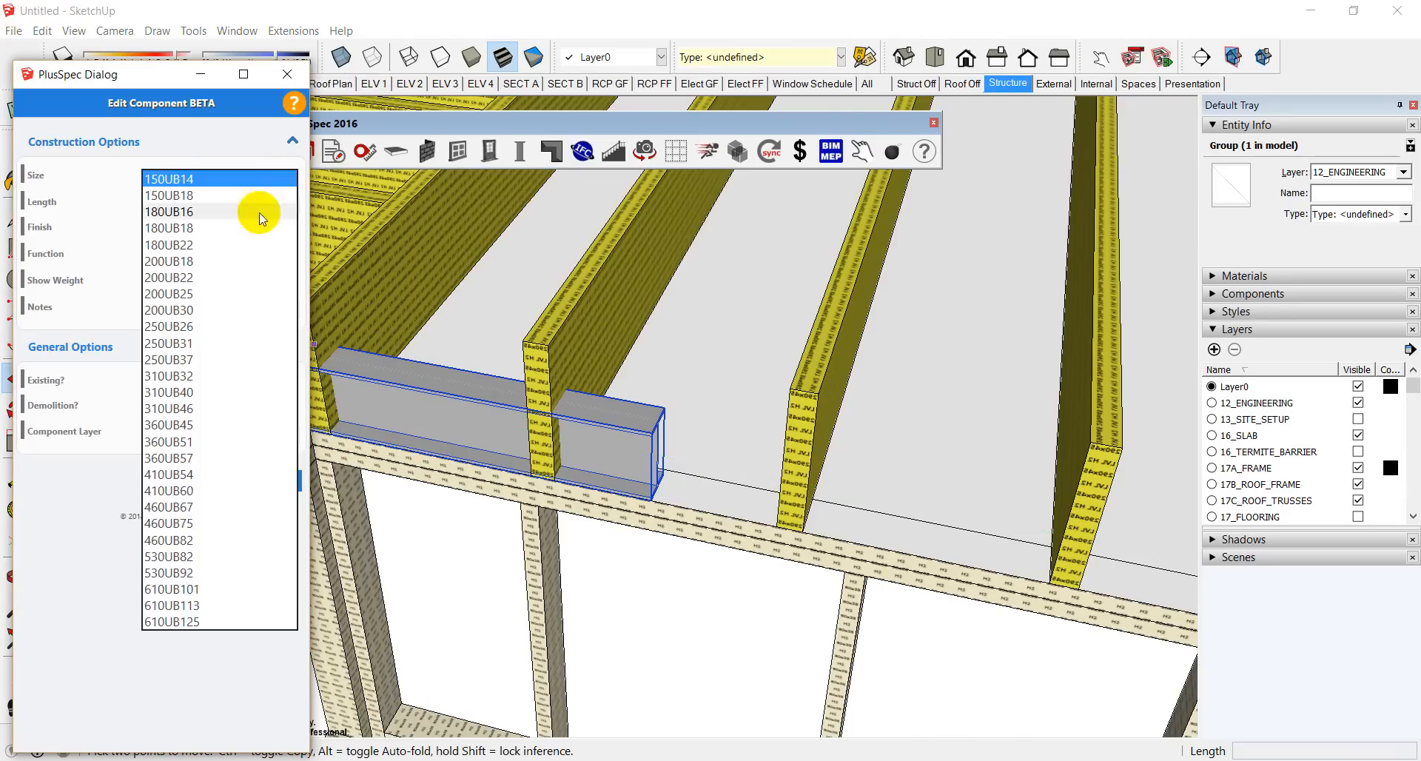
left_click(197, 377)
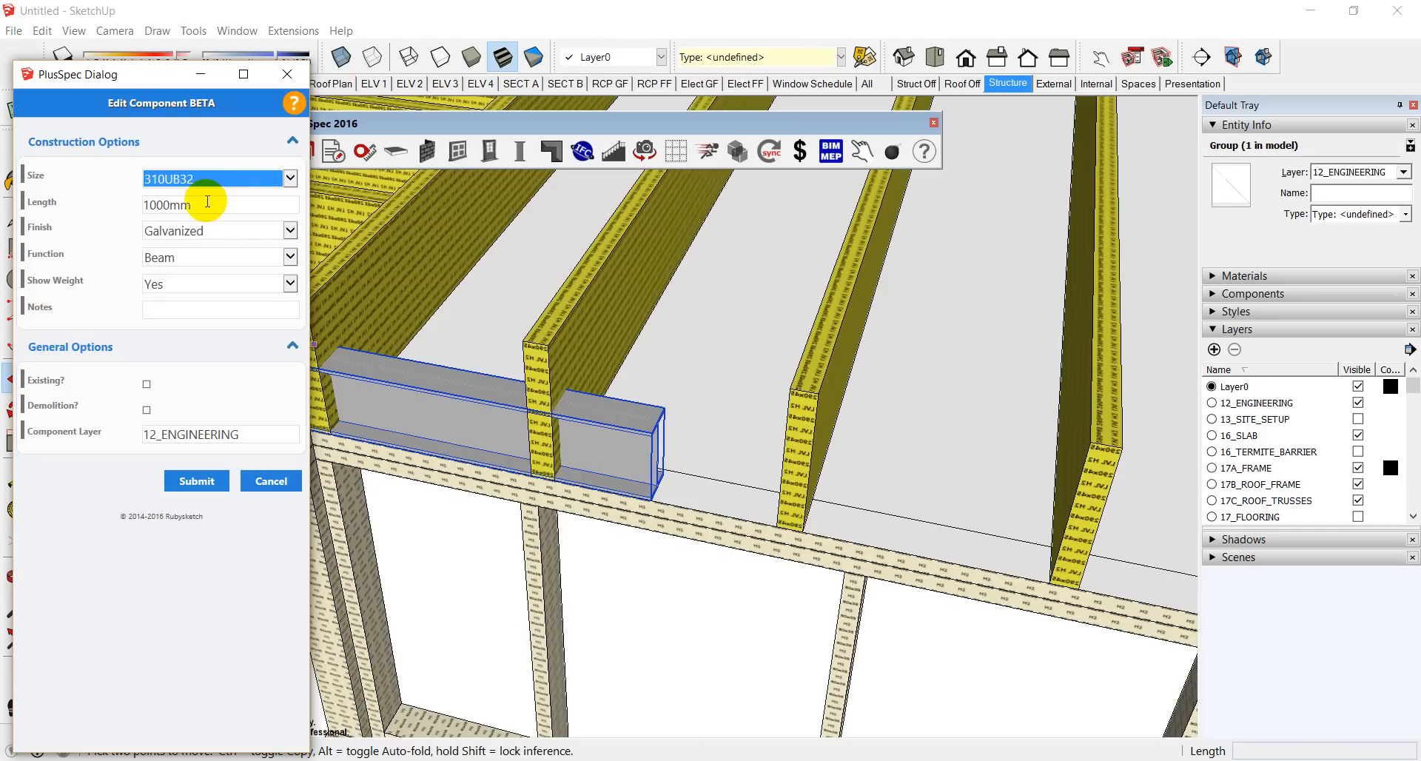
left_click(289, 230)
left_click(246, 248)
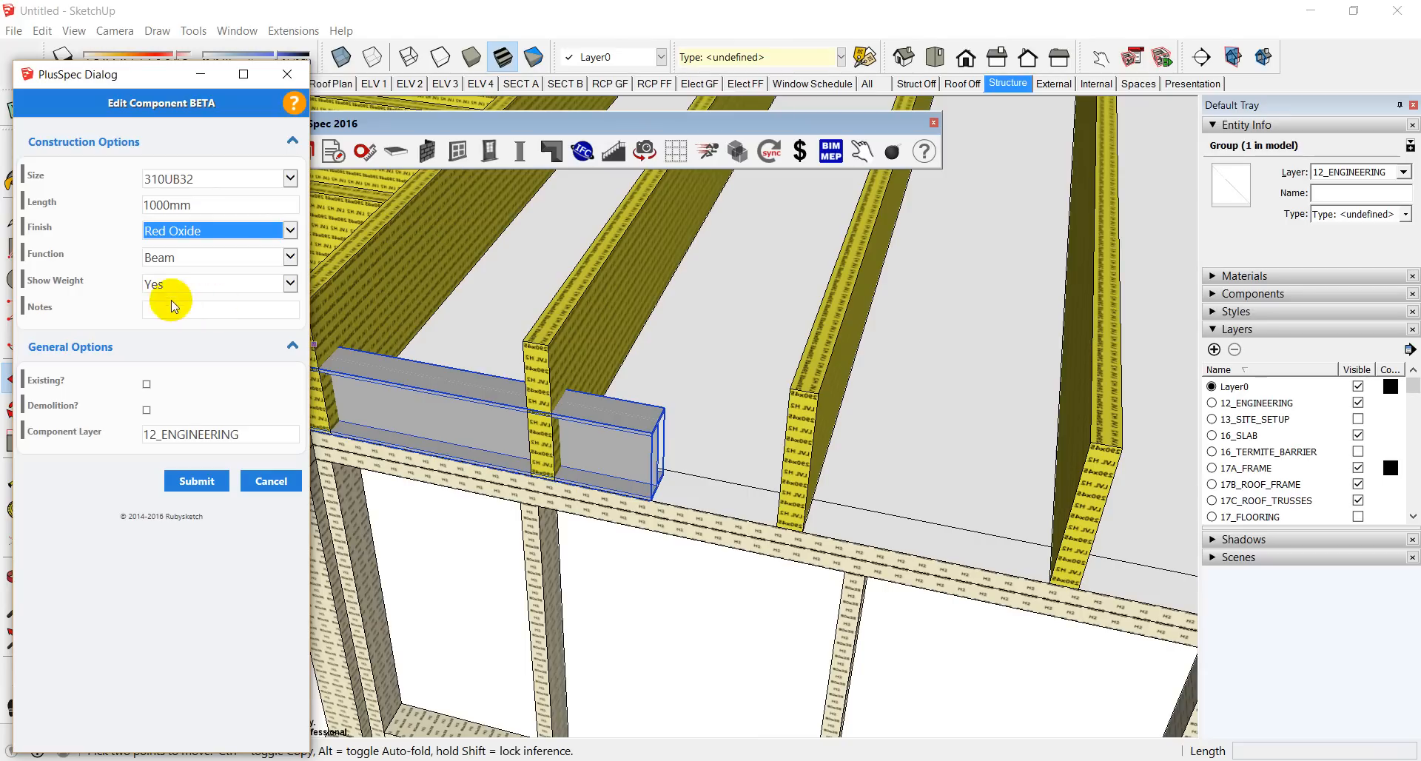
left_click(199, 481)
Step: Rotate the universal beam so it runs parallel to the joists at the junction of the two joist areas
middle_click_drag(486, 380, 799, 352)
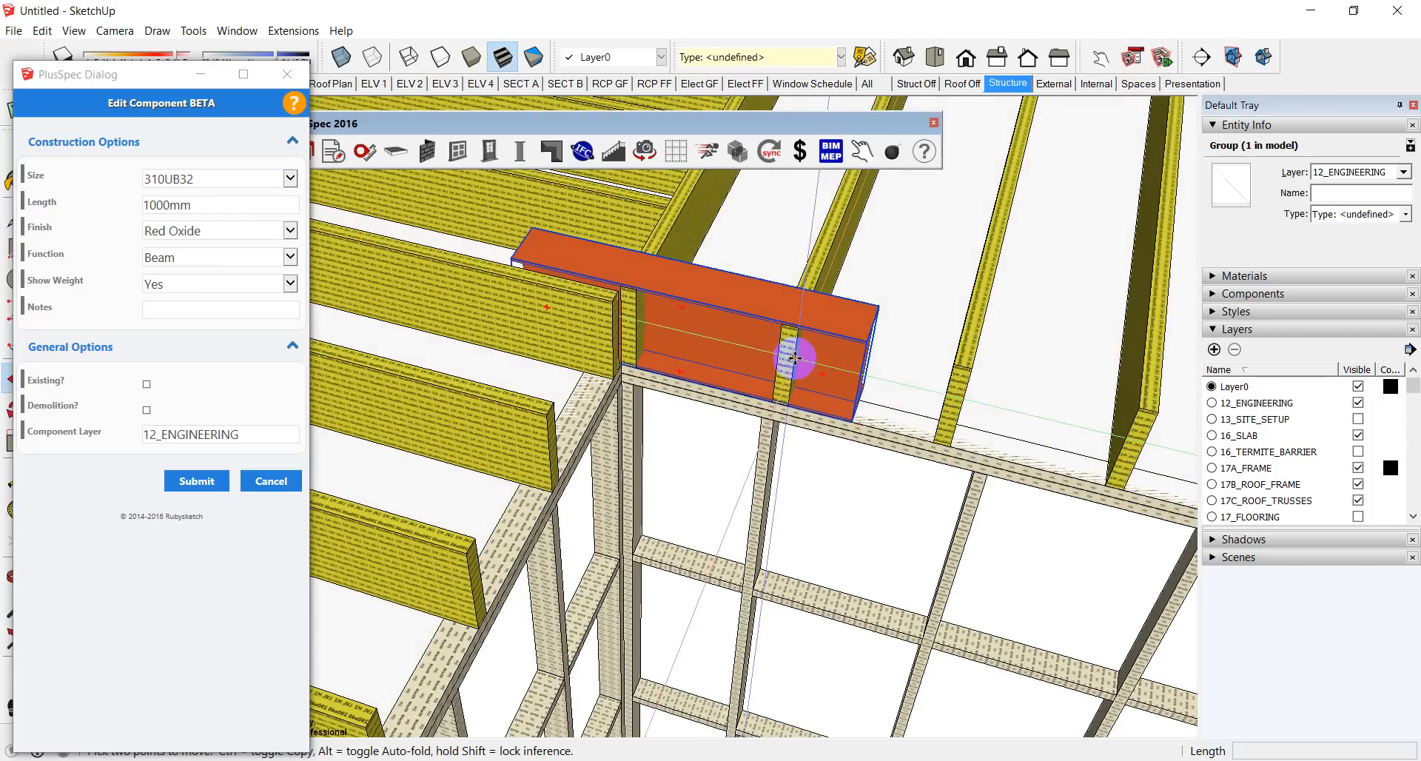
left_click(836, 316)
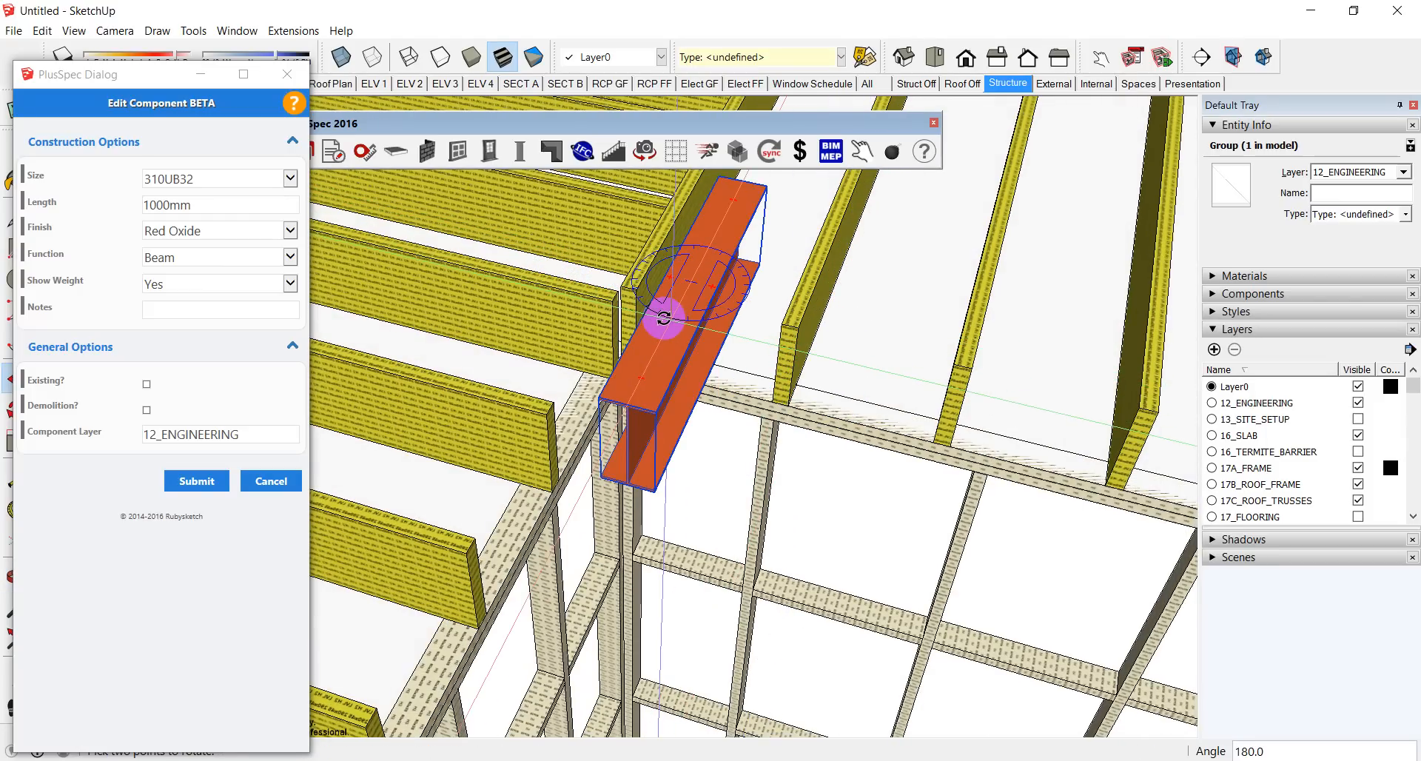
left_click(664, 318)
Step: Move the beam by its lower end corner onto the wall's top plate, tight against the joist at the frame corner
middle_click_drag(689, 444, 726, 373)
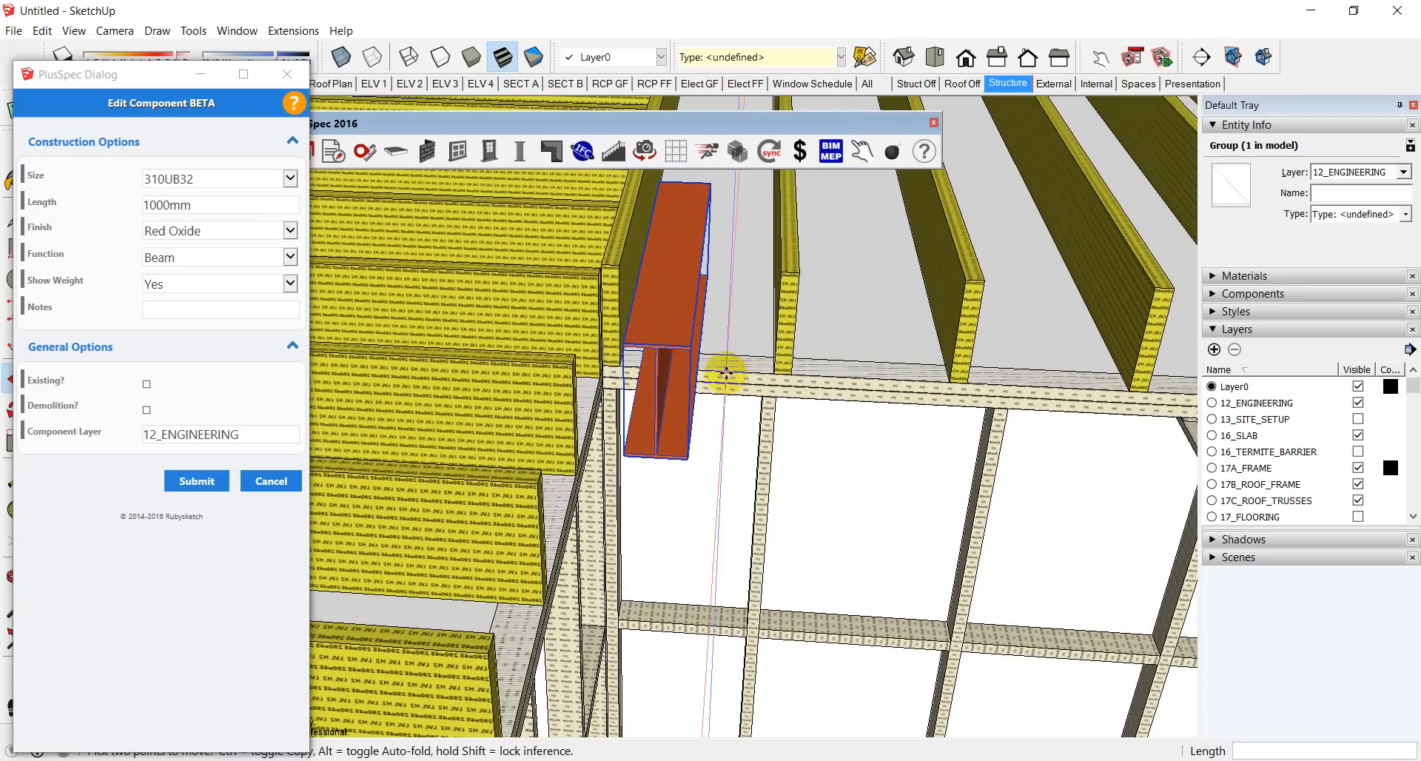
scroll(726, 374, "up", 5)
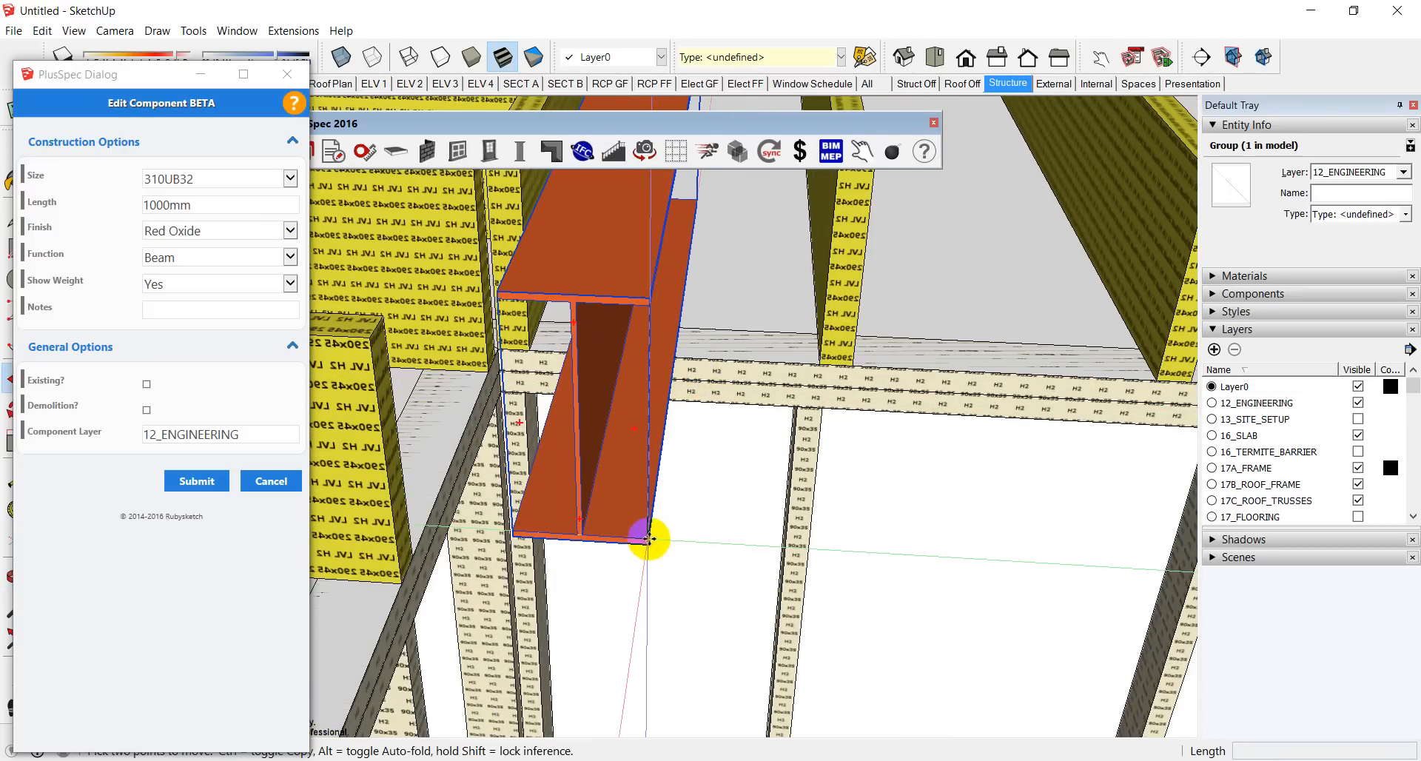
left_click(648, 549)
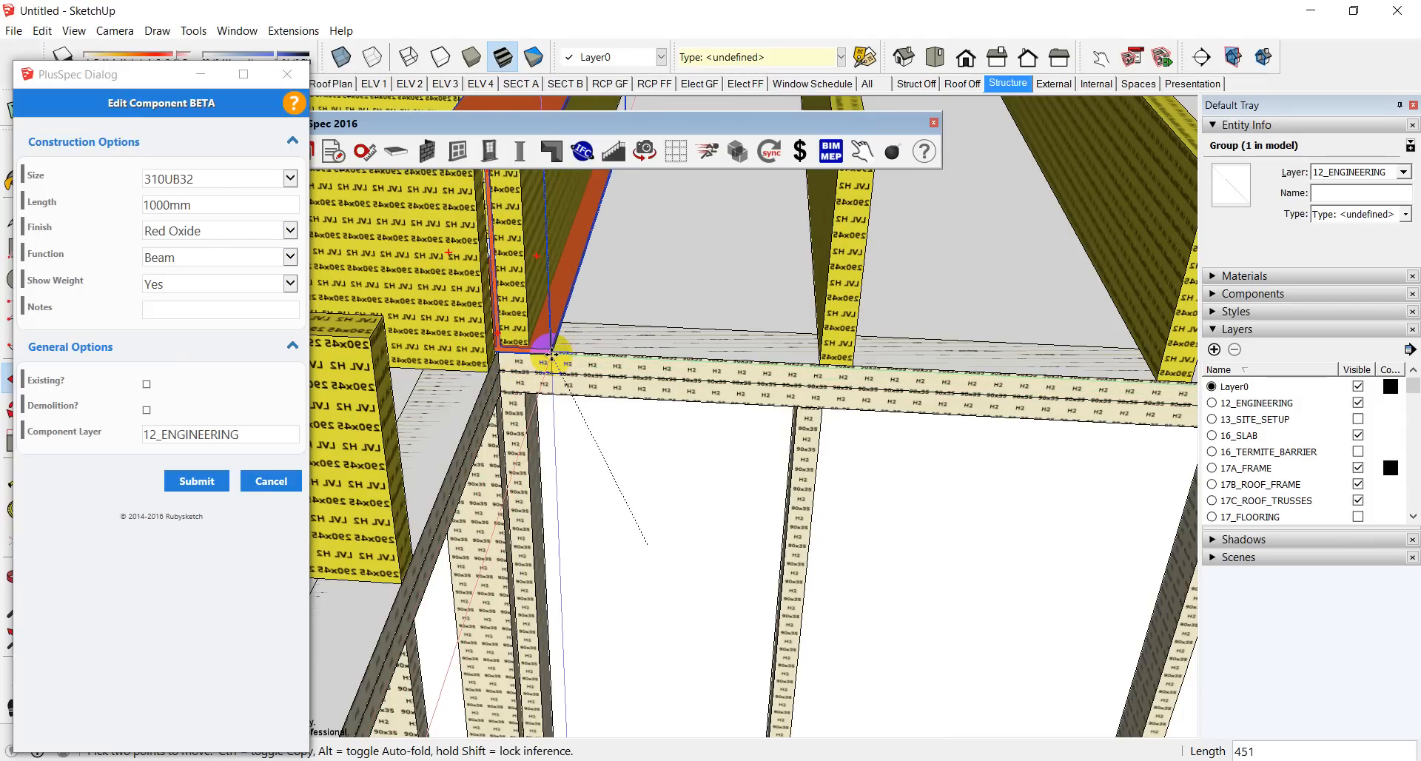
type("458")
key("Return")
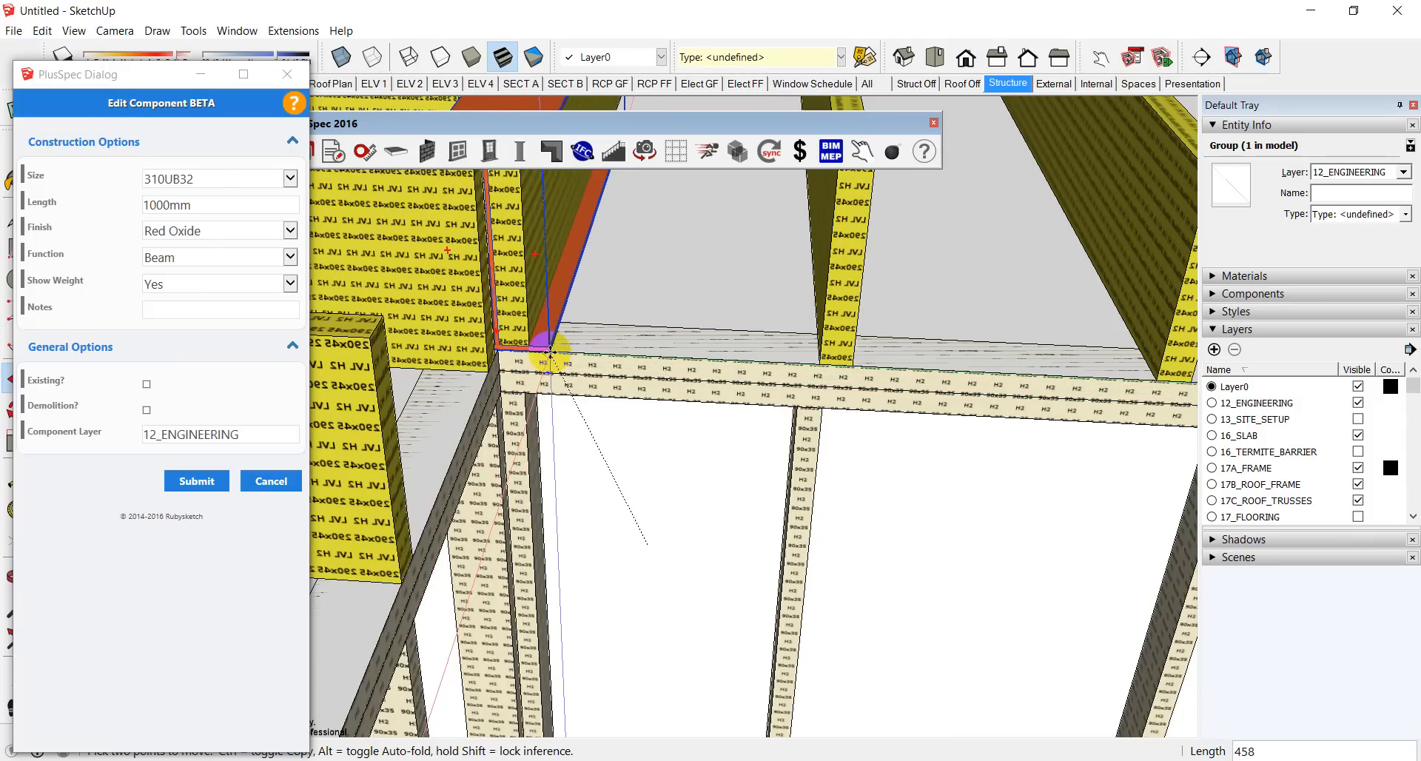
Step: Measure the span of the parallel end wall between its two top plate corners with the Dimension tool
scroll(550, 352, "down", 8)
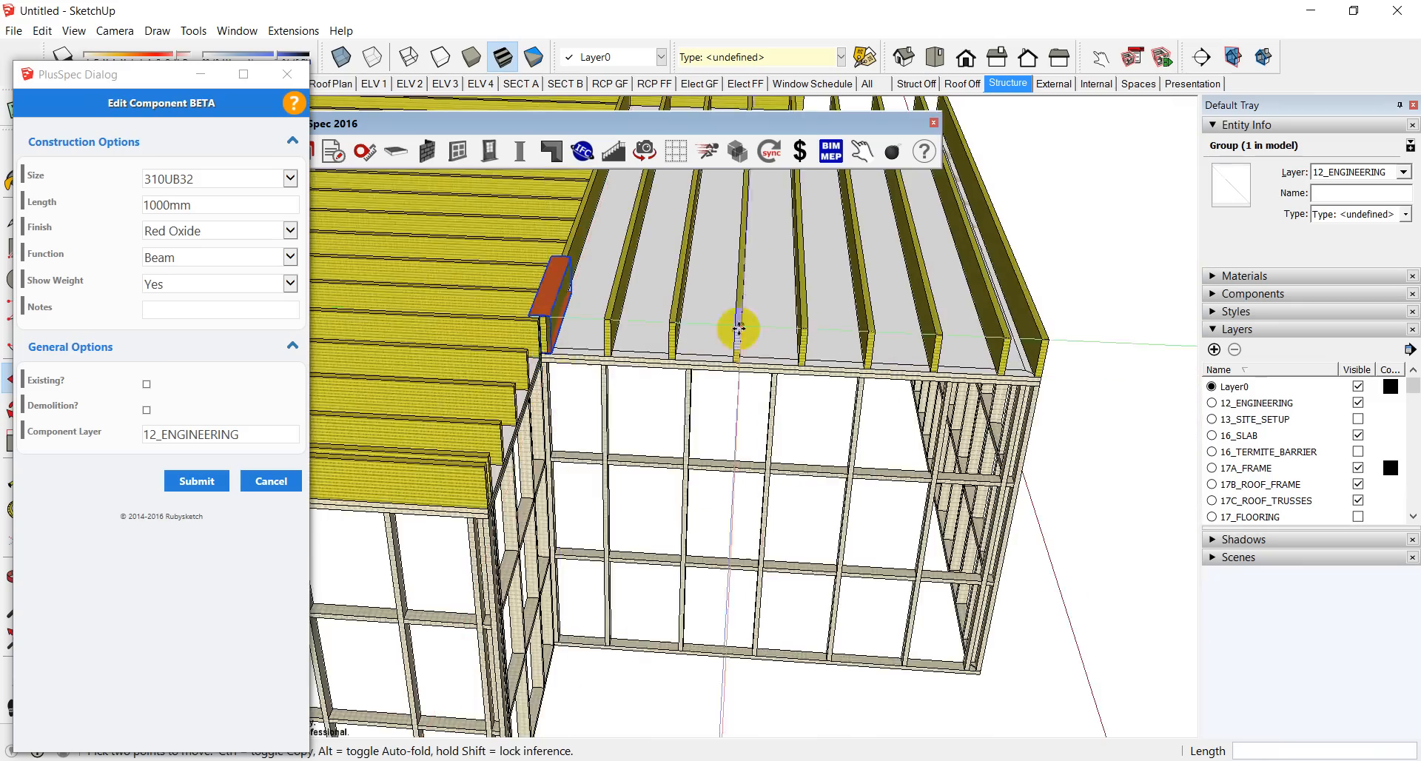
middle_click_drag(740, 325, 263, 458)
middle_click_drag(769, 355, 333, 437)
middle_click_drag(574, 374, 691, 352)
scroll(862, 339, "down", 5)
scroll(691, 352, "down", 2)
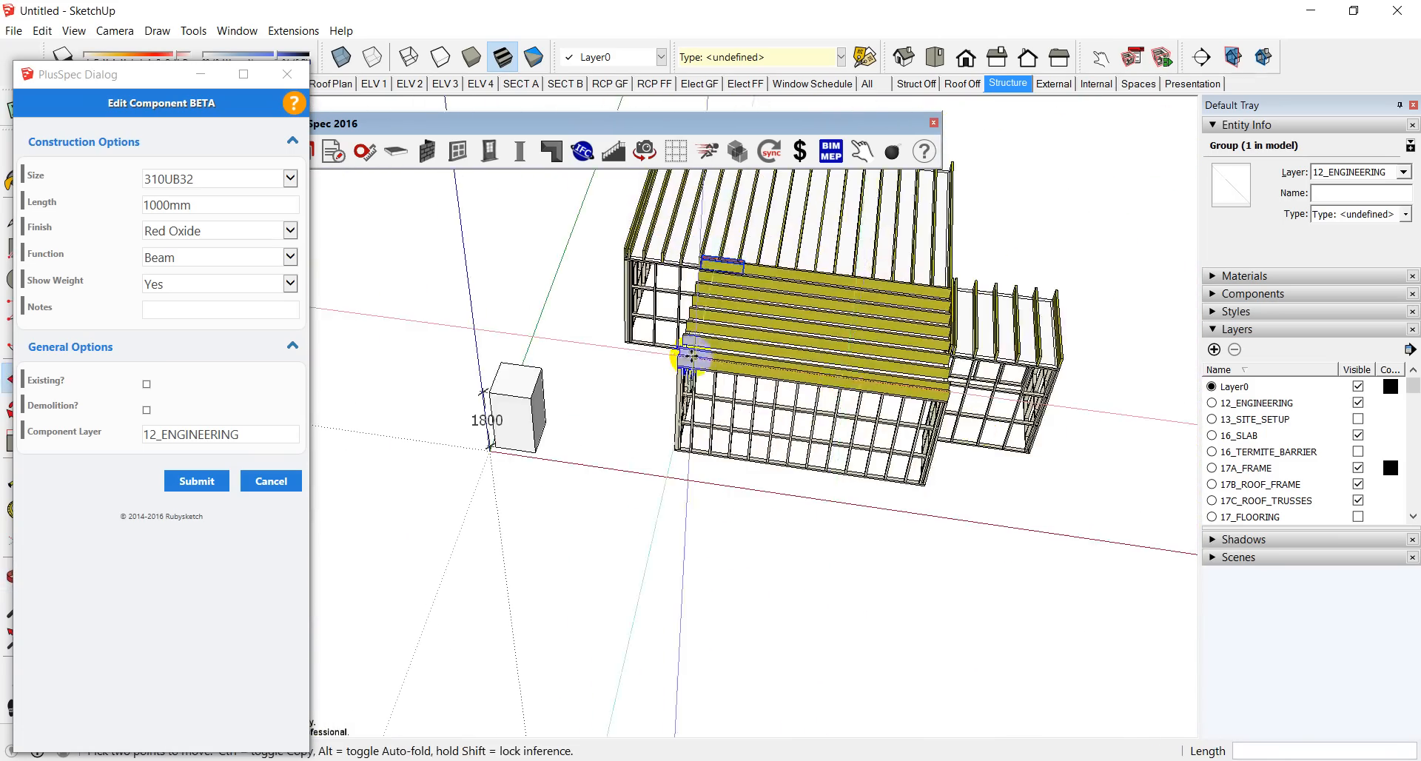
scroll(690, 363, "up", 5)
scroll(690, 368, "up", 3)
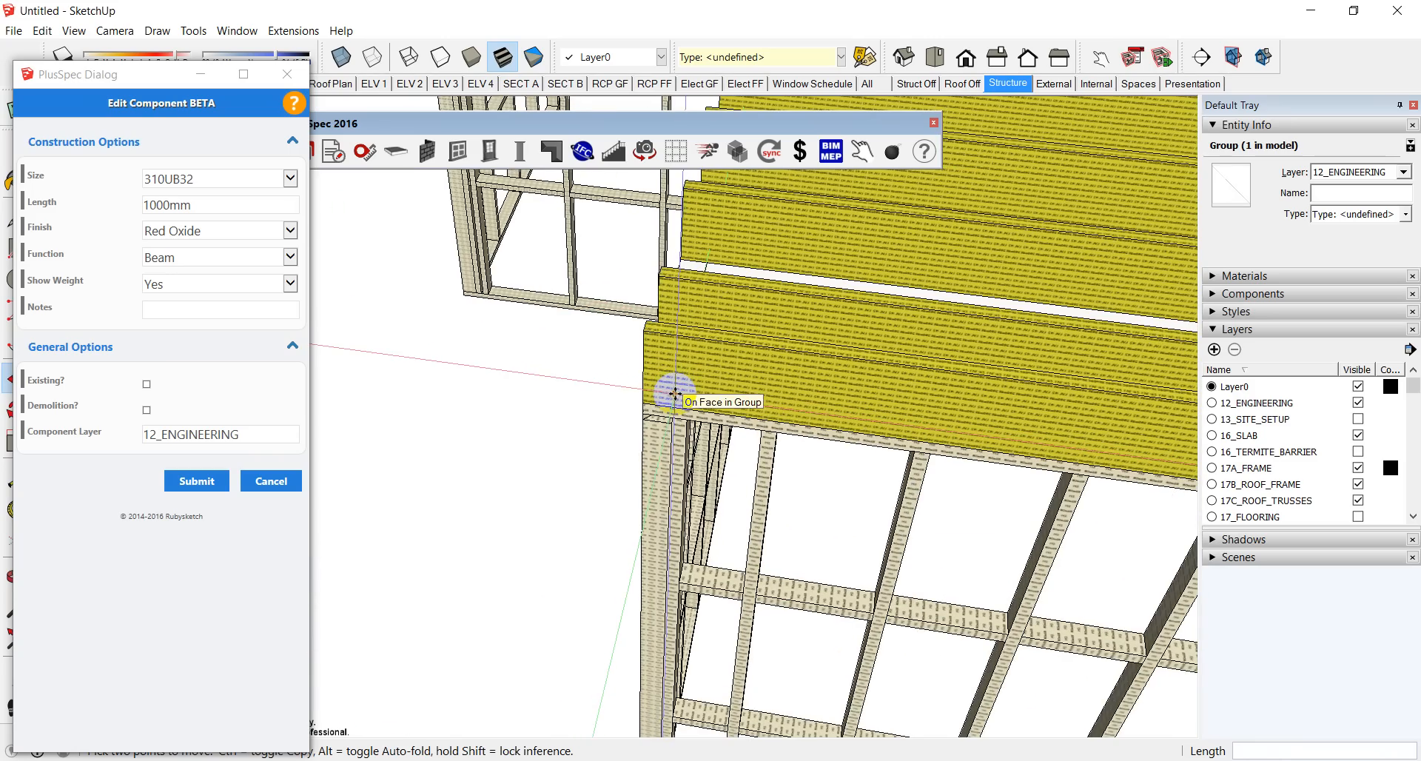
key("d")
left_click(643, 405)
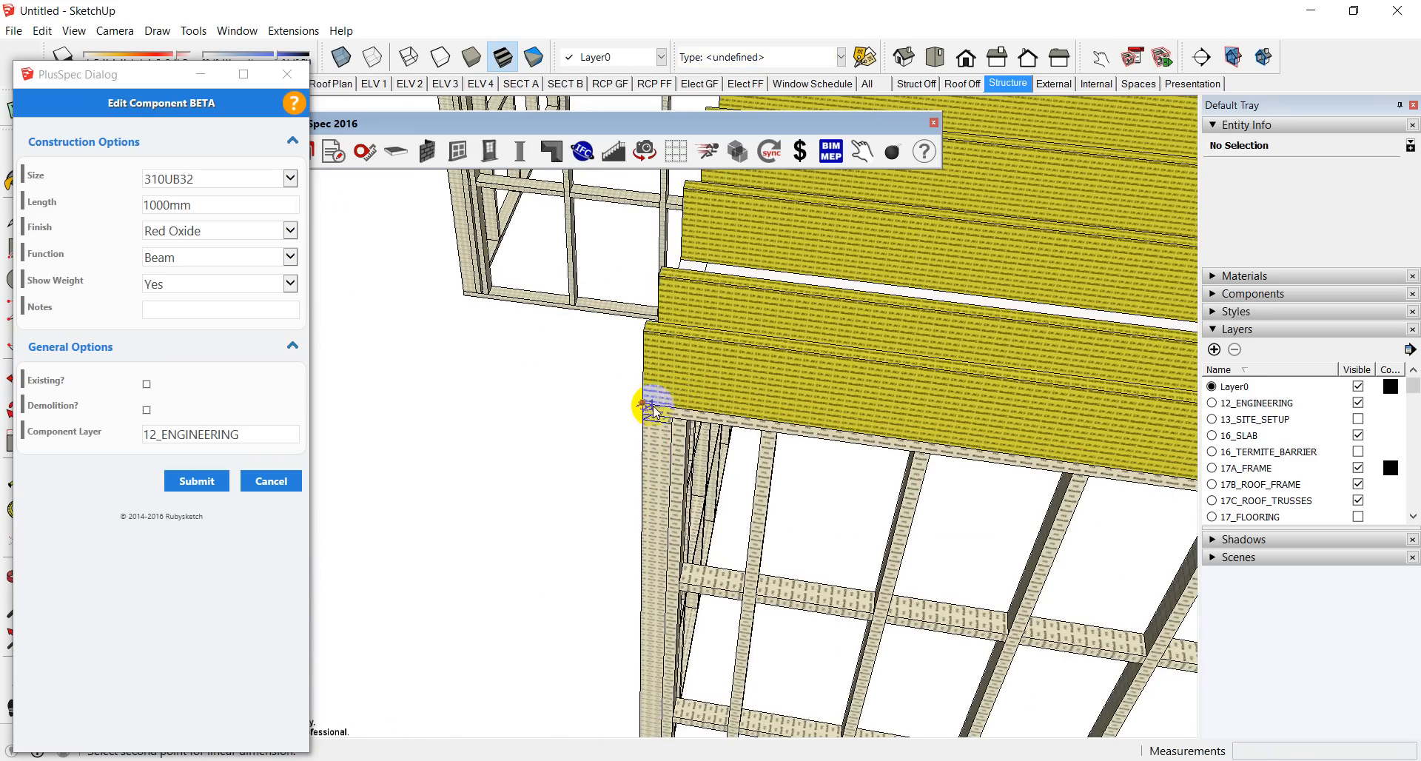
scroll(651, 403, "down", 5)
middle_click_drag(650, 403, 1015, 482)
scroll(1016, 418, "up", 5)
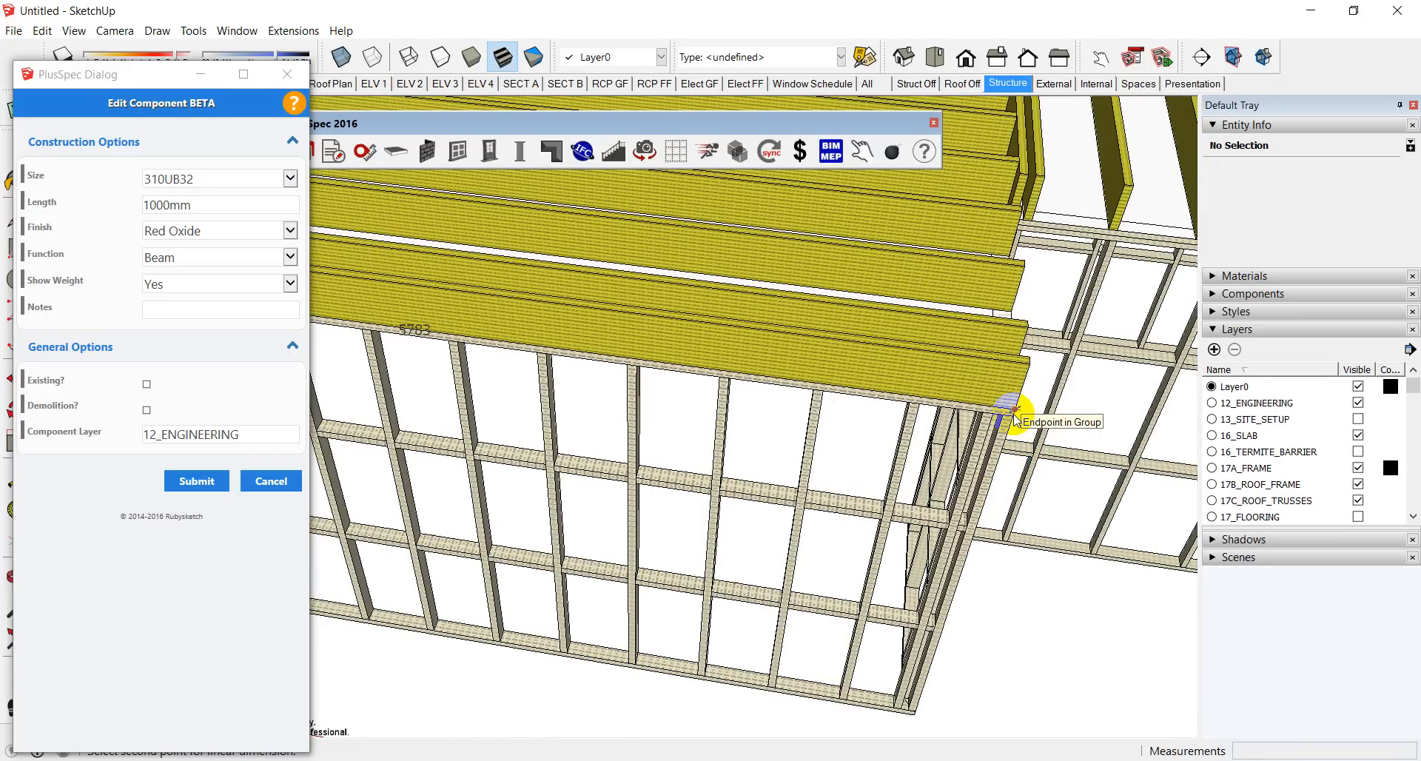
key("space")
Step: Set the universal beam's length to 5783 mm
scroll(783, 427, "down", 5)
middle_click_drag(783, 434, 711, 470)
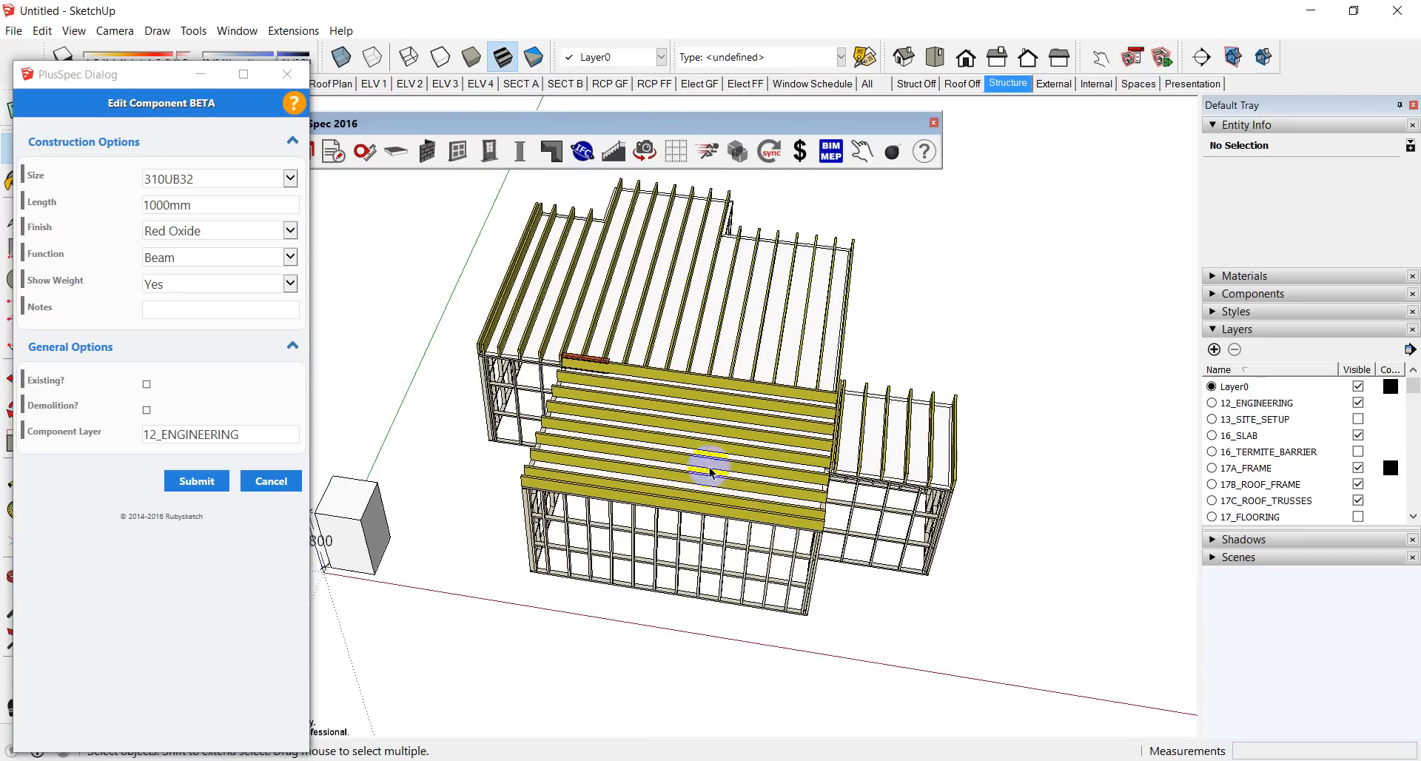
scroll(588, 348, "up", 6)
left_click(572, 350)
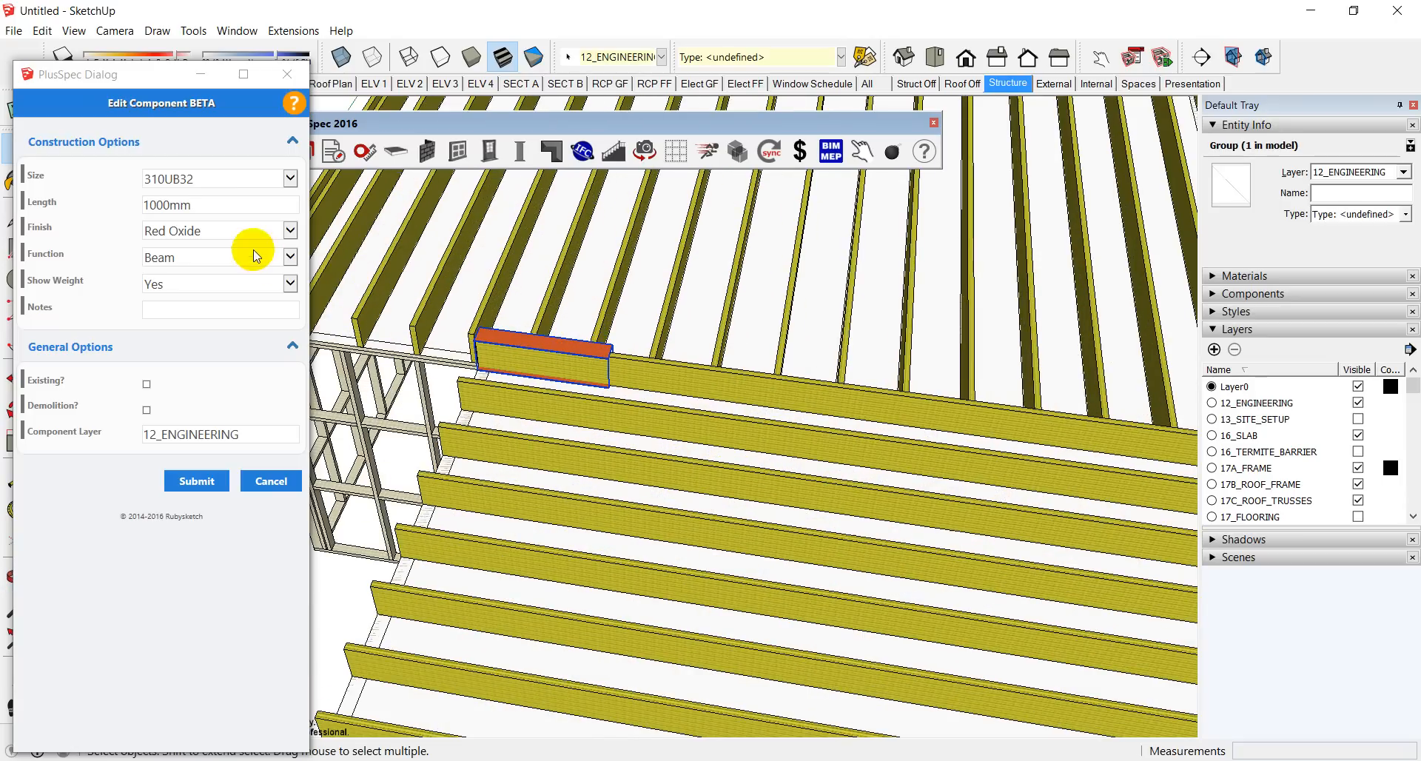
left_click_drag(204, 204, 143, 204)
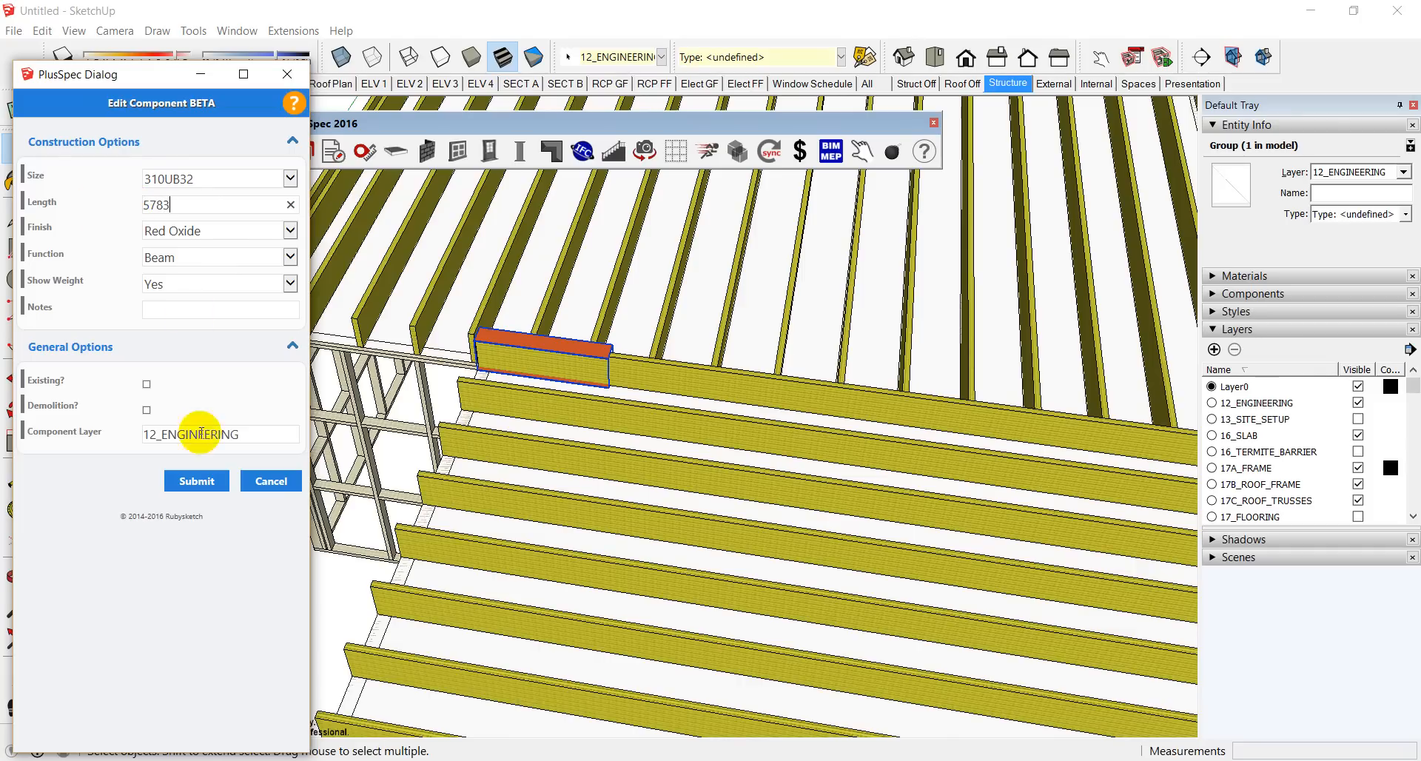
left_click(196, 481)
Step: Inspect the lengthened beam's far end and its position between the joist areas from several sides
scroll(618, 321, "down", 1)
scroll(618, 322, "down", 5)
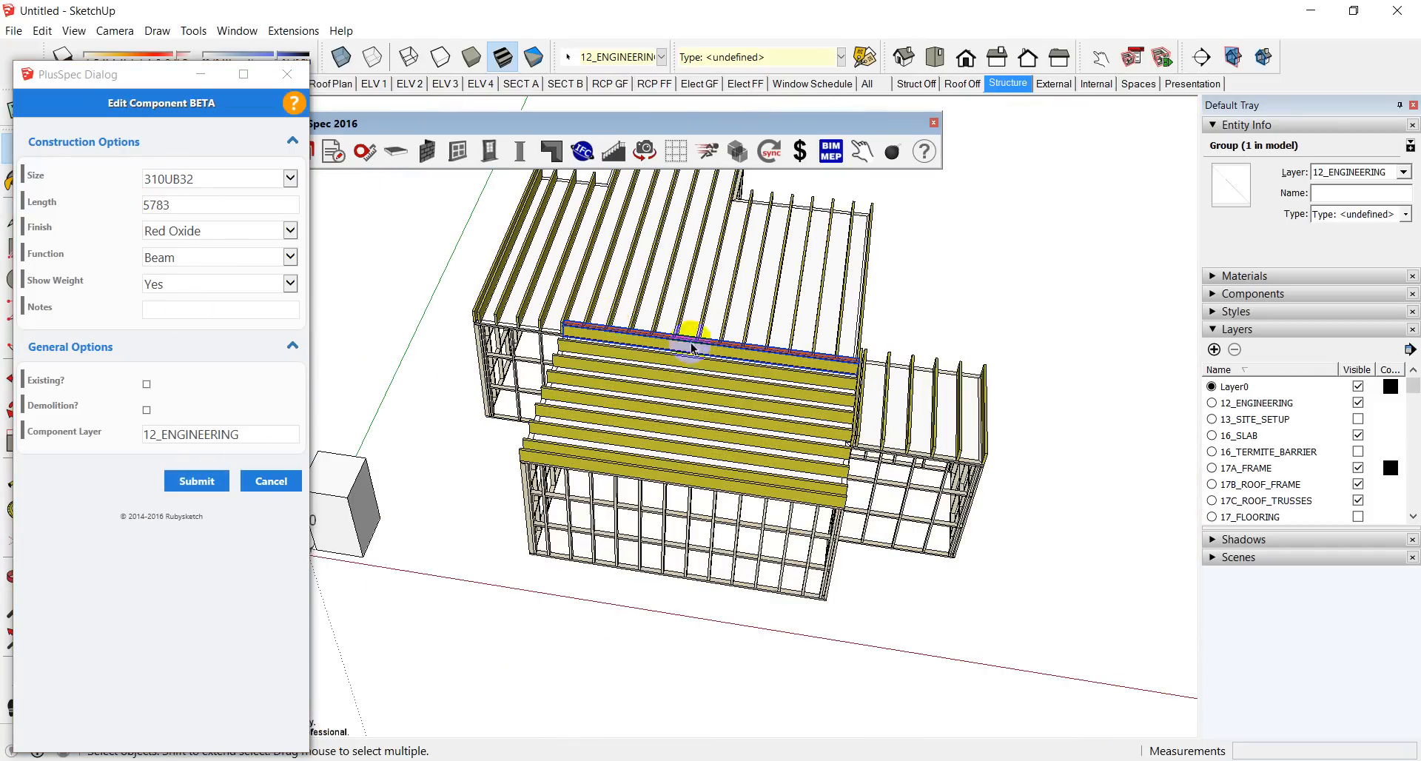
middle_click_drag(690, 351, 850, 398)
scroll(817, 442, "up", 5)
scroll(817, 442, "up", 2)
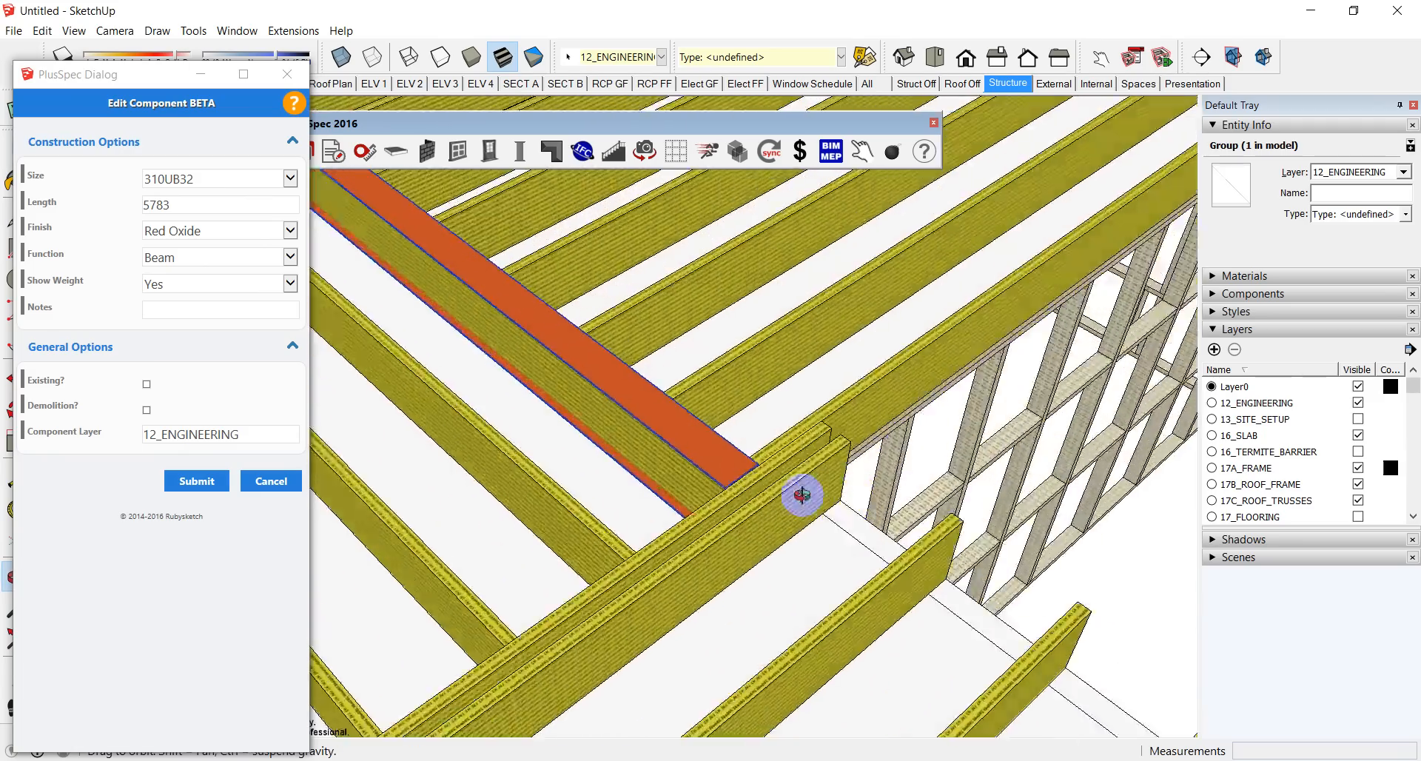
middle_click_drag(802, 494, 651, 479)
scroll(663, 510, "down", 4)
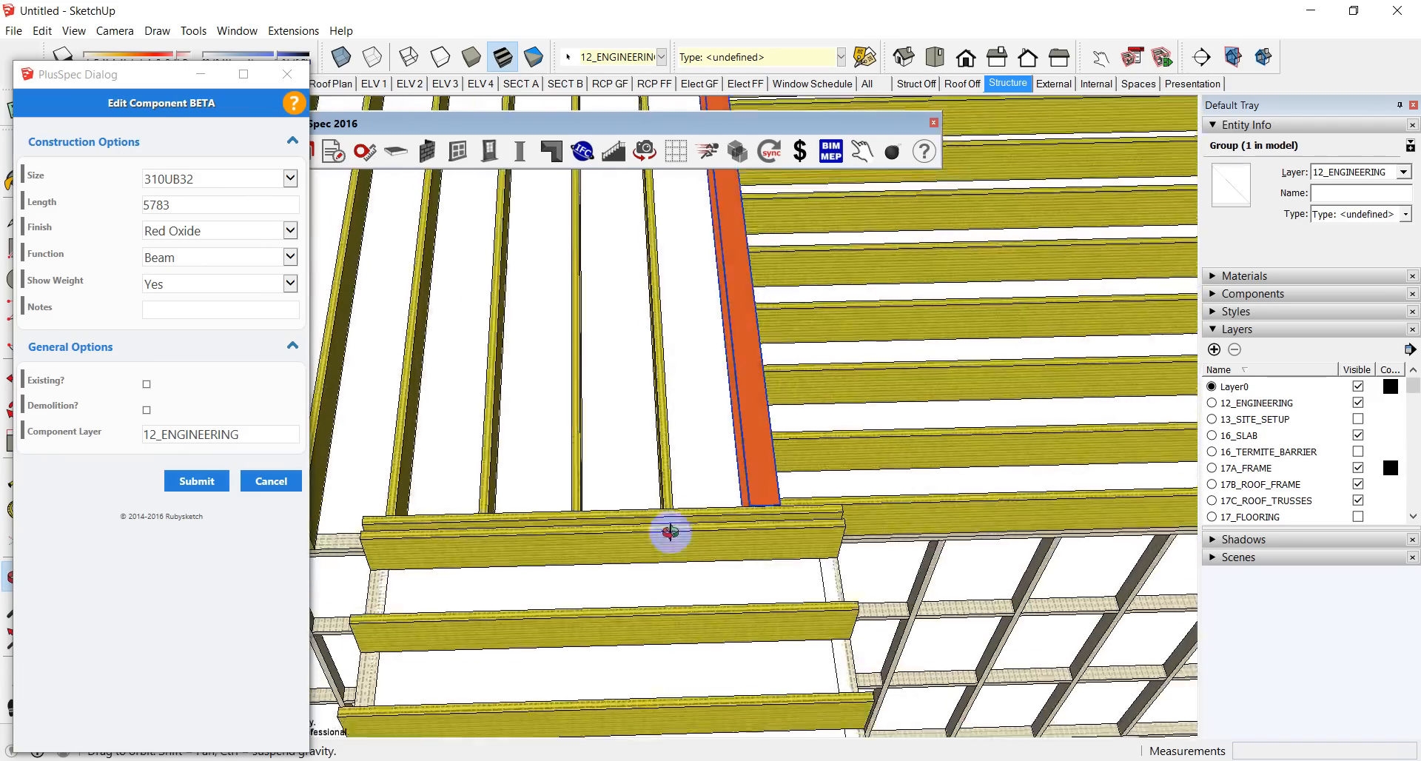
middle_click_drag(745, 536, 790, 482)
scroll(789, 482, "down", 4)
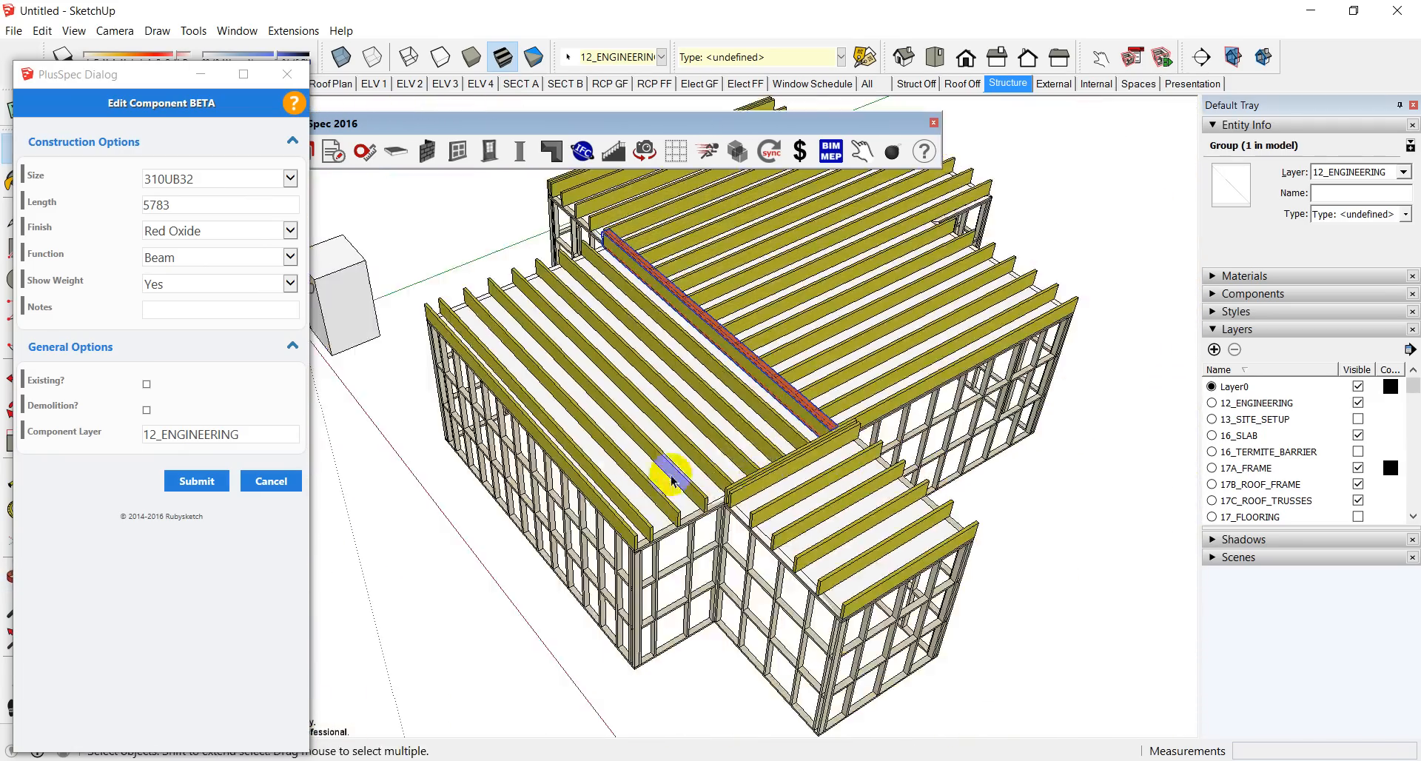
middle_click_drag(666, 475, 1013, 407)
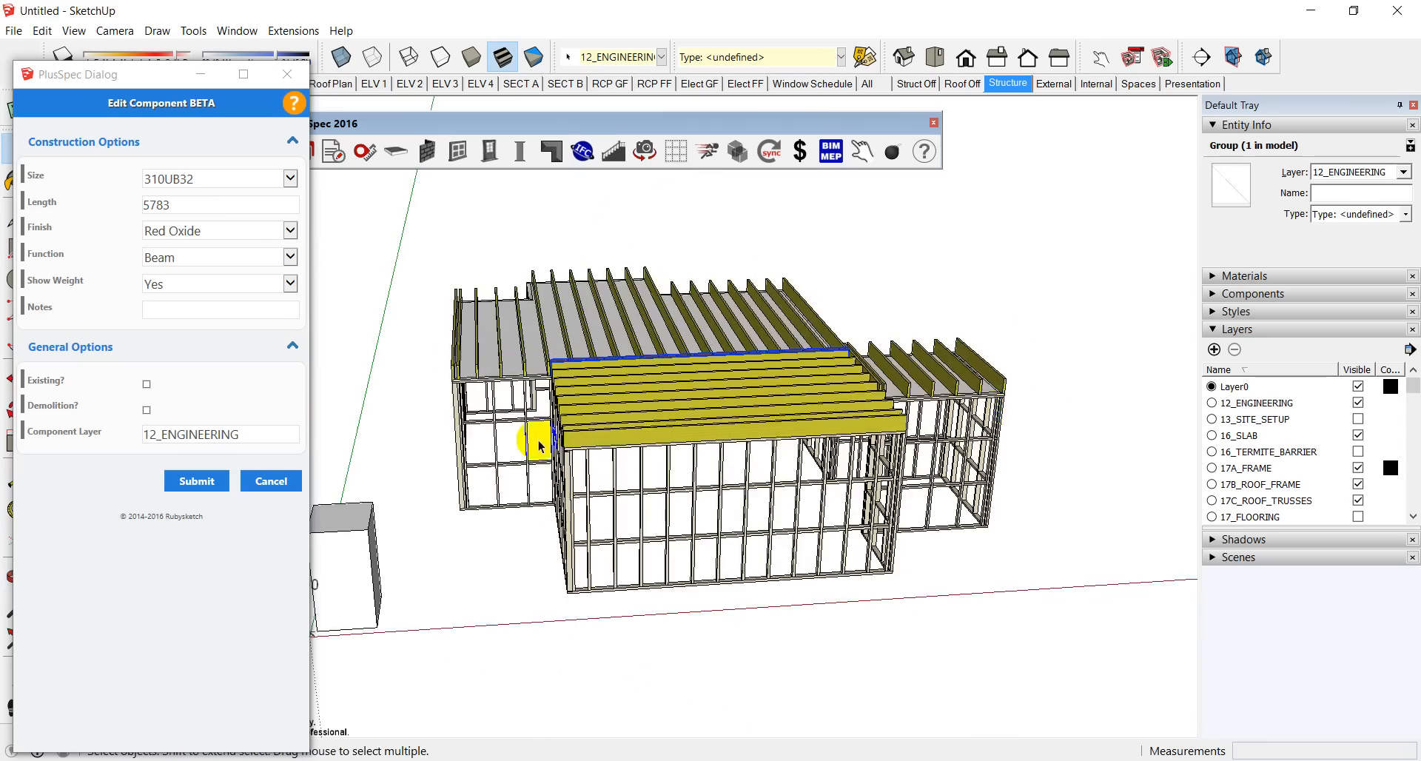
middle_click_drag(539, 444, 974, 405)
scroll(864, 431, "down", 1)
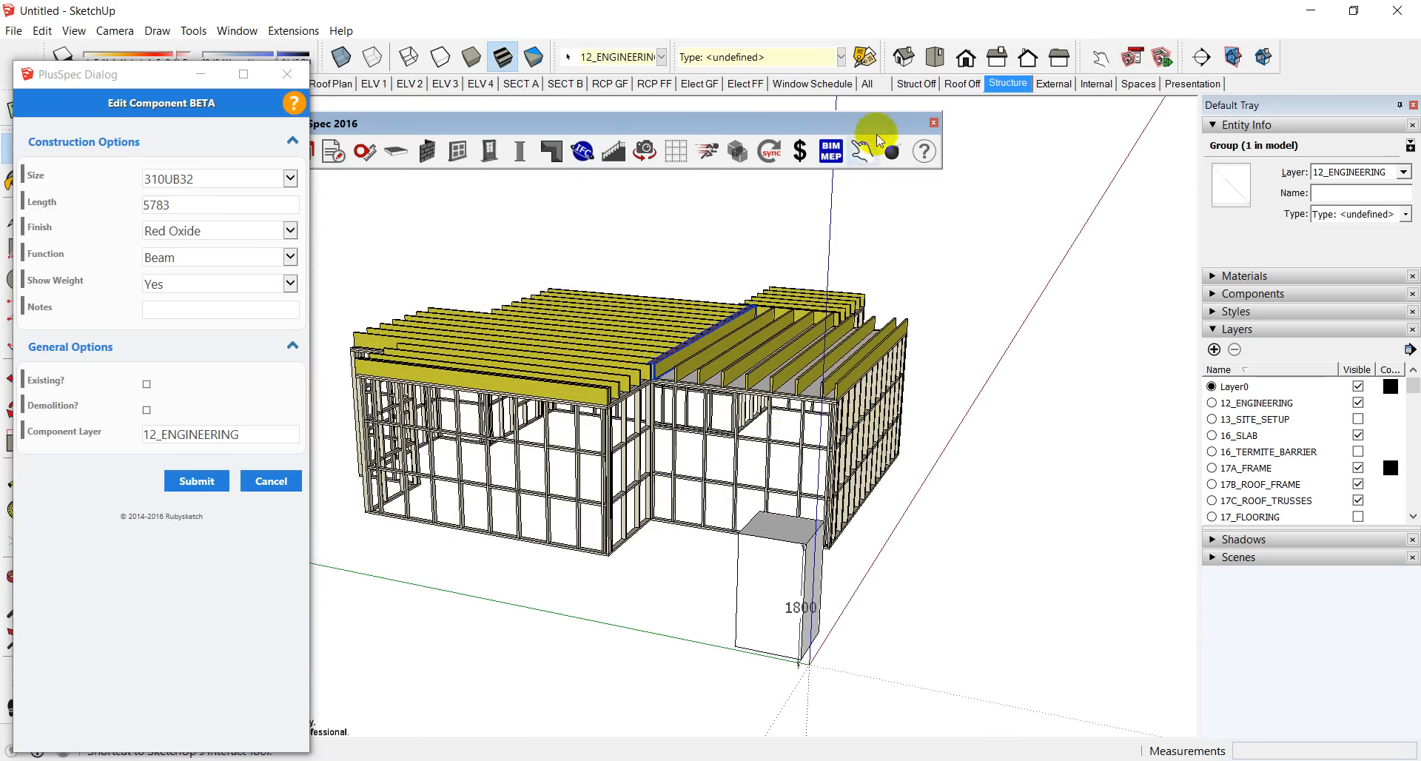
Step: Show the complete model with the All scene and close the component dialog
left_click(867, 83)
middle_click_drag(802, 239, 580, 561)
scroll(690, 429, "up", 5)
scroll(682, 460, "up", 2)
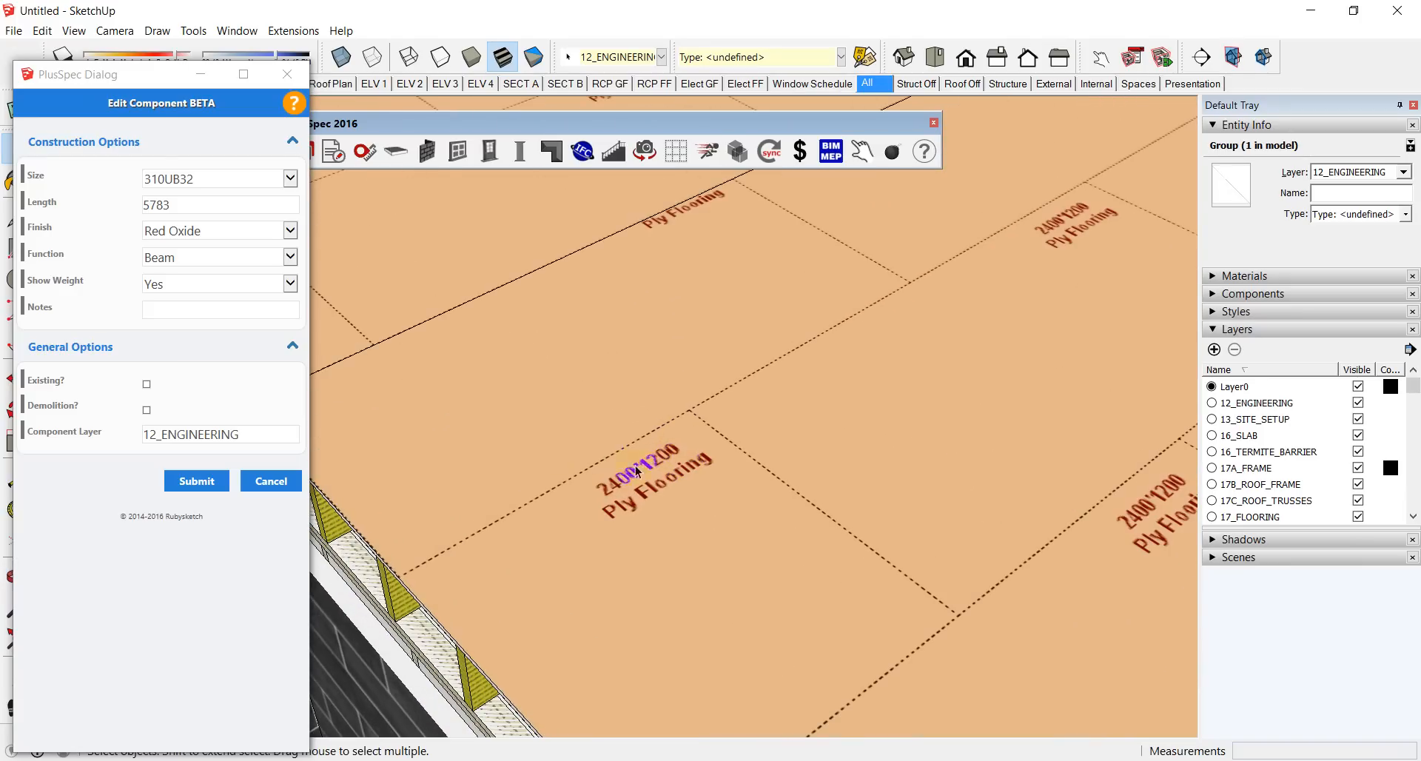
left_click(256, 480)
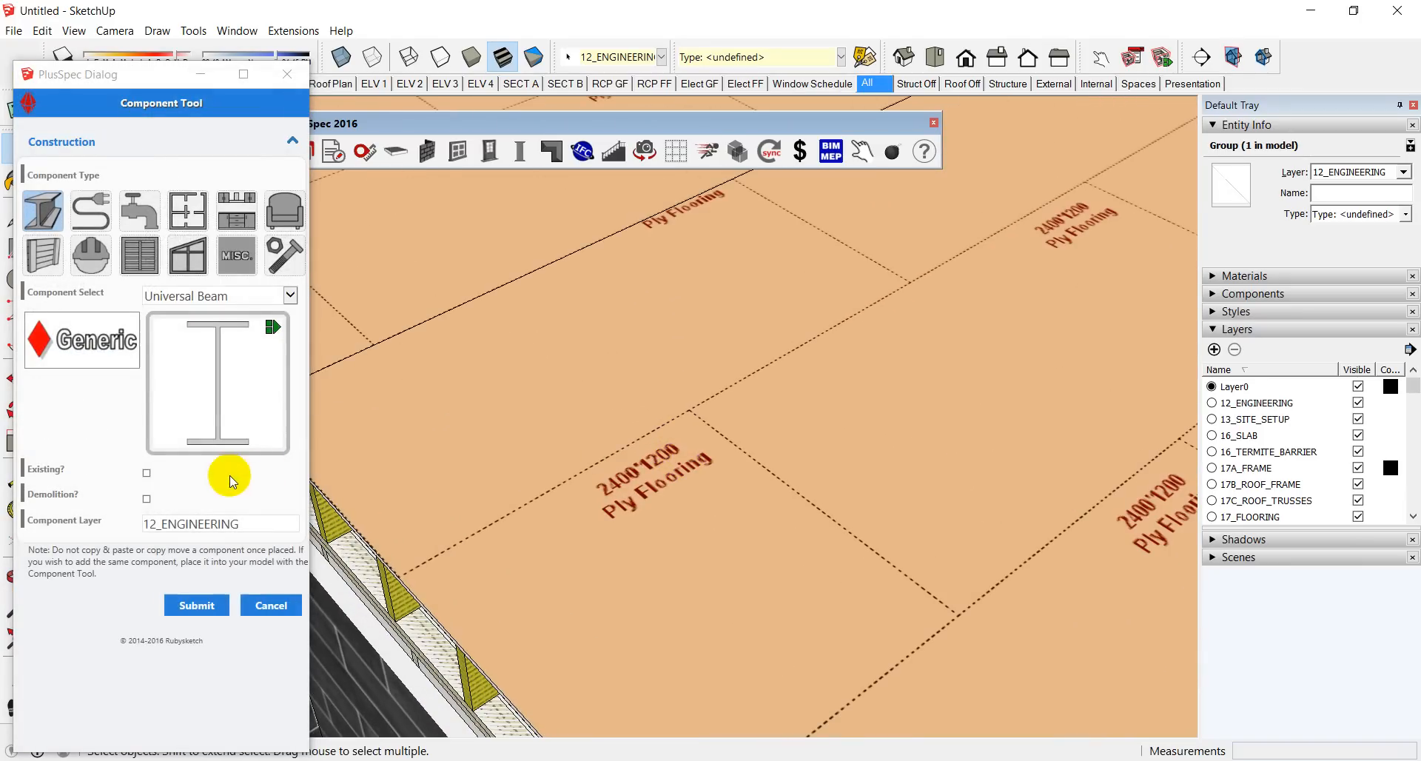
left_click(287, 74)
scroll(476, 462, "down", 5)
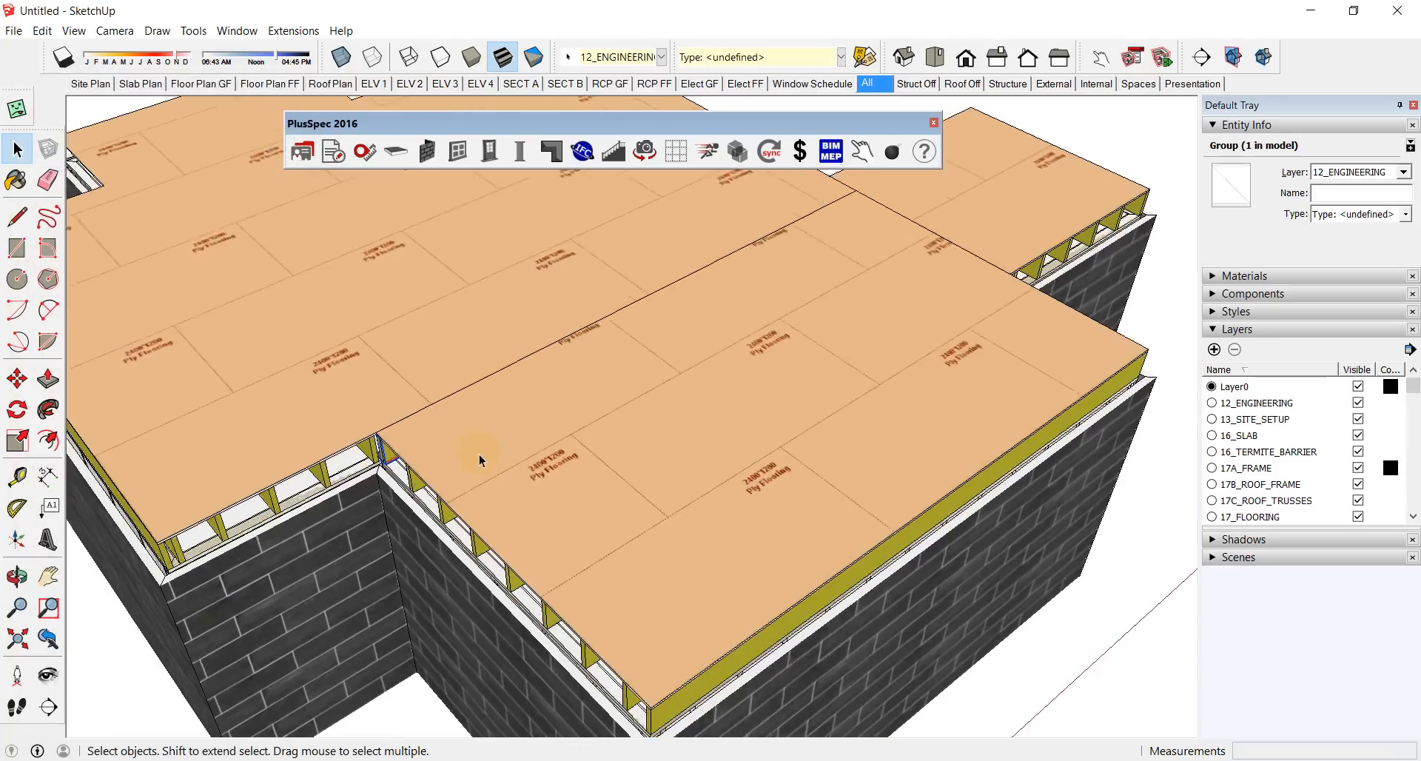
mouse_move(475, 468)
middle_mouse_down()
mouse_move(612, 400)
mouse_move(863, 333)
mouse_move(716, 416)
middle_mouse_up()
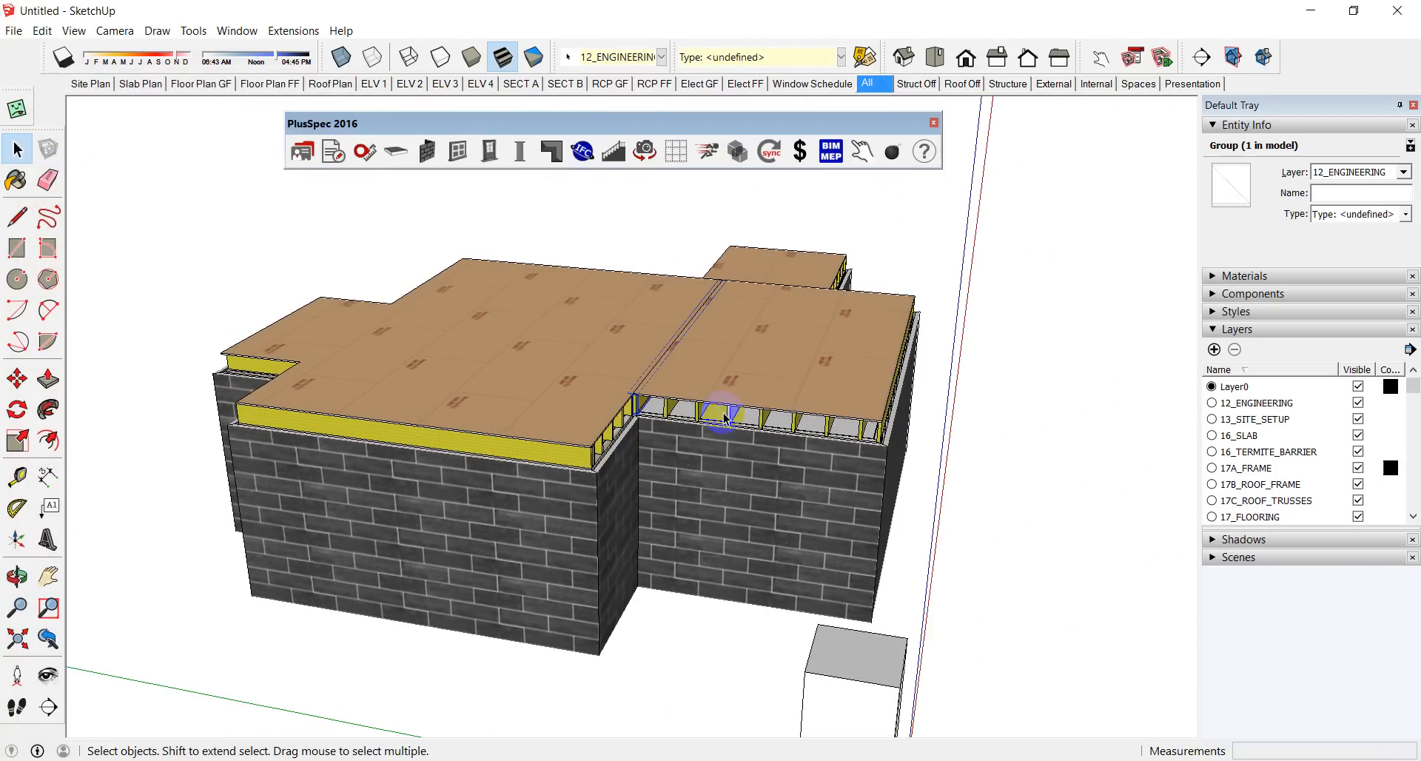
scroll(724, 417, "up", 1)
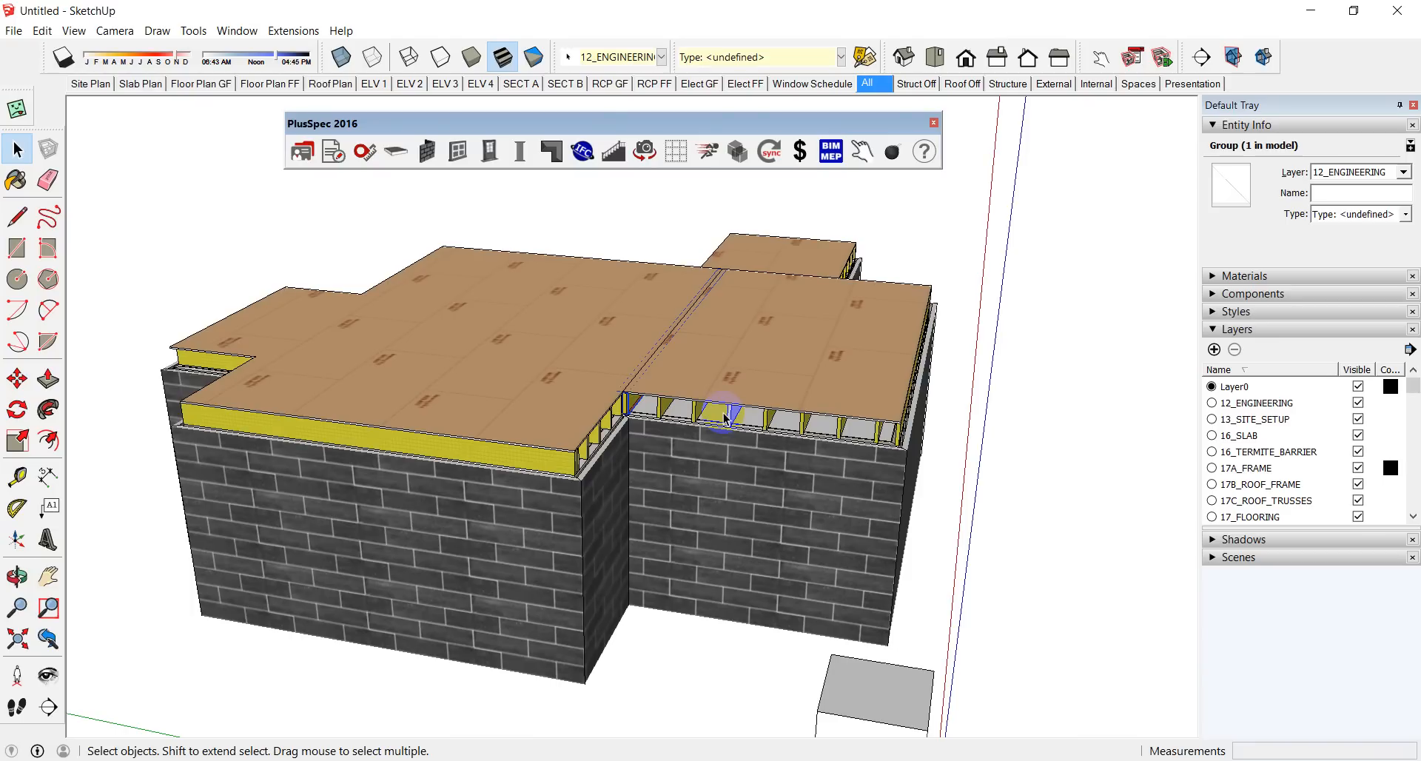
middle_click_drag(724, 417, 982, 289)
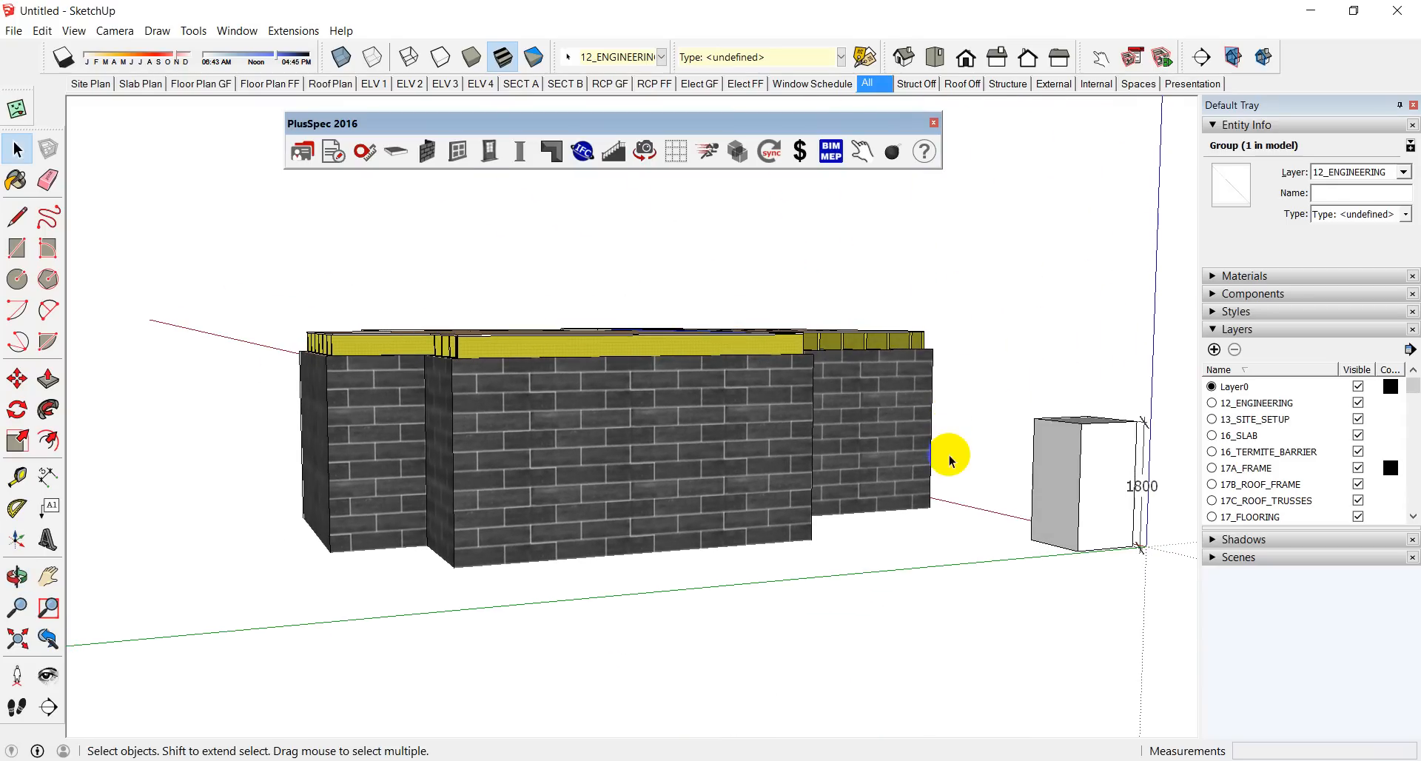
left_click_drag(950, 458, 285, 413)
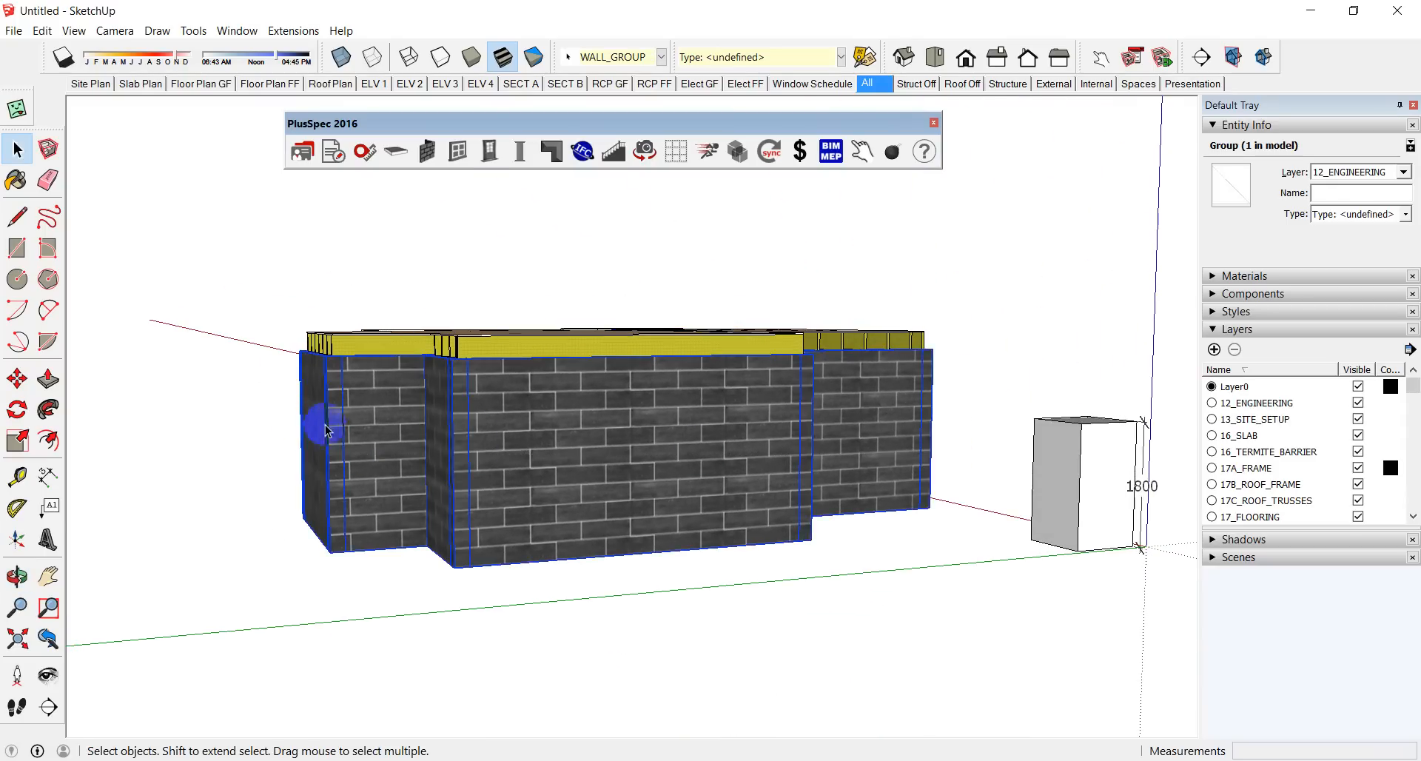
middle_click_drag(310, 421, 545, 485)
scroll(518, 503, "up", 4)
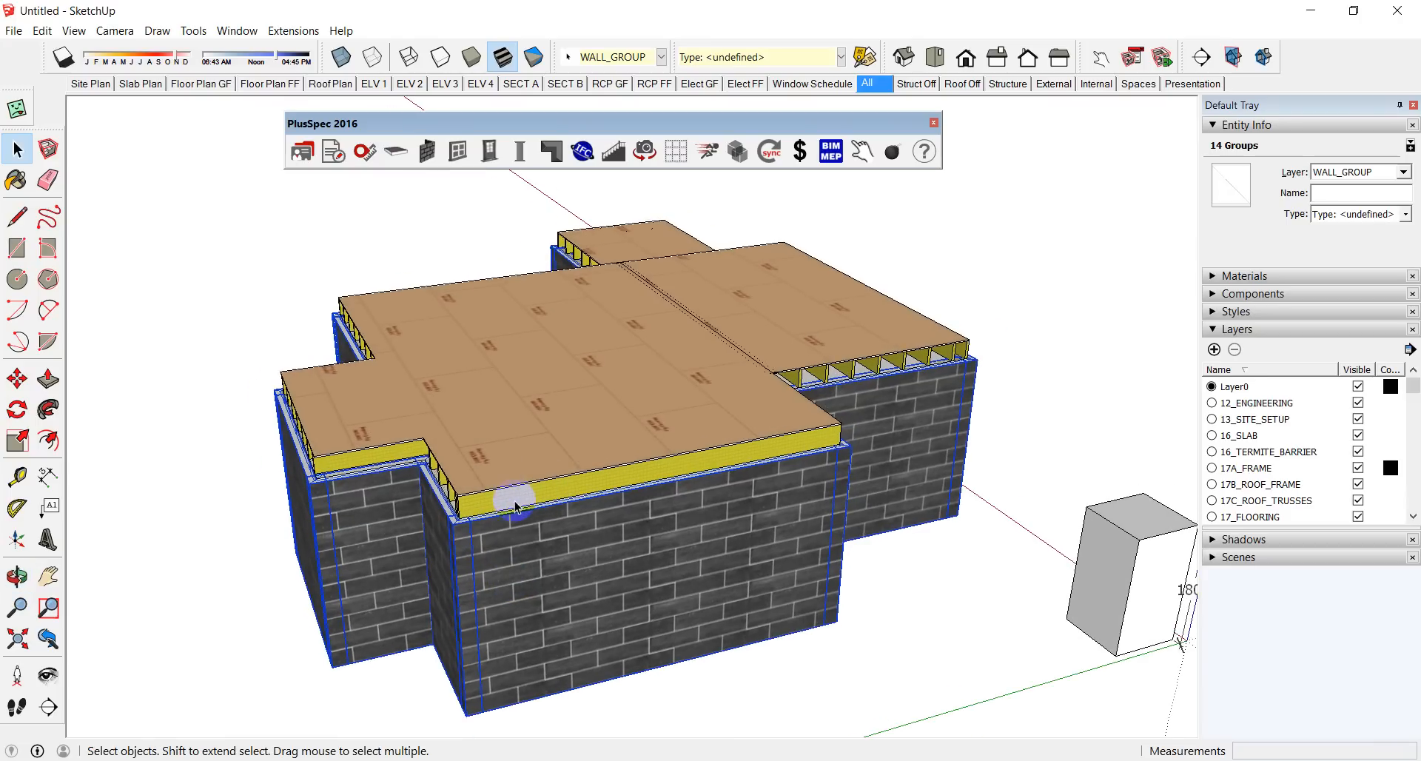
left_click(495, 436)
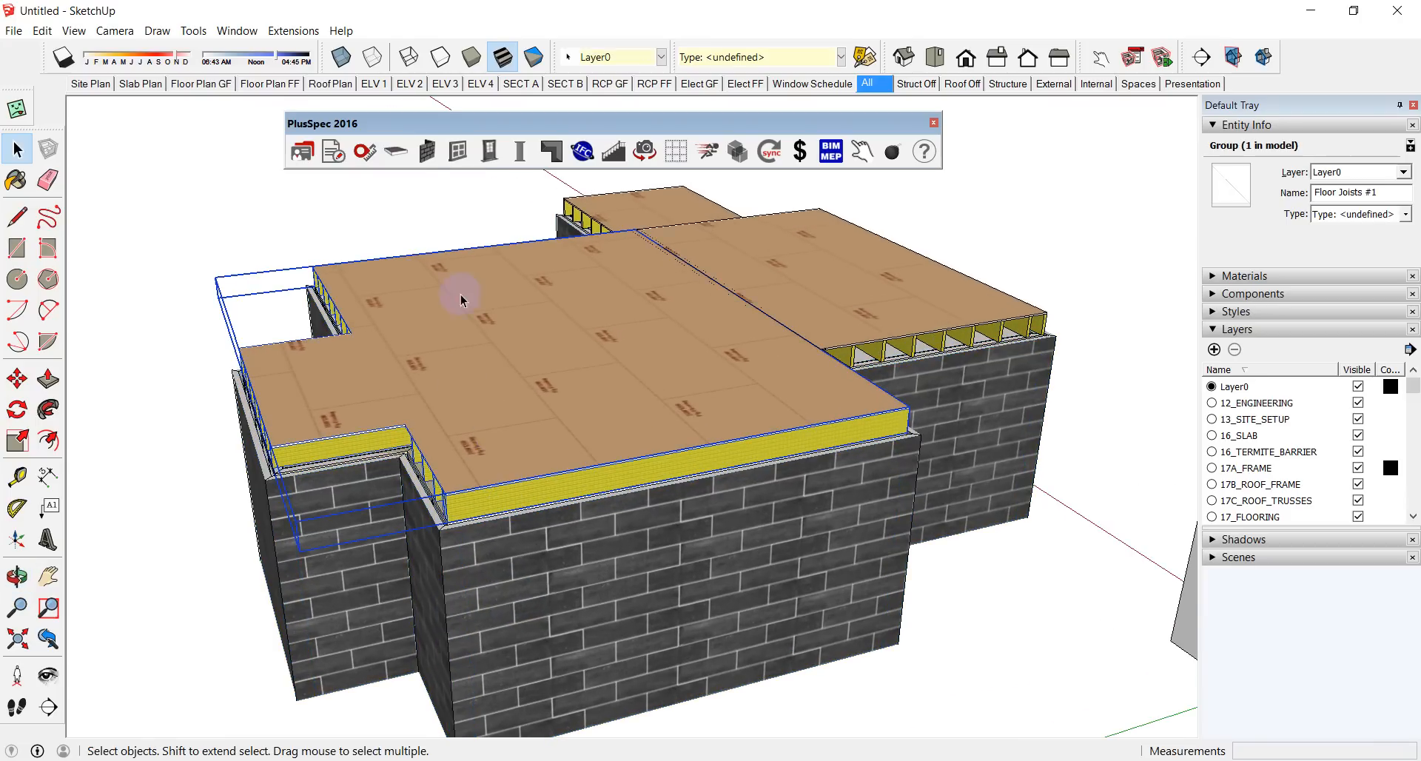
Step: Start the Wall Tool for Brick Veneer walls 2740 mm high, with 450 mm stud spacing, 2 top plates, 1 bottom plate and nogging
left_click(427, 151)
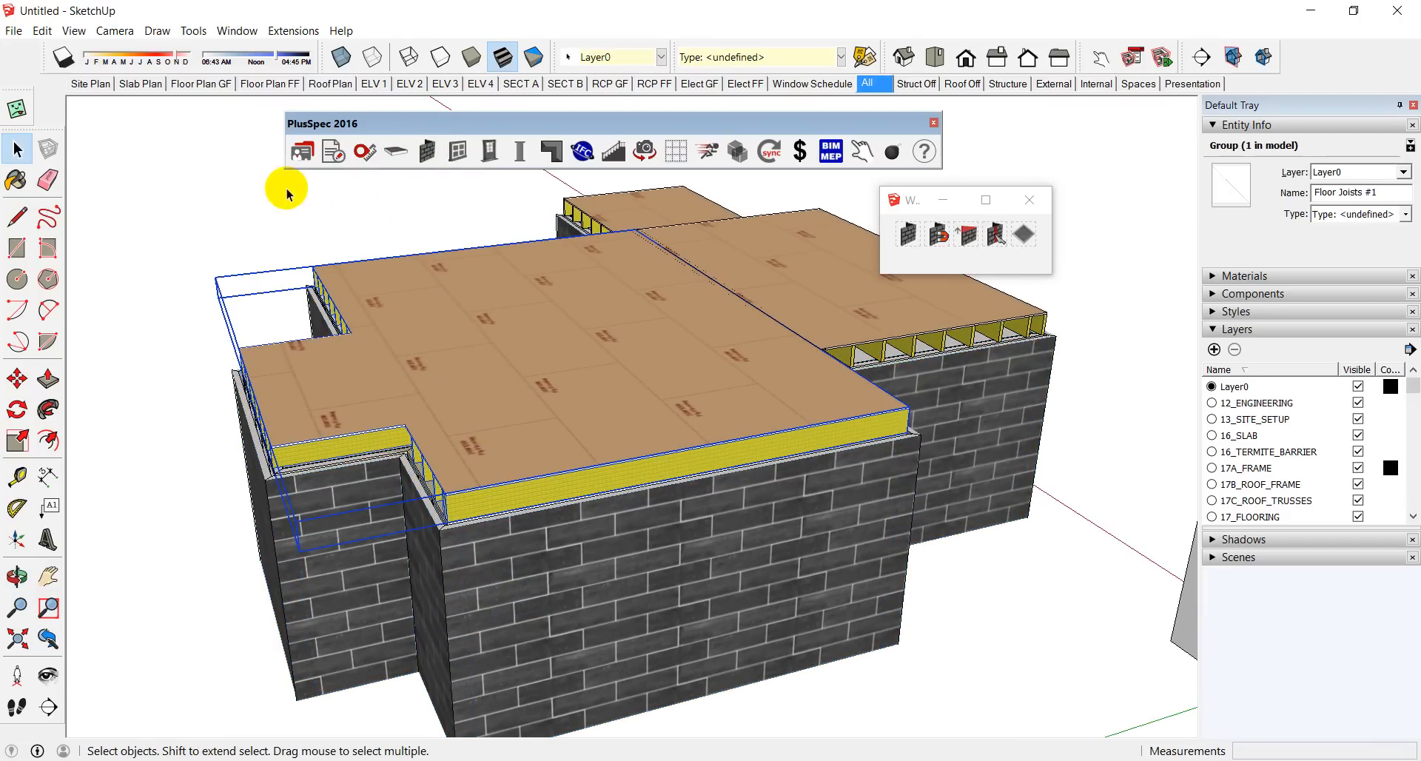
left_click(909, 235)
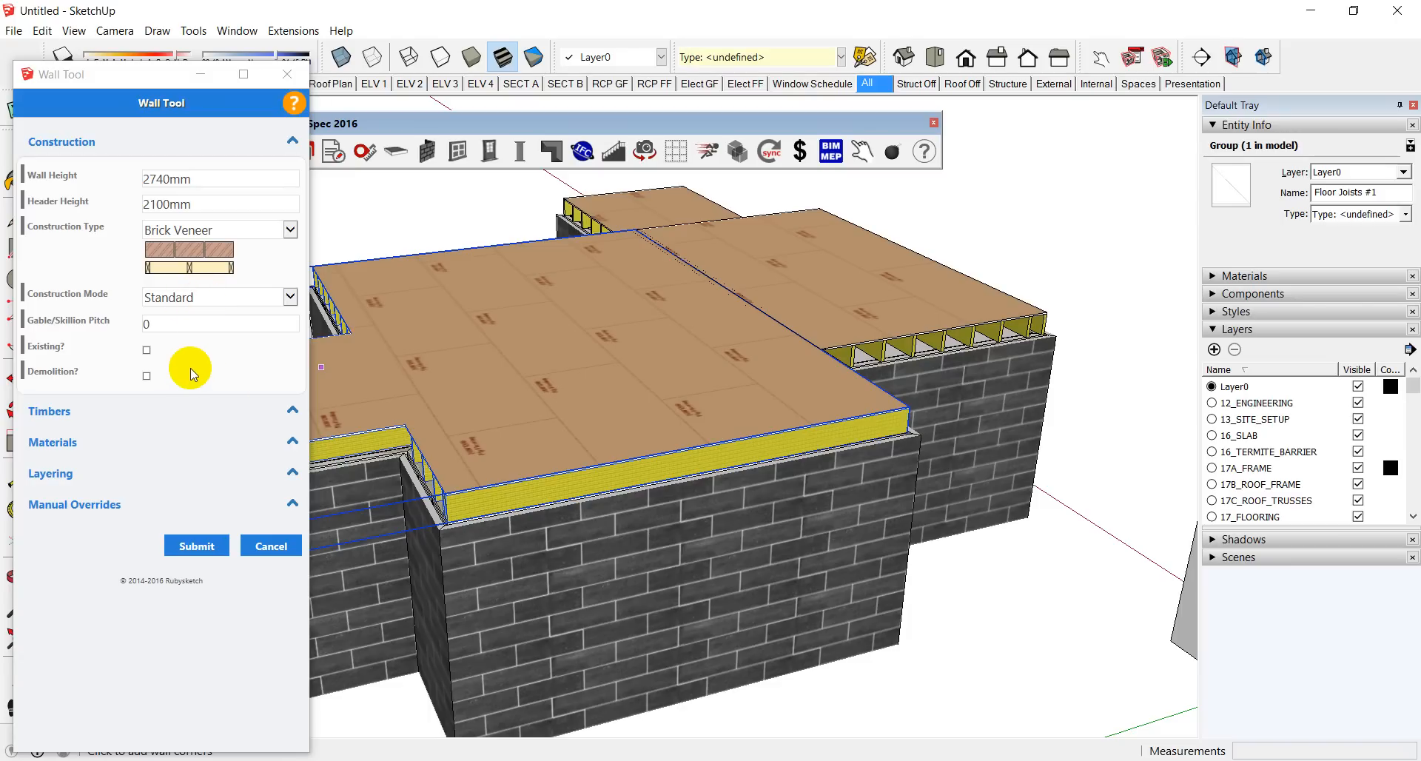
left_click(78, 418)
scroll(220, 390, "down", 1)
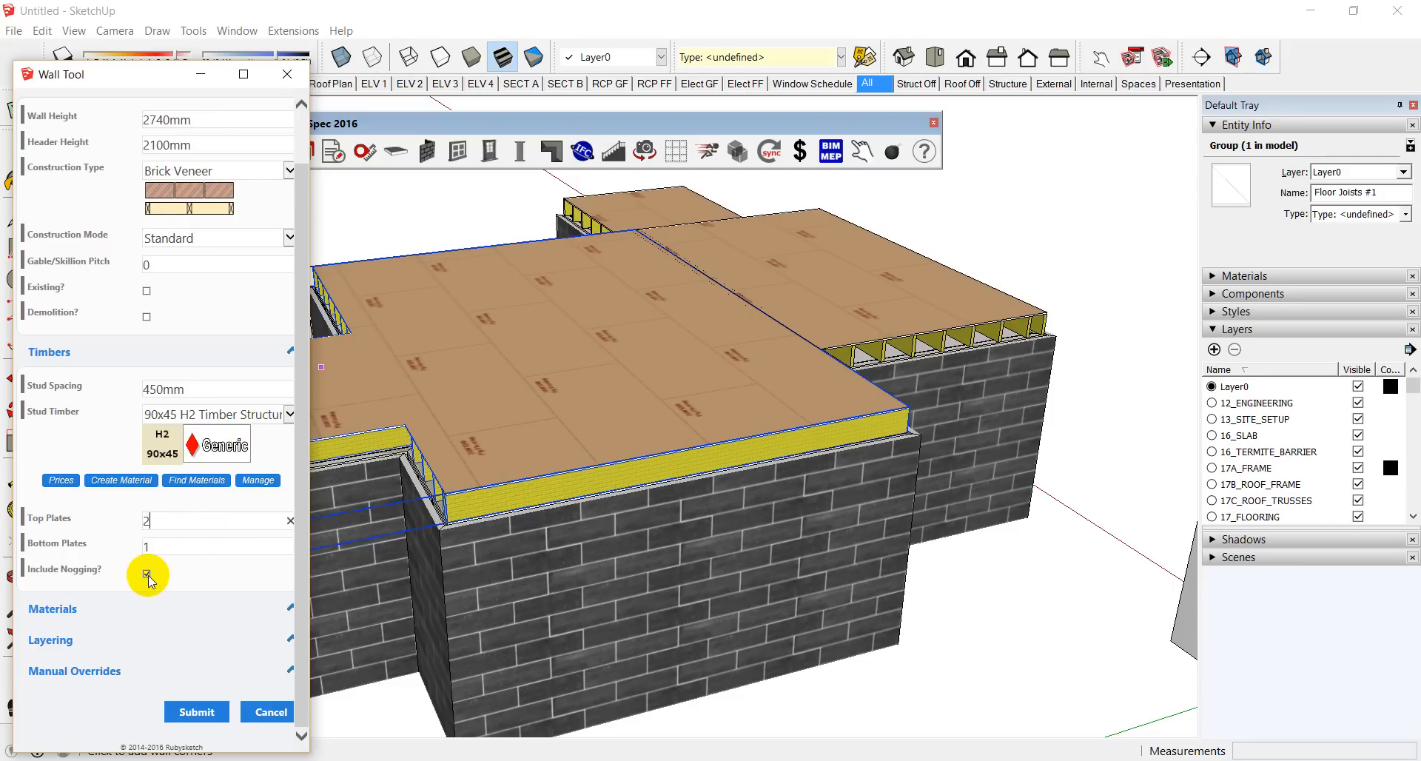
left_click(191, 712)
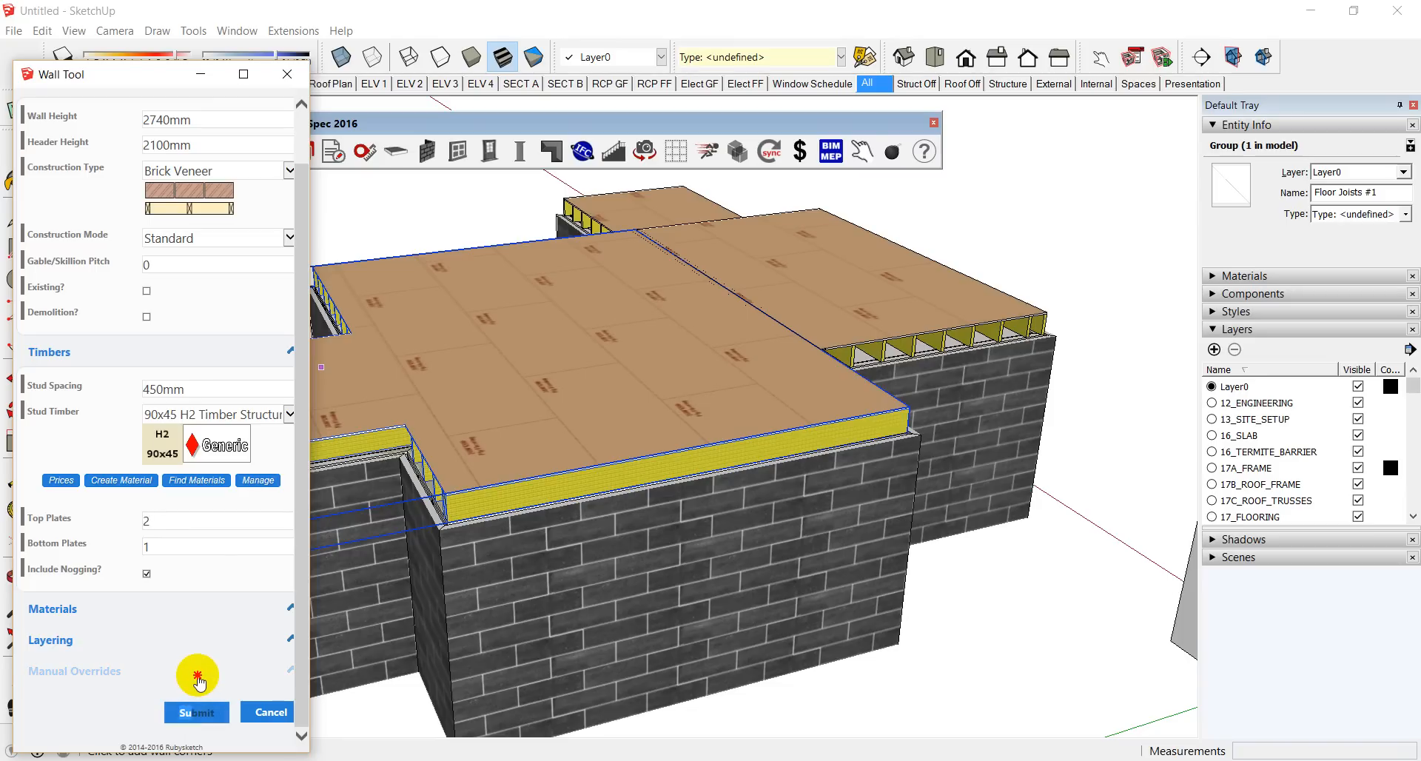
Step: Set the new walls' manual overrides to an external step down of 310 and an external drop off of 280
scroll(460, 494, "up", 3)
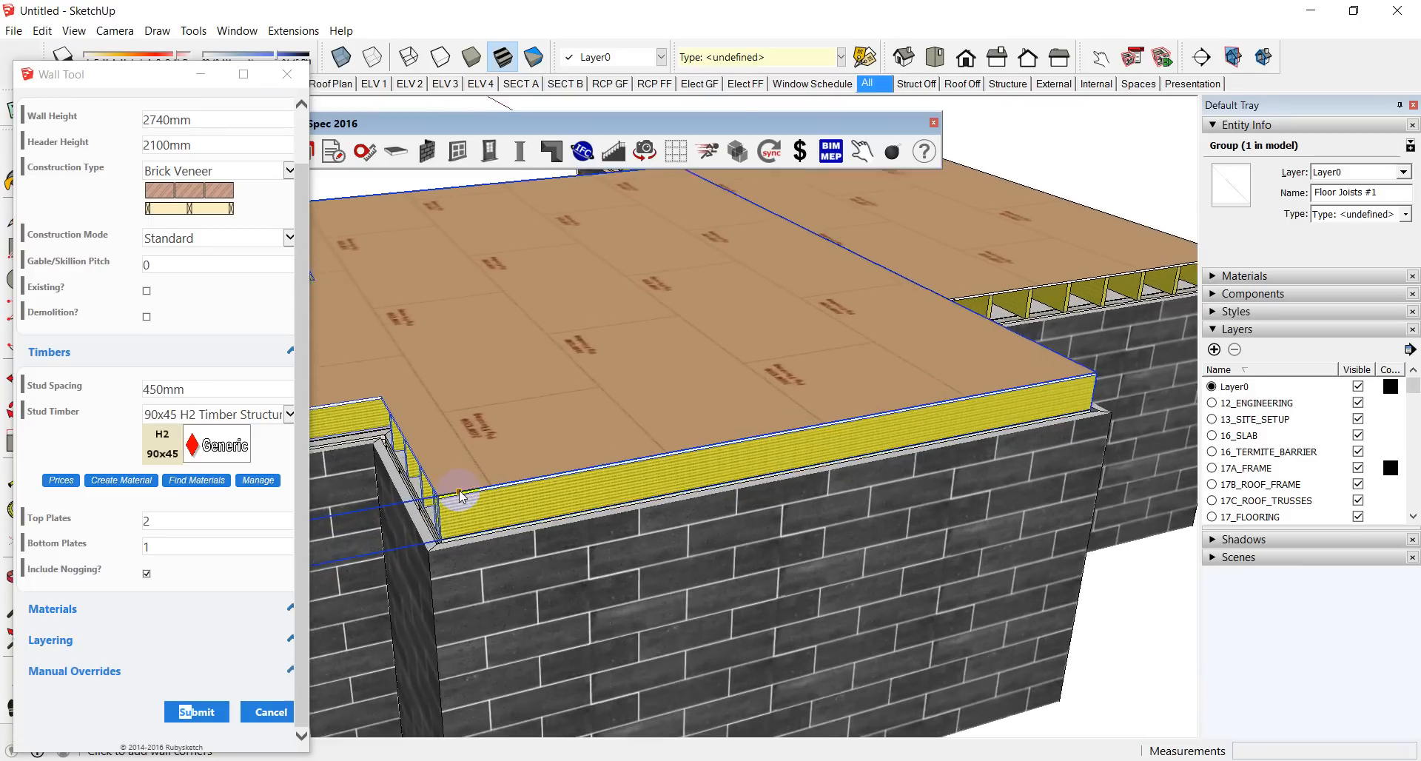
scroll(451, 499, "up", 5)
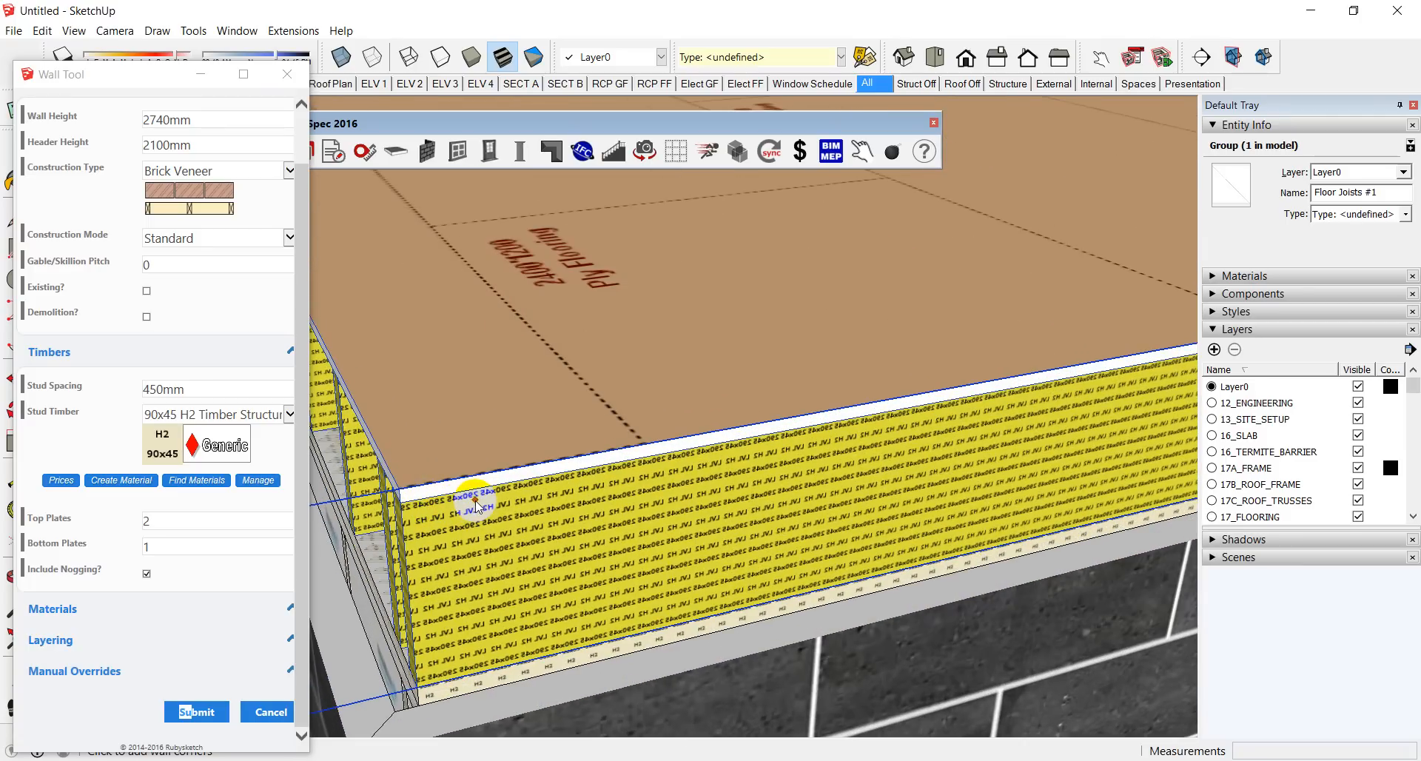
scroll(453, 489, "down", 8)
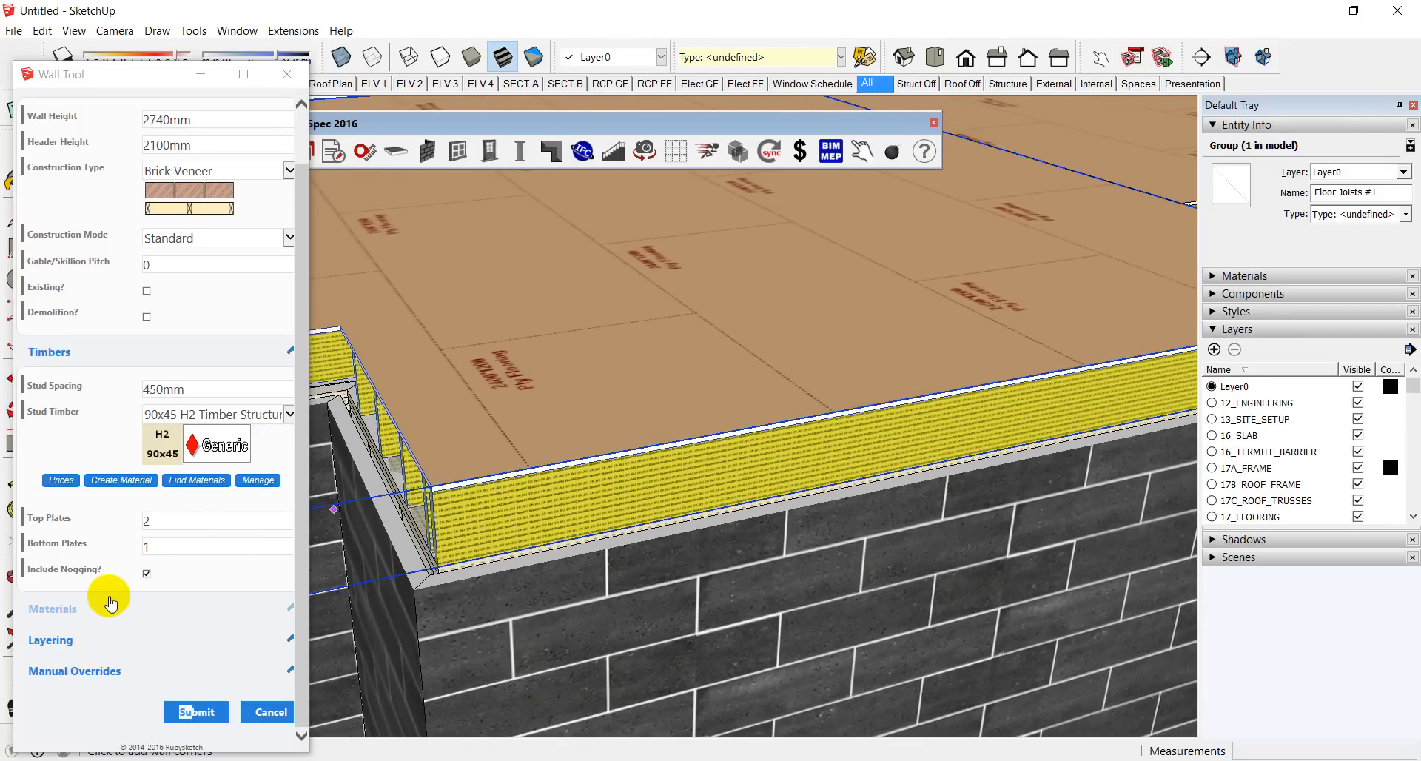
left_click(89, 680)
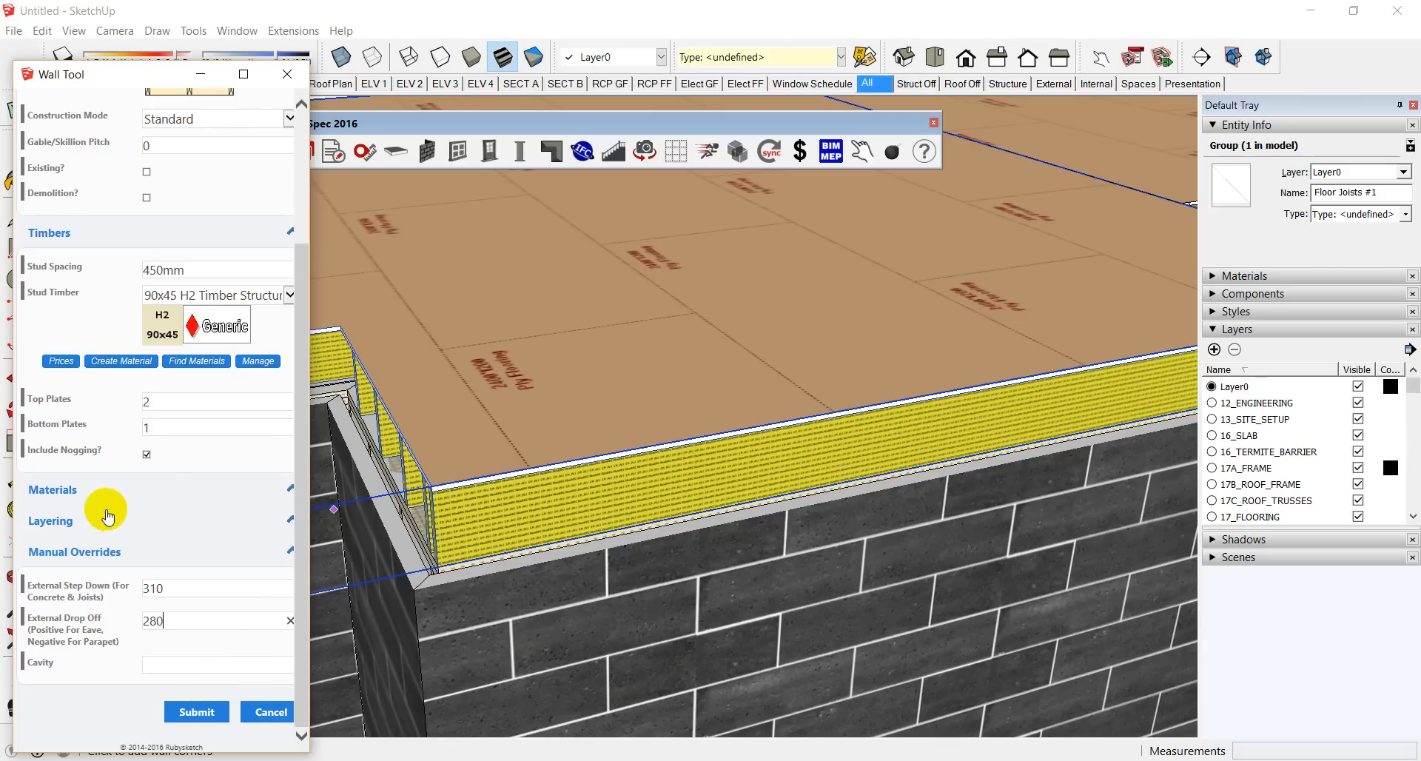
Step: Search the brick materials for "bow" for the wall's outer skin
left_click(53, 489)
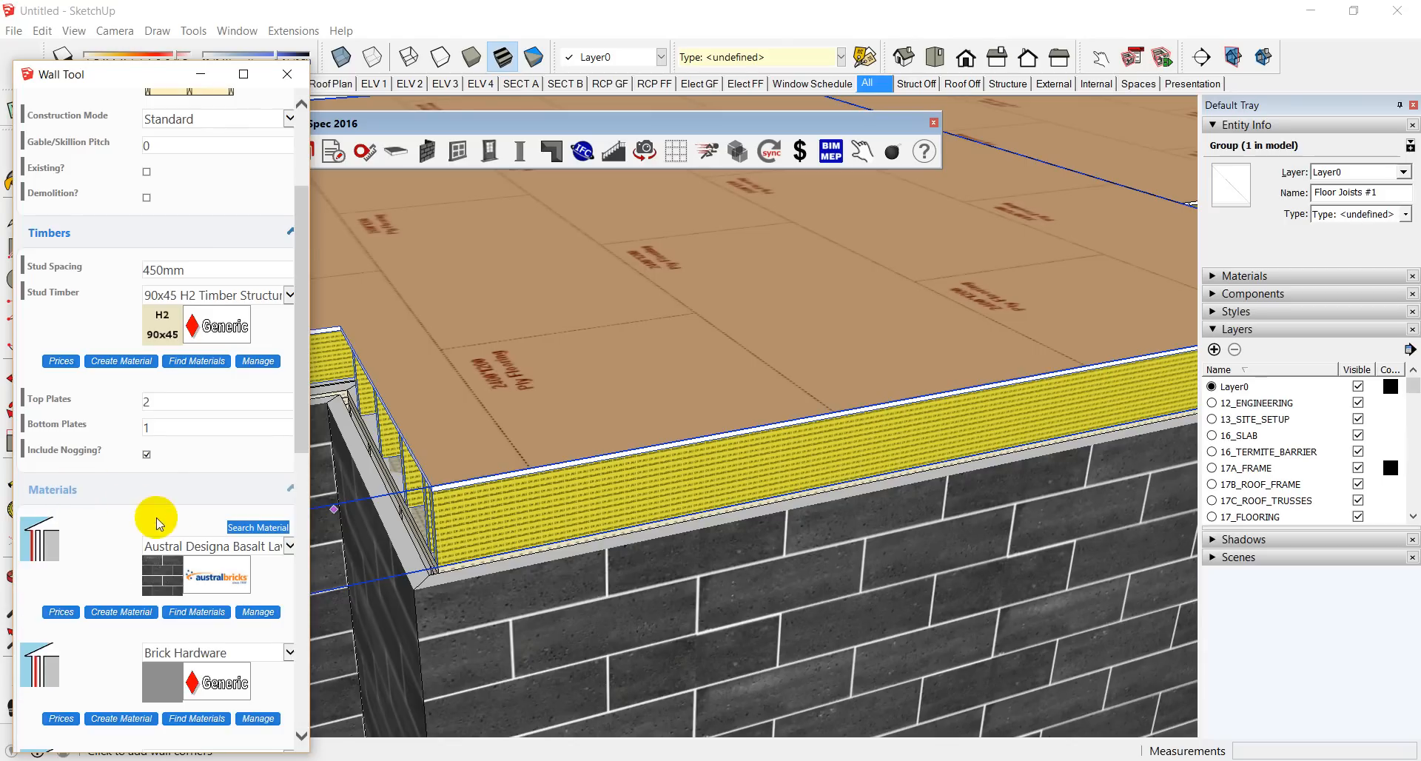
left_click(169, 549)
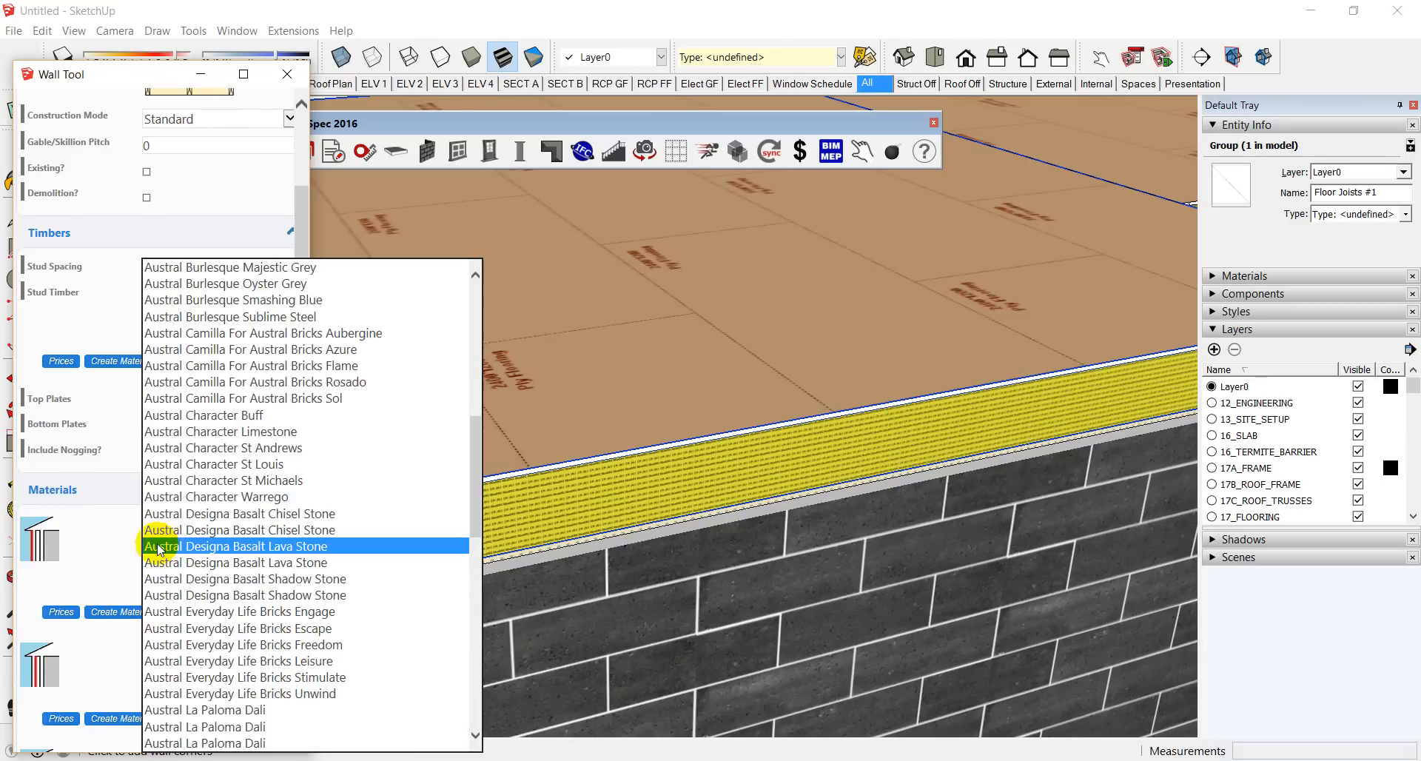
left_click(161, 548)
left_click(251, 528)
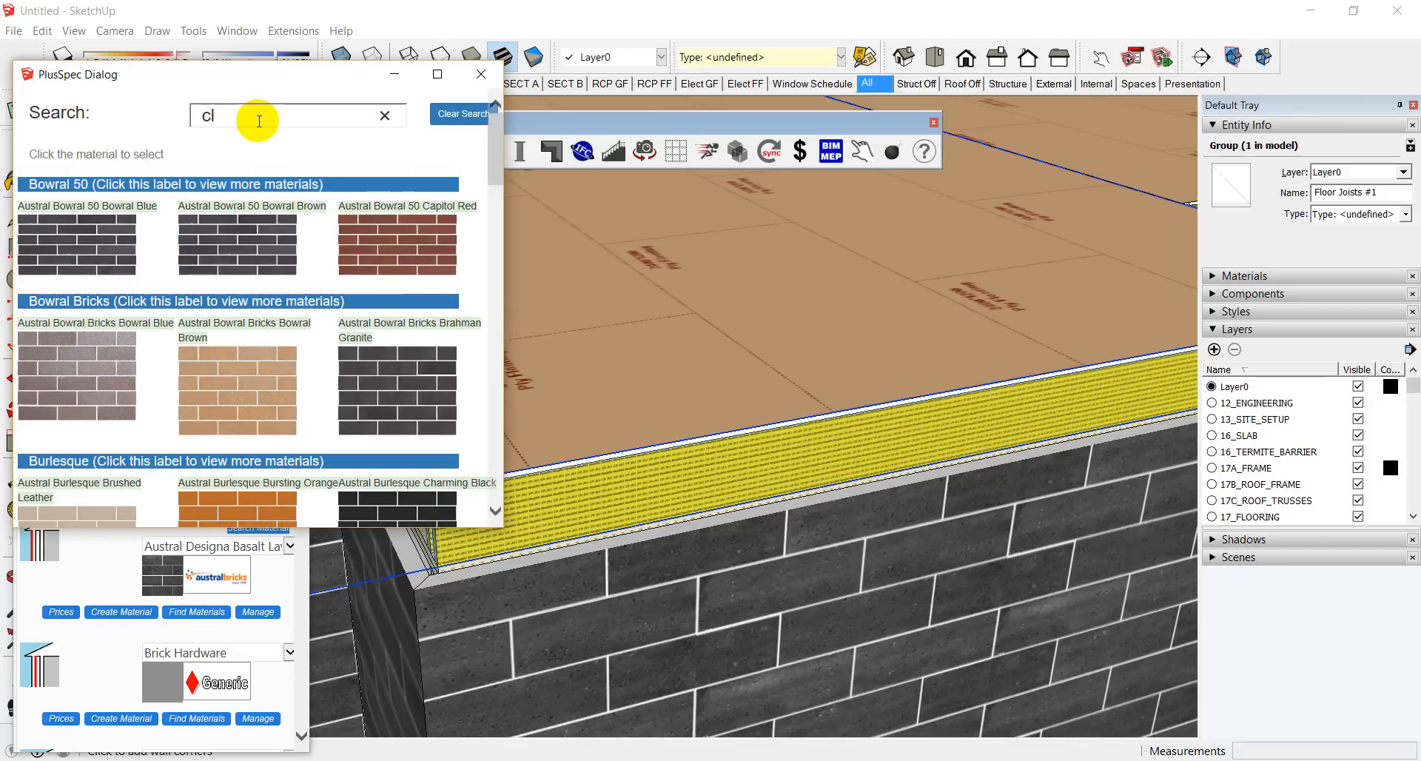
key("BackSpace")
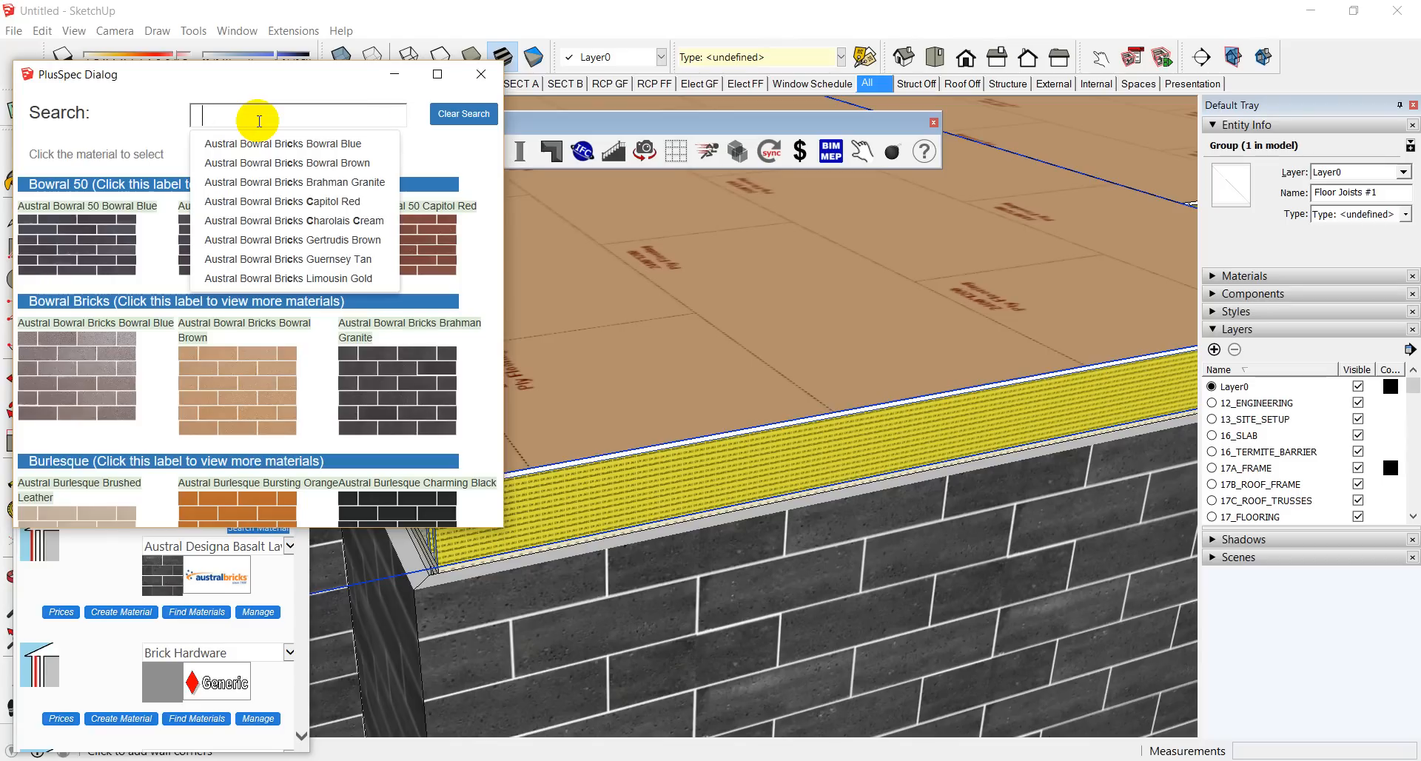
type("b")
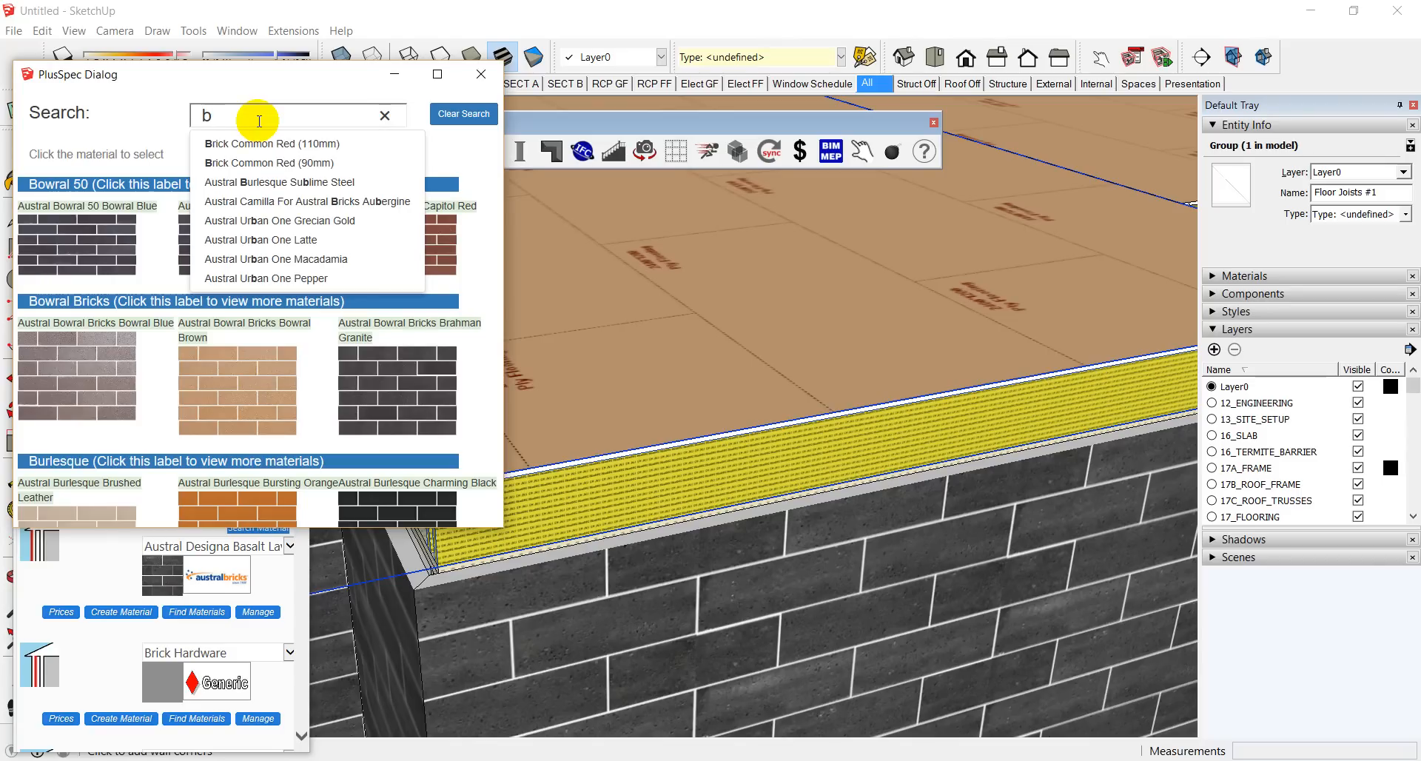
type("ow")
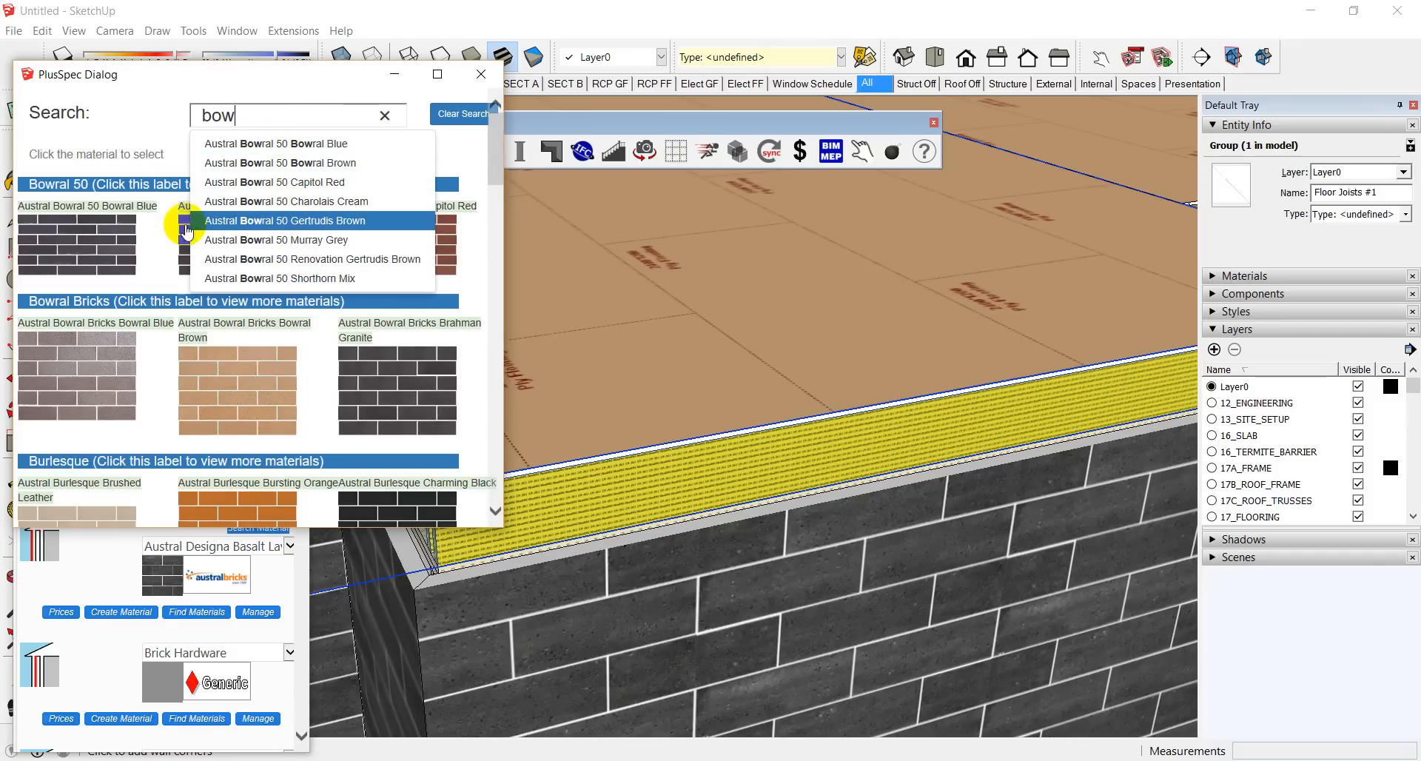
Step: Assign Austral Bowral Bricks Murray Grey to the outer skin and submit the wall settings
scroll(141, 222, "down", 8)
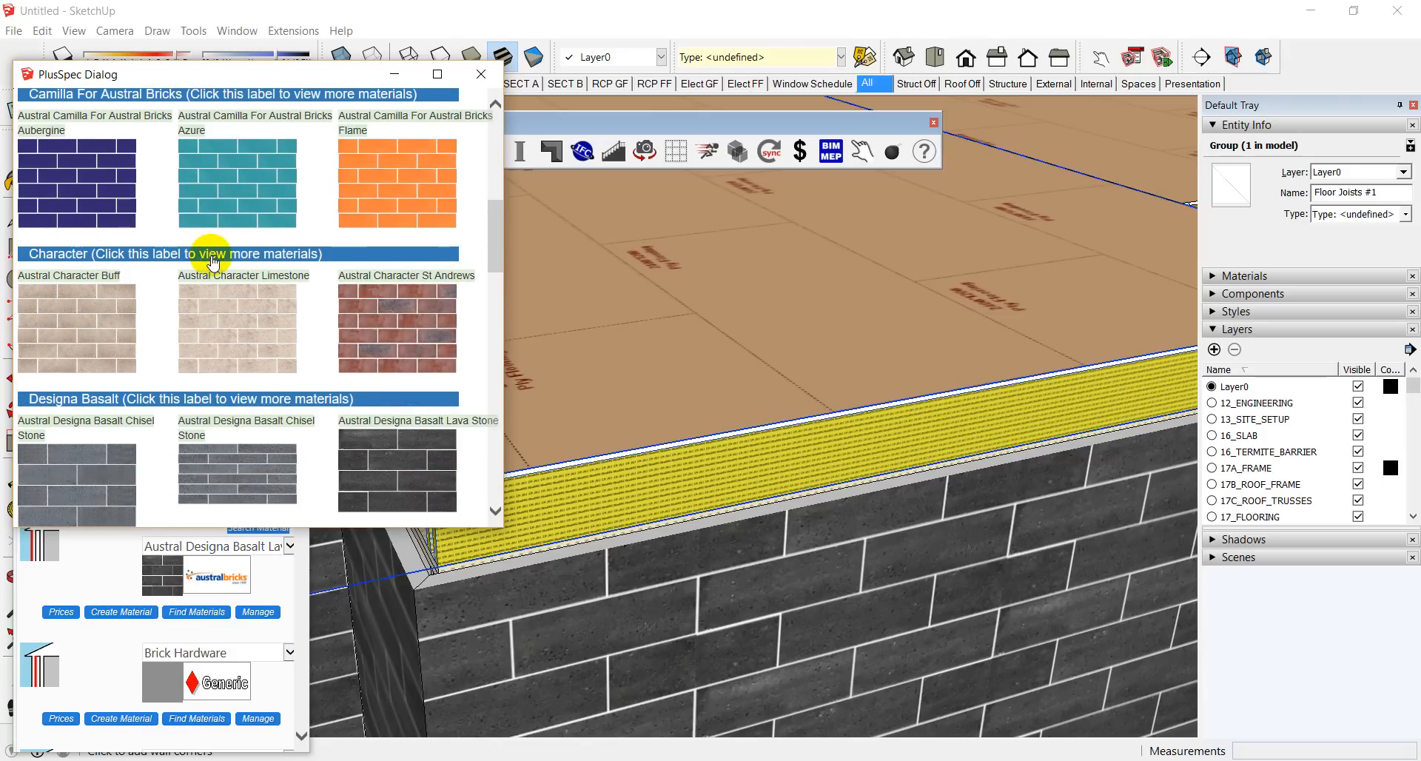
scroll(255, 271, "down", 3)
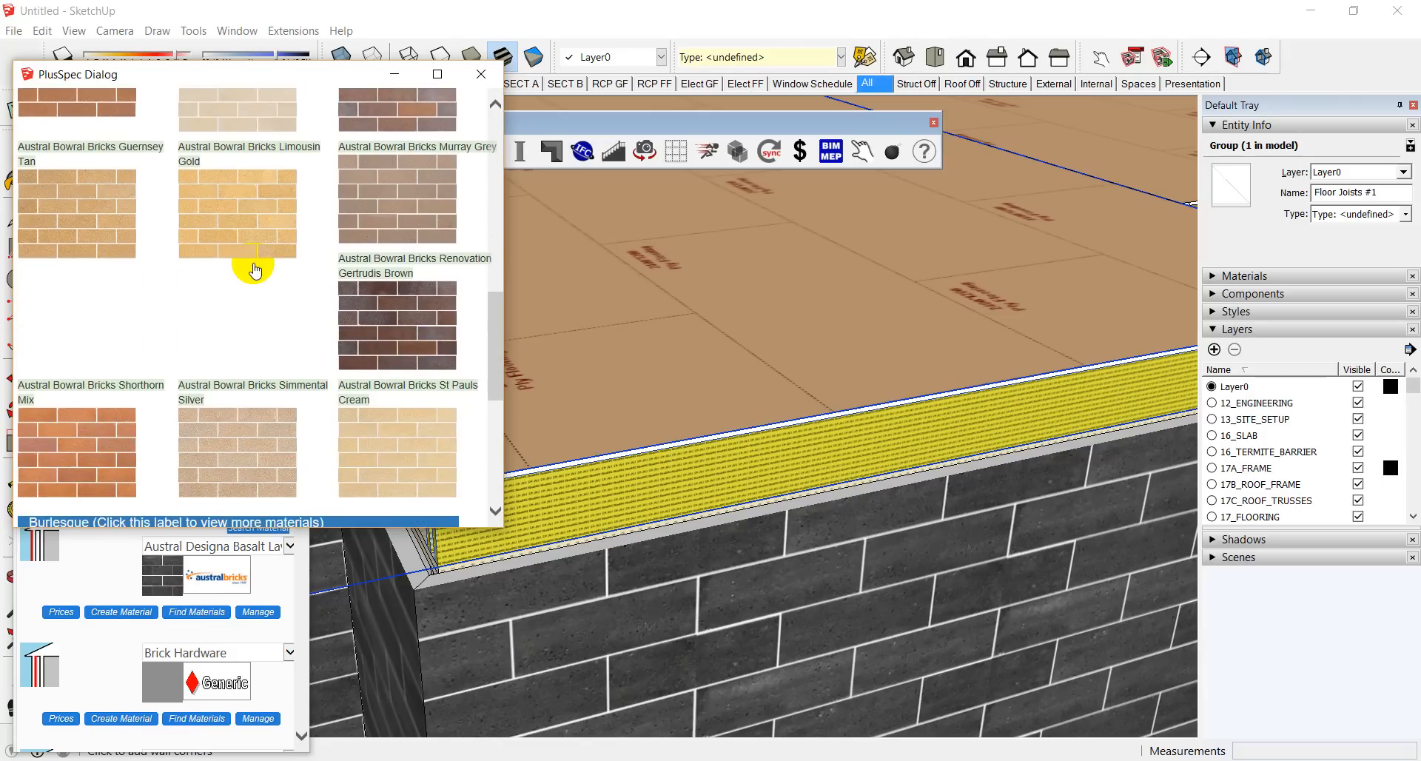
left_click(395, 273)
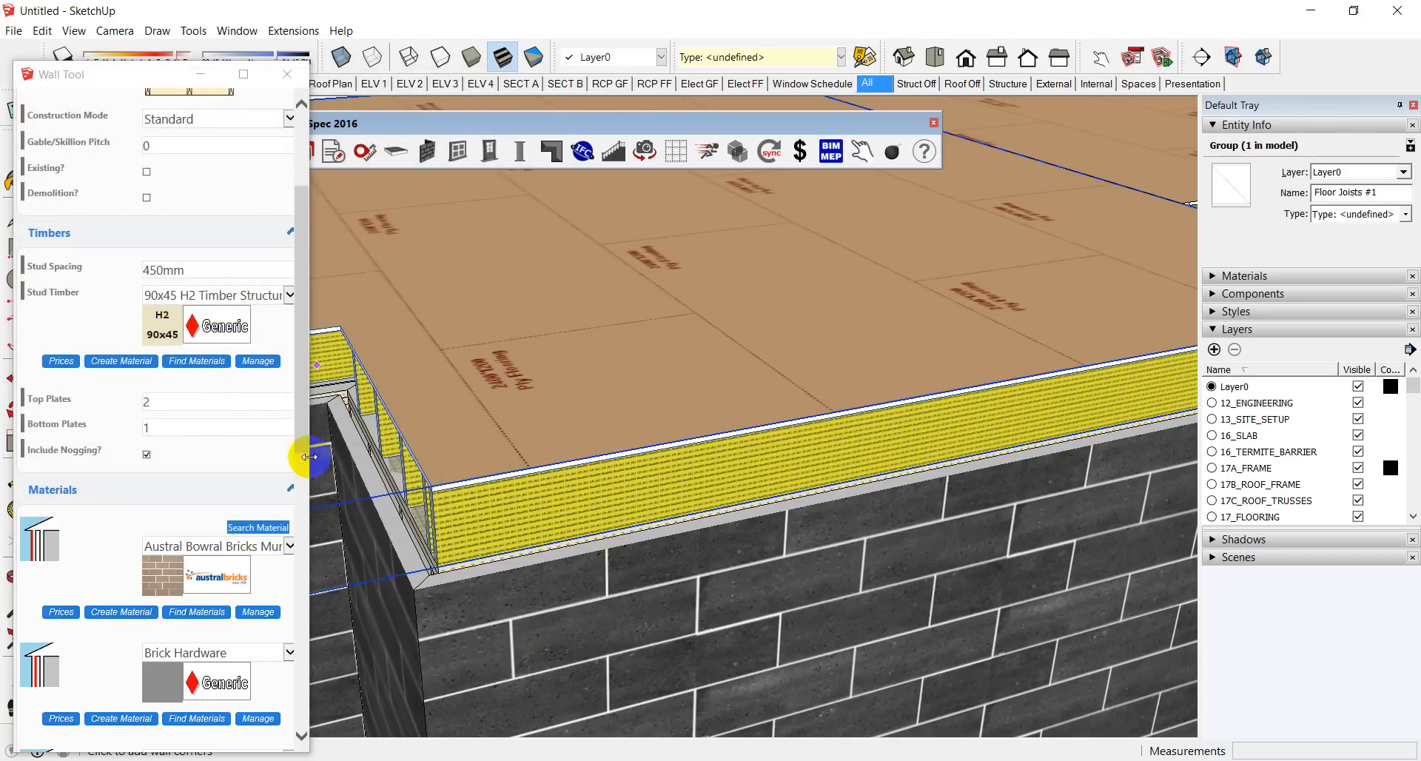
left_click_drag(301, 447, 301, 731)
left_click(201, 709)
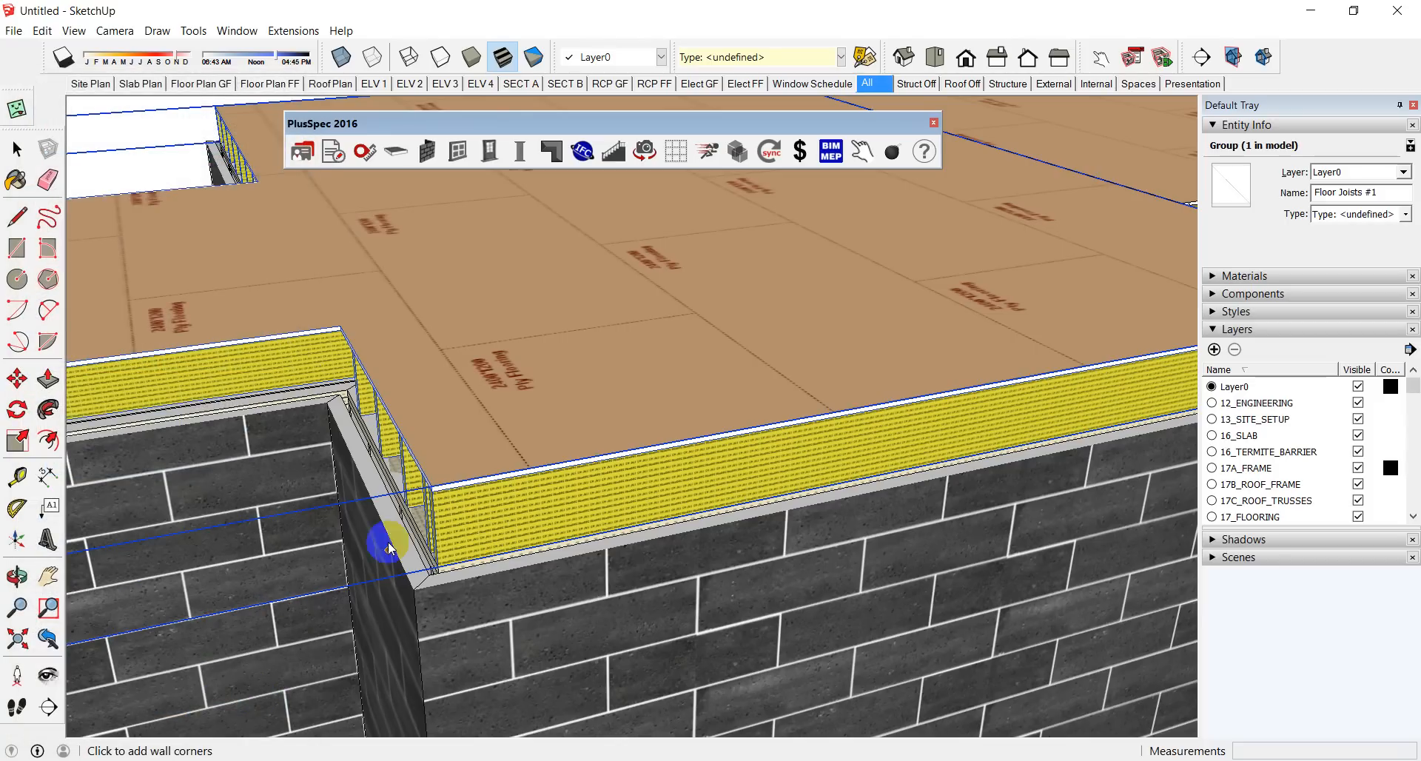
Step: Trace the upper walls from the notch's outer corner along the 1661, 1365 and 2969 mm floor edges
left_click(427, 488)
left_click(337, 327)
middle_click_drag(255, 354, 691, 406)
scroll(691, 405, "down", 1)
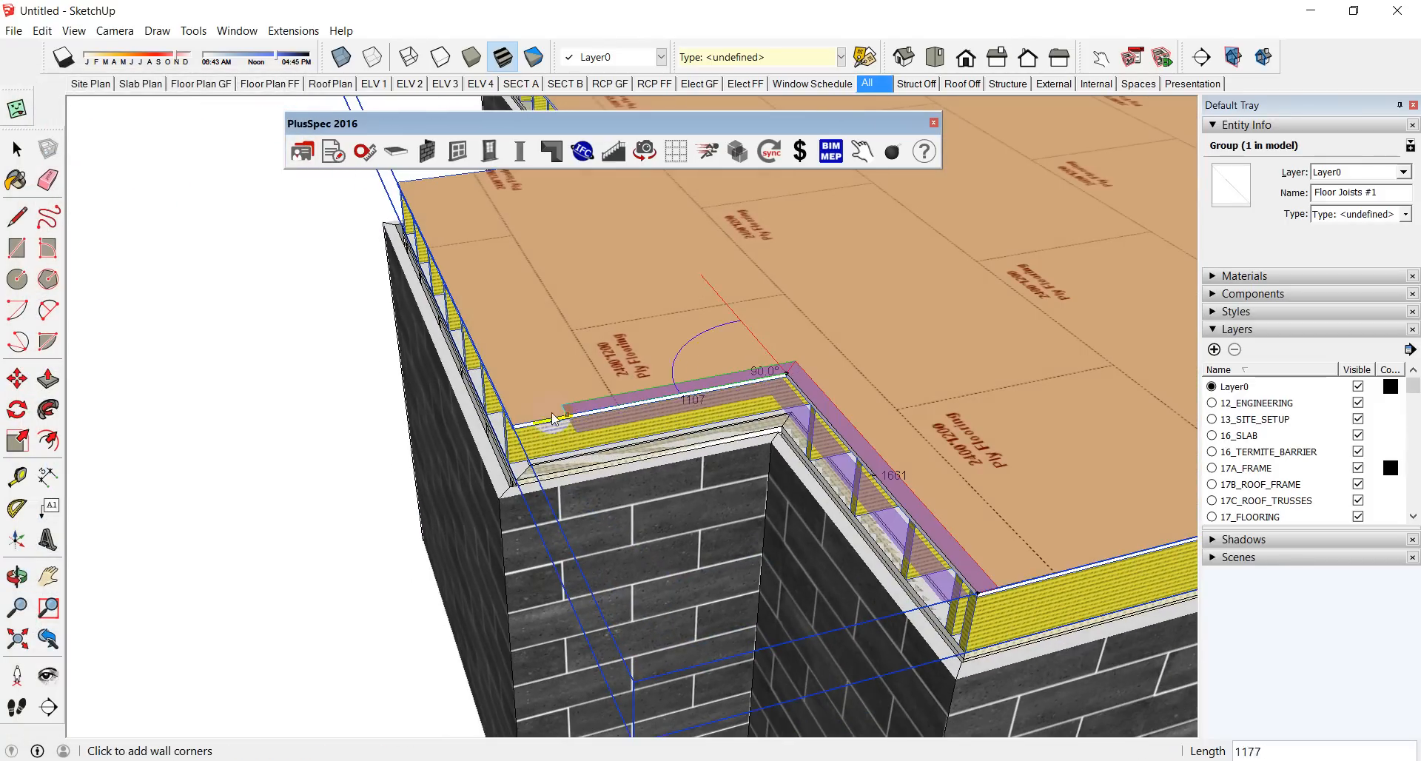
left_click(513, 403)
middle_click_drag(441, 239, 432, 481)
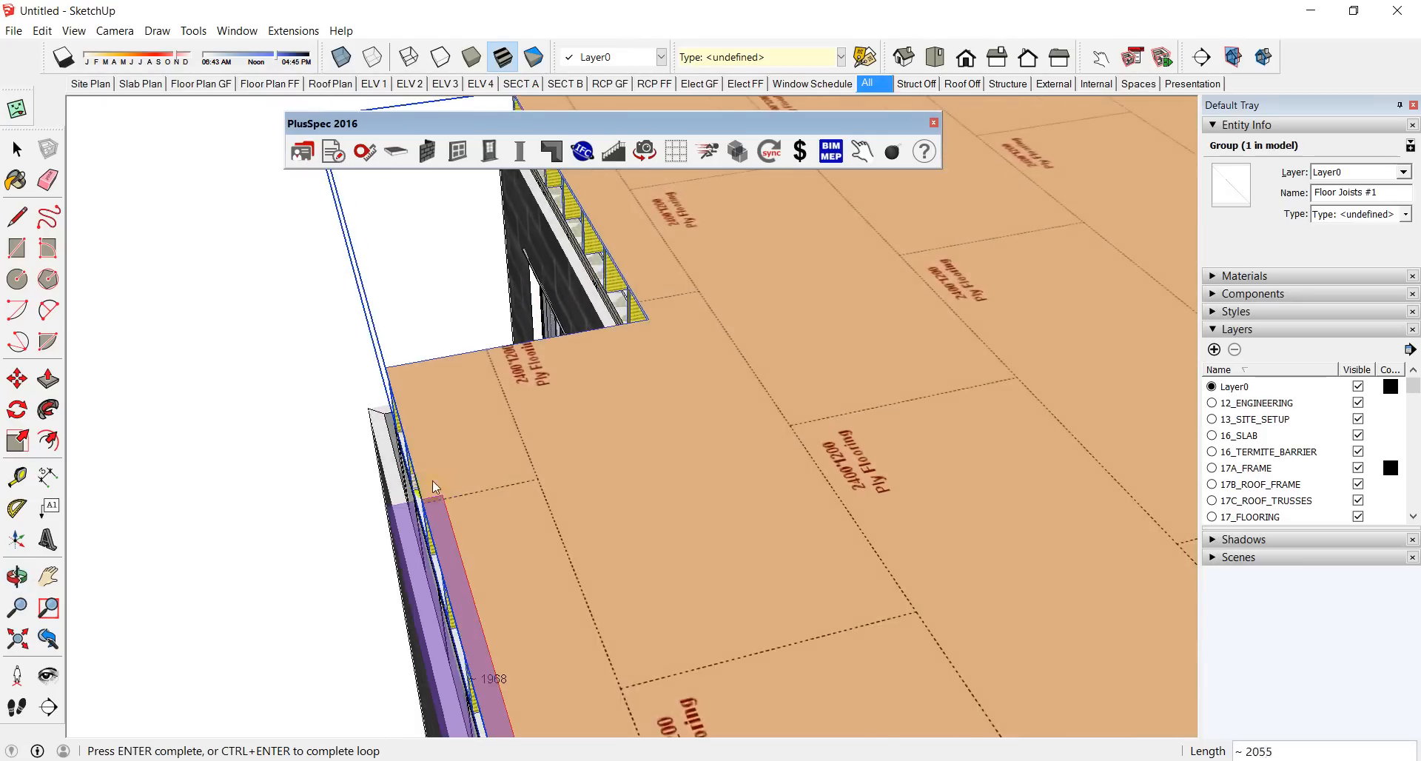
left_click(387, 383)
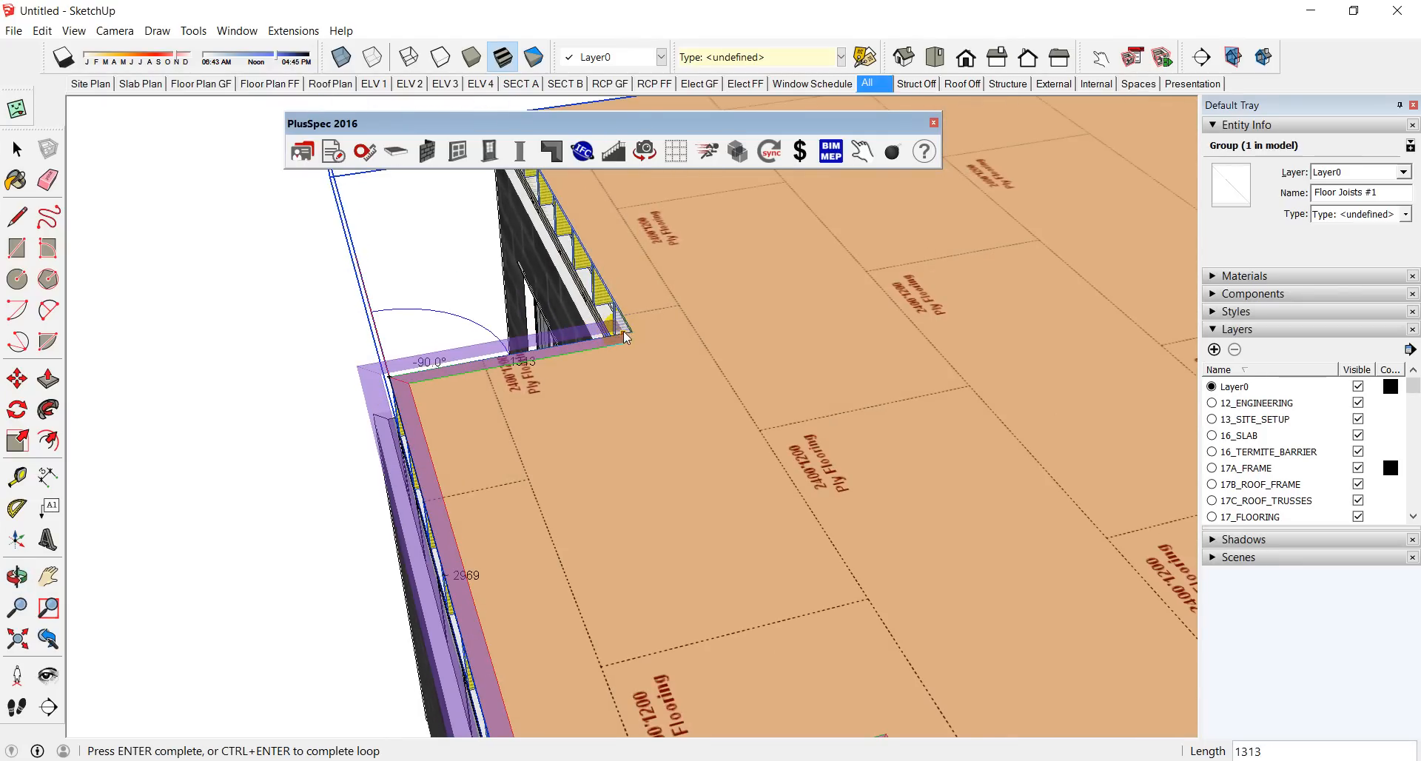
Step: Continue the wall outline 1313 mm into the side recess, about 2790 mm along it, and 4767 mm to the projecting bay
scroll(630, 334, "down", 5)
scroll(557, 246, "up", 6)
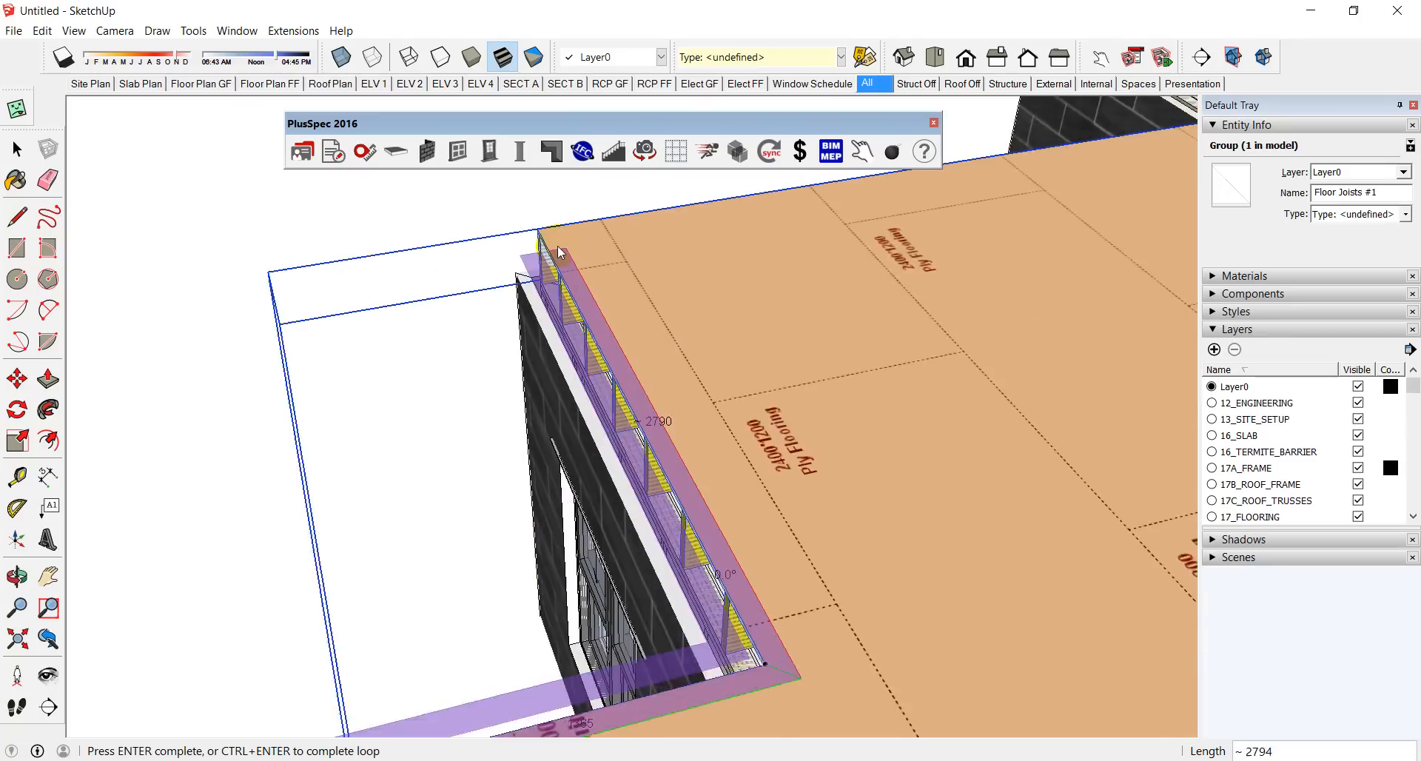
left_click(544, 233)
middle_click_drag(764, 243, 308, 511, "shift")
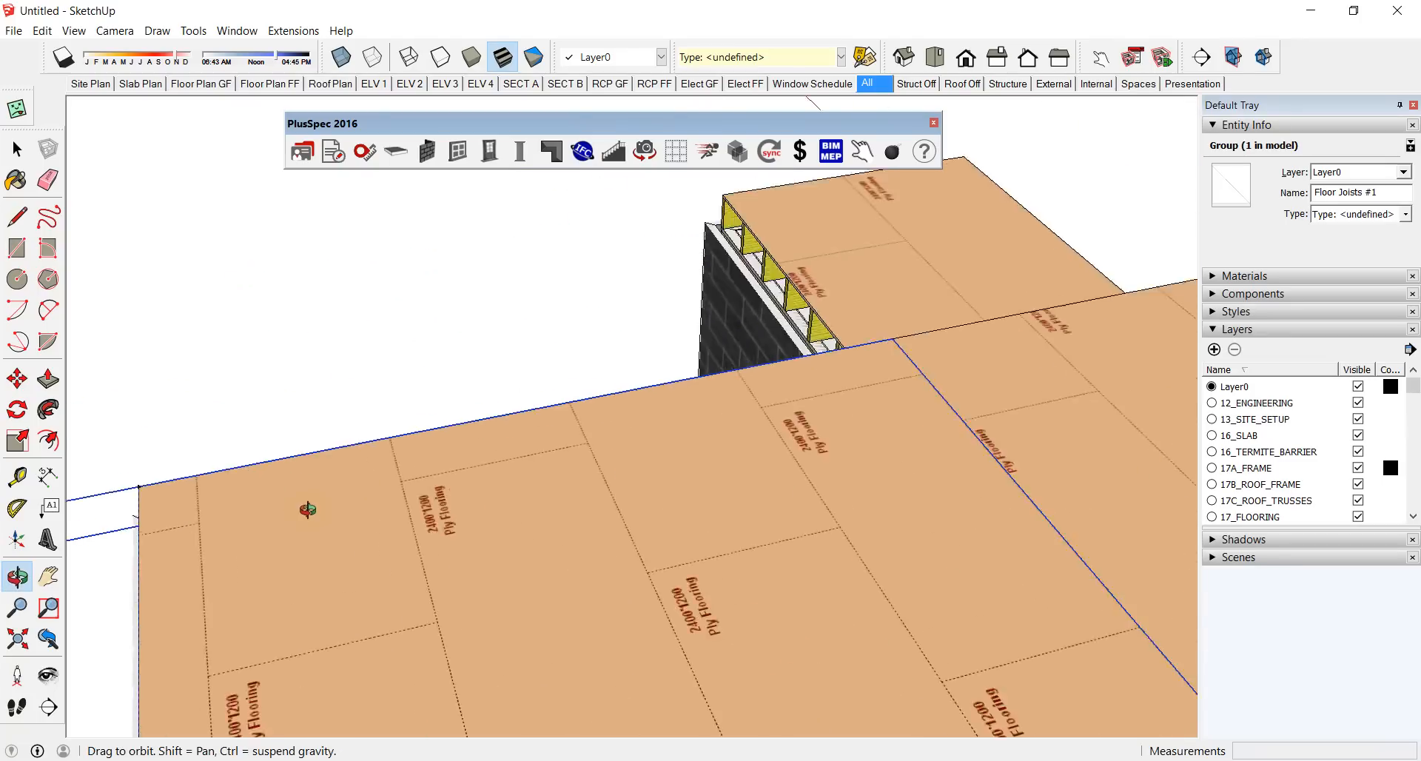
scroll(318, 503, "down", 3)
scroll(592, 433, "up", 3)
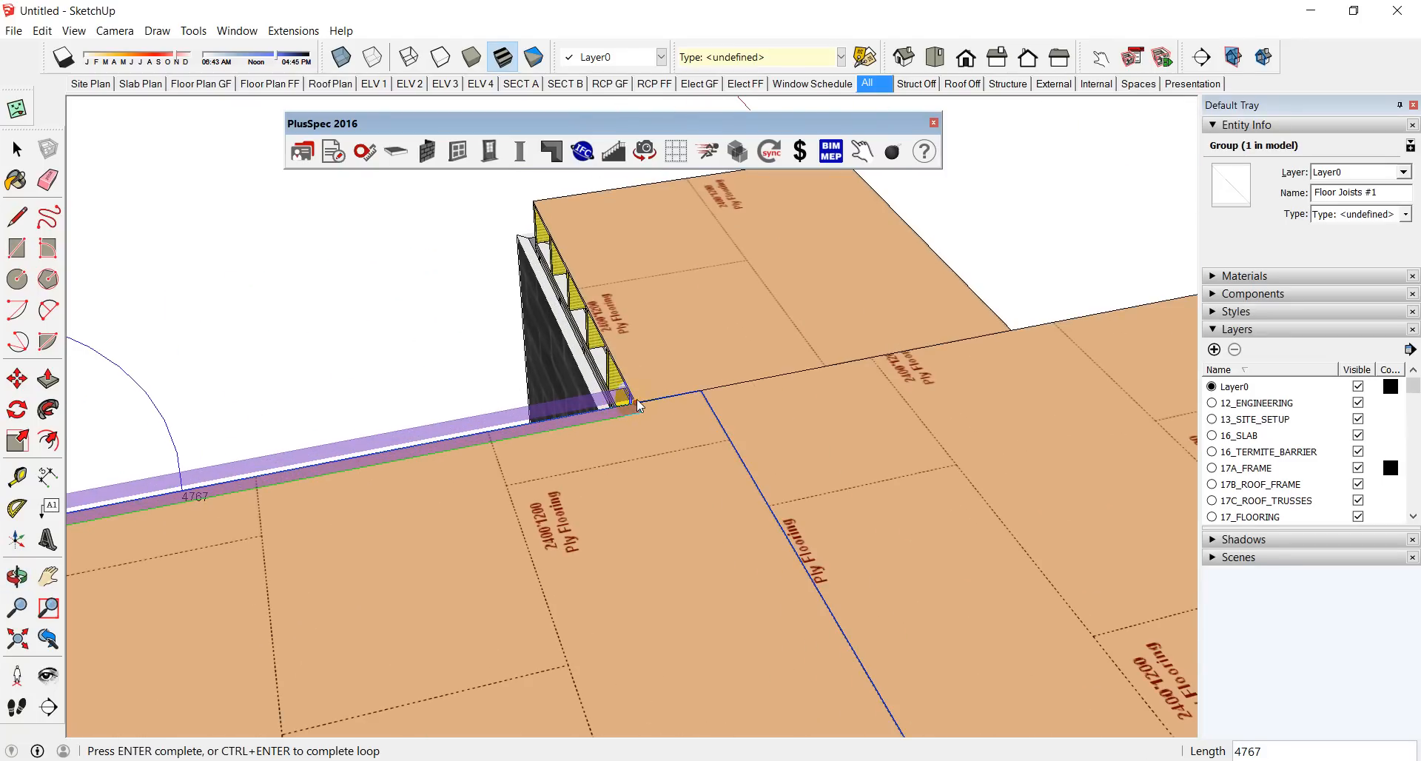
left_click(636, 404)
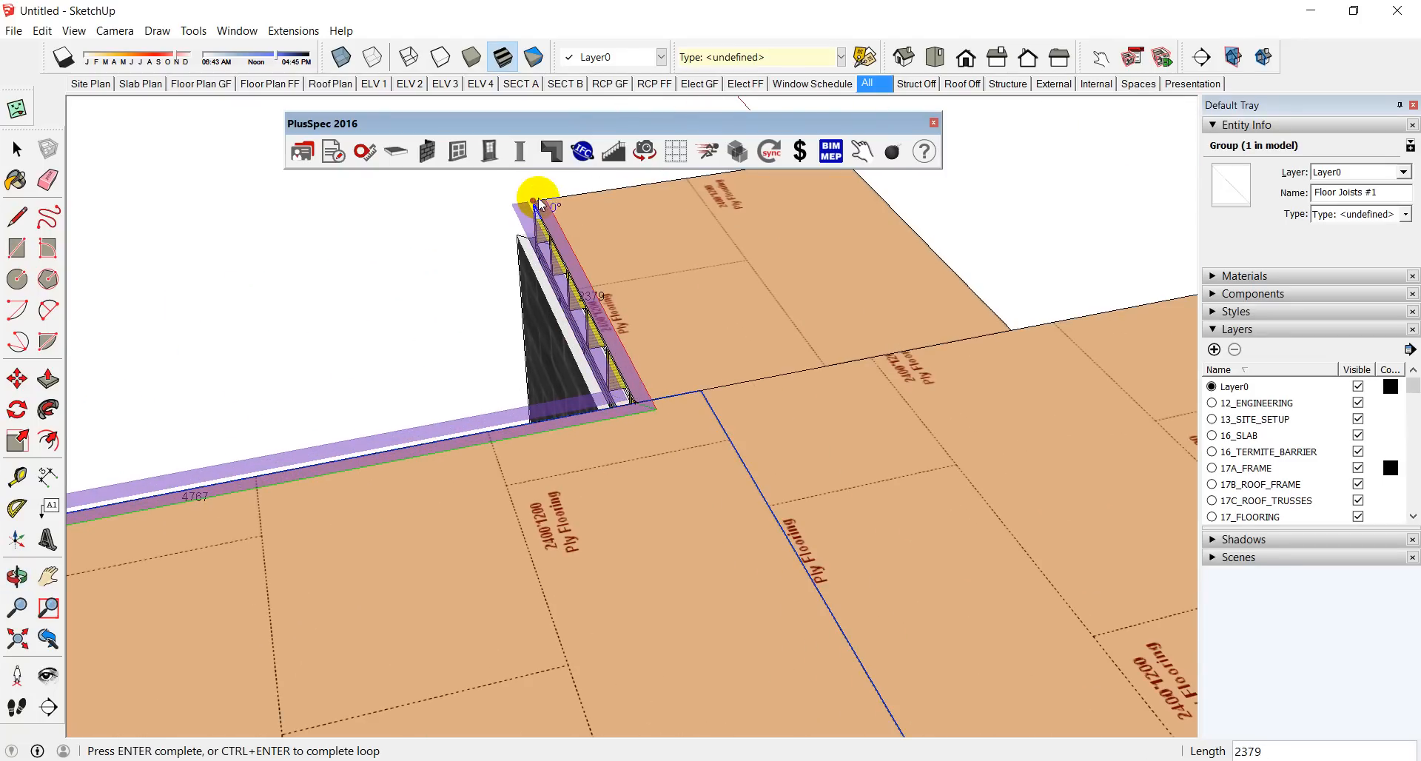
Step: Trace the walls around the projecting floor bay with legs of 2379, 2333 and 2379 mm
middle_click_drag(641, 197, 526, 433)
scroll(525, 437, "down", 1)
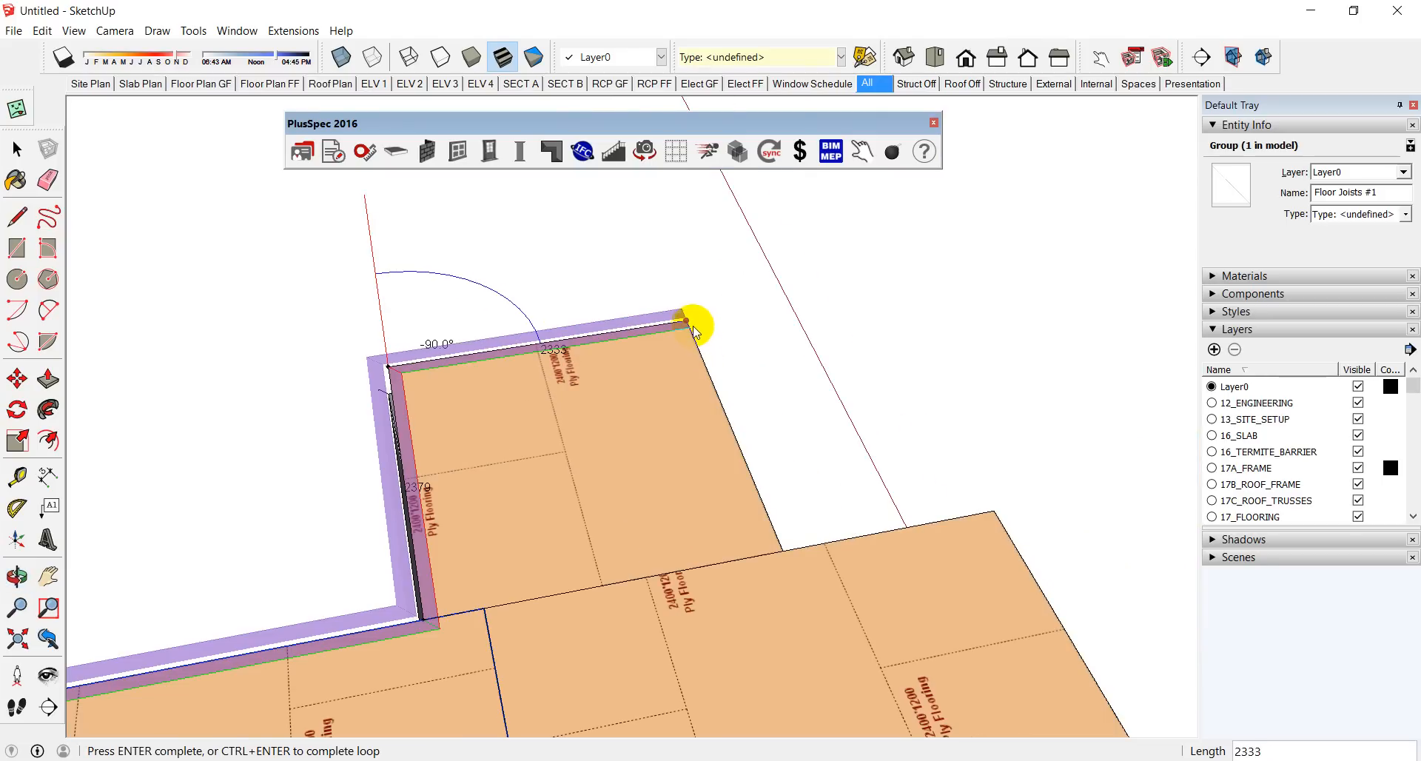
left_click(688, 324)
left_click(783, 549)
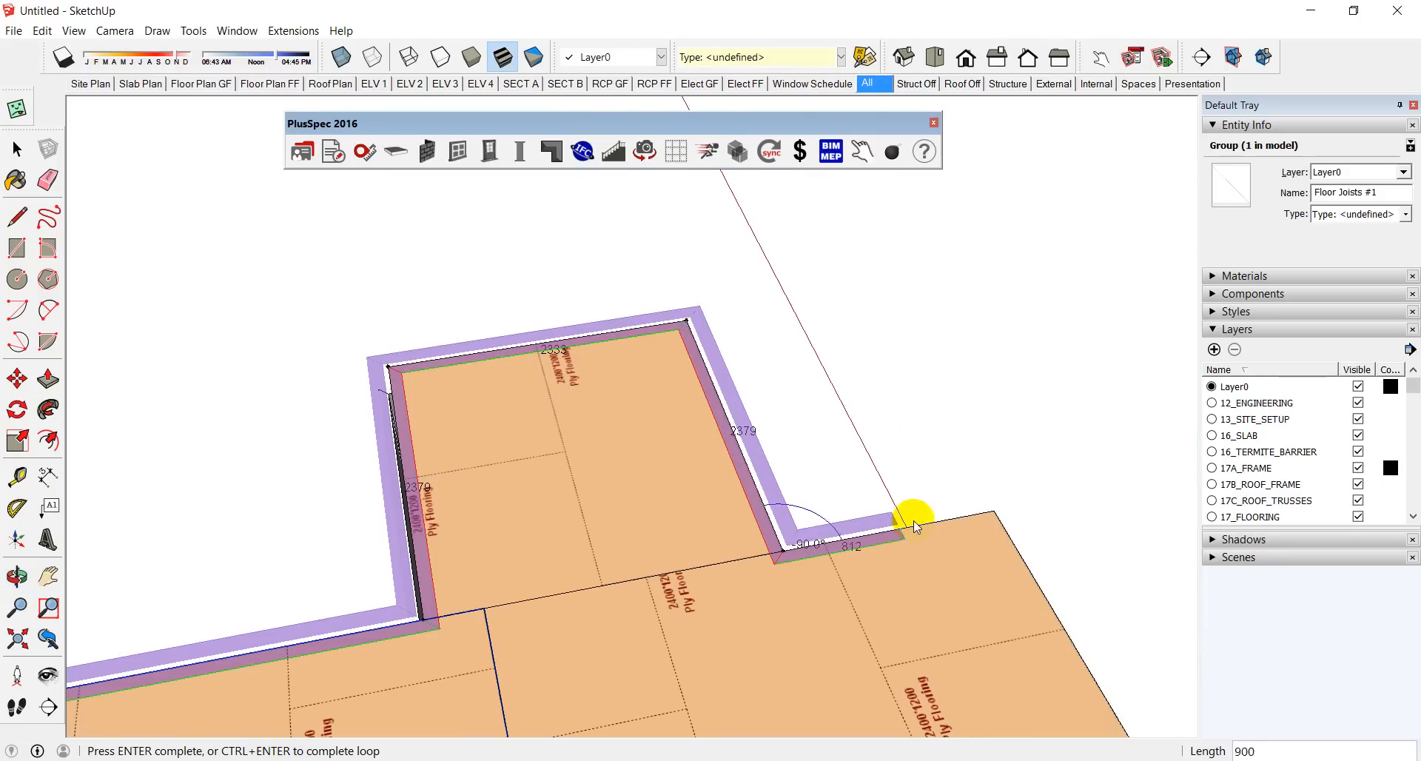
Step: Continue the wall outline to the next floor corner, 5783 mm along the outer edge, and along the joist ends to the beam
scroll(791, 534, "down", 3)
middle_click_drag(758, 556, 748, 349, "shift")
scroll(749, 350, "down", 3)
scroll(851, 463, "up", 8)
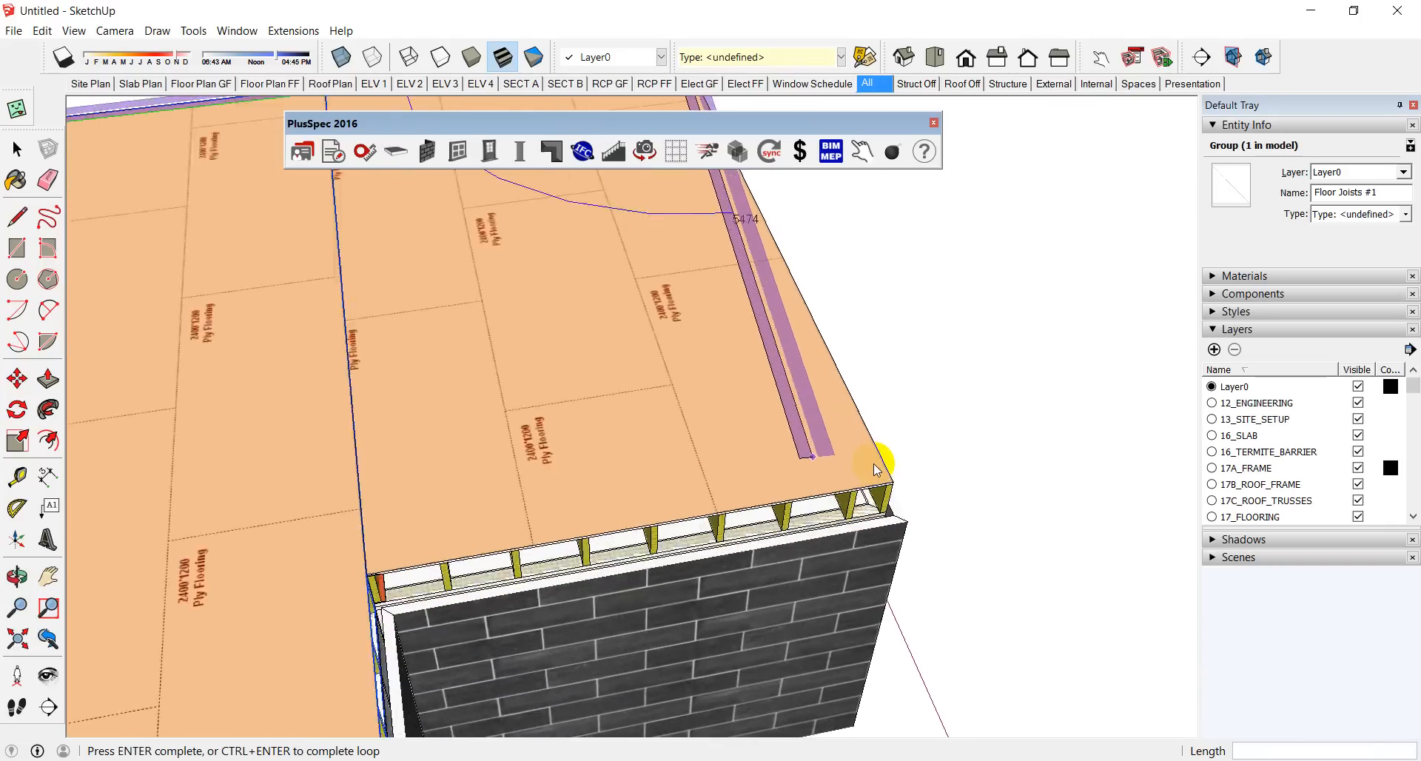
left_click(899, 486)
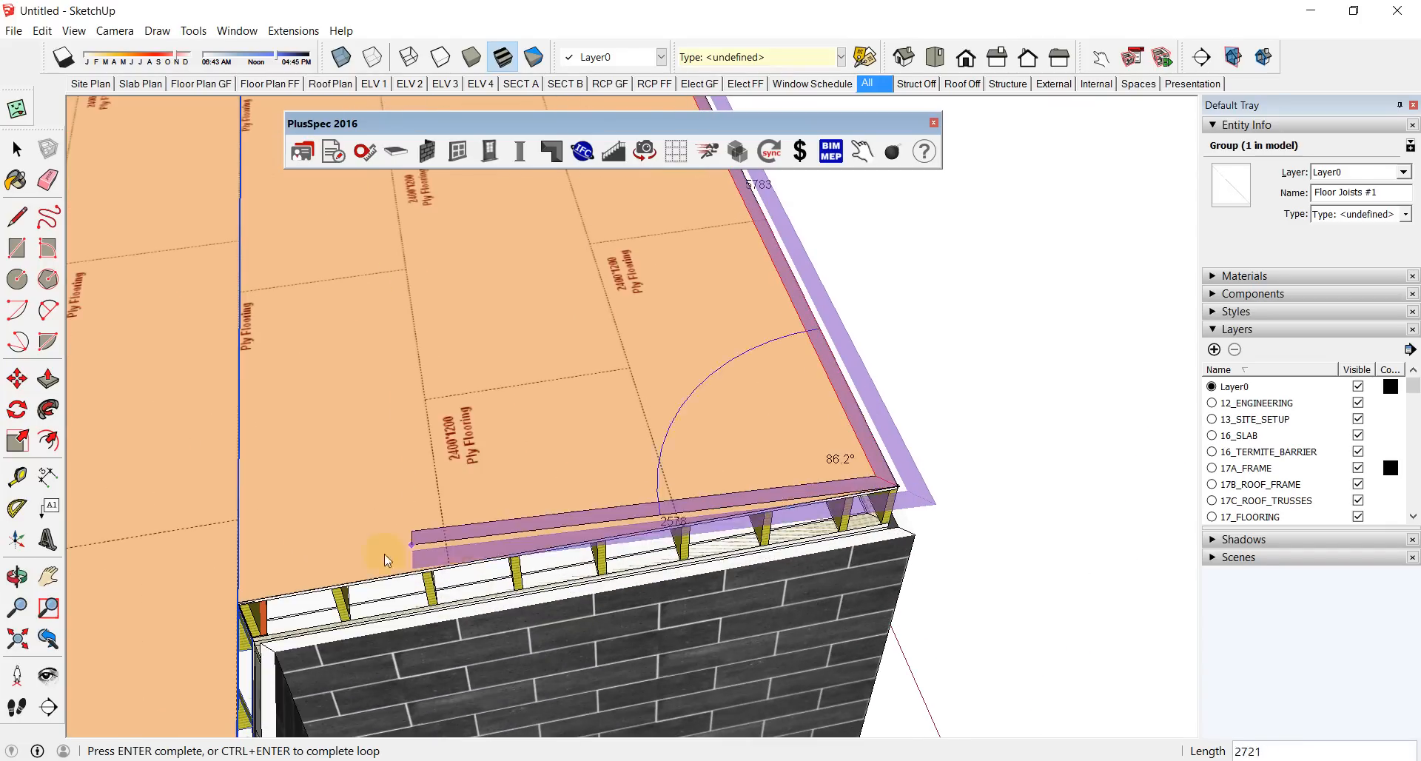
left_click(240, 602)
Step: Trace the remaining floor edges, ending with the 5144 mm edge back to the starting corner, and complete the wall loop
scroll(240, 601, "down", 1)
middle_click_drag(240, 601, 520, 348, "shift")
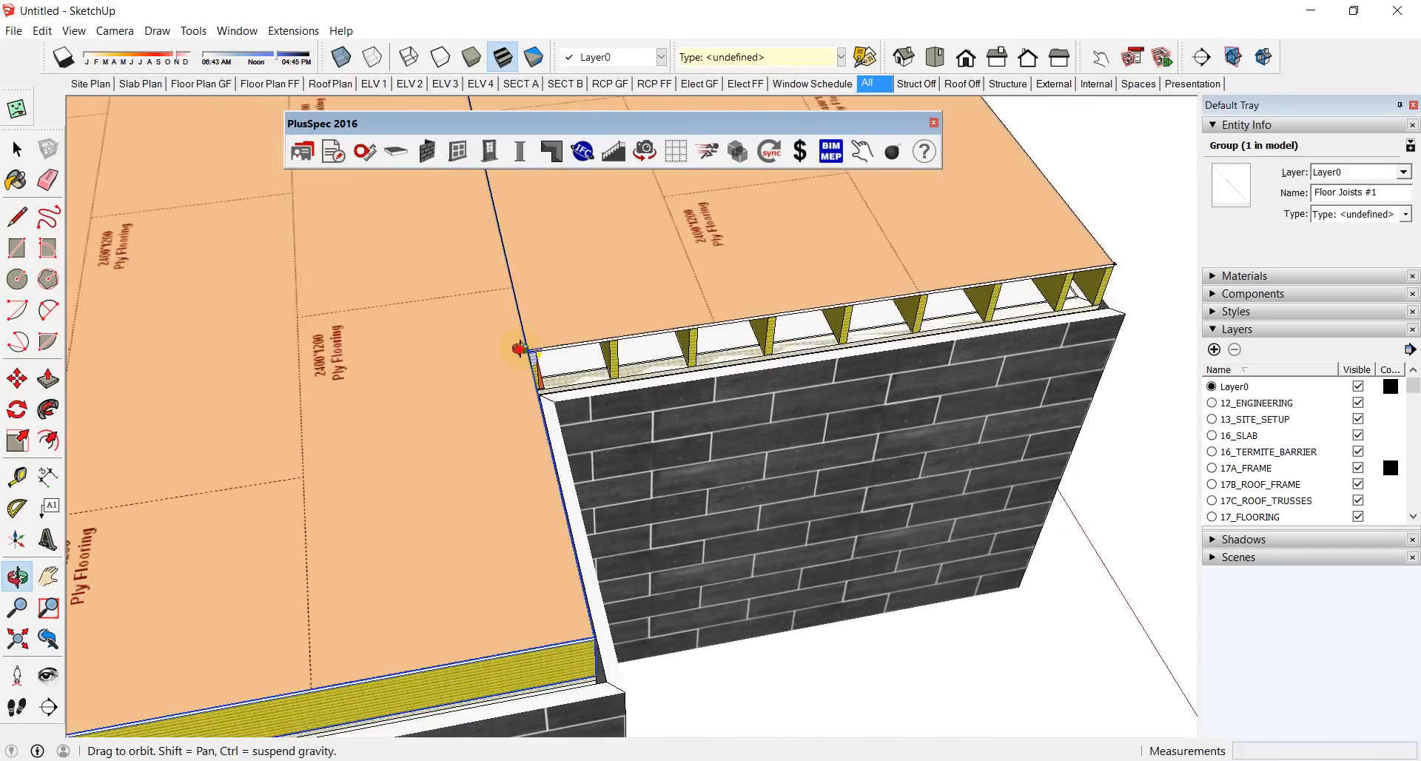
scroll(520, 346, "down", 6)
scroll(557, 511, "up", 1)
middle_click_drag(370, 532, 903, 443, "shift")
scroll(902, 443, "down", 1)
scroll(518, 522, "up", 2)
scroll(446, 528, "up", 1)
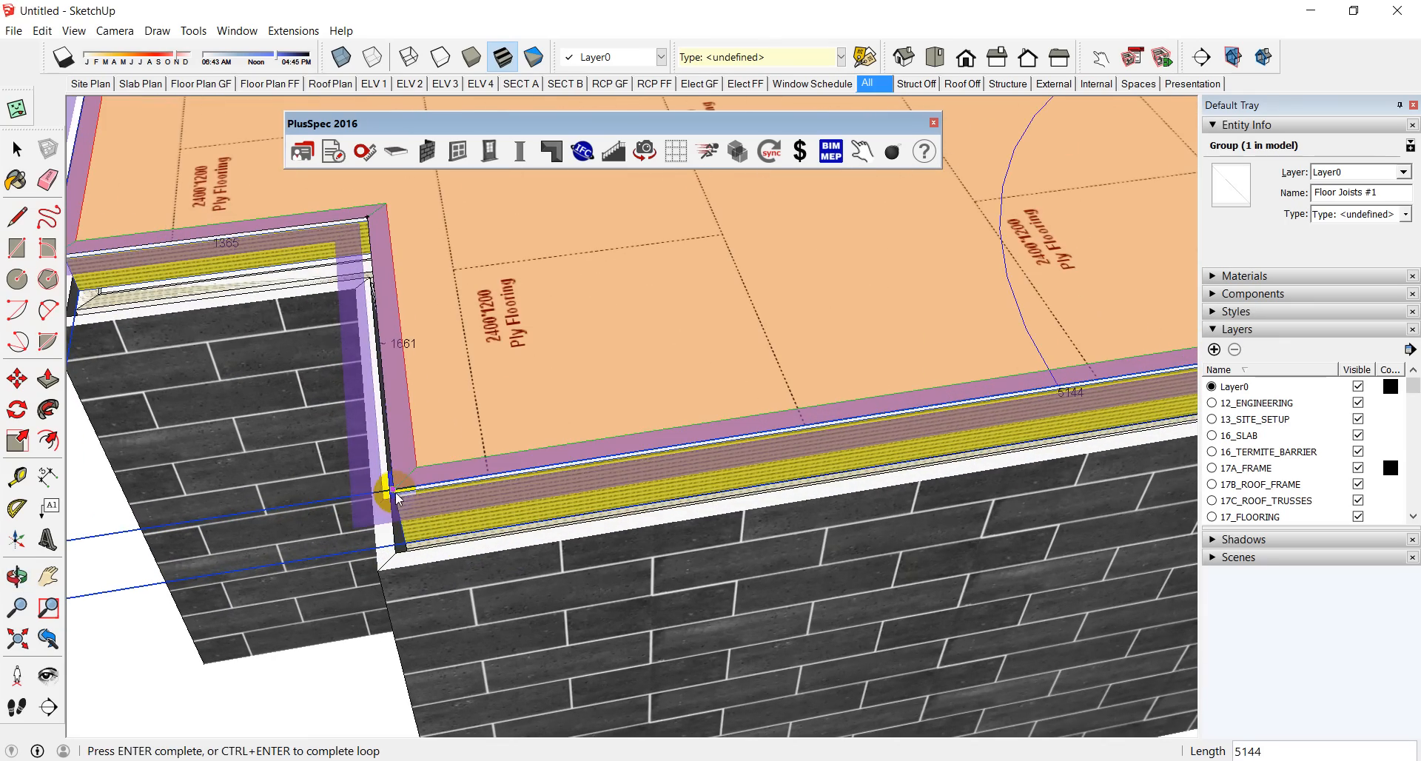
left_click(460, 521)
mouse_move(462, 517)
middle_mouse_down()
mouse_move(621, 317)
mouse_move(666, 205)
mouse_move(659, 237)
mouse_move(942, 197)
mouse_move(768, 254)
mouse_move(751, 318)
mouse_move(920, 222)
mouse_move(691, 377)
mouse_move(600, 494)
middle_mouse_up()
scroll(601, 494, "down", 5)
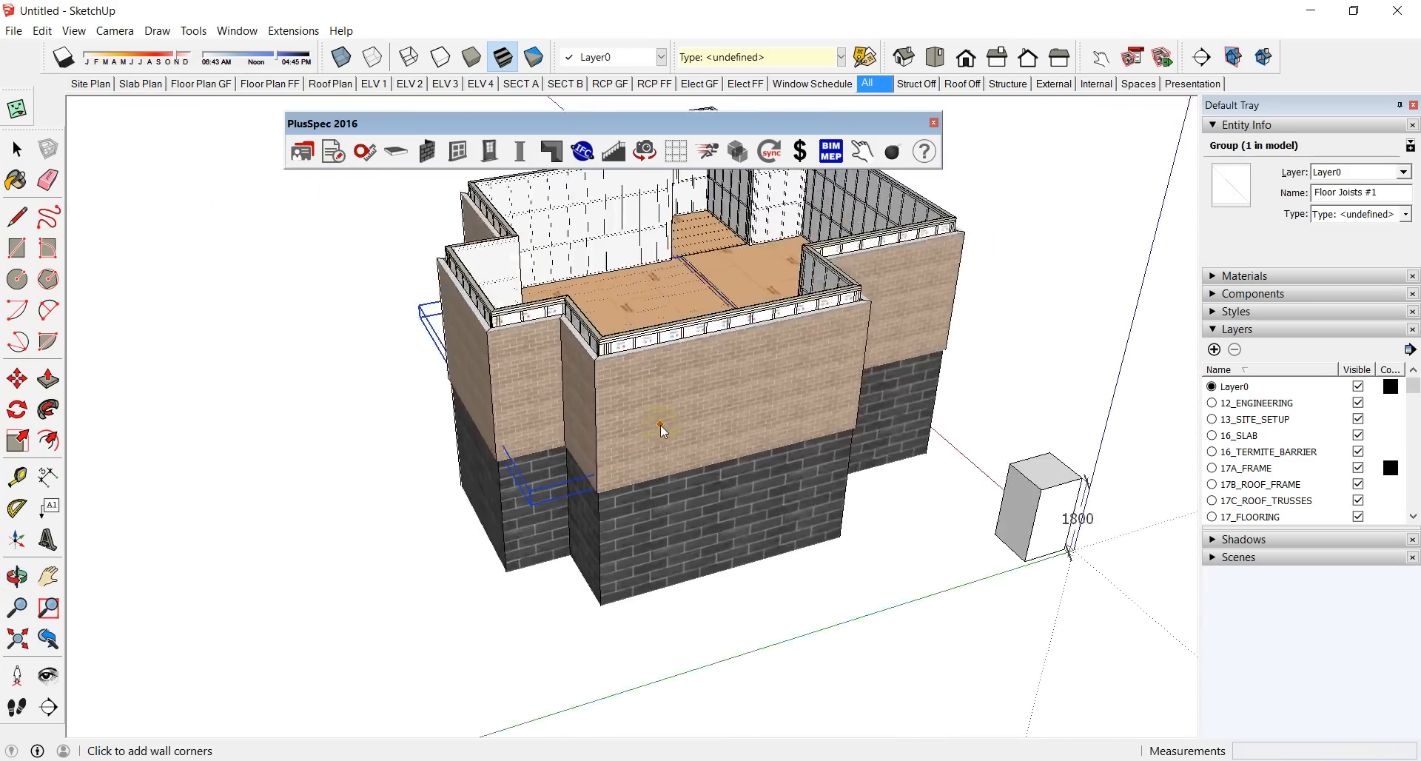
Step: Place a section plane on the outer brick face of the upper wall beside the notch
middle_click_drag(660, 425, 740, 426)
scroll(594, 437, "up", 6)
scroll(644, 393, "down", 8)
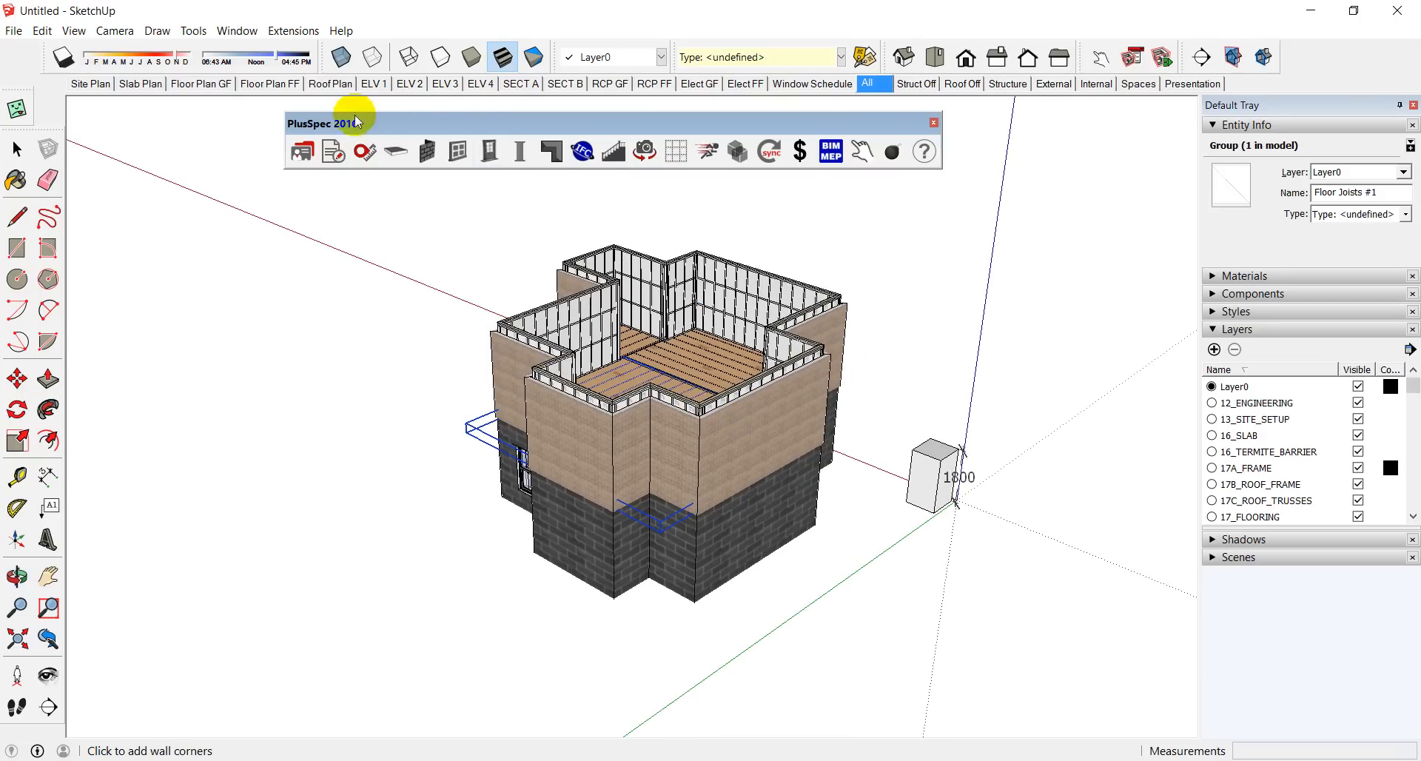
left_click(48, 707)
scroll(639, 351, "up", 2)
scroll(638, 351, "up", 3)
scroll(666, 444, "down", 2)
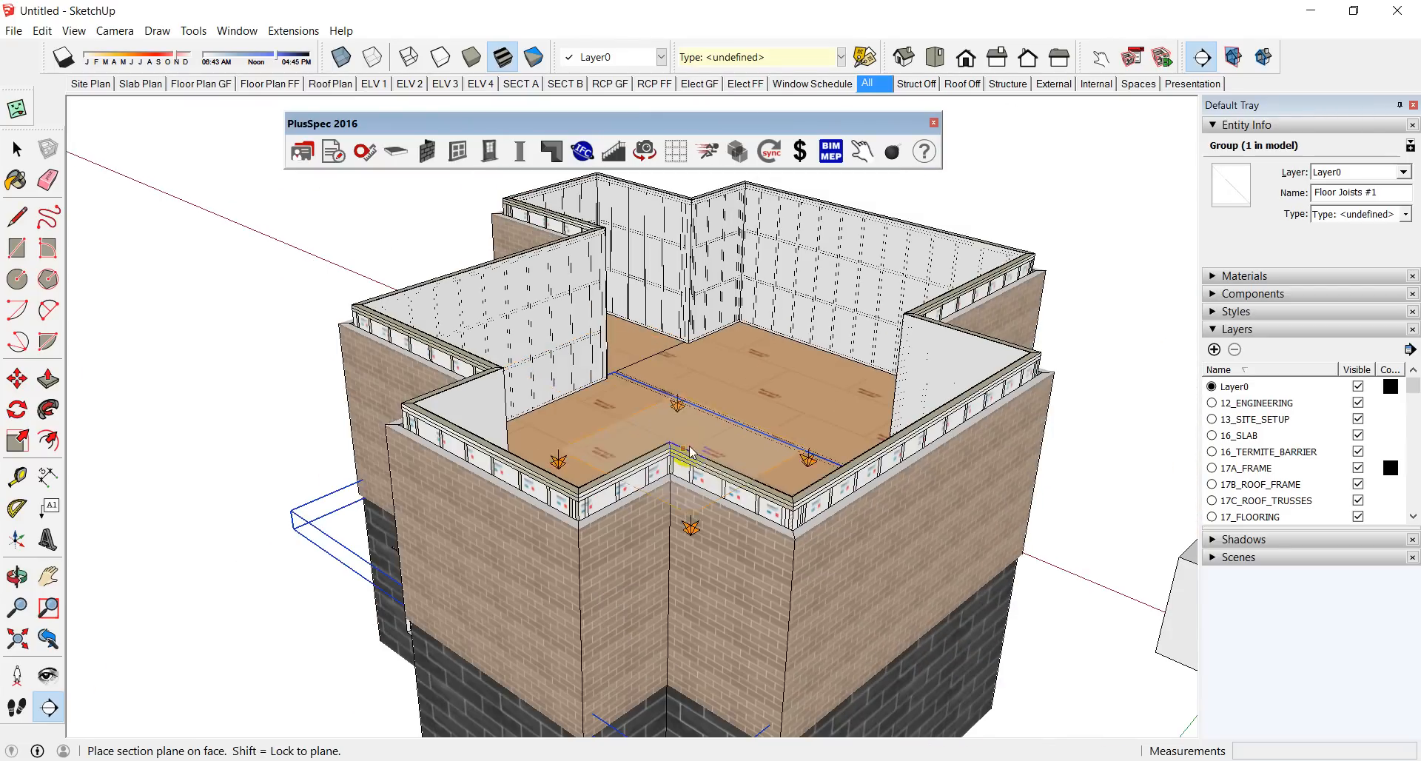
left_click(716, 485)
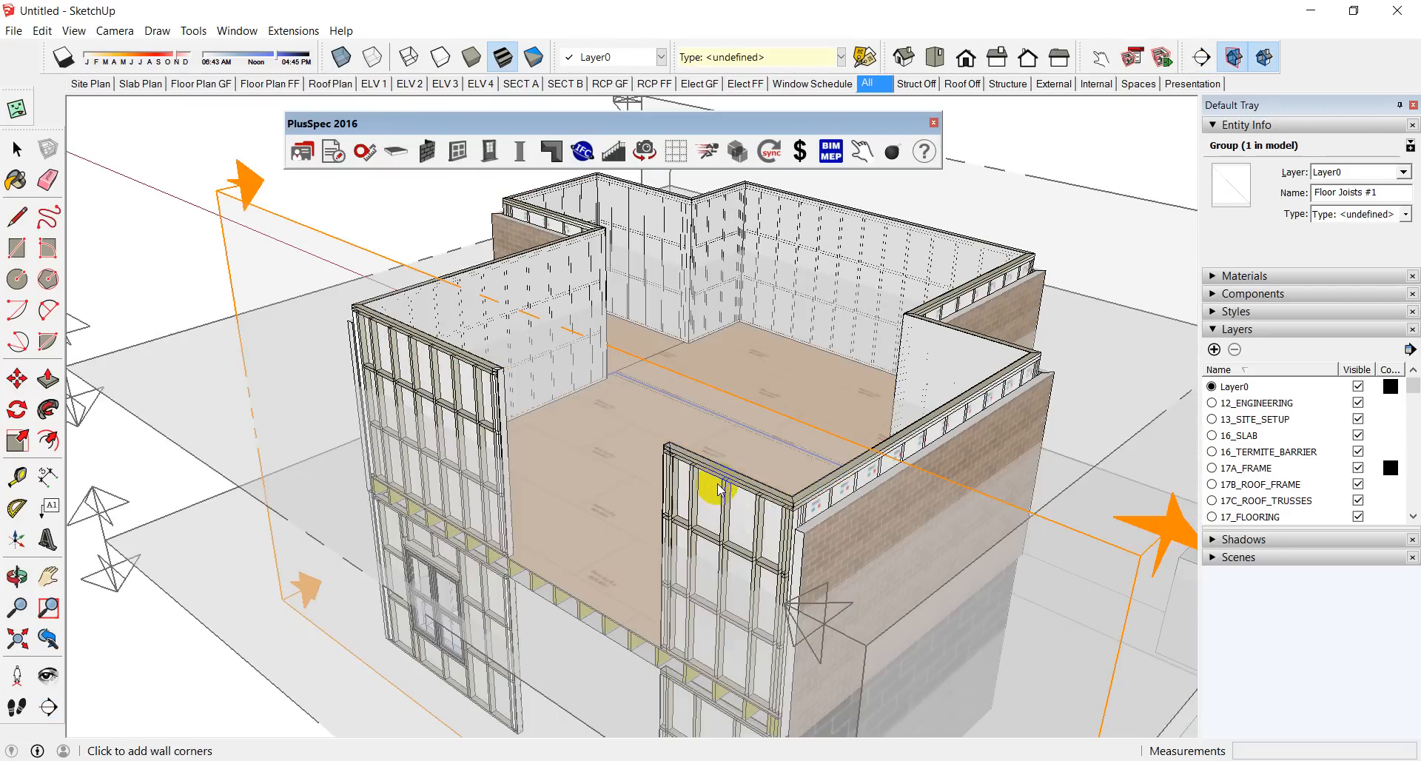
scroll(714, 487, "down", 3)
middle_click_drag(713, 489, 876, 381)
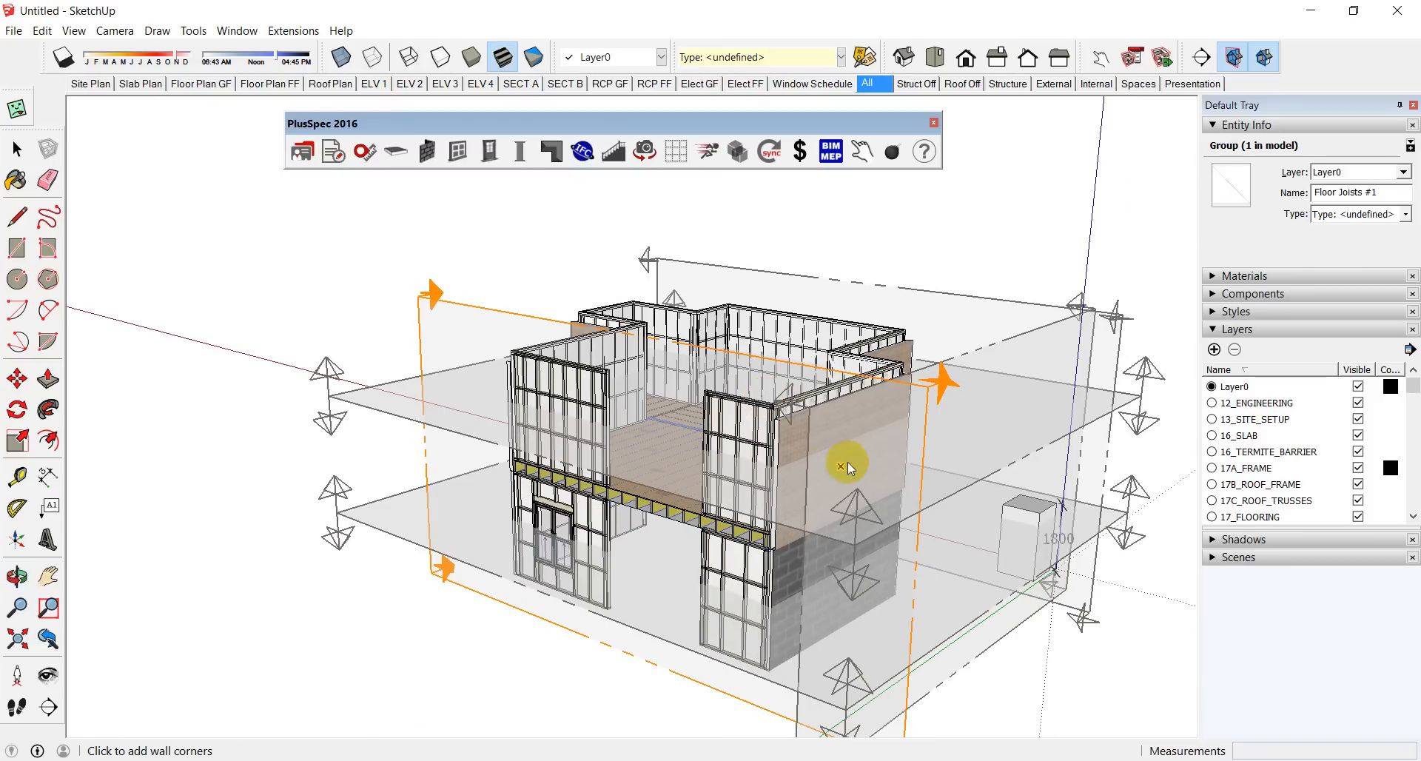
Step: Move the section plane about 1510 mm into the building to cut through the upper floor and walls
key("space")
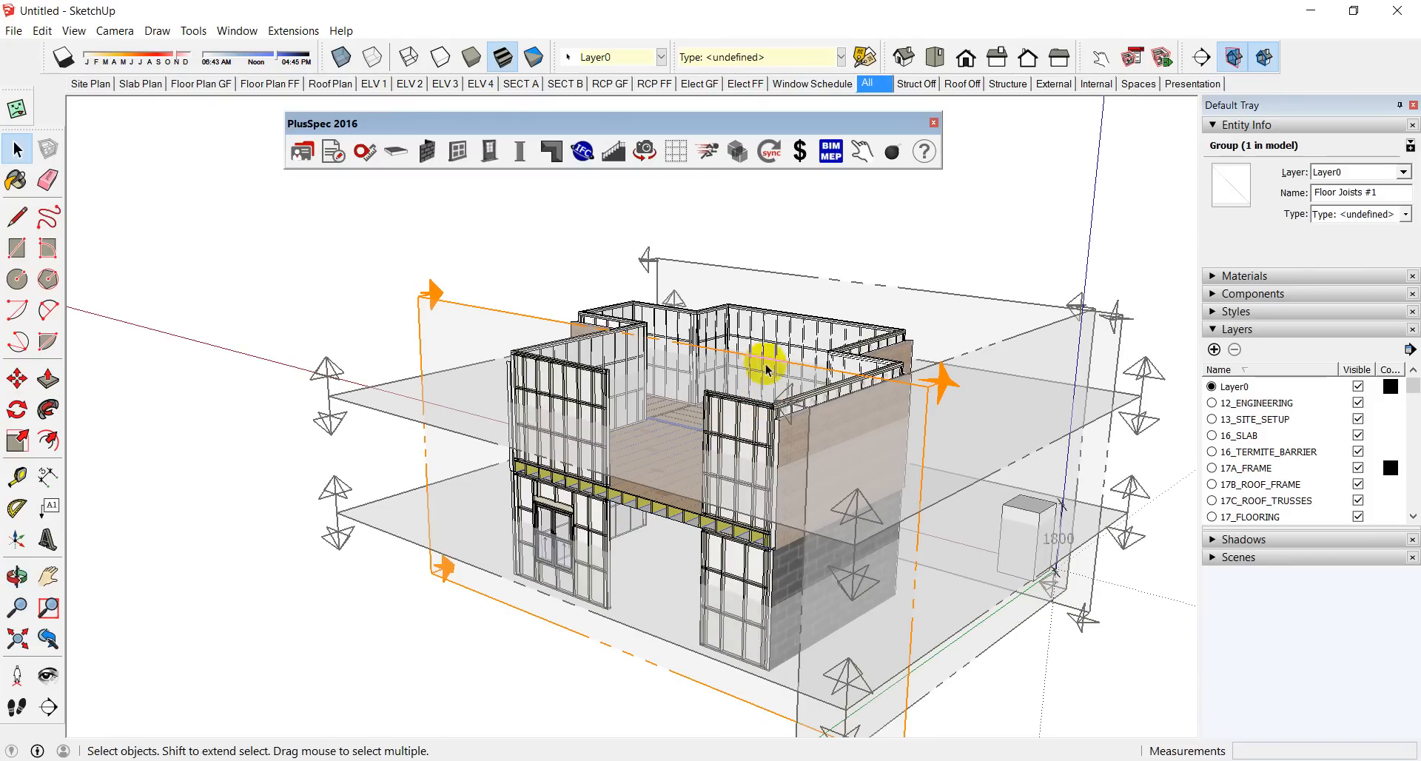
left_click(462, 306)
key("m")
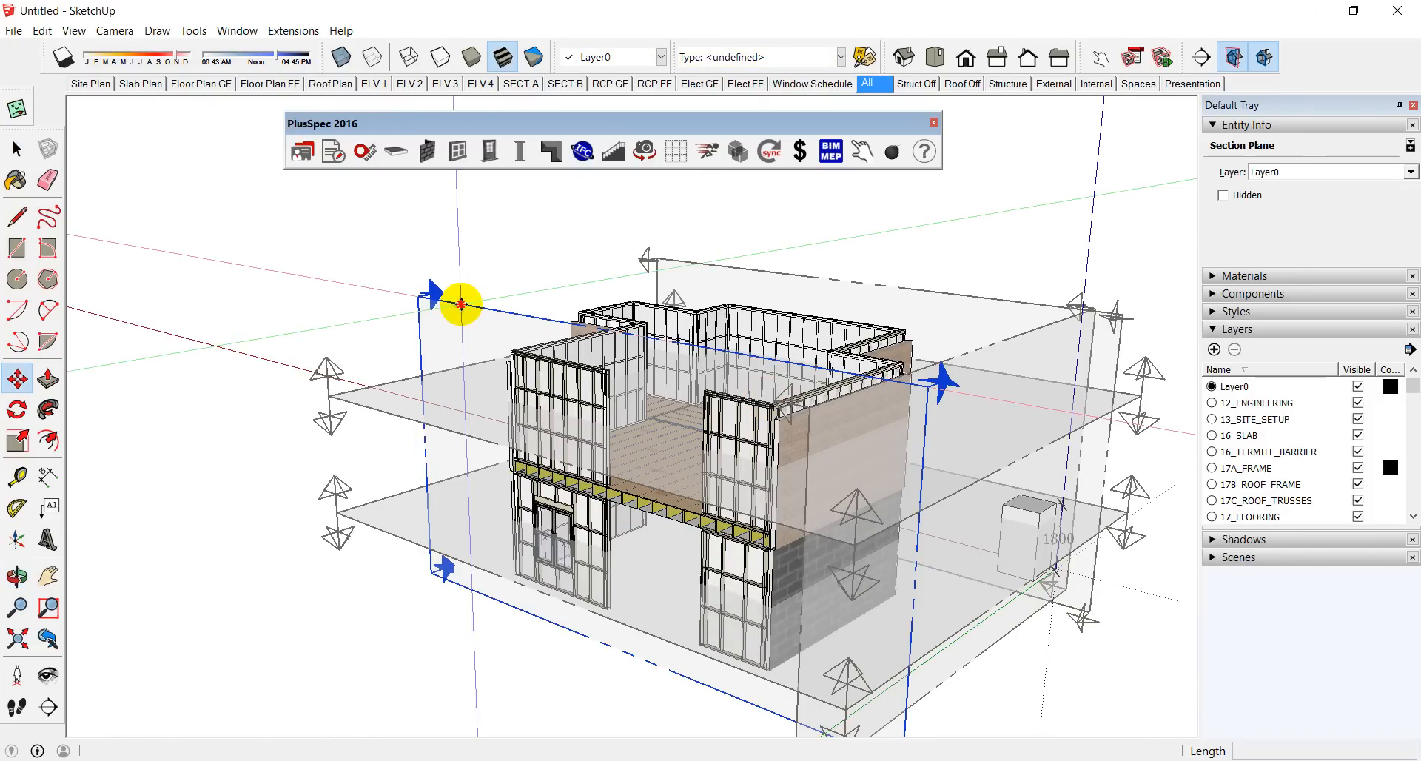
left_click(464, 303)
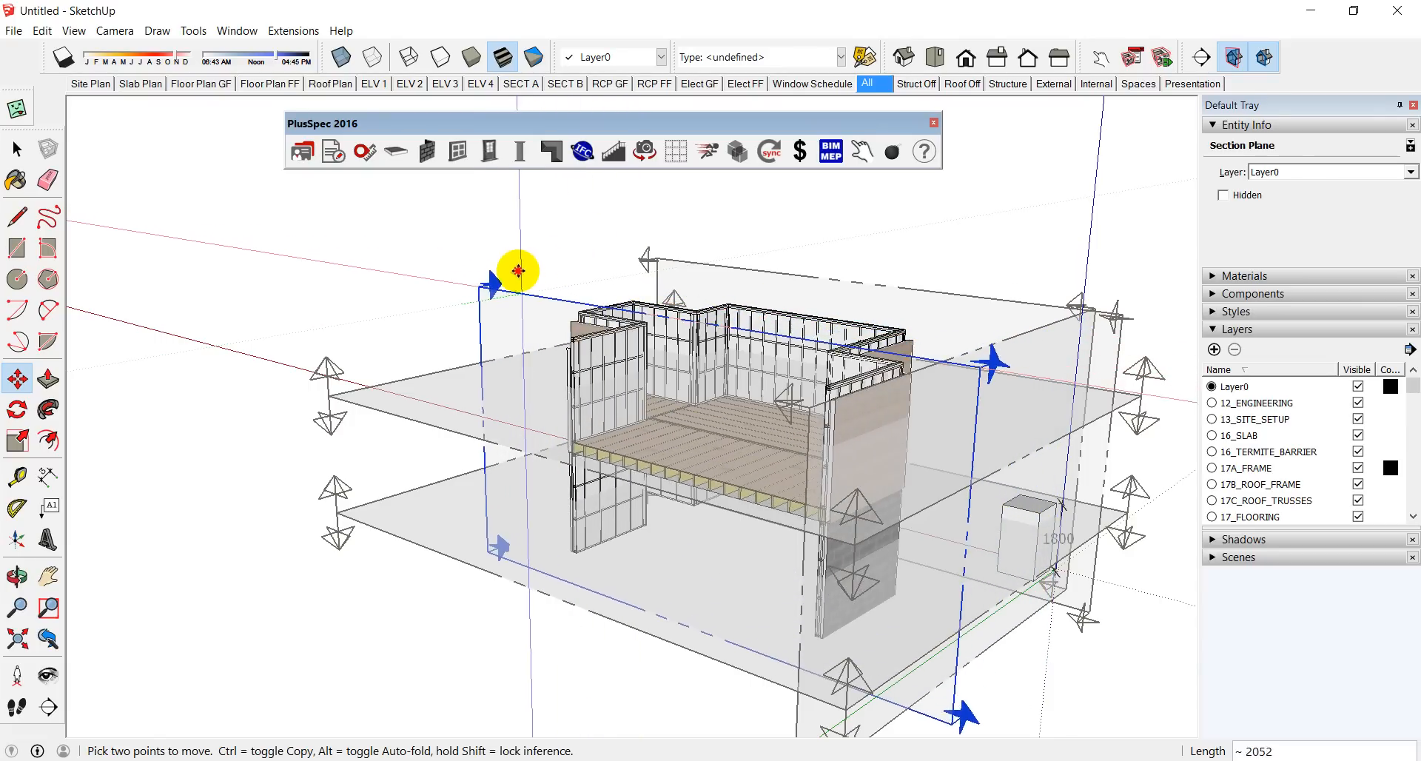
left_click(503, 277)
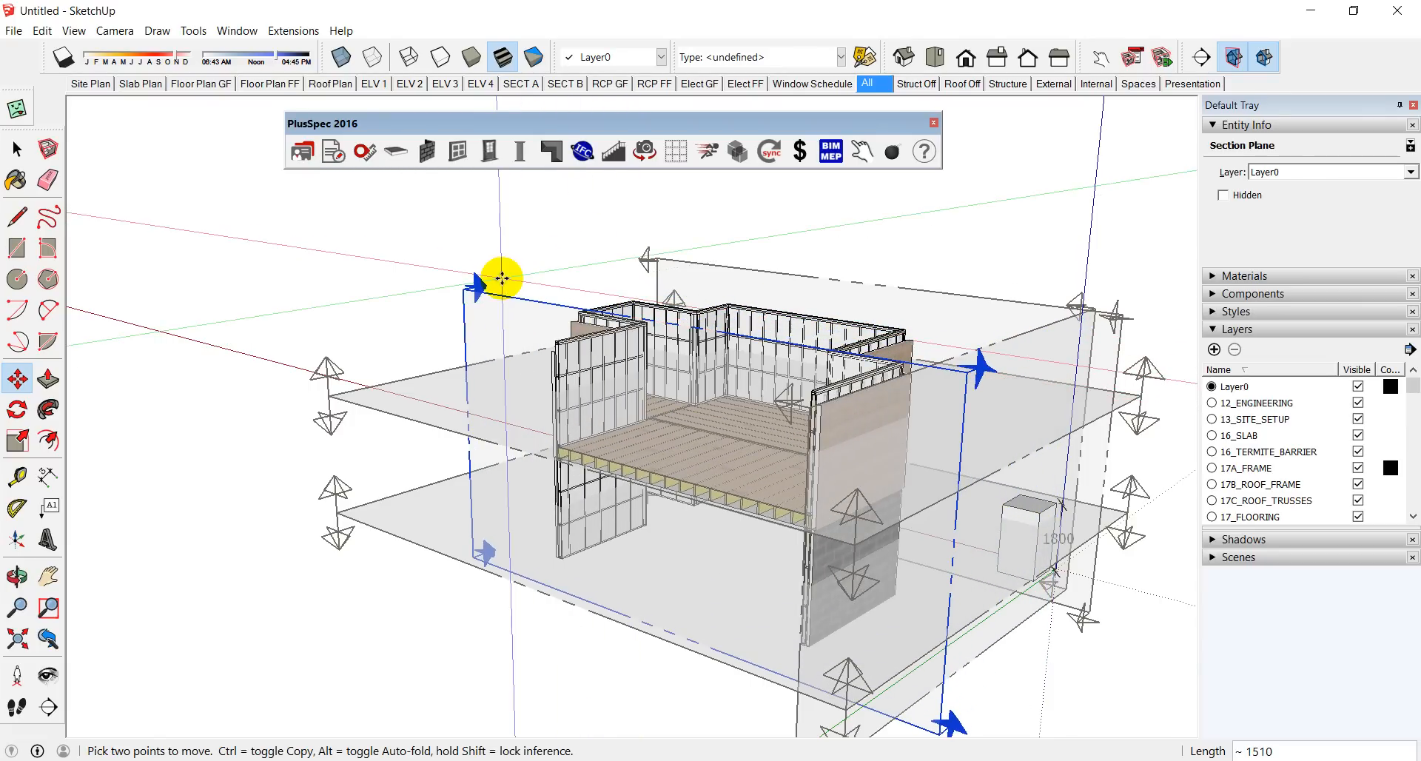
Step: Hide the section plane outlines and undo the section cut through the building
middle_click_drag(593, 348, 1046, 160)
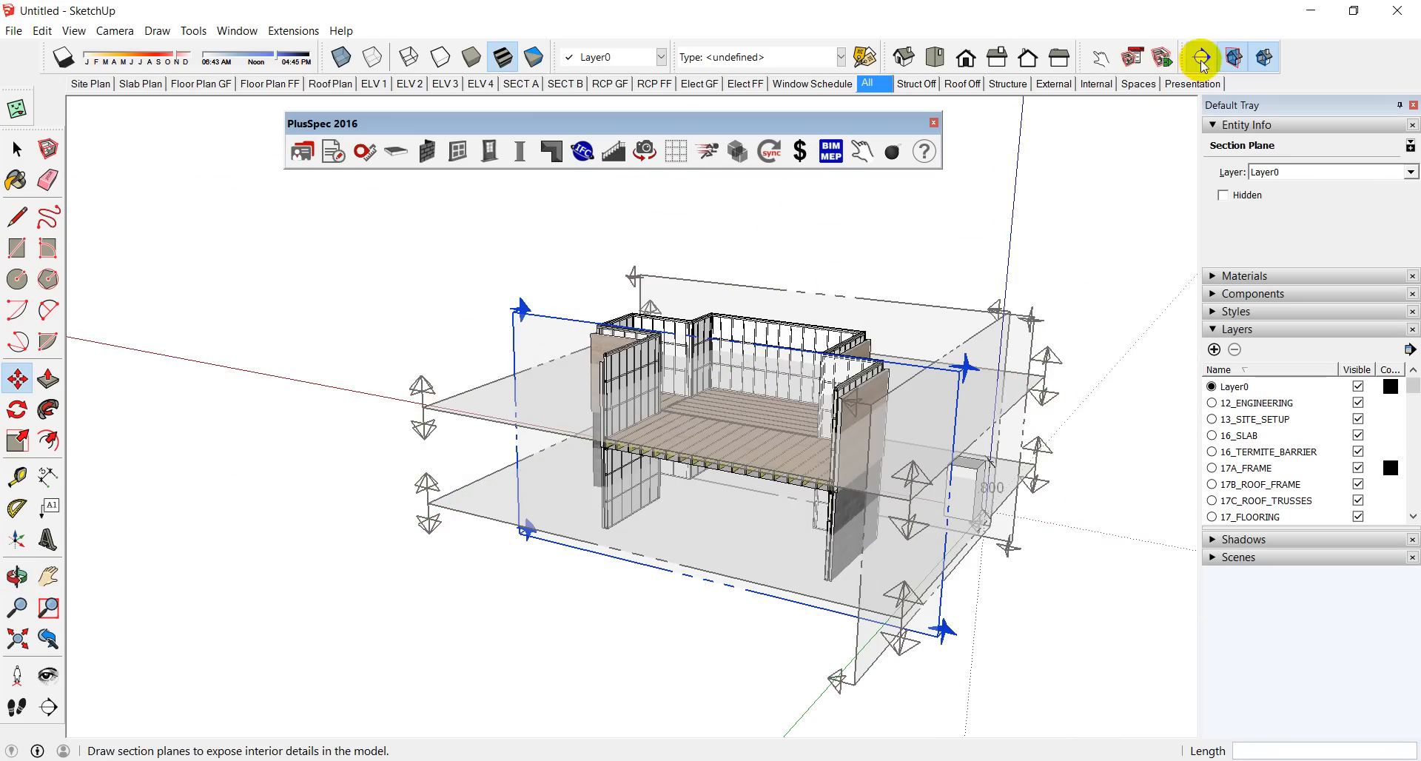
left_click(1233, 58)
scroll(869, 441, "up", 2)
middle_click_drag(836, 441, 1051, 467)
key("m")
key("ctrl+z")
Step: Place a section plane on the side face of the ground-floor window's centre mullion and hide the section plane outlines
scroll(677, 437, "down", 1)
middle_click_drag(686, 475, 872, 498)
scroll(666, 530, "up", 4)
middle_click_drag(668, 524, 691, 586)
scroll(691, 586, "up", 3)
left_click(49, 706)
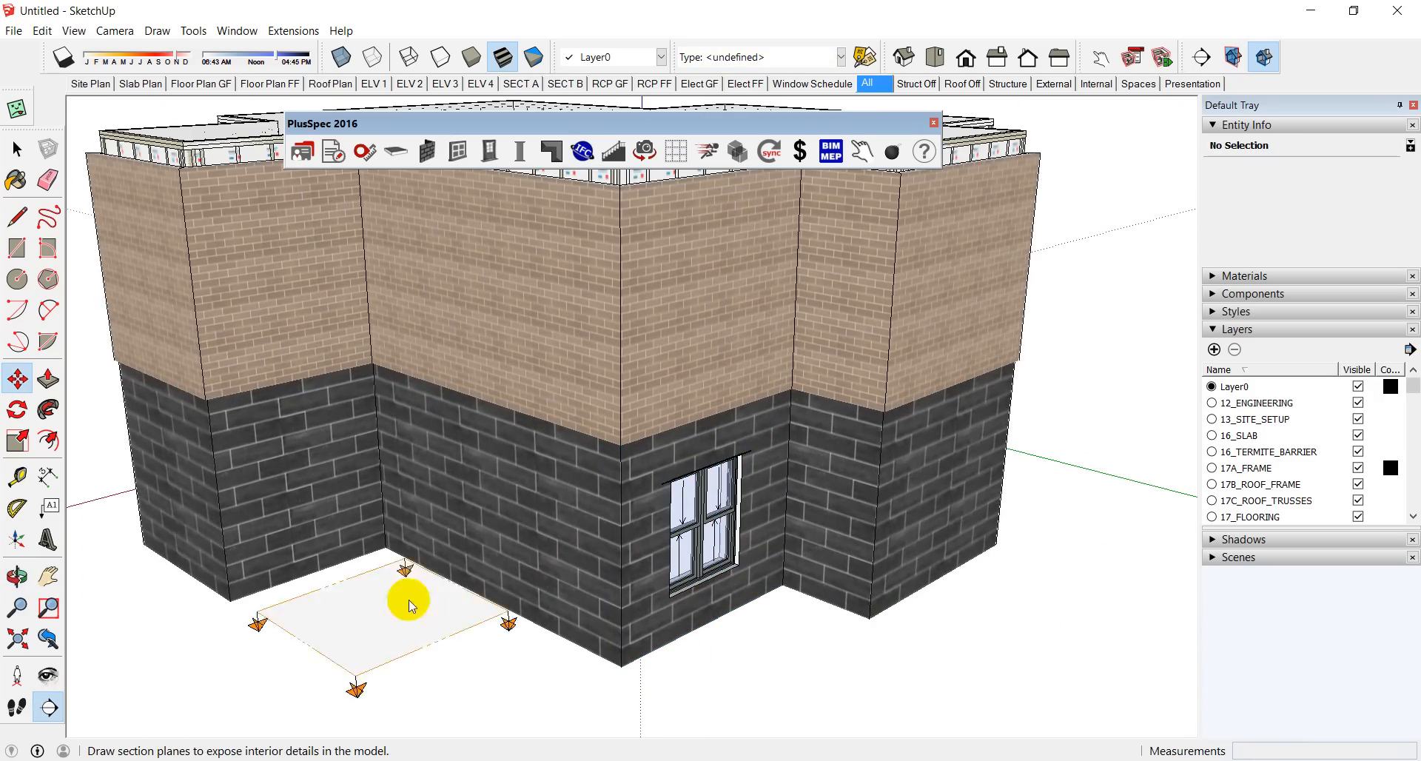
scroll(676, 517, "up", 8)
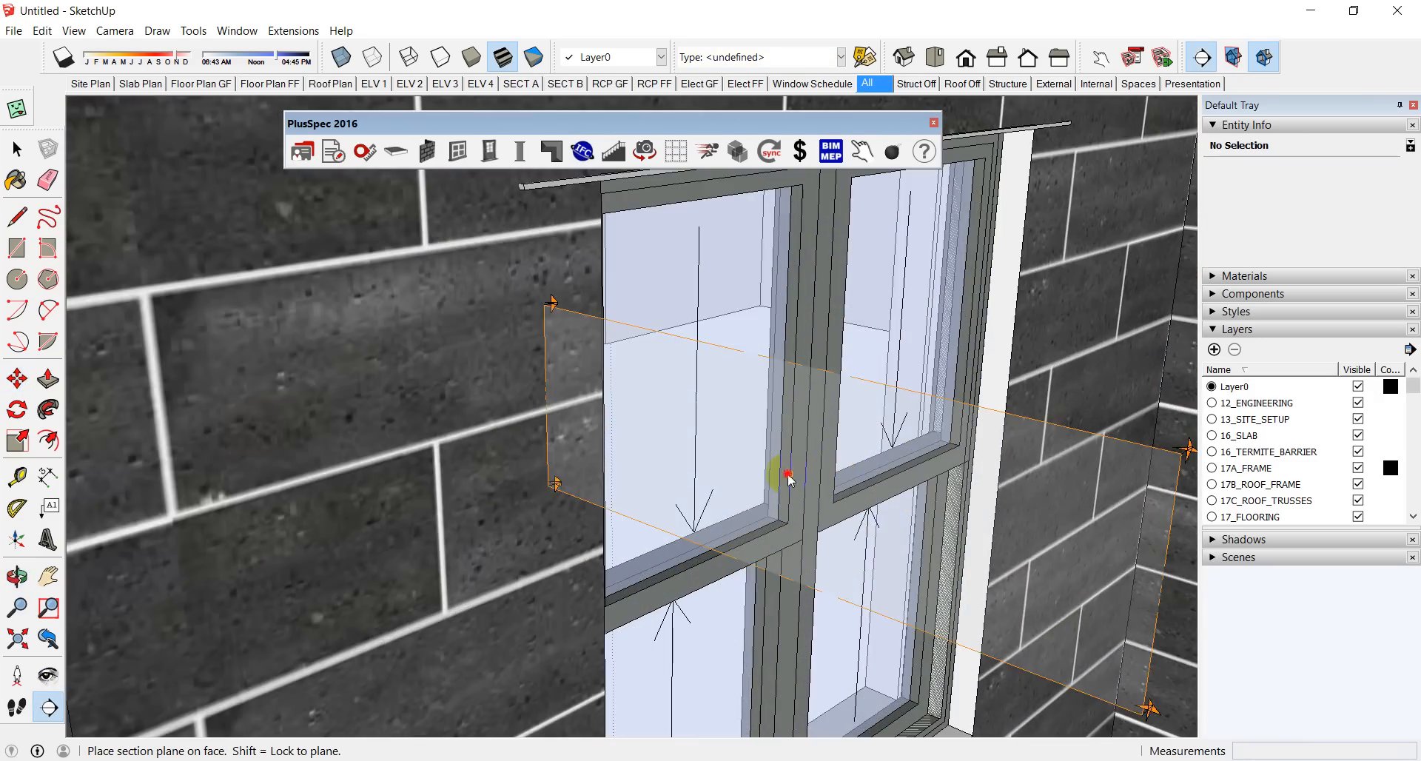
scroll(788, 478, "down", 10)
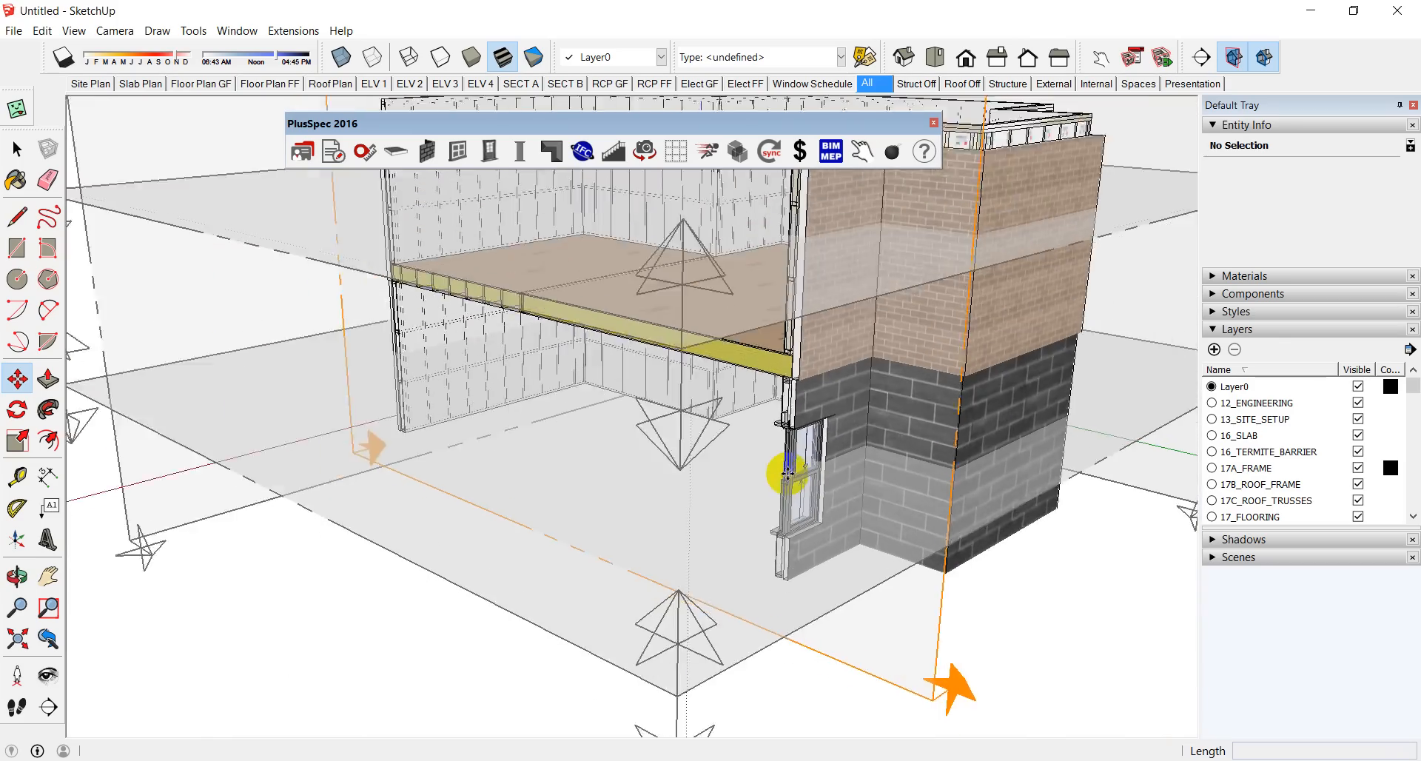
middle_click_drag(784, 476, 806, 474)
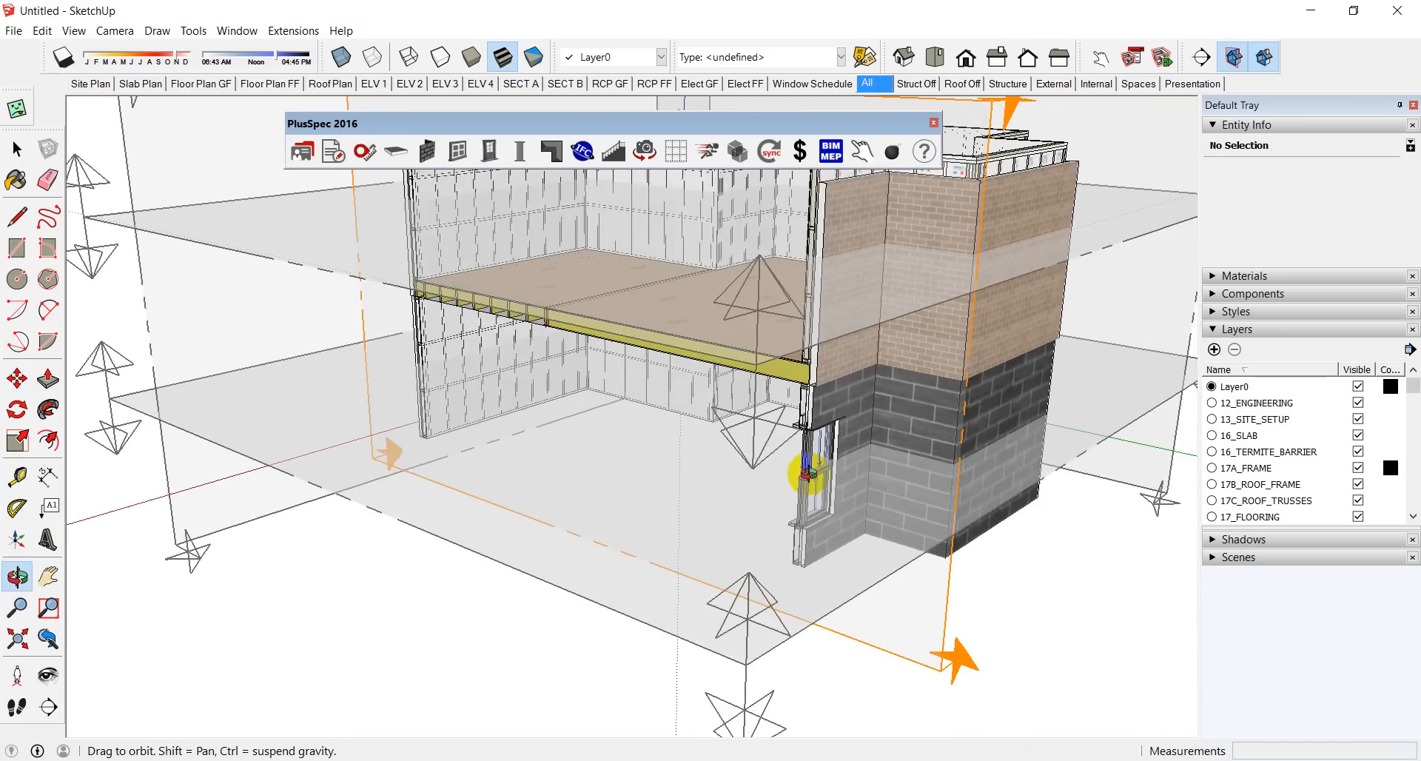
key("m")
left_click(1233, 57)
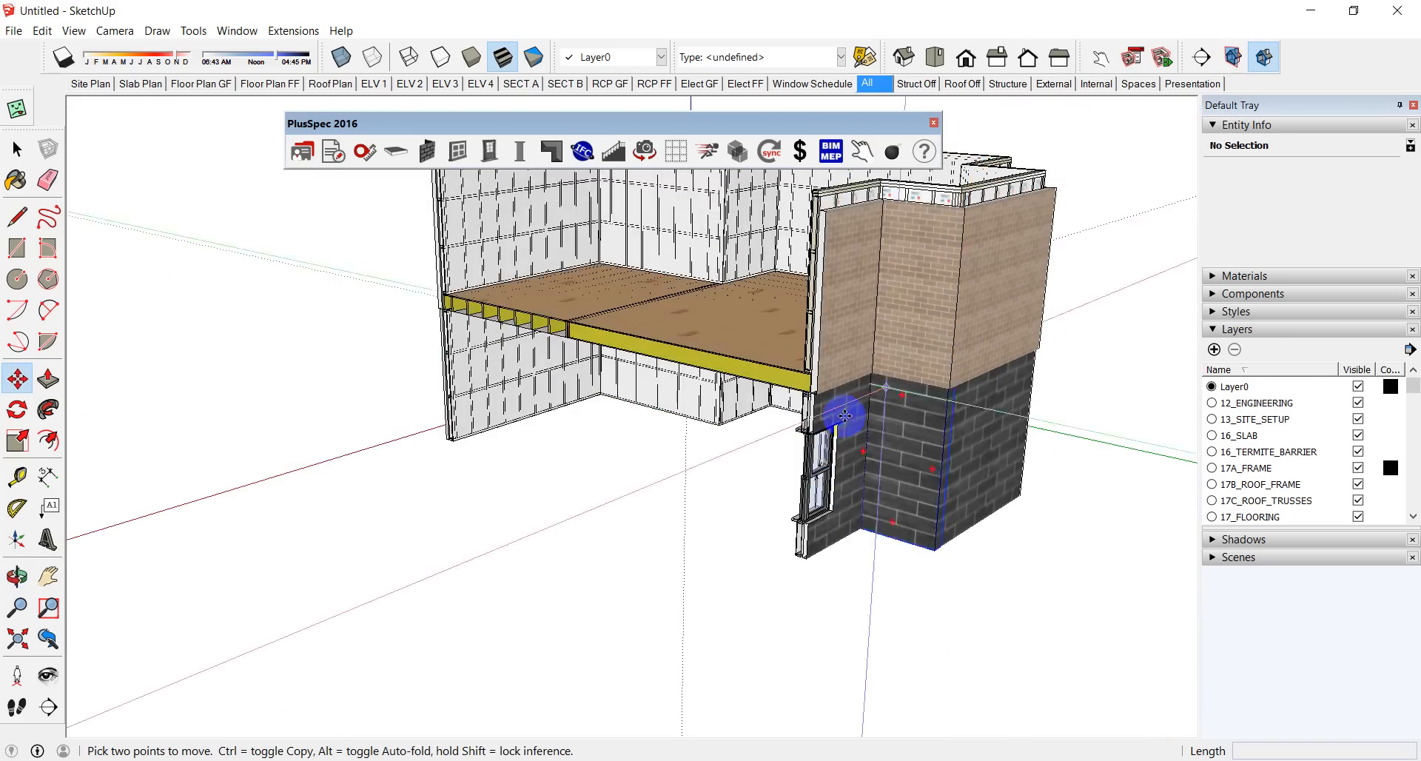
Step: Examine the cut wall, window and floor edge up close and the brick exterior of the whole building
scroll(844, 415, "up", 10)
middle_click_drag(836, 403, 670, 454)
scroll(670, 453, "down", 9)
middle_click_drag(795, 392, 721, 546, "shift")
scroll(770, 504, "down", 1)
scroll(689, 503, "down", 2)
scroll(689, 503, "up", 2)
key("space")
scroll(706, 508, "down", 1)
scroll(686, 477, "up", 6)
middle_click_drag(686, 477, 701, 444)
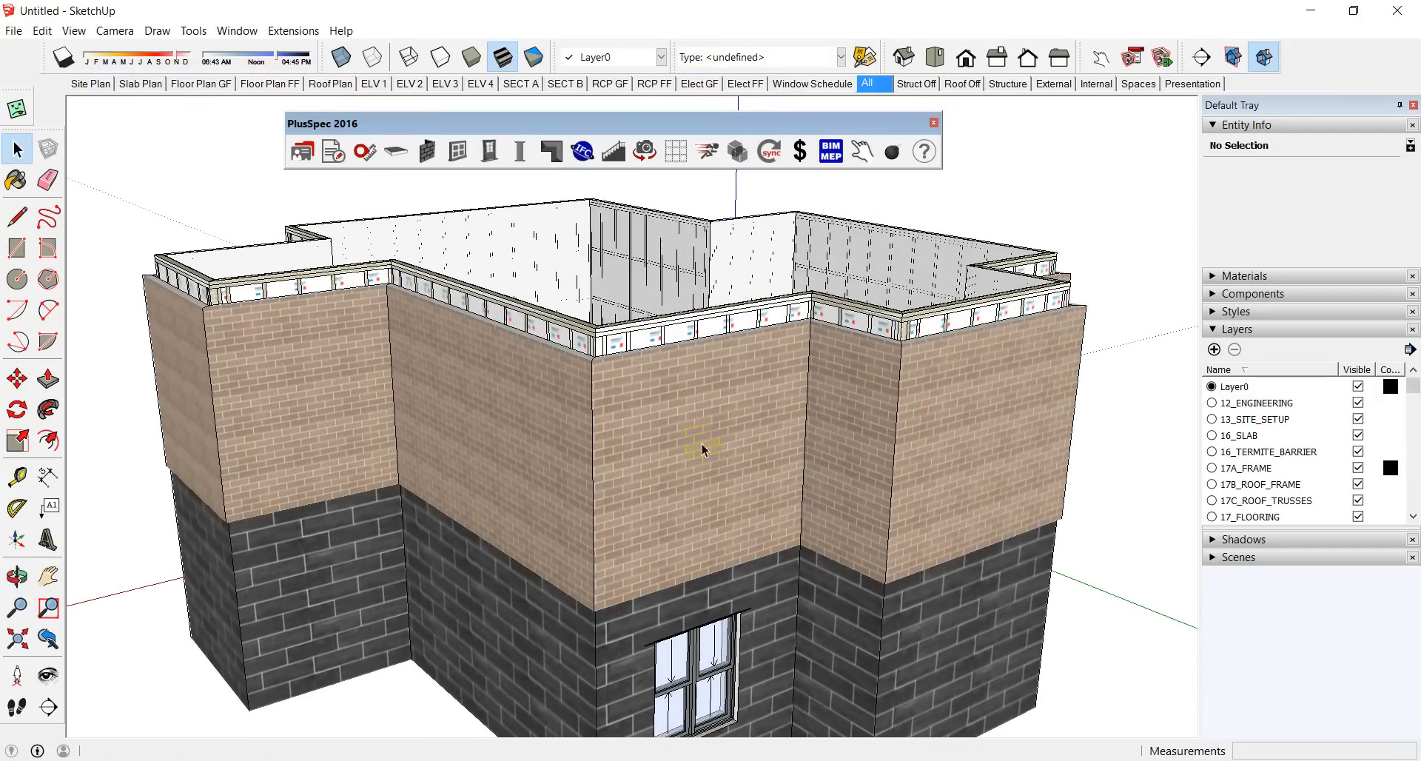
middle_click_drag(800, 442, 741, 457)
scroll(770, 400, "down", 3)
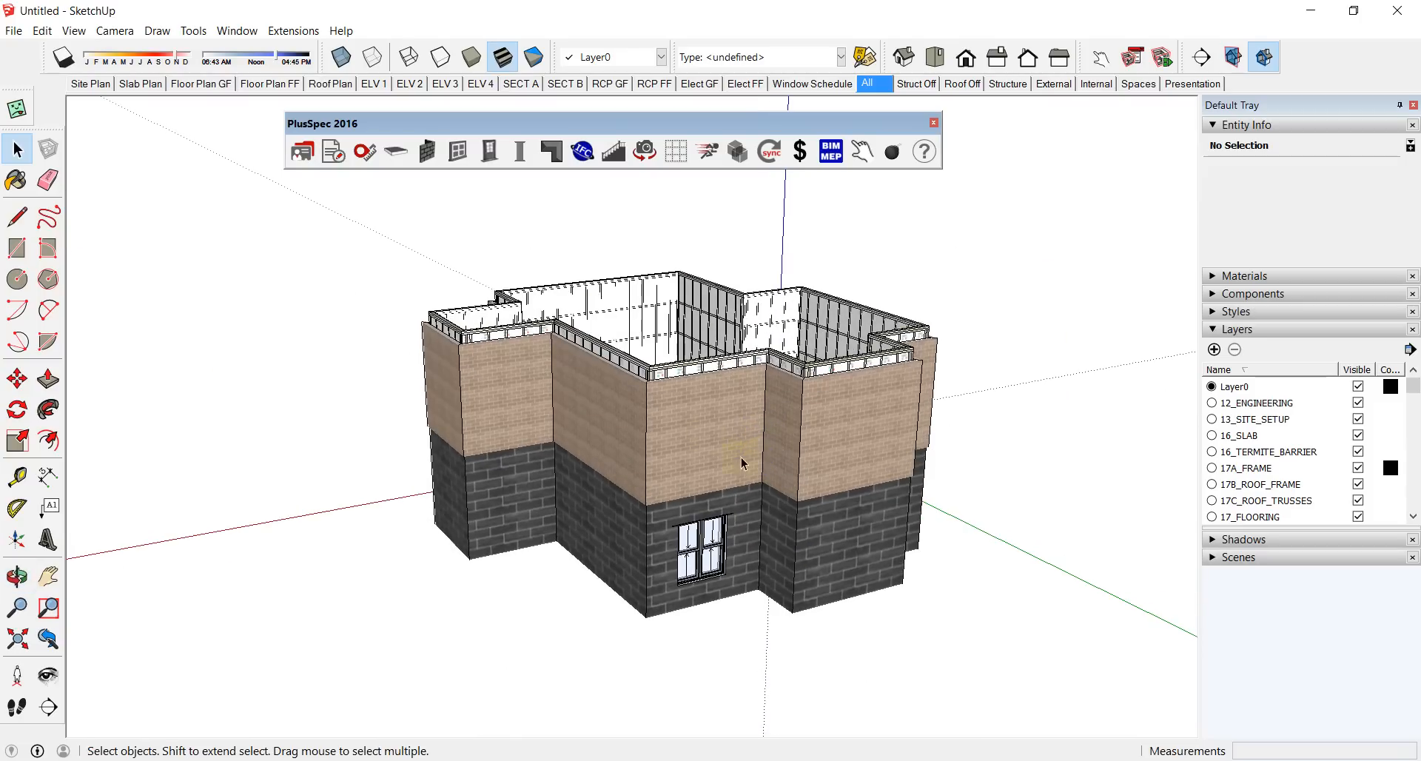
Step: Select every upper-storey wall connected to the brick wall above the window
left_click(704, 416)
right_click(703, 413)
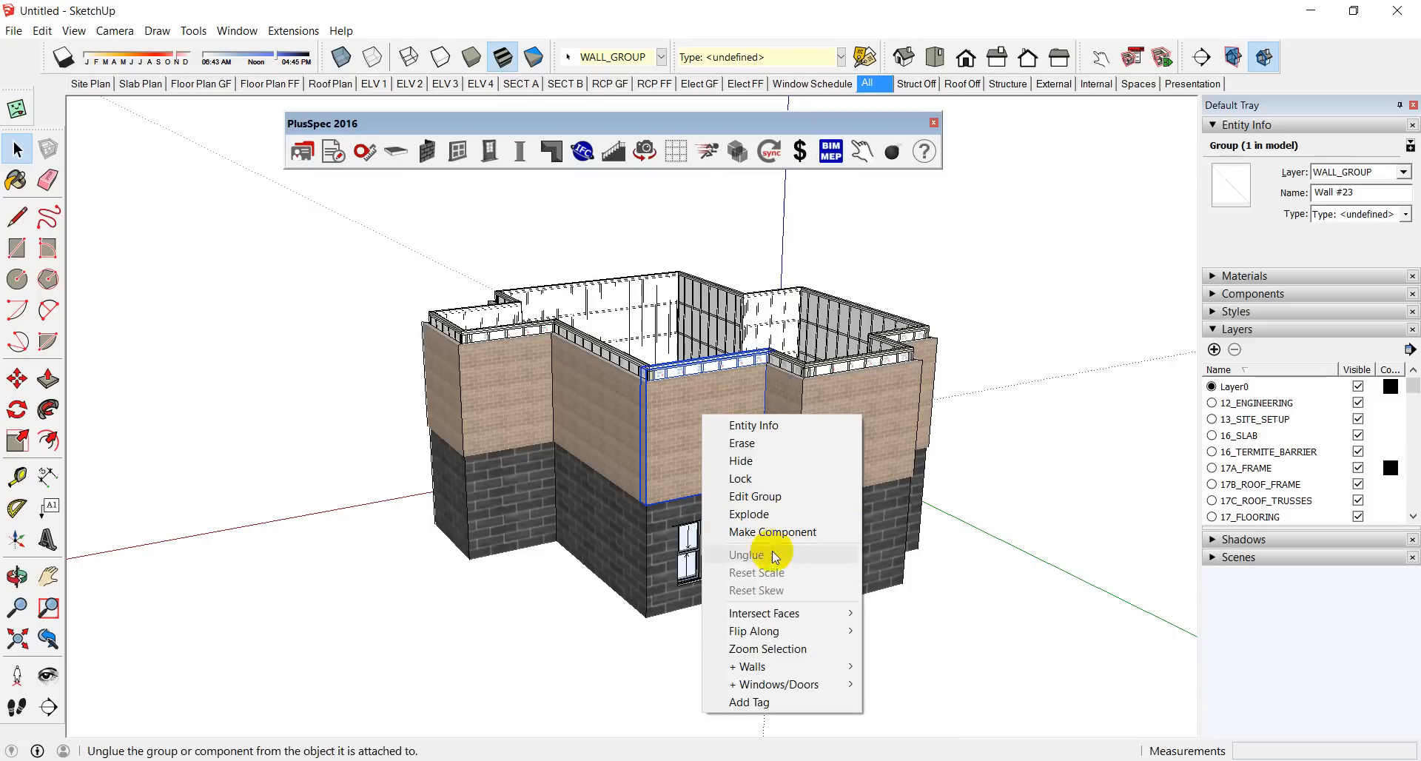
mouse_move(782, 668)
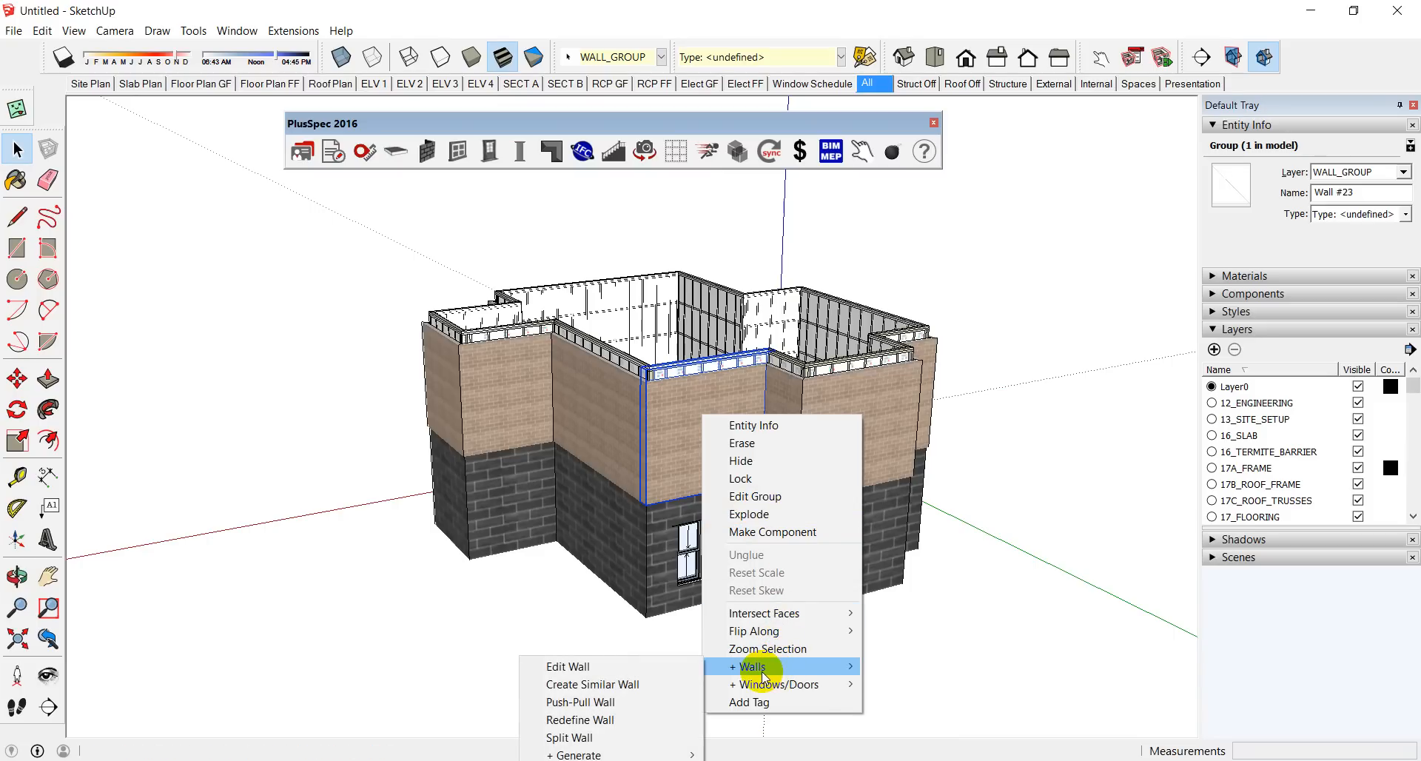
mouse_move(618, 753)
left_click(607, 759)
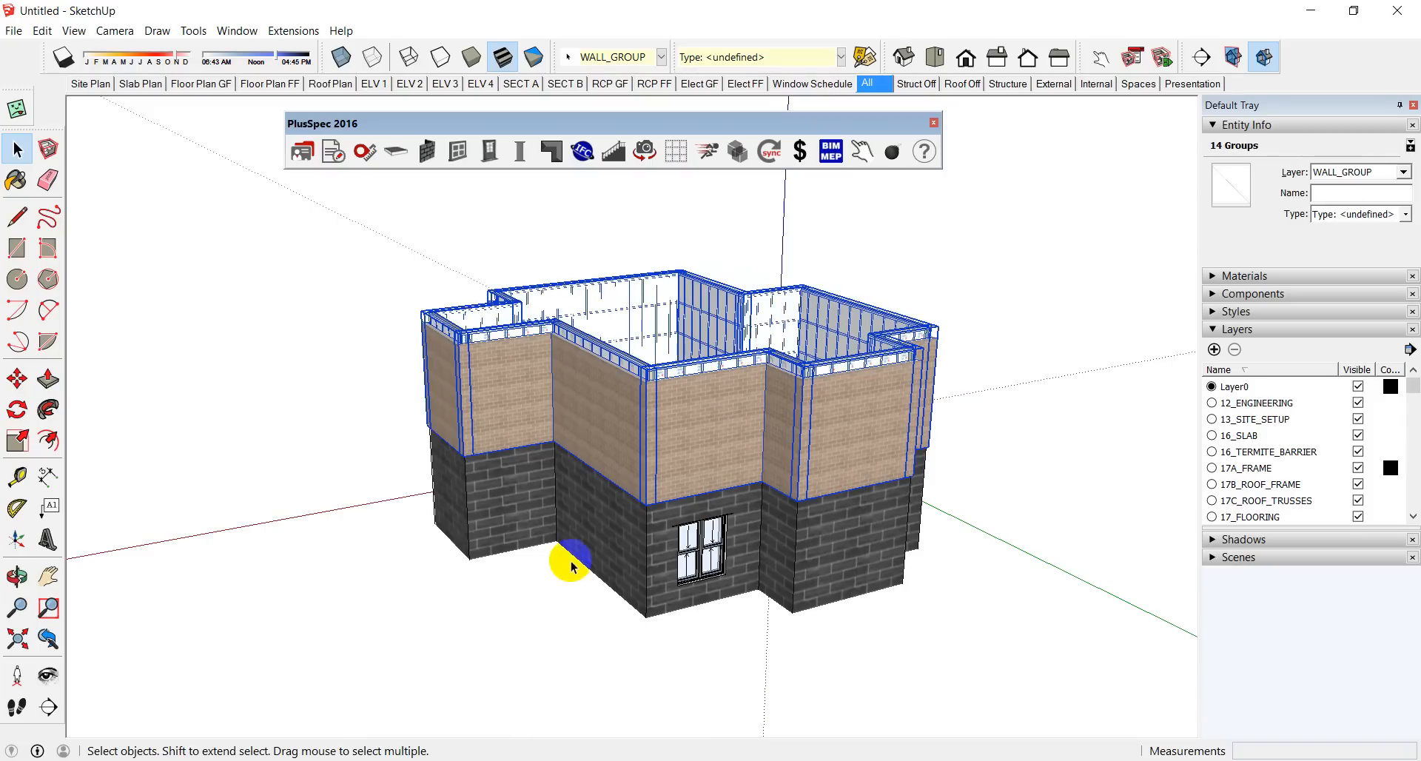
Step: Generate a roof from the selected upper-storey walls with the PlusSpec wall commands
middle_click_drag(681, 389, 763, 370)
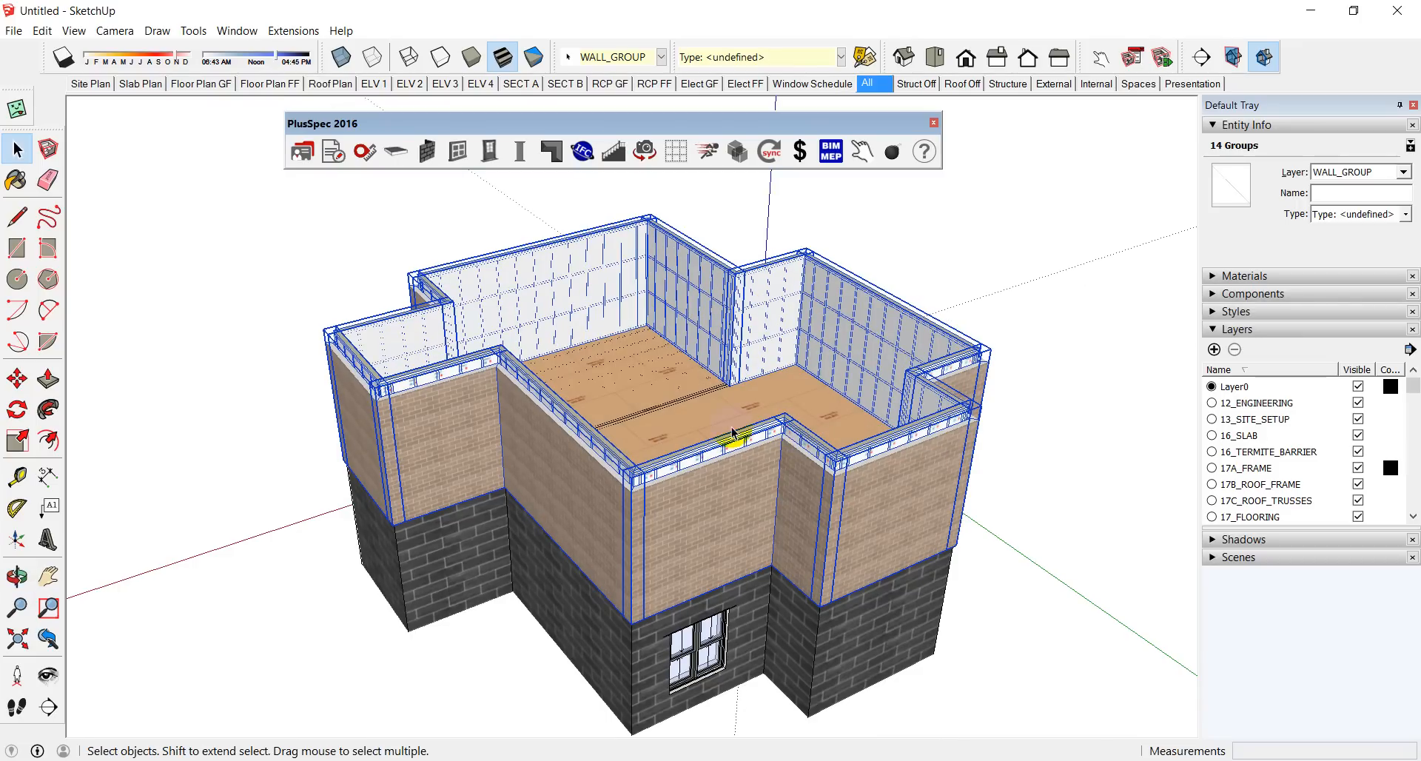
middle_click_drag(718, 465, 738, 383)
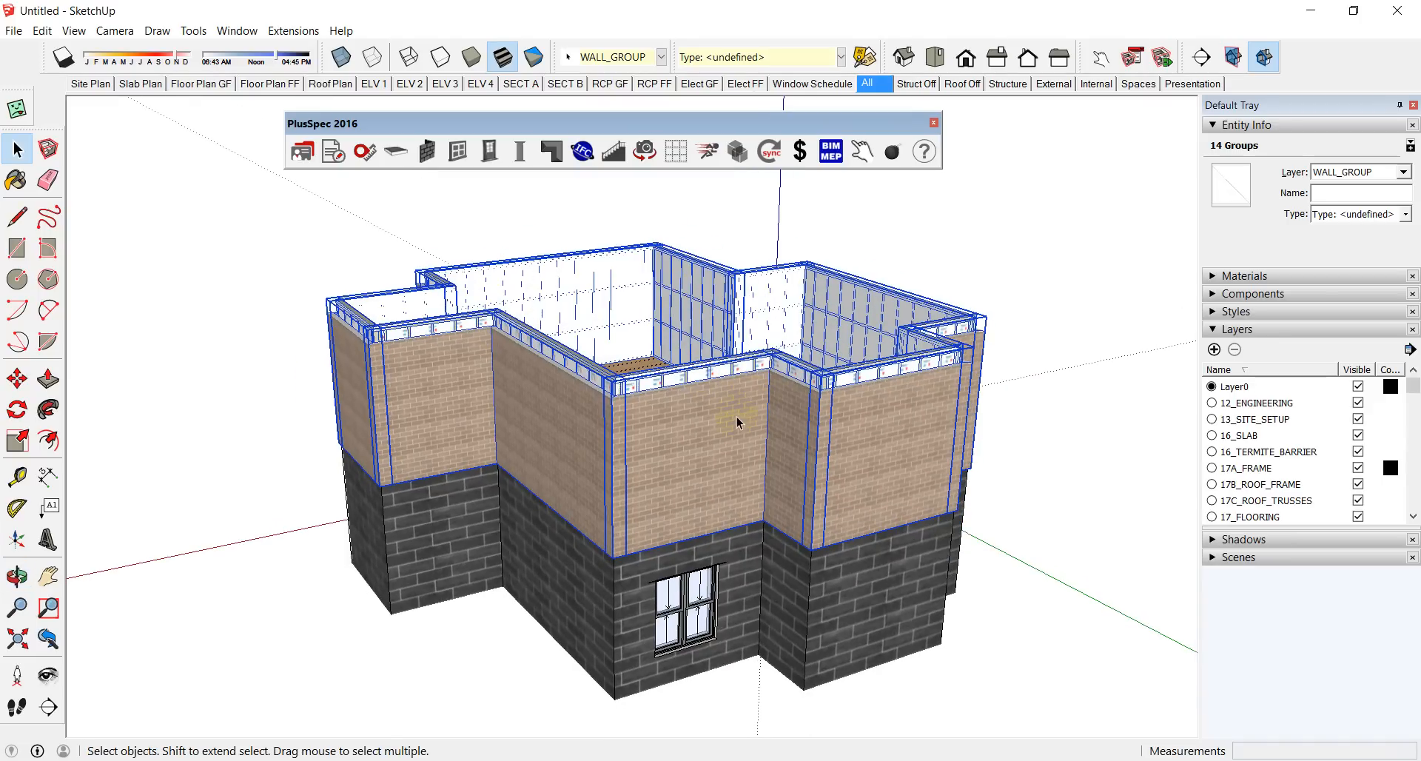
right_click(731, 385)
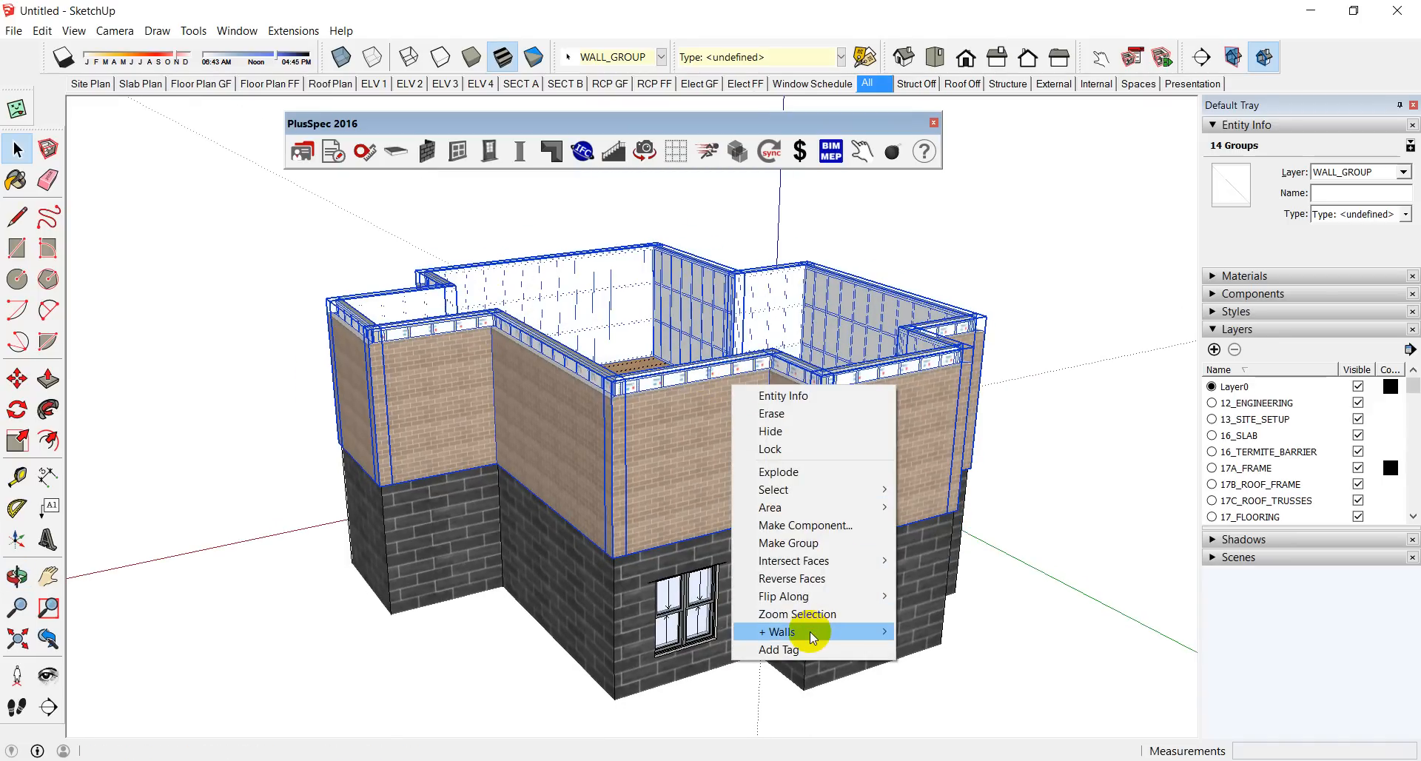
mouse_move(809, 632)
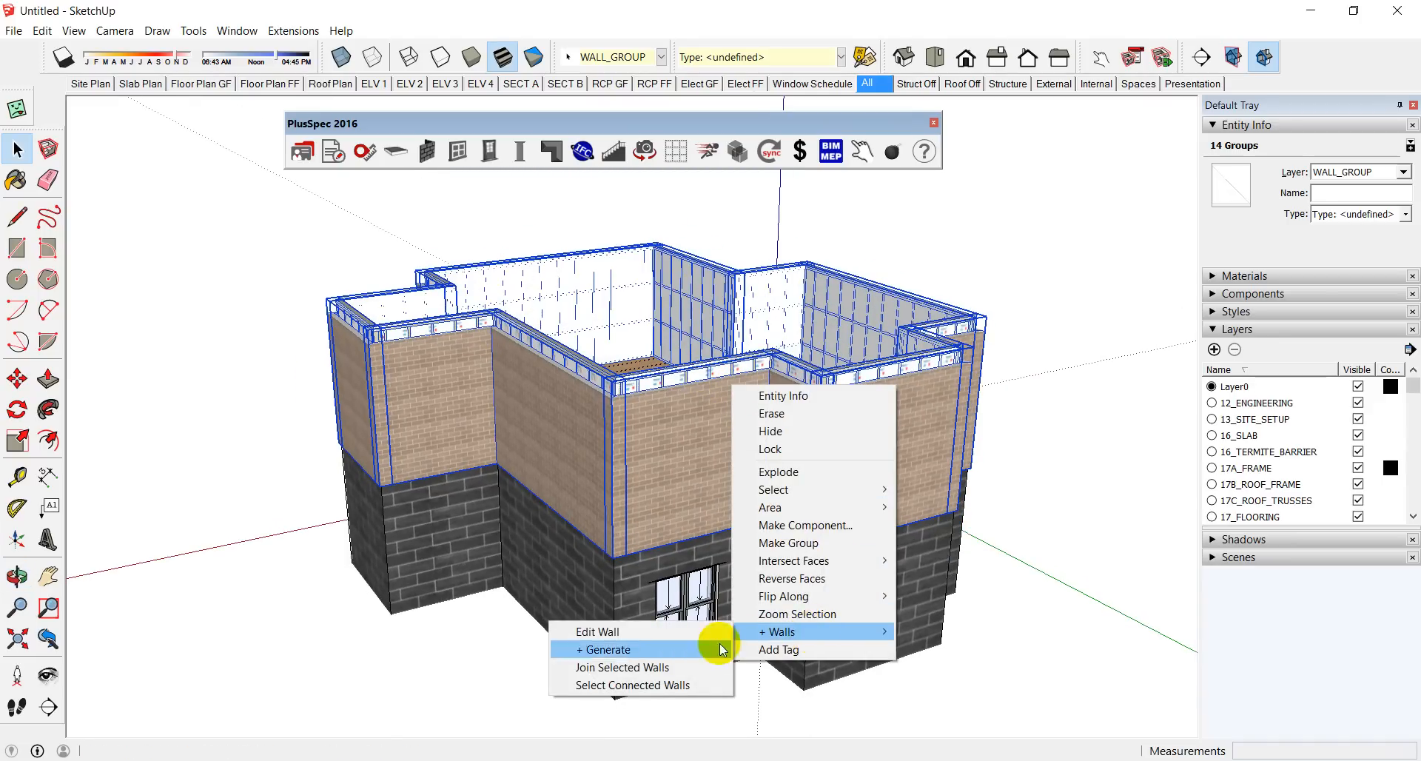
mouse_move(709, 648)
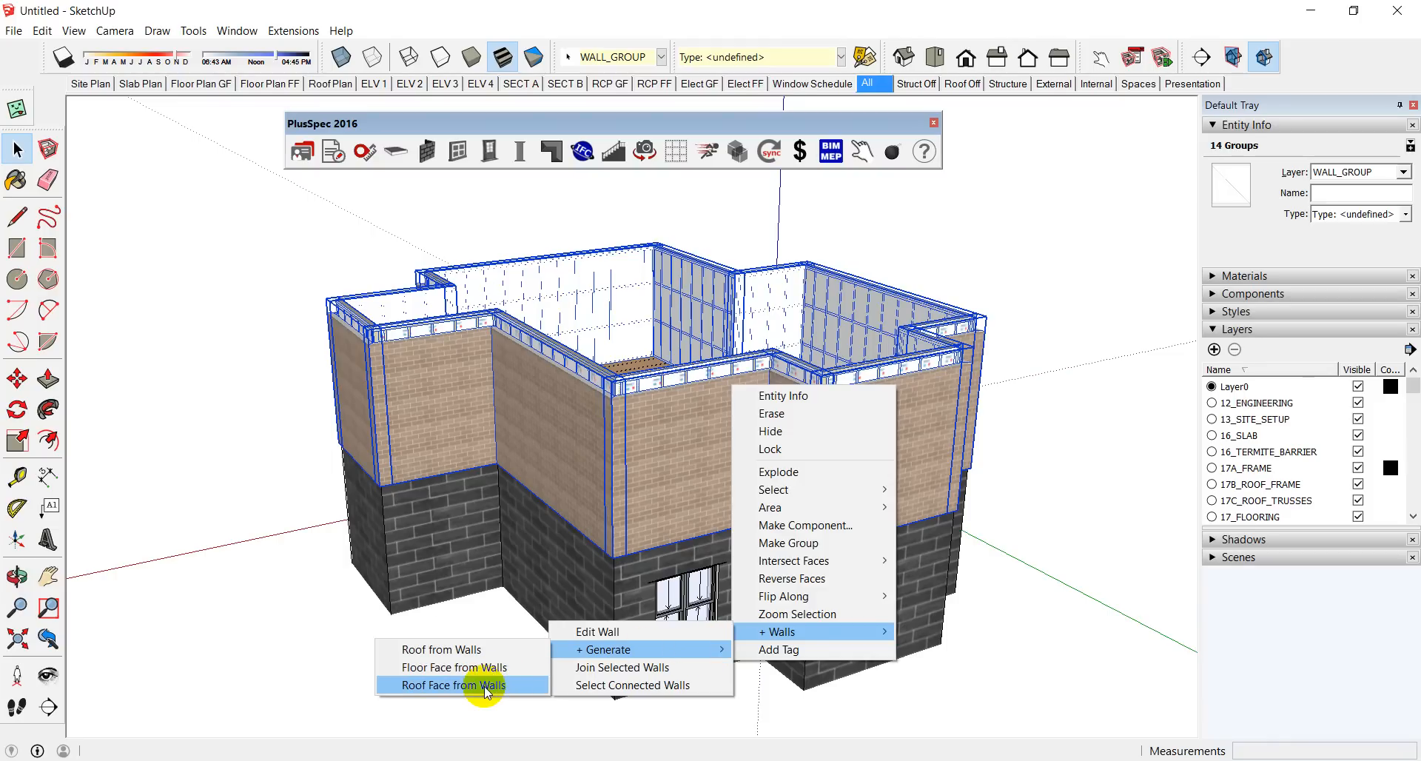
left_click(468, 651)
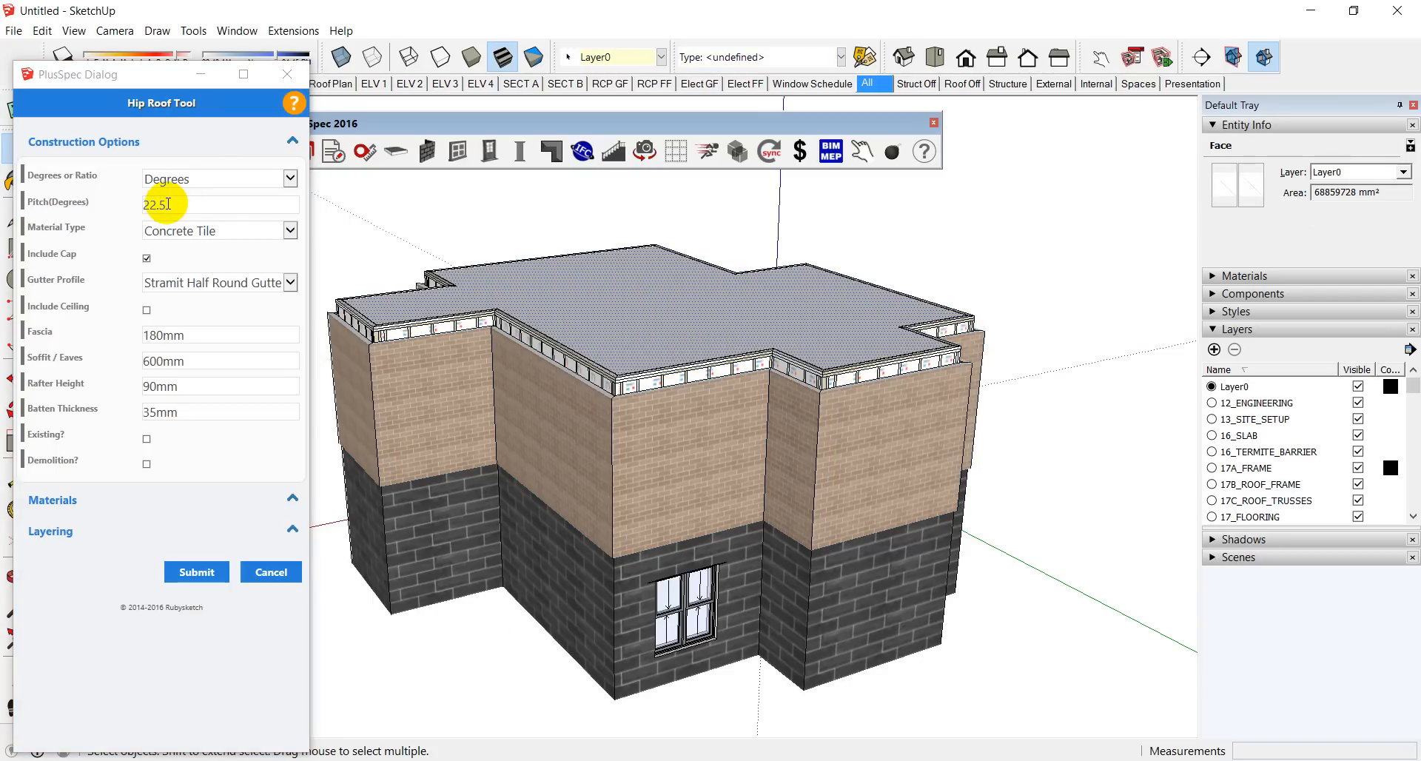
Step: Set the hip roof pitch to 22 degrees, keep the Concrete Tile material and 600 mm eaves, and create the roof
left_click(166, 204)
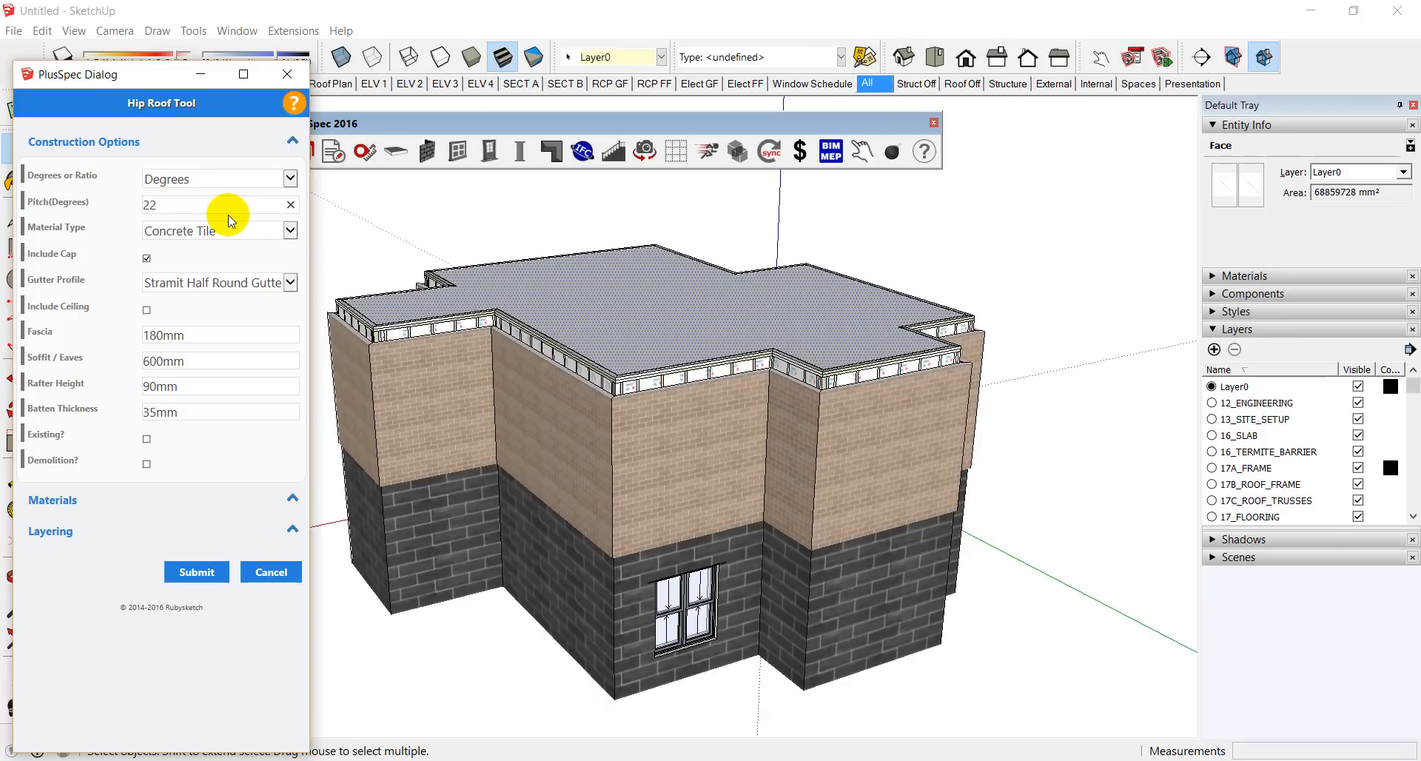
left_click(291, 178)
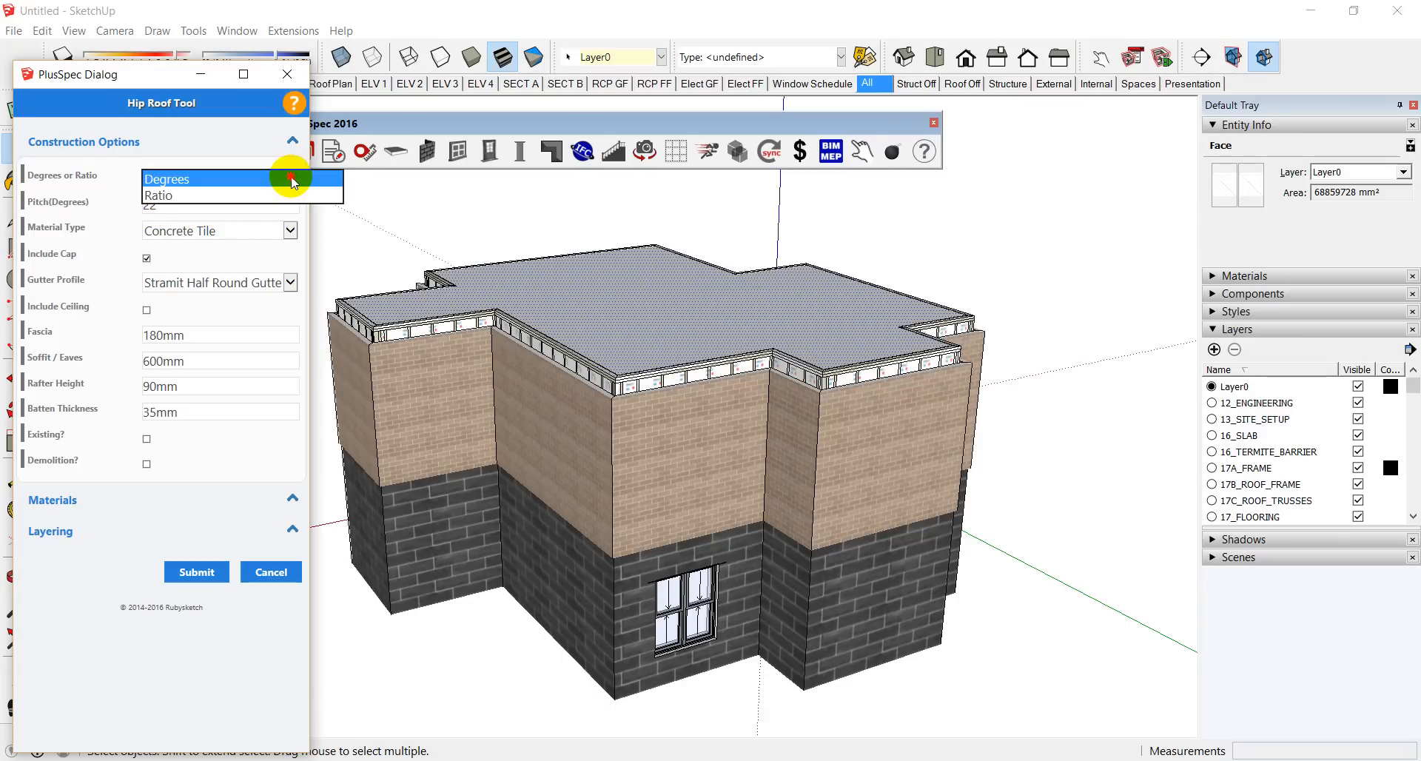
left_click(293, 180)
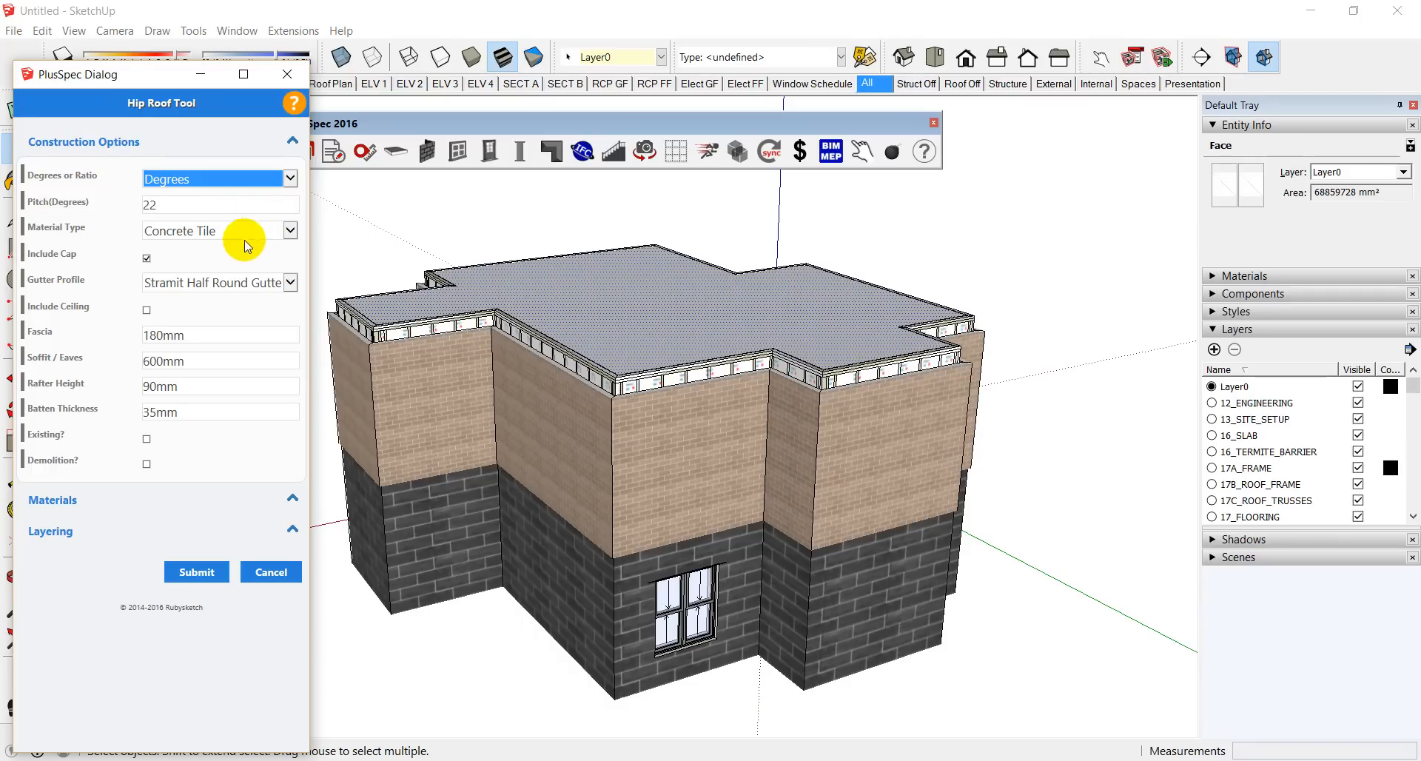
left_click(80, 501)
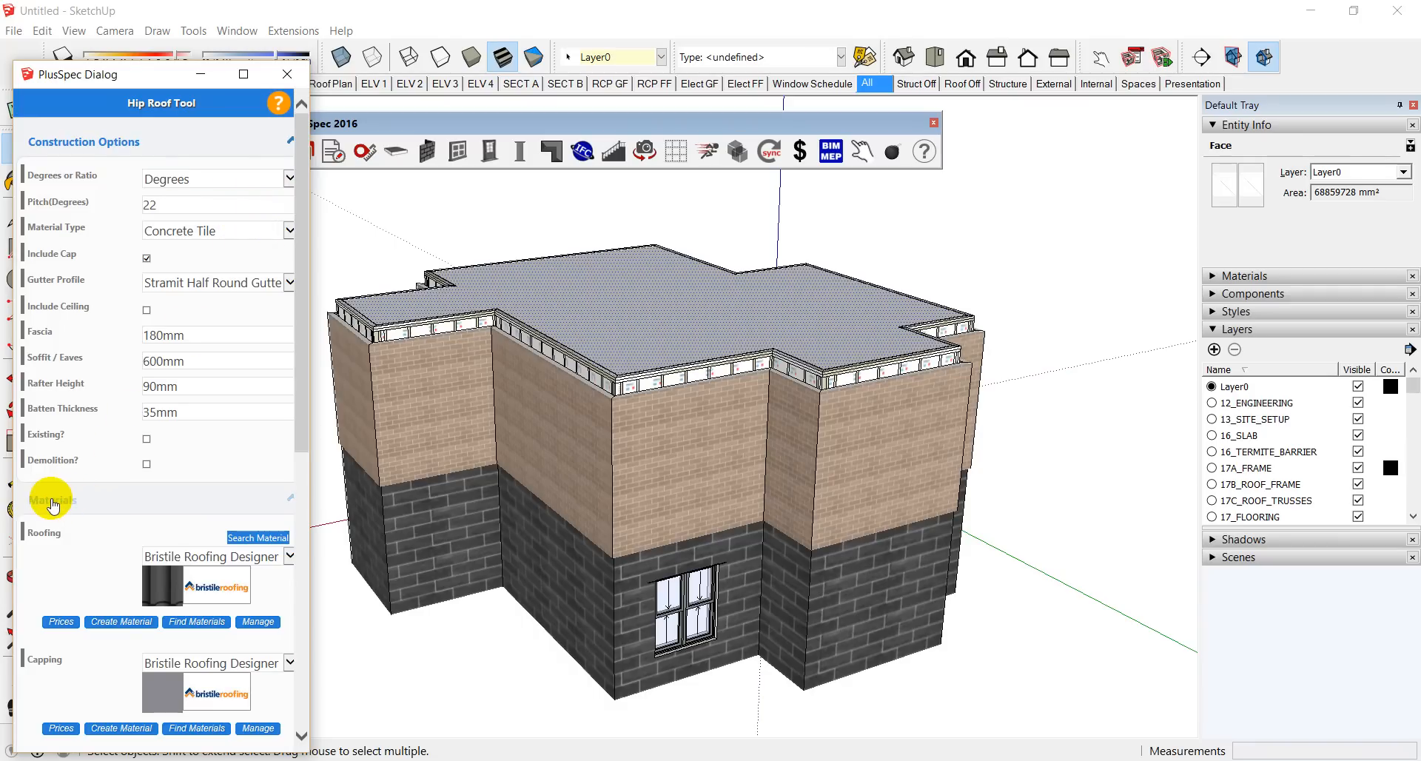
left_click(52, 502)
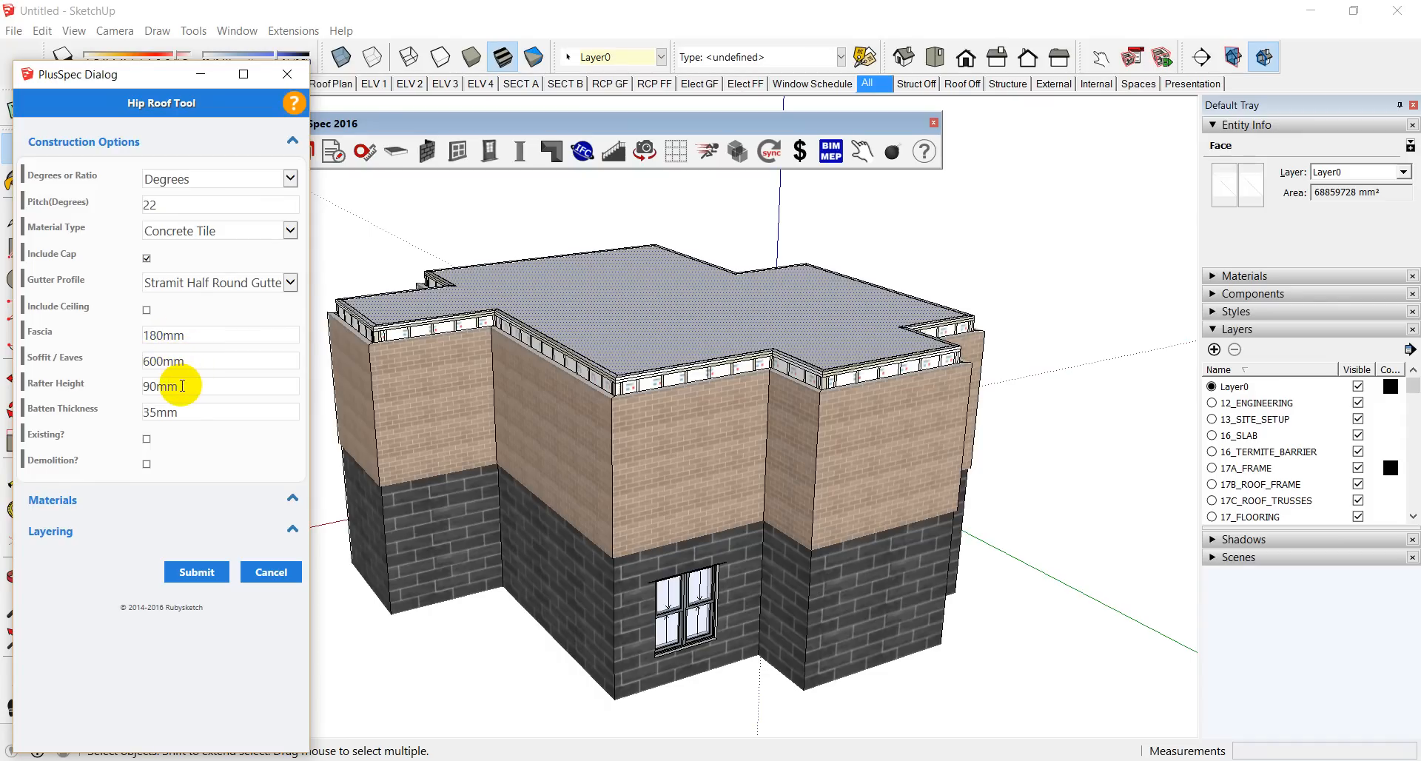
left_click(197, 572)
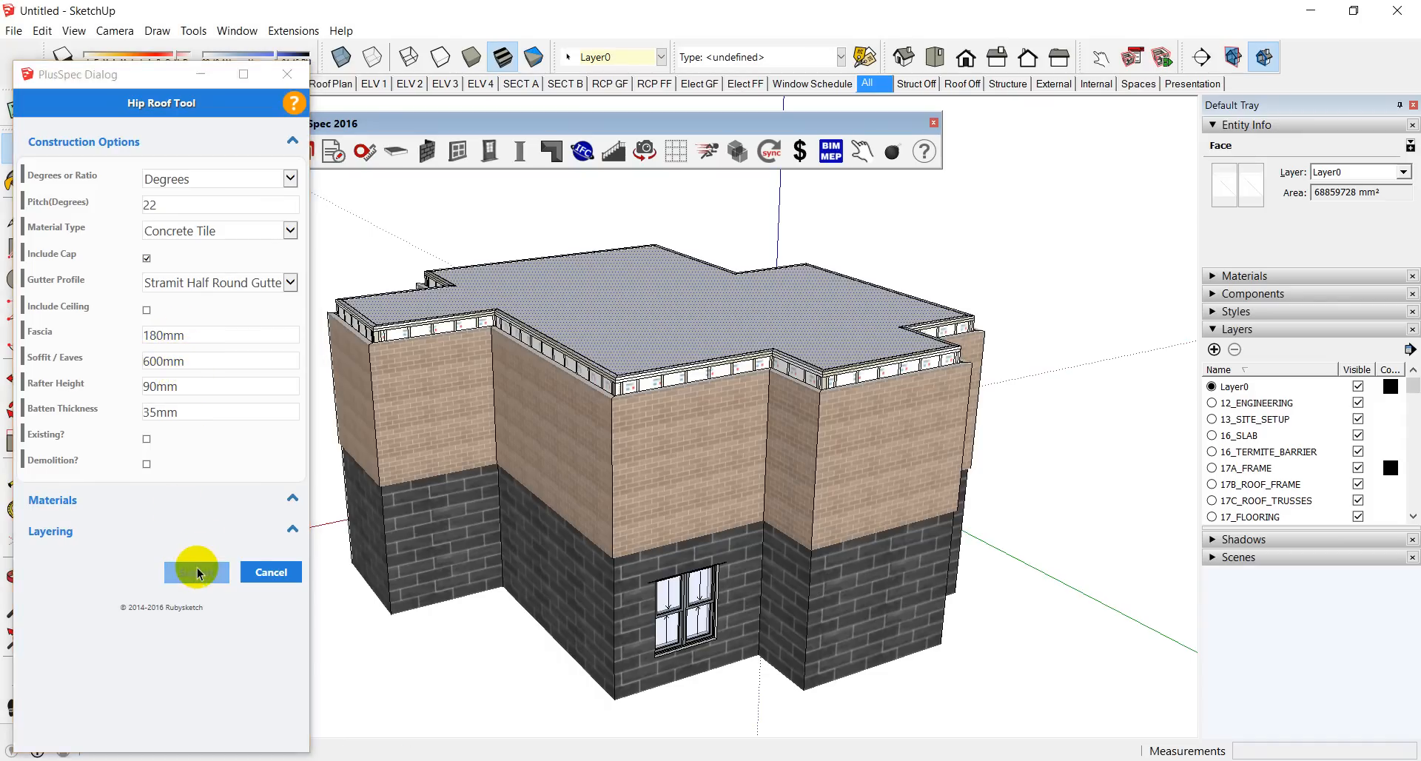
Step: Section the roofed building with a plane placed on the side face of the ground-floor window's centre mullion
middle_click_drag(580, 377, 462, 325)
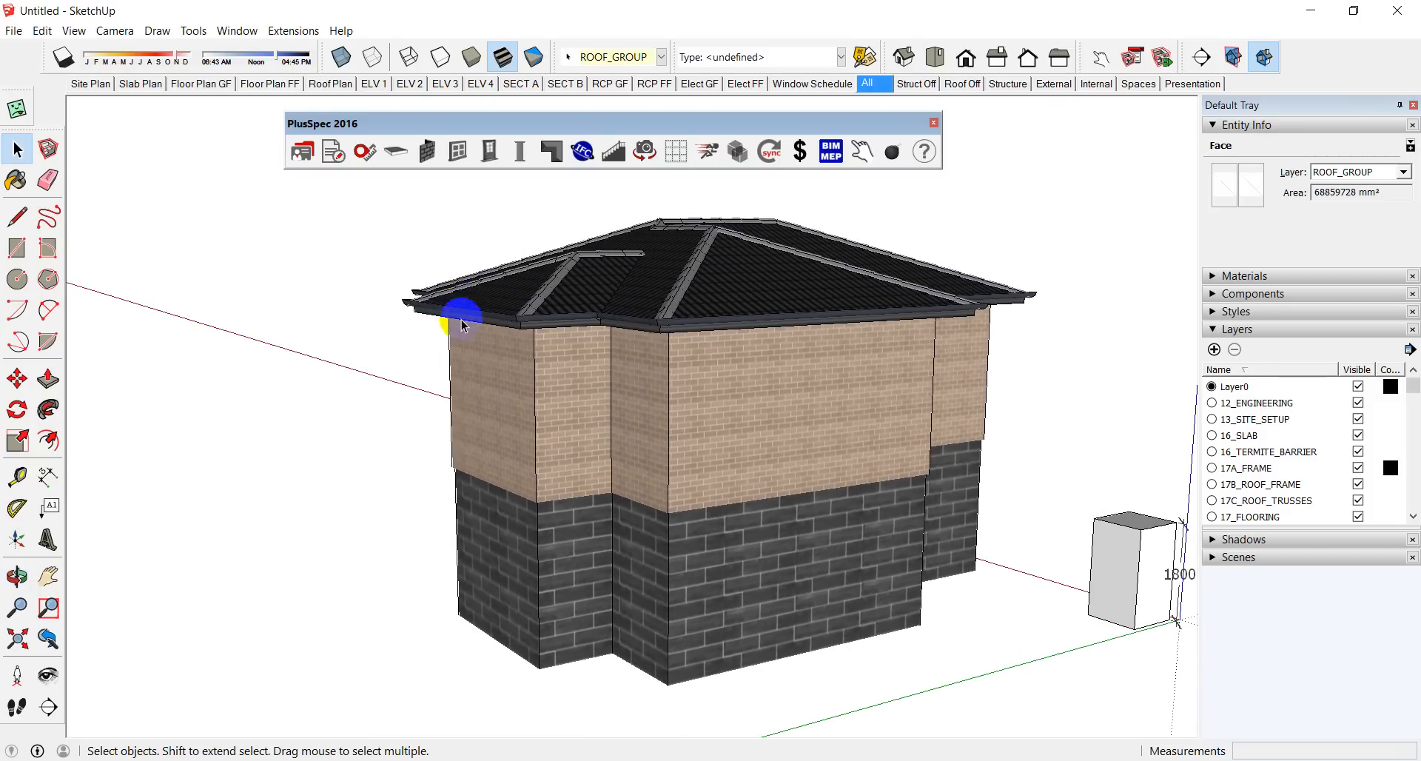
middle_click_drag(745, 279, 717, 320)
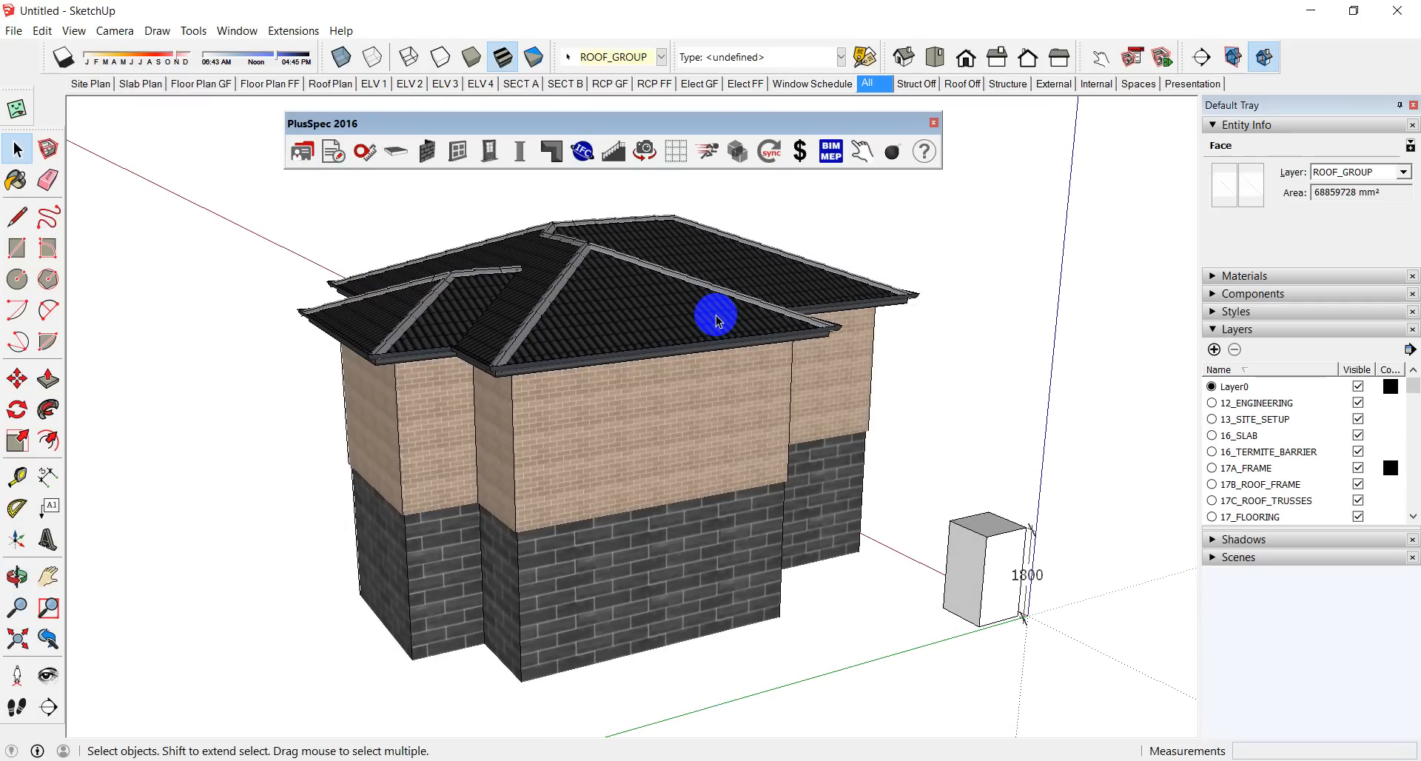
left_click(46, 704)
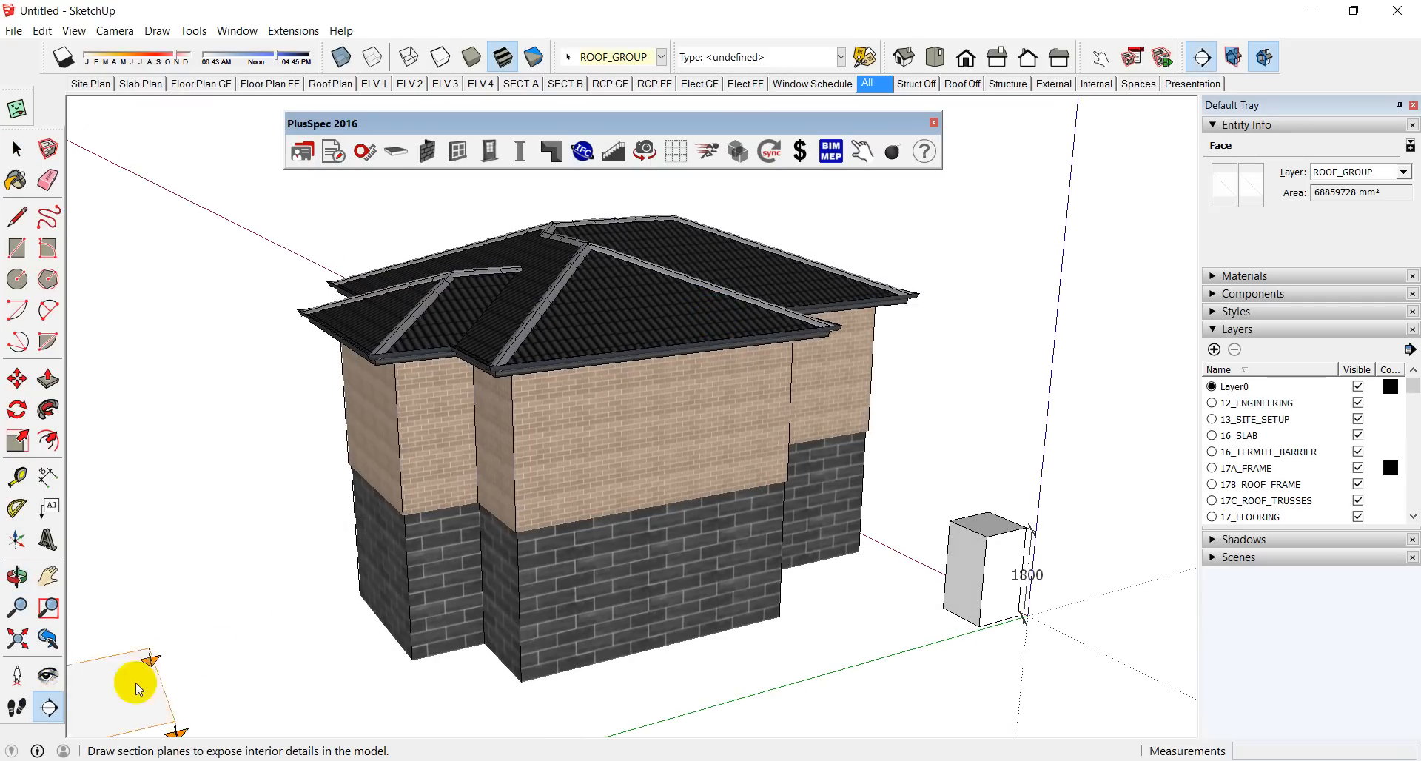
middle_click_drag(137, 689, 814, 433)
scroll(733, 492, "up", 6)
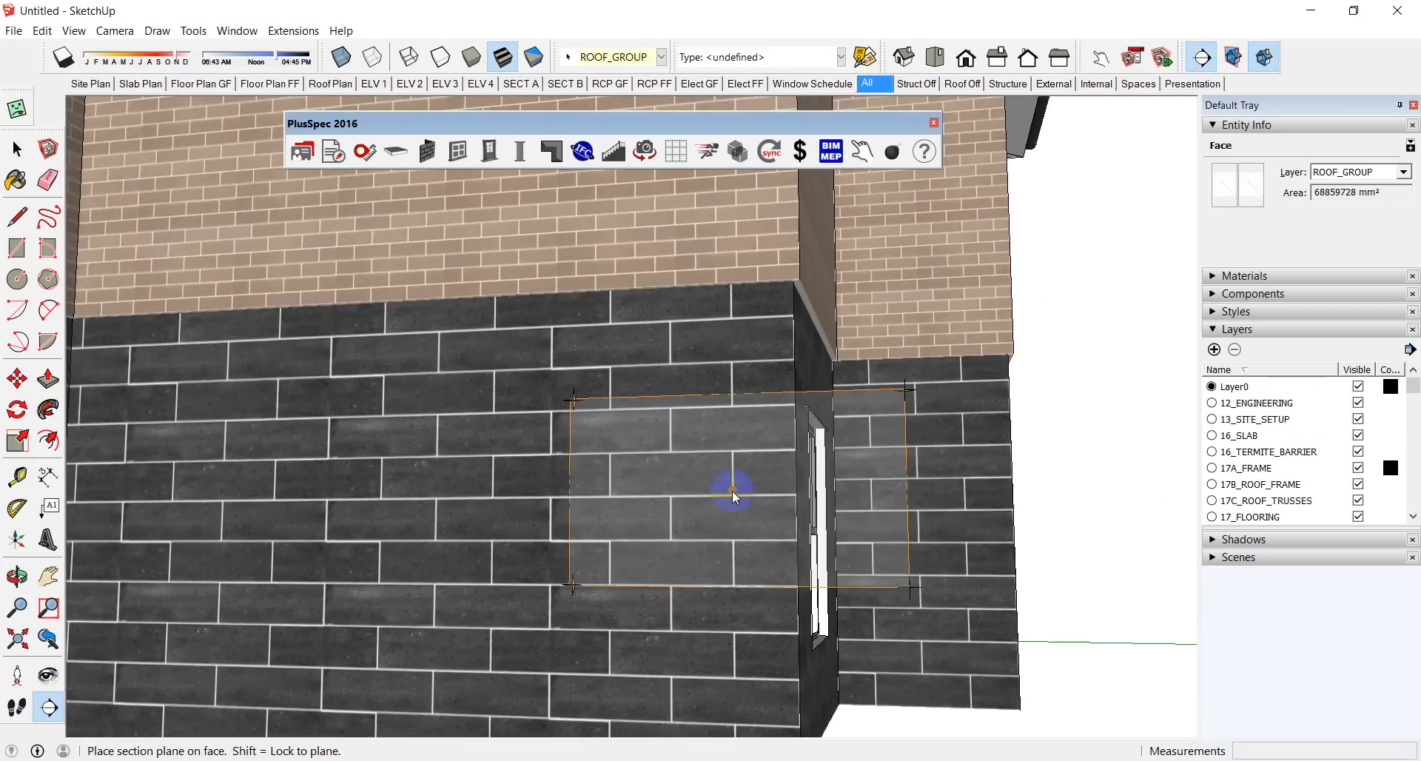
middle_click_drag(731, 490, 917, 492)
scroll(736, 533, "up", 6)
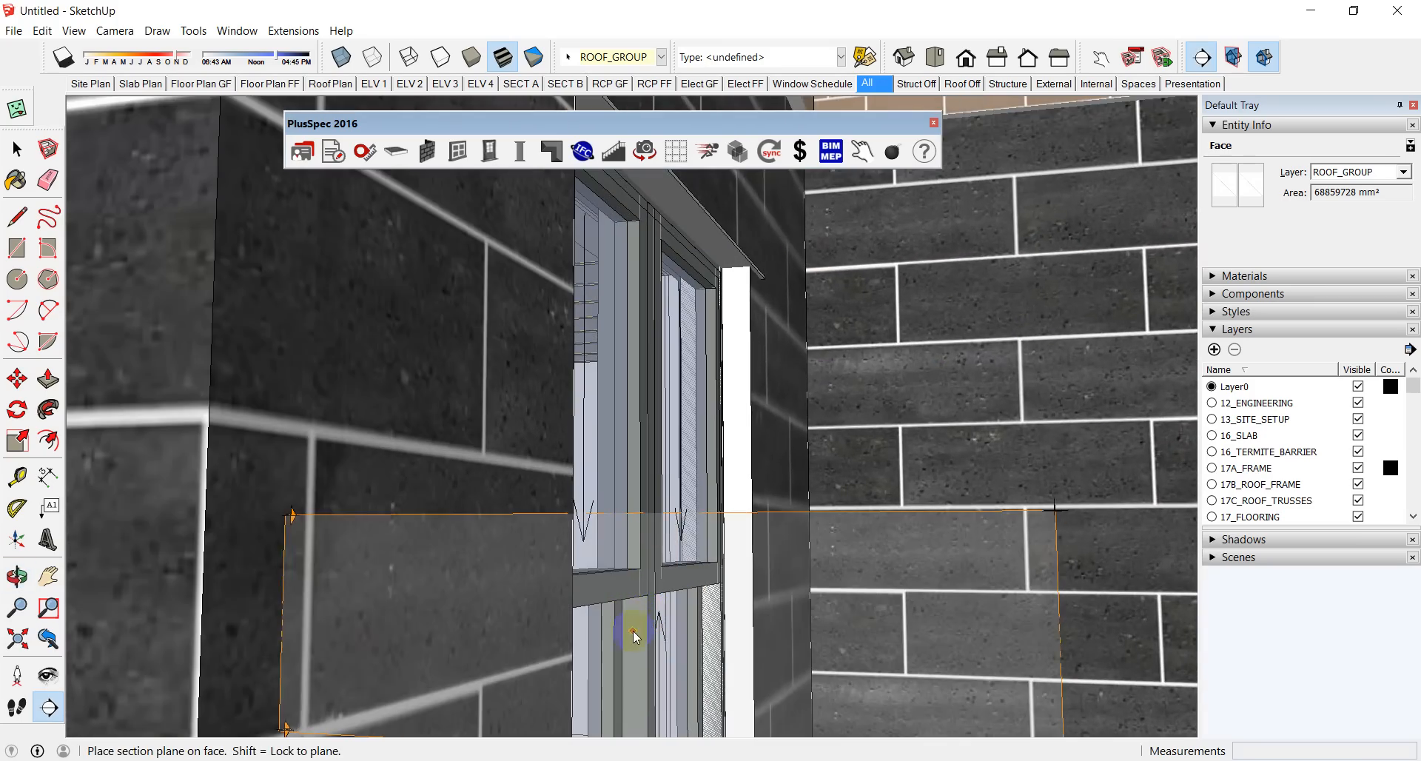
left_click(631, 627)
Step: Inspect the section through the roof, floor and window, and undo the section cut
scroll(686, 488, "down", 8)
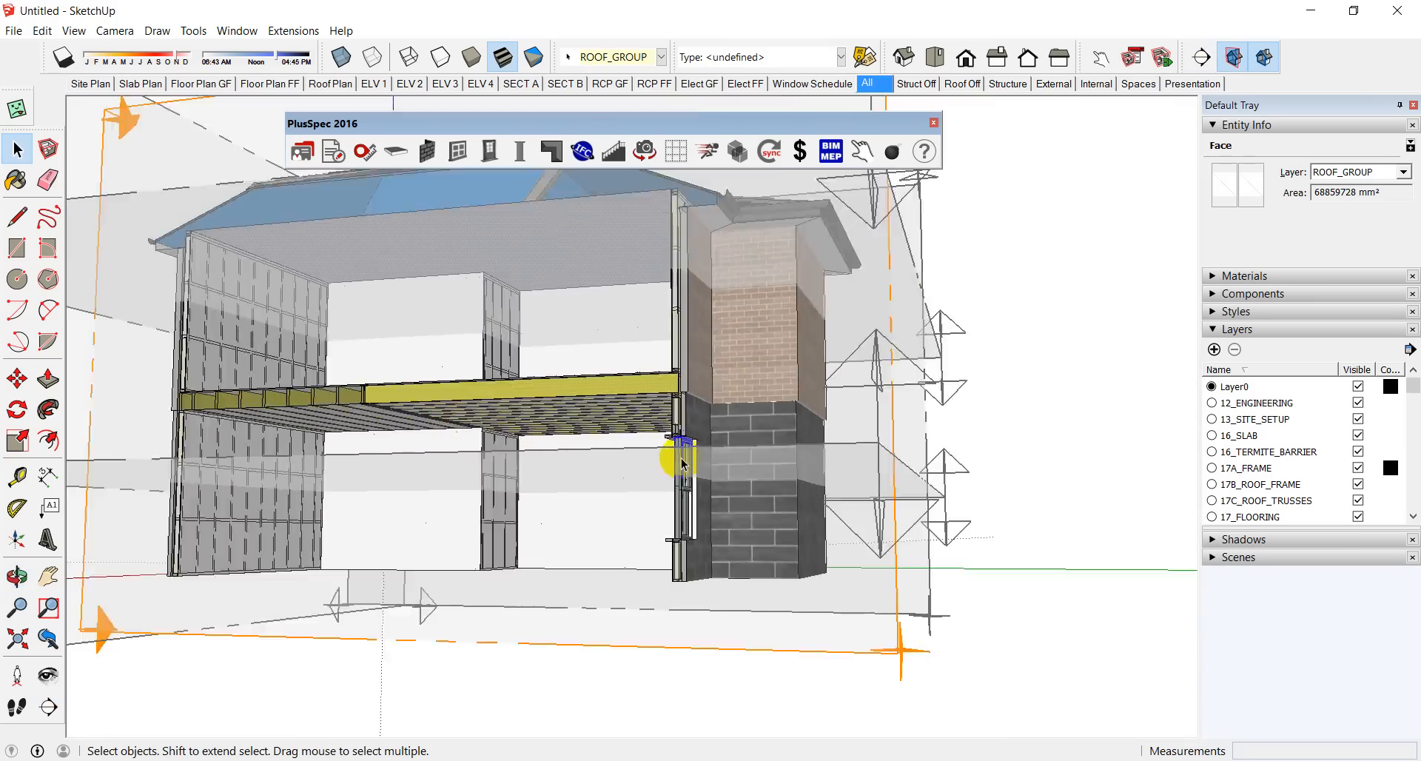
scroll(681, 463, "down", 2)
middle_click_drag(670, 437, 536, 558)
key("ctrl+z")
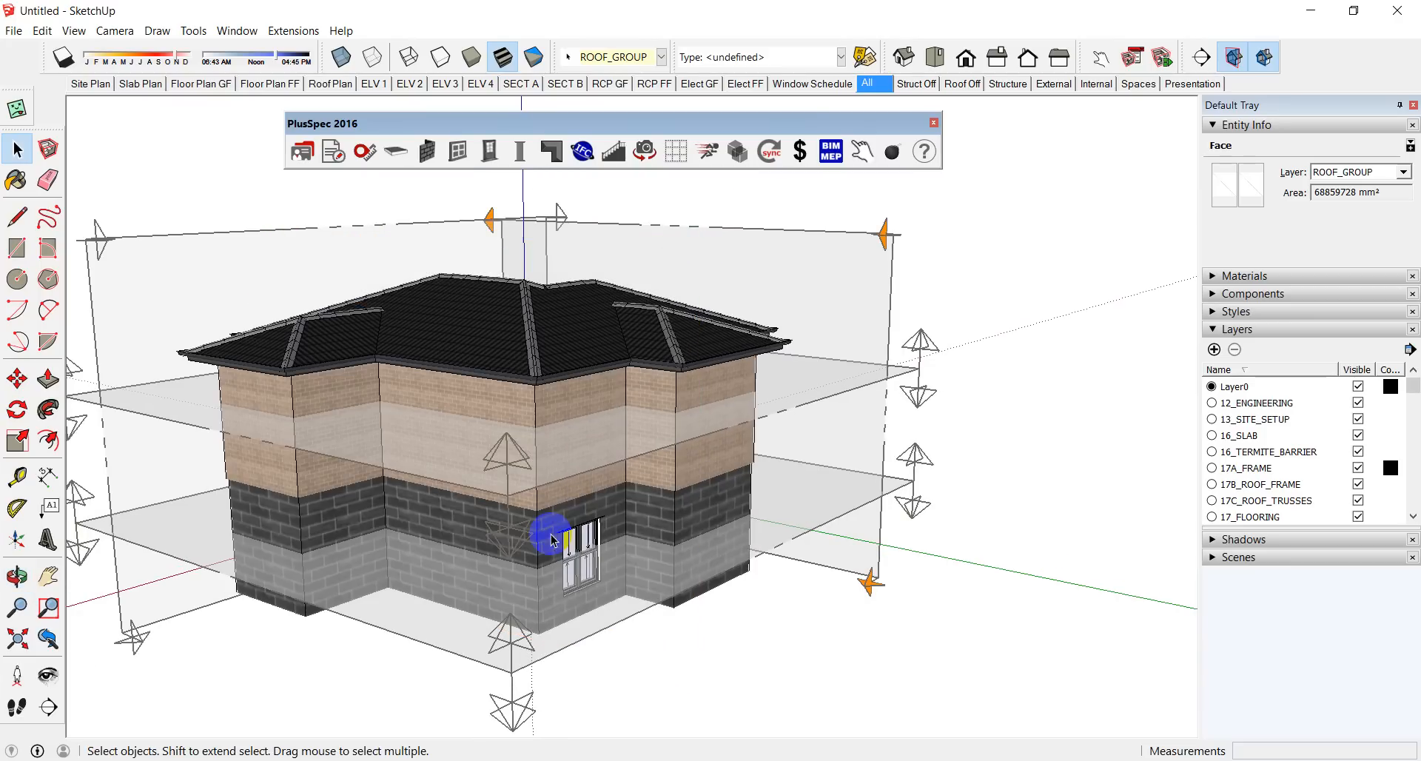
middle_click_drag(724, 403, 631, 447)
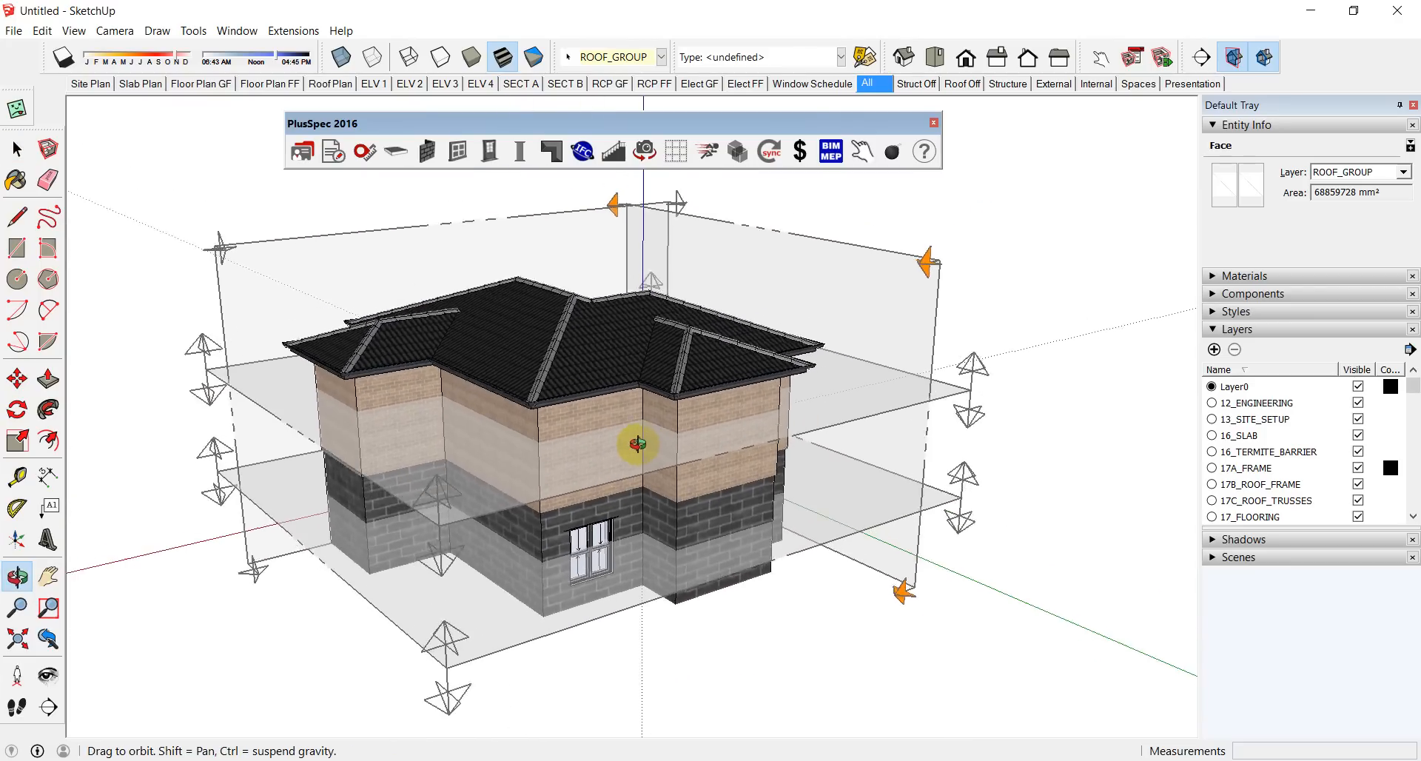
Step: Hide the section planes around the finished house and select the roof group
scroll(600, 453, "down", 2)
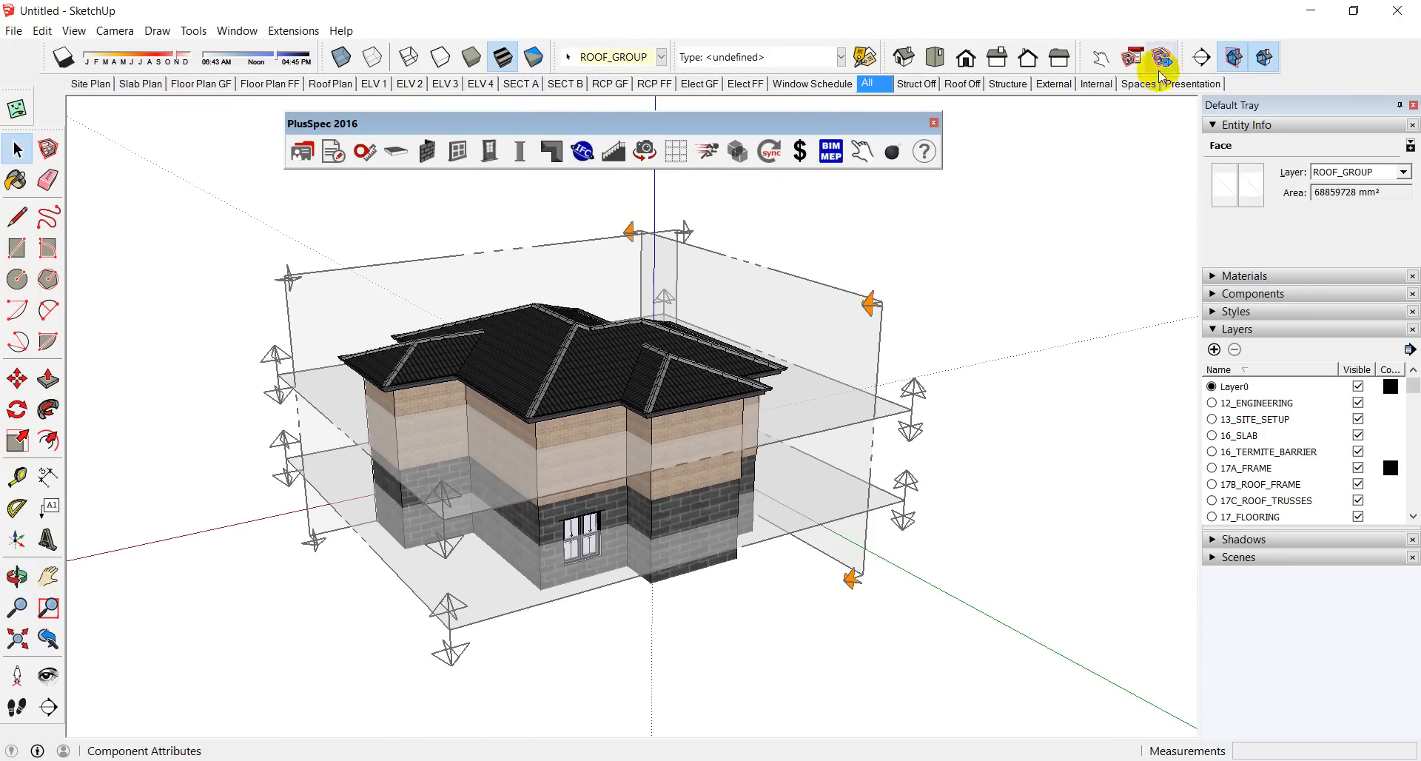
left_click(1233, 58)
left_click(629, 394)
scroll(625, 392, "up", 5)
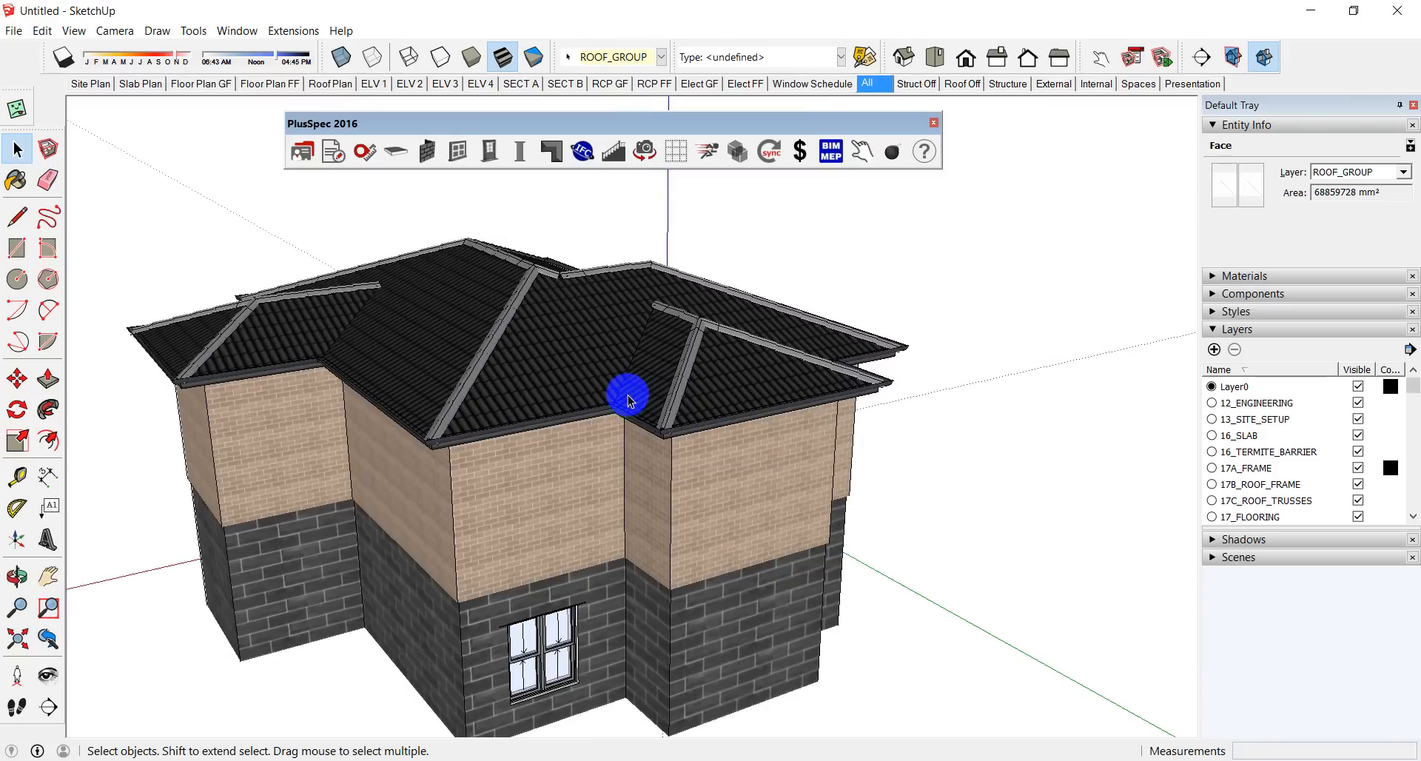
left_click(588, 355)
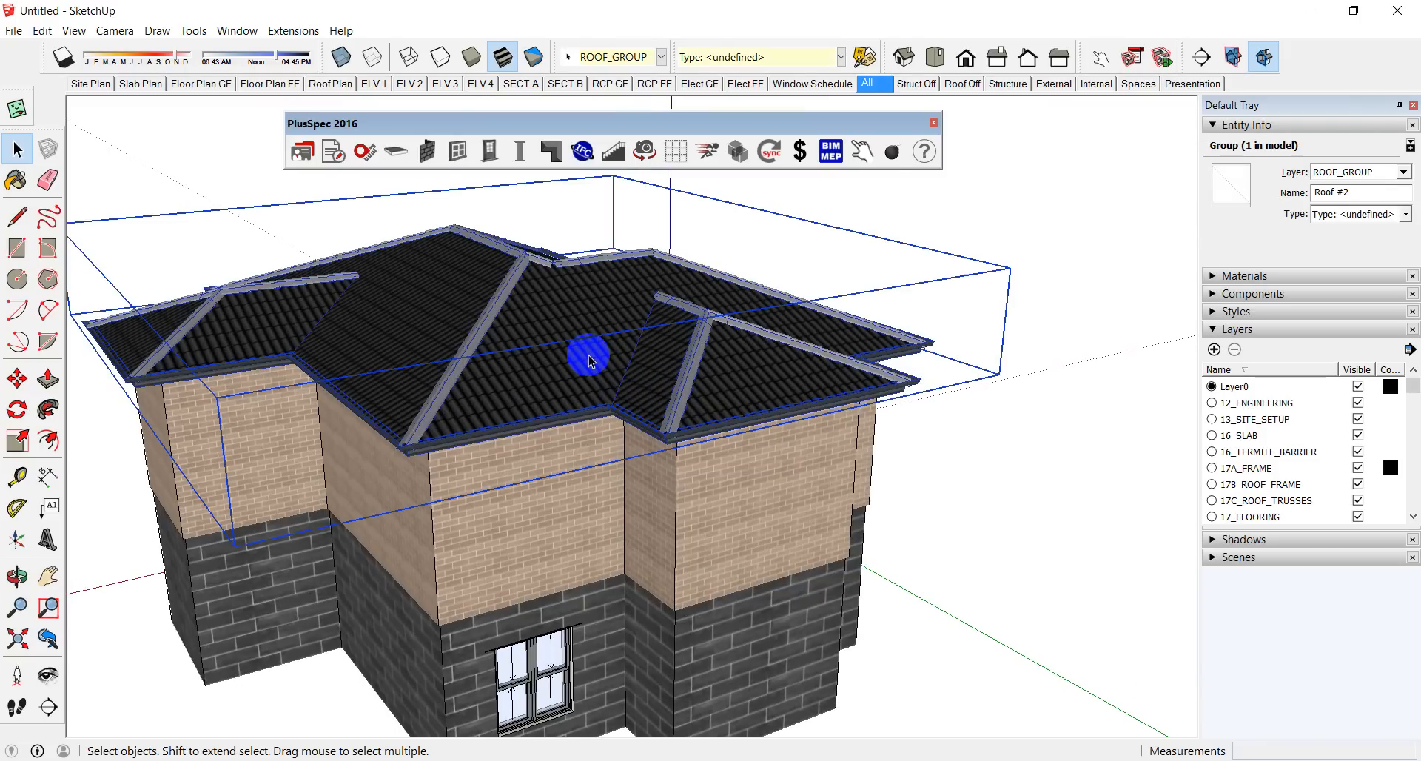
Step: Show the Roof Off scene and examine the upper storey without its roof
left_click(961, 82)
middle_click(655, 402)
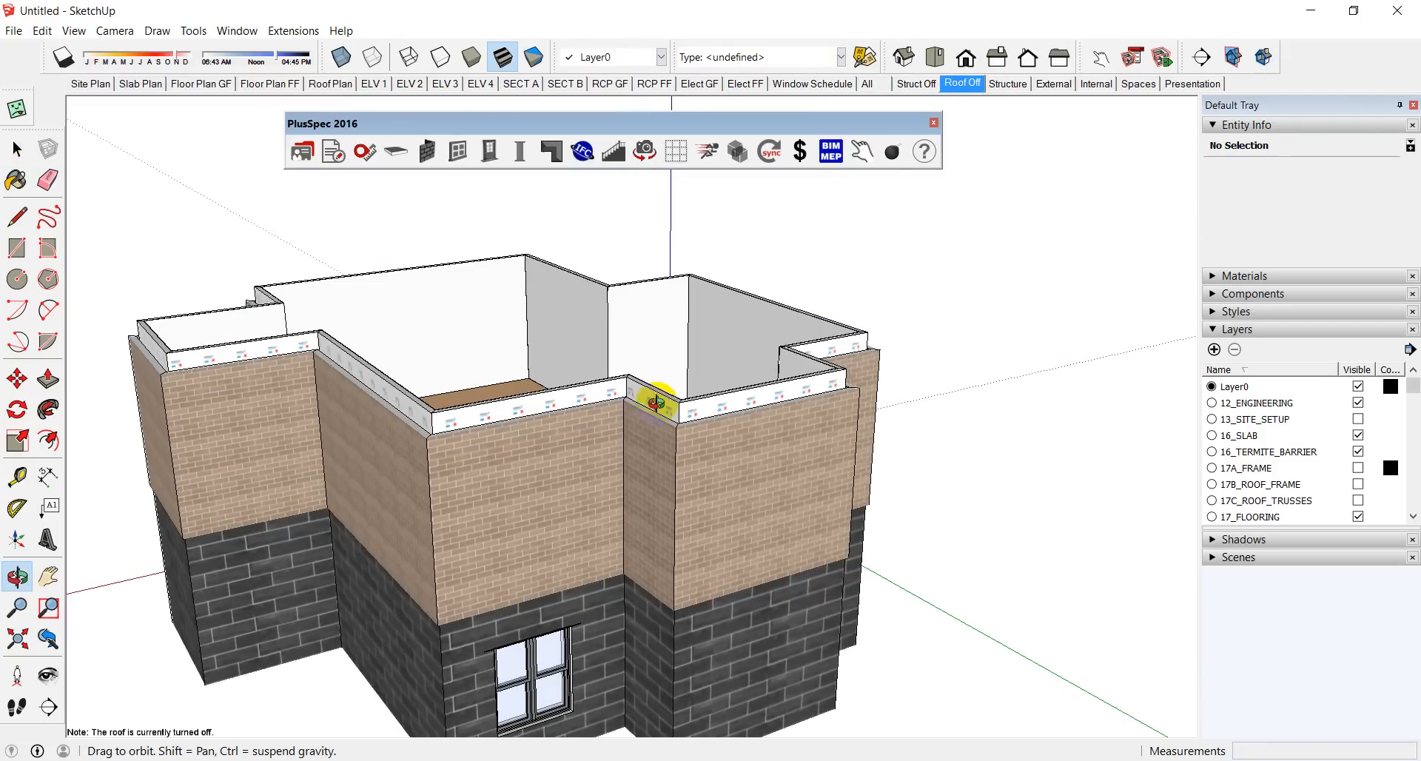
middle_click_drag(656, 402, 722, 424)
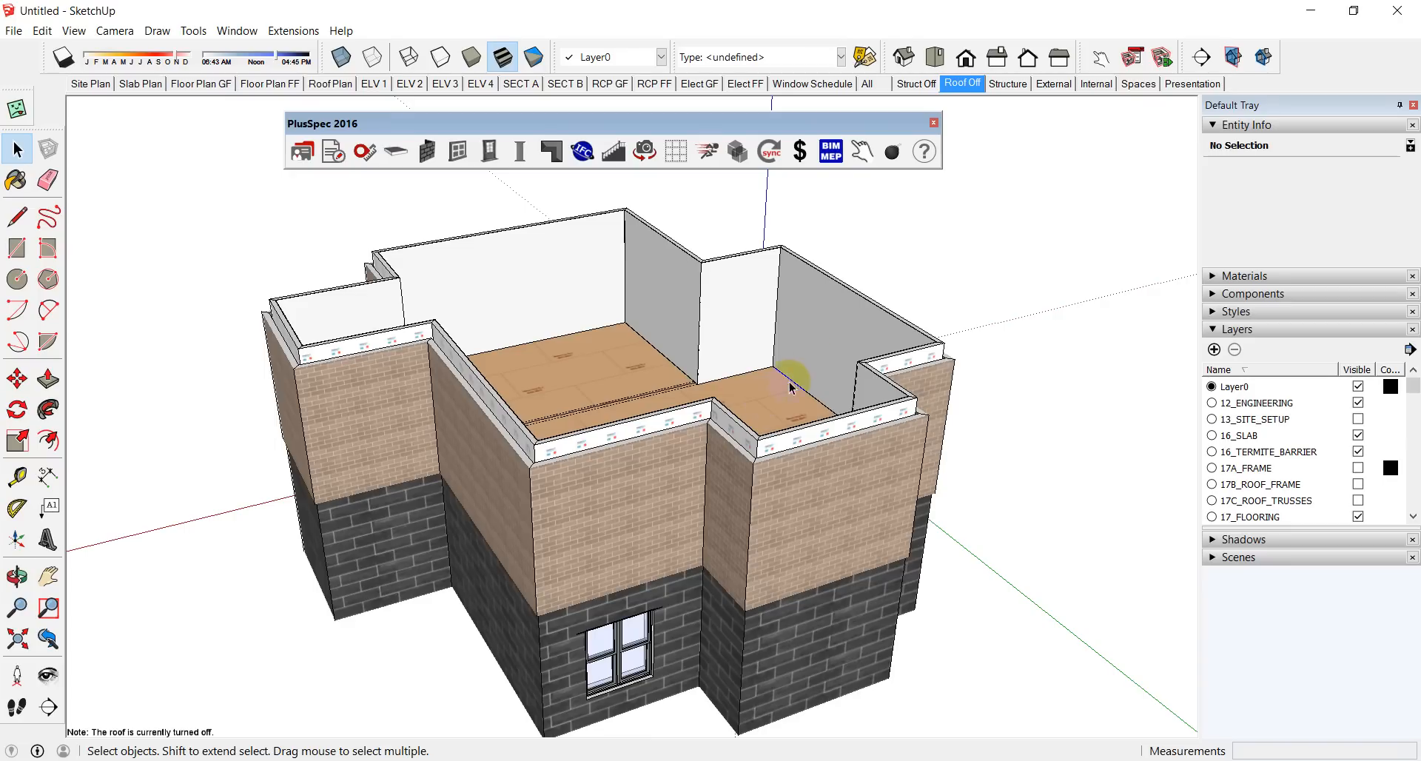
Step: Return to the All scene and open the hip roof group for editing with its surfaces selected
left_click(871, 87)
mouse_move(771, 282)
middle_mouse_down()
mouse_move(691, 412)
mouse_move(679, 511)
mouse_move(661, 458)
middle_mouse_up()
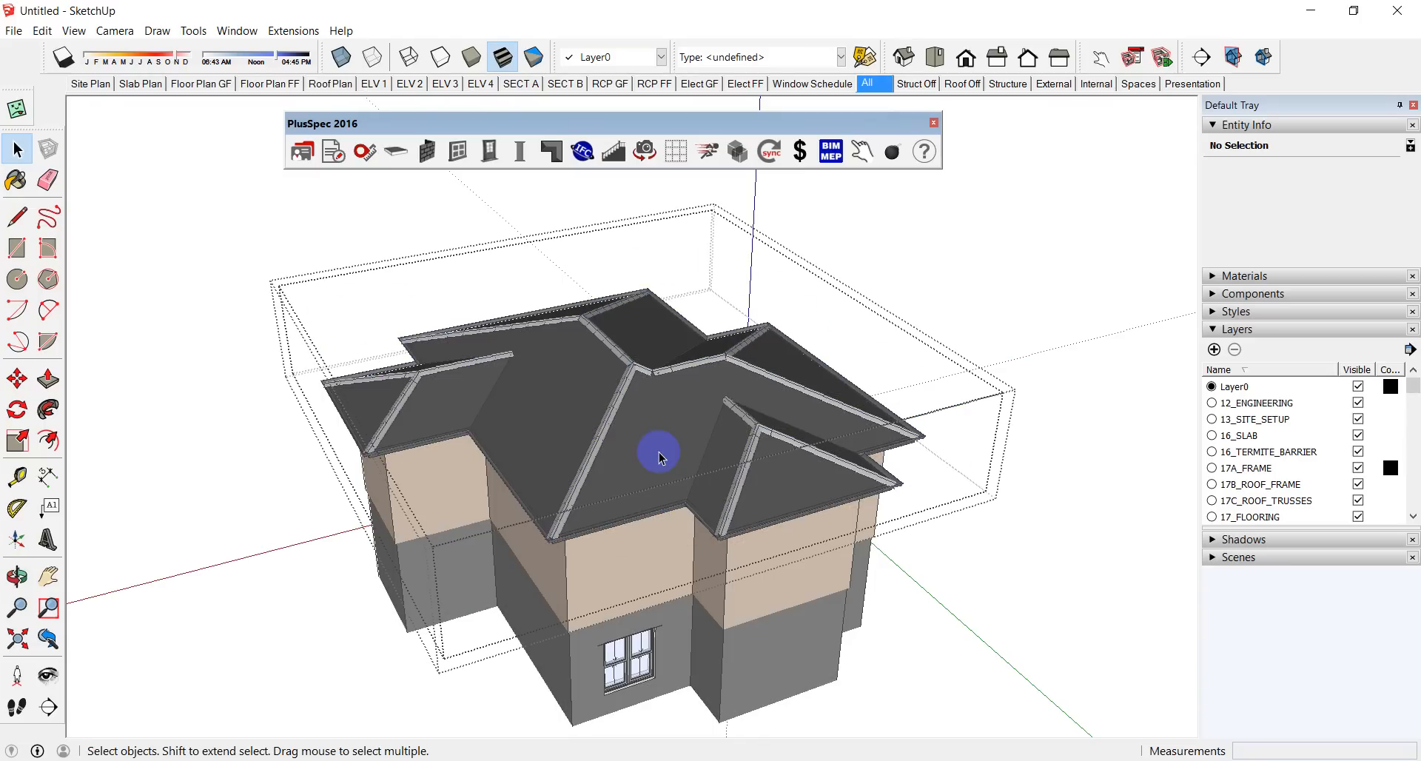
triple_click(656, 445)
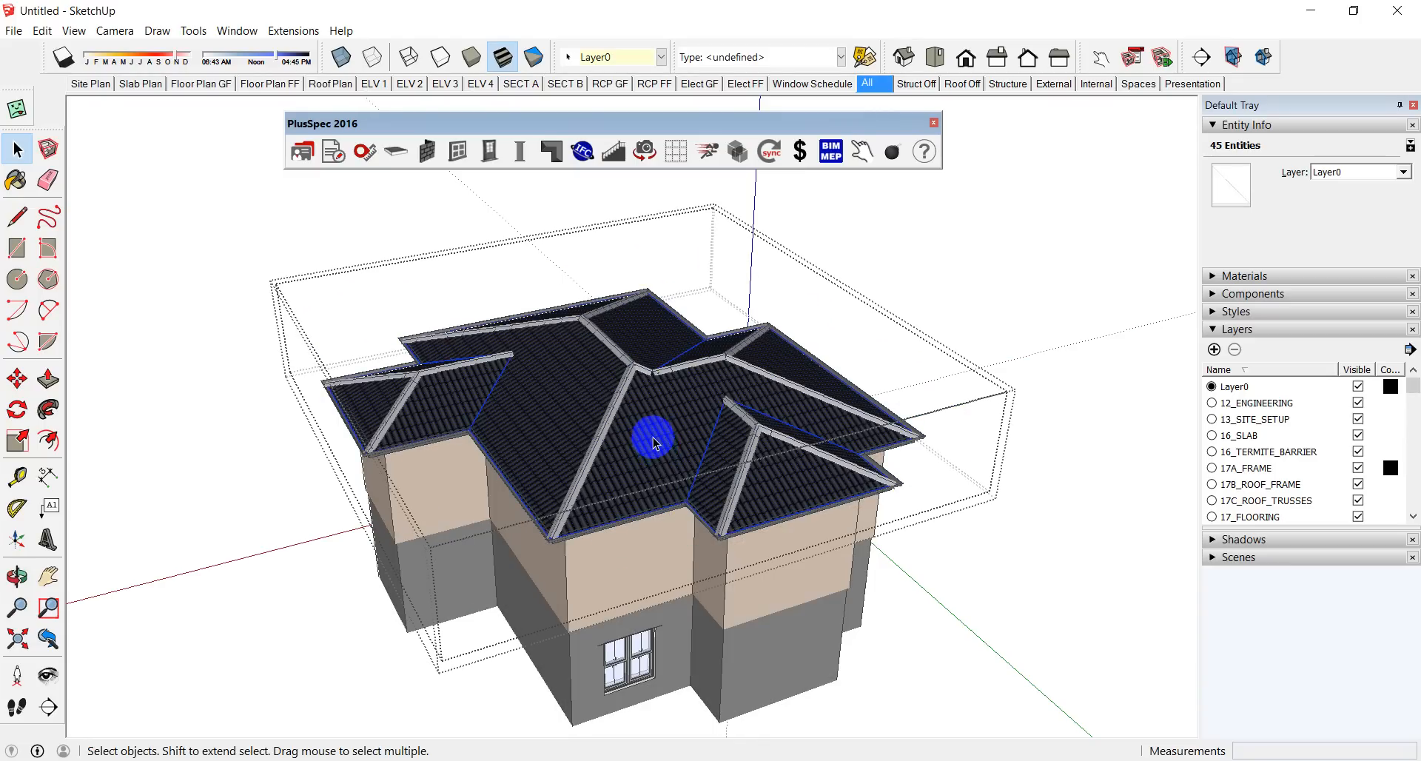
scroll(656, 437, "up", 3)
scroll(718, 422, "up", 3)
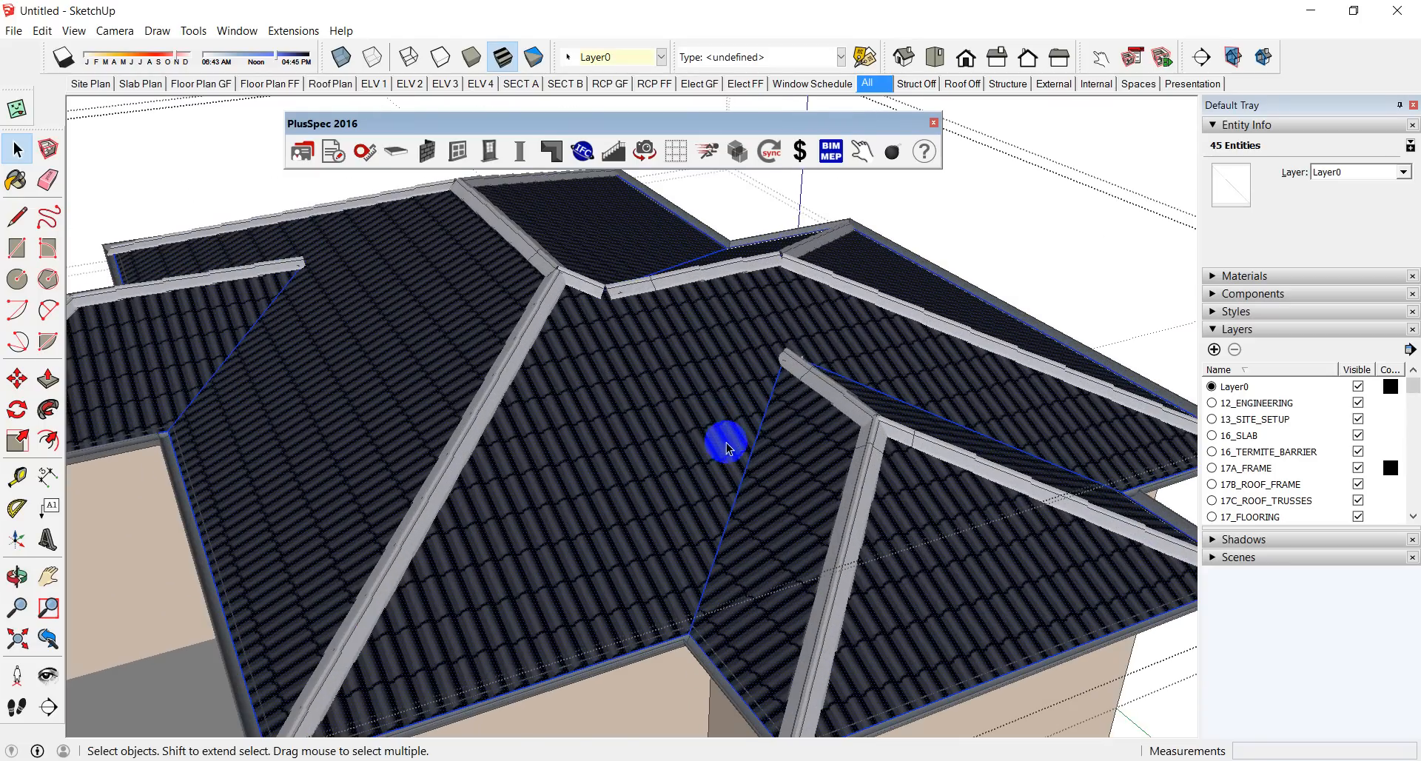
scroll(689, 443, "down", 4)
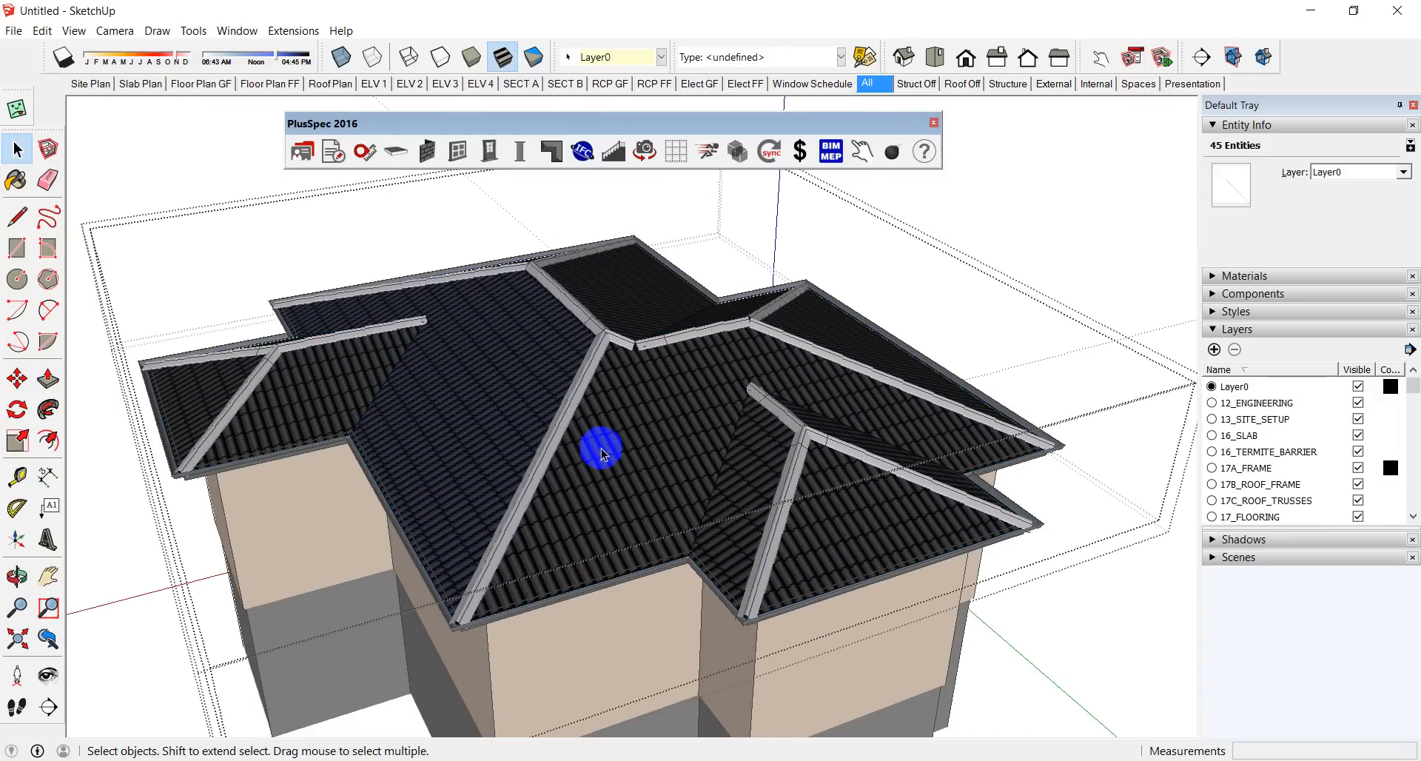
Step: Select five adjoining roof faces, covering the large slope, the projecting wing and the far hip end
left_click(635, 469)
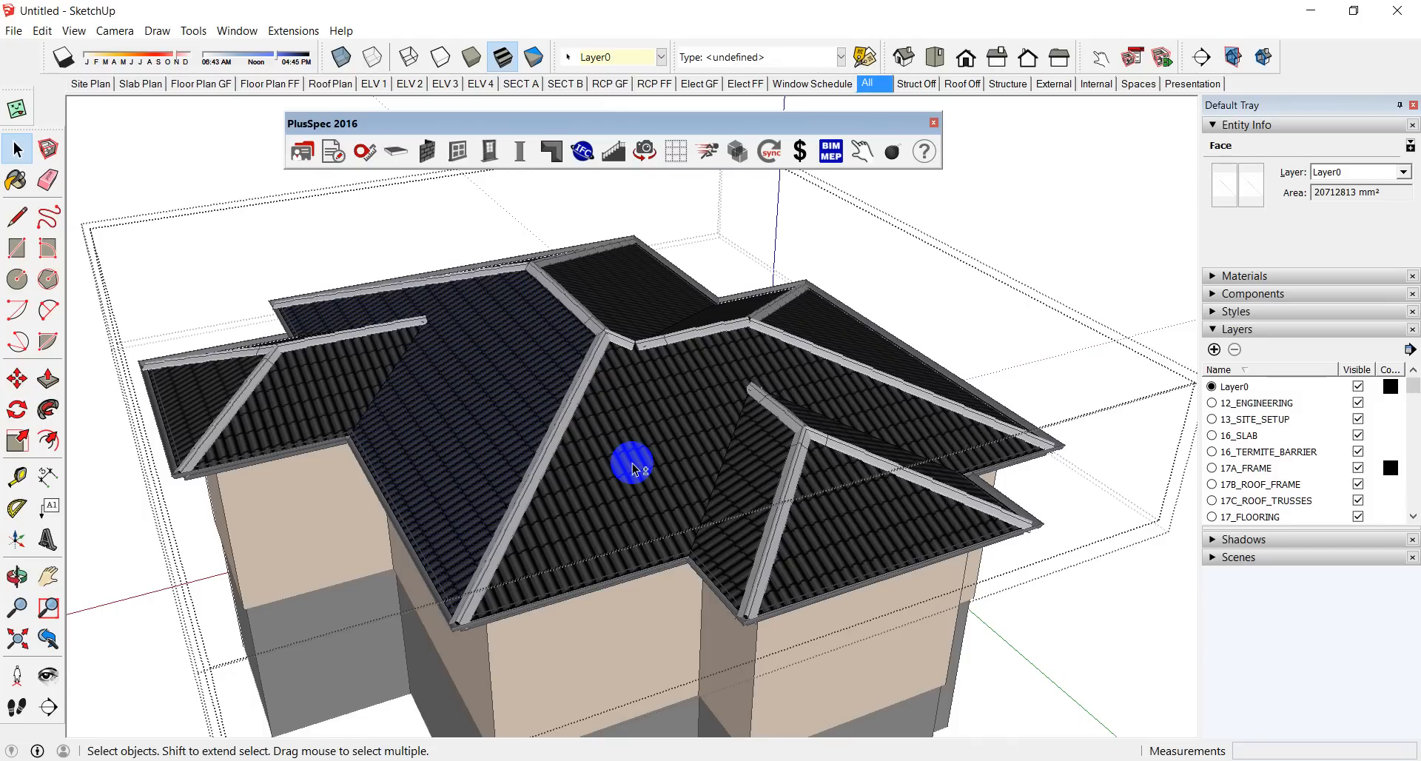
left_click(326, 379, "shift")
middle_click_drag(322, 386, 381, 520)
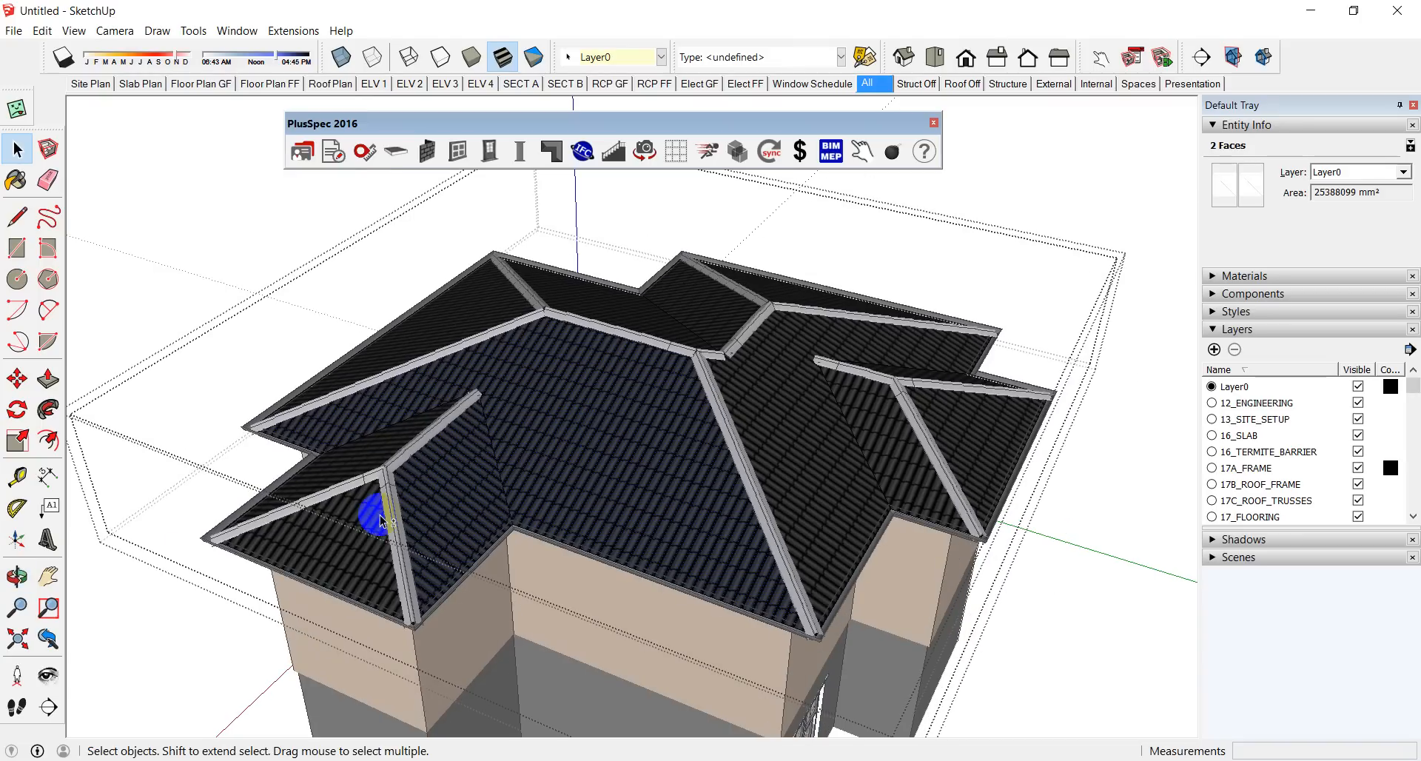
left_click(365, 463, "shift")
middle_click_drag(378, 456, 554, 444)
left_click(486, 443, "shift")
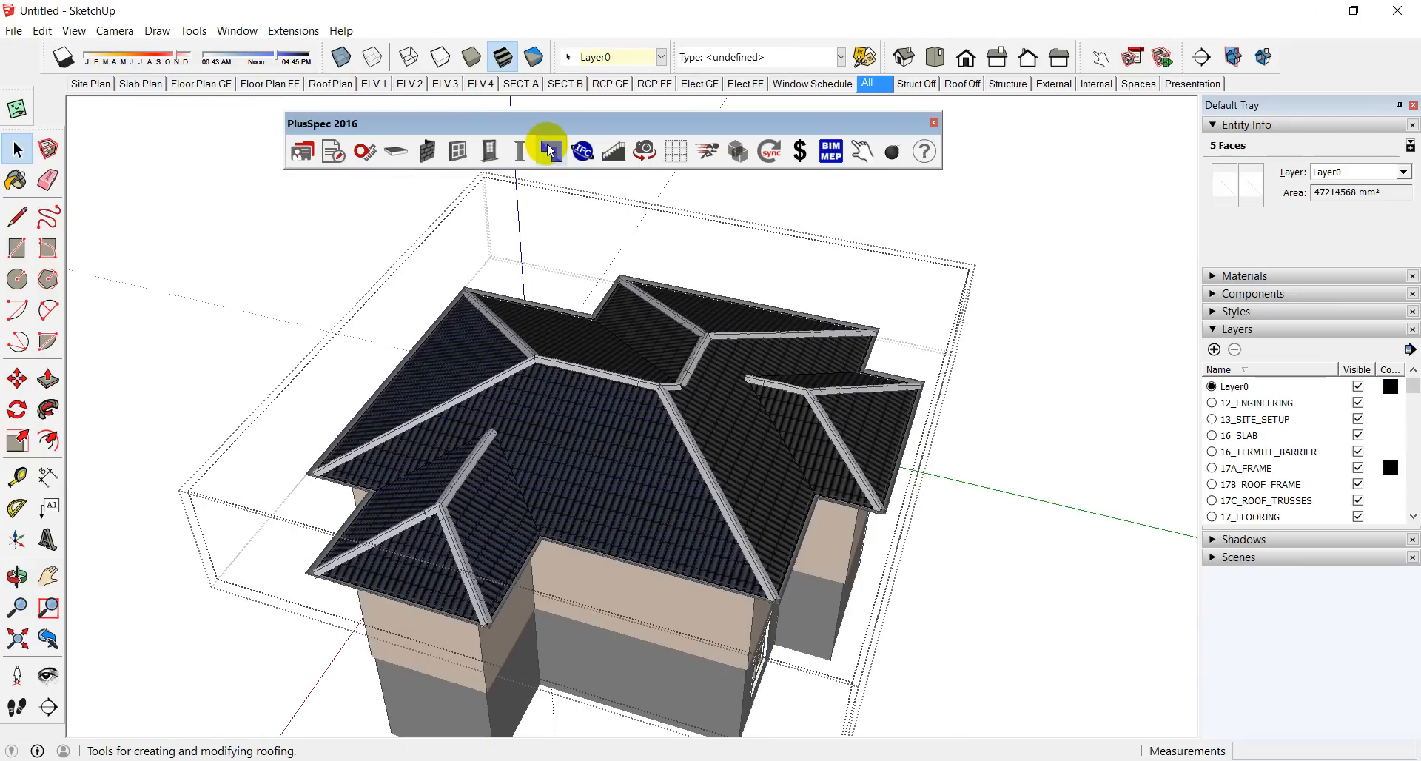
Step: Generate solid timber rafters for the selected roof faces, entering 600 for Soffit/Eaves and keeping 600 mm spacing and 180 mm fascia
left_click(557, 152)
left_click(229, 151)
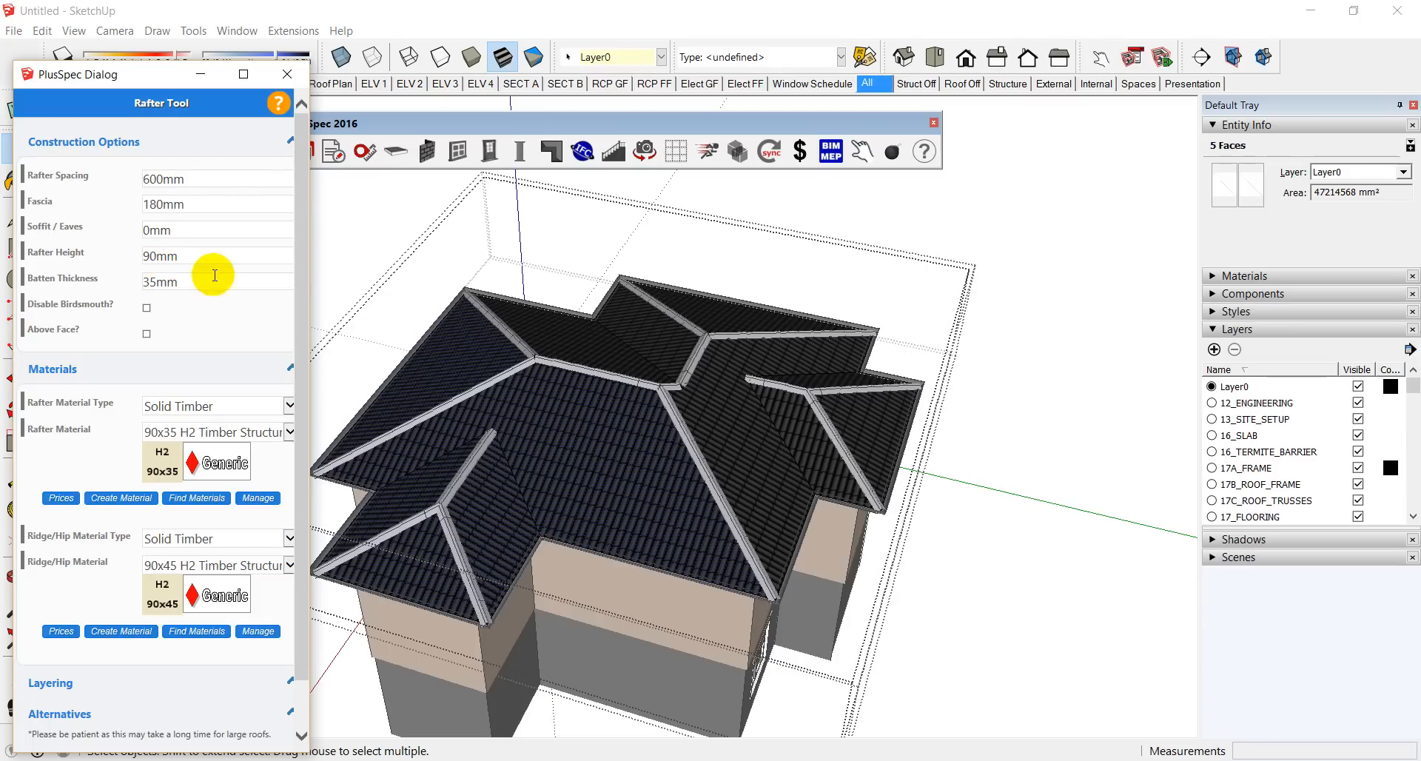
scroll(300, 274, "down", 1)
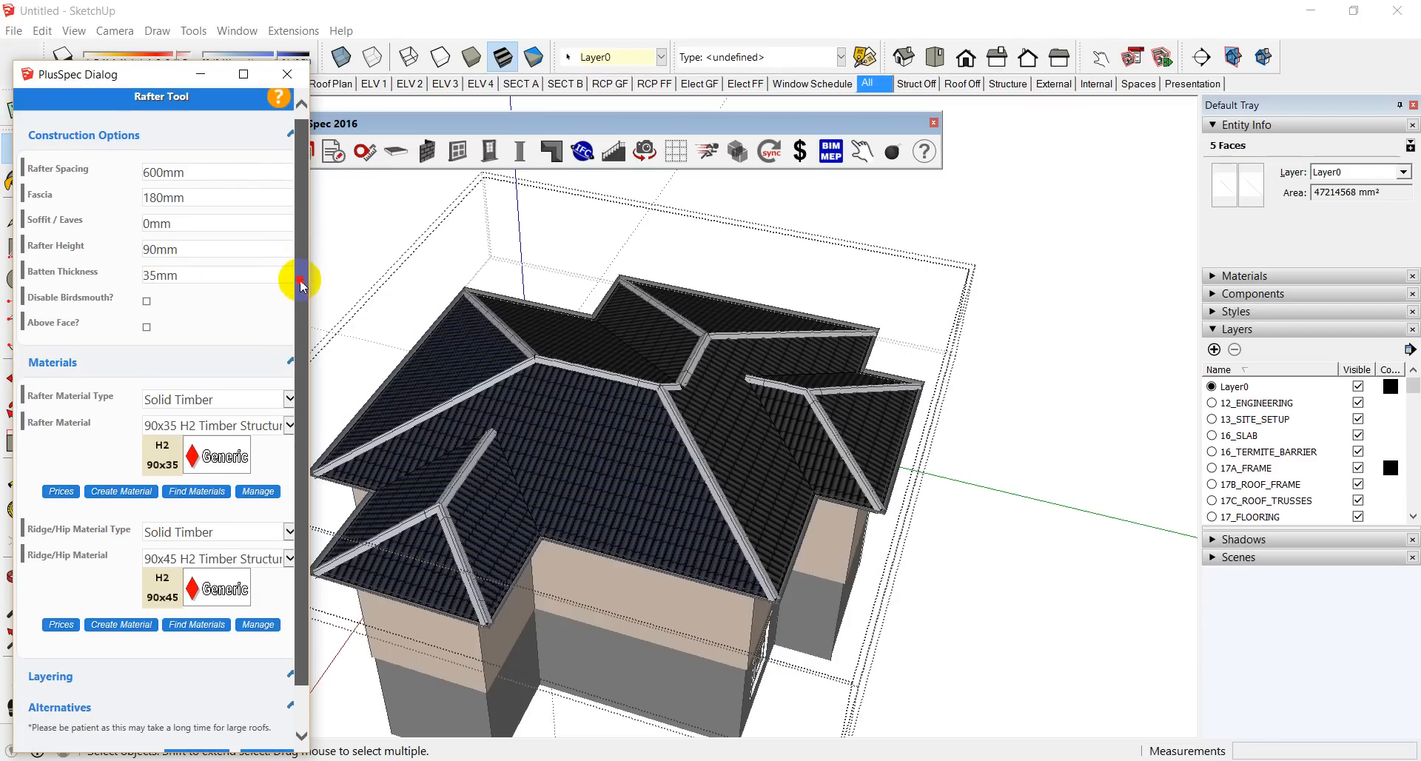
left_click_drag(180, 224, 142, 226)
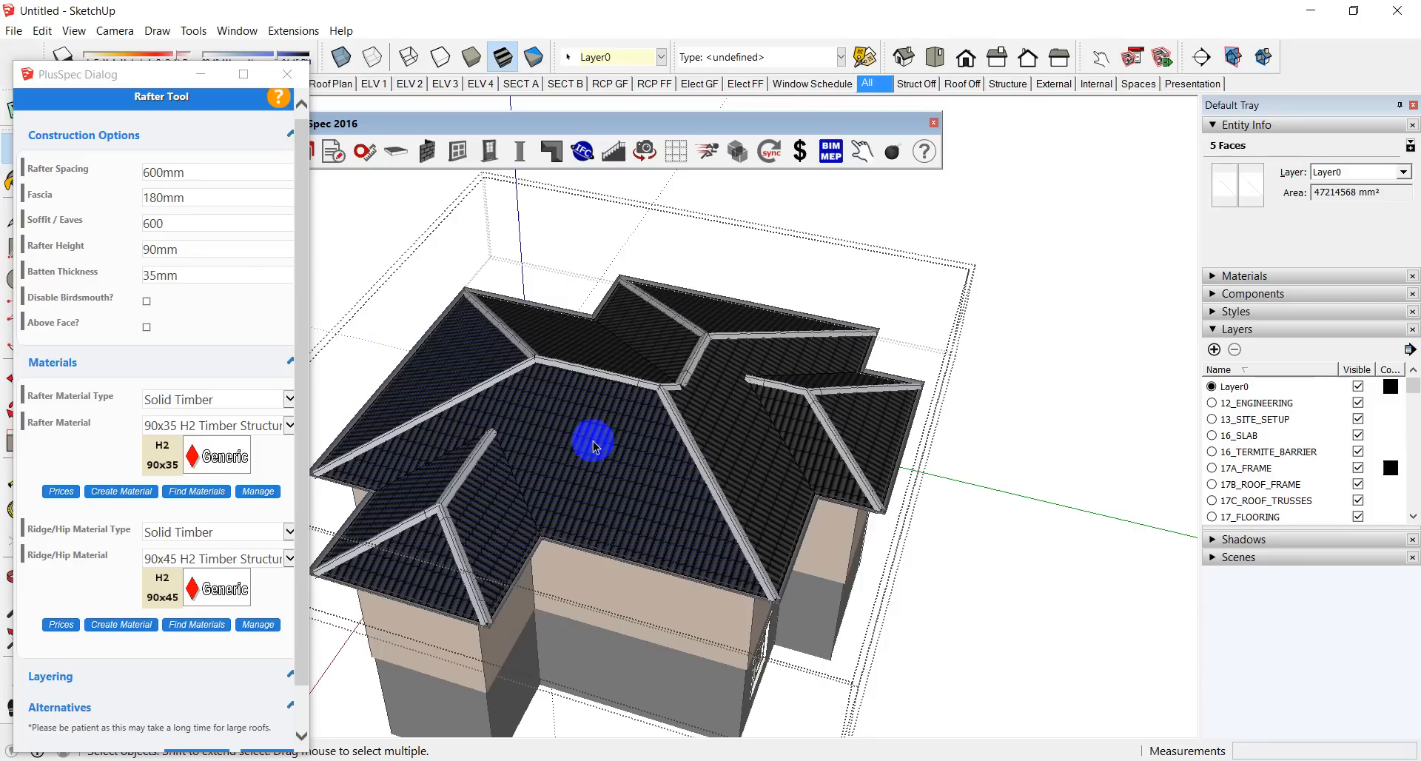
scroll(292, 339, "down", 2)
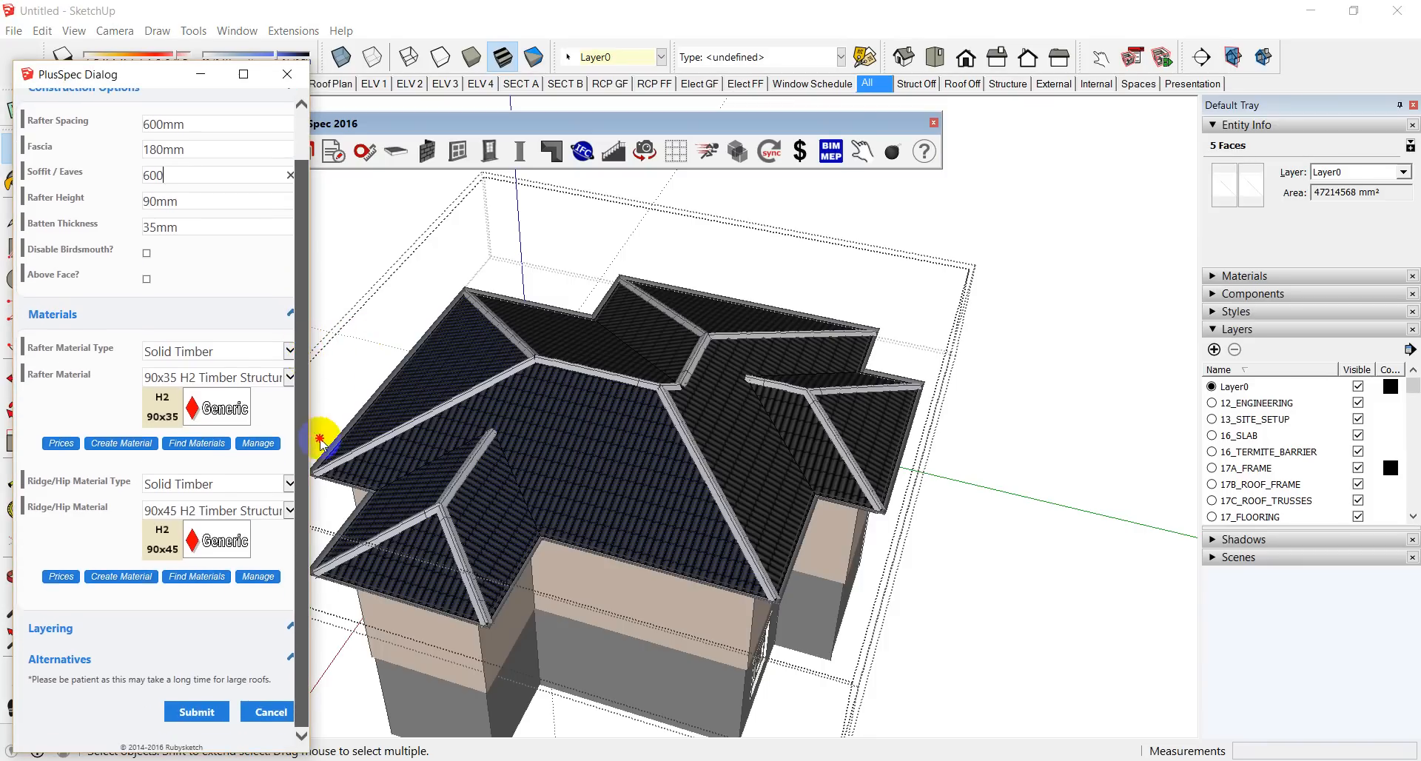
left_click(194, 714)
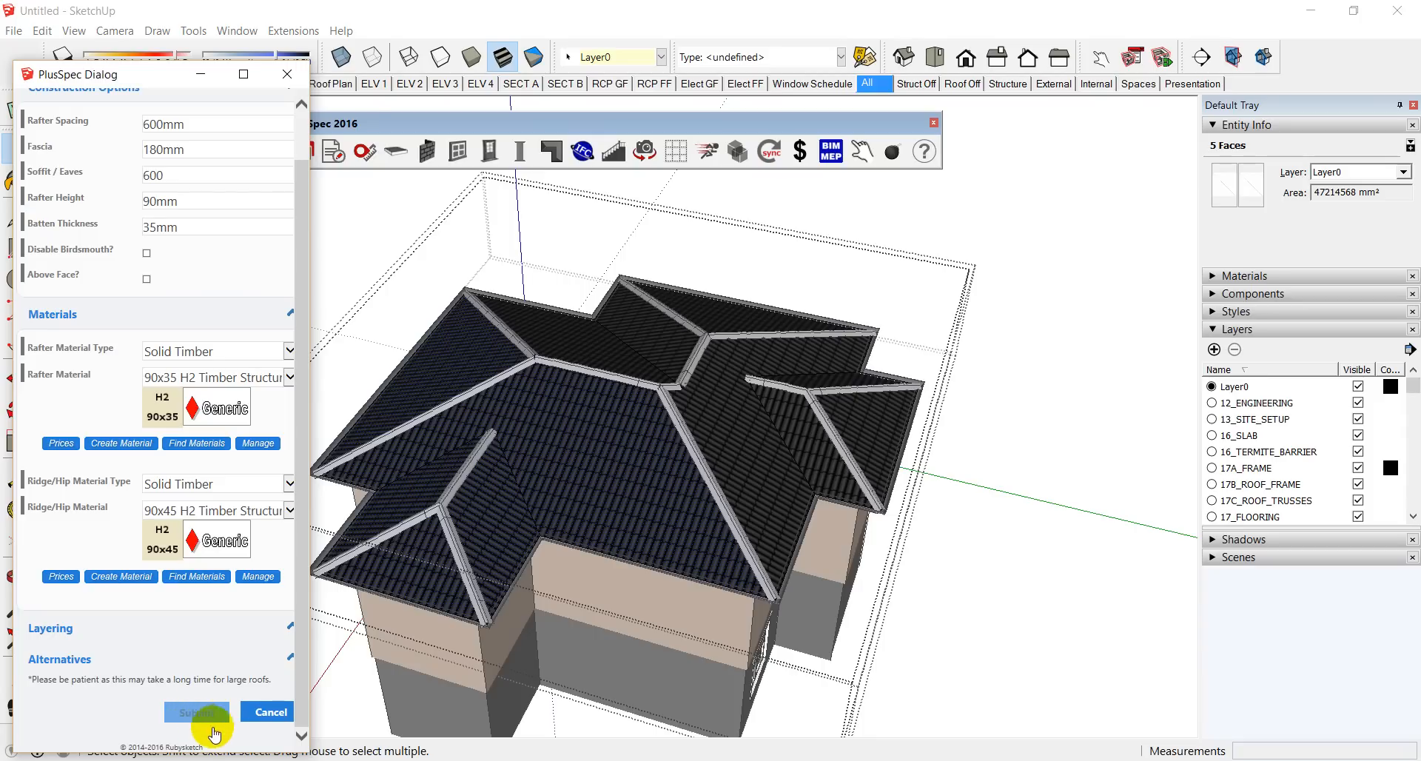
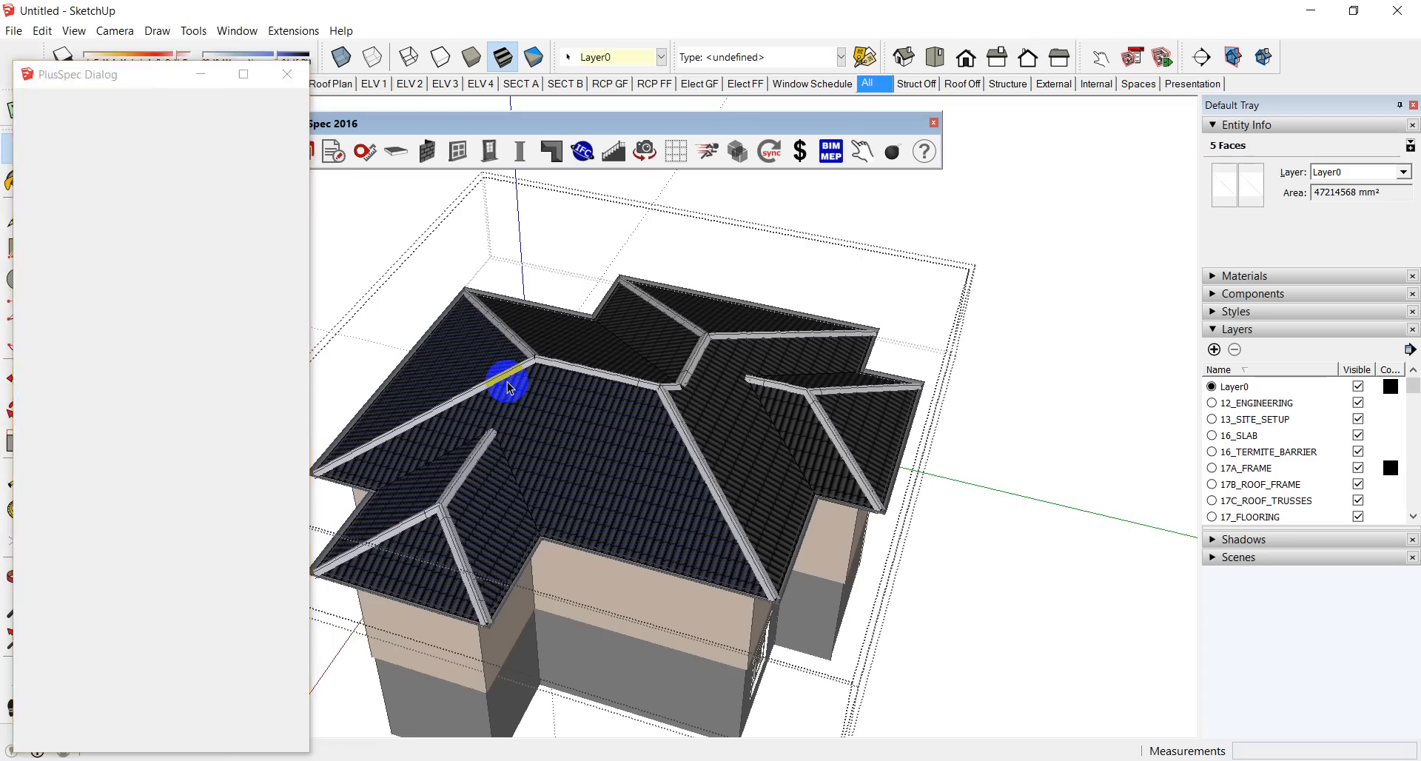
Step: Switch to the Structure scene and examine the rafters above the wall frames
middle_click_drag(686, 507, 612, 479)
scroll(612, 478, "down", 2)
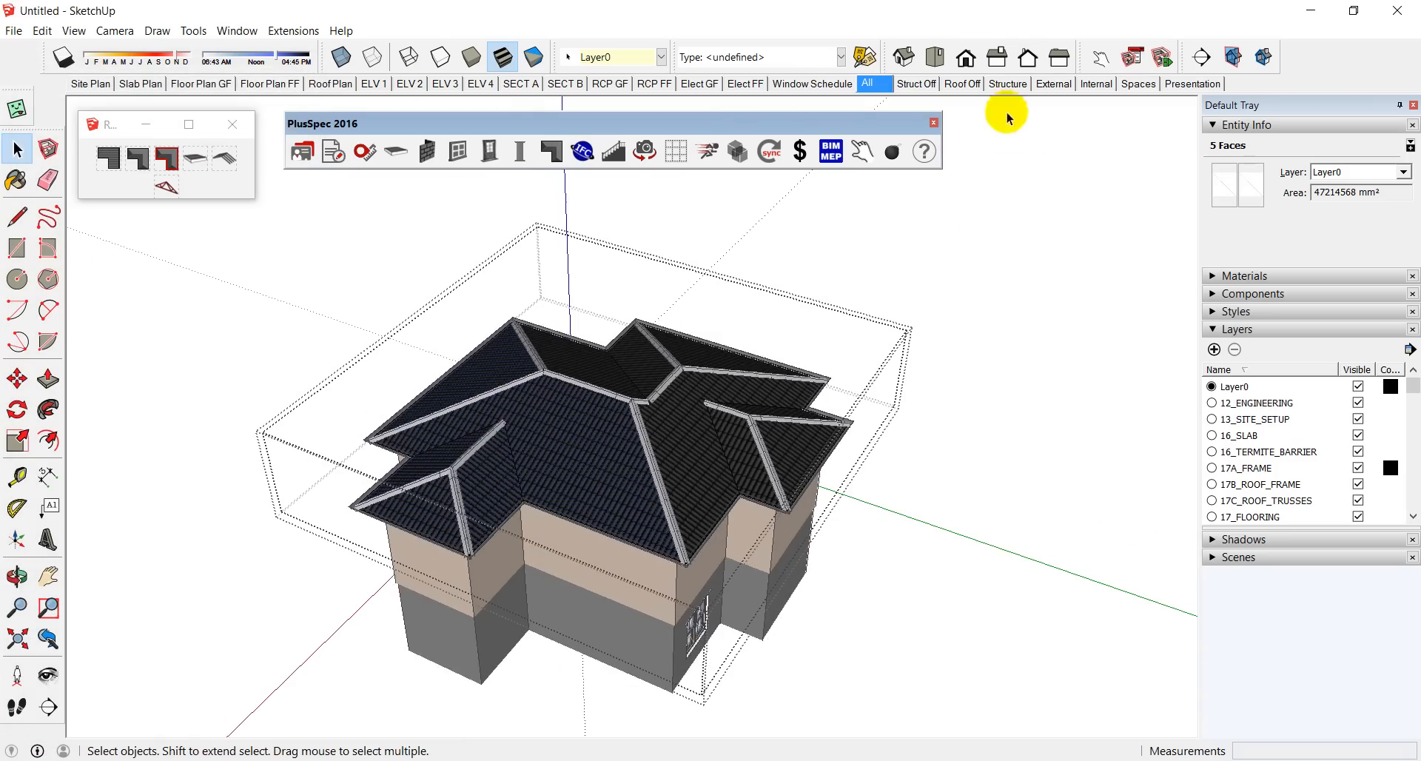
left_click(1007, 84)
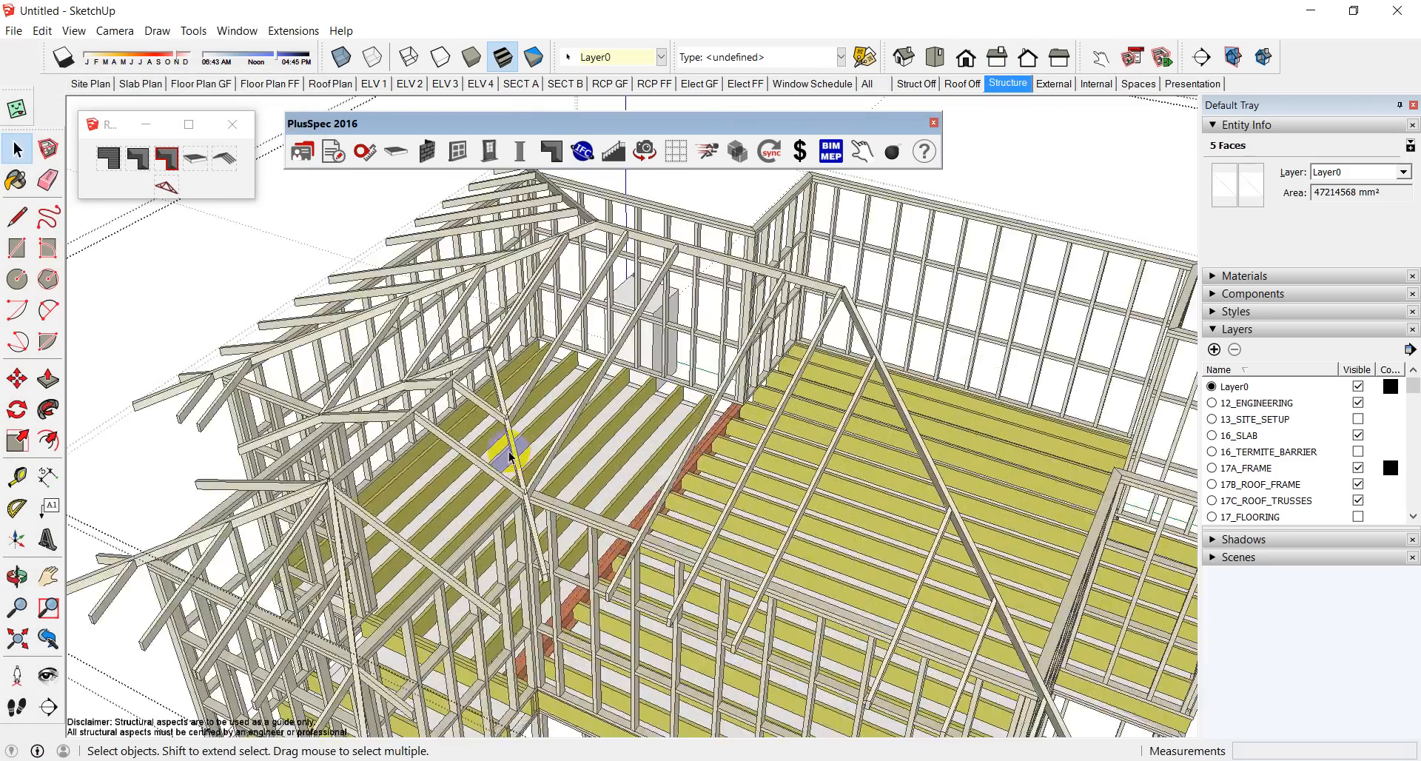
middle_click_drag(511, 457, 547, 473)
scroll(548, 472, "down", 5)
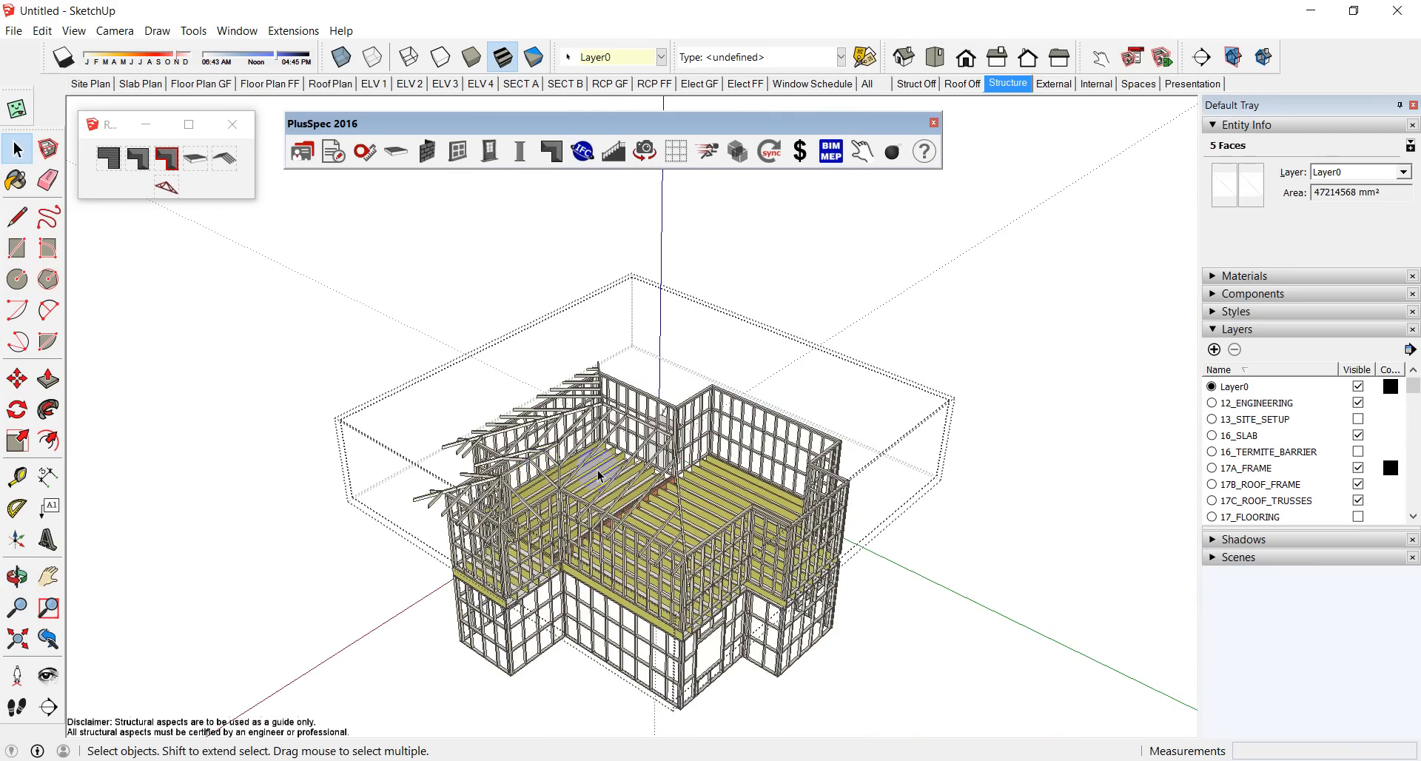
Step: Undo the generated rafters and close the roof group
left_click(374, 341)
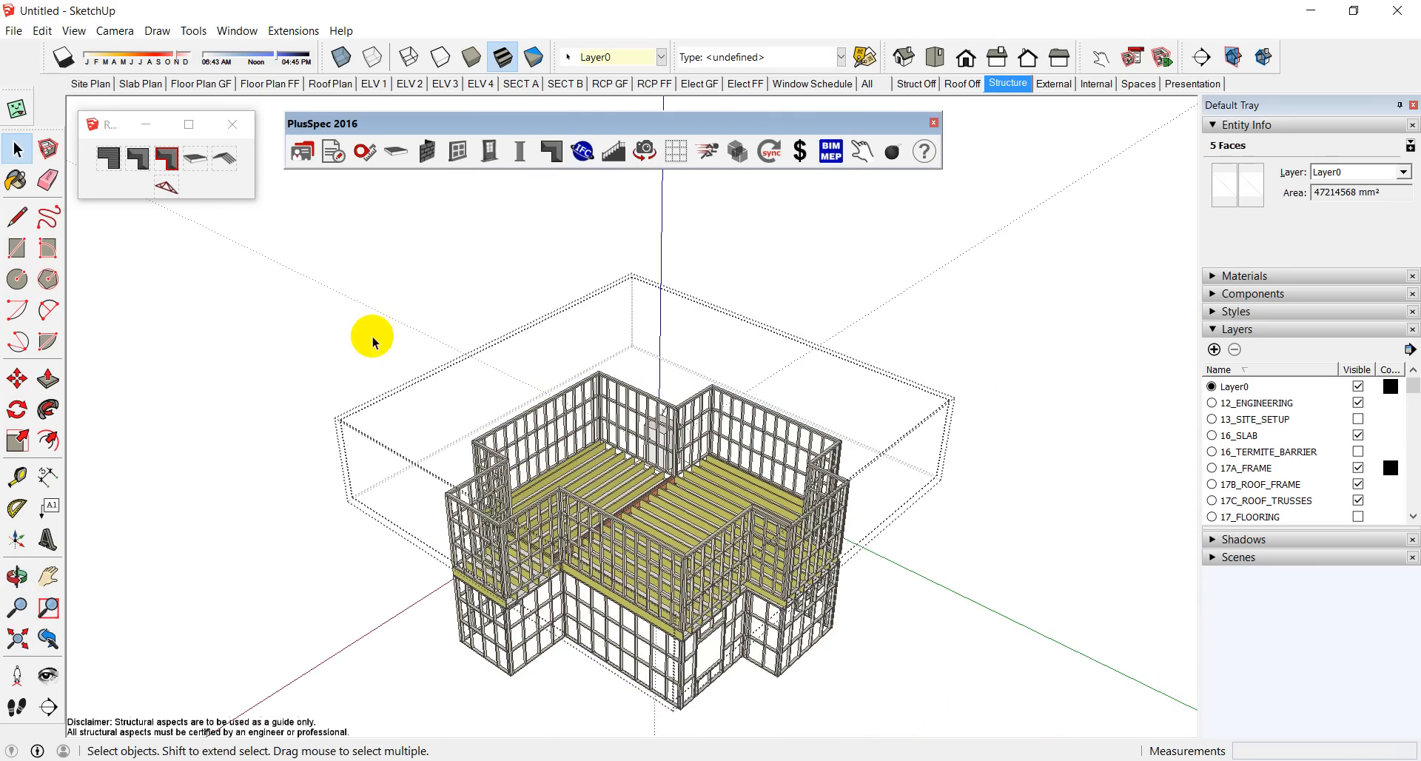
scroll(603, 397, "up", 5)
middle_click_drag(602, 396, 628, 433)
scroll(627, 433, "down", 5)
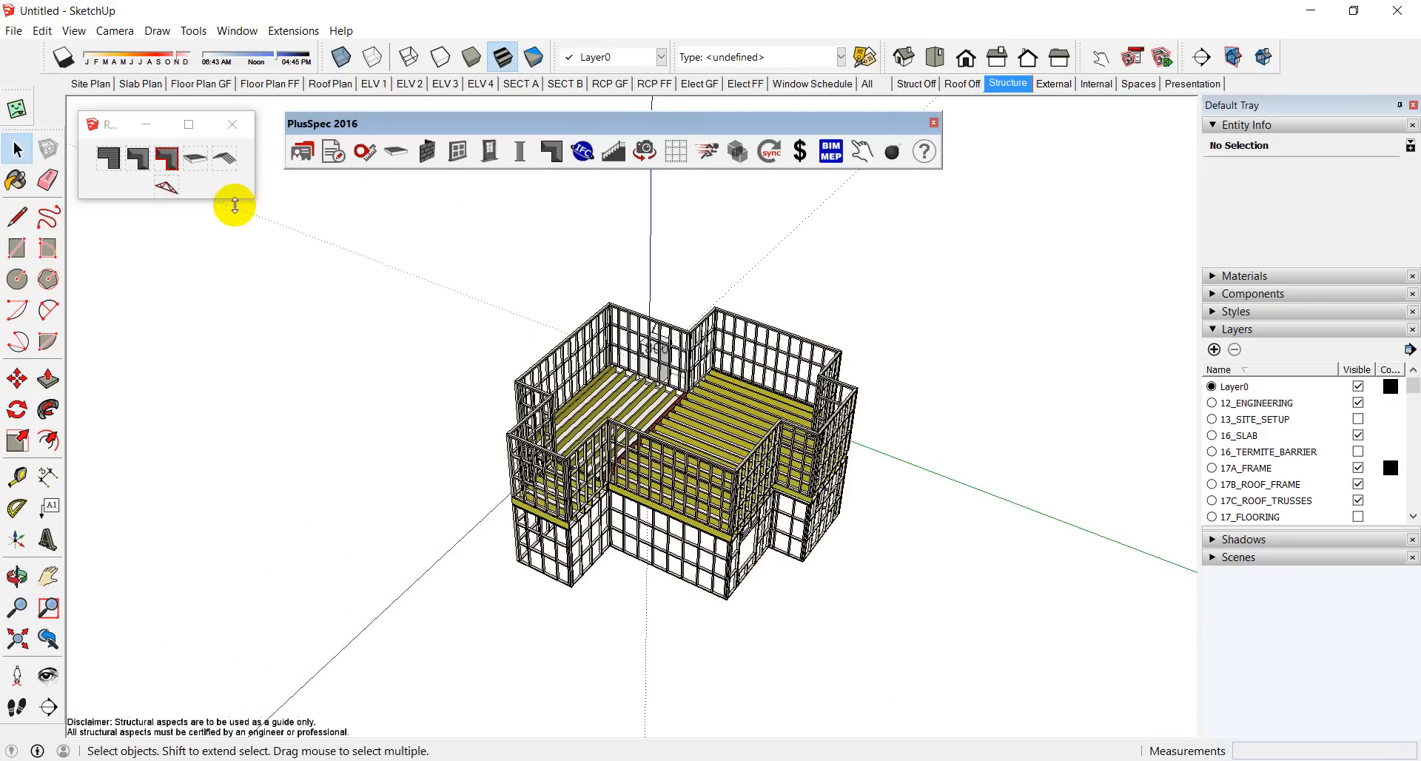
Step: Start the Truss Tool with Hip Truss at 22 degrees, 580 mm overhangs, 600 mm spacing and 1800 mm truncated setback
left_click(169, 174)
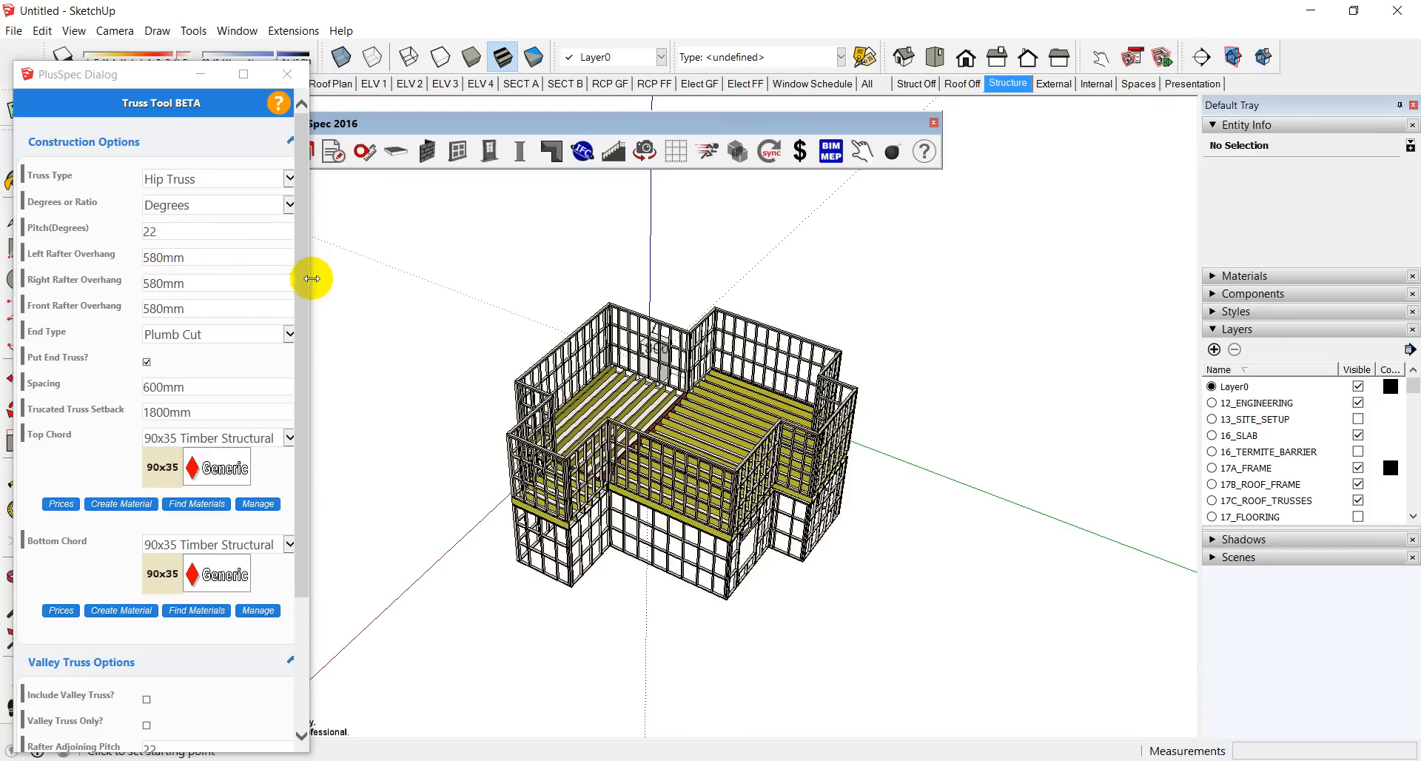
left_click_drag(301, 284, 306, 398)
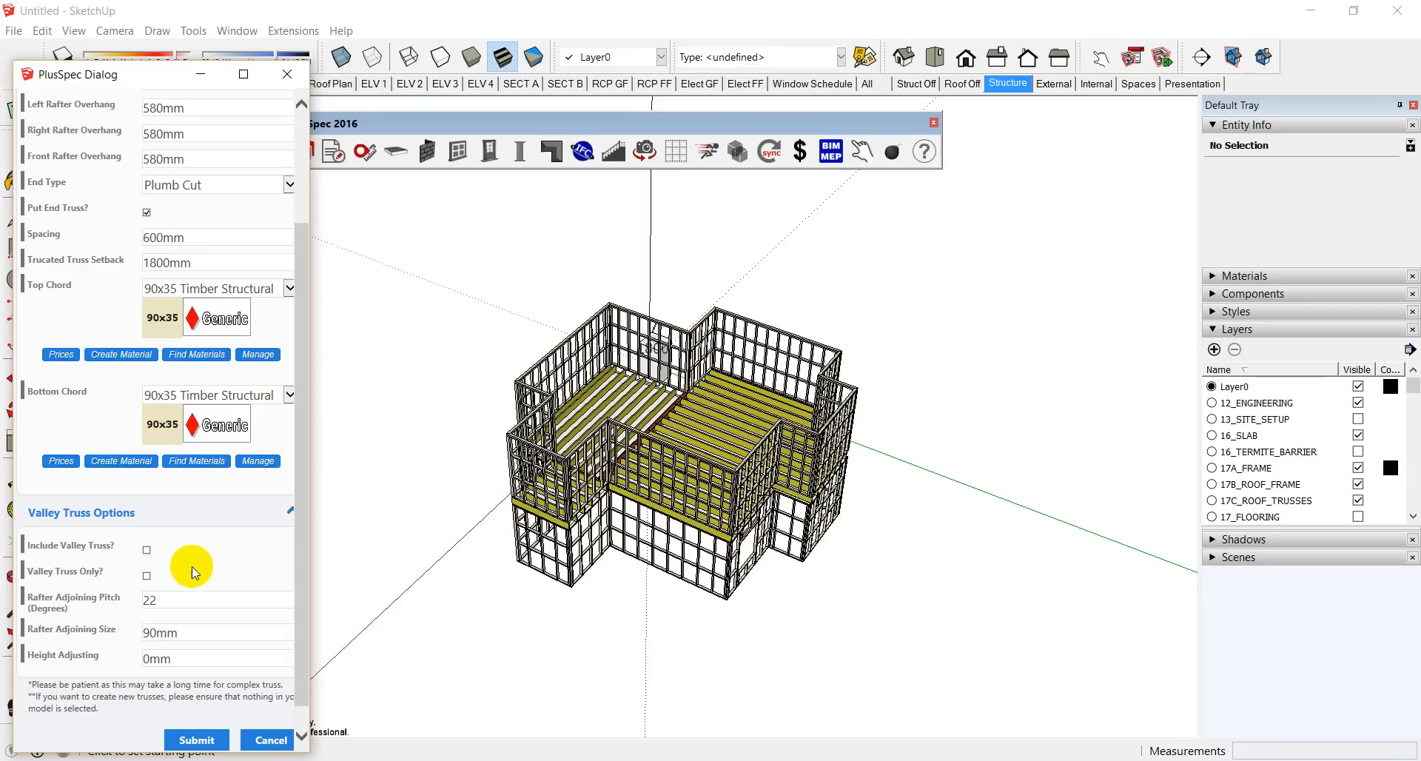
left_click(196, 739)
Step: Place the hip trusses on the upper wall frames by marking the about 5783 mm end wall and the extent along the adjacent side
scroll(553, 385, "up", 5)
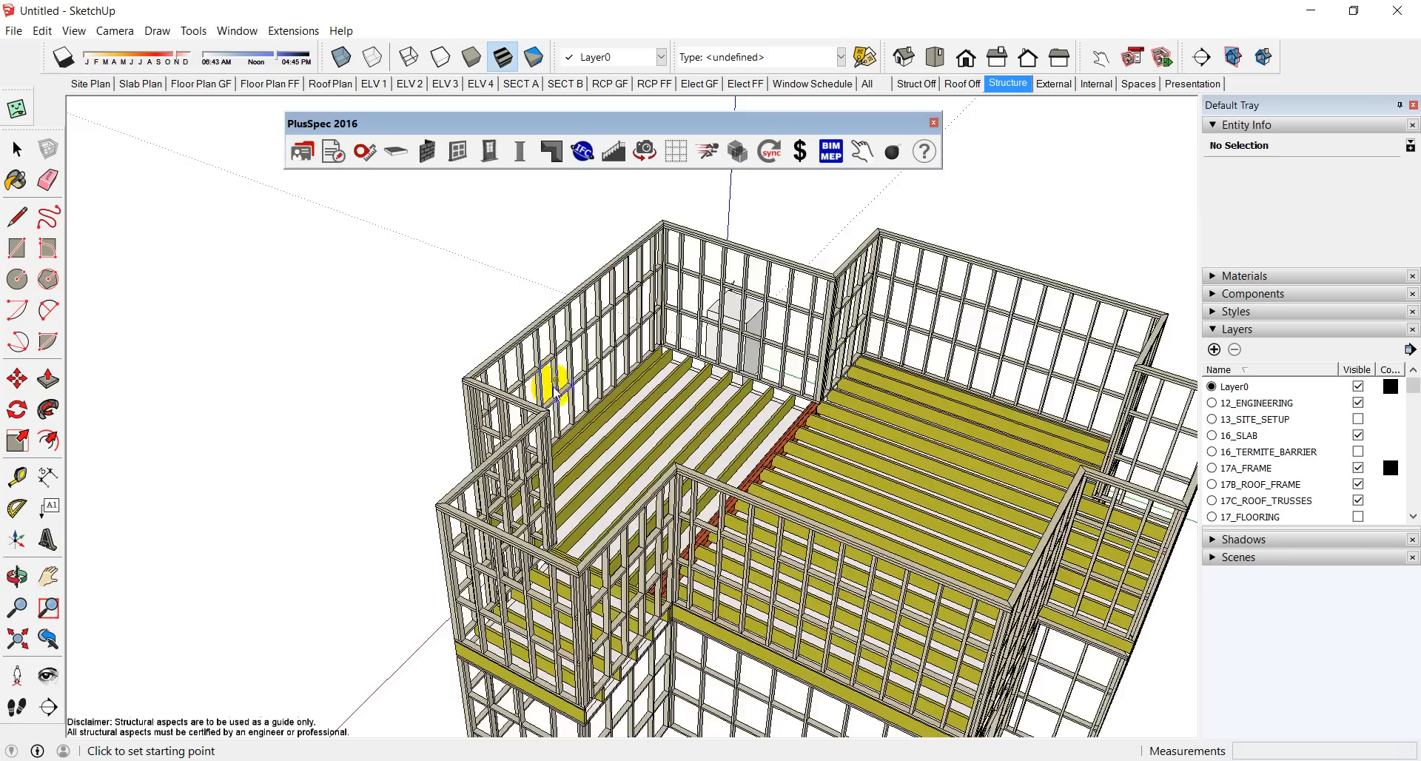
middle_click_drag(555, 392, 1044, 449)
scroll(733, 446, "up", 3)
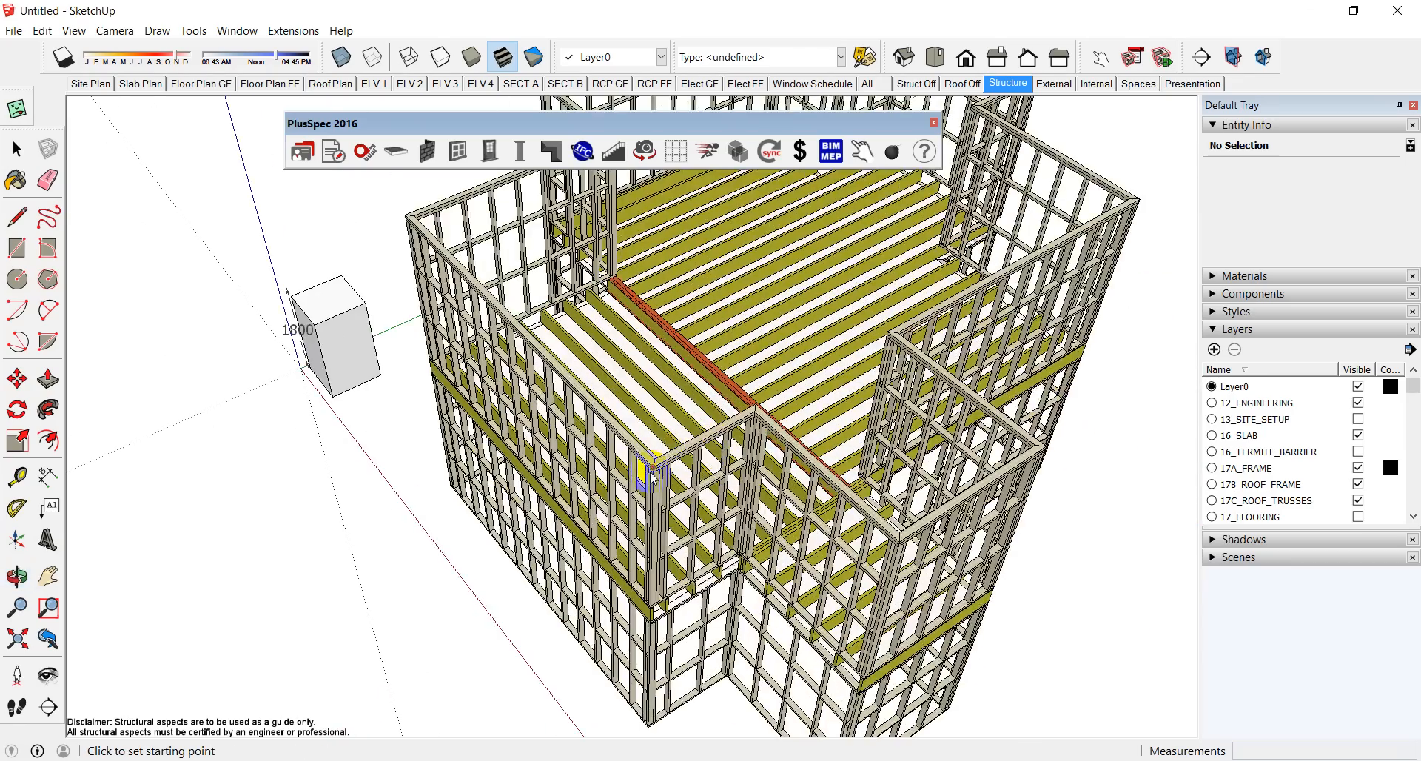
left_click(654, 467)
middle_click_drag(536, 326, 558, 557)
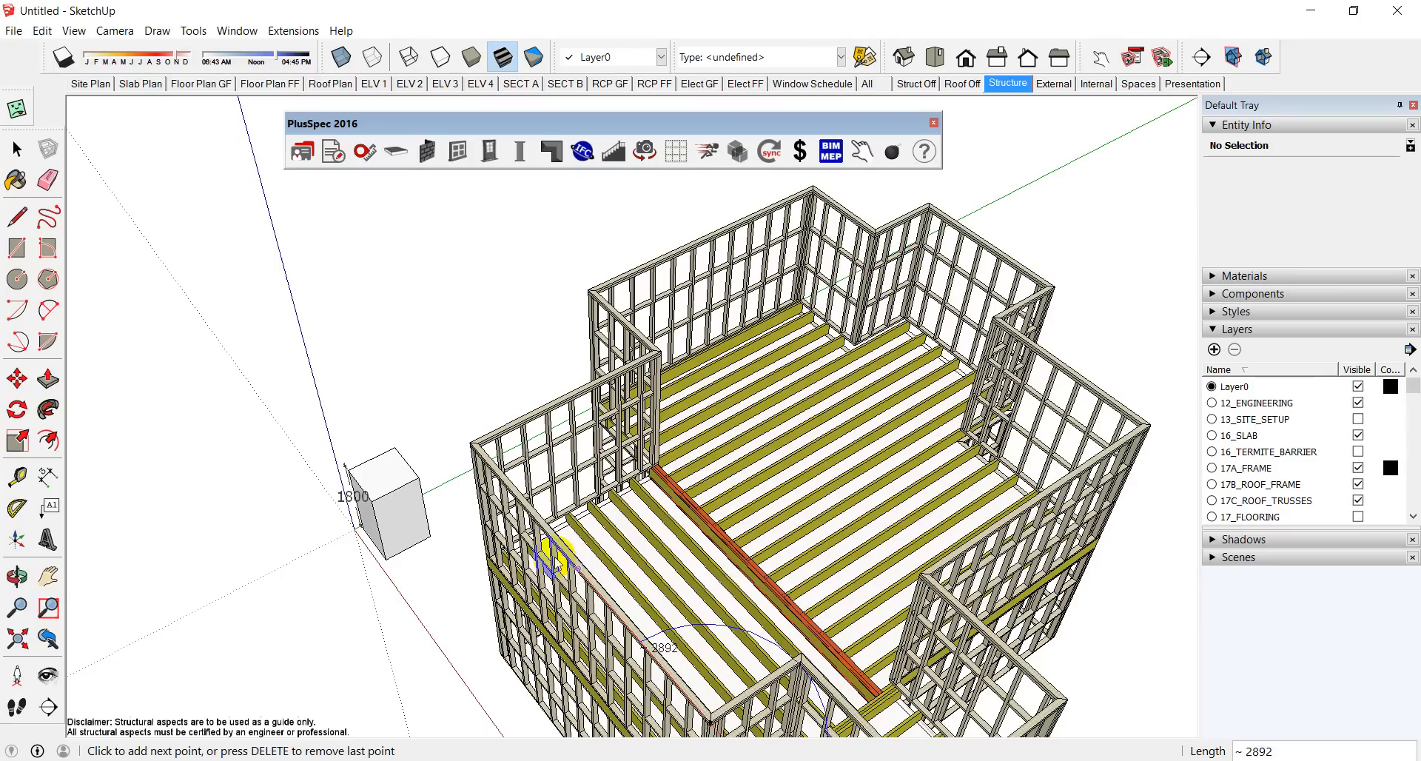
left_click(470, 442)
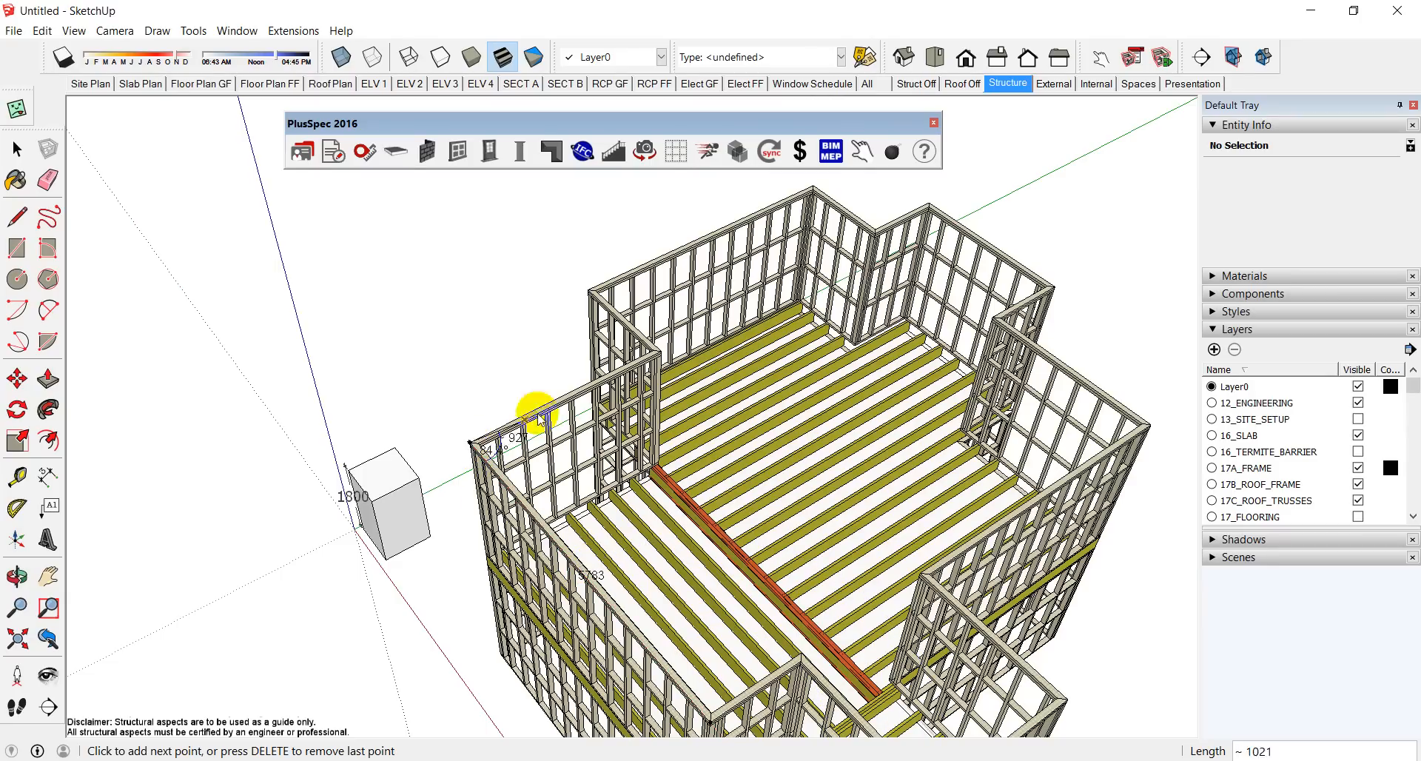
left_click(767, 306)
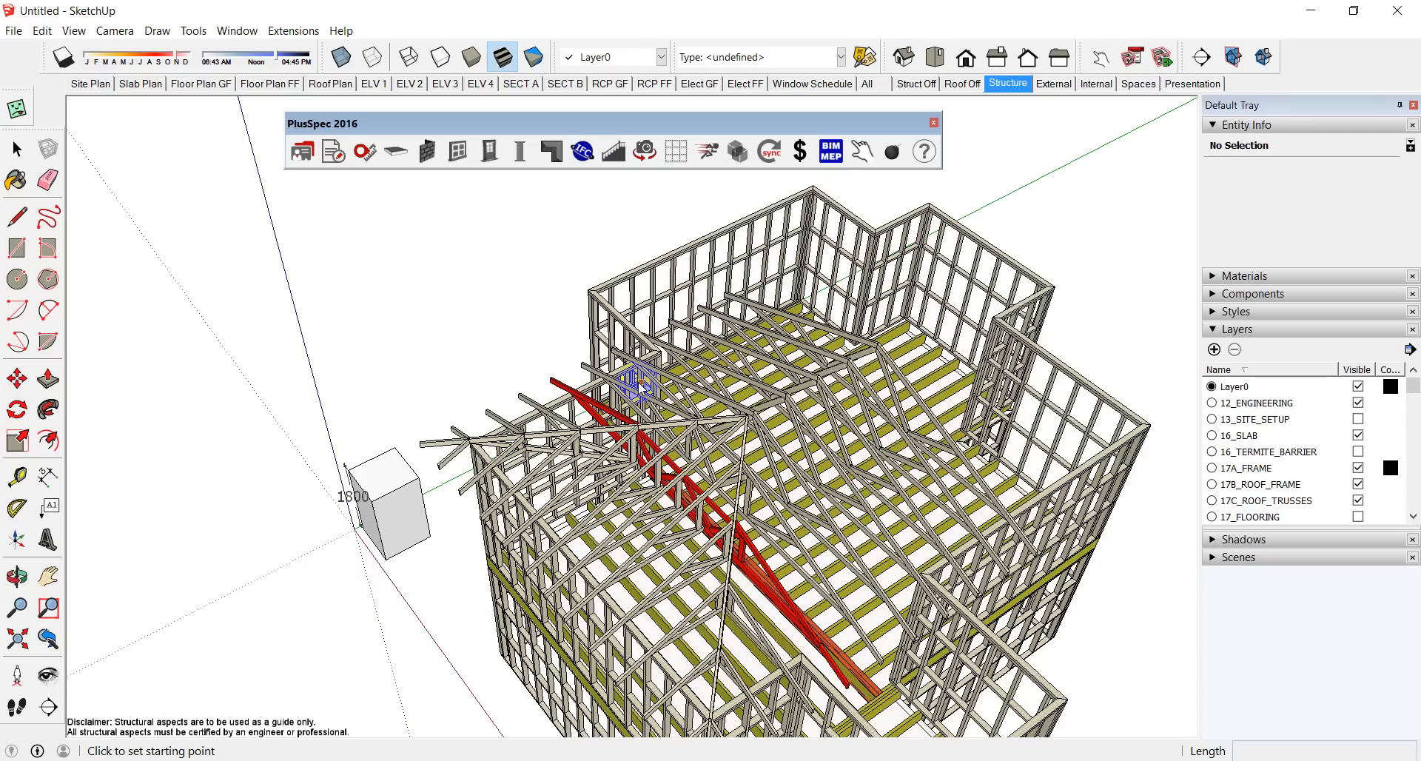
Step: Remove the rafter overhang from the red truss and an adjacent truss with the click-behaviour tool
middle_click_drag(641, 389, 576, 250)
left_click_drag(373, 211, 485, 233)
scroll(522, 412, "up", 5)
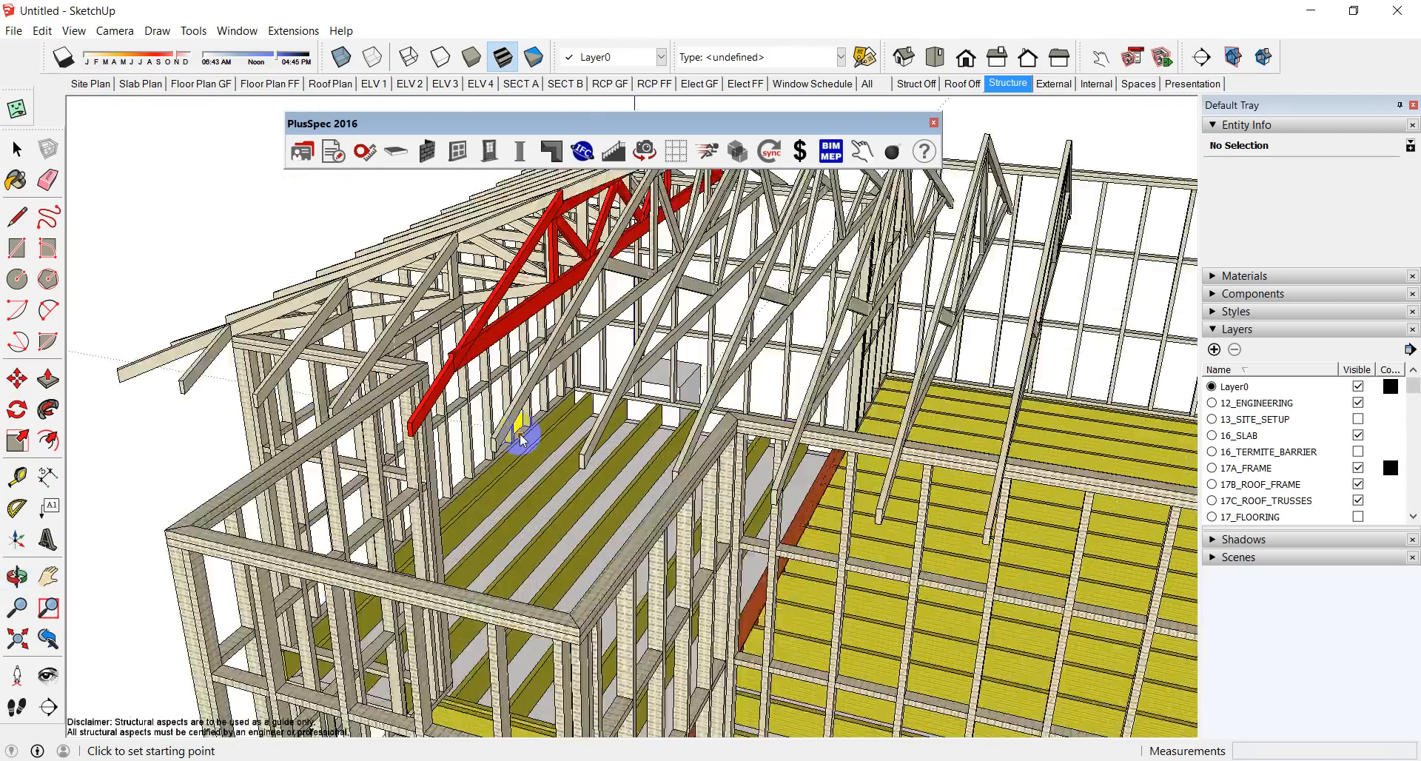
left_click(861, 151)
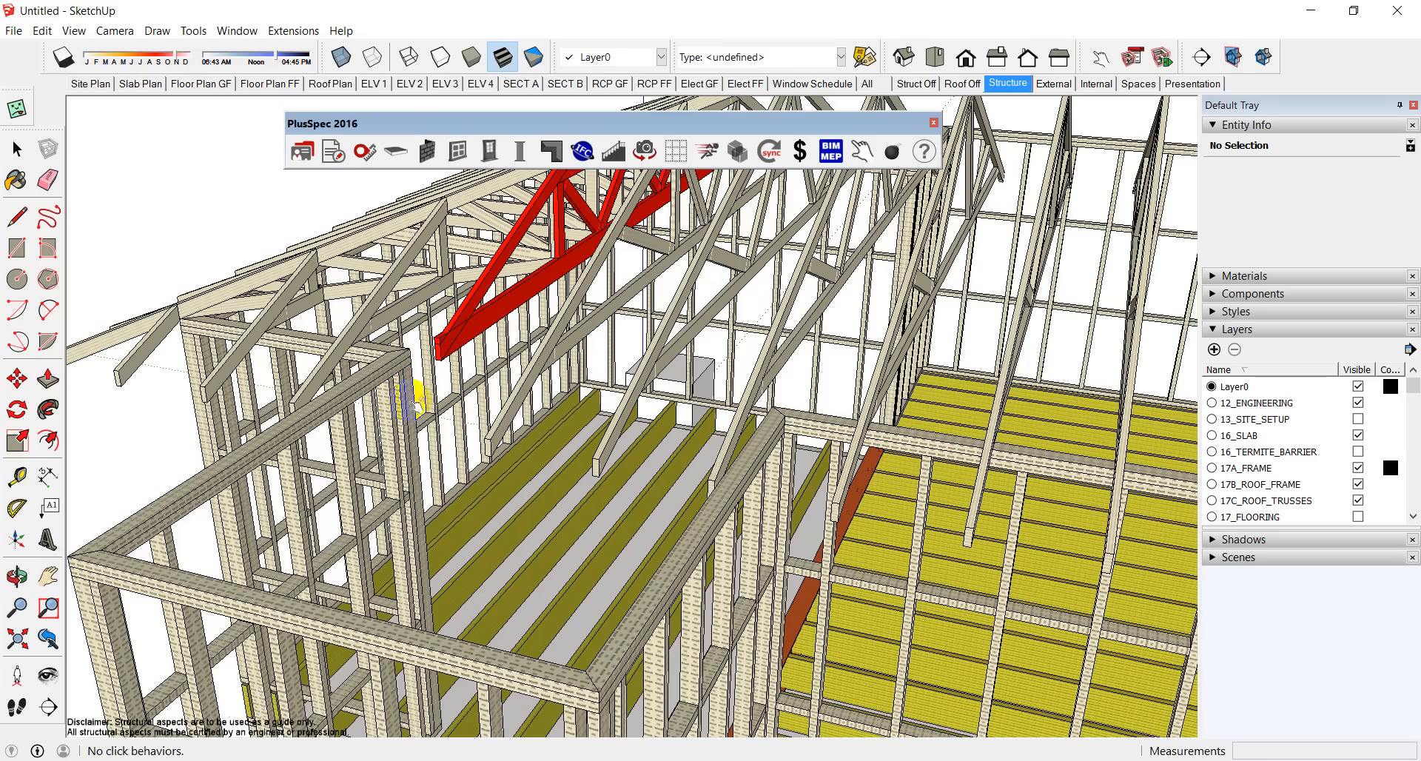
left_click(664, 464)
middle_click_drag(692, 487, 587, 247)
Step: Restart the Truss Tool for Hip Truss with valley trusses included, keeping the 22 degree pitch, 580 mm overhangs and 600 mm spacing
left_click(536, 153)
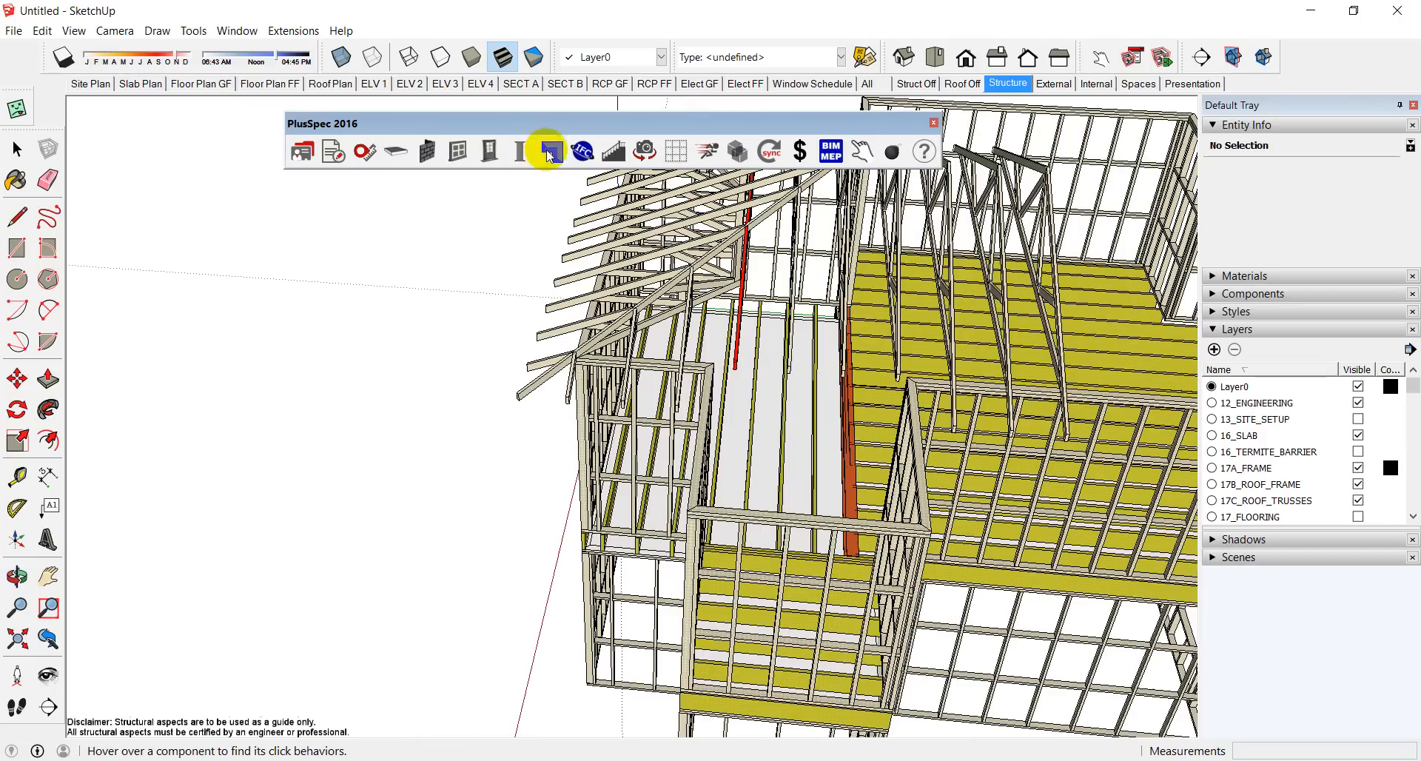
left_click(547, 151)
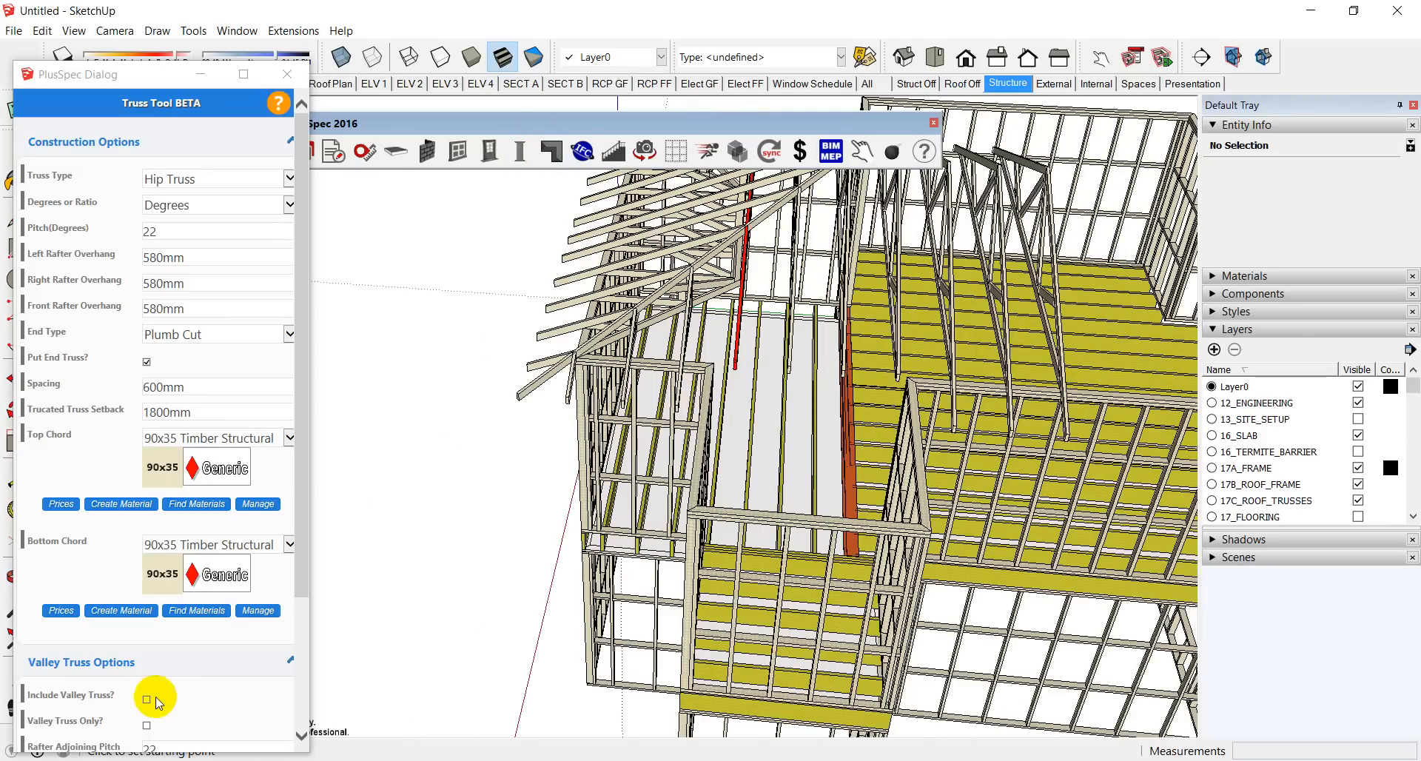
left_click(146, 700)
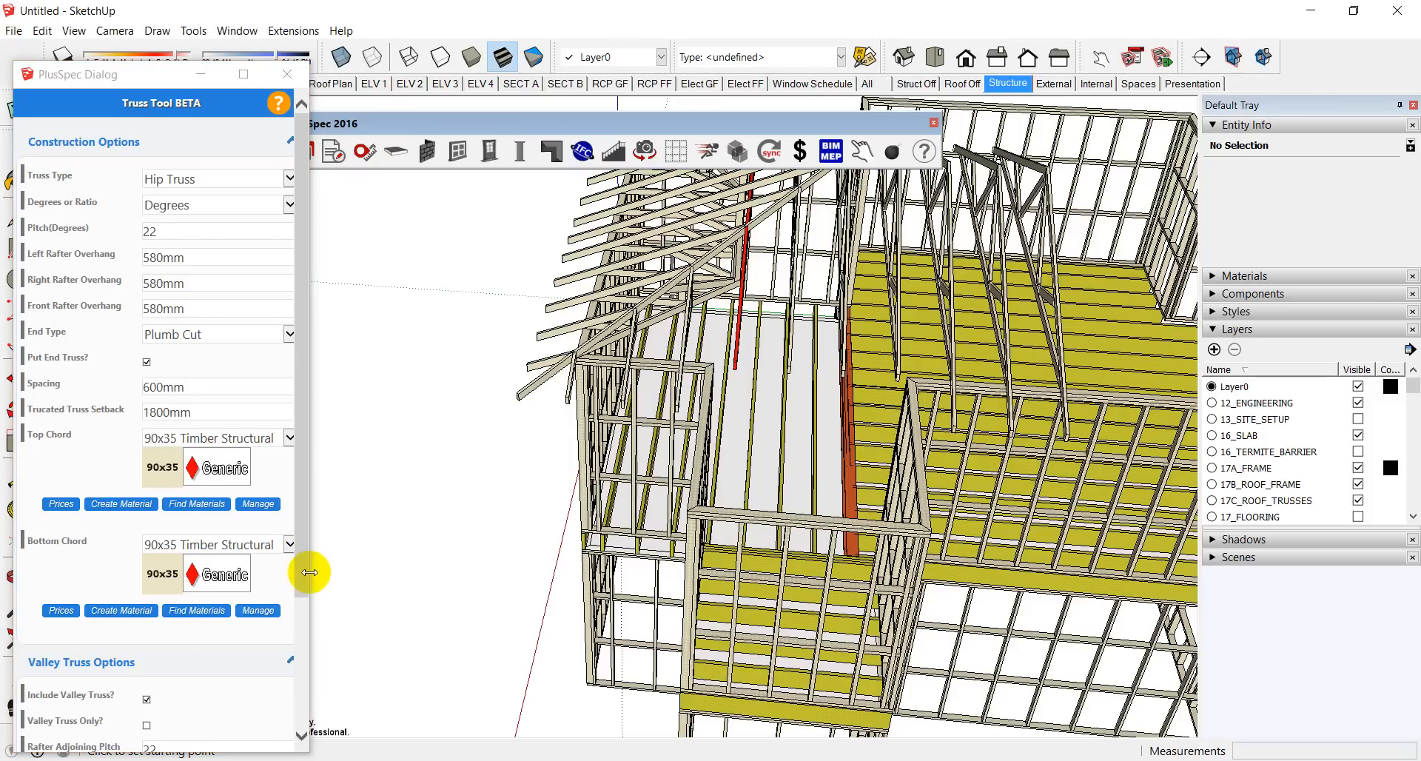
left_click_drag(303, 578, 282, 729)
left_click(192, 712)
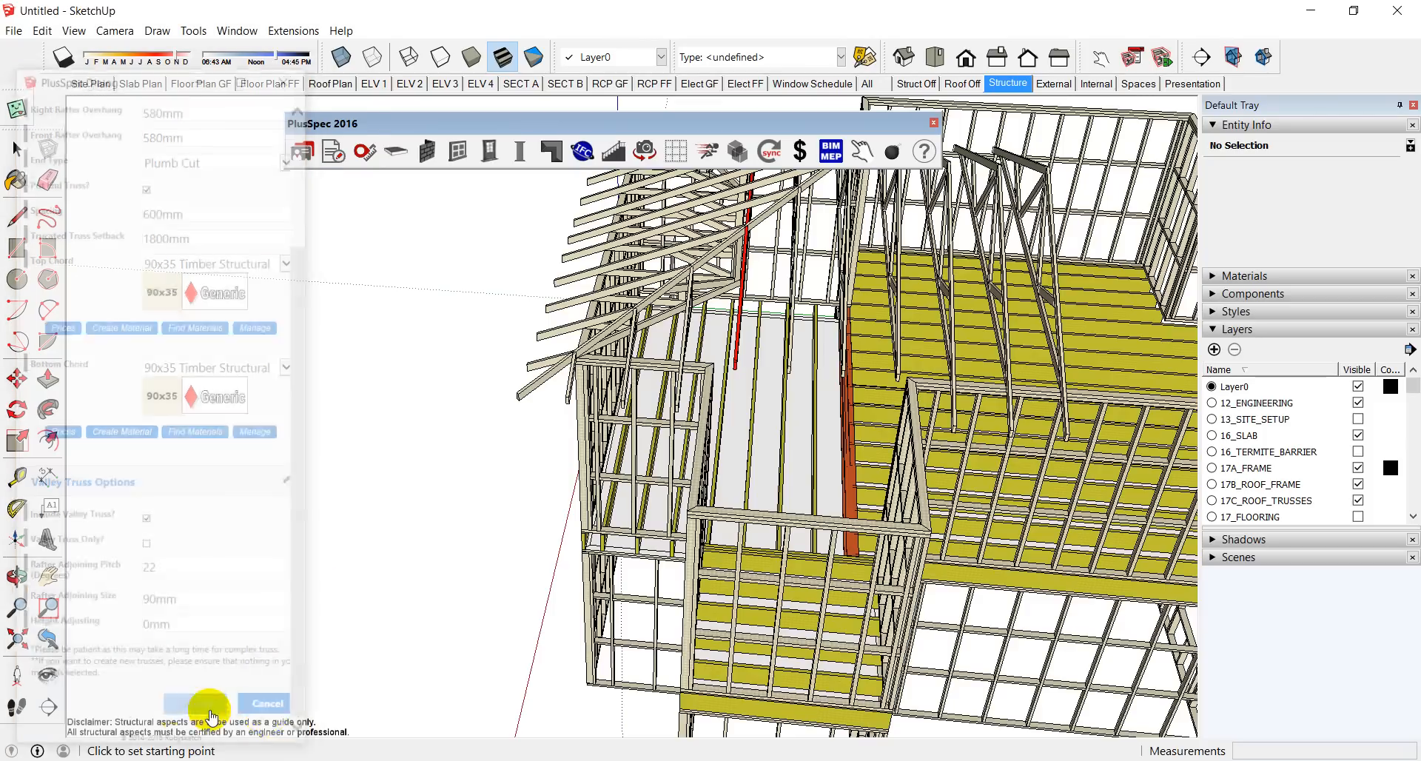
Step: Place hip trusses with valley trusses on the small projecting wing by marking its end wall and about 2379 mm along its side
scroll(888, 563, "up", 5)
left_click(952, 524)
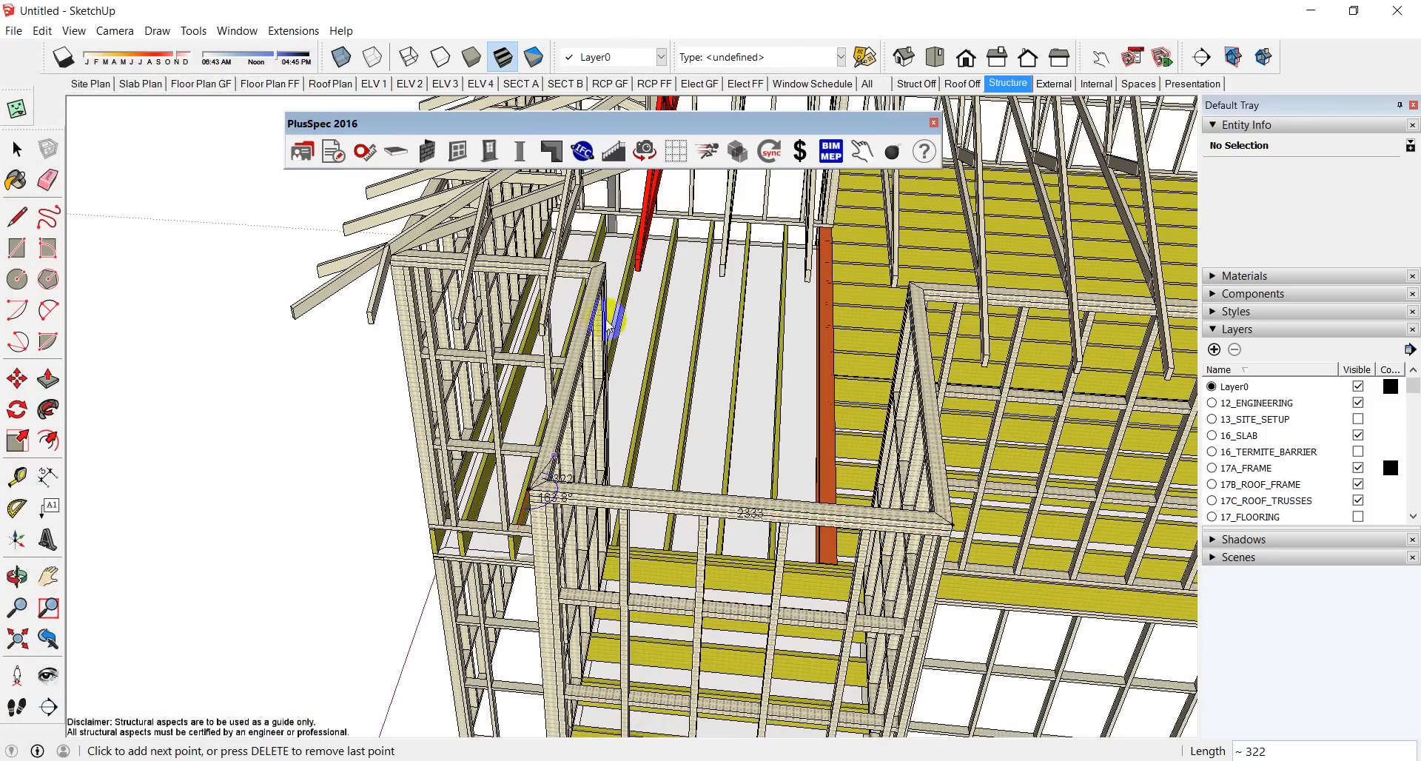
scroll(603, 303, "up", 4)
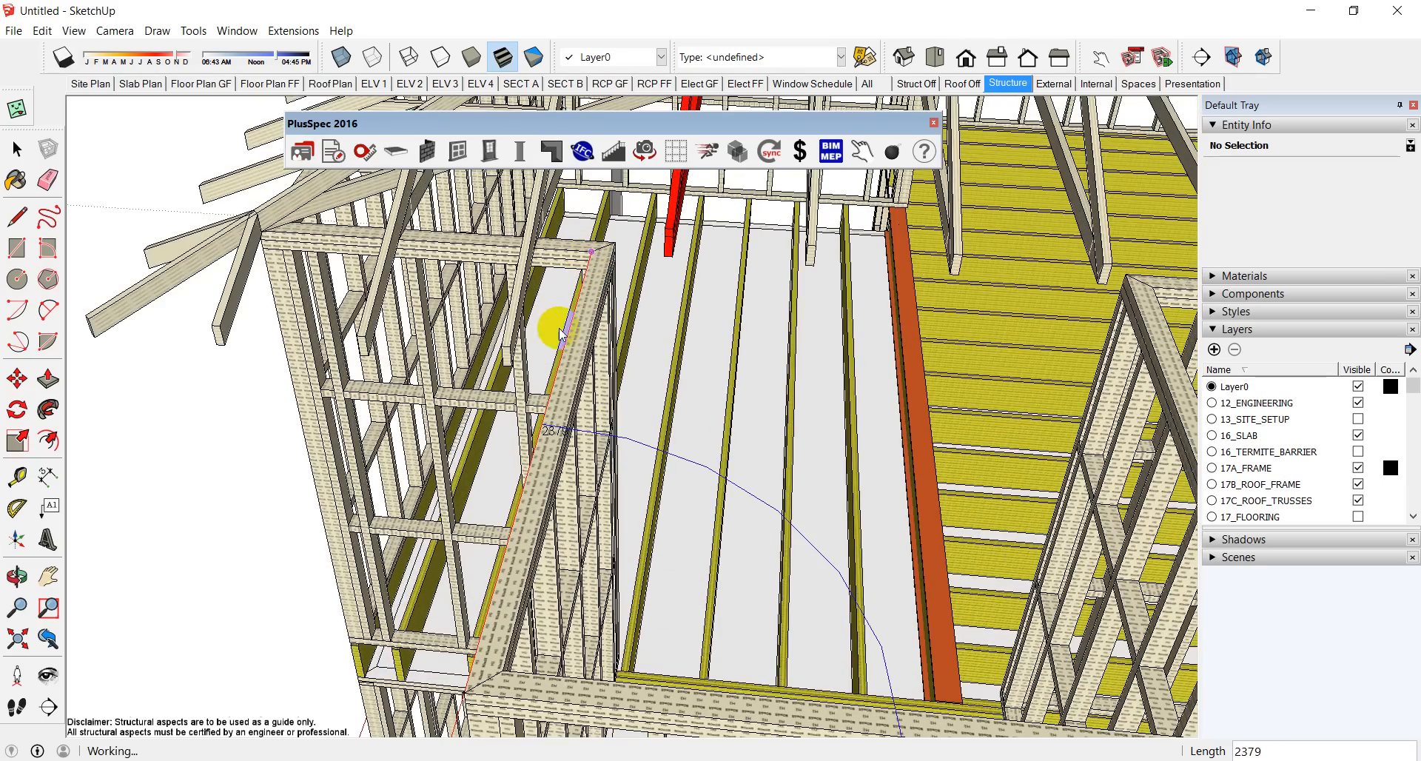
left_click(557, 348)
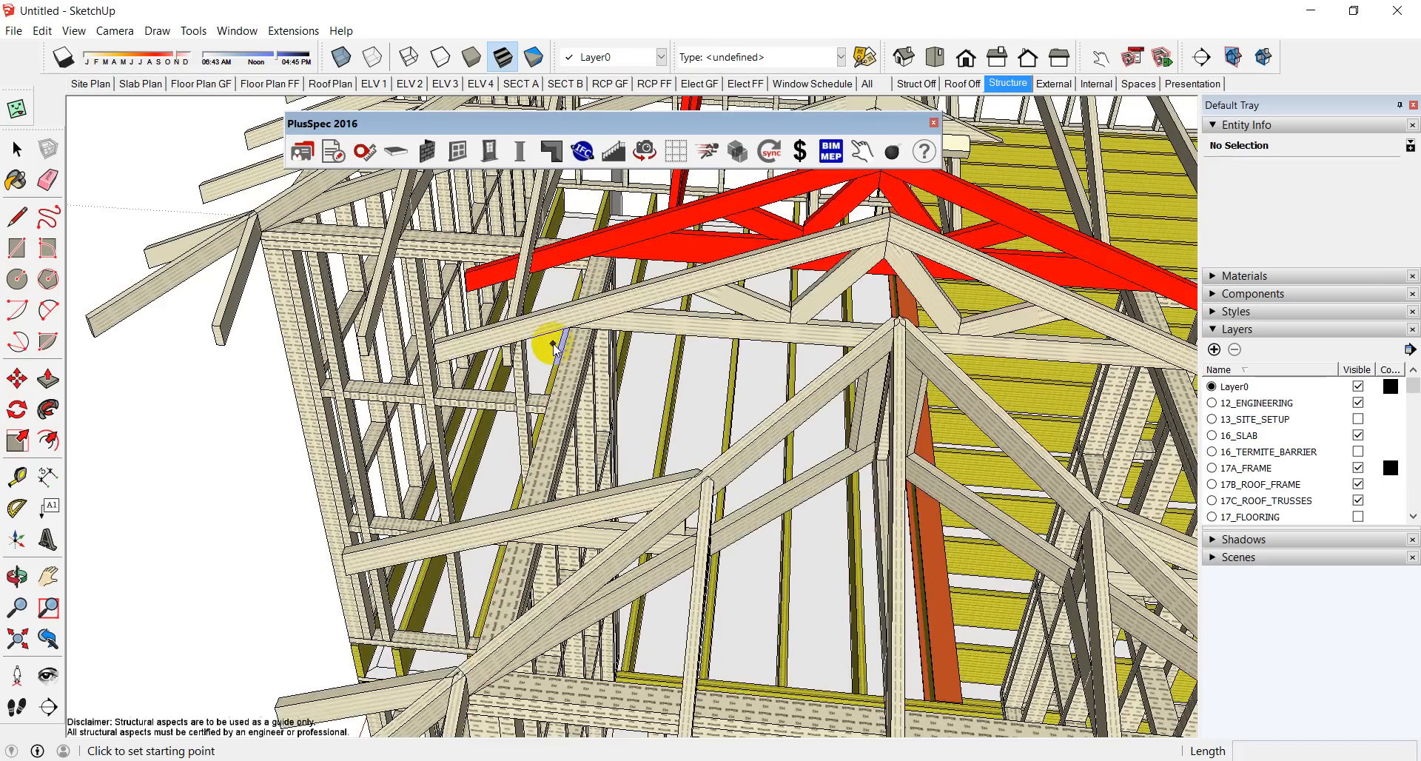
Step: Examine the wing's hip and valley trusses and how they meet the main roof framing from several sides
middle_click_drag(548, 341, 807, 414)
scroll(851, 256, "up", 5)
middle_click_drag(859, 248, 854, 240)
scroll(792, 385, "down", 10)
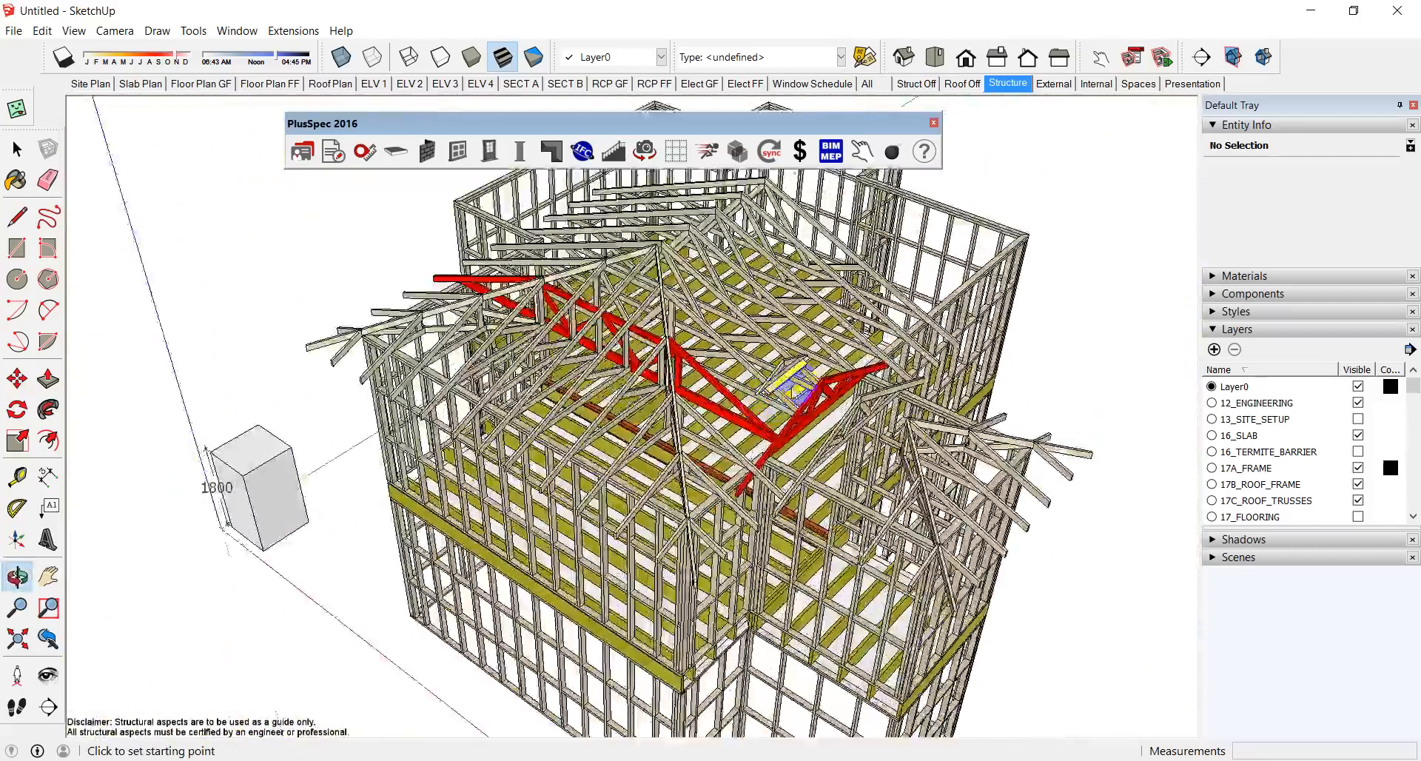
middle_click_drag(791, 381, 377, 448)
middle_click_drag(696, 384, 798, 318)
middle_click_drag(901, 299, 885, 181)
Step: Show the complete house and cut through it with a vertical section plane placed on the projecting wing's side wall
left_click(867, 84)
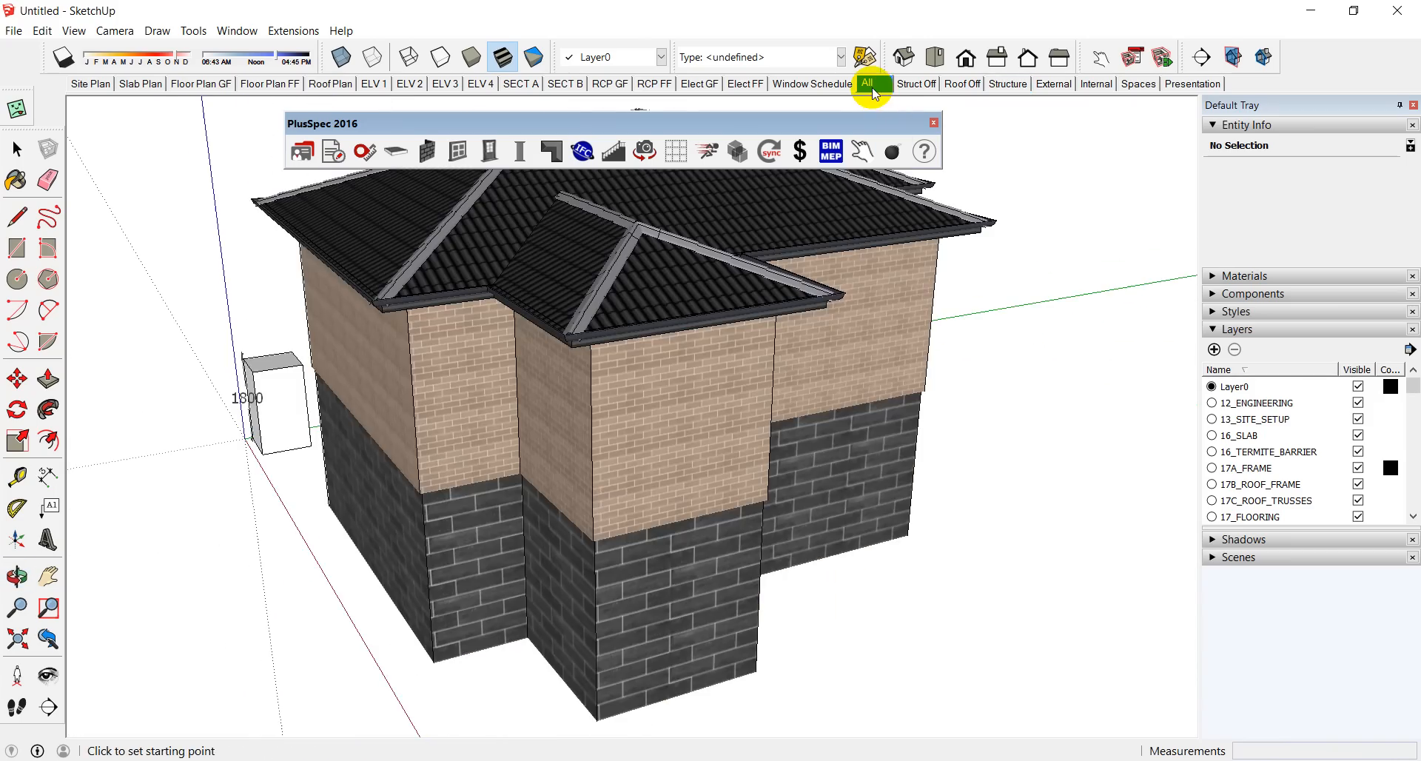
middle_click_drag(491, 485, 1104, 501)
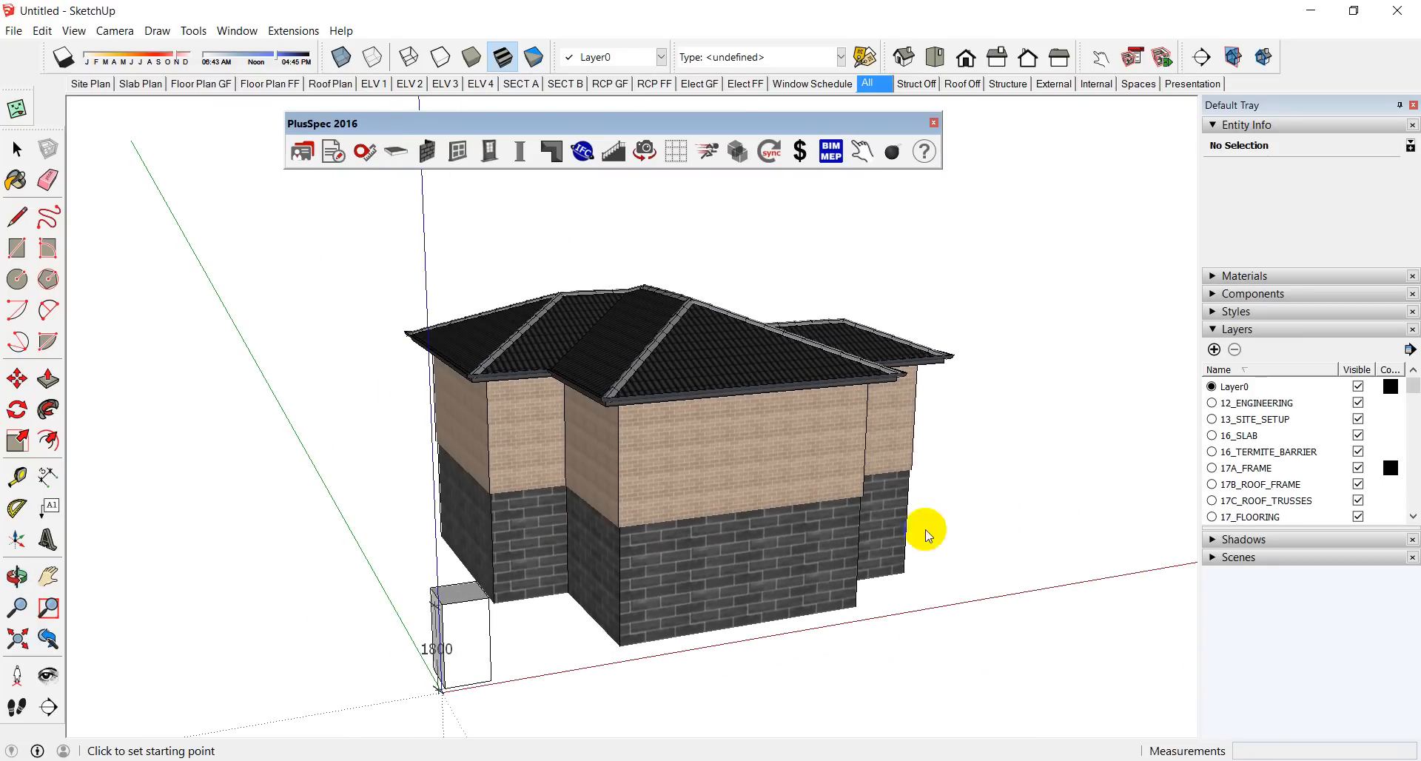
left_click(50, 709)
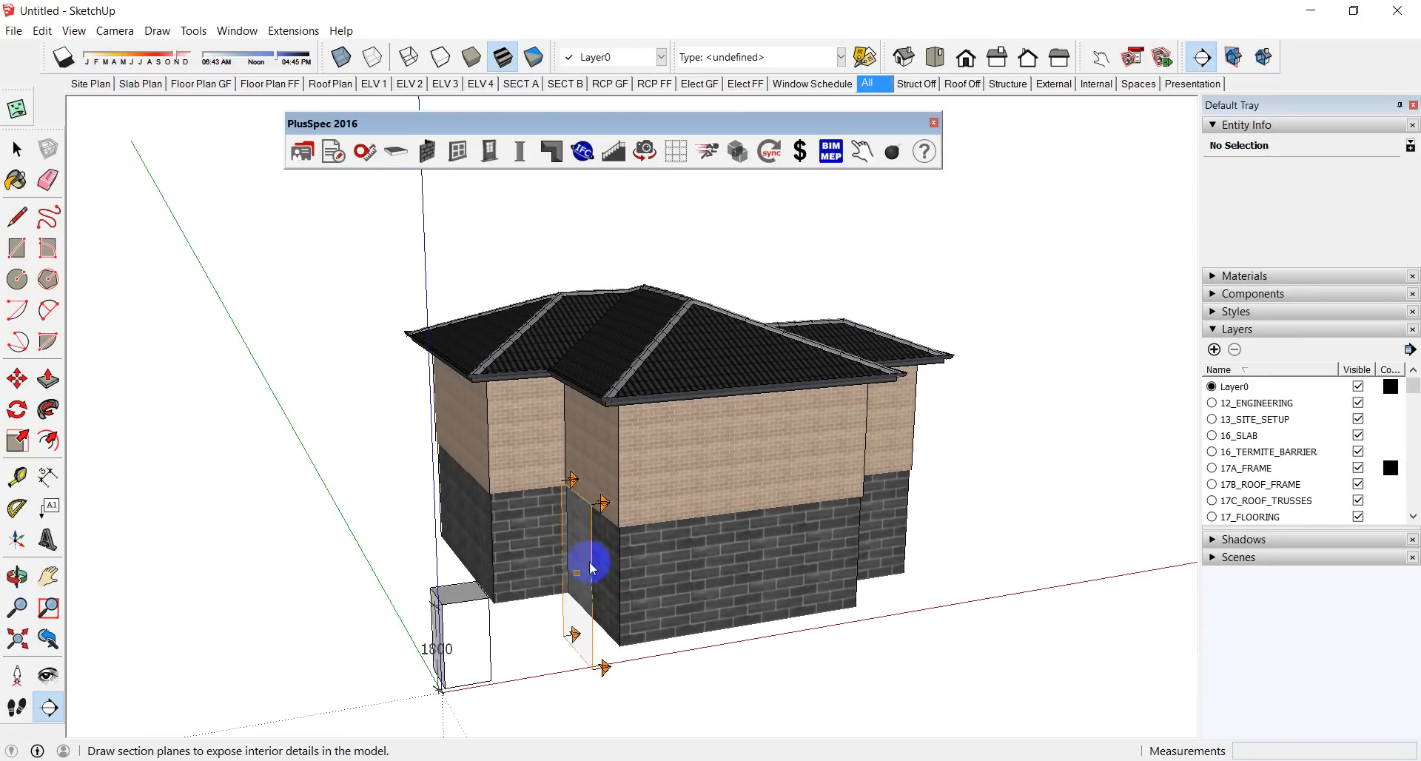
left_click(557, 514)
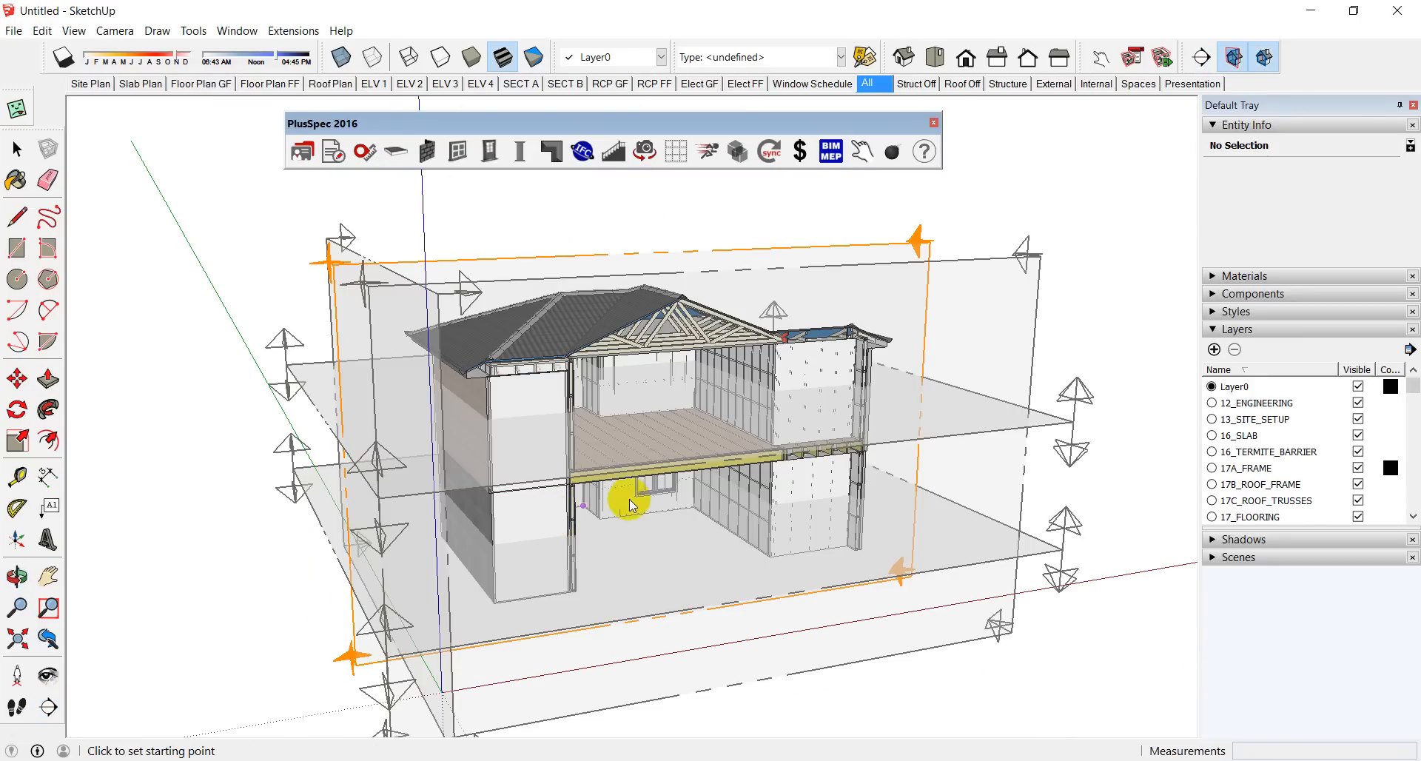
middle_click_drag(632, 506, 102, 460)
scroll(102, 461, "down", 1)
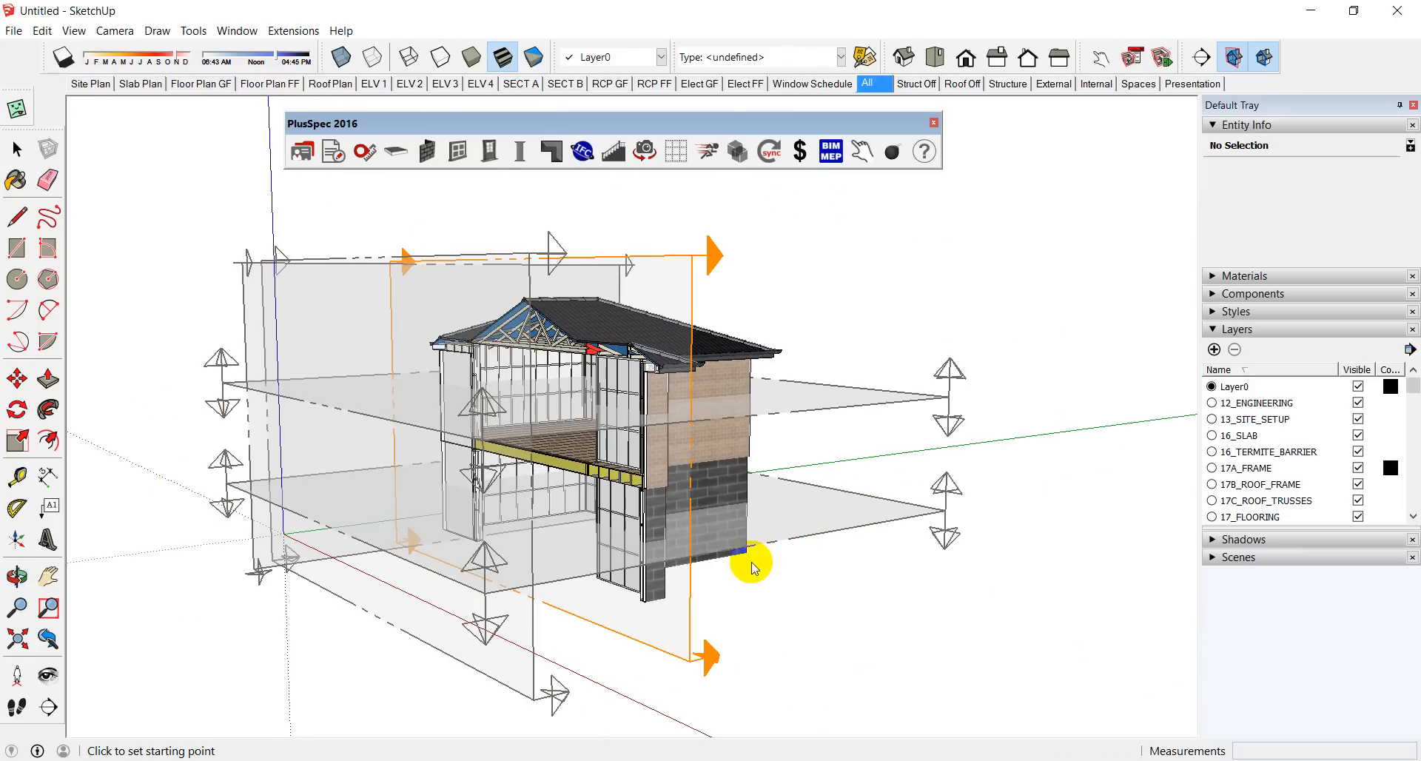
Step: Move the active section plane about 573 mm along the green axis and hide the section plane outlines
left_click(692, 650)
key("m")
left_click(682, 651)
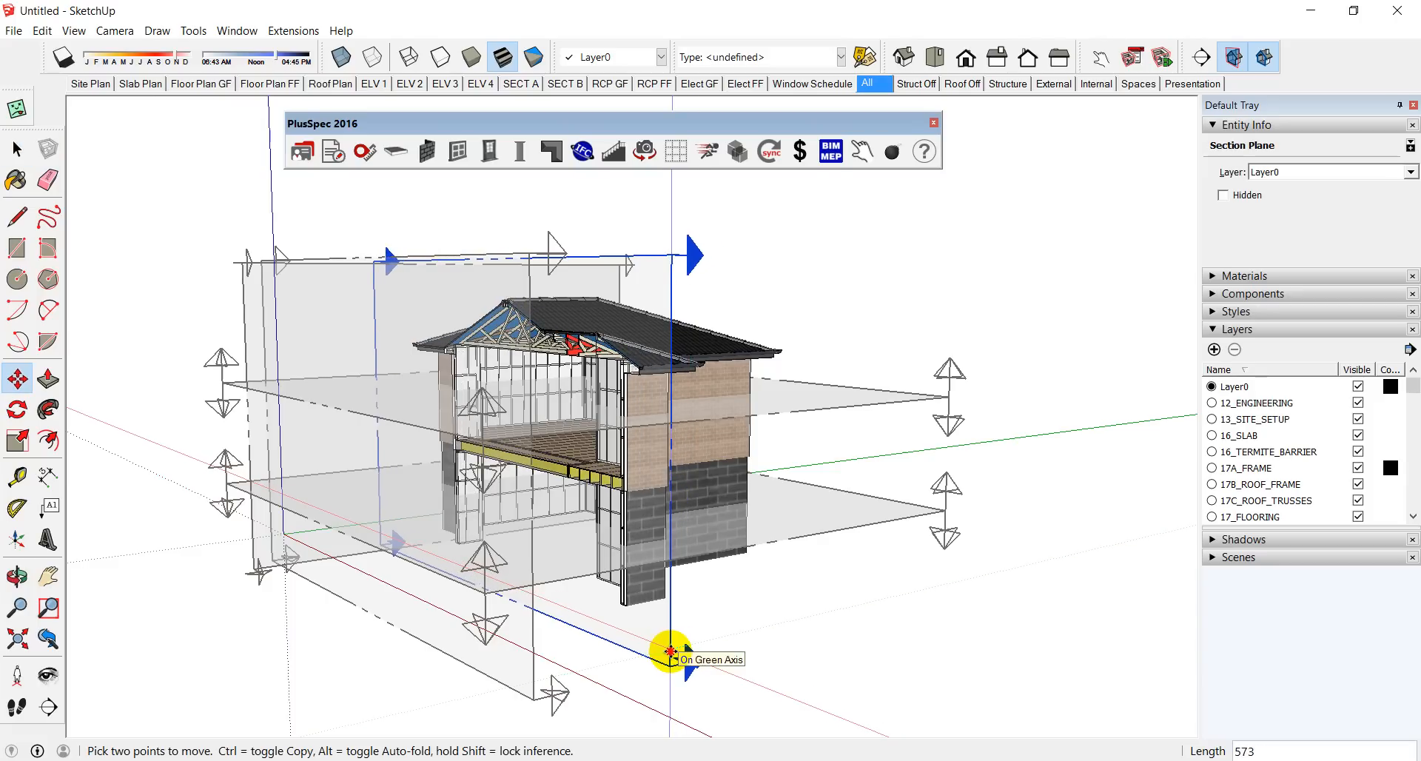
left_click(671, 654)
key("space")
middle_click_drag(685, 628, 844, 518)
left_click(1233, 57)
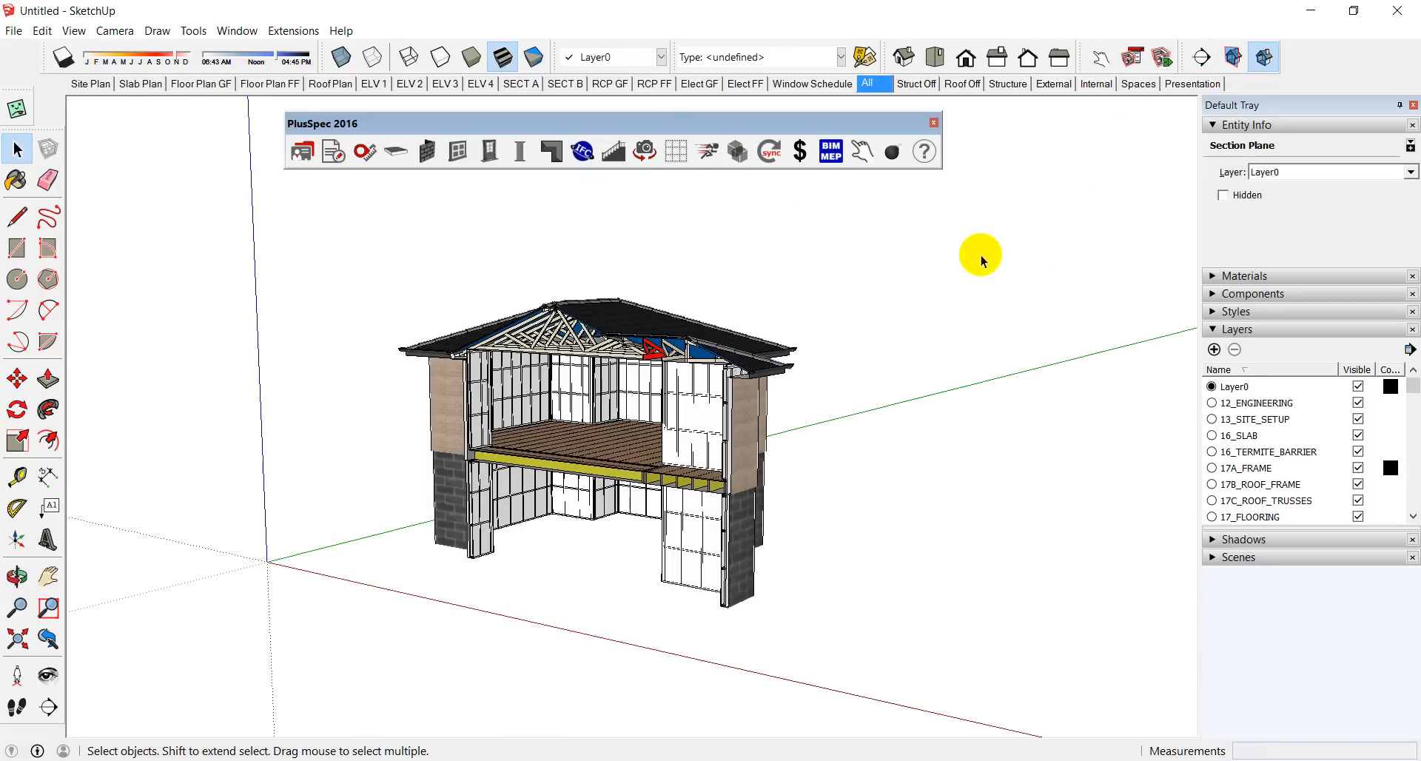
left_click(983, 261)
Step: Examine the cut roof trusses up close, and go through the elevation scenes ELV 1 to ELV 4
scroll(851, 340, "up", 10)
middle_click_drag(828, 348, 819, 352)
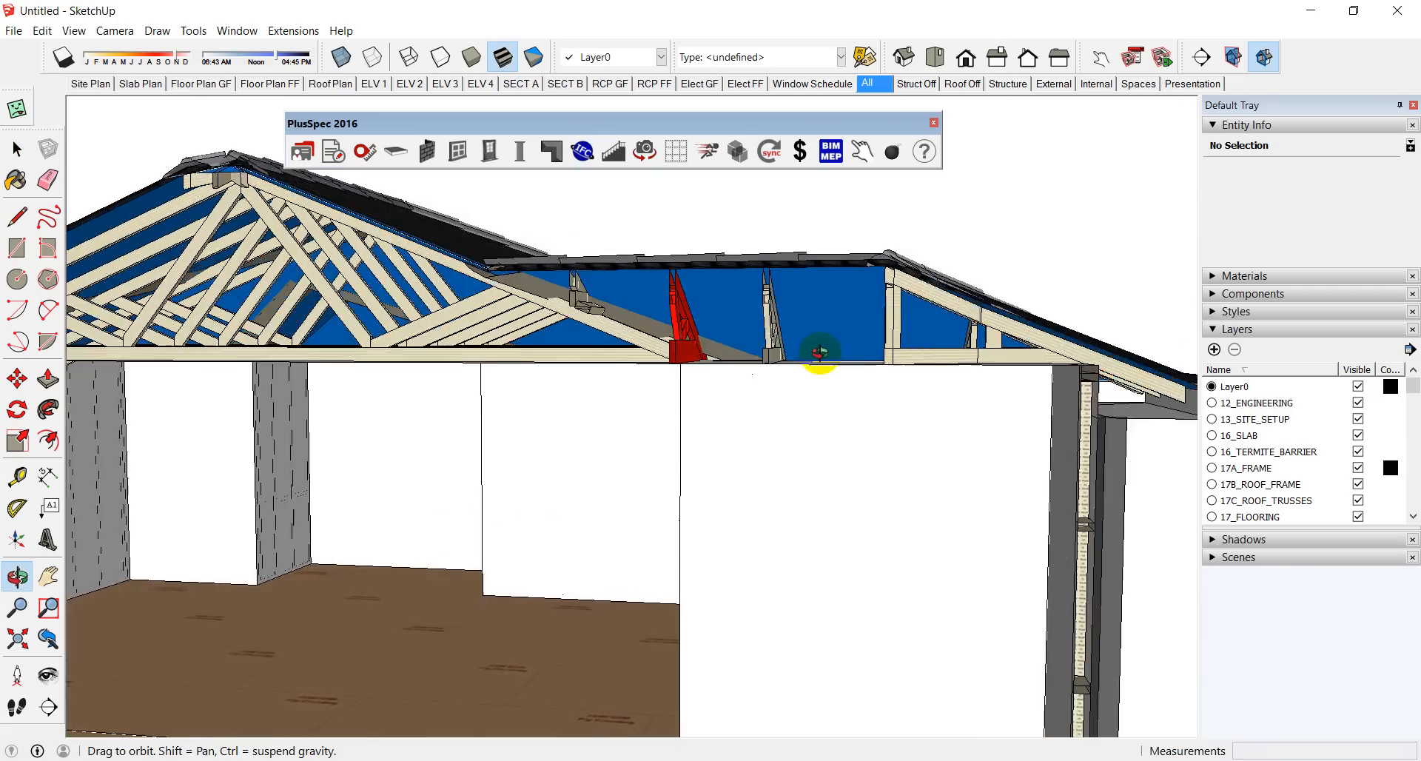
scroll(819, 353, "down", 10)
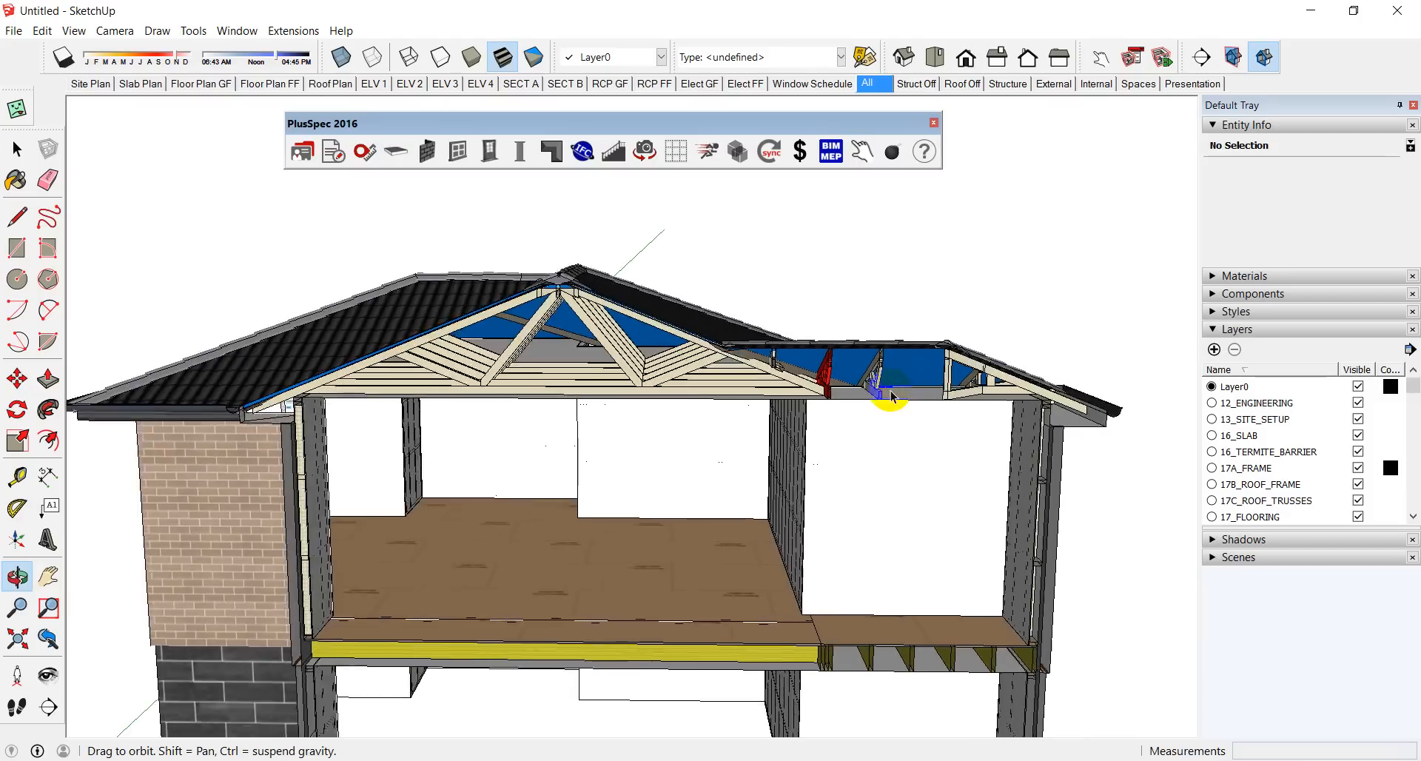
scroll(858, 407, "down", 3)
middle_click_drag(814, 422, 600, 374)
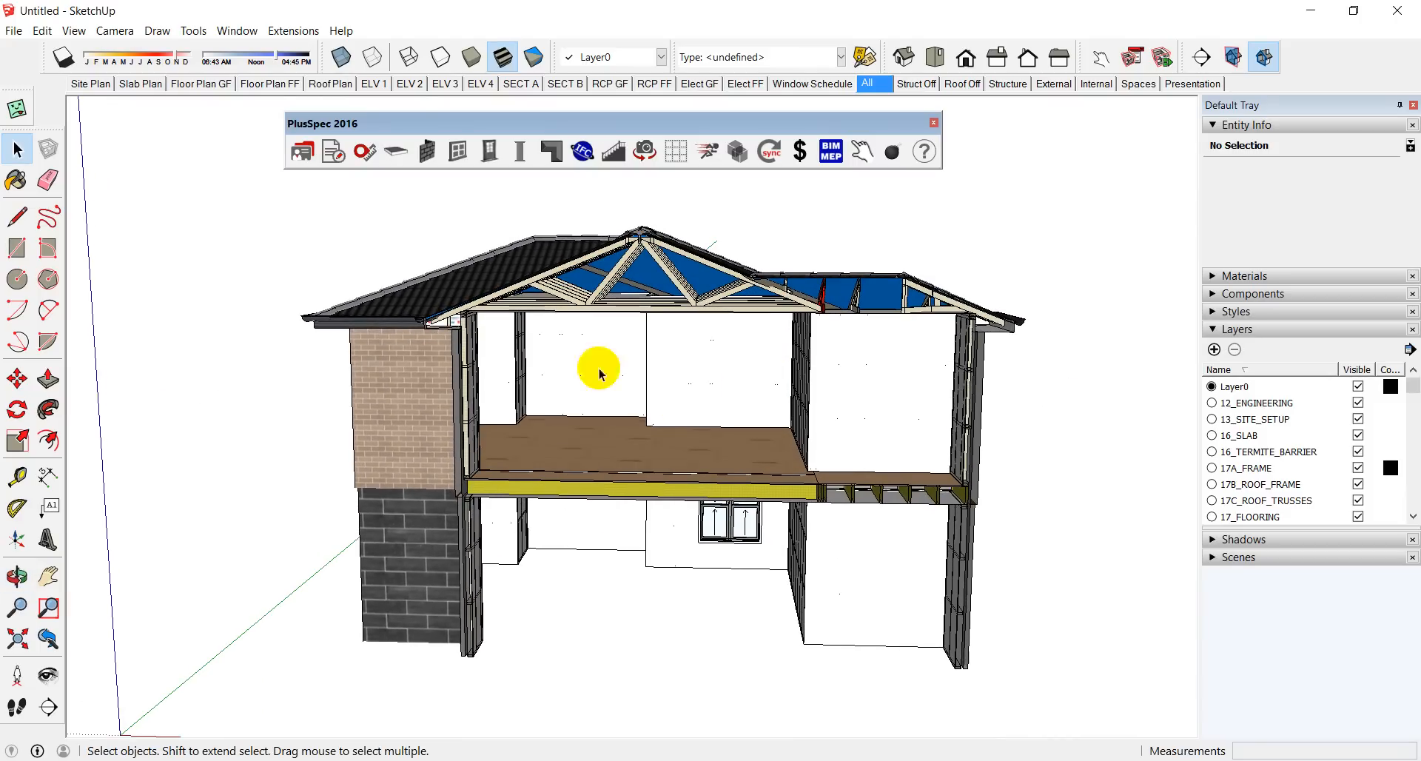
left_click(381, 87)
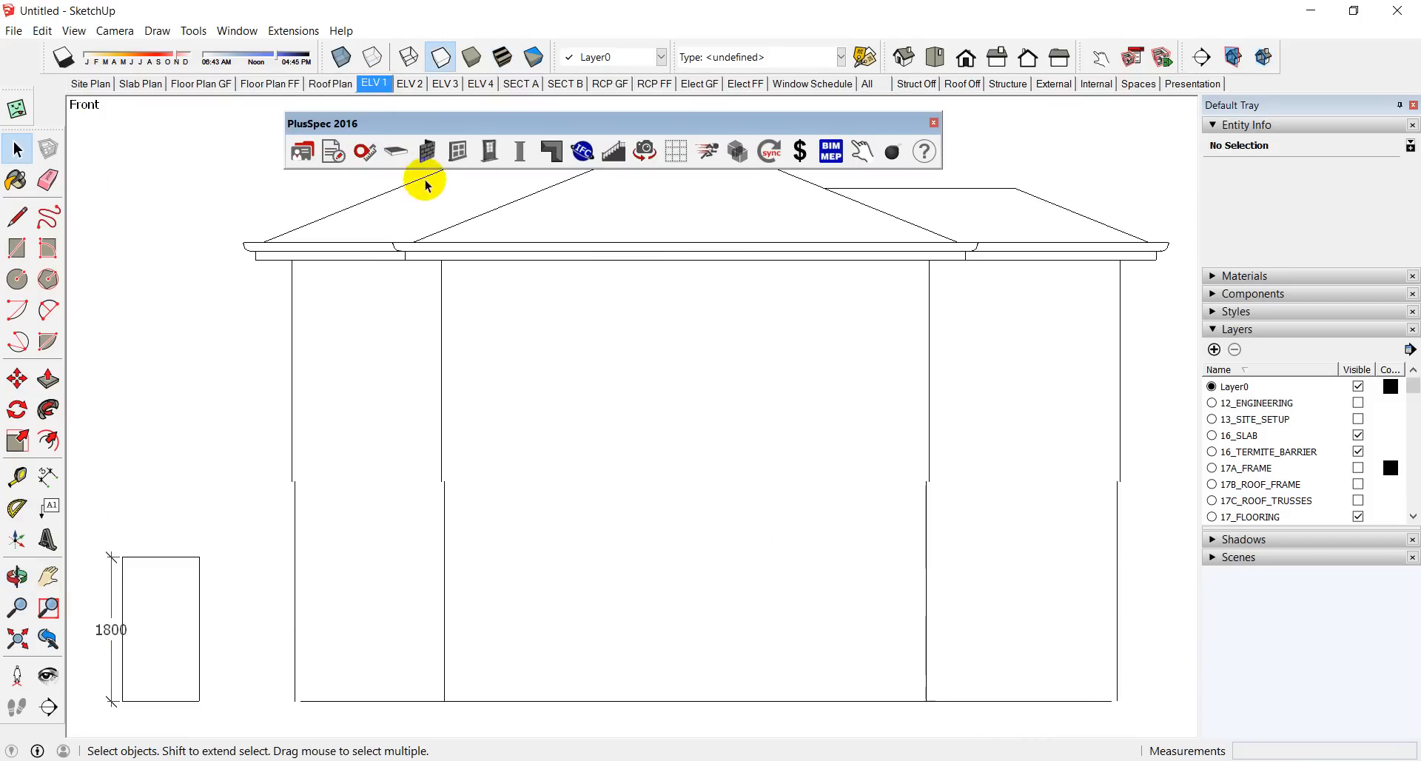
left_click(413, 83)
left_click(448, 86)
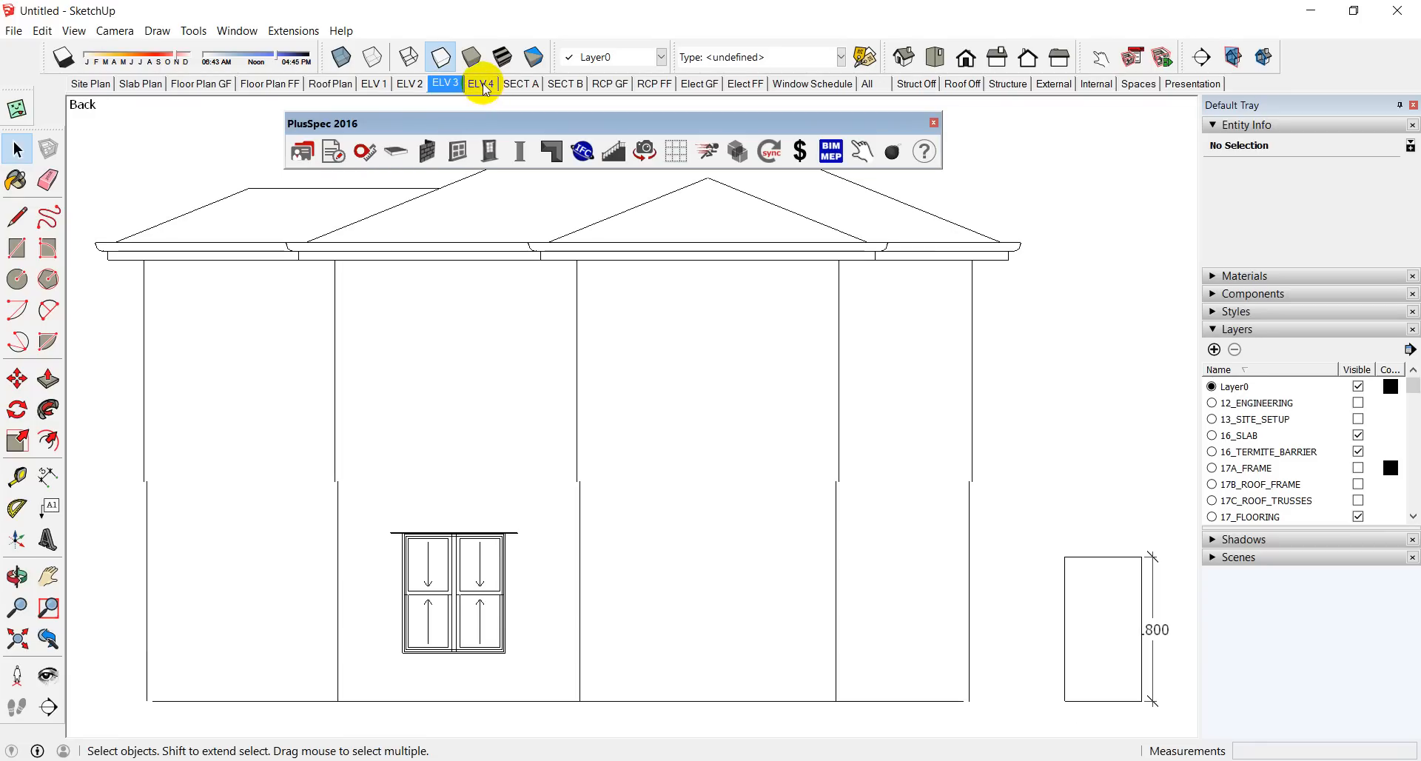
left_click(482, 86)
Step: In the SECT A scene, reveal the section planes and move the active plane about 2972 mm into the house along the green axis
left_click(522, 84)
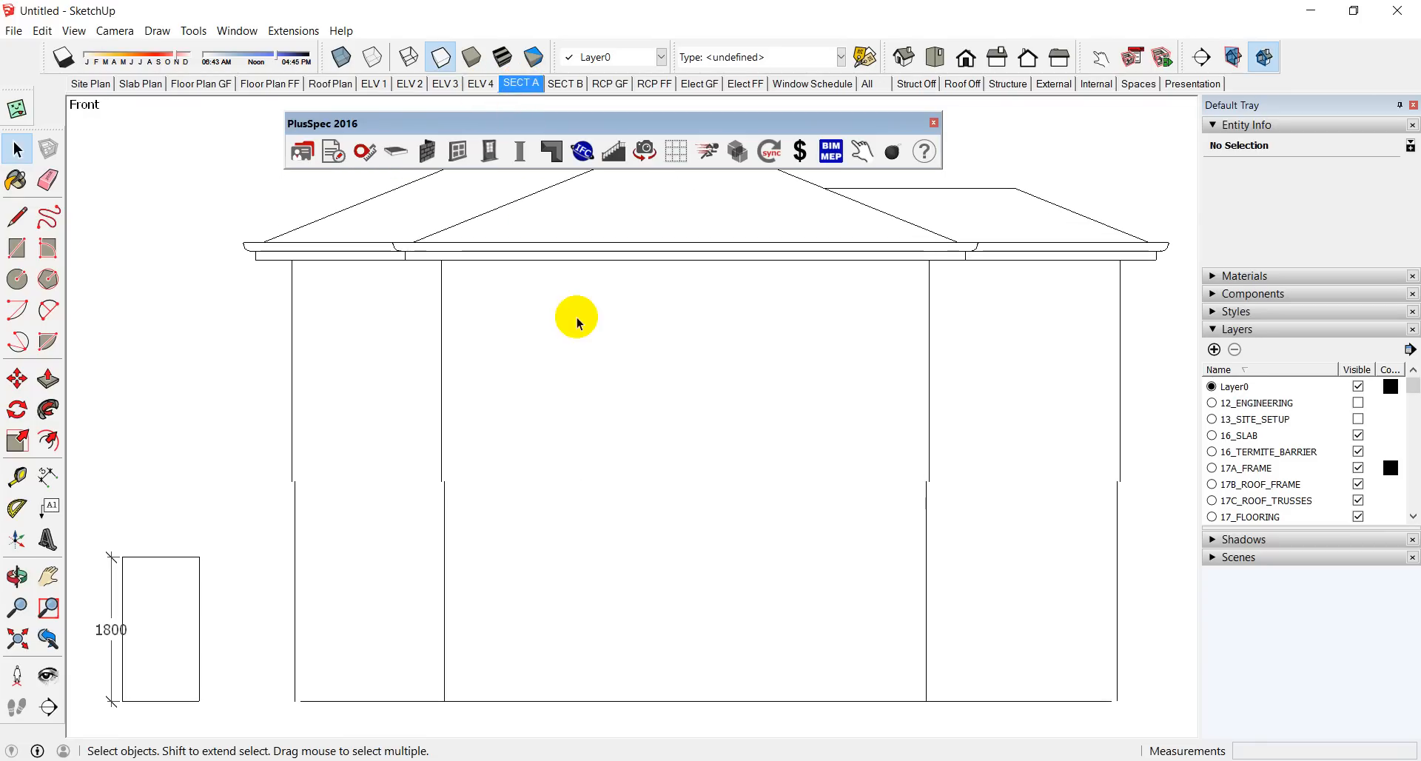
left_click(1243, 46)
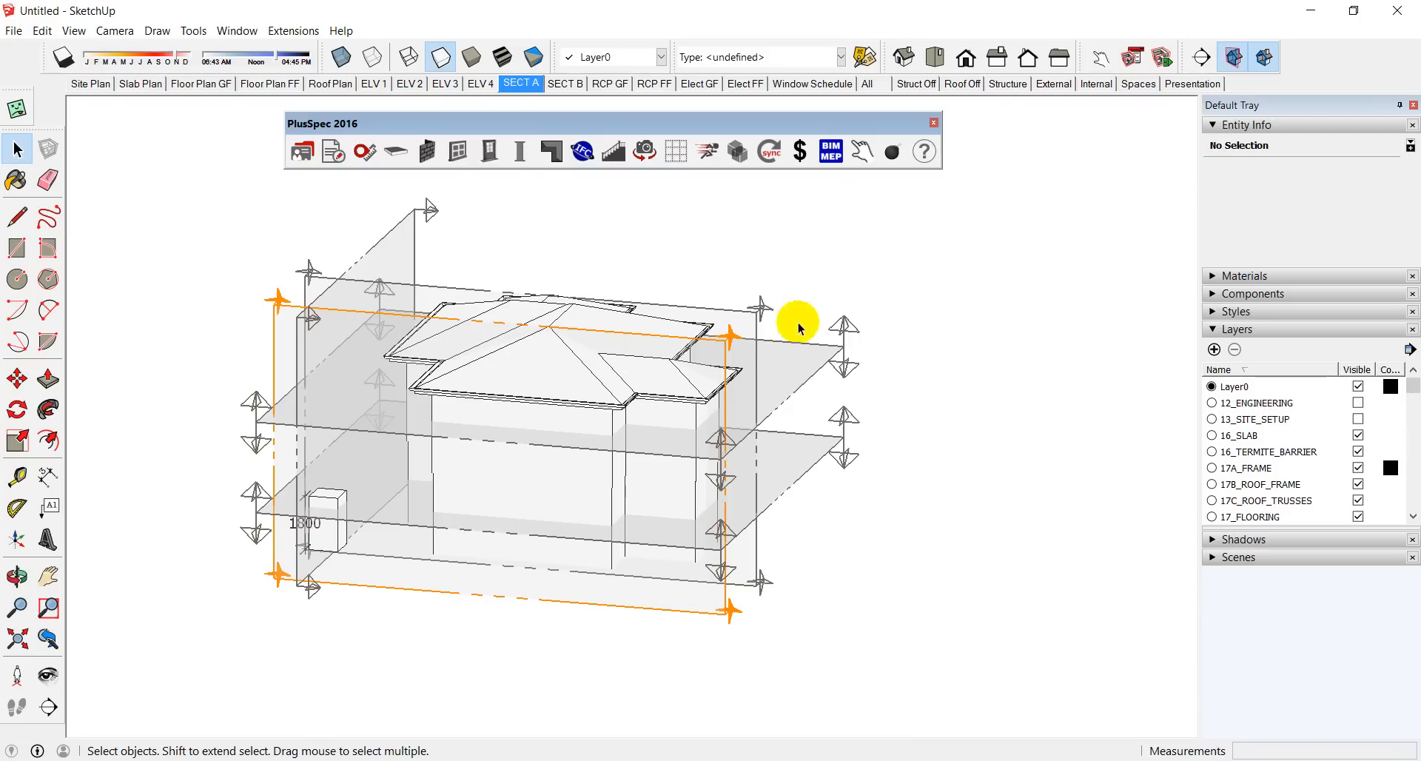
left_click(725, 350)
key("m")
left_click(735, 326)
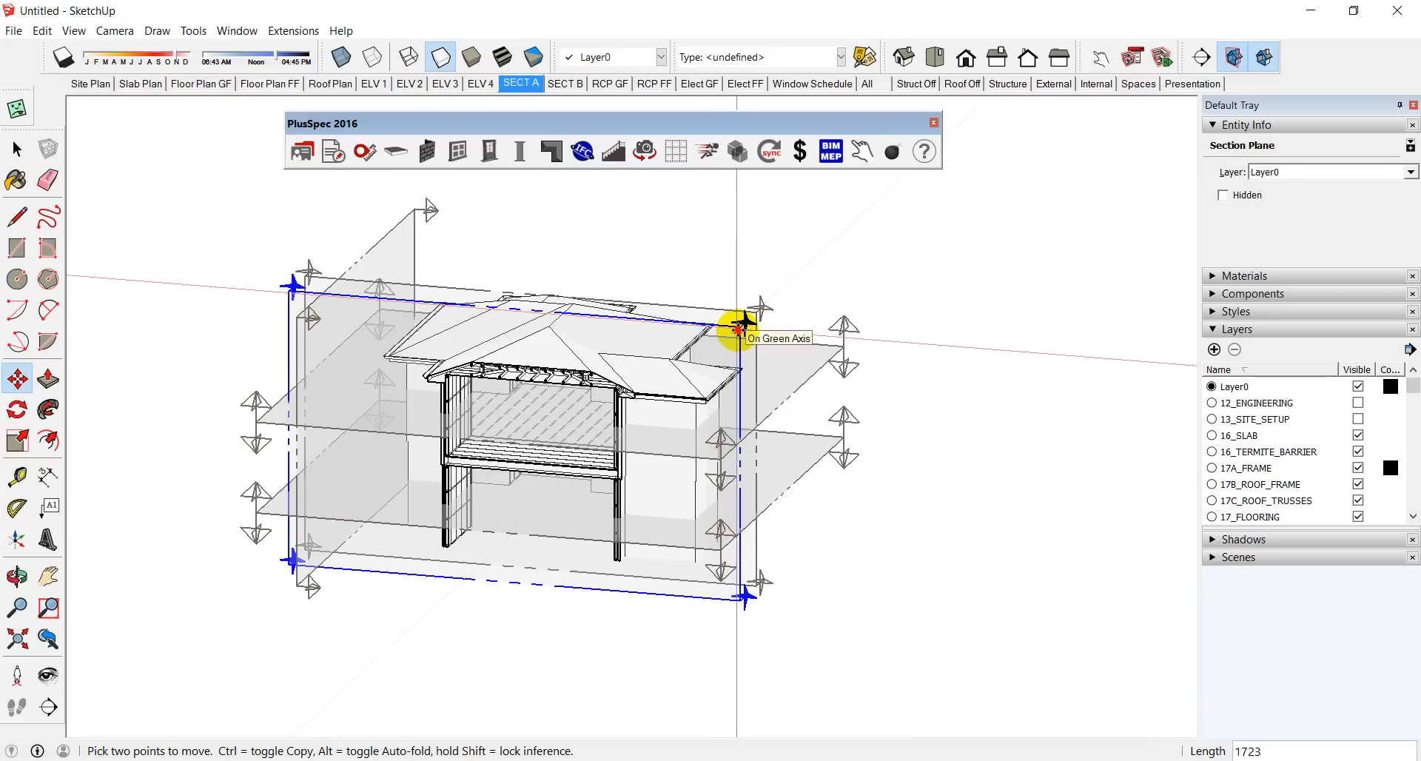
left_click(753, 310)
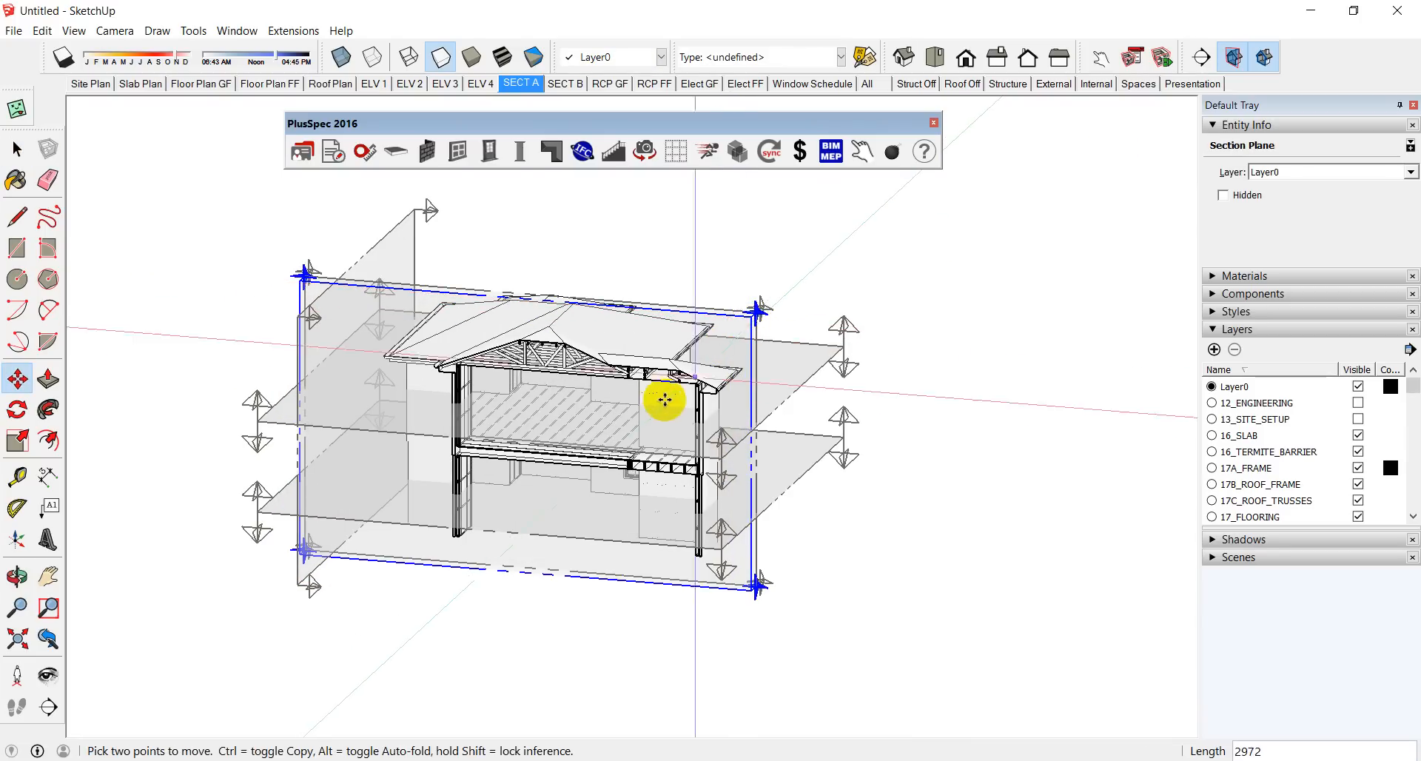
key("space")
Step: Return to the straight-on SECT A view, hide the section planes and display the model shaded with textures
left_click(523, 85)
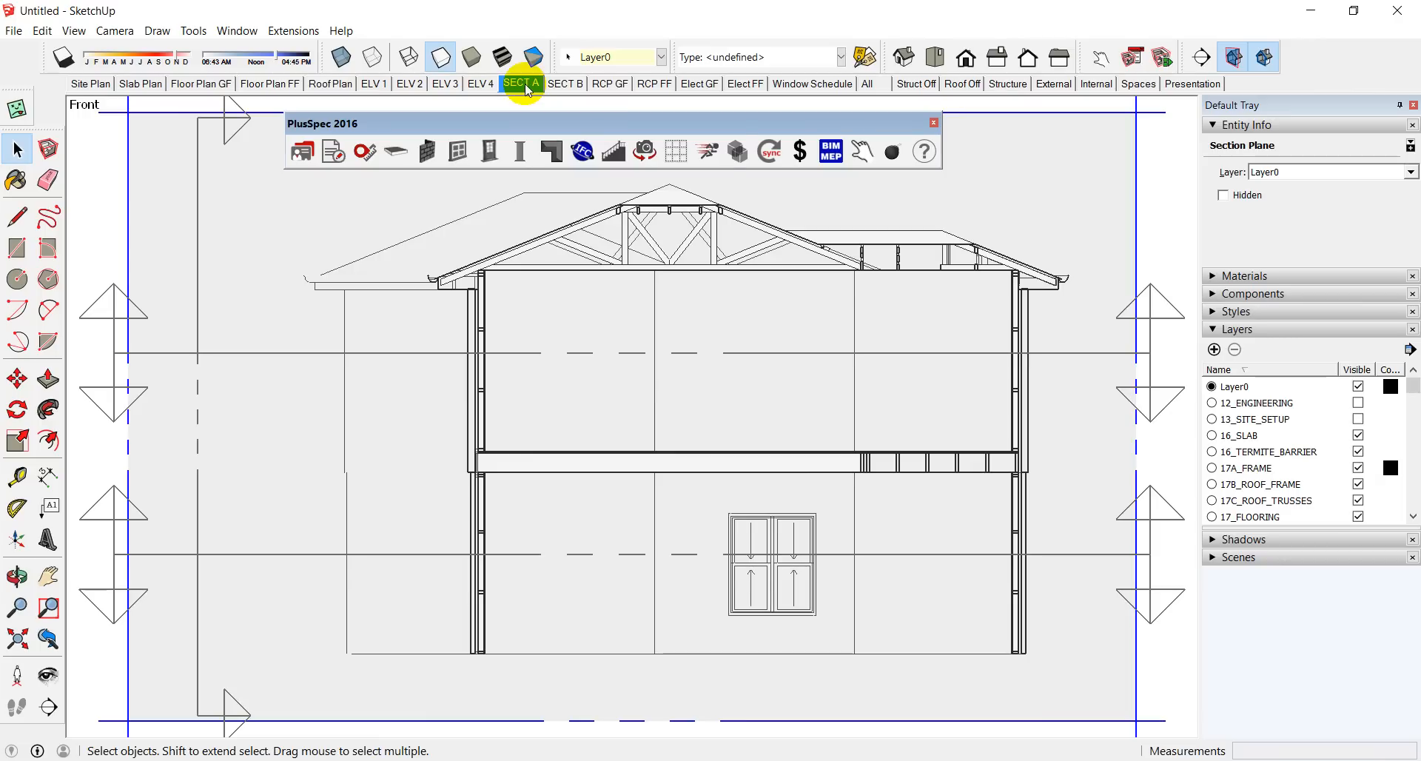
left_click(1230, 60)
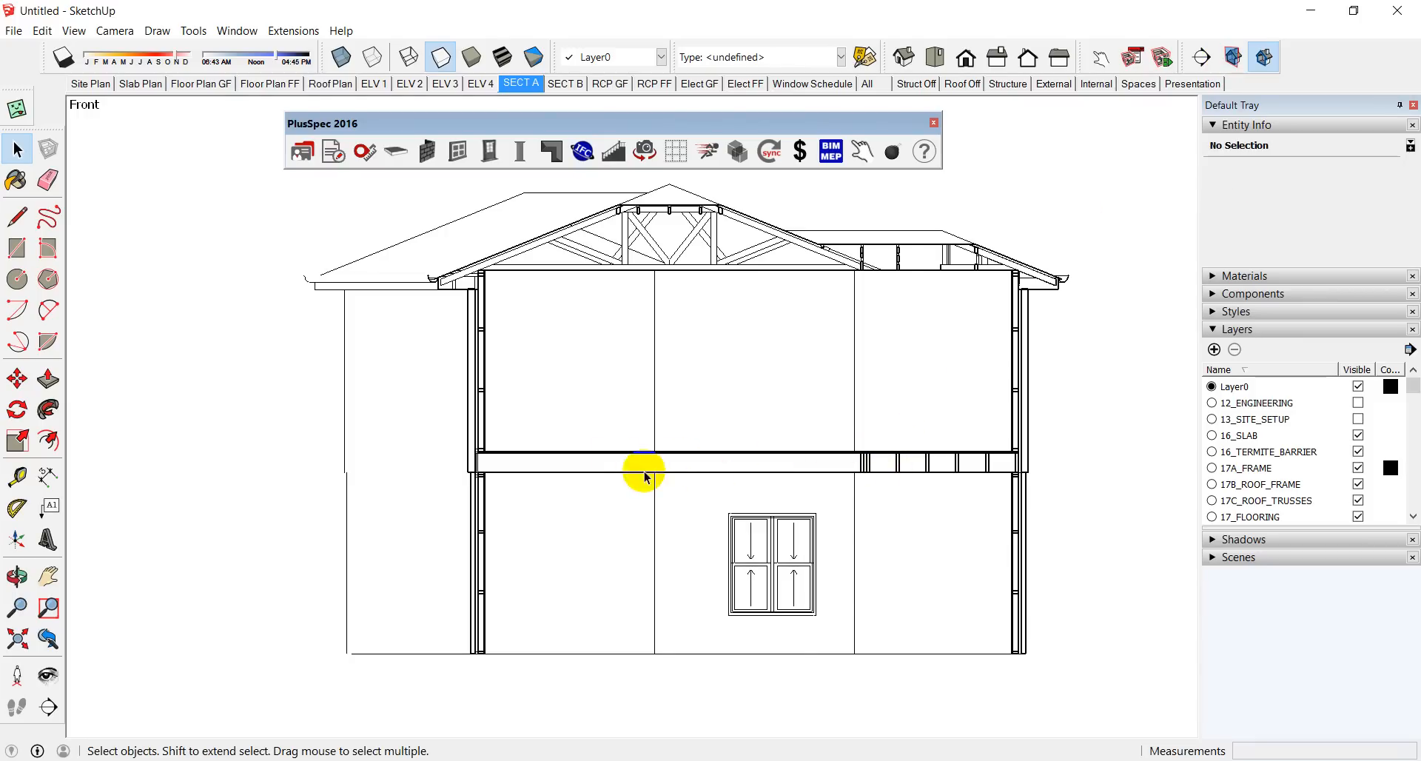
left_click(503, 57)
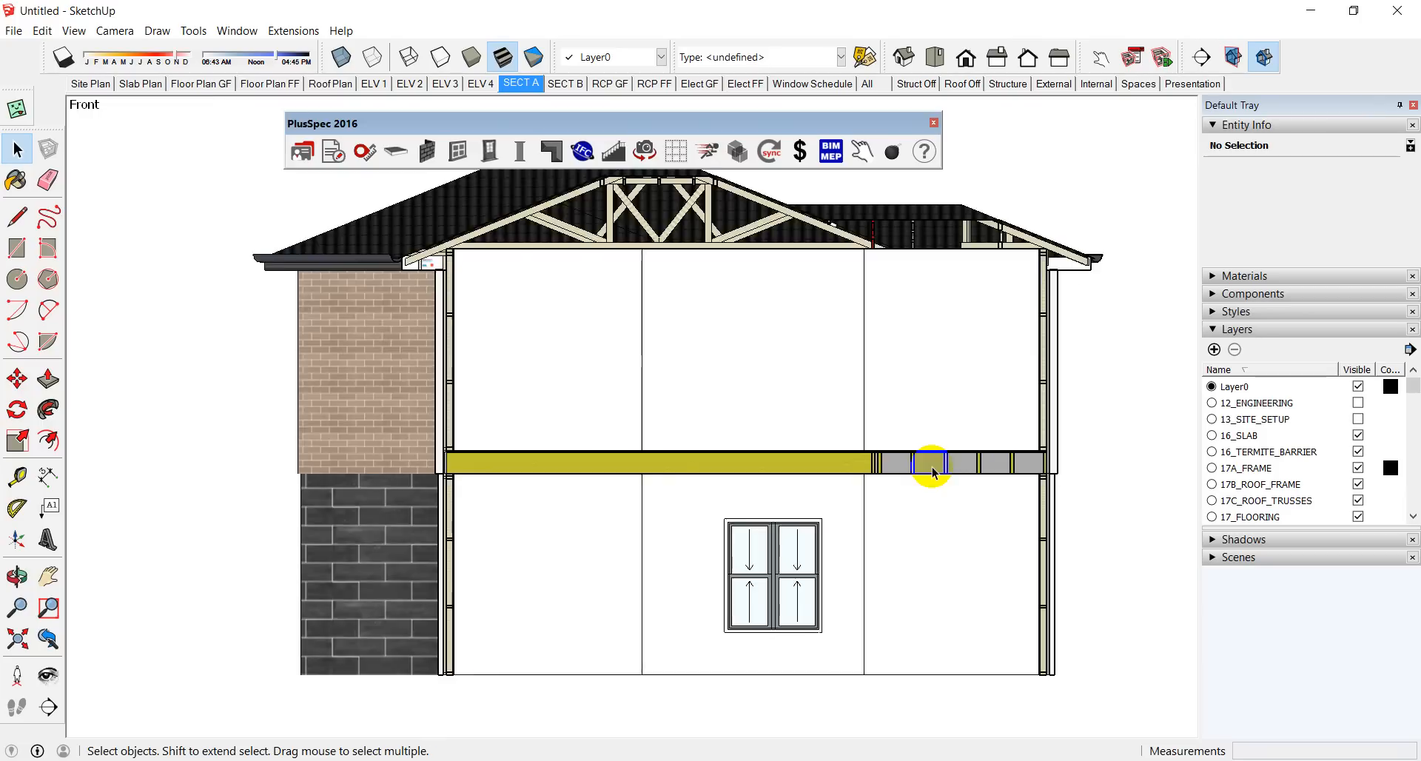
Step: Examine the sectioned house, looking closely at the upper floor sheeting, joists and roof trusses
scroll(931, 472, "down", 1)
middle_click_drag(933, 474, 596, 531)
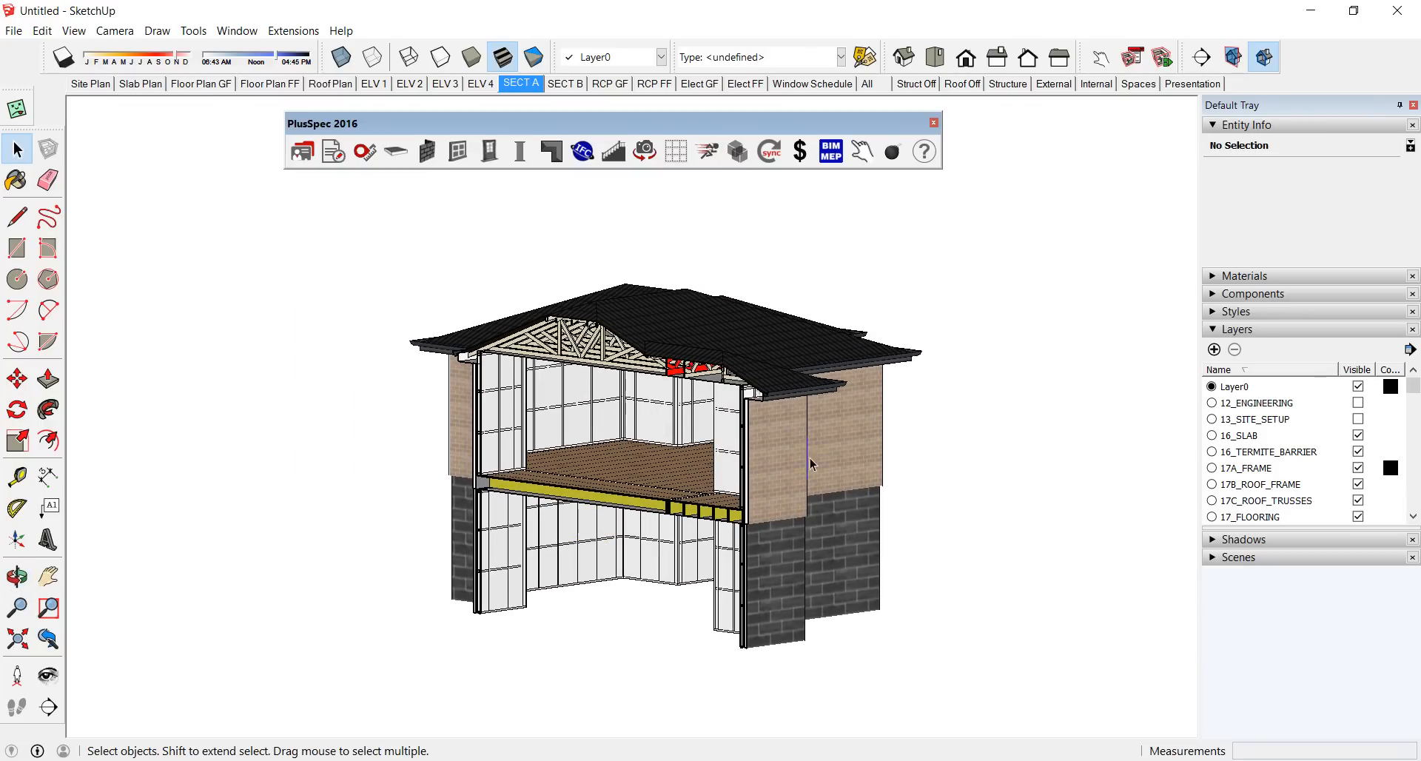
middle_click_drag(767, 539, 655, 604)
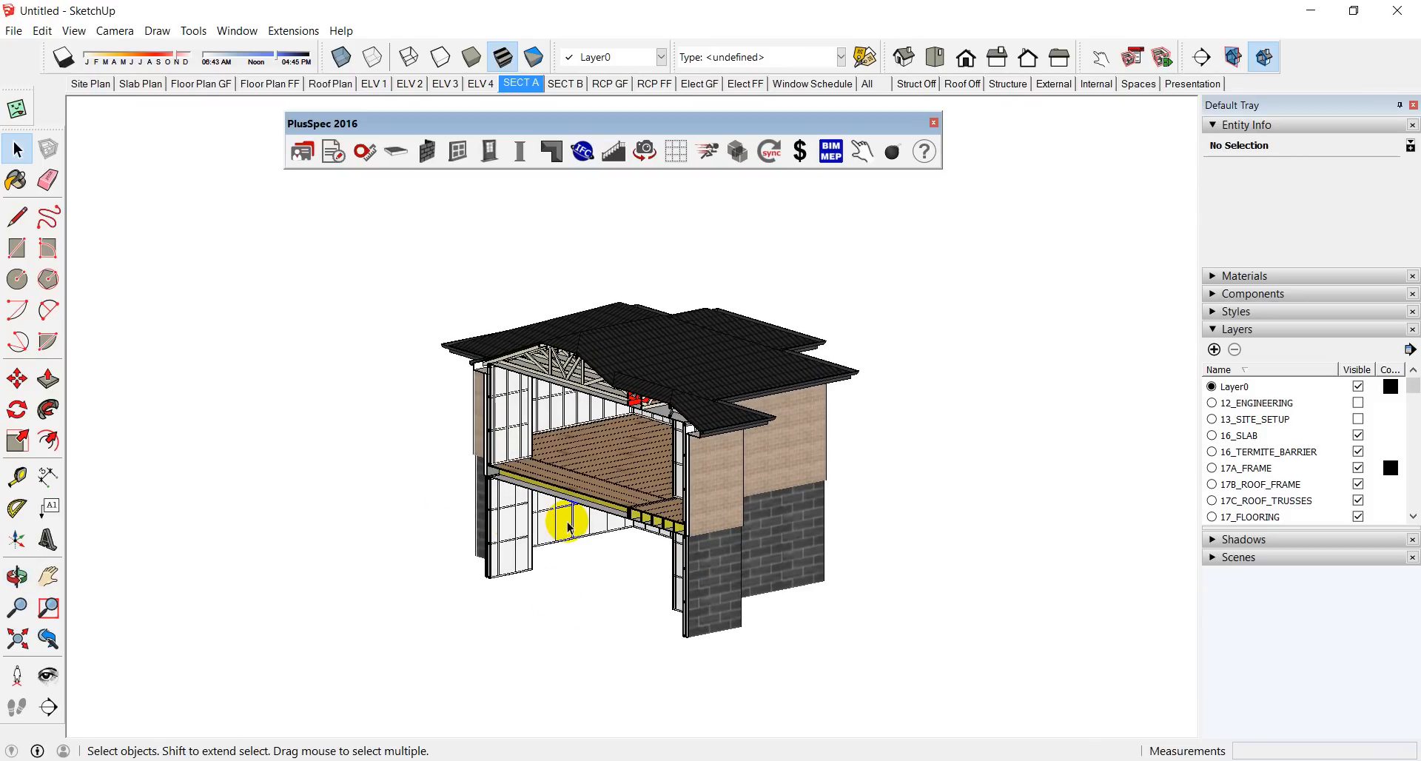
scroll(608, 506, "up", 10)
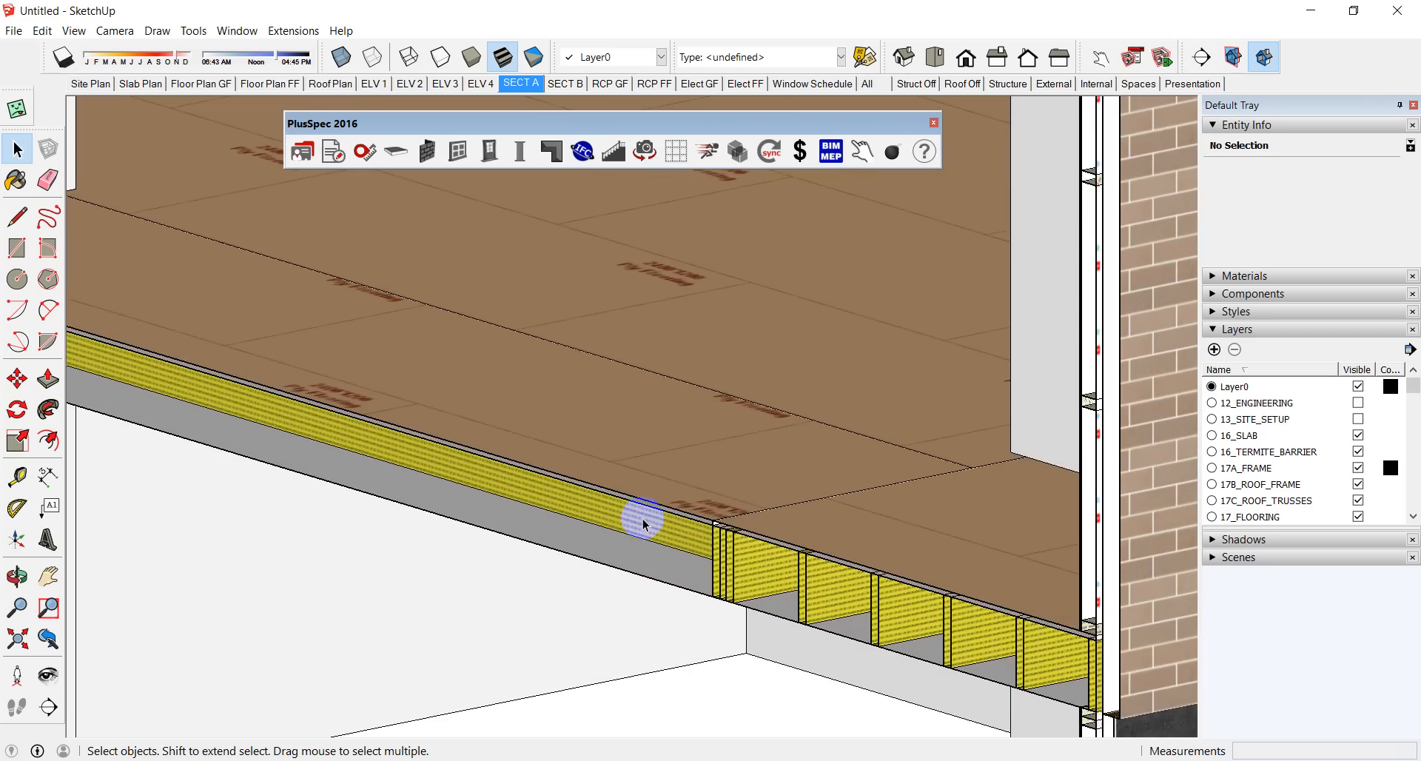
middle_click_drag(709, 463, 825, 500)
scroll(725, 386, "down", 1)
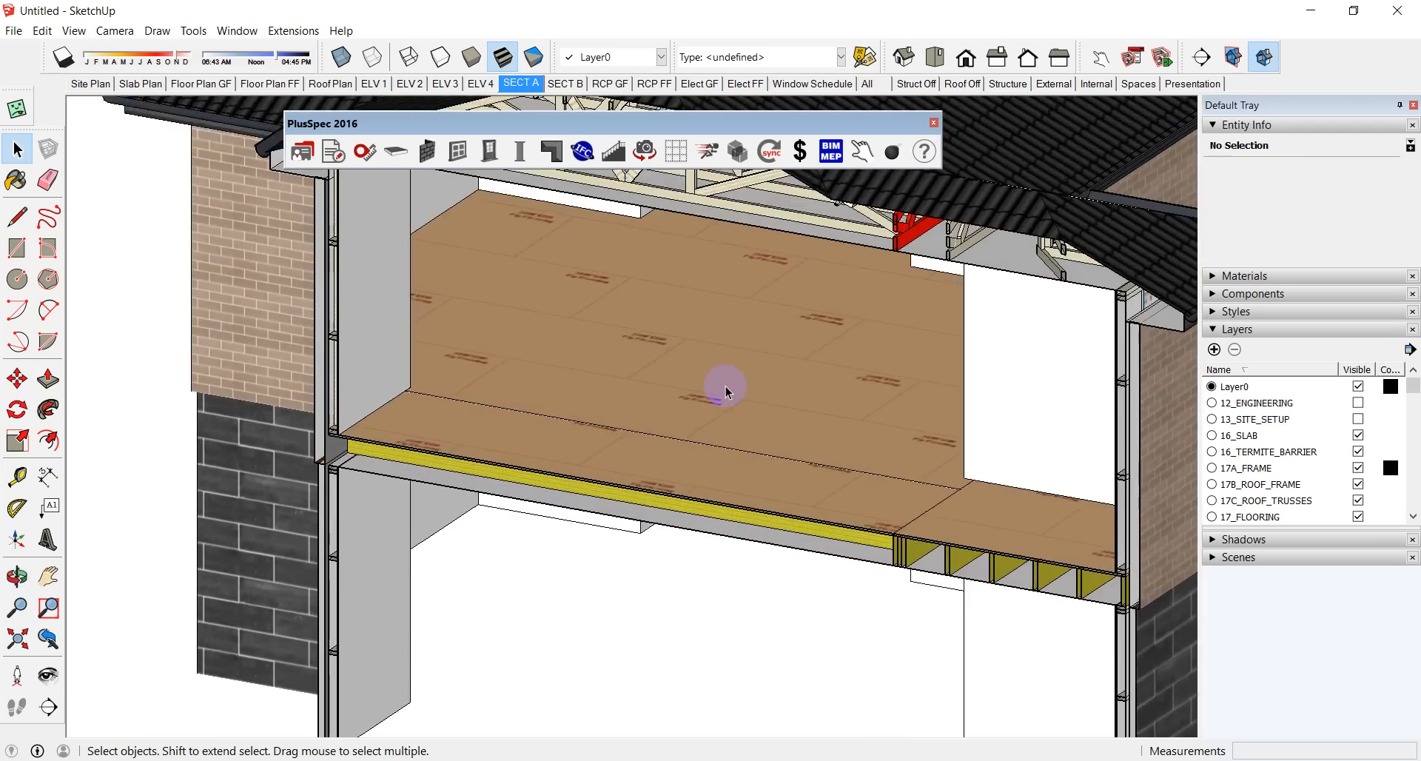
scroll(725, 386, "up", 2)
scroll(725, 387, "down", 2)
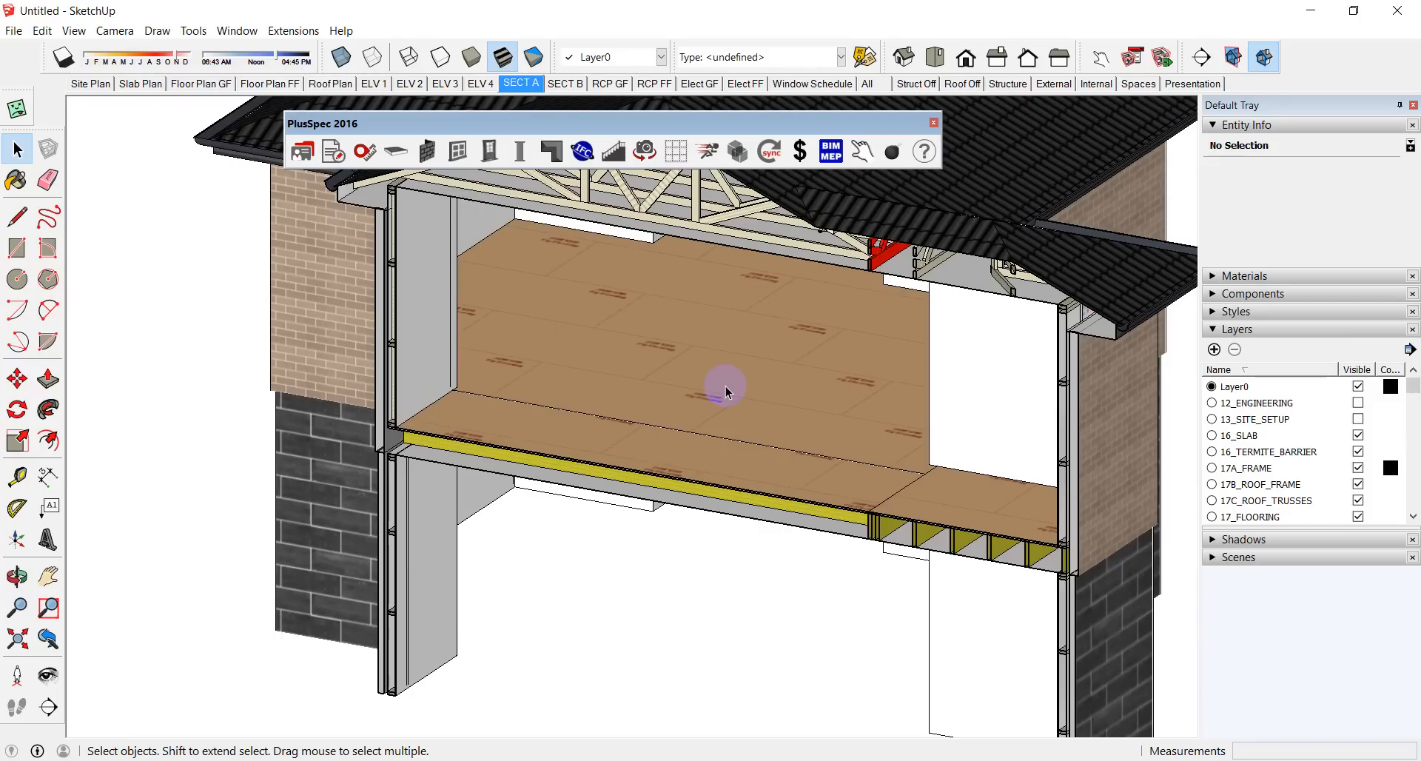
Step: Place an L-shaped open-tread staircase with a central stringer on the ground floor beneath the upper floor using the Stair Tool
left_click(673, 376)
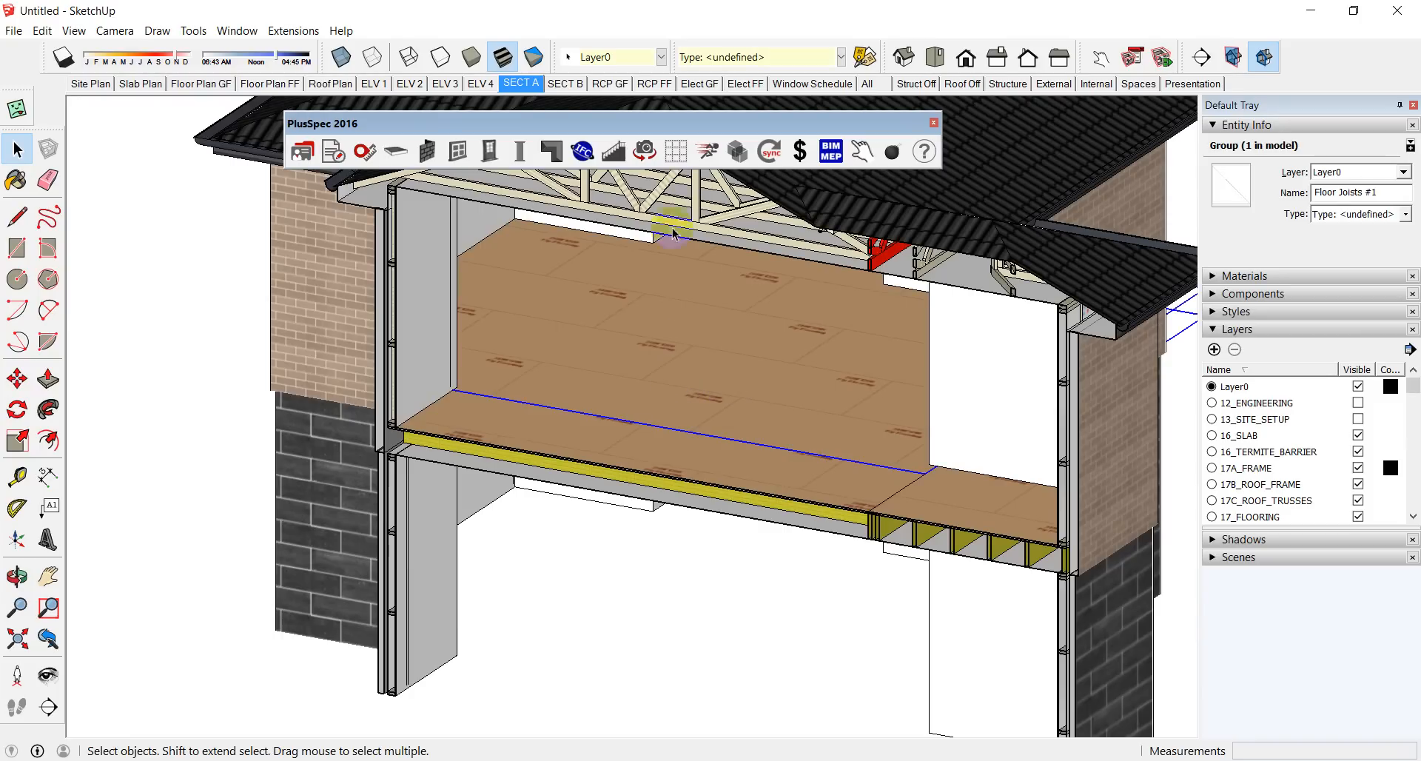
left_click(614, 153)
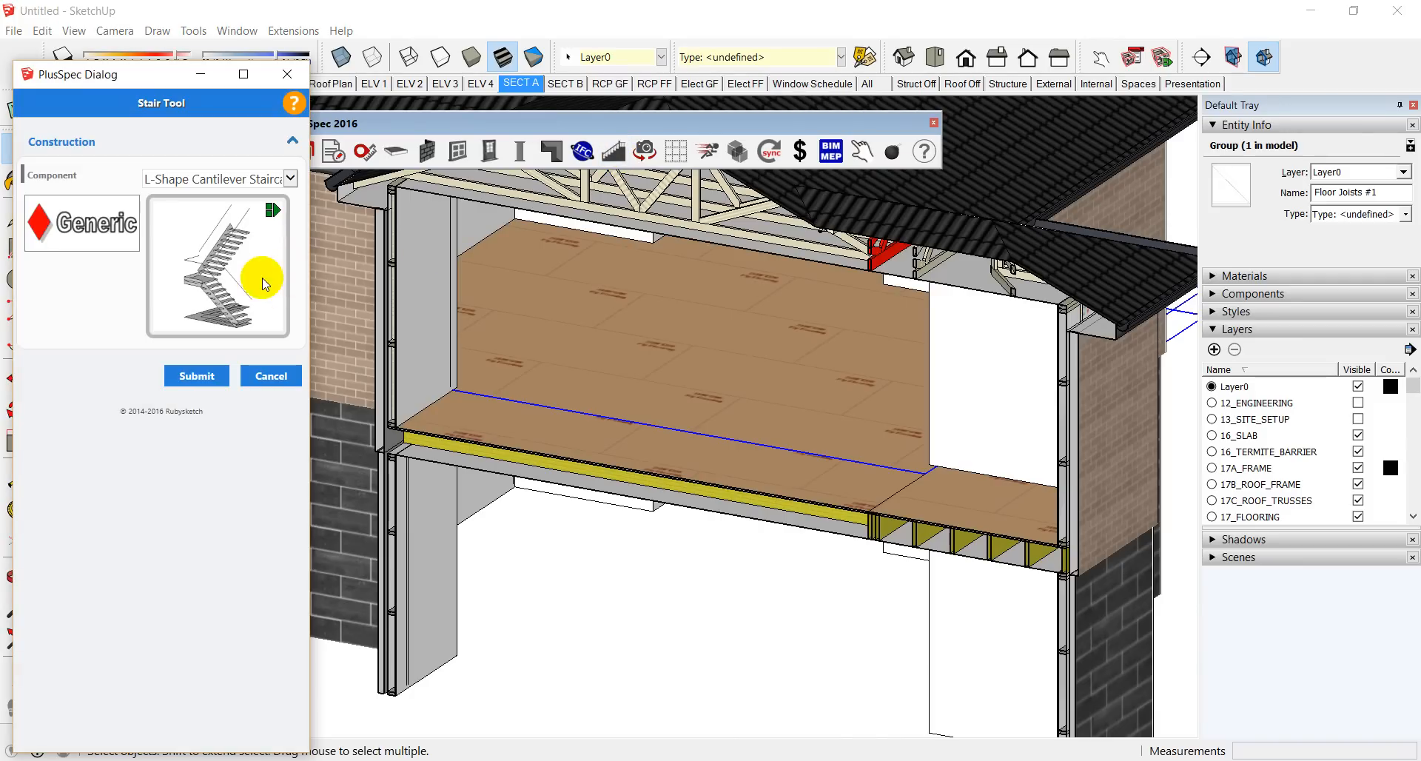
left_click(217, 274)
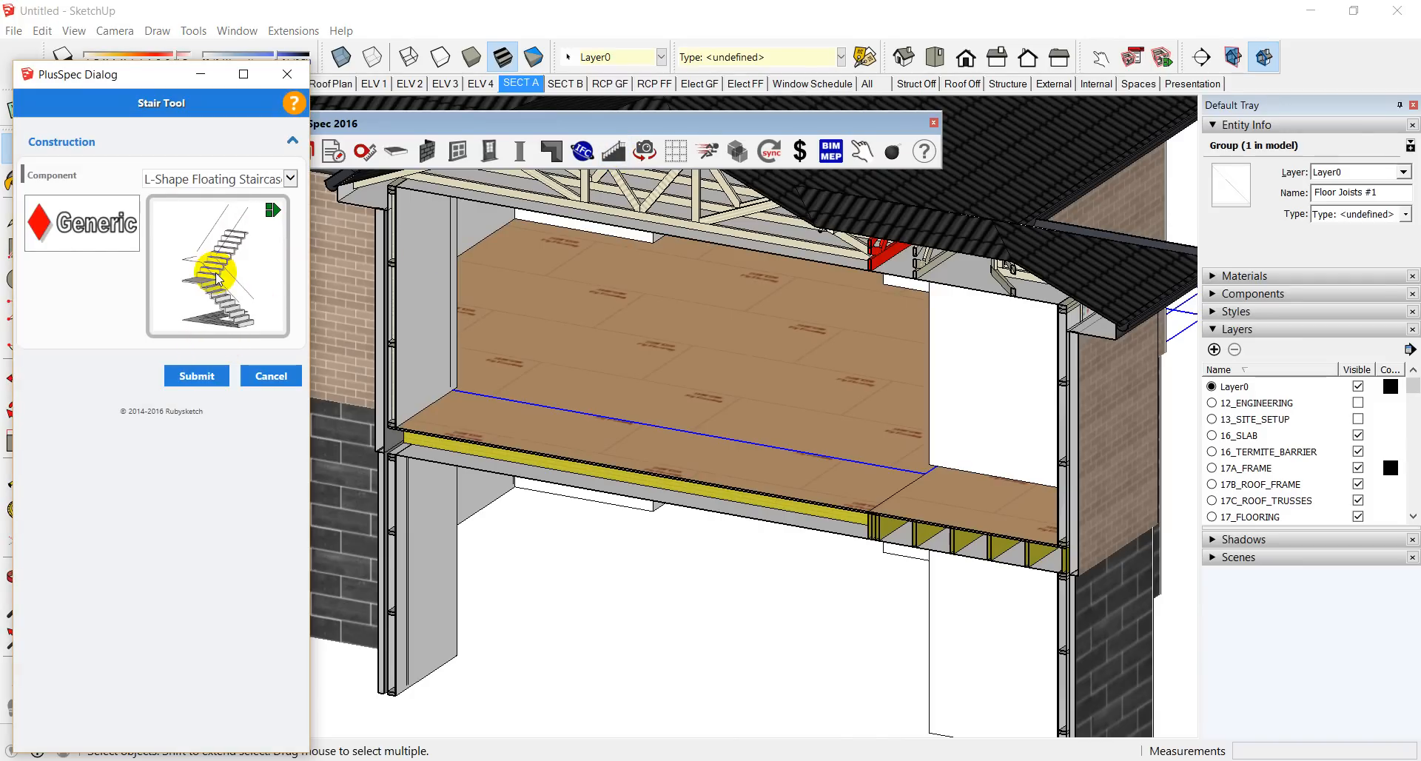
left_click(216, 273)
left_click(216, 273)
left_click(217, 276)
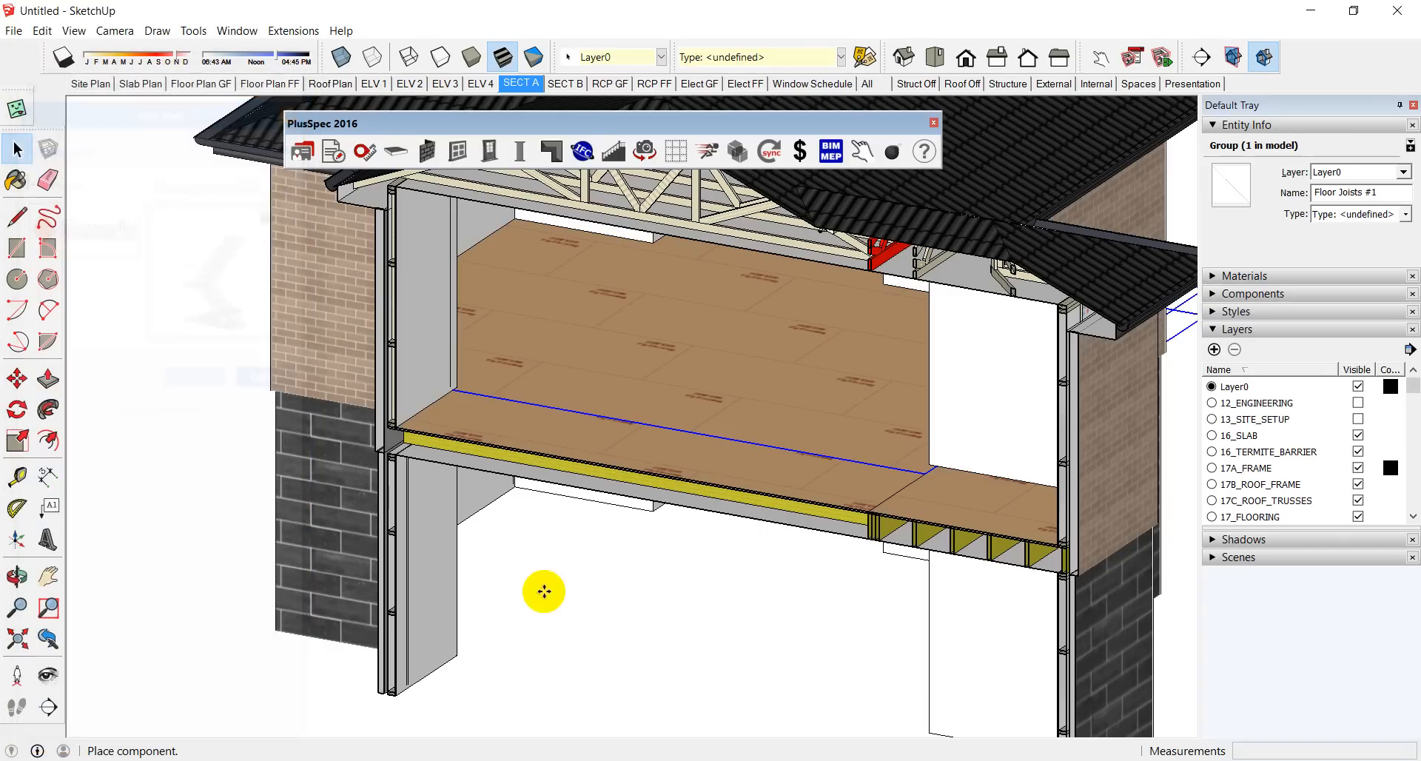
scroll(612, 599, "up", 1)
middle_click_drag(611, 599, 712, 503, "shift")
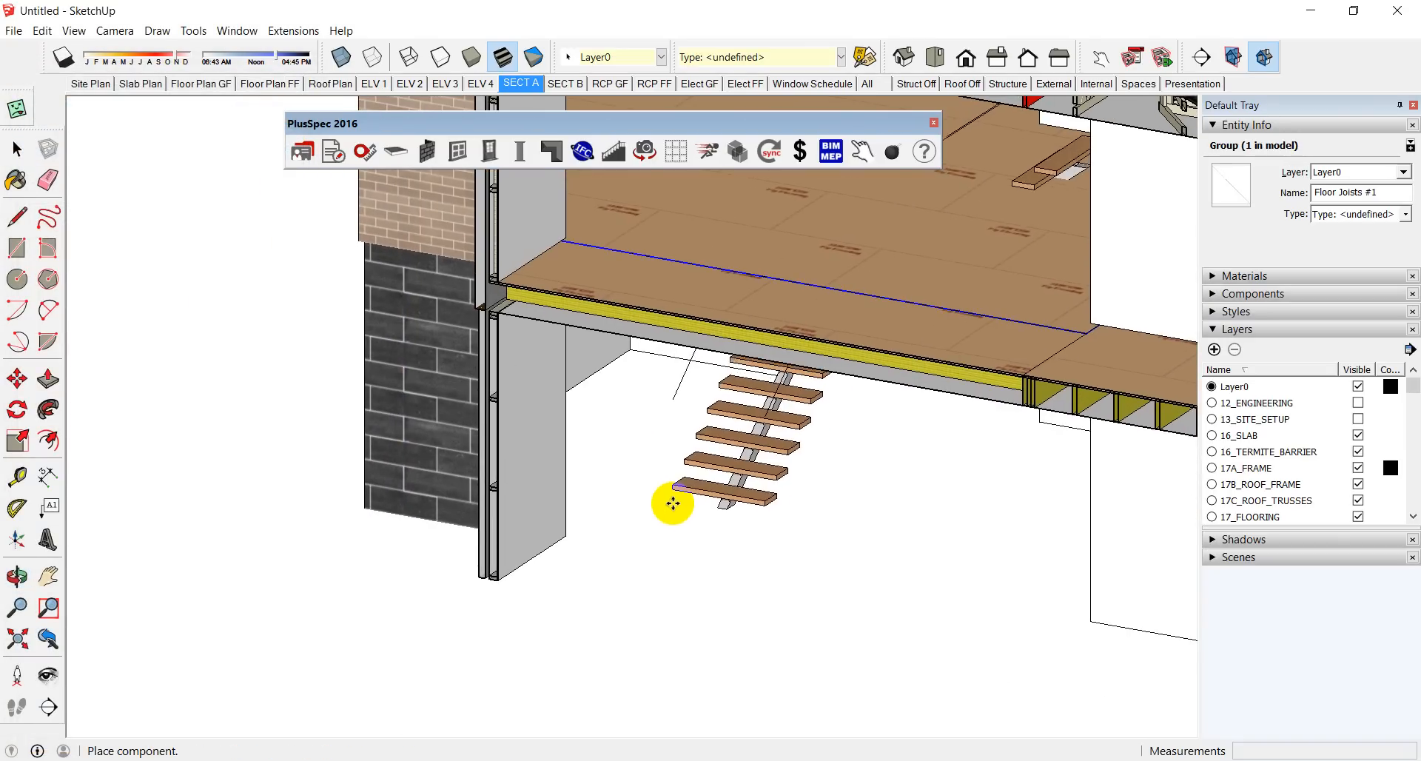
left_click(666, 504)
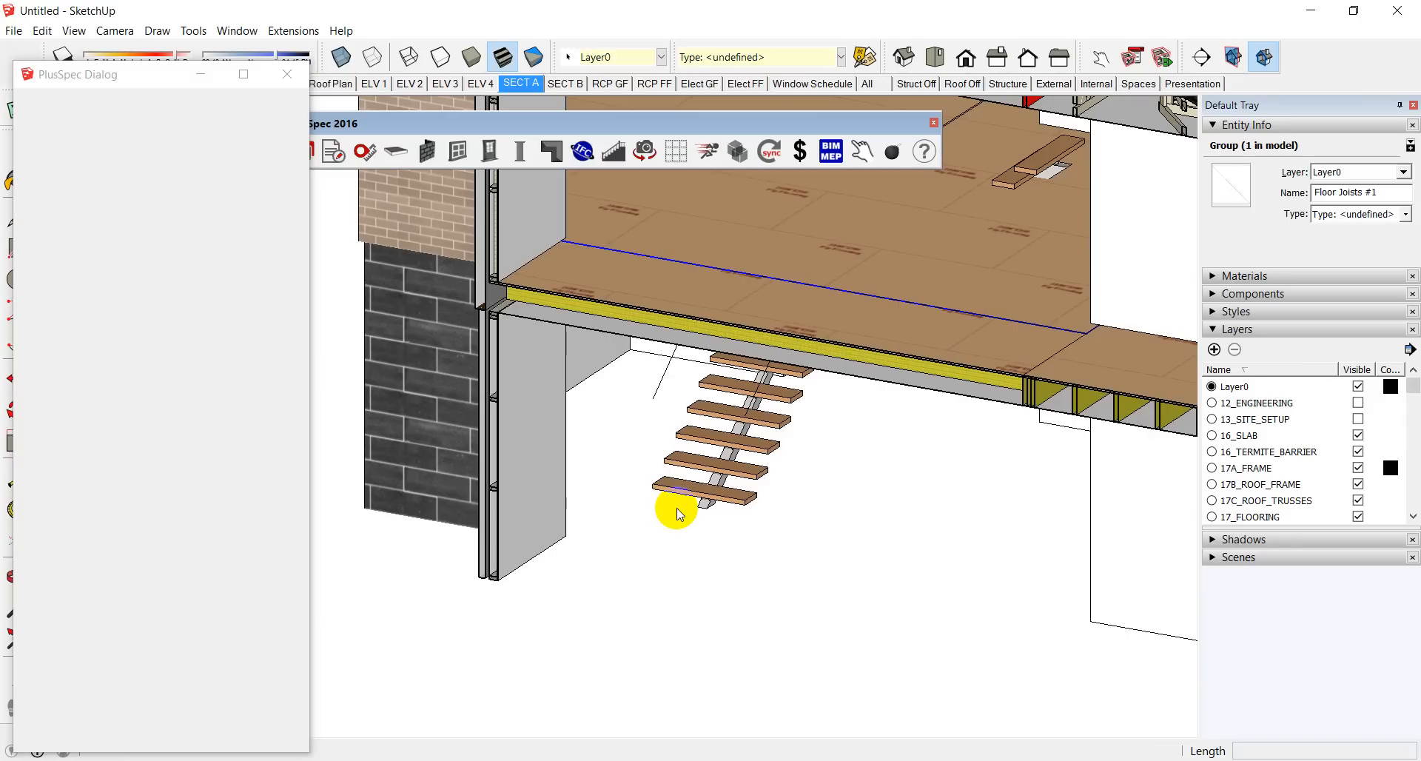
Step: Turn on Show Head Height & Space for the placed staircase and apply the change
middle_click_drag(840, 375, 801, 395)
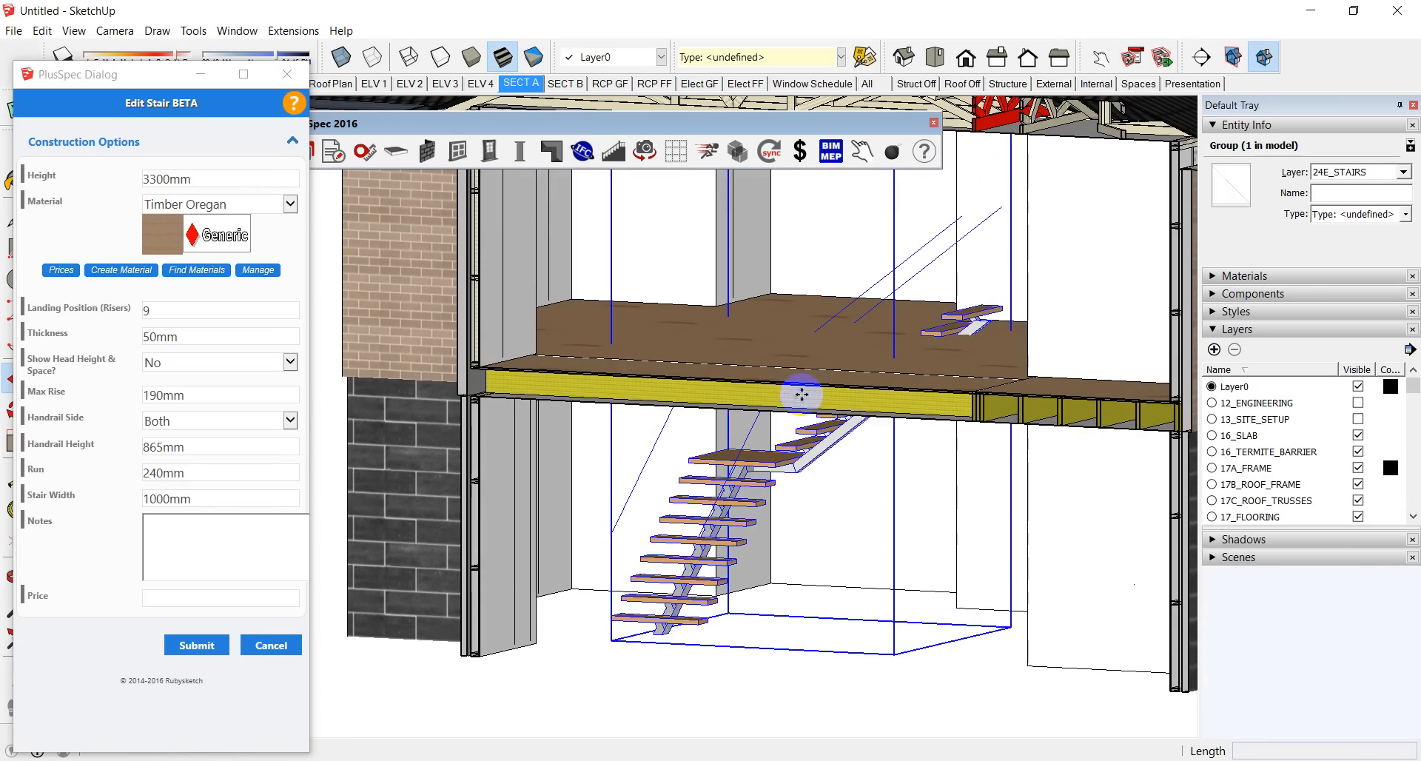
left_click(291, 364)
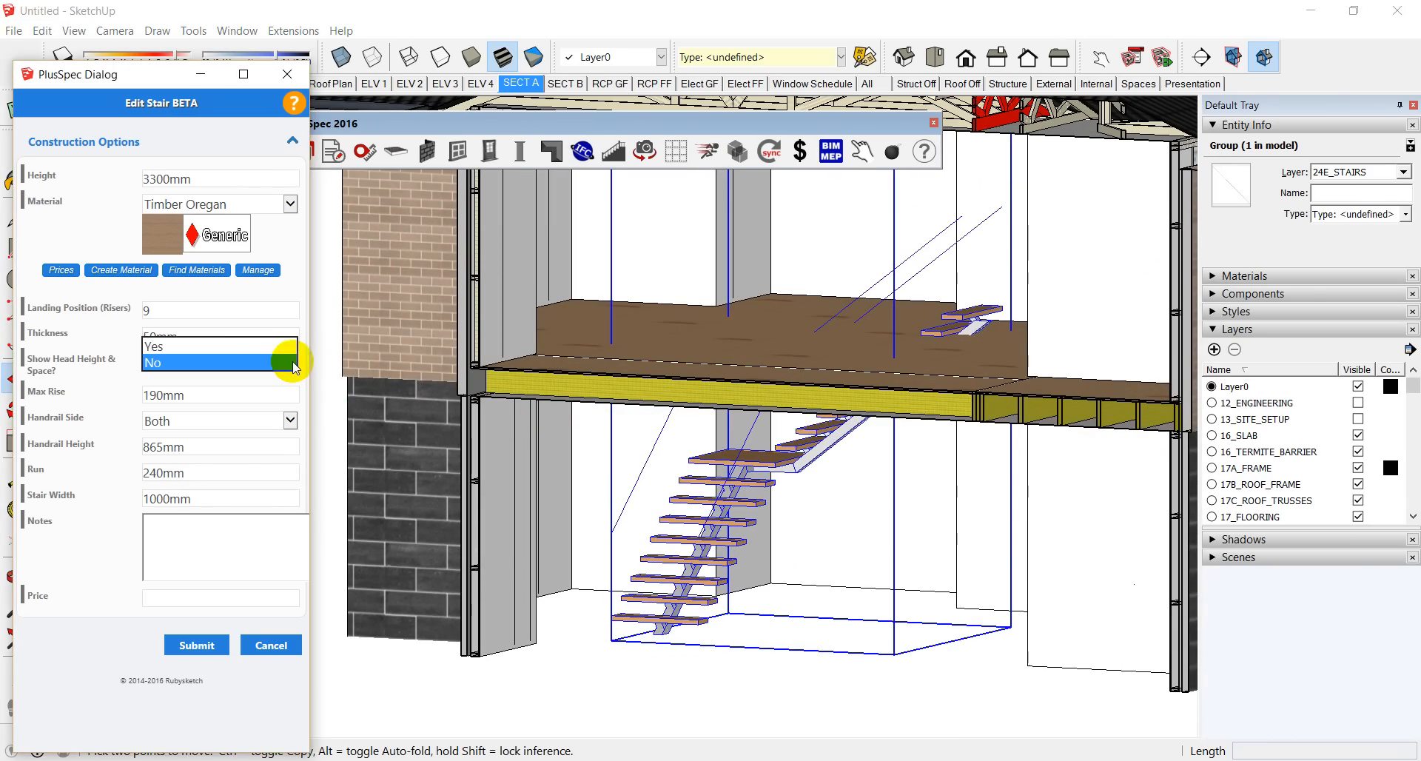
left_click(219, 347)
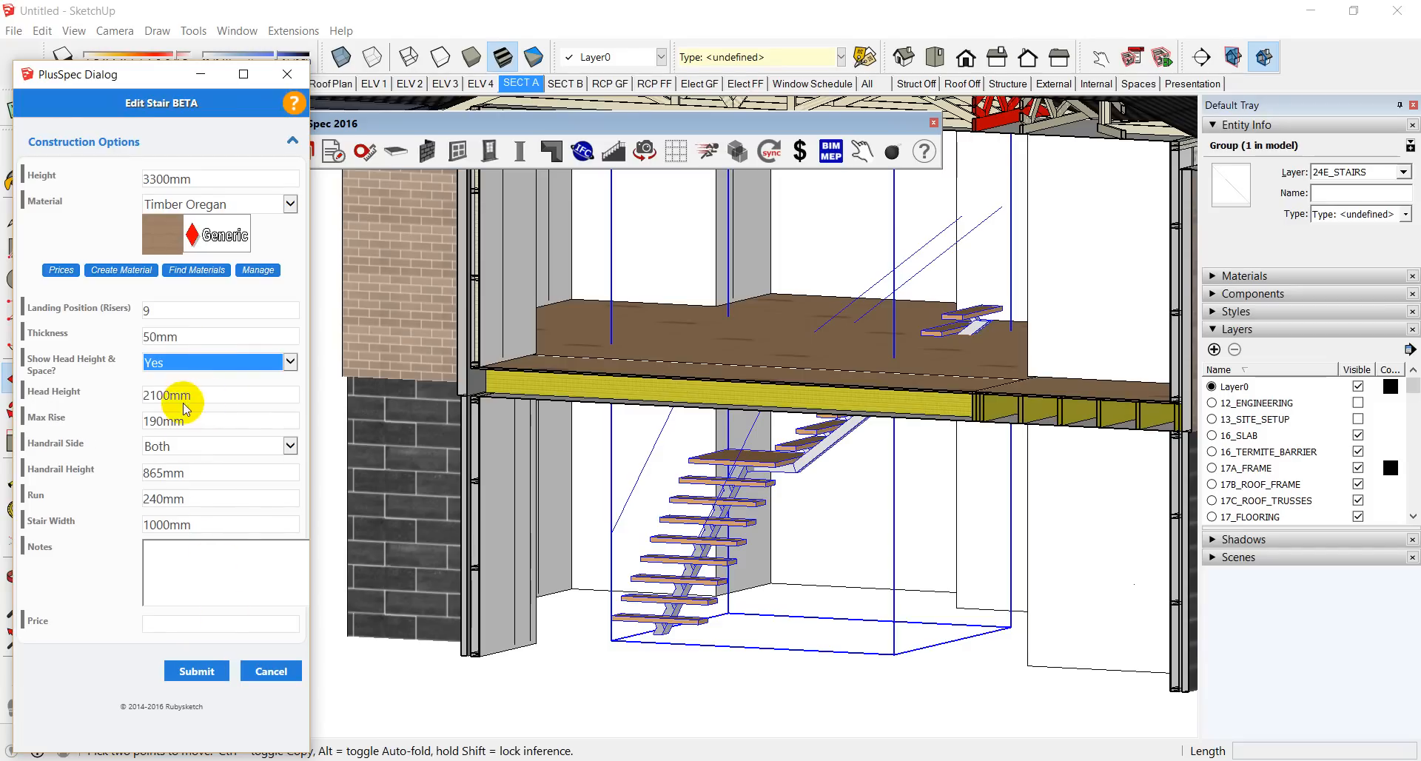
left_click(210, 673)
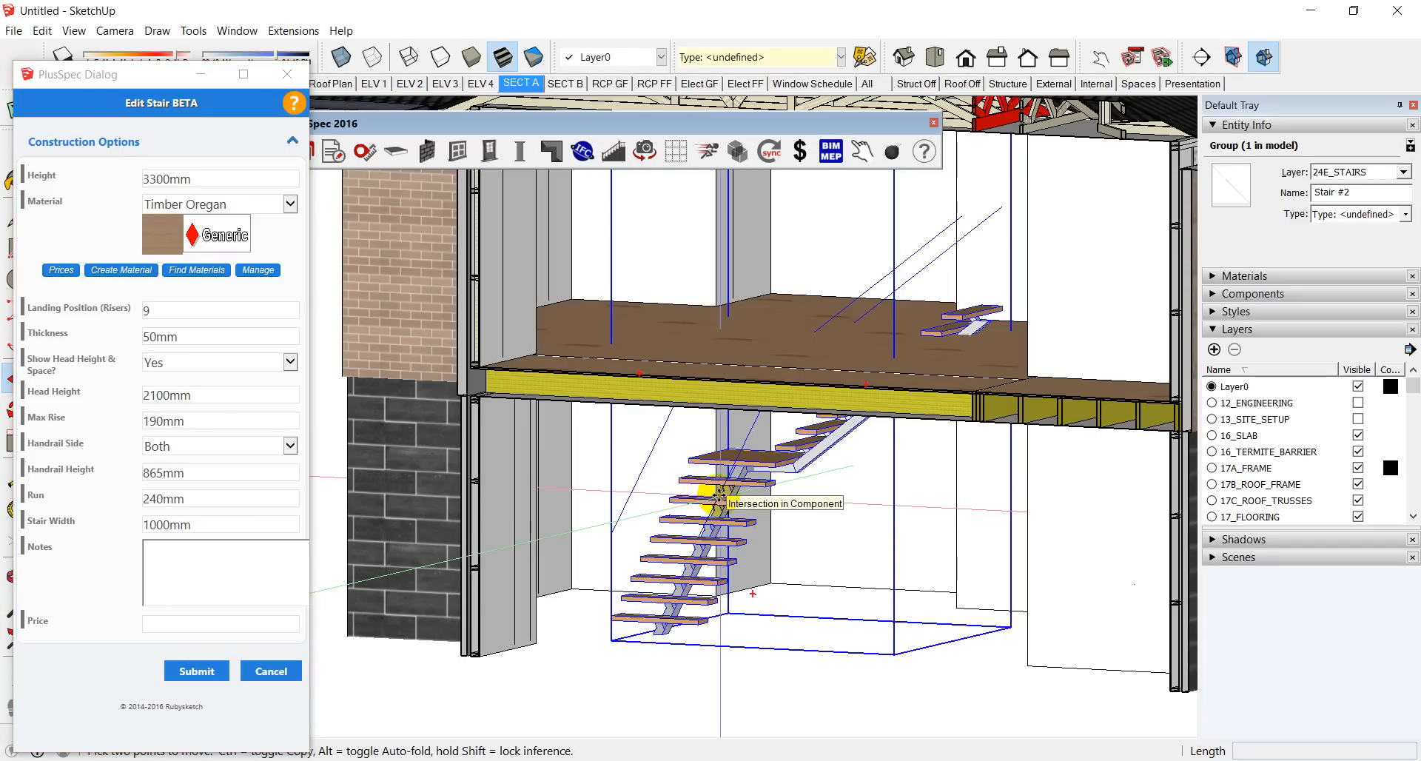
scroll(762, 510, "down", 5)
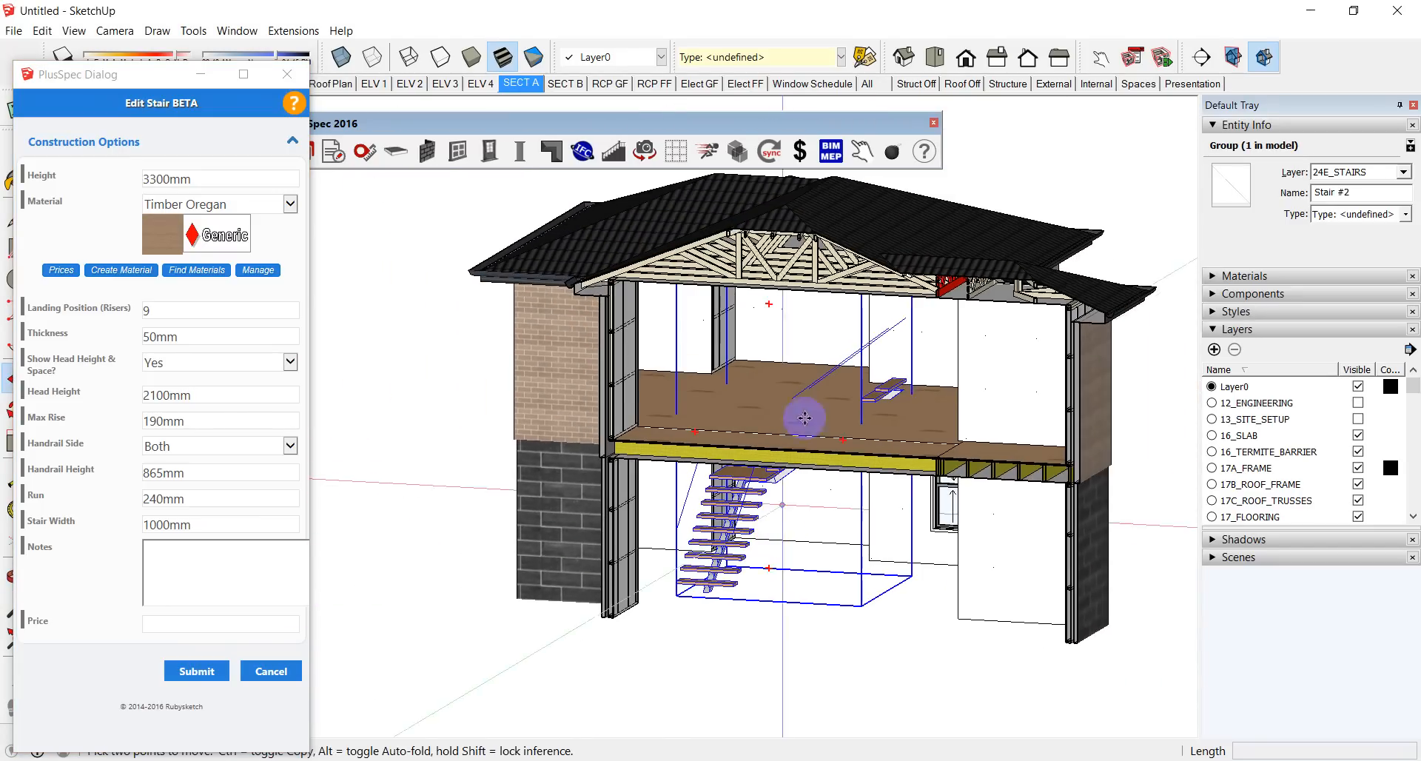
Step: In the All scene, reveal the section planes and make the vertical plane running lengthwise through the house the active cut
left_click(884, 87)
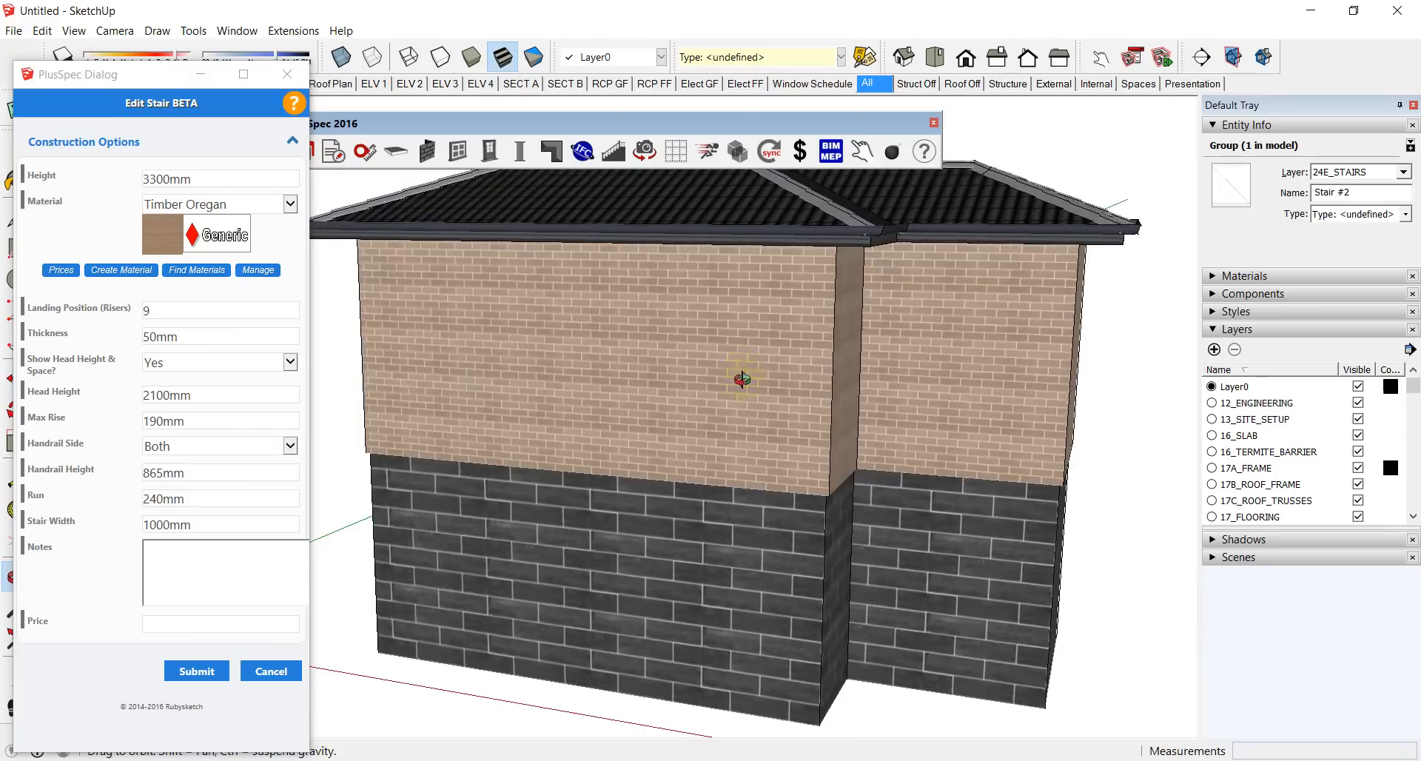
key("space")
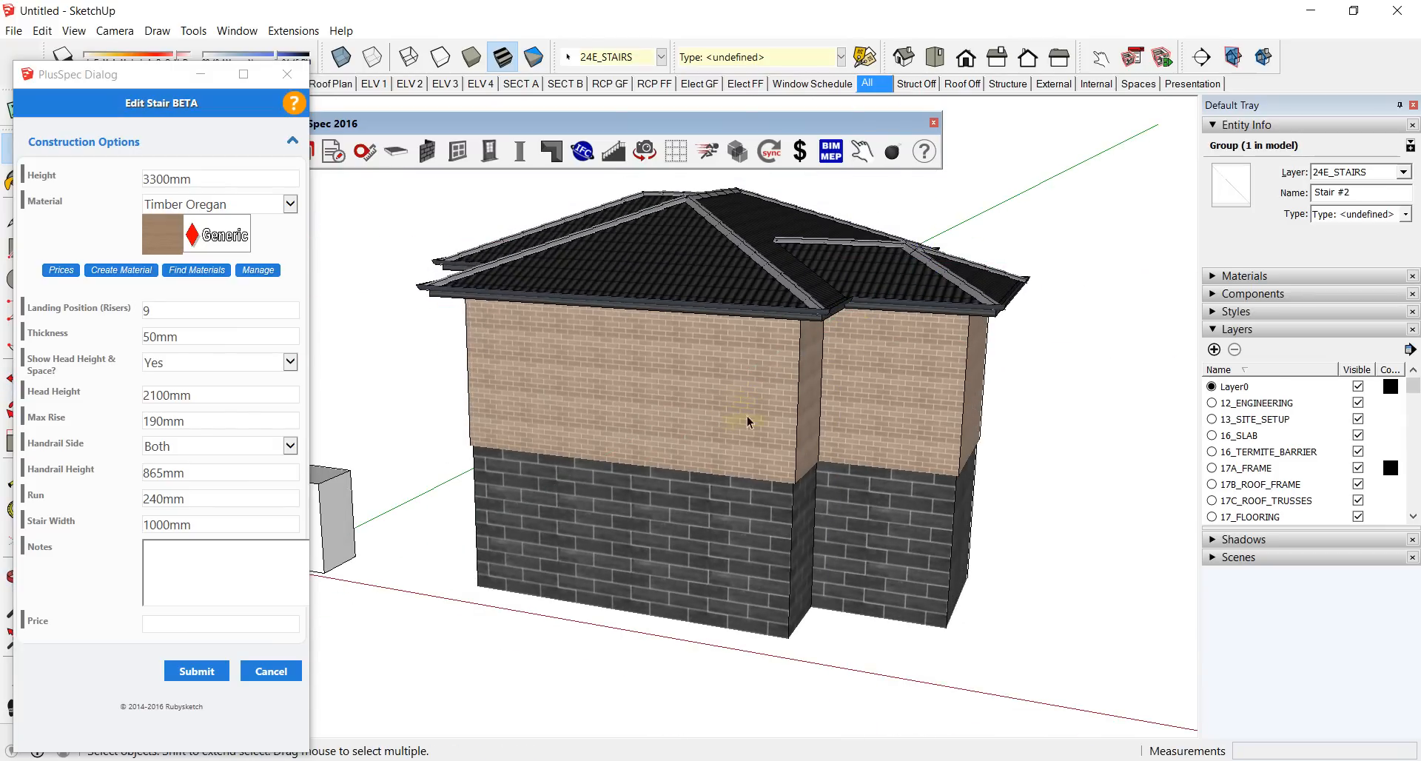
left_click(1232, 57)
middle_click_drag(1074, 372, 955, 333)
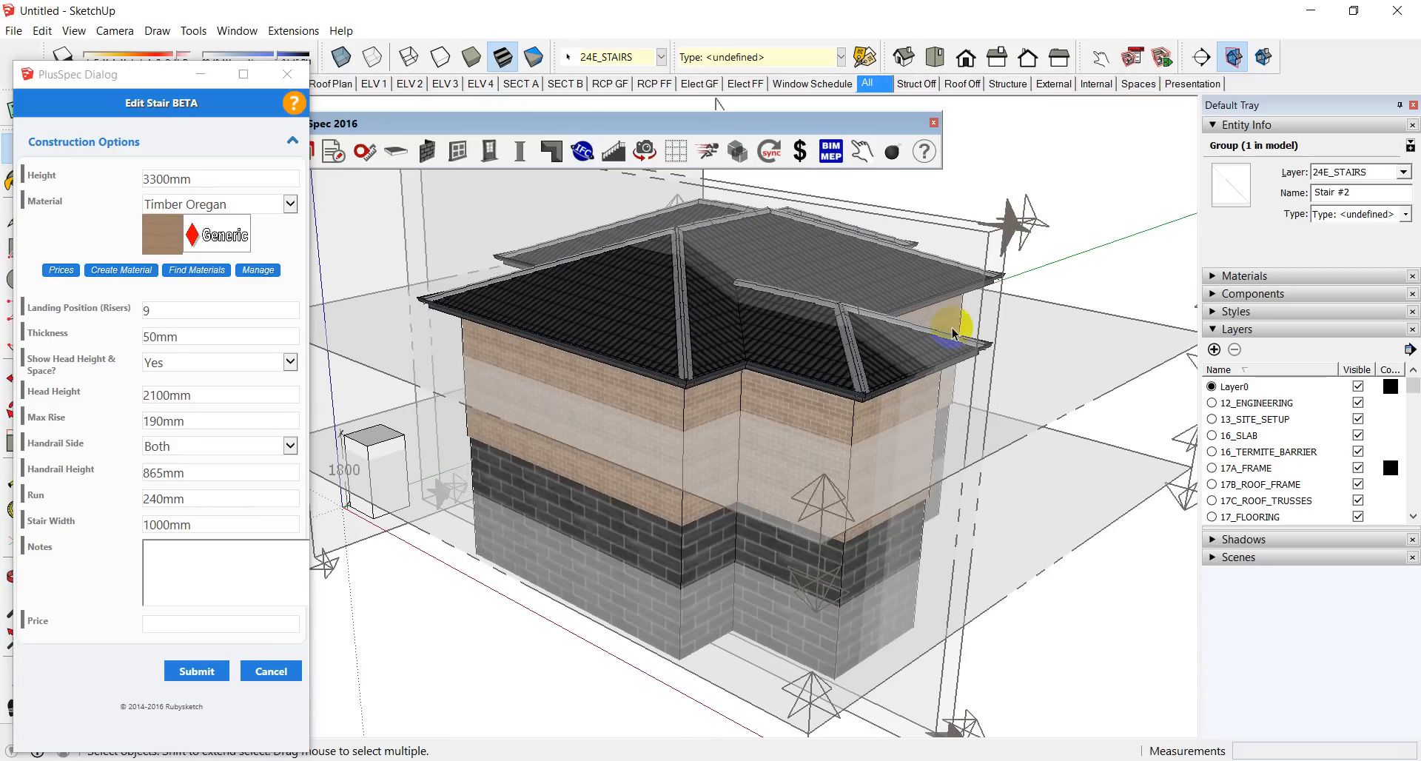
left_click(979, 275)
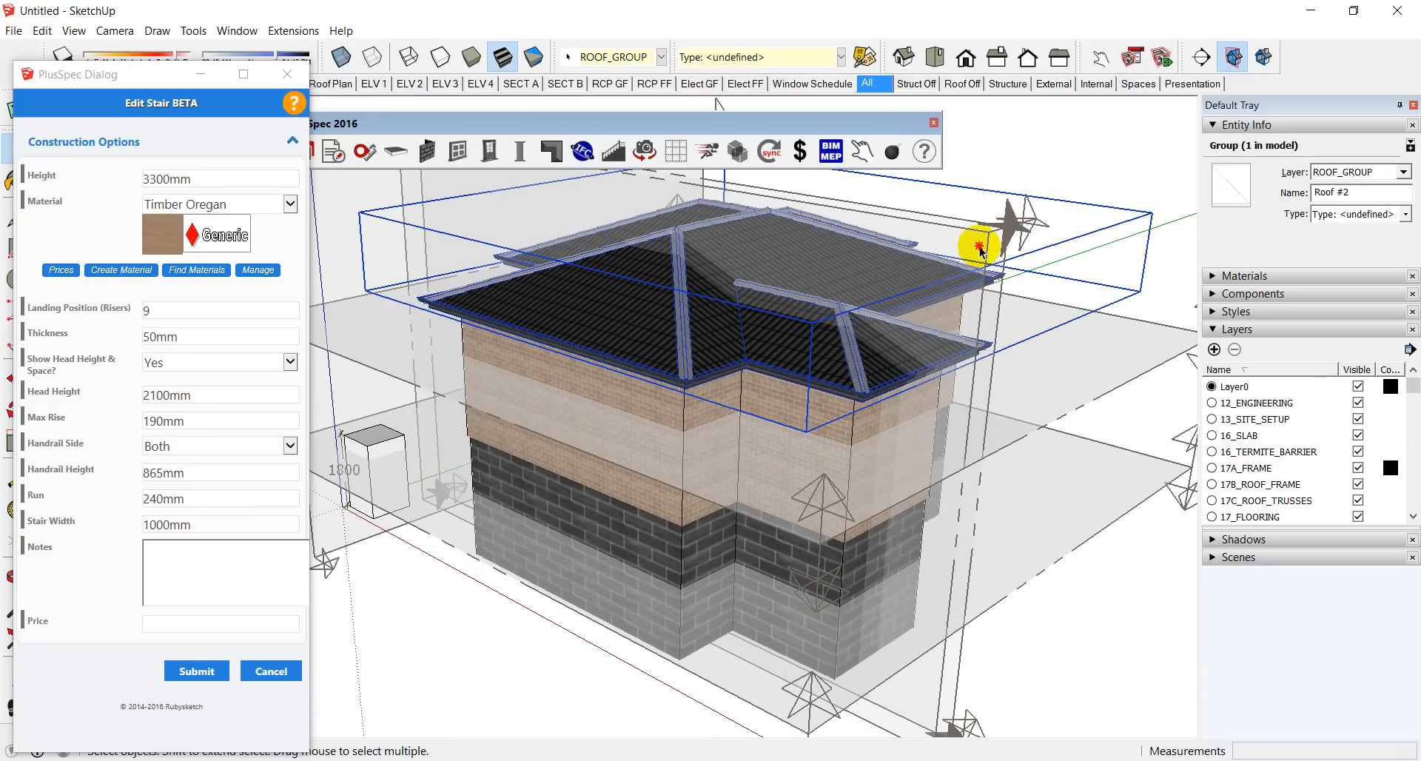
left_click(979, 249)
right_click(979, 249)
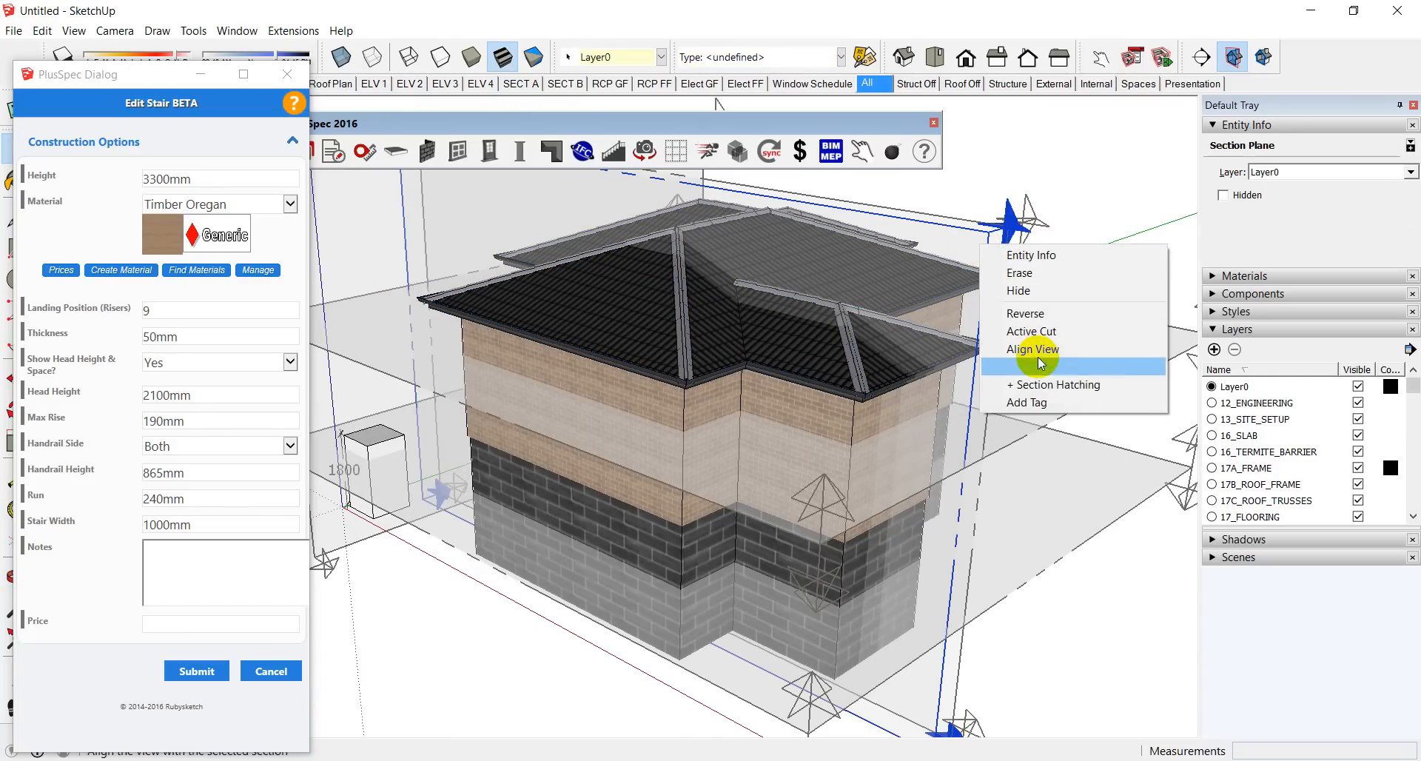
left_click(1046, 331)
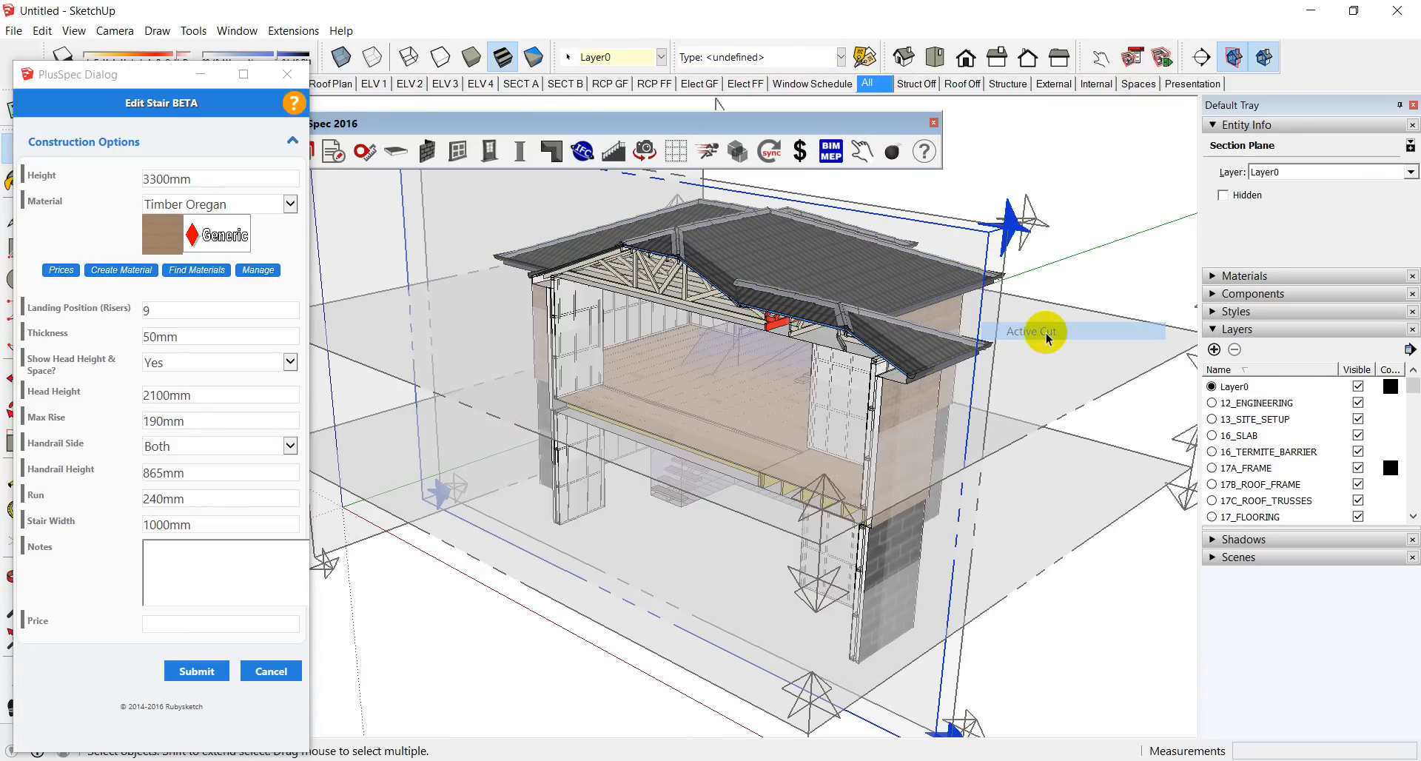
Step: Hide the section planes around the cut-open house, keeping the staircase and its head-space volume in view
middle_click_drag(894, 406, 963, 337)
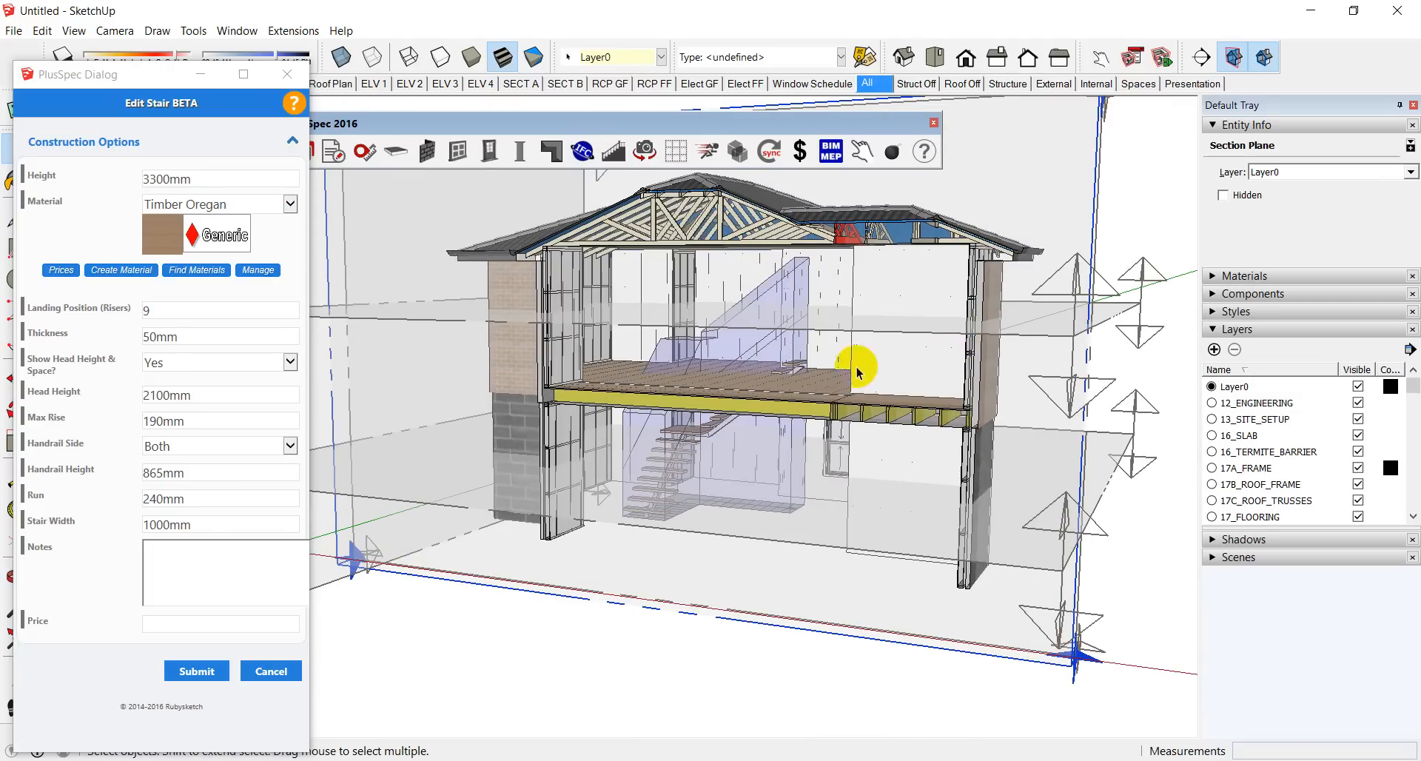
scroll(729, 358, "up", 6)
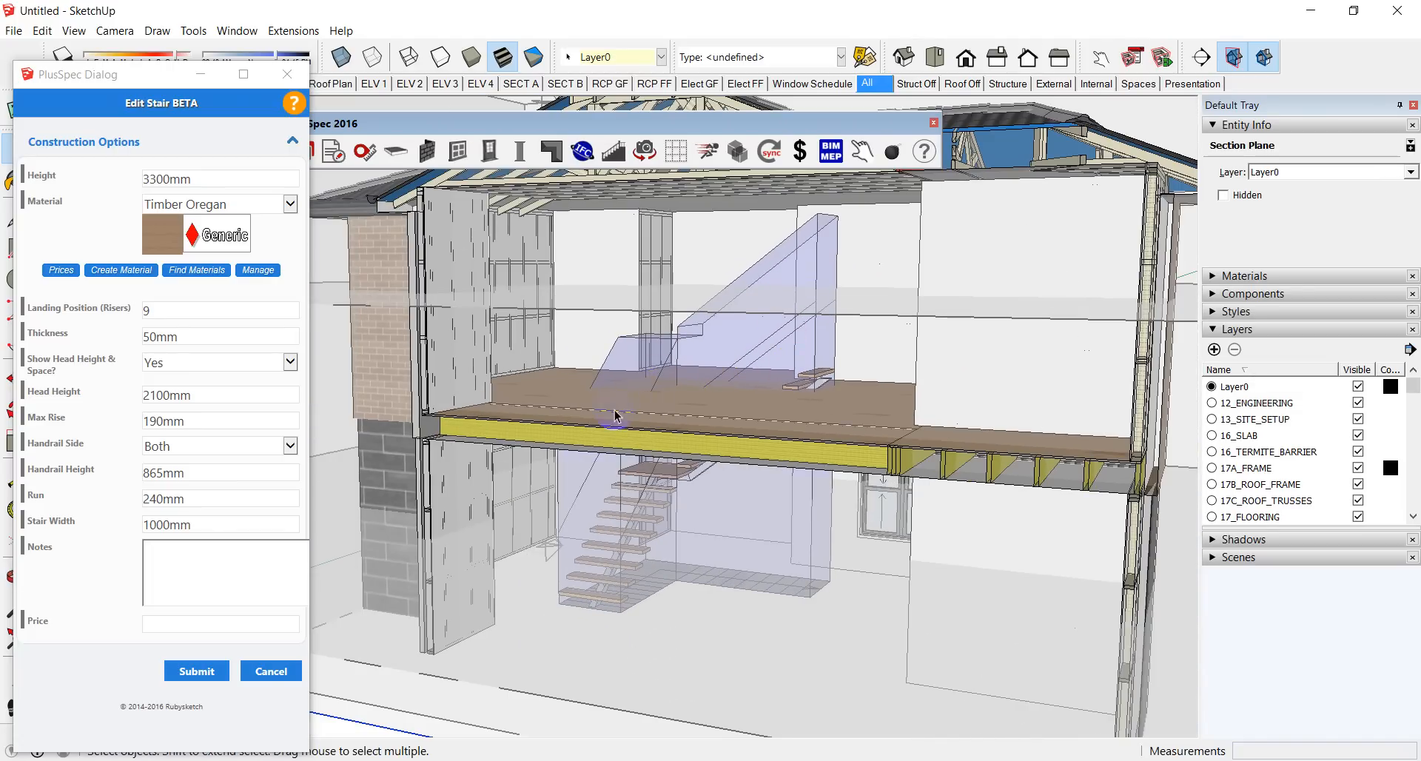
middle_click_drag(664, 406, 474, 426)
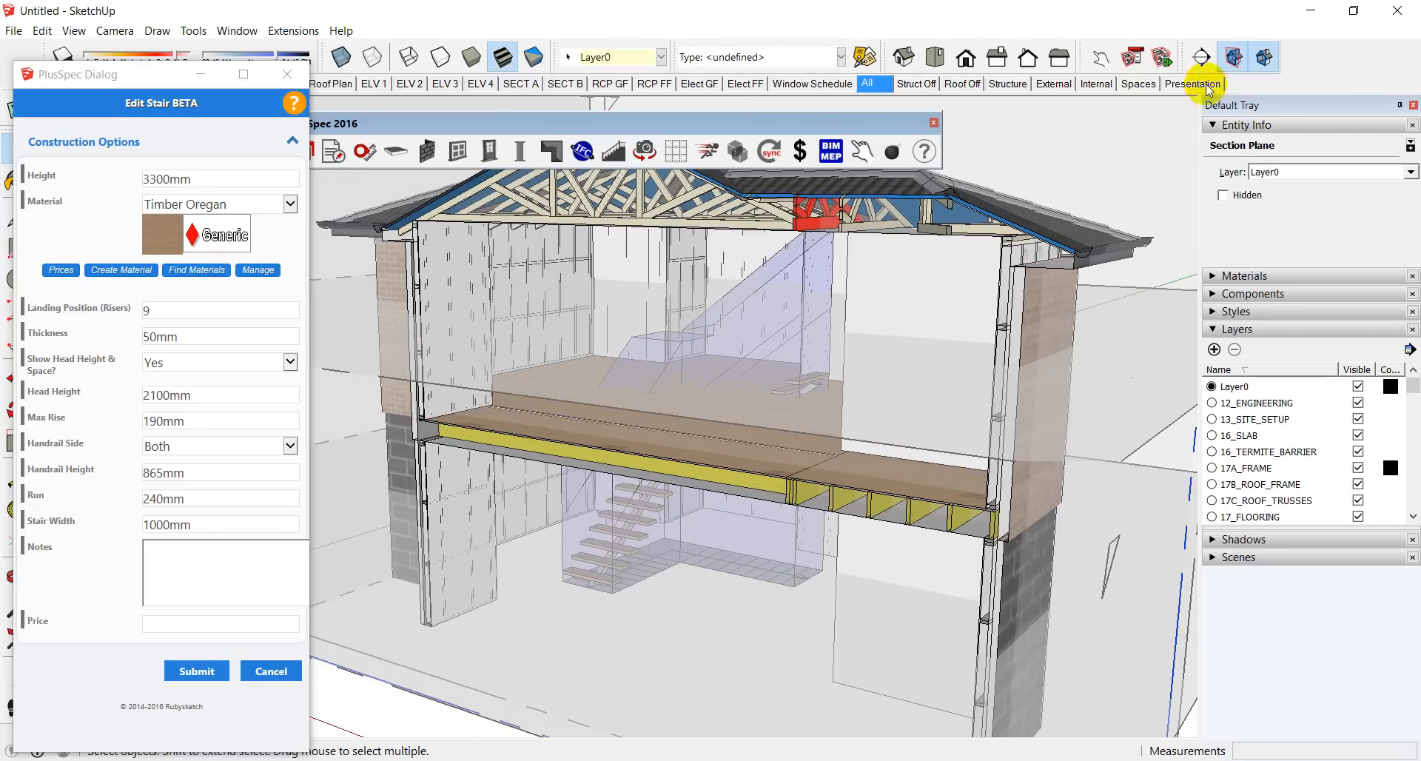
left_click(1232, 57)
Step: Start adding a void to the upper floor joists, setting its first point at a corner of the stair's head-space volume
scroll(690, 431, "up", 3)
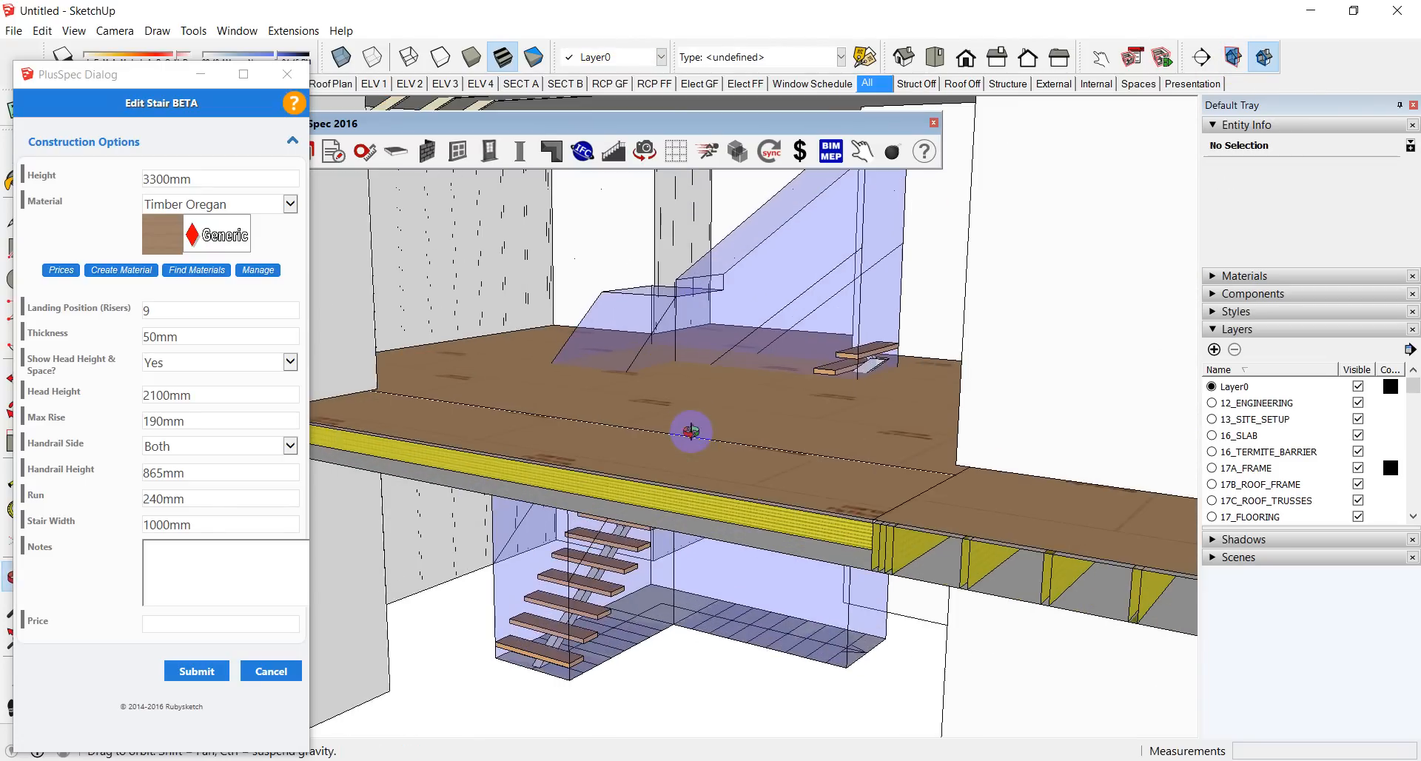
scroll(691, 431, "up", 5)
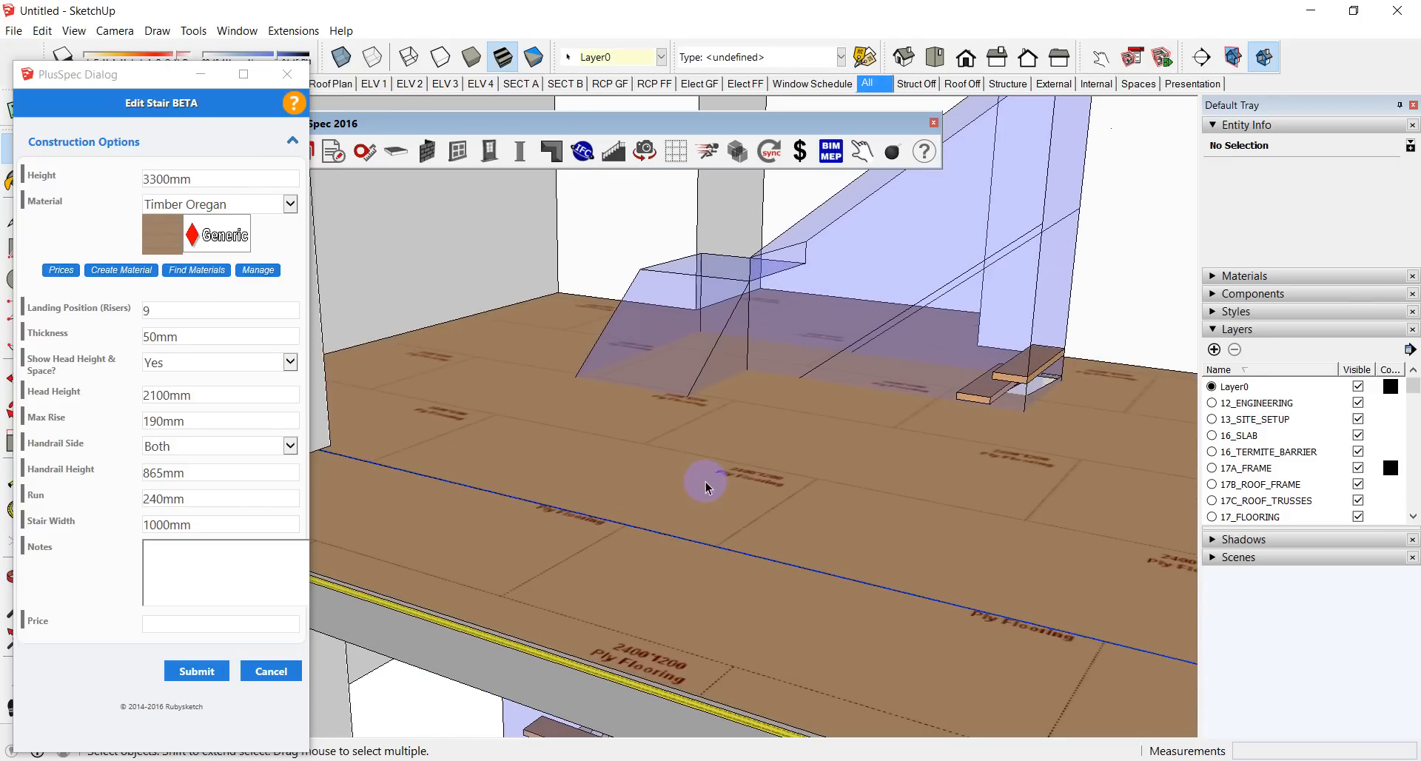
left_click(706, 488)
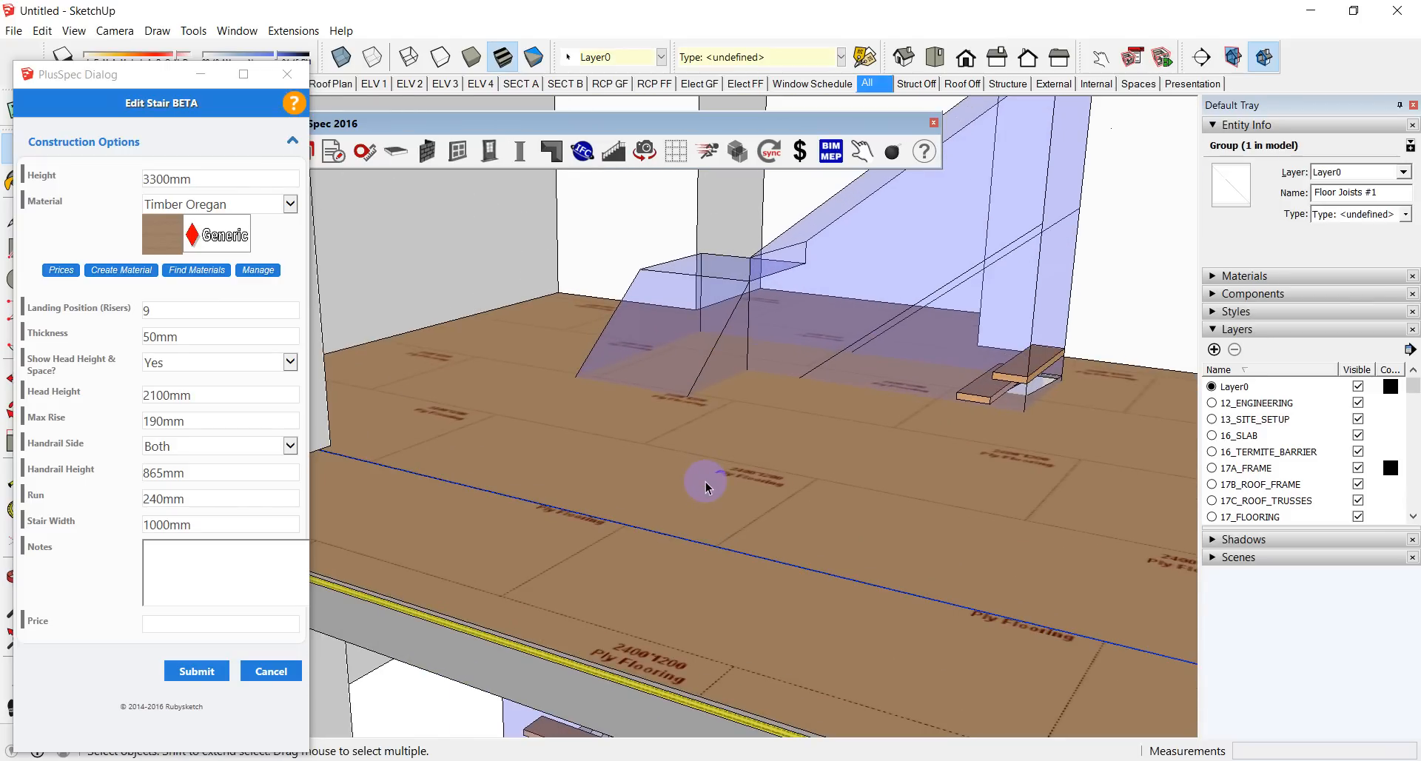
right_click(706, 488)
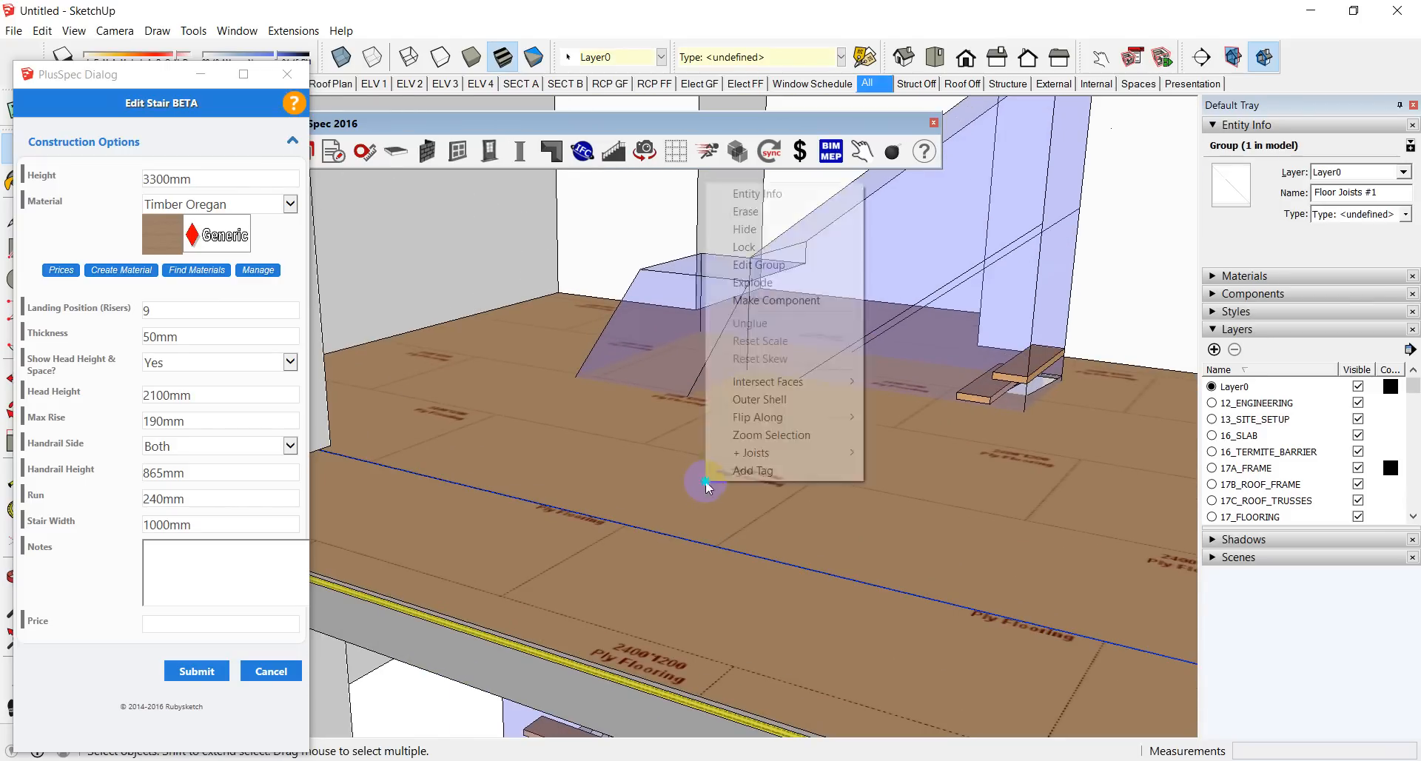
mouse_move(771, 460)
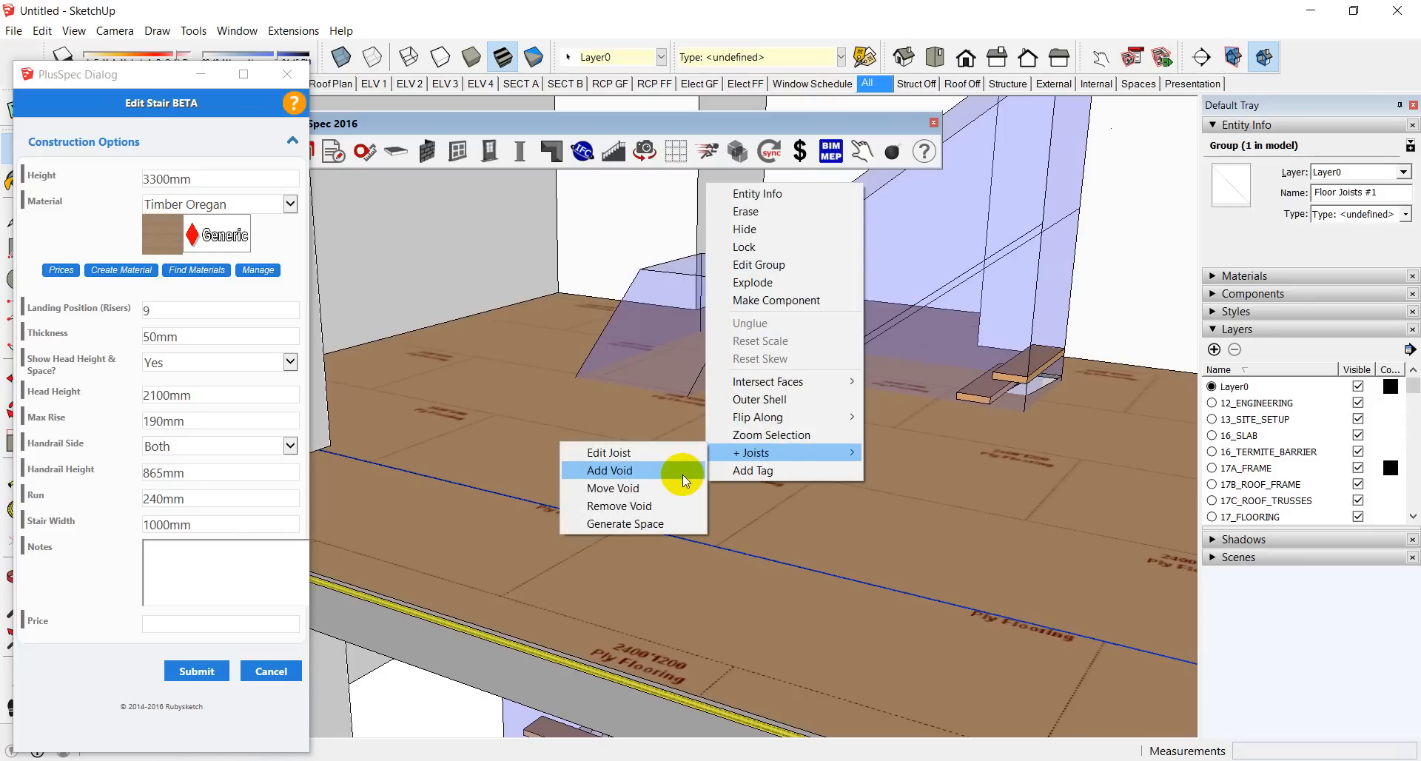
left_click(614, 471)
middle_click_drag(755, 533, 626, 398)
scroll(648, 380, "up", 3)
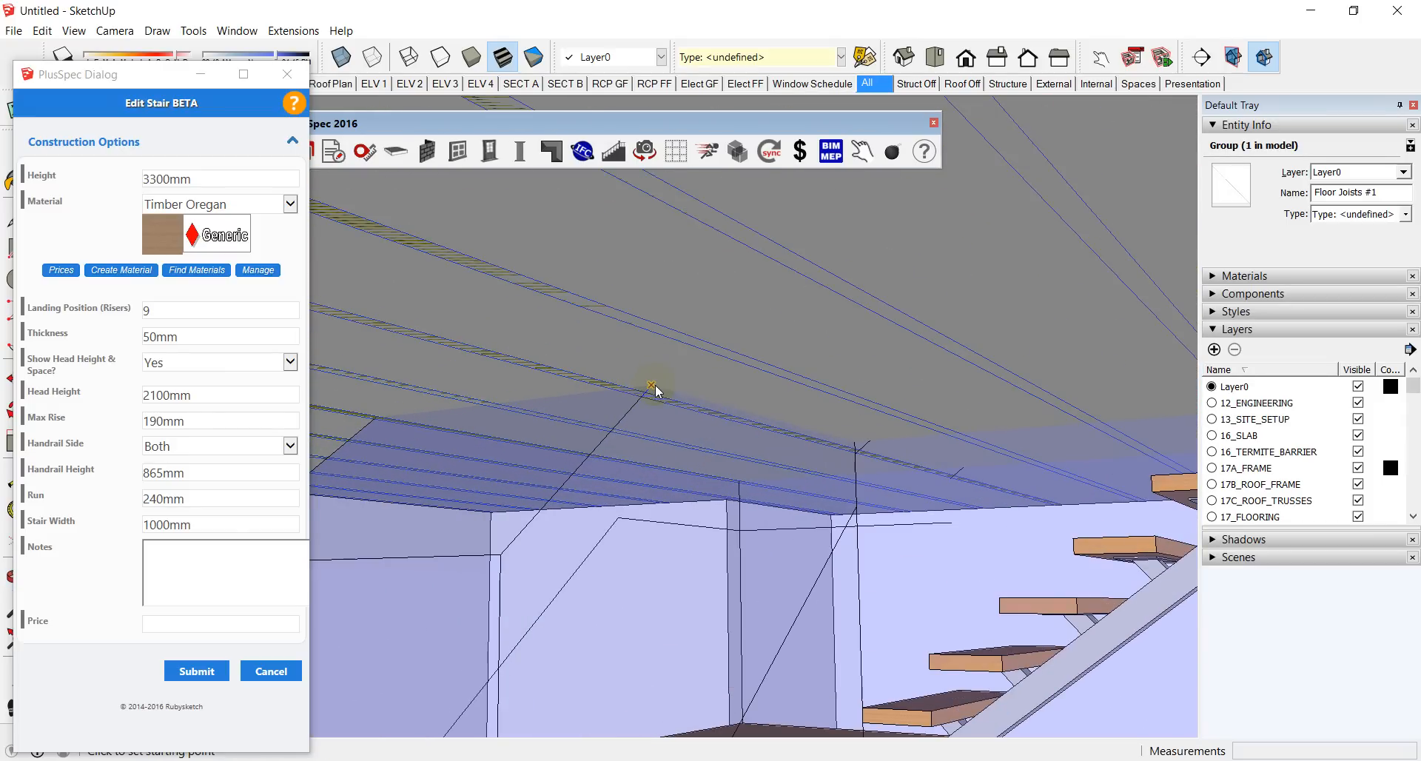
left_click(652, 386)
Step: Trace the L-shaped void along the stair's head space with sides of 1000, about 2322, 3160, 1000 and 2160 mm, and close the outline
middle_click_drag(488, 412, 746, 432)
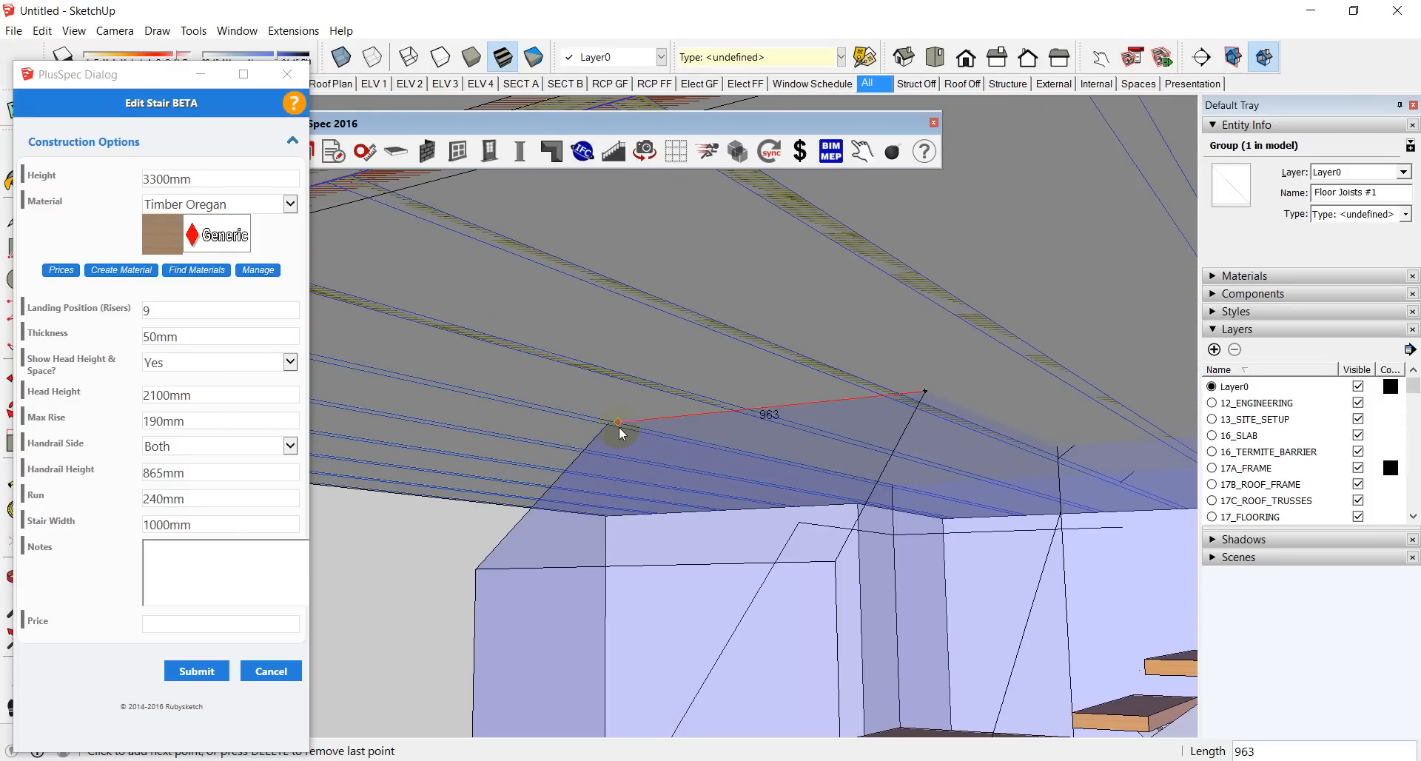
middle_click_drag(717, 434, 821, 432)
scroll(808, 505, "up", 3)
scroll(810, 503, "up", 1)
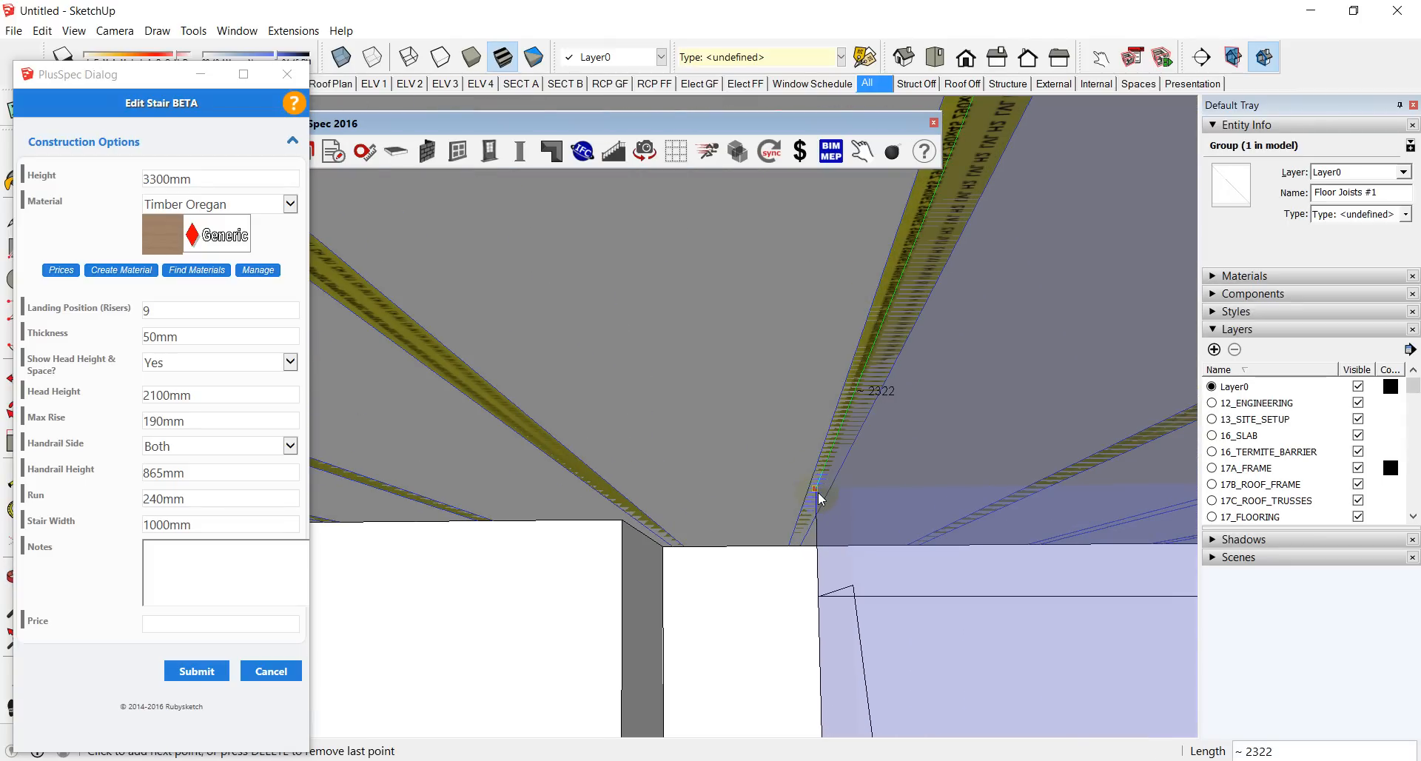
left_click(817, 492)
scroll(821, 505, "down", 3)
middle_click_drag(934, 530, 683, 489)
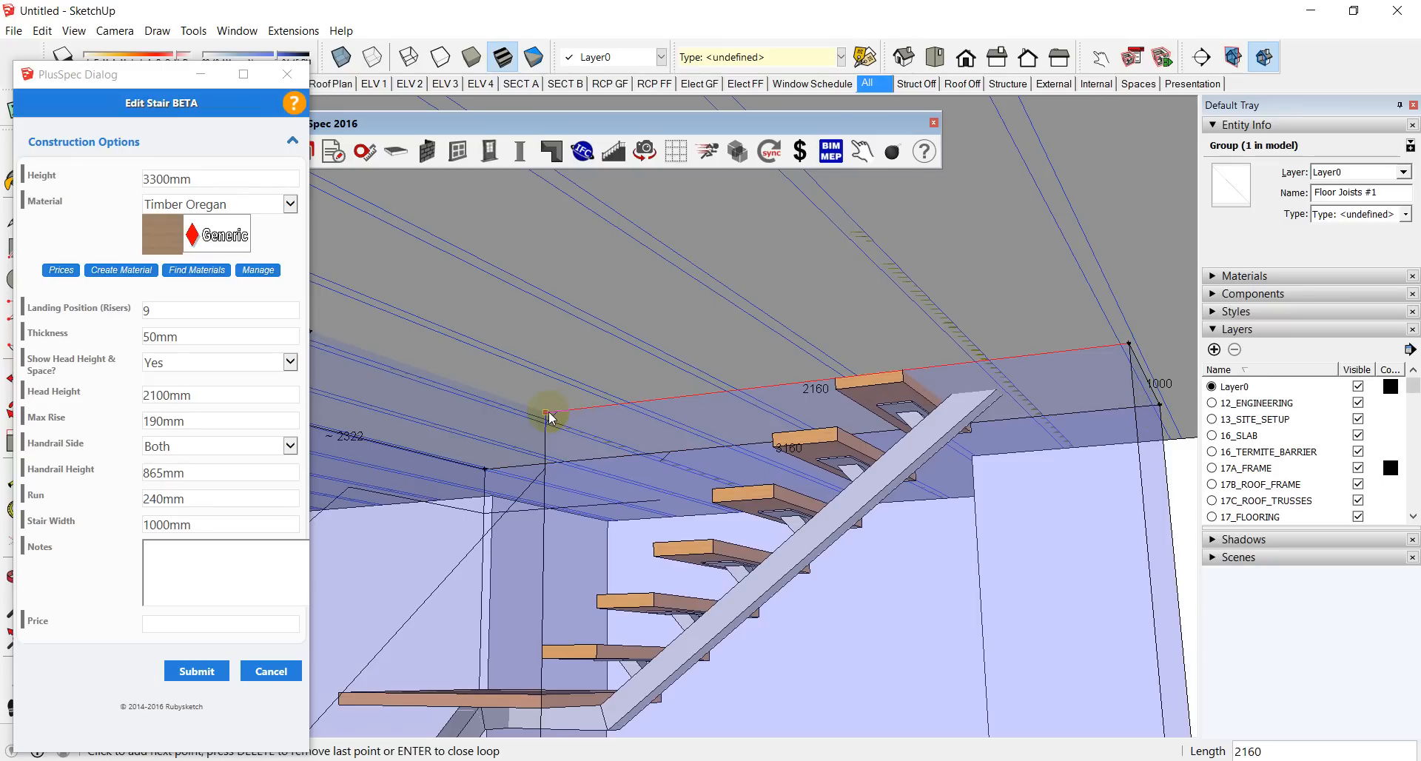
scroll(538, 419, "up", 5)
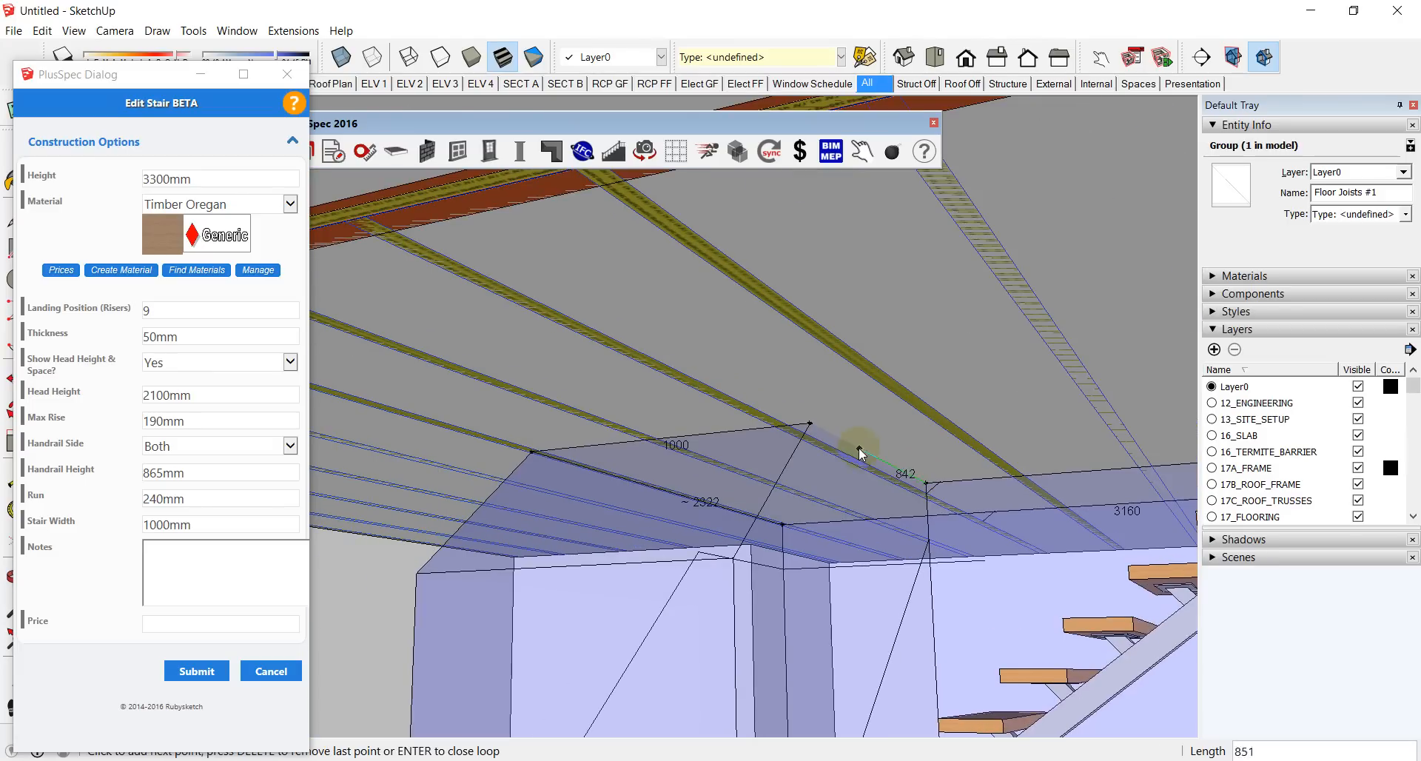
left_click(811, 423)
middle_click_drag(811, 424, 812, 499)
scroll(812, 499, "down", 4)
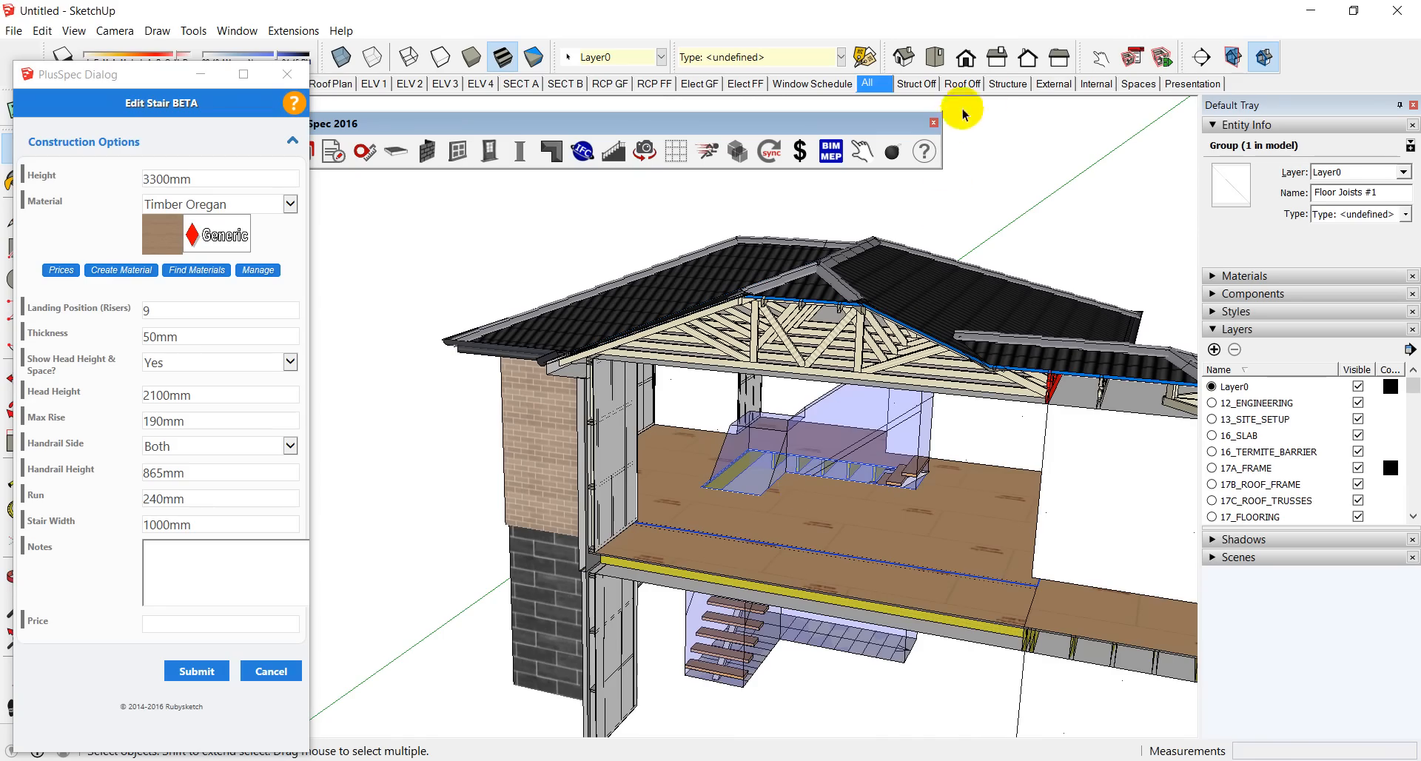
Step: Switch to the Structure scene to expose the upper floor joists around the stair void, and clear the selection
left_click(1007, 84)
scroll(907, 503, "up", 6)
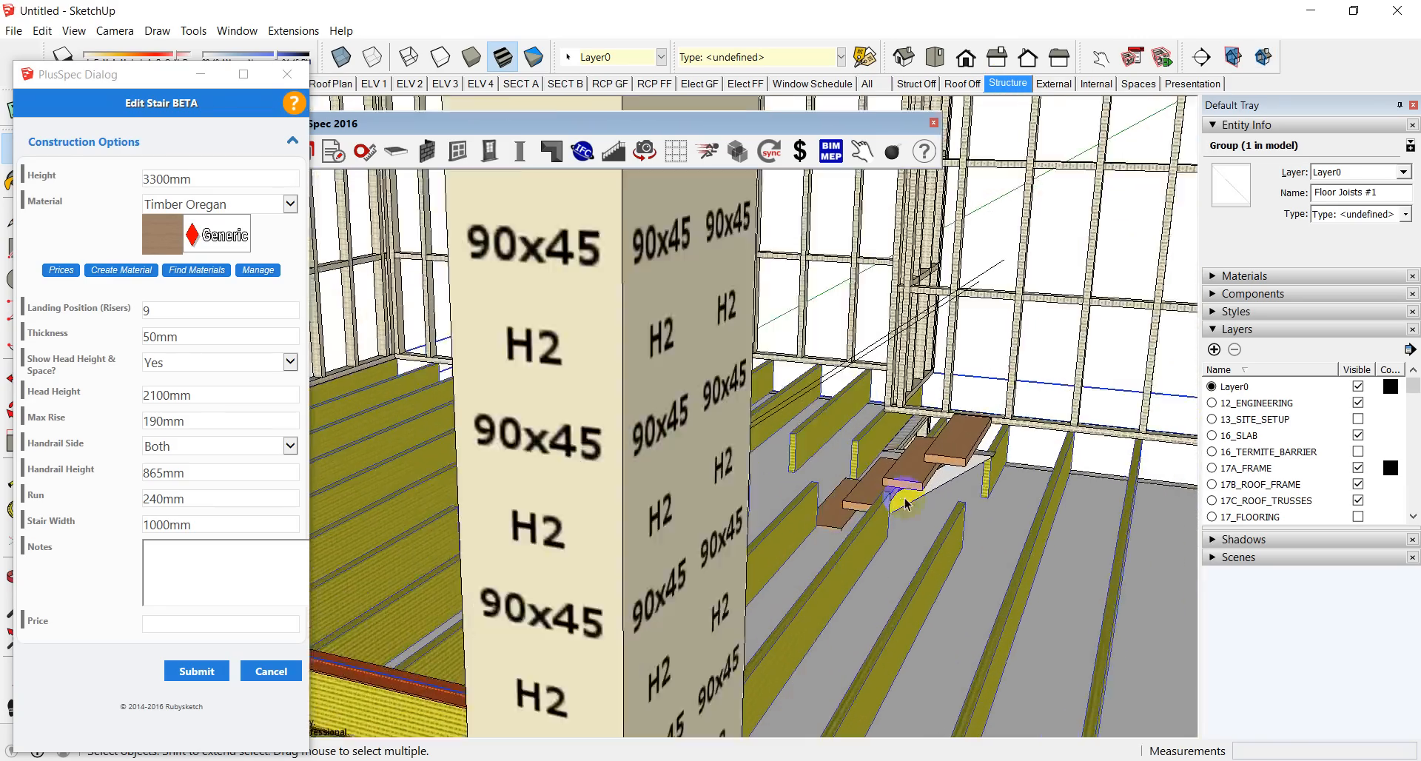
mouse_move(907, 503)
middle_mouse_down()
mouse_move(856, 498)
mouse_move(708, 561)
mouse_move(929, 561)
mouse_move(723, 546)
mouse_move(850, 495)
mouse_move(846, 508)
mouse_move(851, 483)
mouse_move(913, 482)
middle_mouse_up()
left_click(713, 549)
left_click(754, 555)
Step: Edit the upper floor joists to include perimeter beams, and set the joist direction with two points to rebuild them around the void
left_click(658, 458)
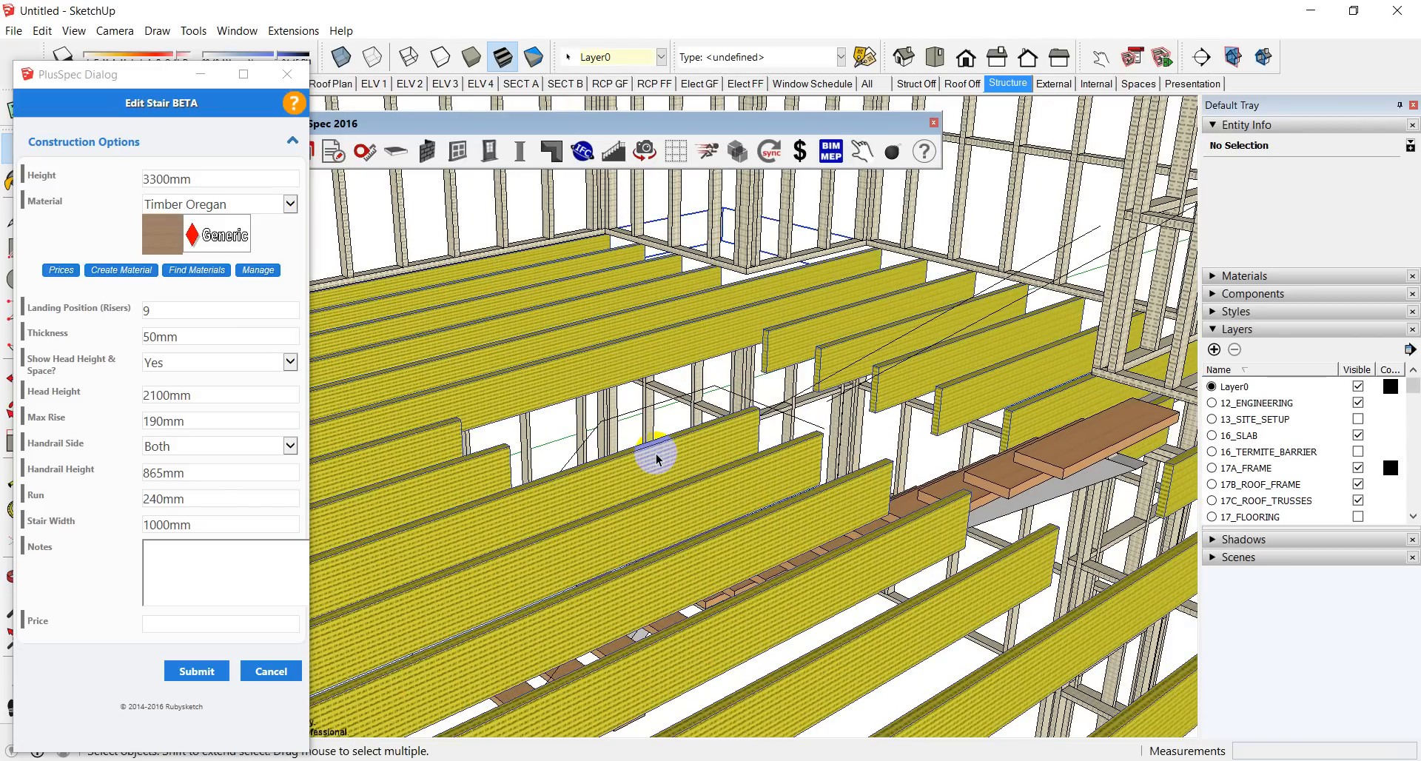
right_click(659, 459)
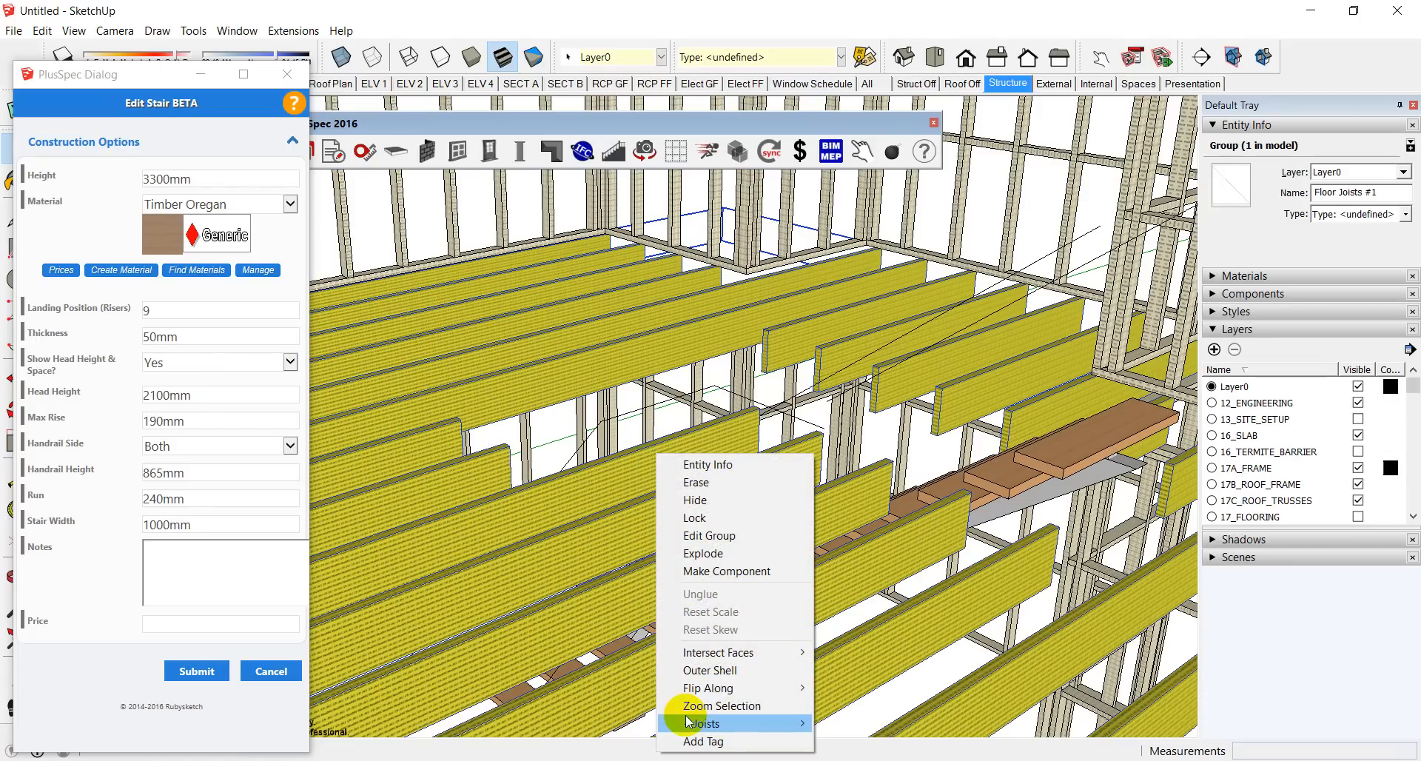
mouse_move(680, 723)
left_click(611, 650)
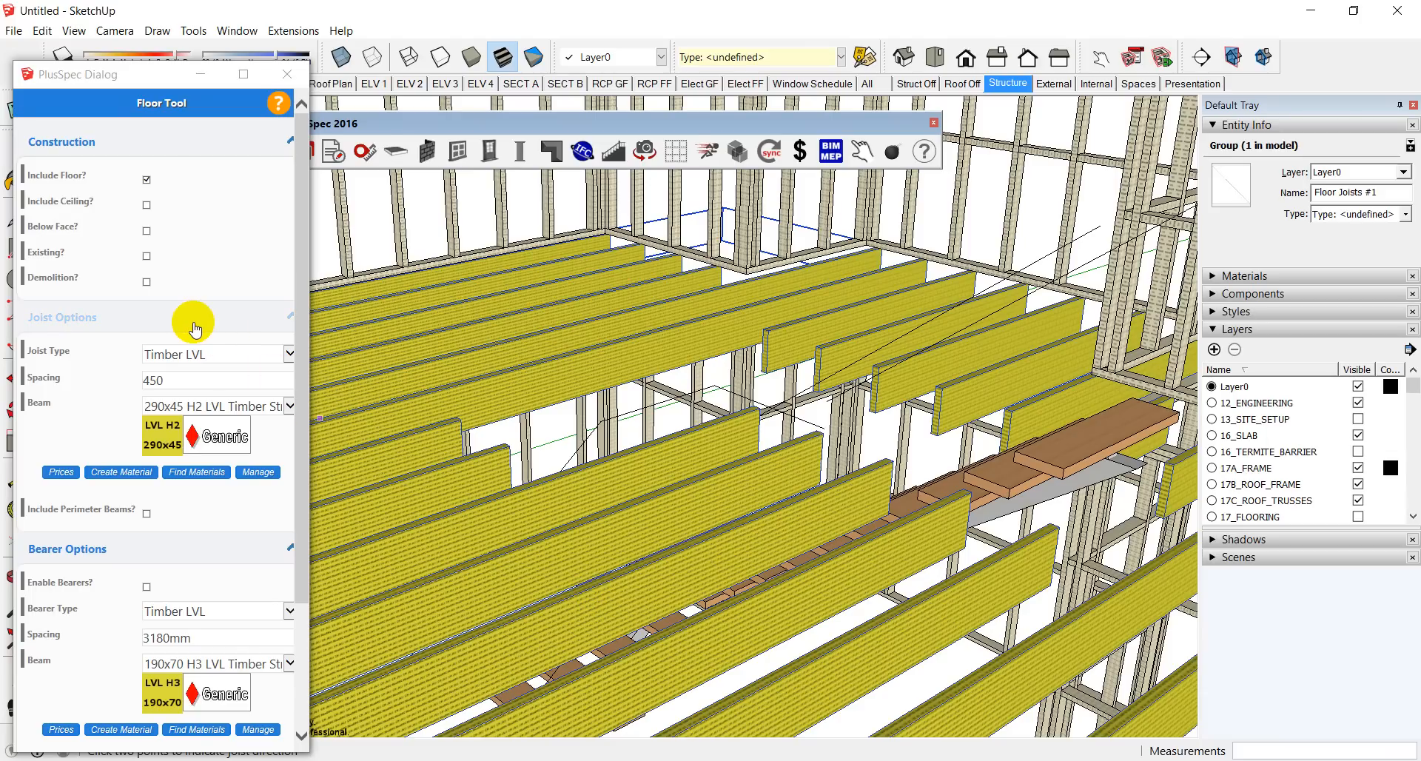
left_click(147, 513)
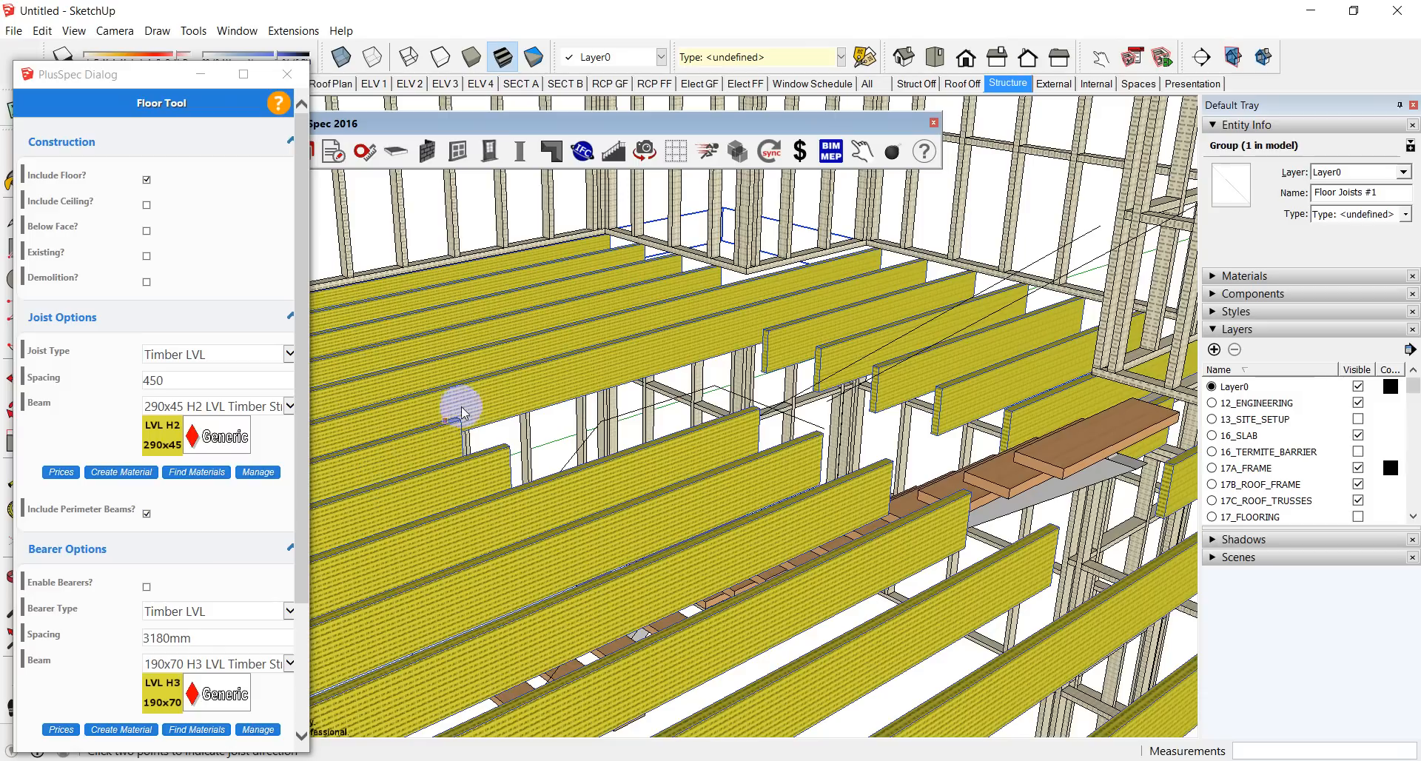
left_click(557, 490)
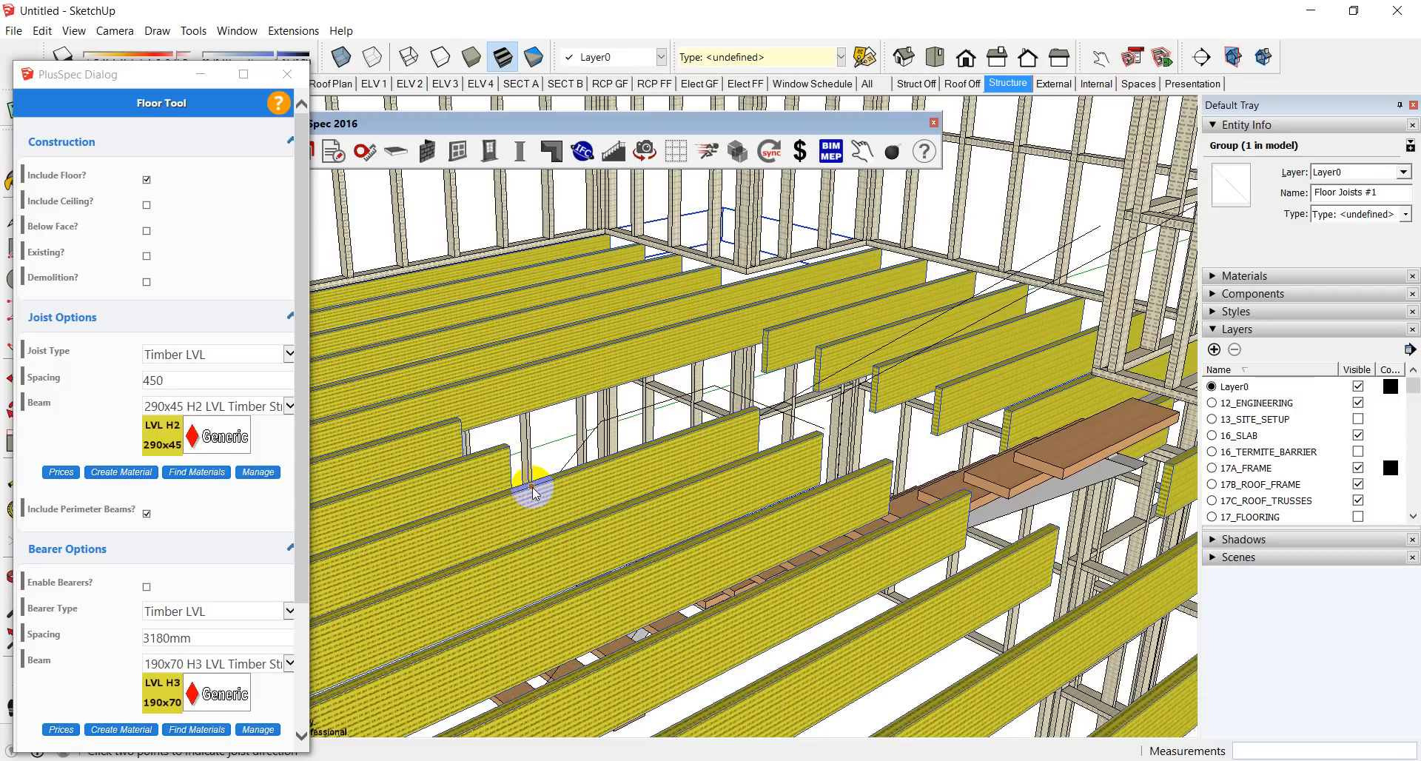
left_click(532, 487)
left_click(585, 481)
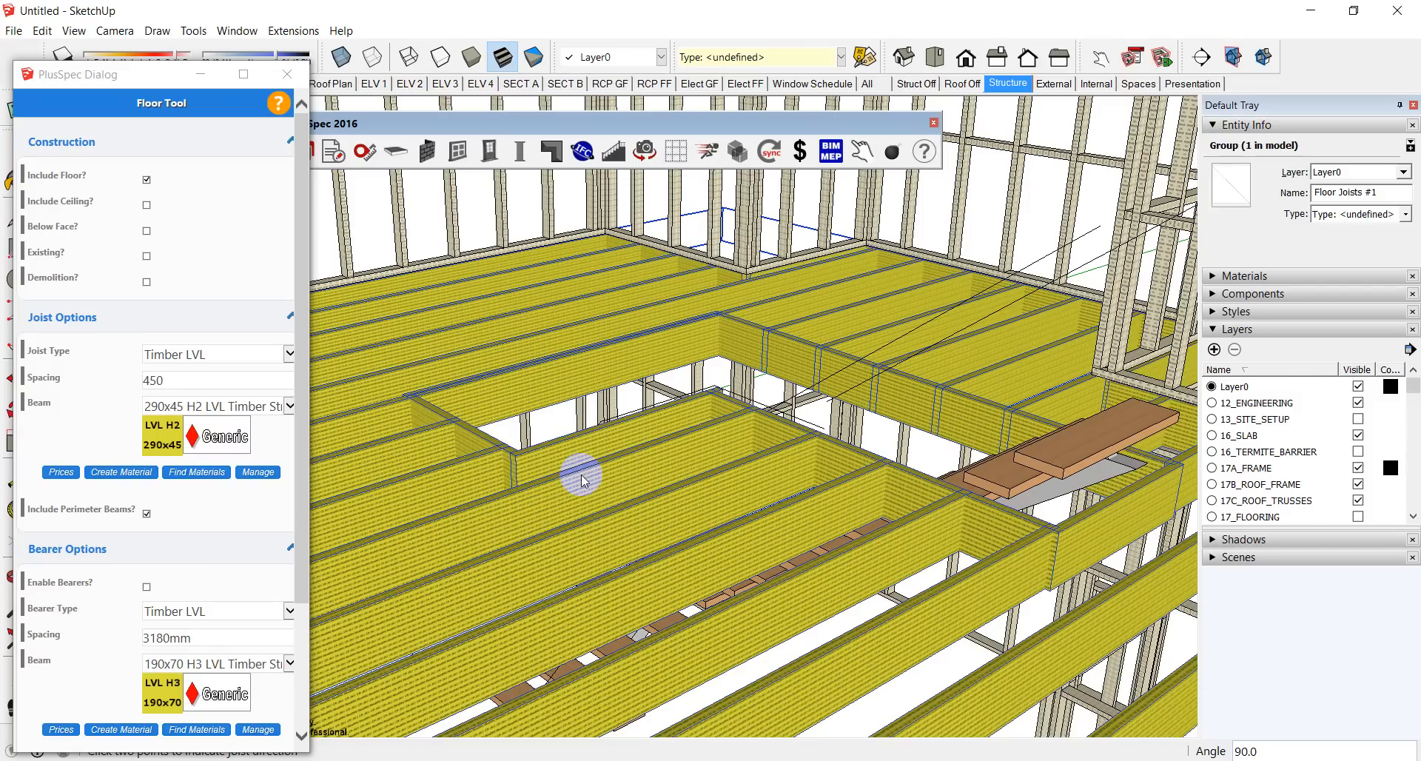
Step: Examine the beams around the stair void and the whole house frame from several sides, and close the floor and stair dialogs
middle_click_drag(753, 432, 555, 635)
scroll(844, 429, "down", 10)
scroll(587, 533, "up", 5)
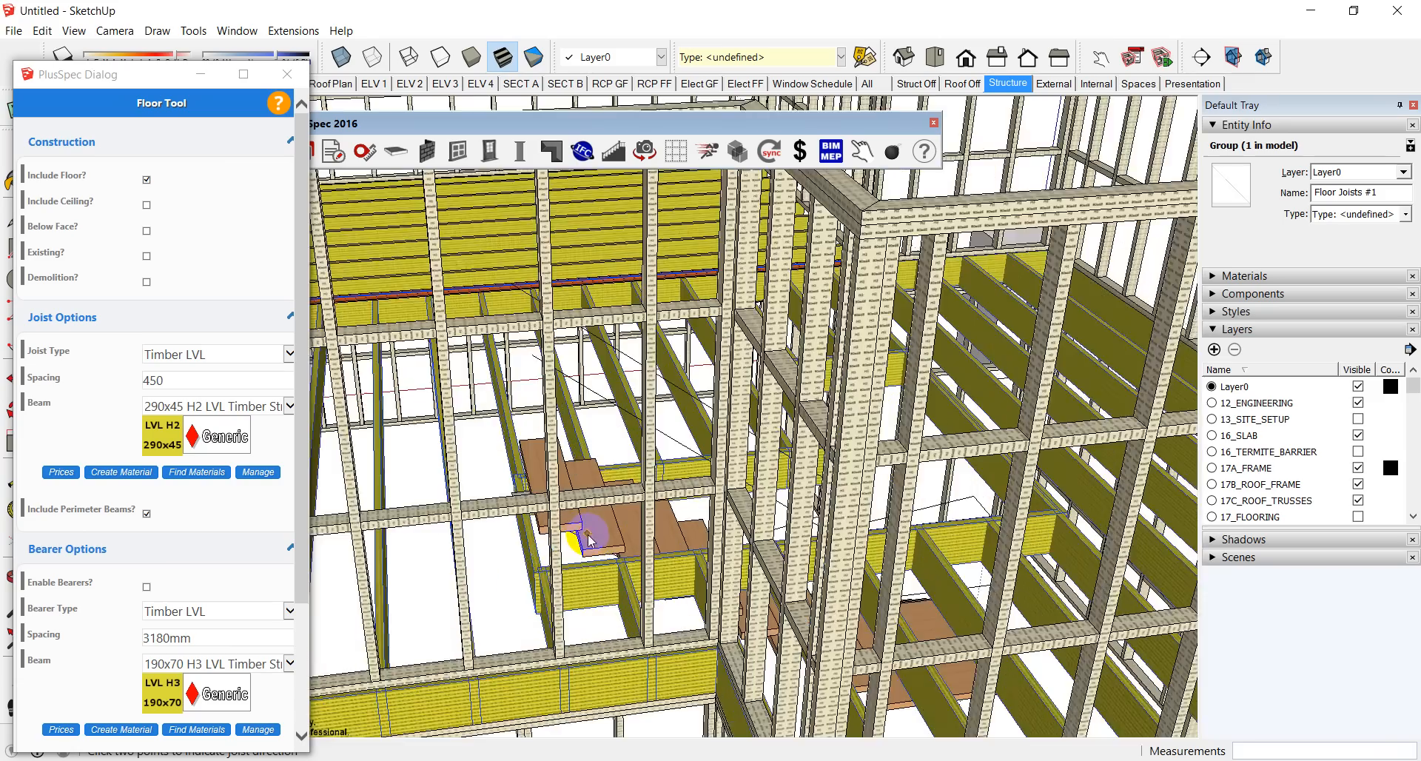
scroll(590, 540, "down", 10)
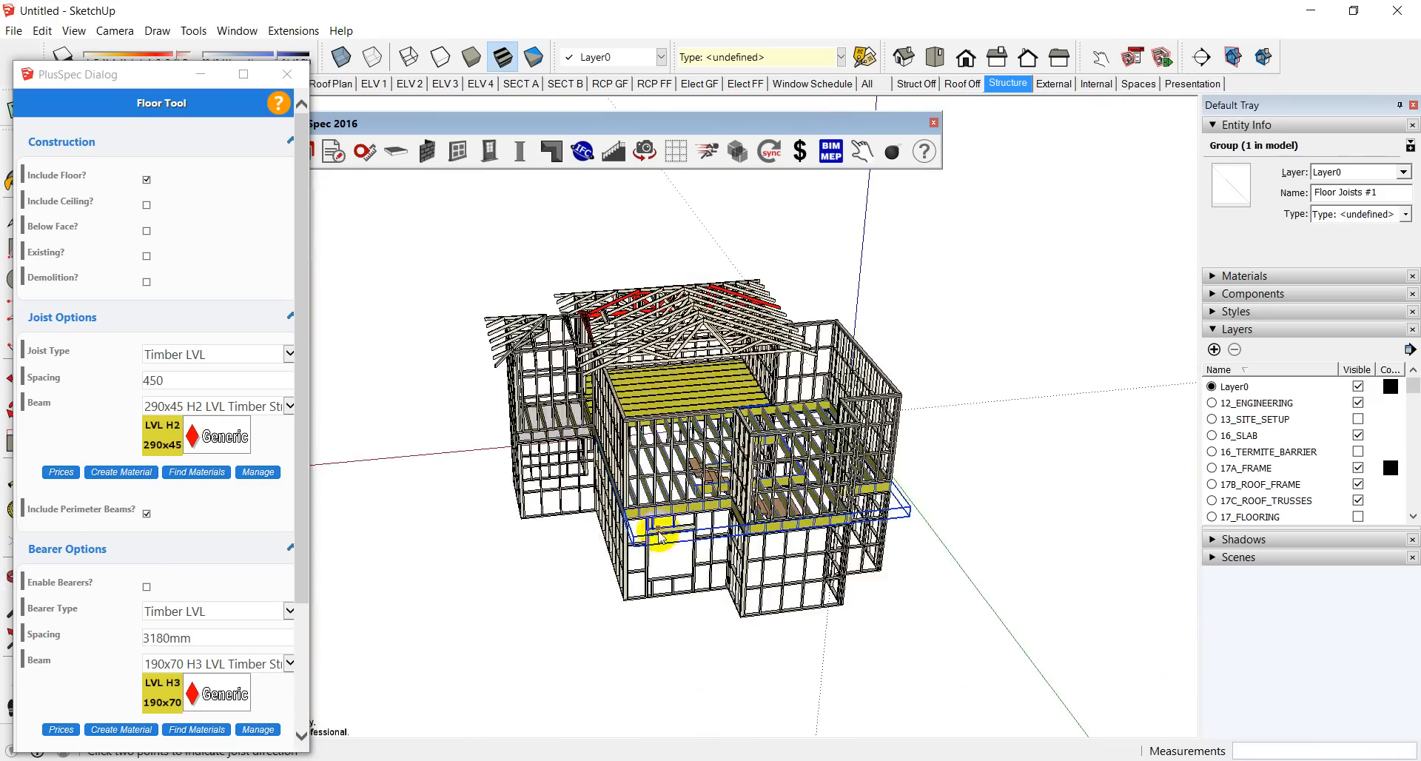
middle_click_drag(989, 375, 984, 424)
middle_click_drag(742, 442, 777, 429)
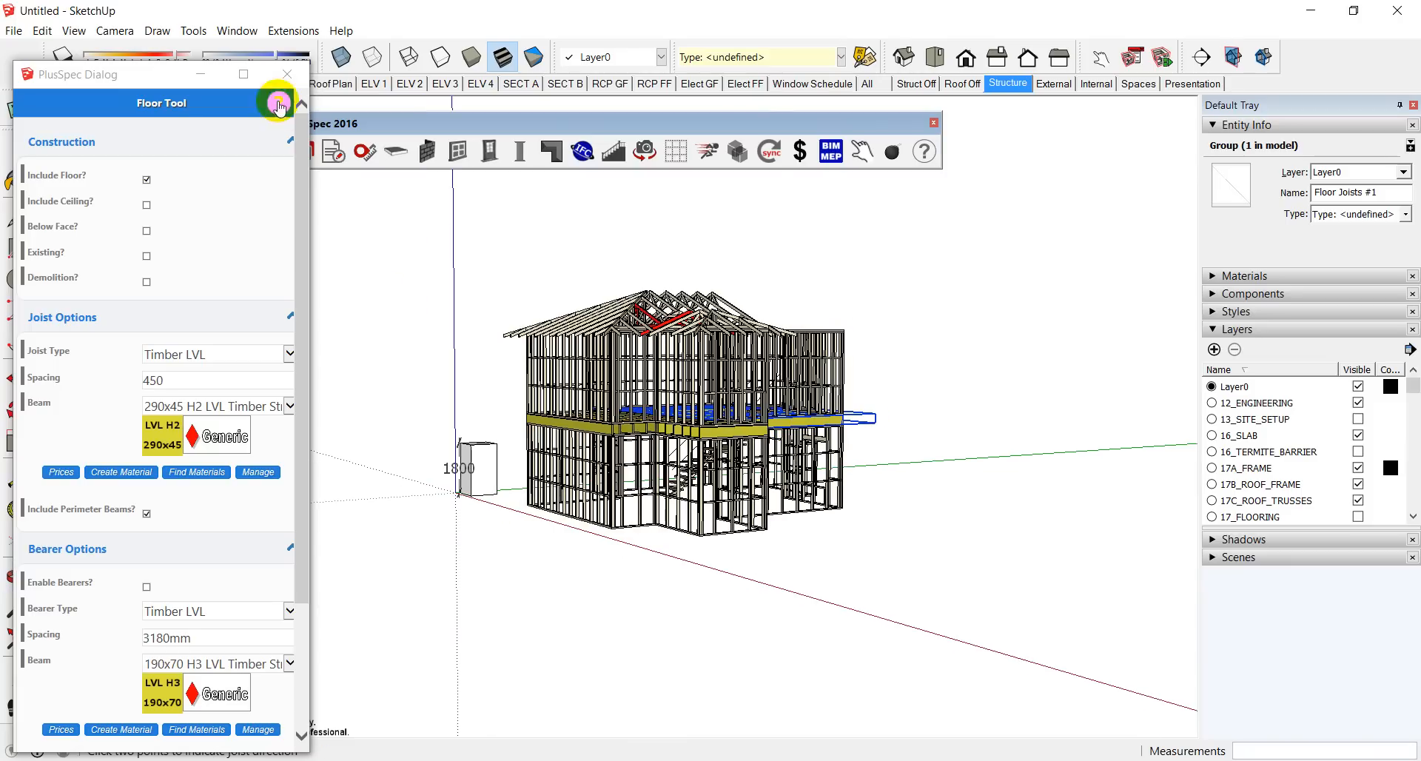
left_click(289, 72)
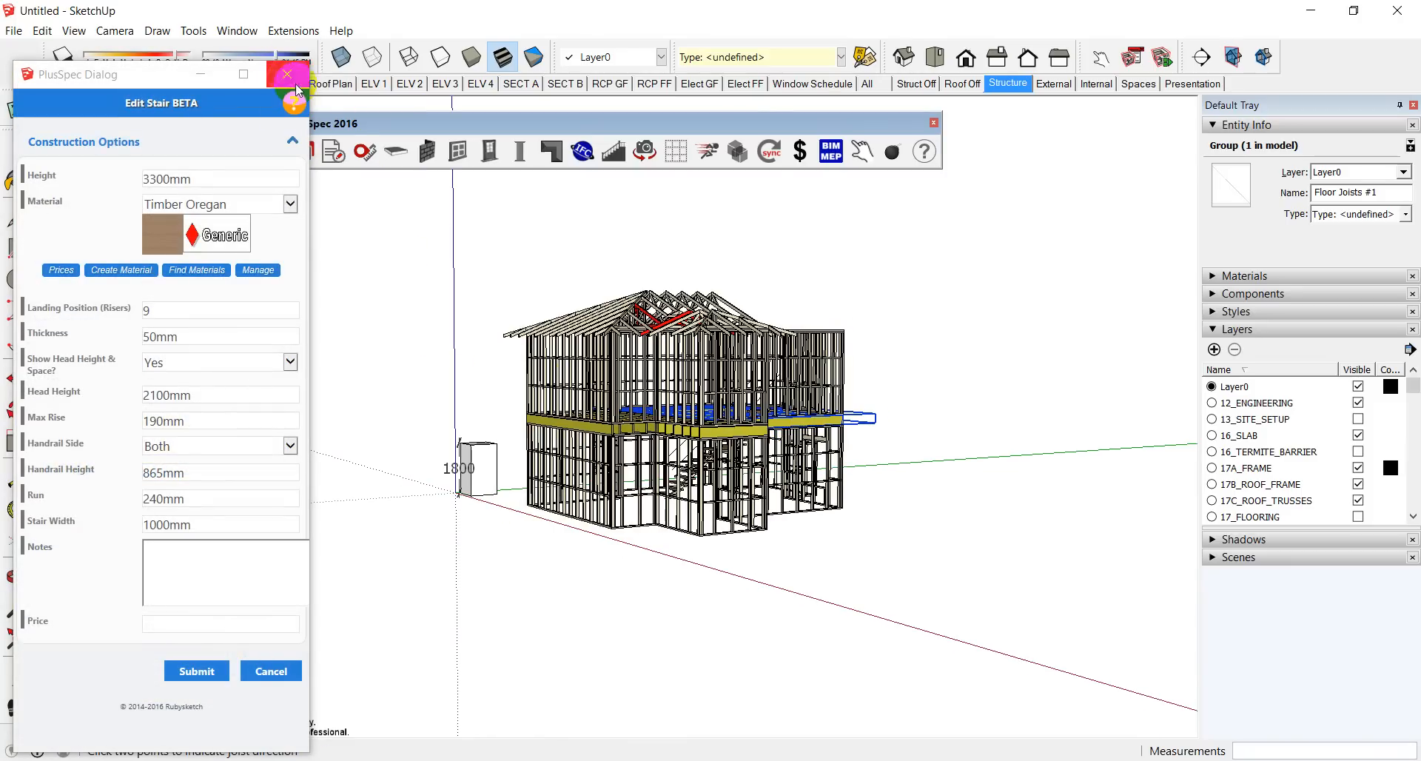
middle_click_drag(461, 349, 495, 253)
Step: Generate the PlusSpec take-off report in the browser and review its 12_ENGINEERING and 17_JOIST quantities
left_click(334, 151)
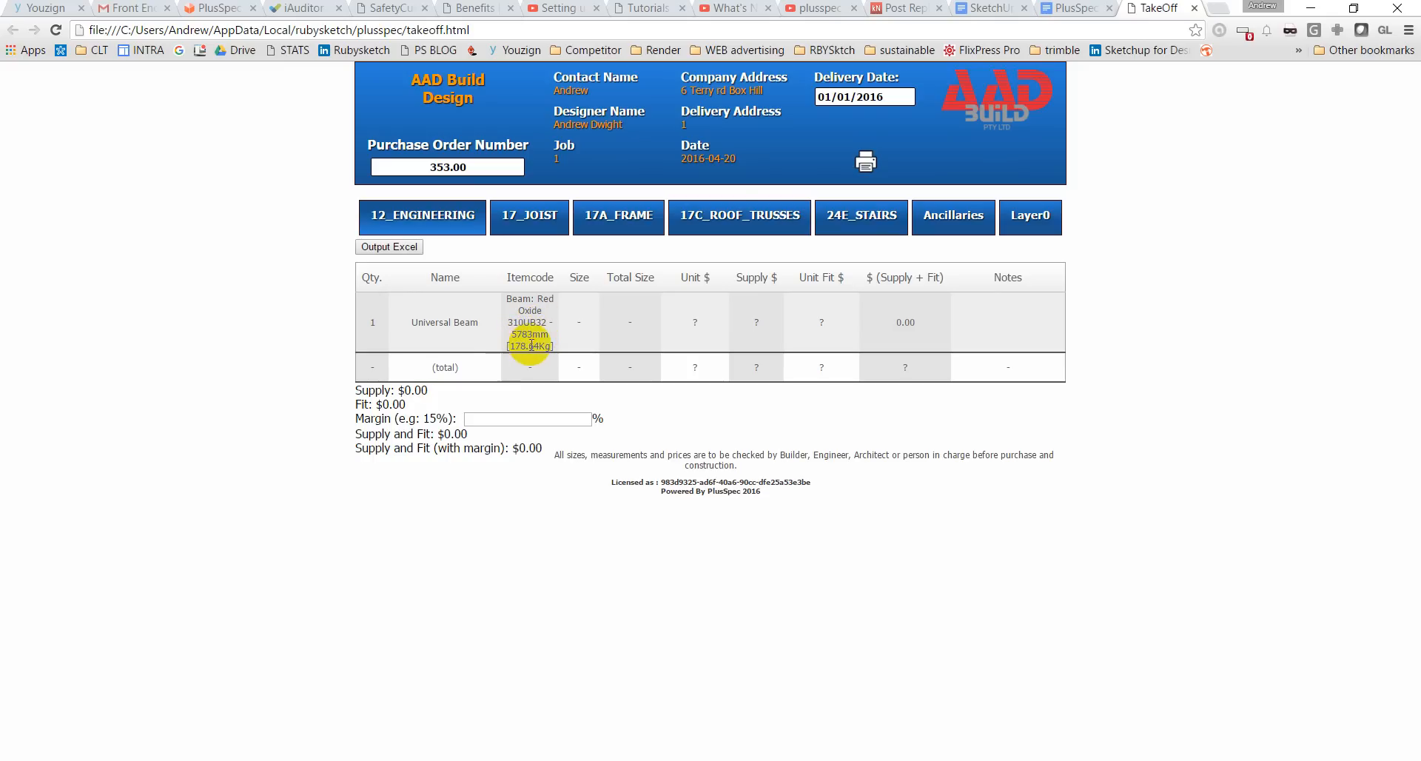
left_click(534, 222)
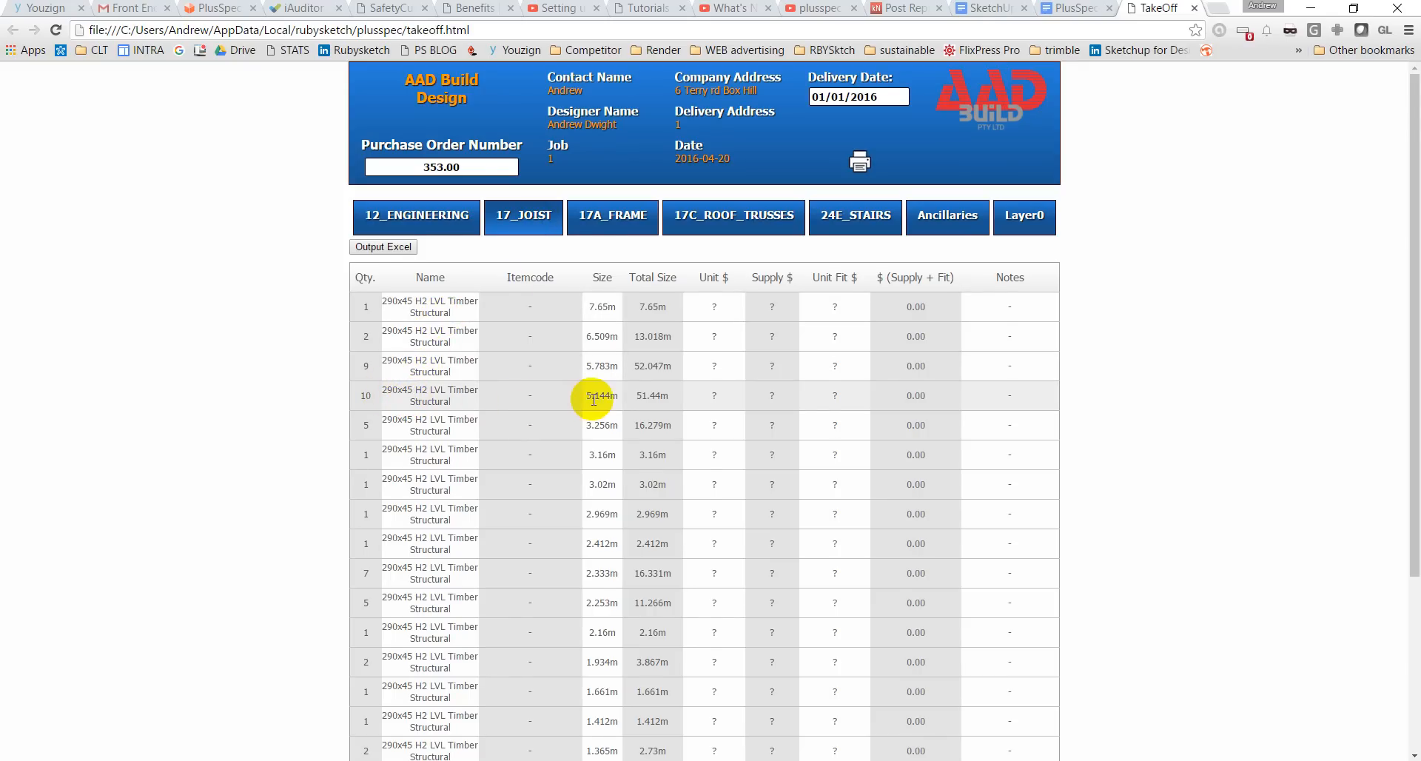
scroll(589, 400, "down", 3)
scroll(588, 400, "up", 5)
Step: Review the 17A_FRAME quantities, collapsing the 90x35 and 90x45 H2 Timber Structural items to their totals
left_click(630, 225)
scroll(469, 326, "down", 10)
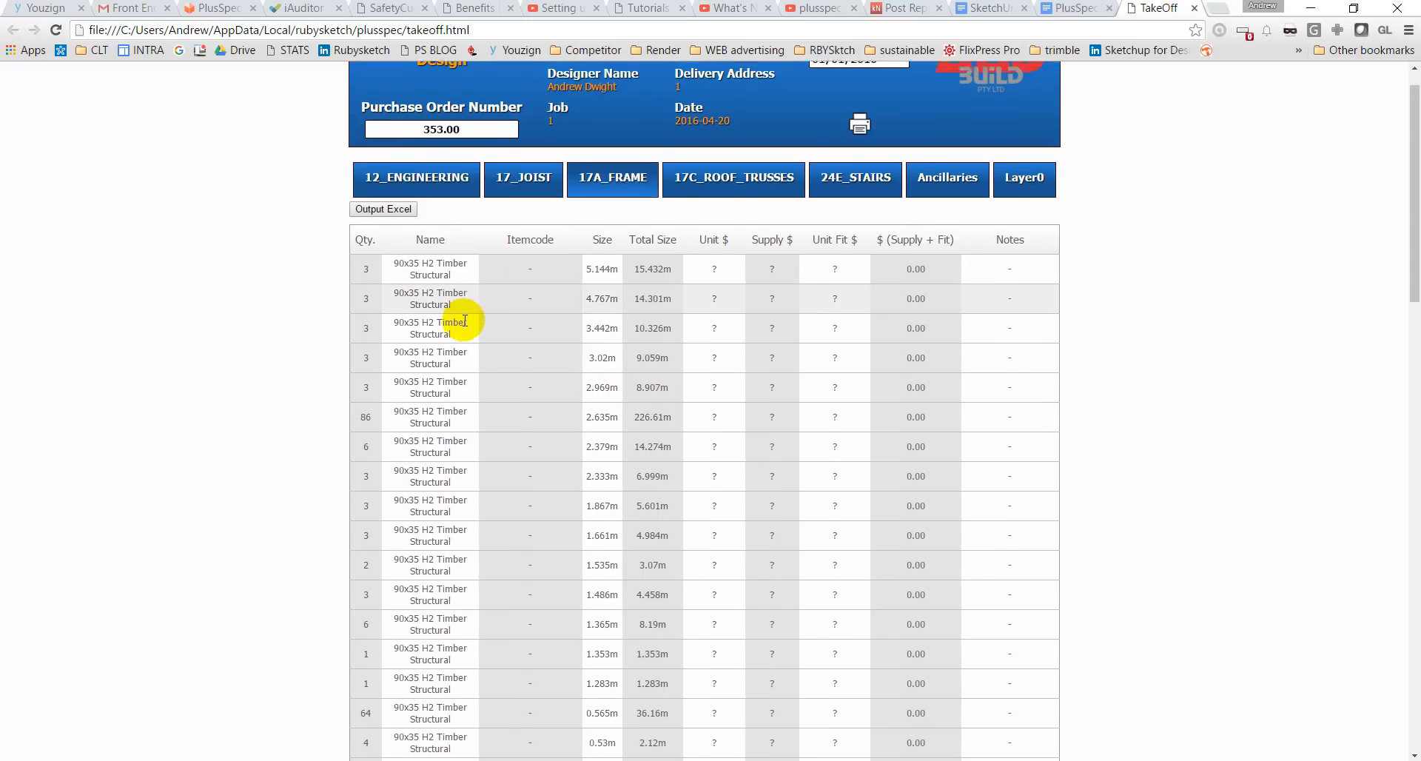
scroll(464, 320, "down", 2)
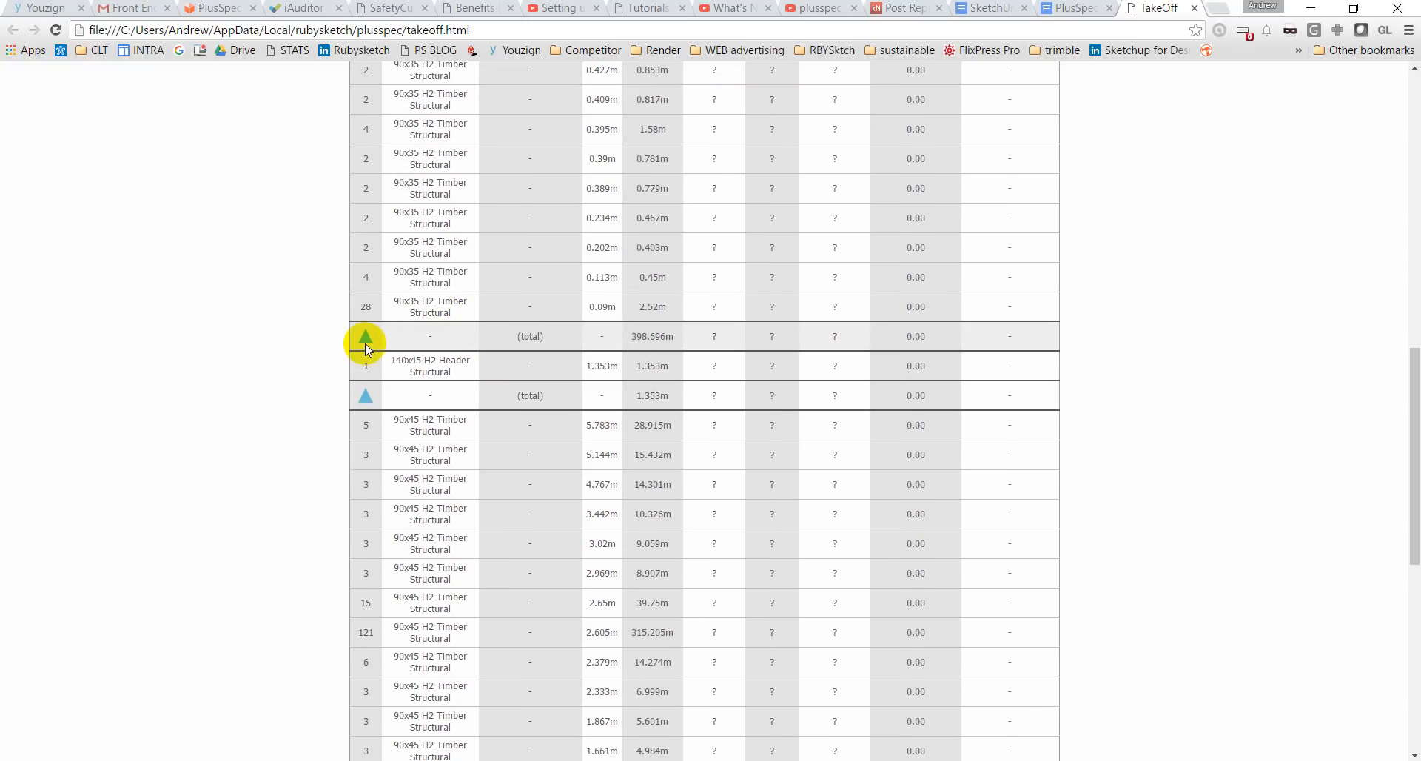
left_click(365, 342)
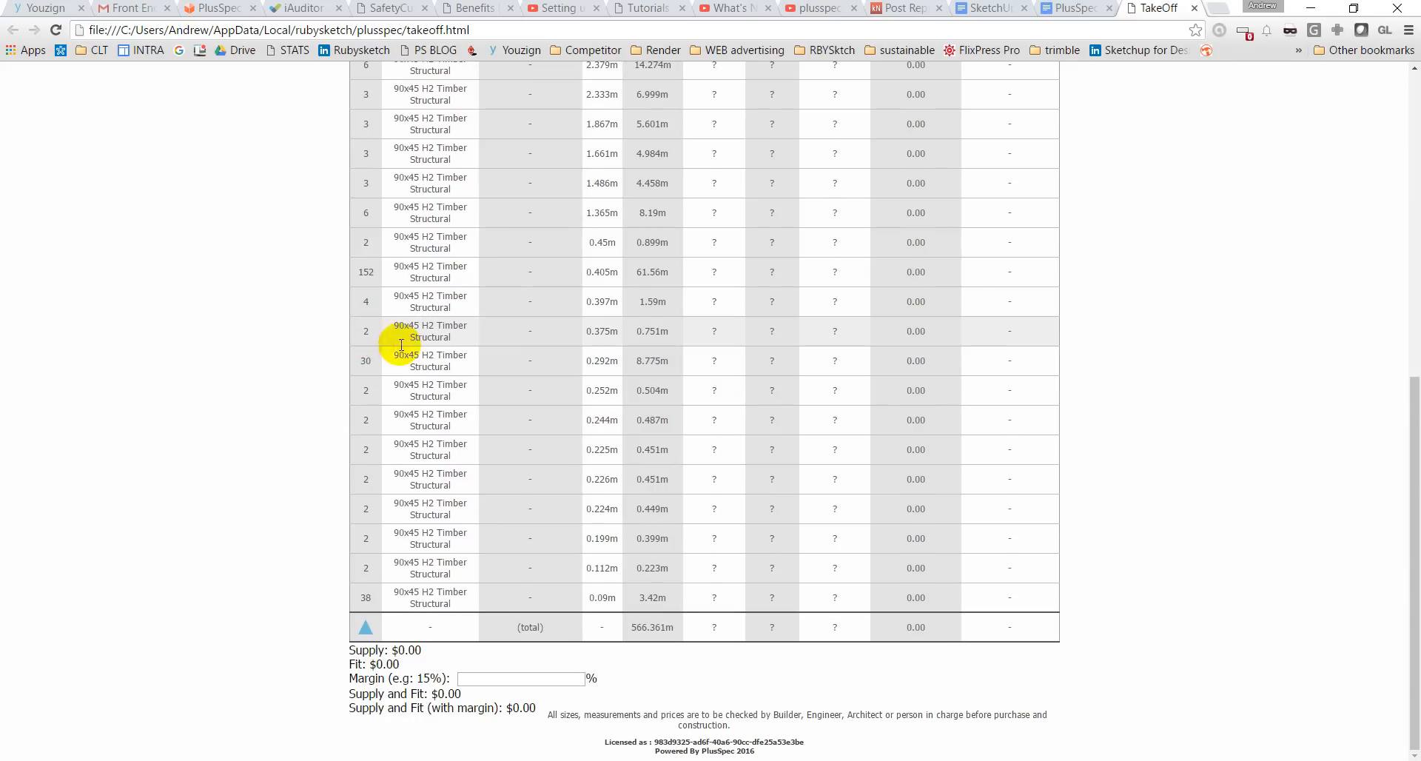
left_click(365, 625)
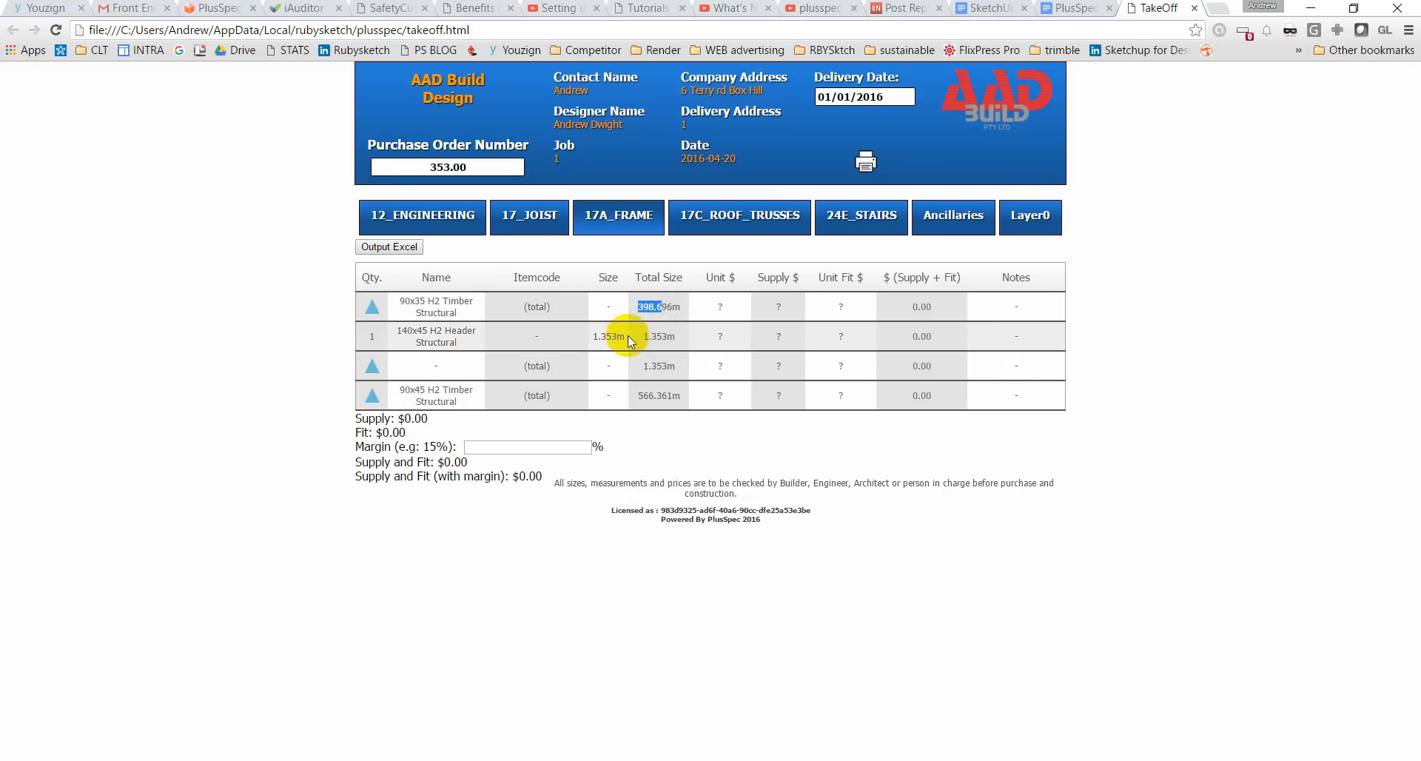
left_click_drag(640, 339, 666, 336)
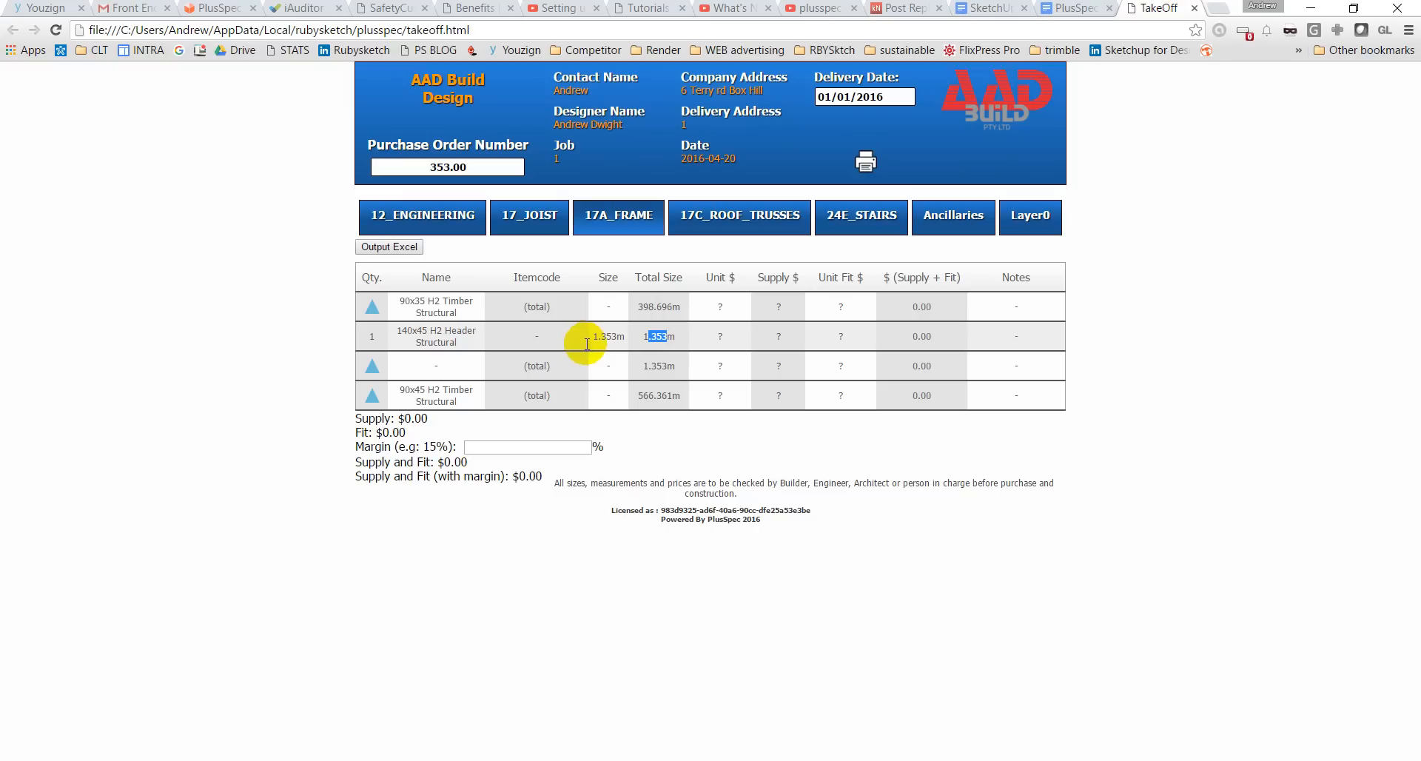
Step: Review the take-off's 17C_ROOF_TRUSSES, 24E_STAIRS and Layer0 sections
left_click(731, 222)
scroll(656, 282, "down", 2)
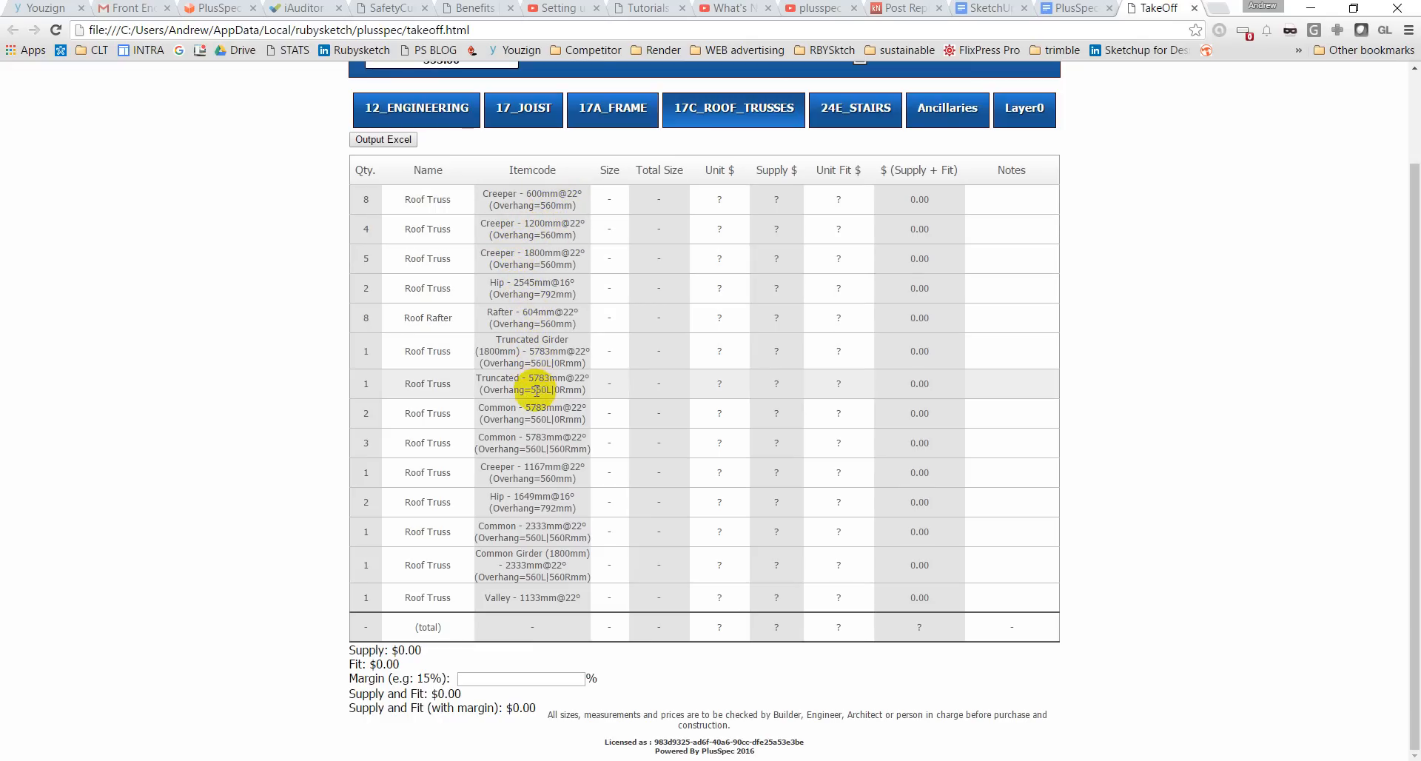
scroll(554, 389, "up", 3)
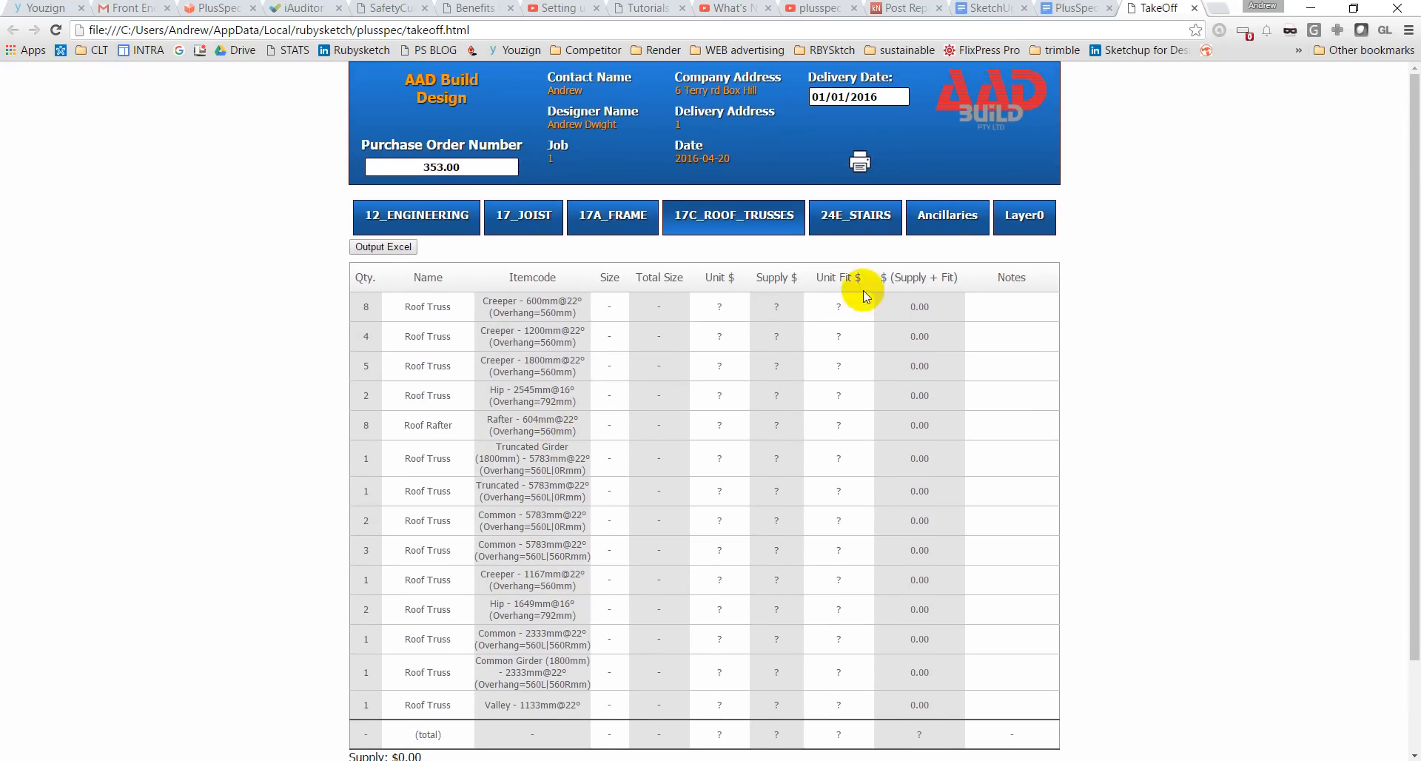
left_click(863, 220)
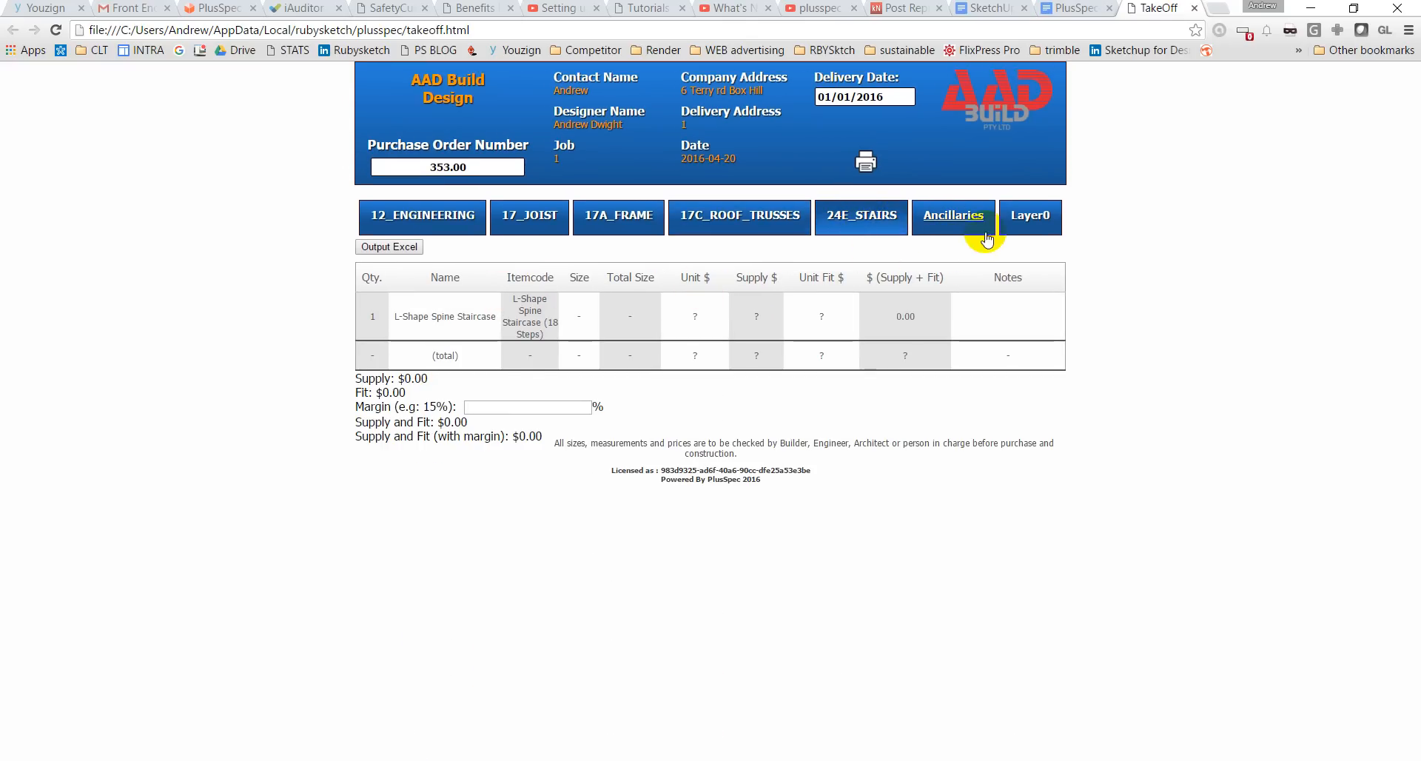
left_click(1014, 225)
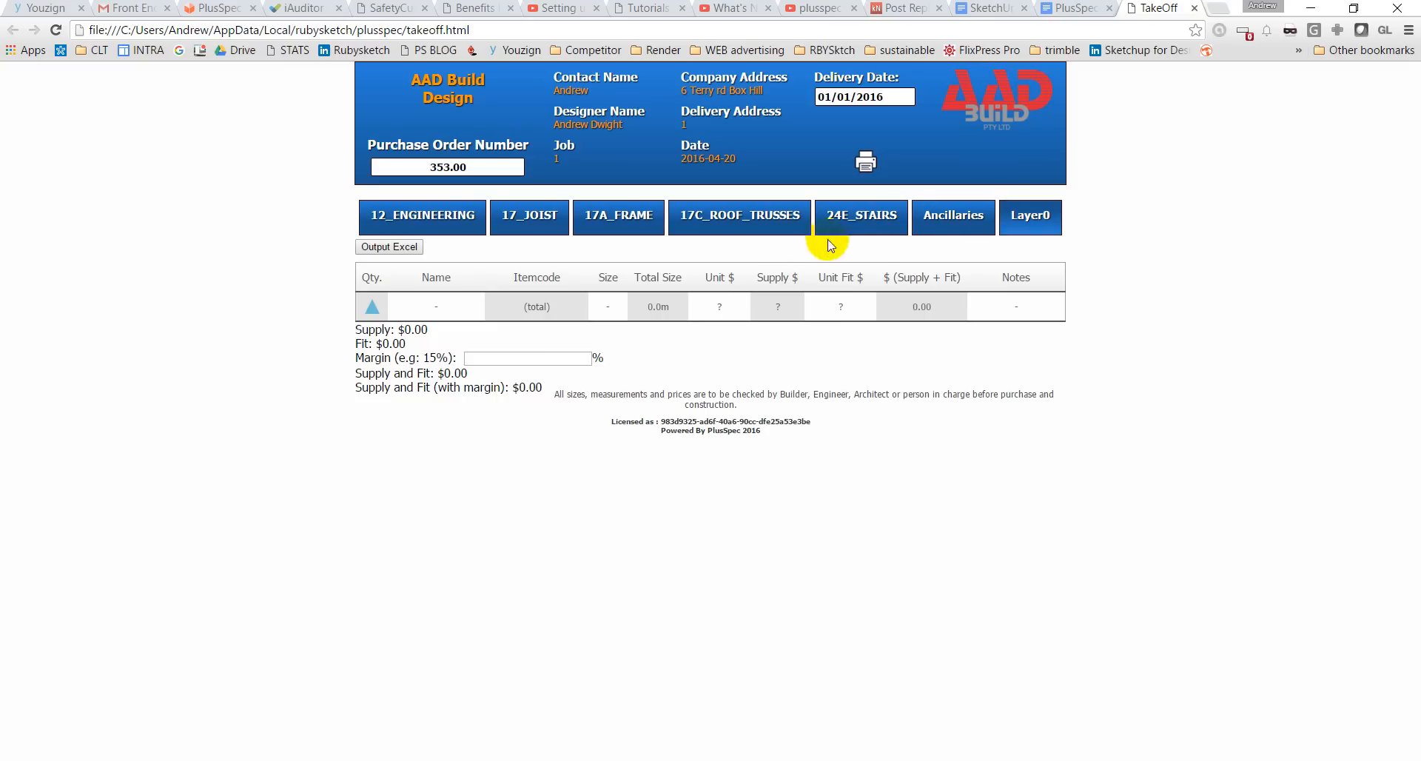
Step: Return to SketchUp and examine the house's timber frame, roof trusses and staircase from different sides
left_click(1311, 12)
middle_click_drag(917, 320, 444, 520)
scroll(562, 496, "down", 1)
scroll(544, 500, "up", 6)
middle_click_drag(573, 507, 888, 392)
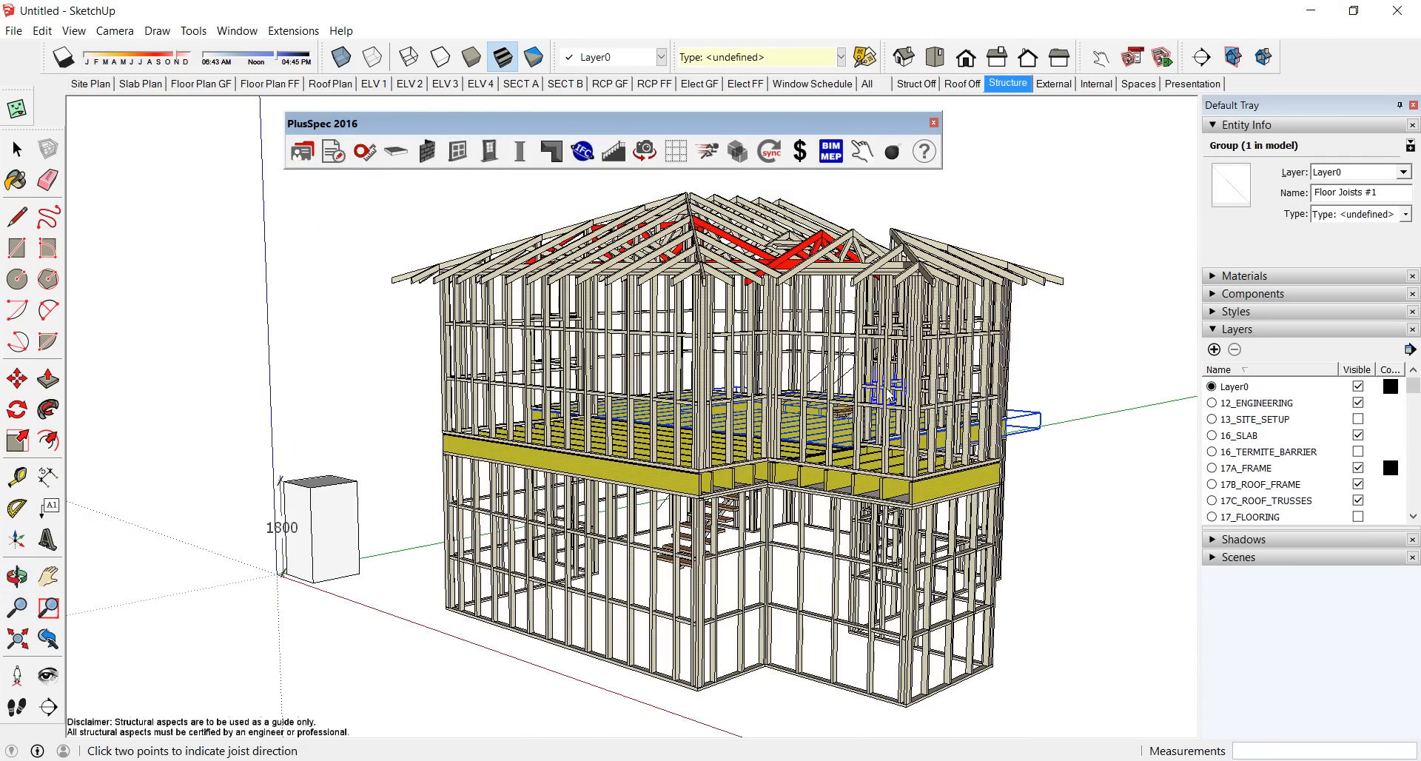
middle_click_drag(700, 419, 406, 434)
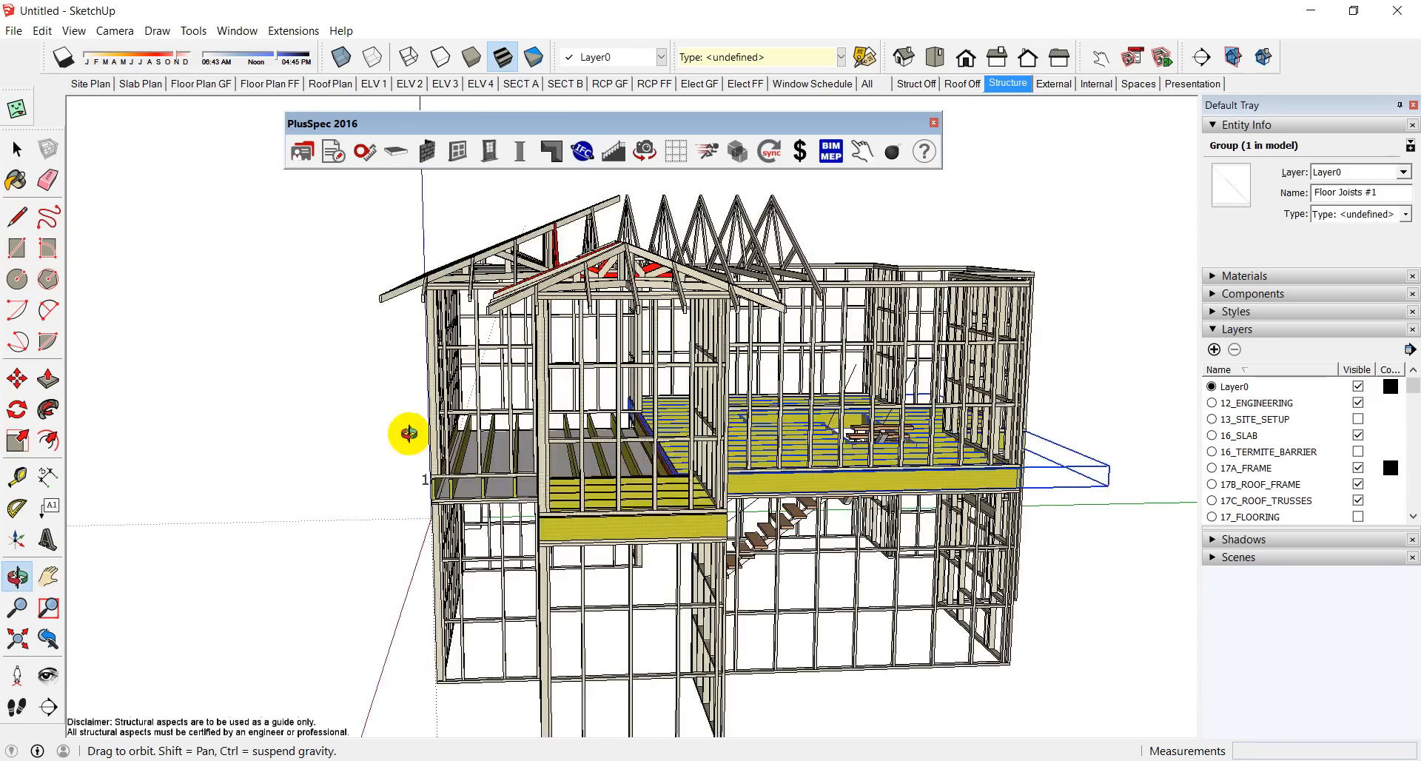
Step: Go through the ELV 1, ELV 2 and ELV 3 elevation scenes, staying on ELV 3, and deselect the floor joists
left_click(374, 84)
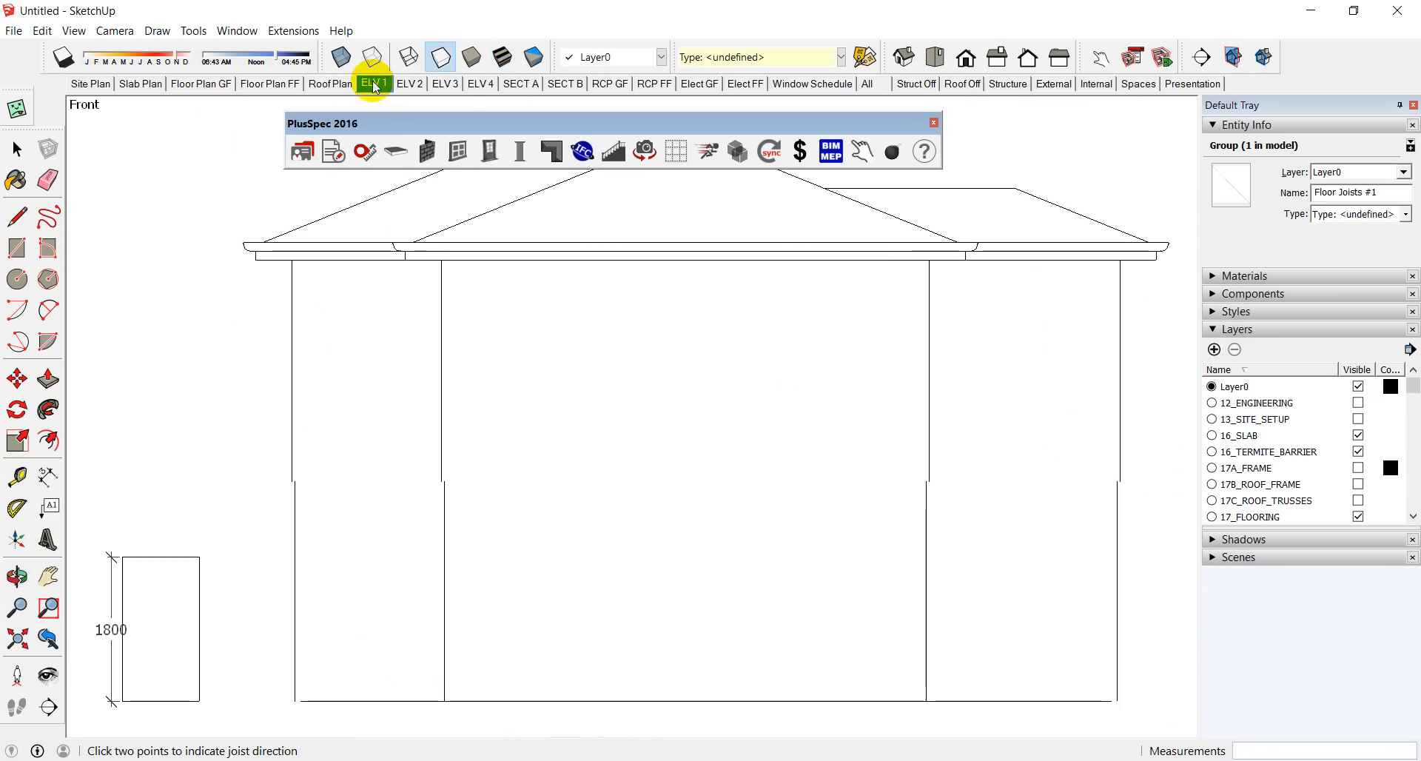
left_click(410, 84)
left_click(446, 84)
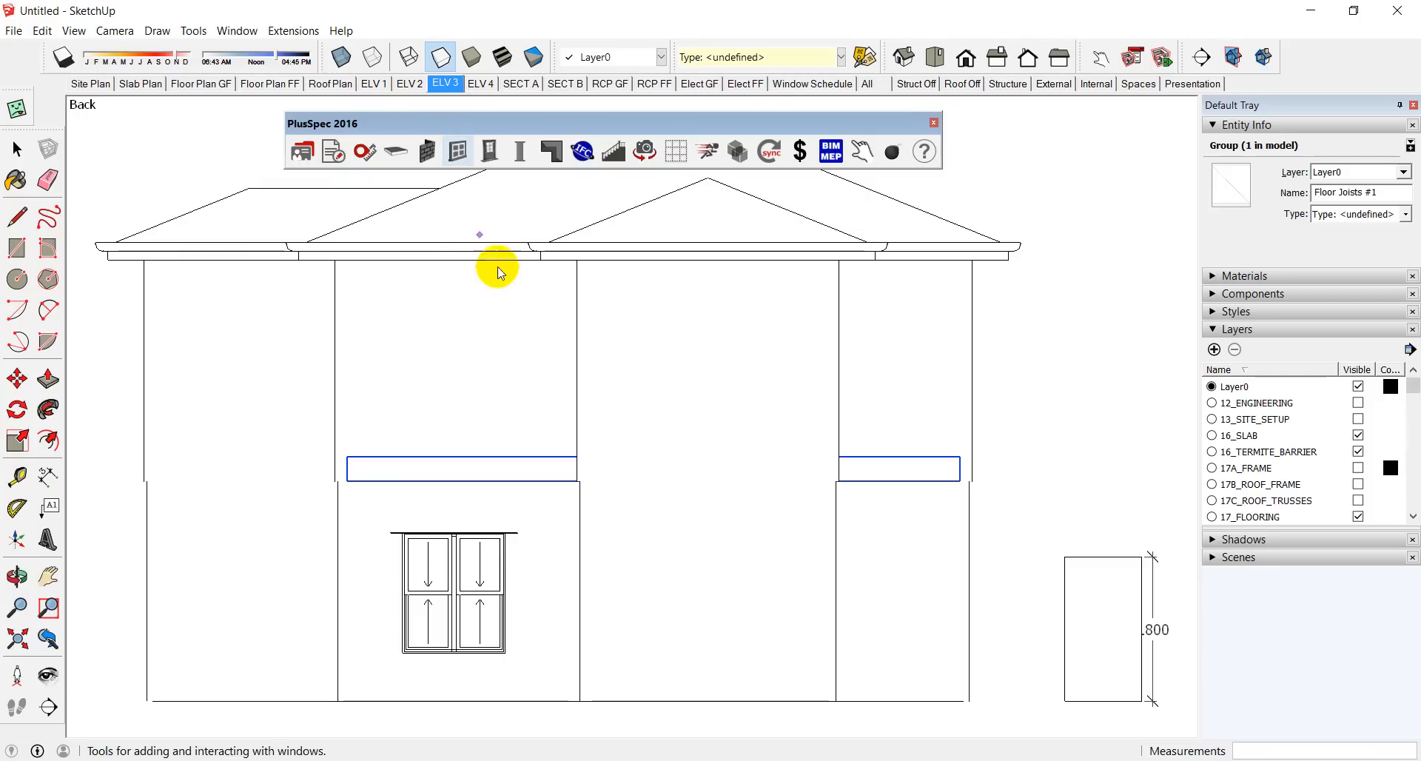
key("space")
left_click(1008, 366)
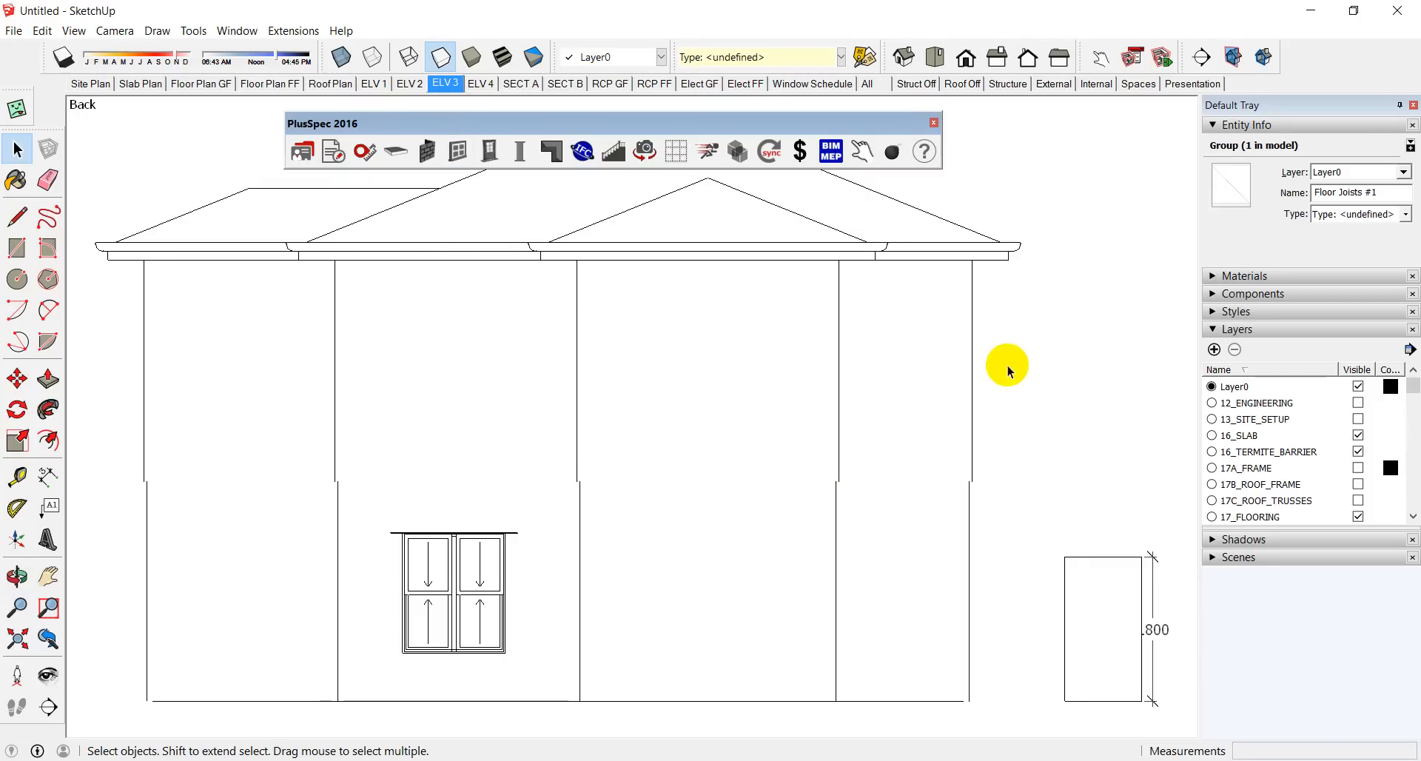
scroll(705, 392, "down", 3)
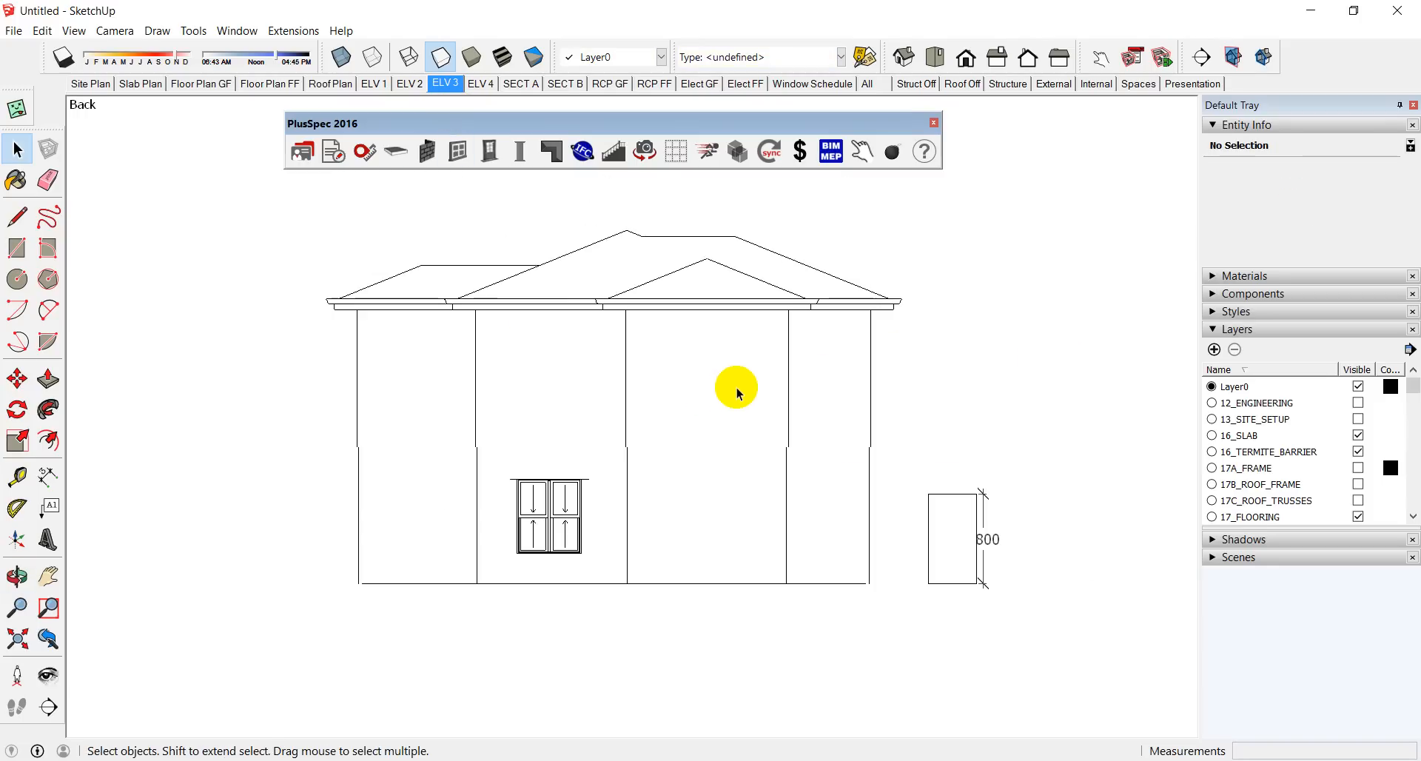